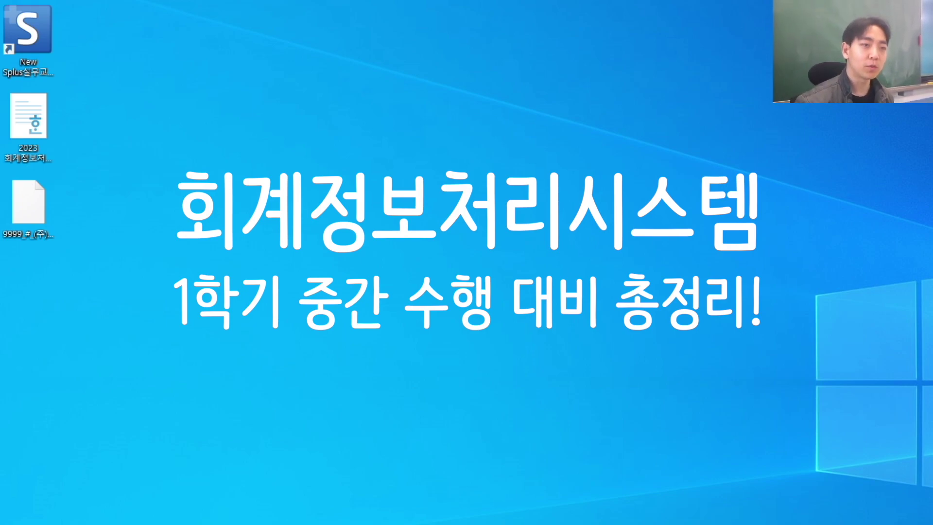
Step: Rearrange the sPLUS launcher, the 2023 review workbook and the 9999 backup files on the desktop
{"action": "left_click", "coordinate": [28, 29]}
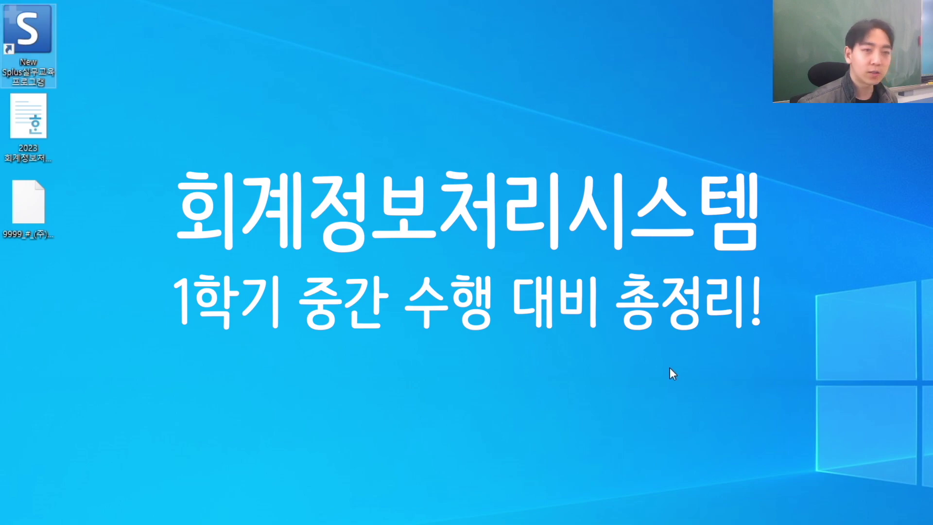
{"action": "left_click_drag", "start_coordinate": [13, 53], "coordinate": [373, 230]}
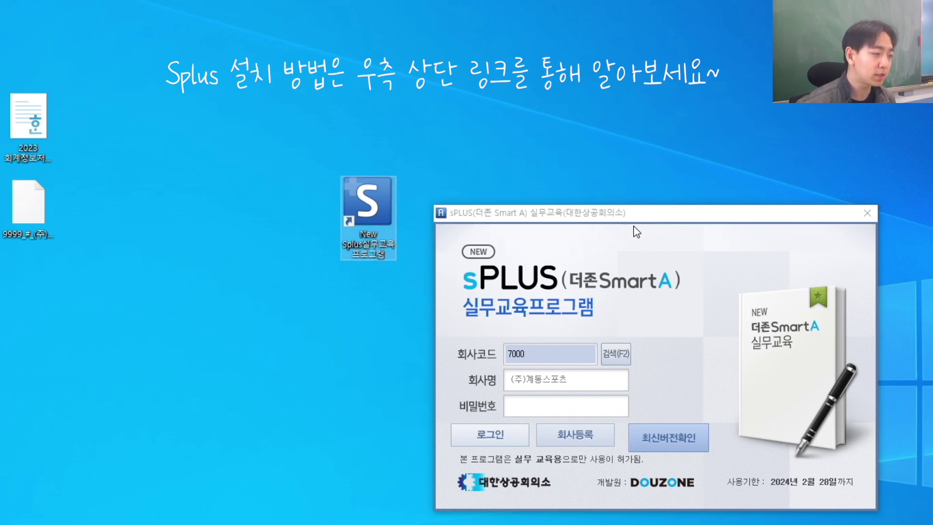
{"action": "left_click_drag", "start_coordinate": [355, 204], "coordinate": [42, 27]}
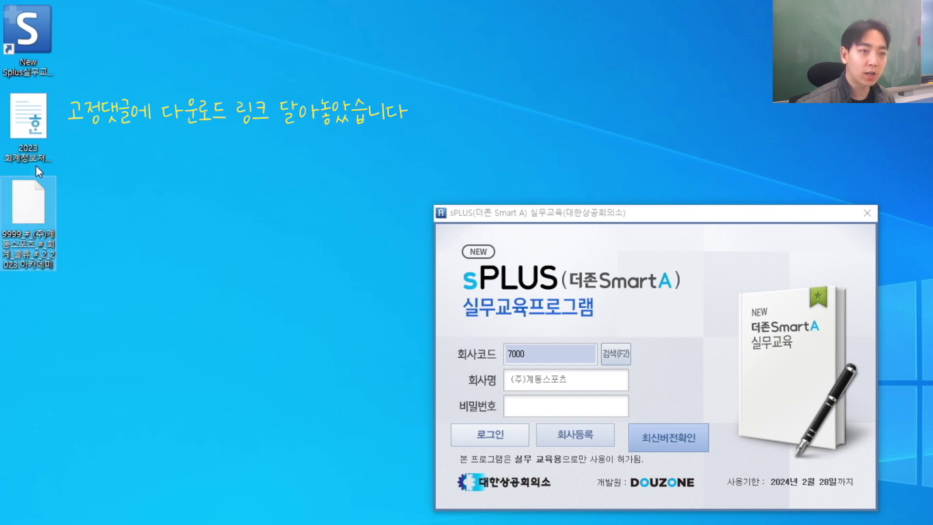
{"action": "left_click", "coordinate": [33, 135]}
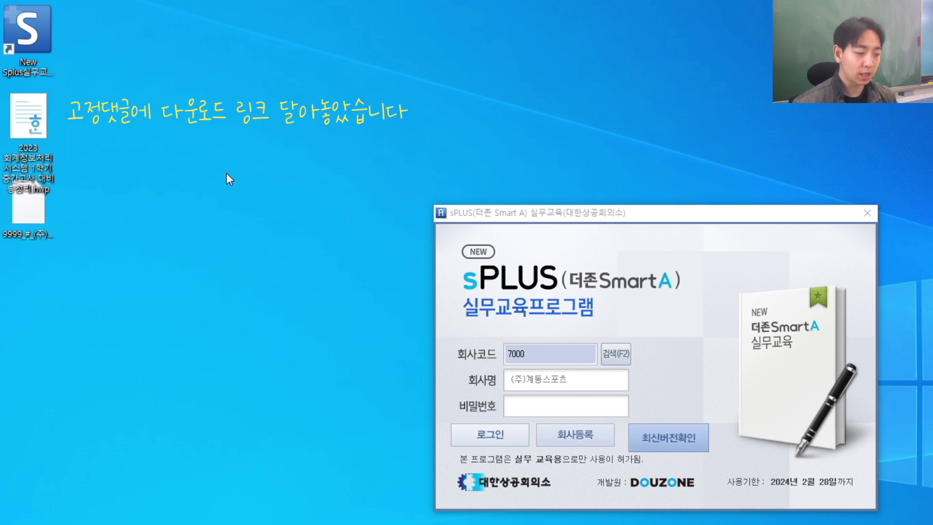
{"action": "left_click_drag", "start_coordinate": [92, 112], "coordinate": [12, 231]}
{"action": "mouse_move", "coordinate": [22, 117]}
{"action": "left_mouse_down"}
{"action": "mouse_move", "coordinate": [98, 138]}
{"action": "mouse_move", "coordinate": [215, 196]}
{"action": "mouse_move", "coordinate": [192, 201]}
{"action": "mouse_move", "coordinate": [38, 125]}
{"action": "left_mouse_up"}
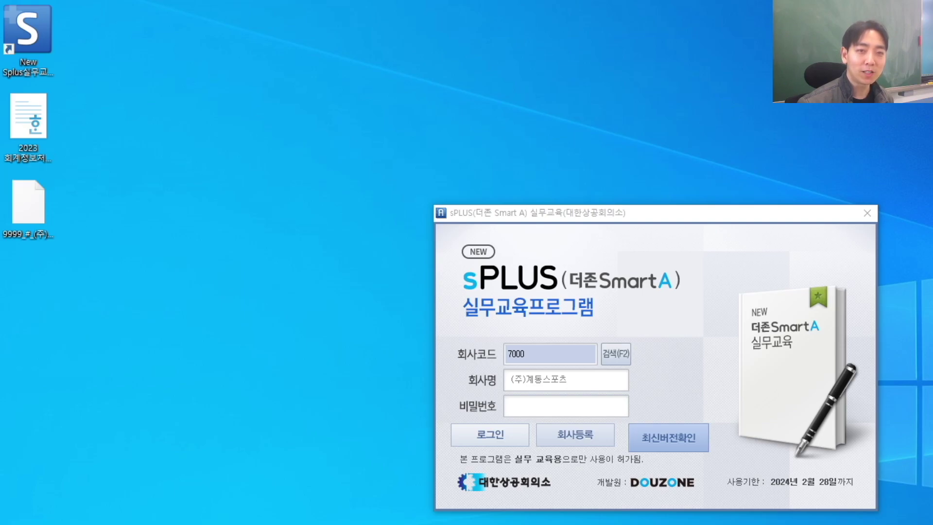
Step: Close the sPLUS login window and clear the desktop file selection
{"action": "left_click", "coordinate": [668, 298]}
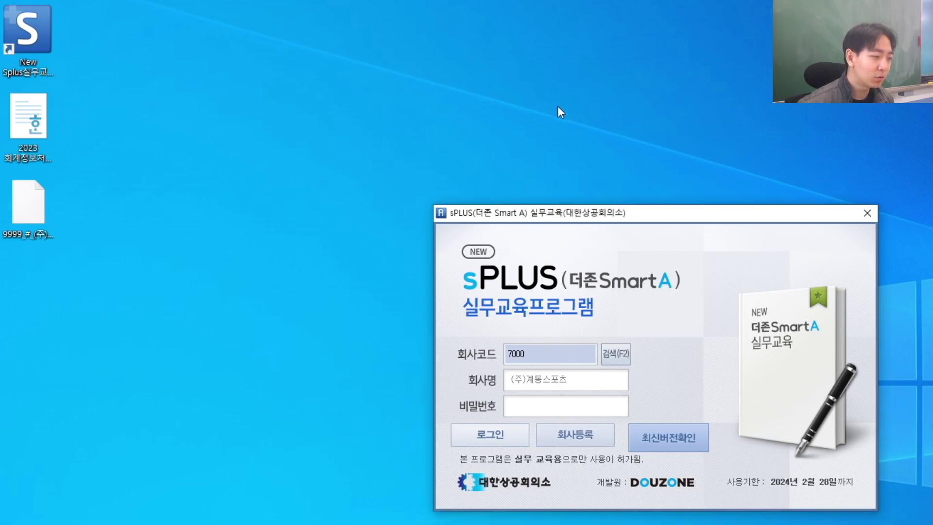
{"action": "left_click", "coordinate": [868, 213]}
{"action": "left_click", "coordinate": [553, 319]}
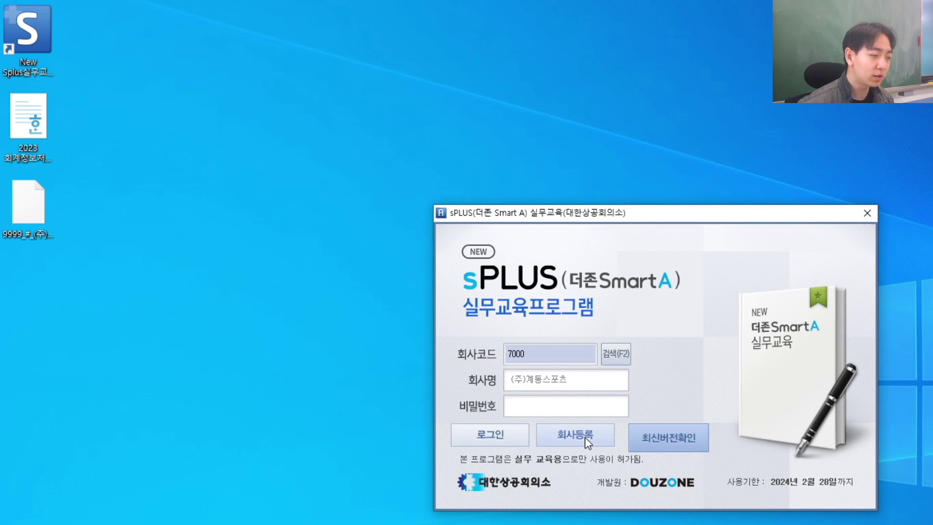
Step: Register company code 1111 named 1111 with fiscal period 1 for 2023, then close registration
{"action": "left_click", "coordinate": [586, 438]}
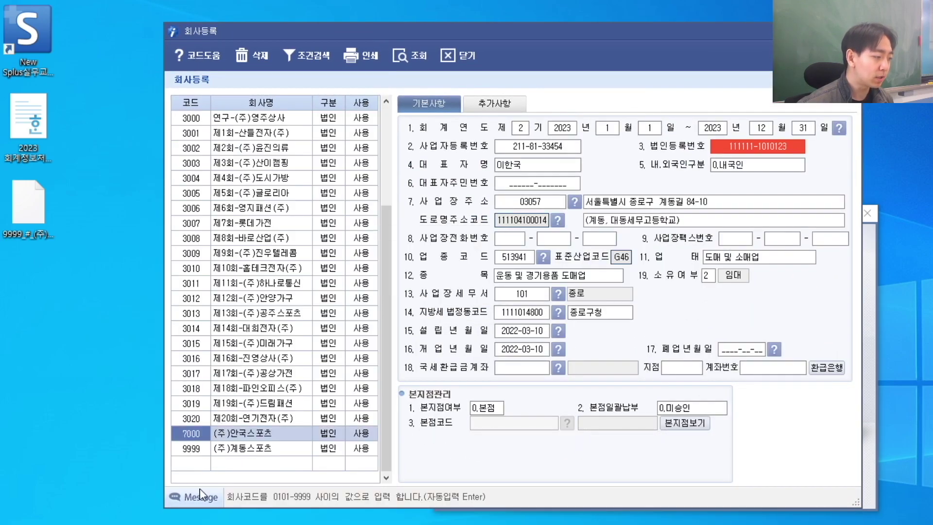
{"action": "left_click", "coordinate": [192, 464]}
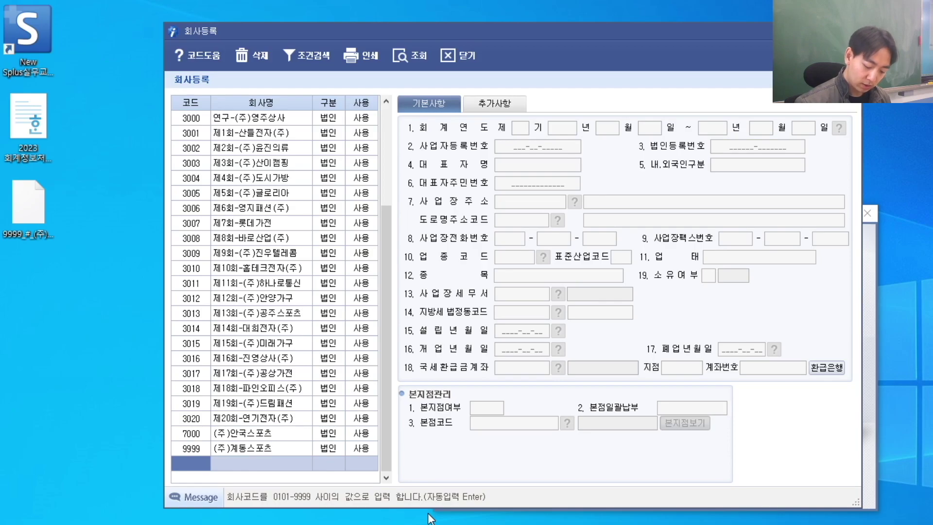
{"action": "type", "text": "1111"}
{"action": "key", "text": "Return"}
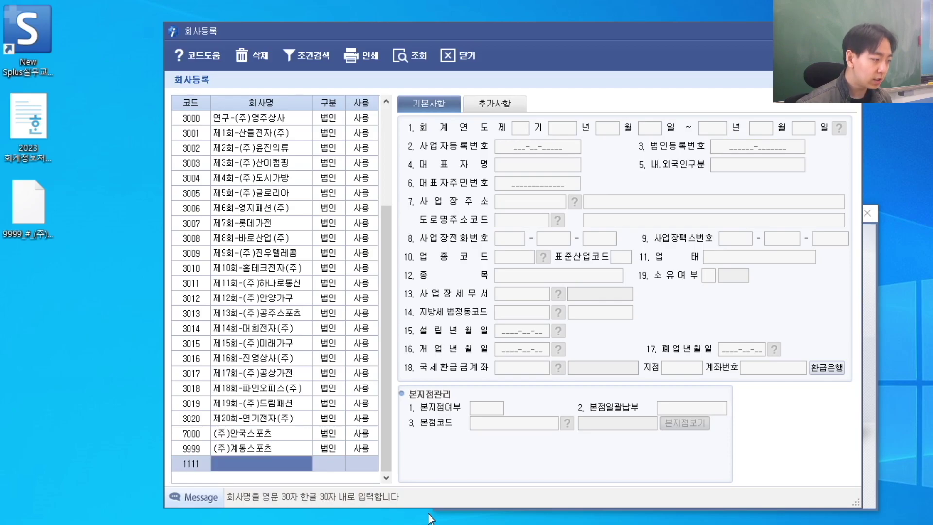
{"action": "type", "text": "1"}
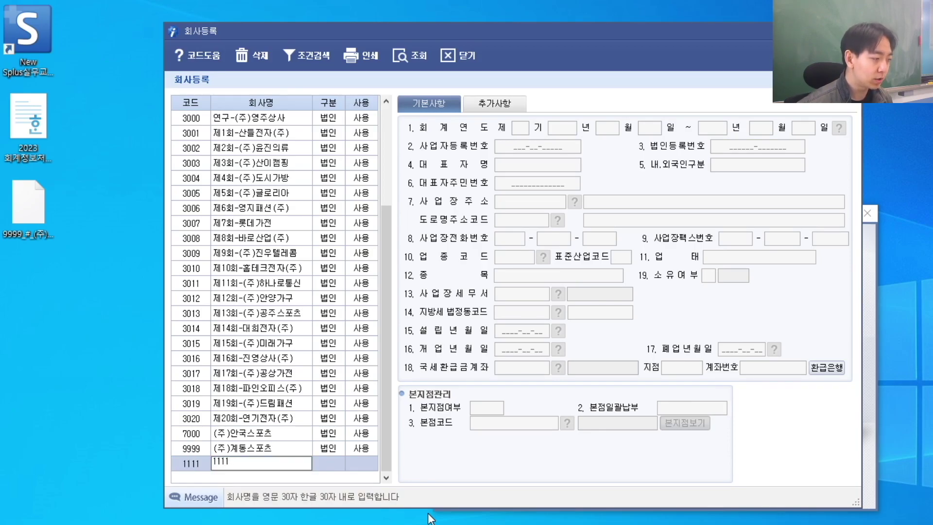
{"action": "type", "text": "111"}
{"action": "key", "text": "Return"}
{"action": "left_click", "coordinate": [522, 128]}
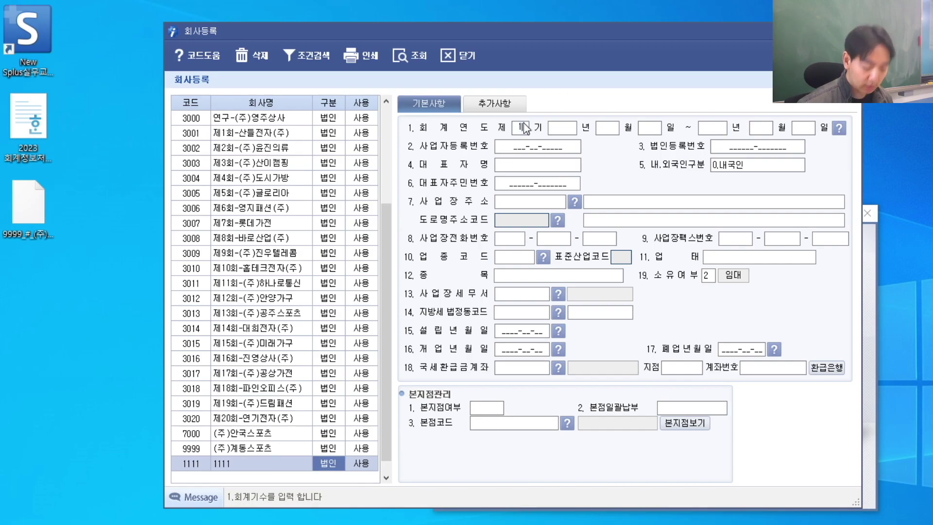
{"action": "key", "text": "Return"}
{"action": "type", "text": "2023"}
{"action": "key", "text": "Return"}
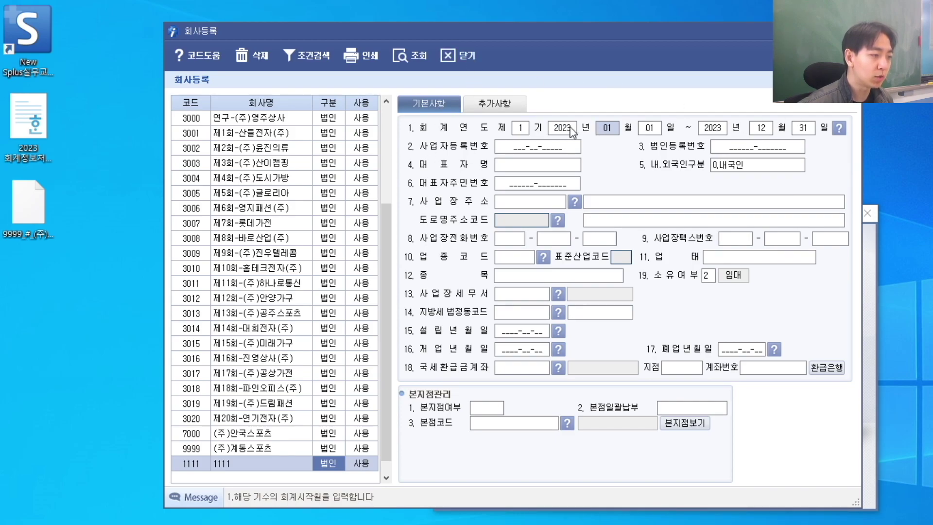
{"action": "key", "text": "Return"}
{"action": "key", "text": "Return"}
{"action": "key", "text": "Return"}
{"action": "key", "text": "Return"}
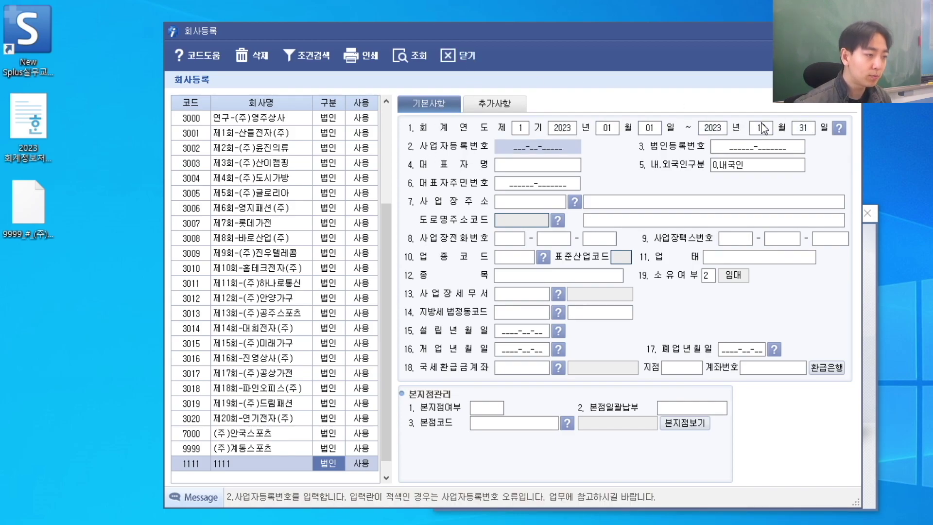
{"action": "left_click", "coordinate": [455, 57]}
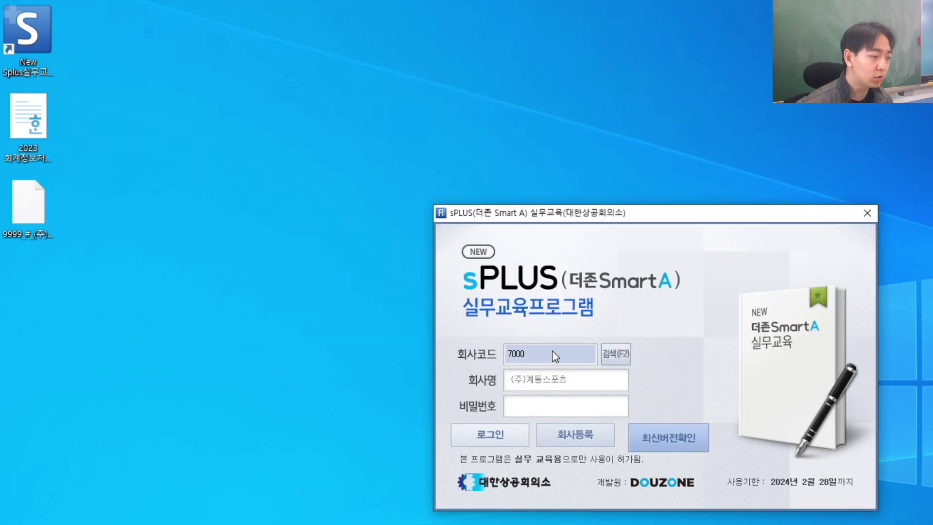
Step: Log in as company 1111 and point the backup data restore at the Desktop folder
{"action": "type", "text": "1111"}
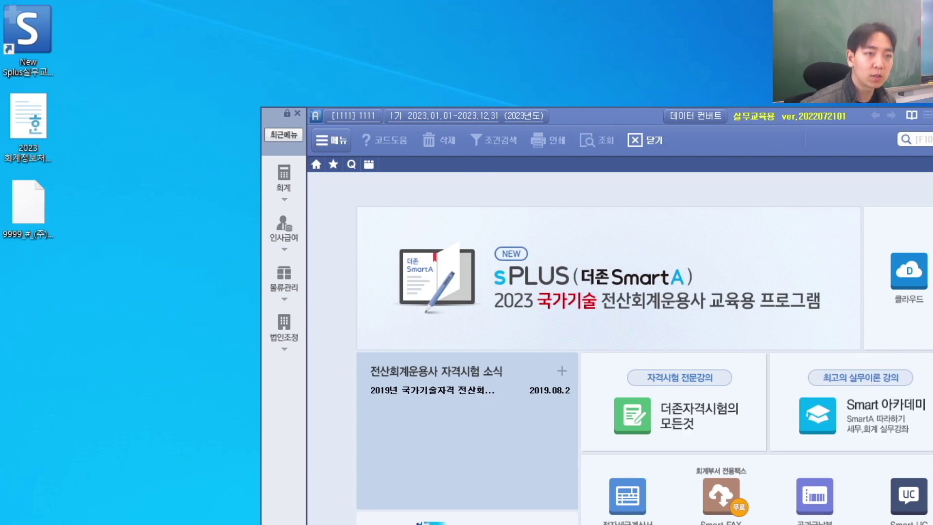
{"action": "left_click", "coordinate": [283, 179]}
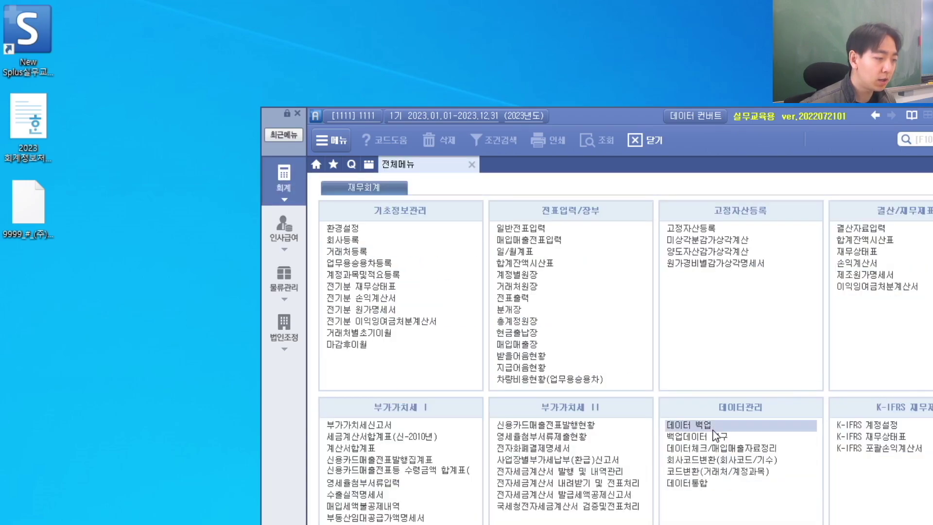
{"action": "left_click", "coordinate": [713, 437]}
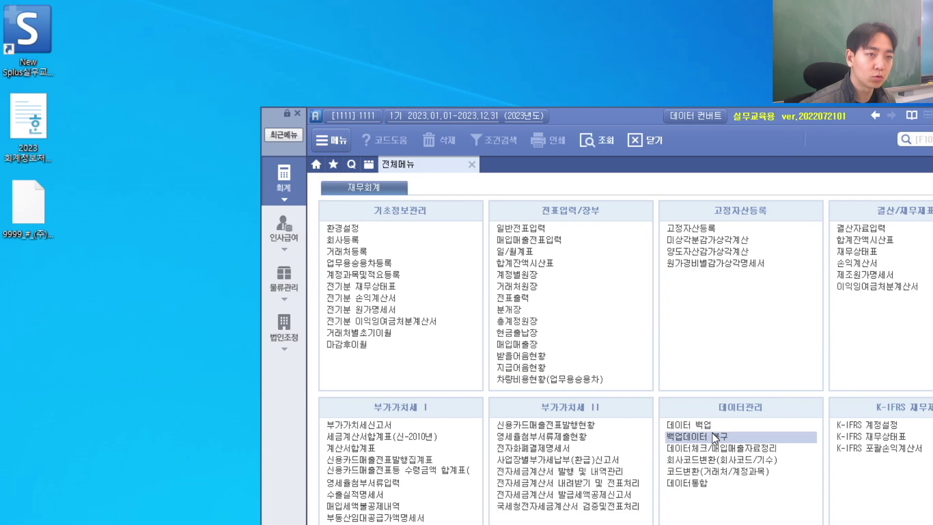
{"action": "left_click", "coordinate": [746, 227]}
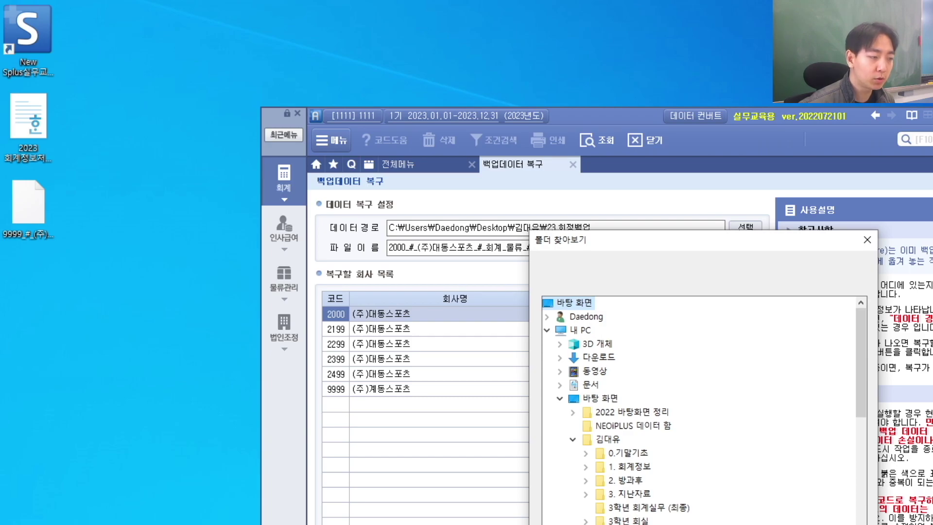
{"action": "key", "text": "Return"}
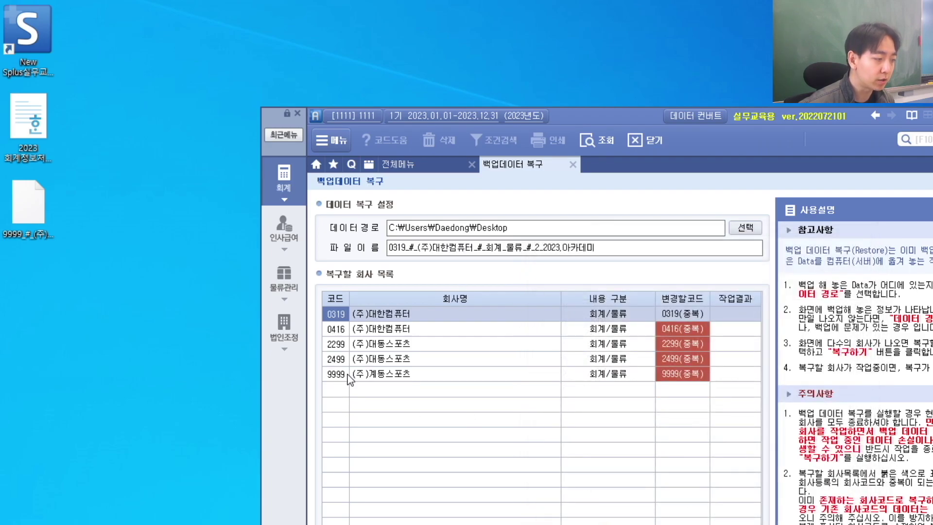
Step: Restore the 9999 (주)계동스포츠 backup under new company code 2298
{"action": "left_click", "coordinate": [347, 374]}
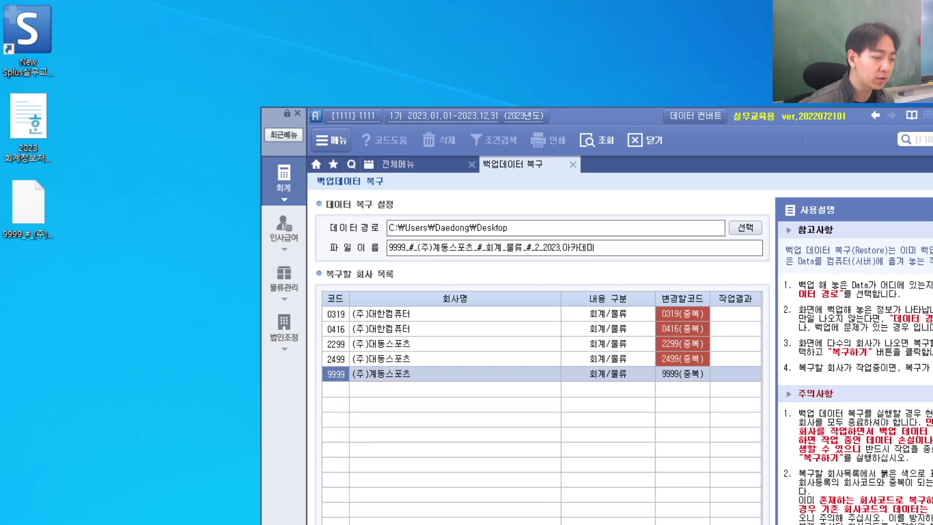
{"action": "left_click", "coordinate": [543, 524]}
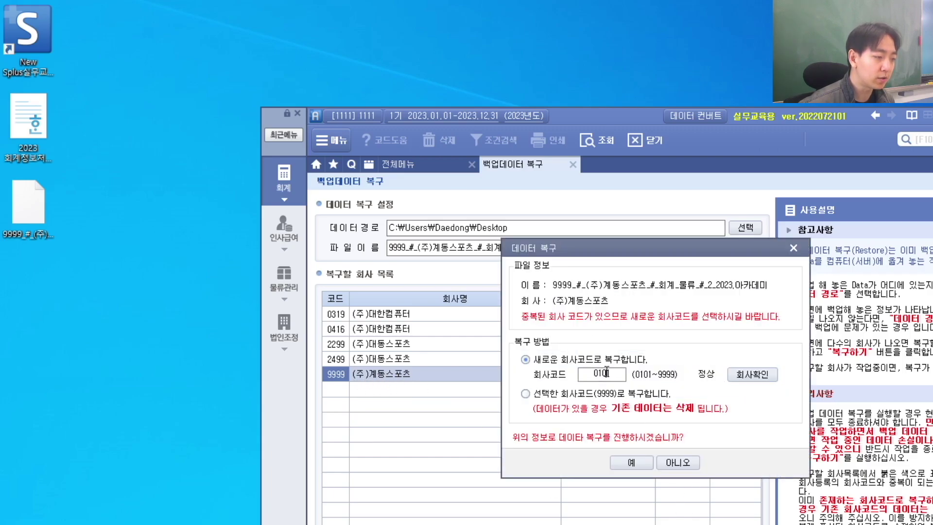
{"action": "left_click_drag", "start_coordinate": [617, 374], "coordinate": [537, 372]}
{"action": "type", "text": "2299"}
{"action": "key", "text": "BackSpace"}
{"action": "type", "text": "8"}
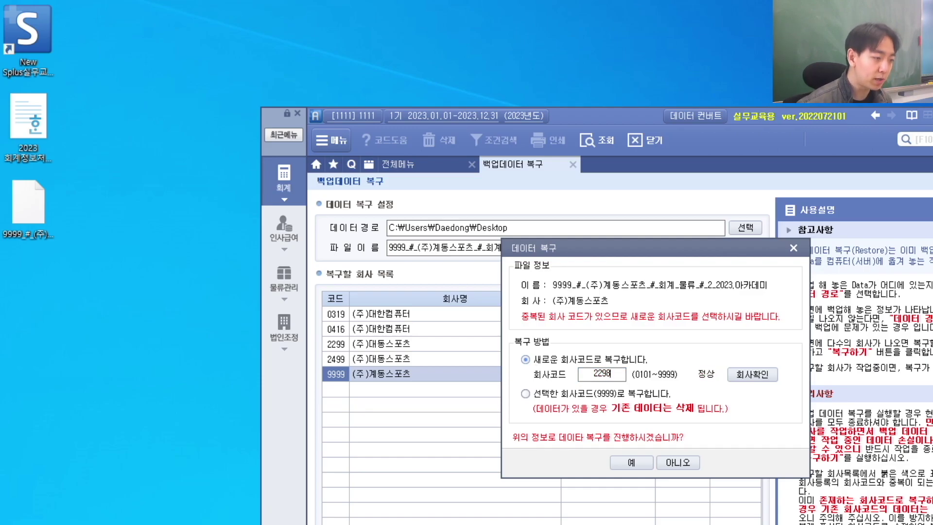
{"action": "left_click", "coordinate": [631, 462]}
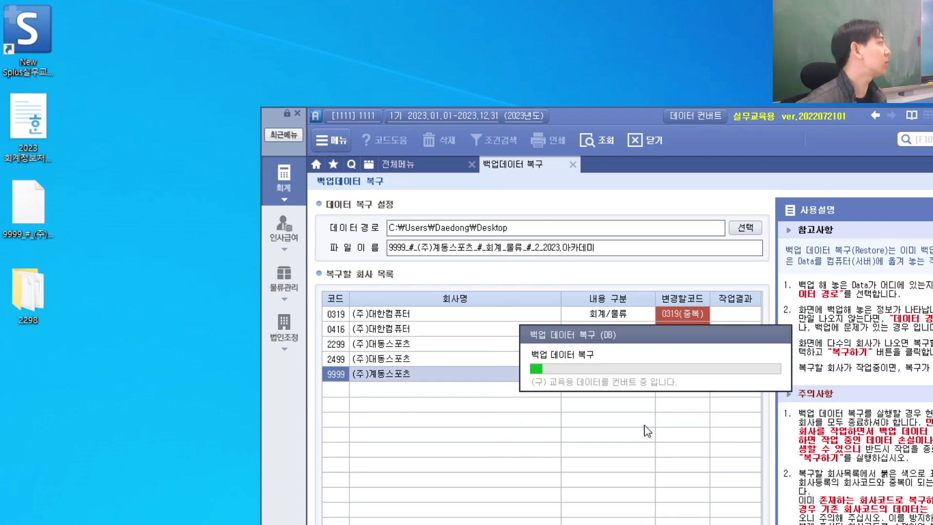
Step: Close the restore page, log in to company 2298, and open the 2023 review workbook
{"action": "left_click", "coordinate": [573, 164]}
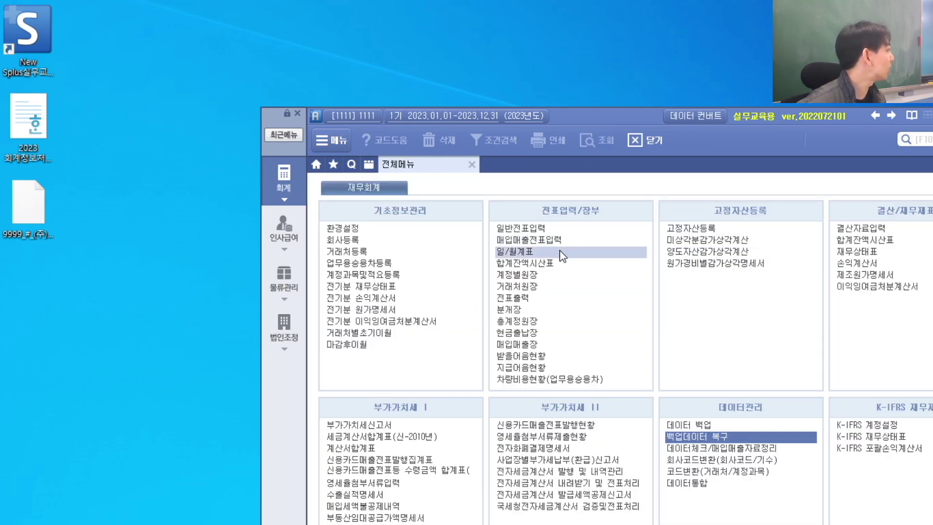
{"action": "left_click", "coordinate": [343, 112]}
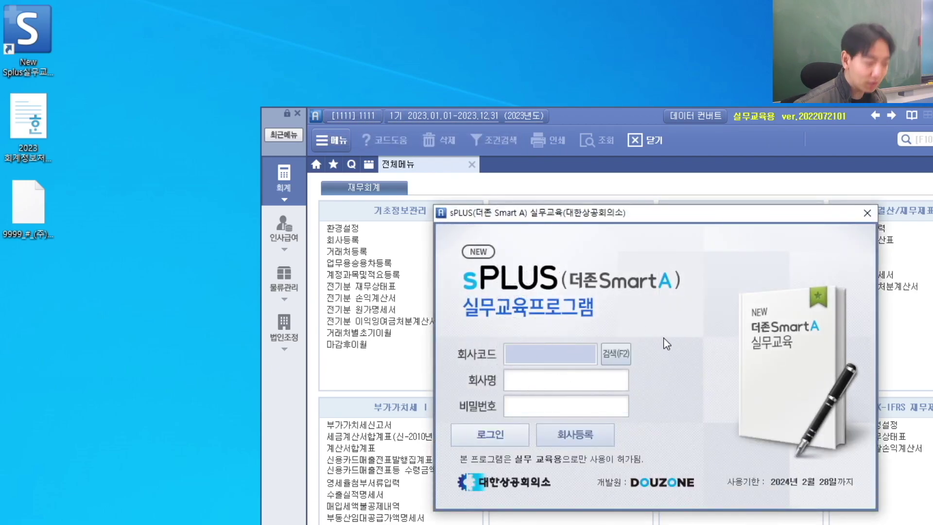
{"action": "type", "text": "2"}
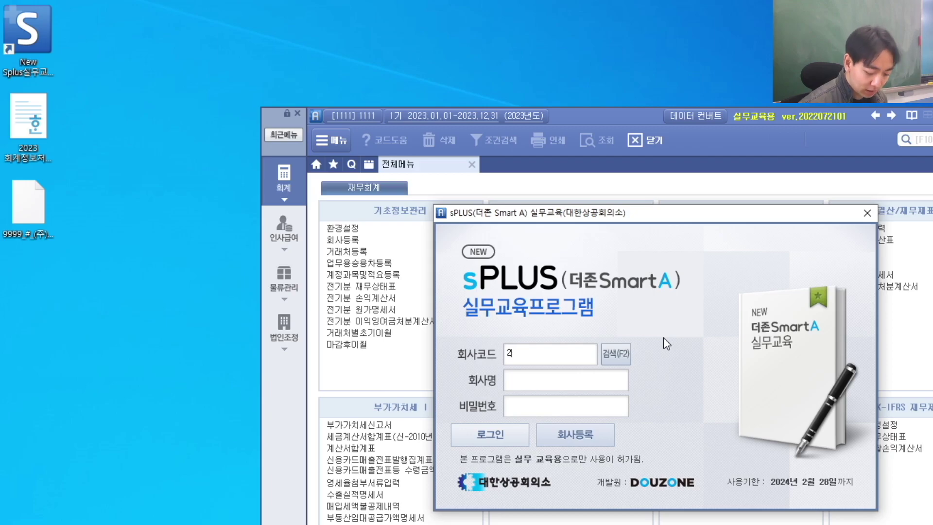
{"action": "type", "text": "9222"}
{"action": "key", "text": "Return"}
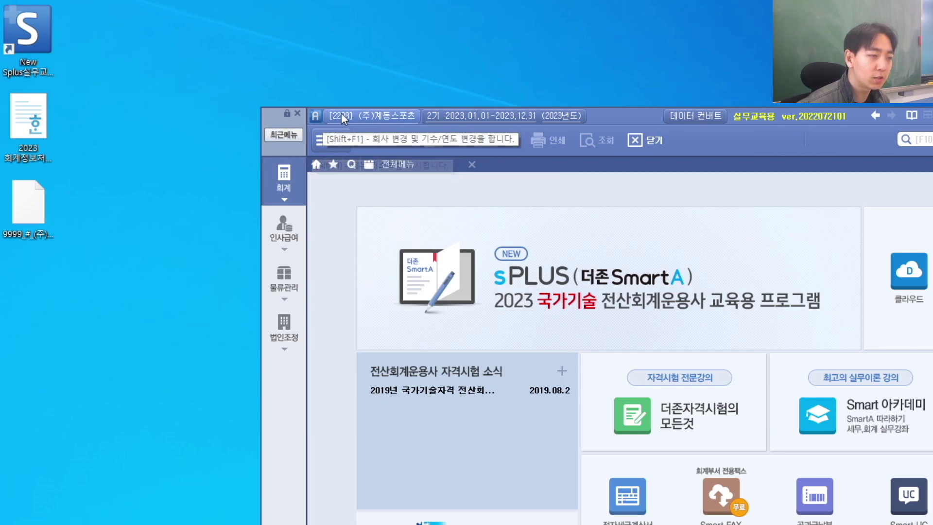
{"action": "left_click", "coordinate": [45, 125]}
{"action": "double_click", "coordinate": [45, 125]}
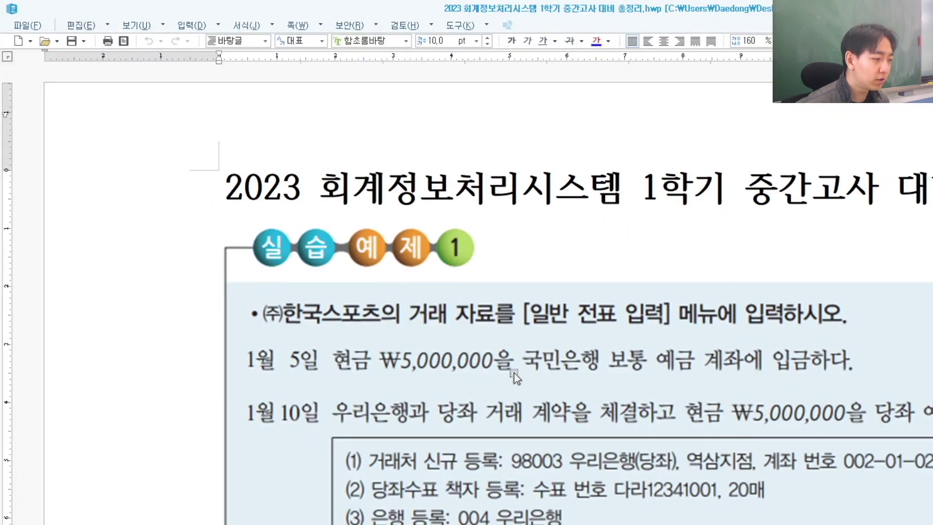
Step: Review the Hangul exercise, then show sPLUS's full financial accounting menu
{"action": "key", "text": "alt+Tab"}
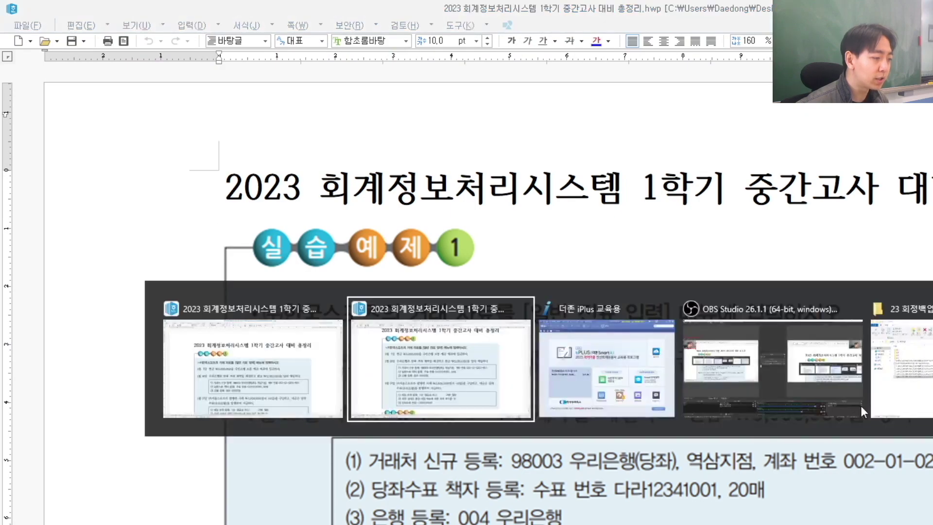
{"action": "left_click", "coordinate": [767, 368]}
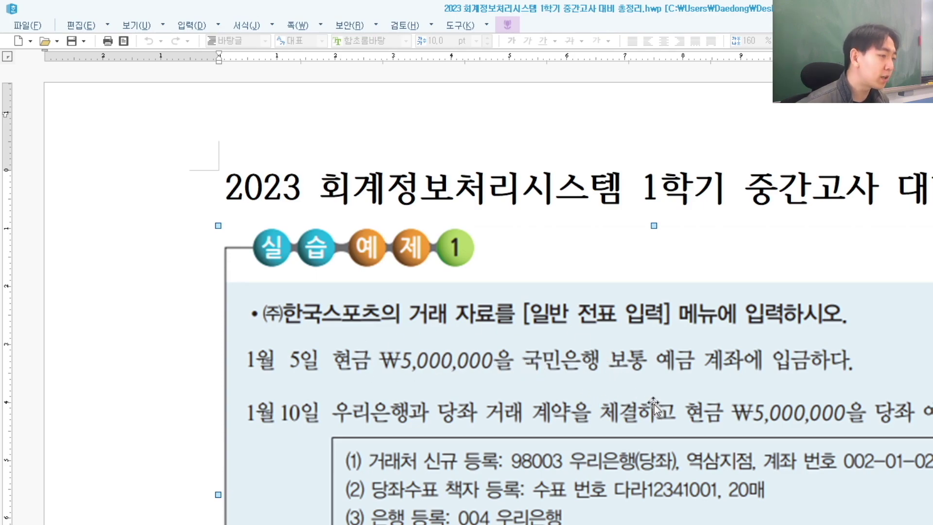
{"action": "key", "text": "alt+Tab"}
{"action": "left_click", "coordinate": [284, 178]}
Step: Open general voucher entry and set the voucher date to January 5
{"action": "left_click", "coordinate": [509, 231]}
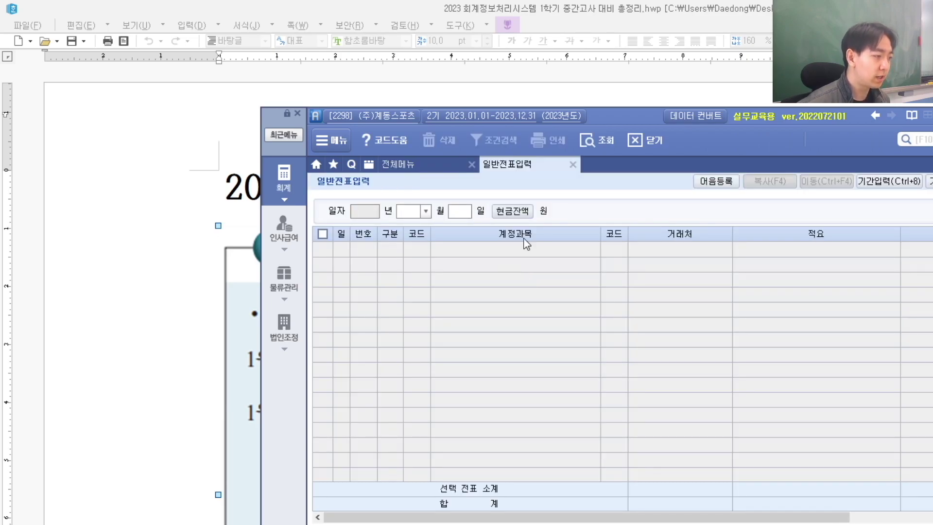
{"action": "left_click_drag", "start_coordinate": [614, 110], "coordinate": [682, 116]}
{"action": "type", "text": "1"}
{"action": "key", "text": "Return"}
{"action": "type", "text": "5"}
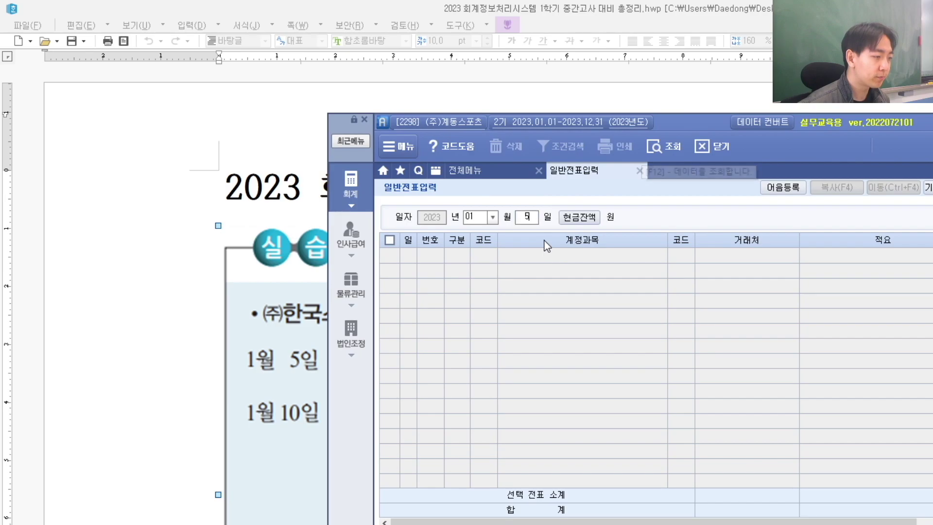
{"action": "key", "text": "Return"}
Step: Enter a cash-out (출금) line for account 103 보통예금
{"action": "left_click", "coordinate": [93, 356]}
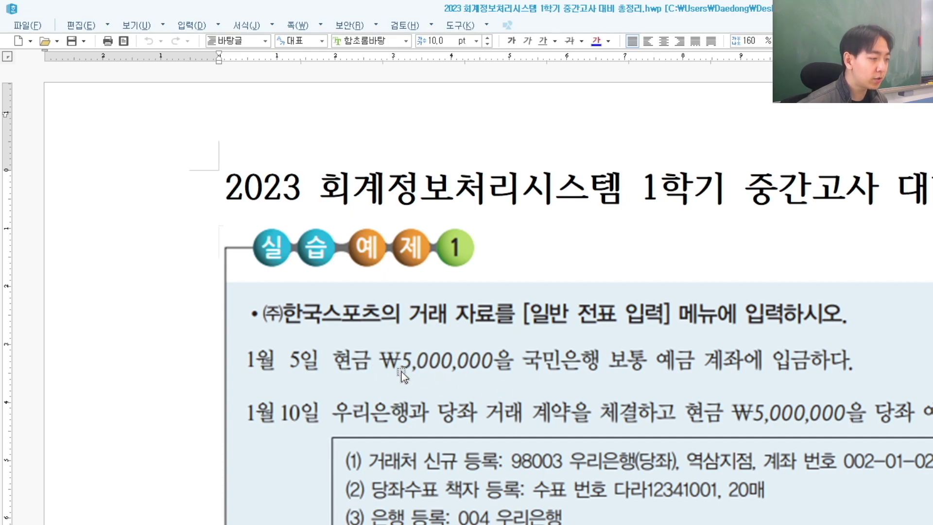
{"action": "key", "text": "alt+Tab"}
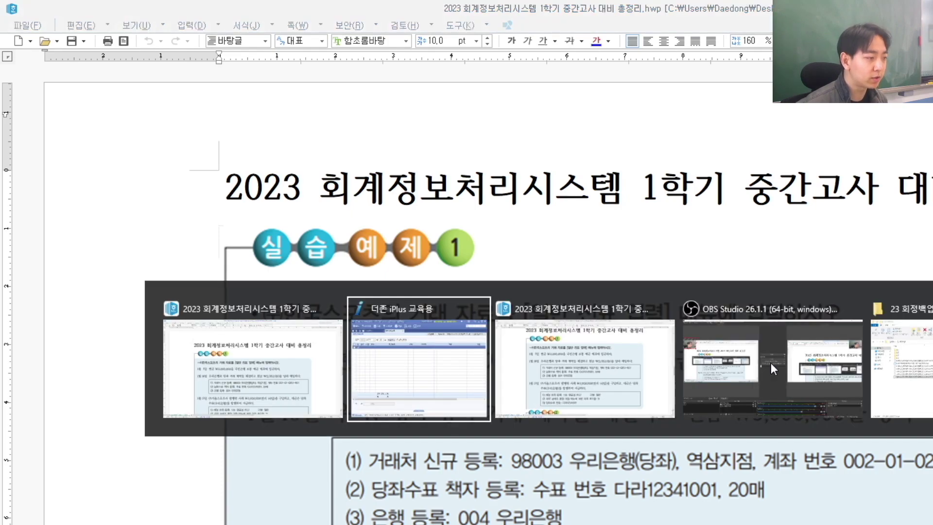
{"action": "type", "text": "1"}
{"action": "key", "text": "Return"}
{"action": "type", "text": "103"}
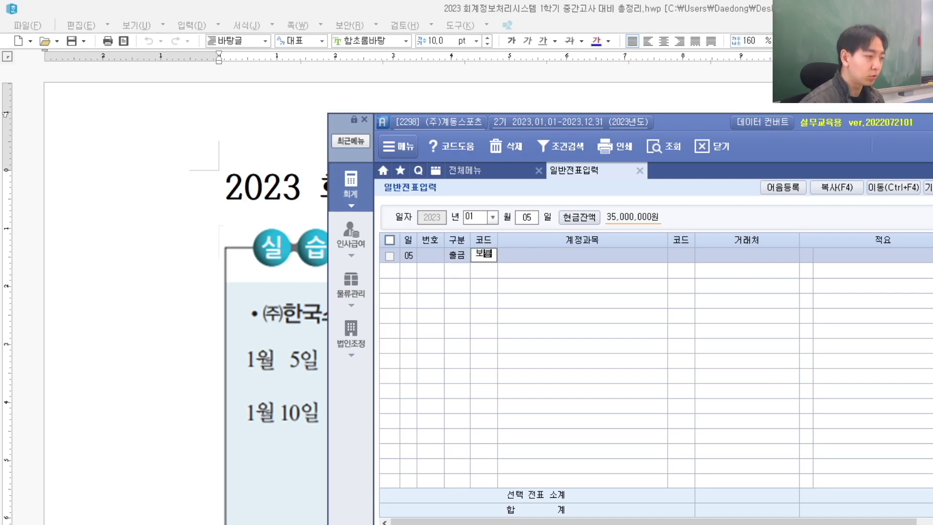
{"action": "key", "text": "Return"}
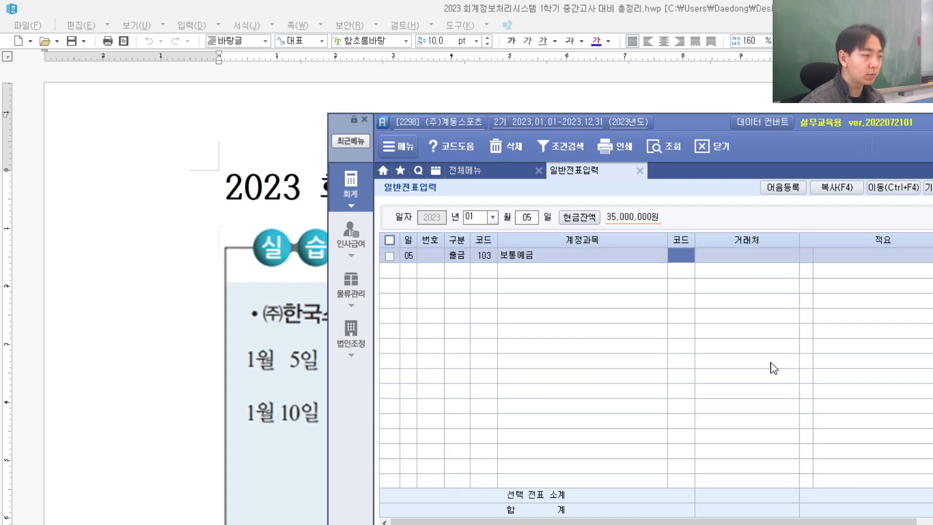
Step: Assign client 98001 국민은행(보통) and save the January 5 entry as voucher 00001
{"action": "left_click", "coordinate": [91, 355]}
{"action": "key", "text": "alt+Tab"}
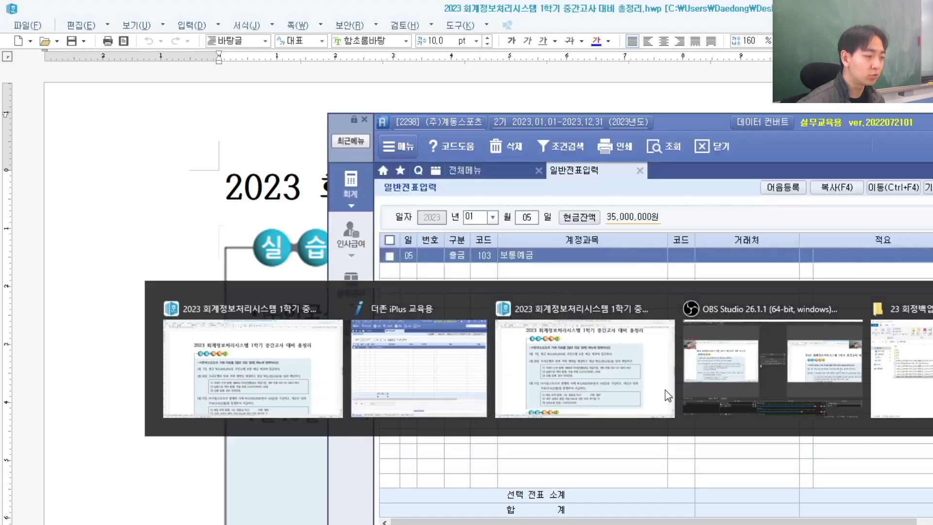
{"action": "key", "text": "F2"}
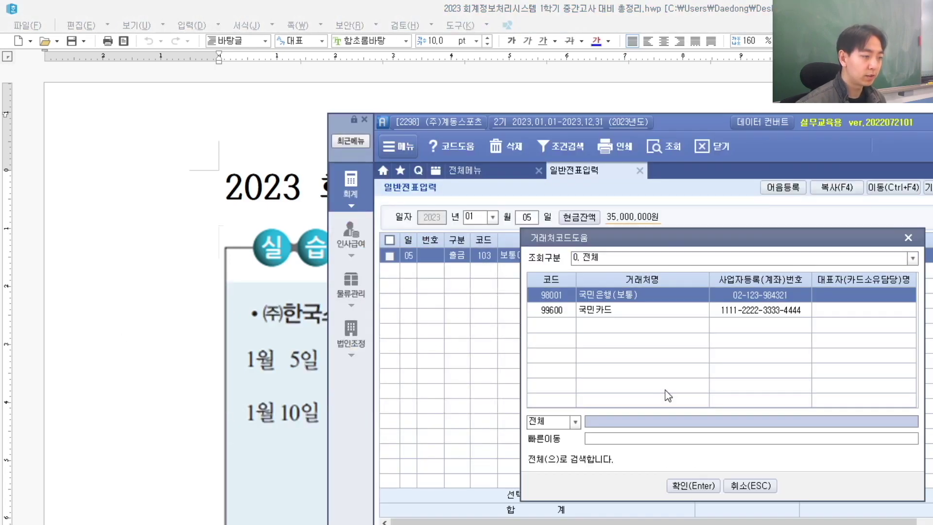
{"action": "key", "text": "Return"}
{"action": "key", "text": "Return"}
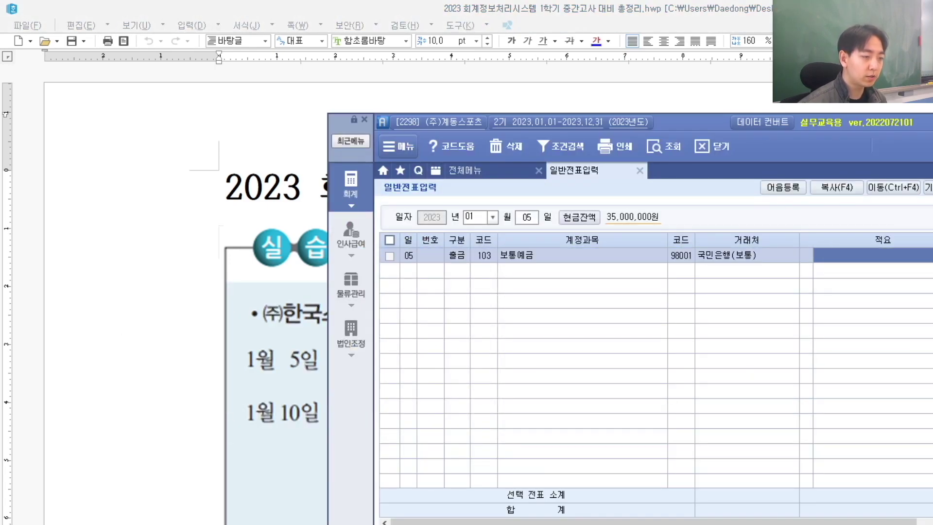
{"action": "key", "text": "alt+Tab"}
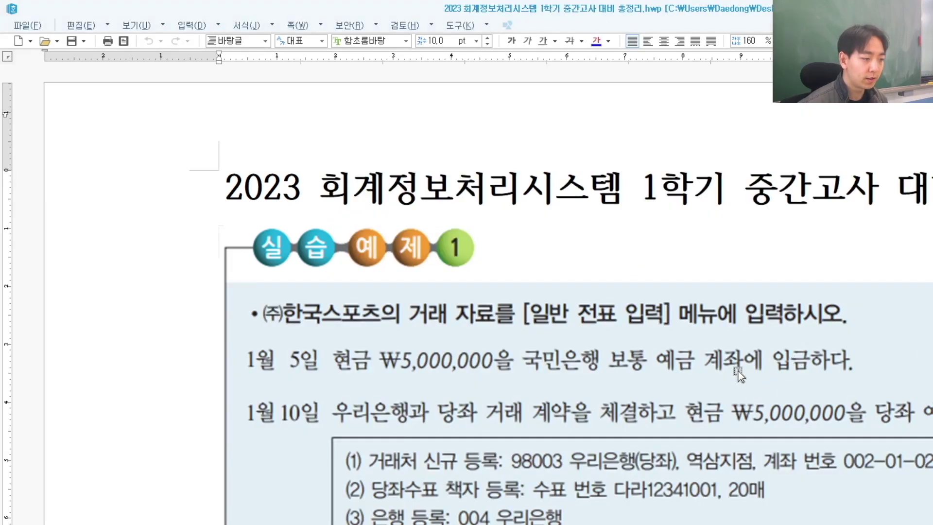
{"action": "key", "text": "alt+Tab"}
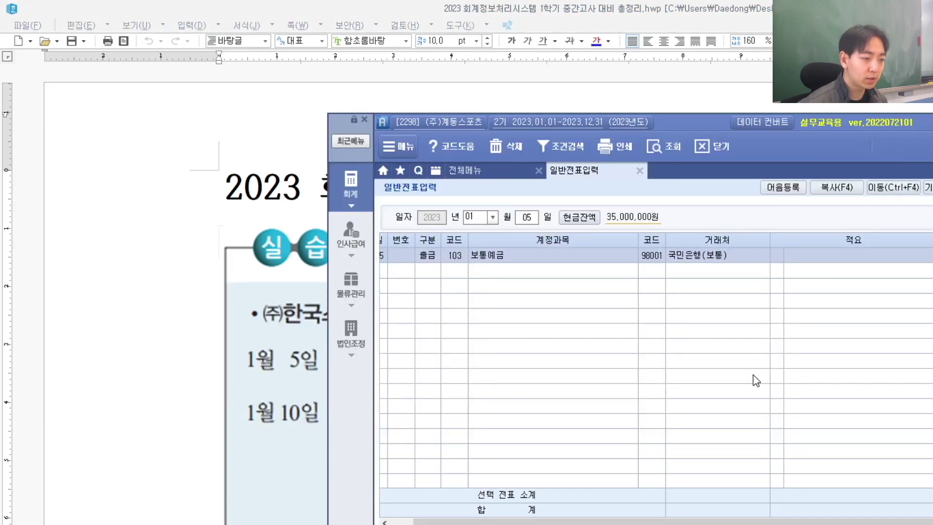
{"action": "key", "text": "Return"}
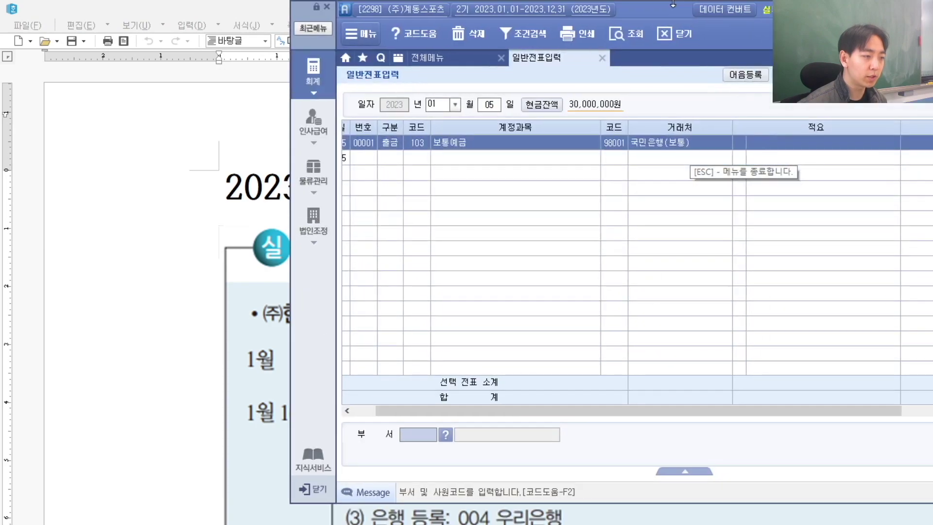
{"action": "left_click_drag", "start_coordinate": [713, 124], "coordinate": [671, 4]}
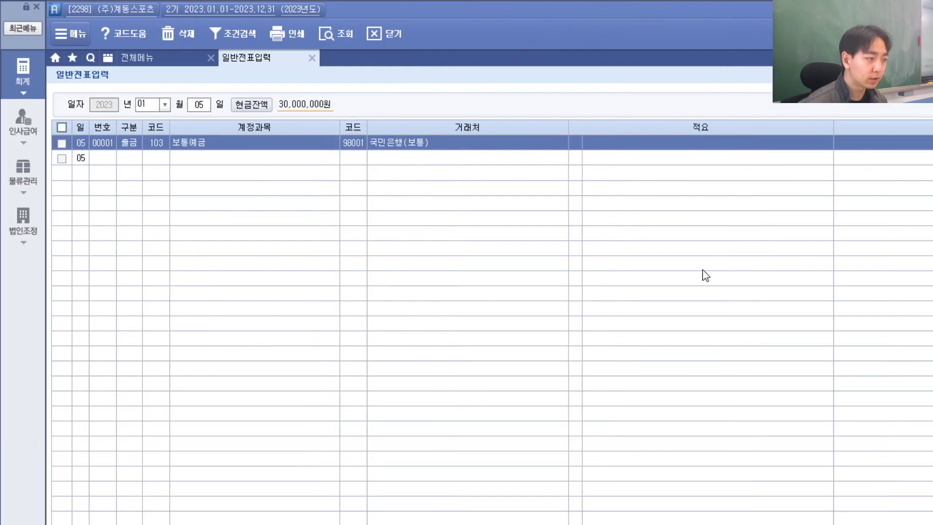
{"action": "key", "text": "alt+Tab"}
{"action": "left_click", "coordinate": [662, 327]}
{"action": "key", "text": "alt"}
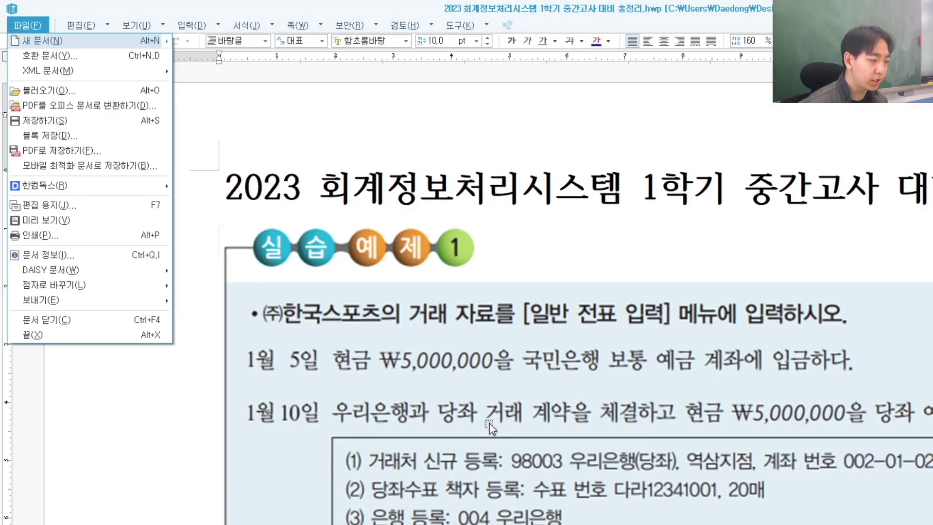
{"action": "left_click", "coordinate": [490, 425]}
{"action": "scroll", "coordinate": [490, 424], "scroll_direction": "down", "scroll_amount": 3}
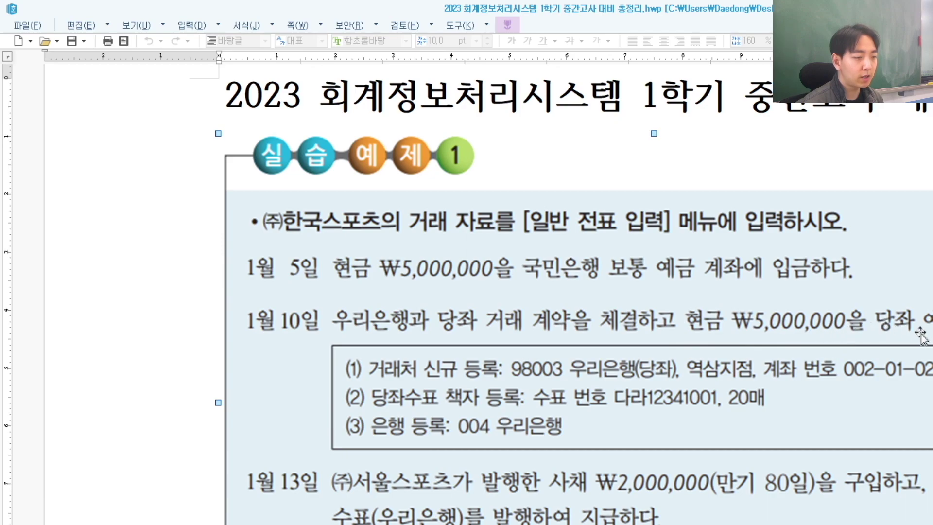
{"action": "key", "text": "alt+Tab"}
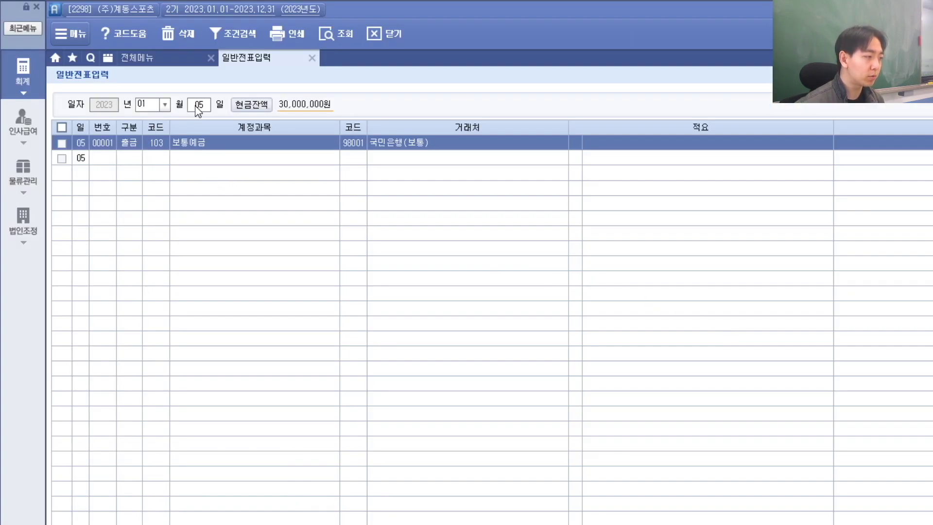
Step: Start a January 10 출금 line for 102 당좌예금 and search clients containing 당좌
{"action": "left_click", "coordinate": [198, 106]}
{"action": "key", "text": "alt+Tab"}
{"action": "key", "text": "alt+Tab"}
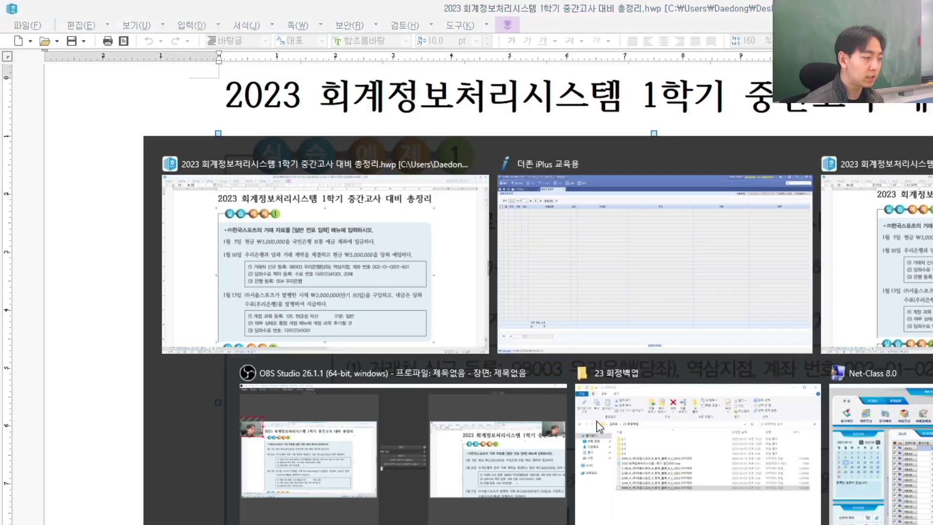
{"action": "type", "text": "10"}
{"action": "key", "text": "Return"}
{"action": "type", "text": "1"}
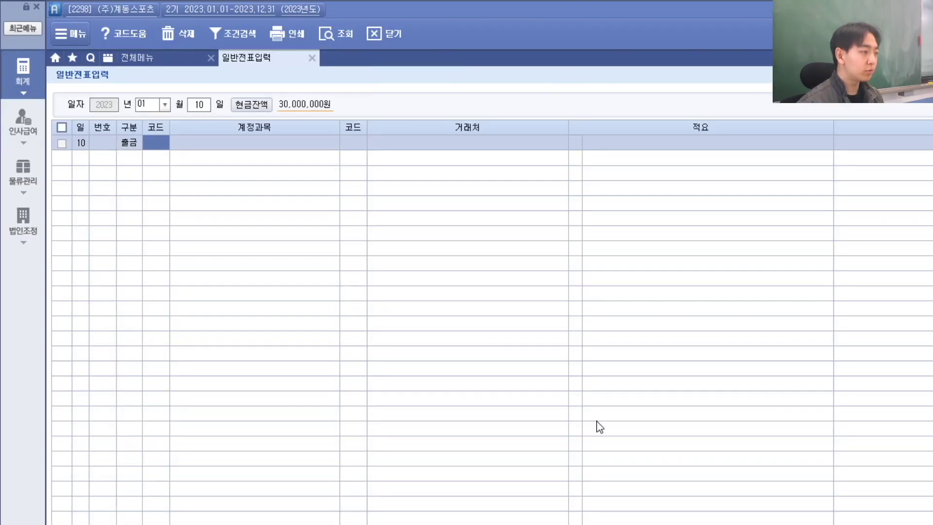
{"action": "type", "text": "102"}
{"action": "key", "text": "Return"}
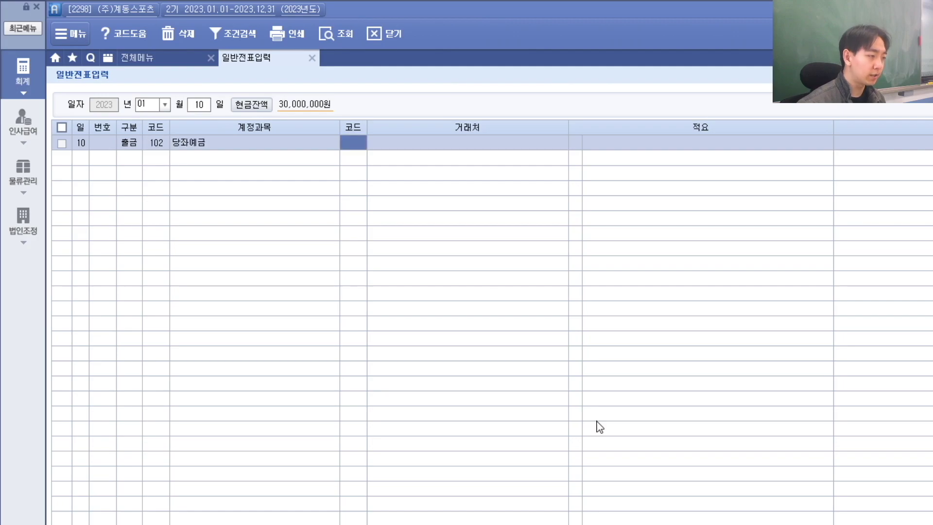
{"action": "type", "text": "다ㅣㅏㅇㅈㅘ"}
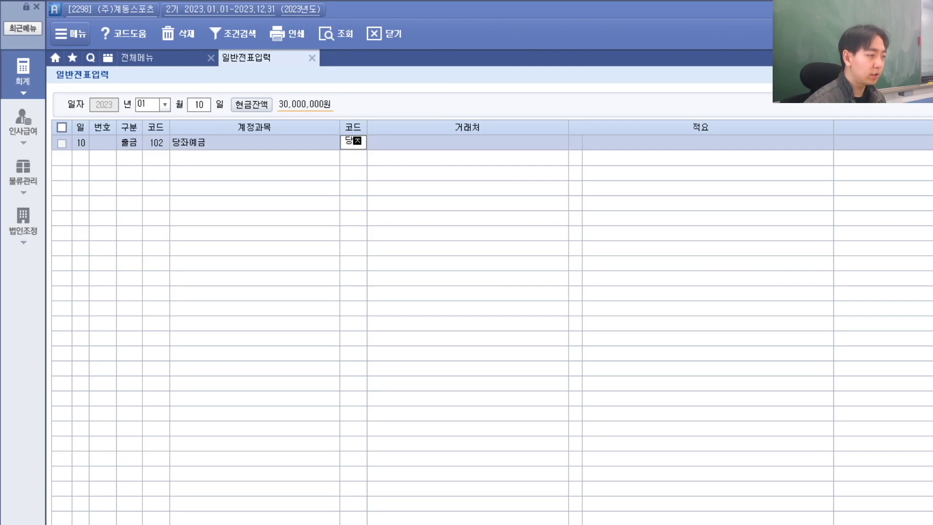
{"action": "key", "text": "Return"}
{"action": "key", "text": "alt+Tab"}
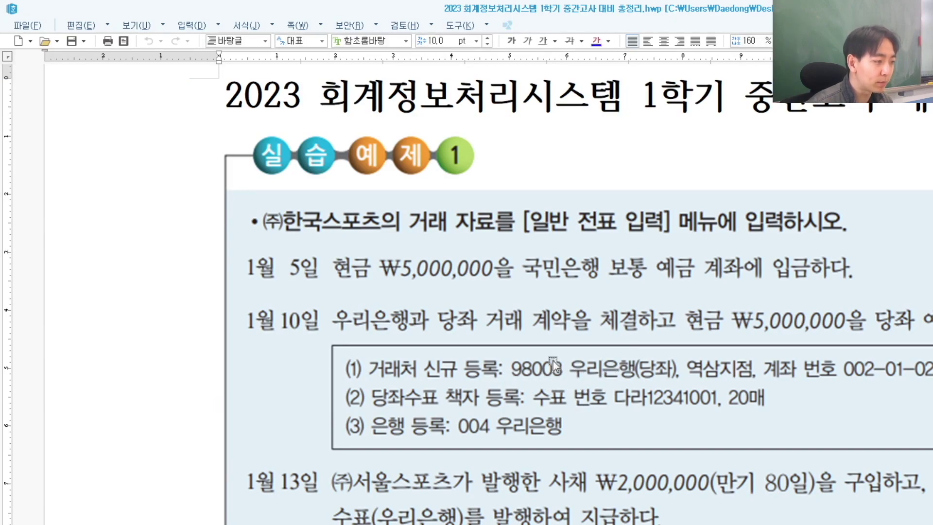
{"action": "key", "text": "alt+Tab"}
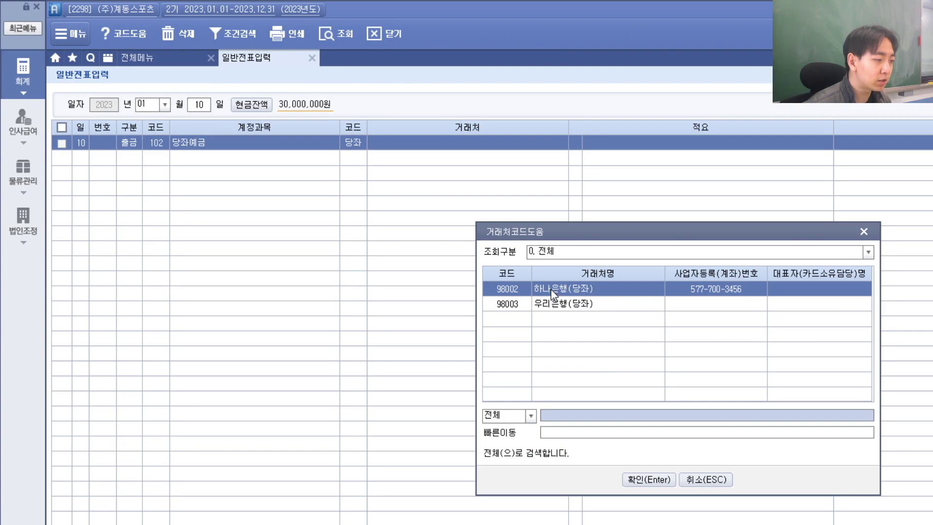
Step: Dismiss the client lookup and enter the new client name 너네은행(당좌)
{"action": "left_click", "coordinate": [565, 306]}
{"action": "left_click", "coordinate": [724, 484]}
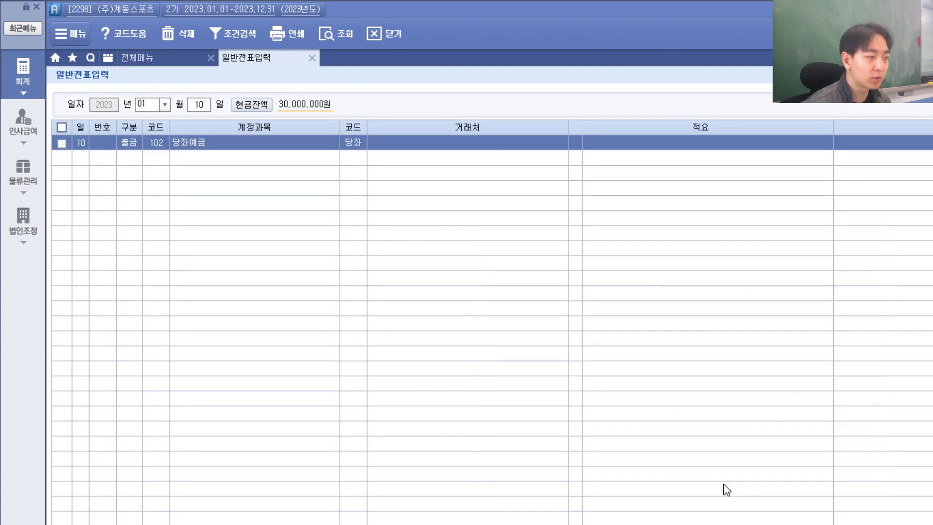
{"action": "left_click", "coordinate": [353, 142]}
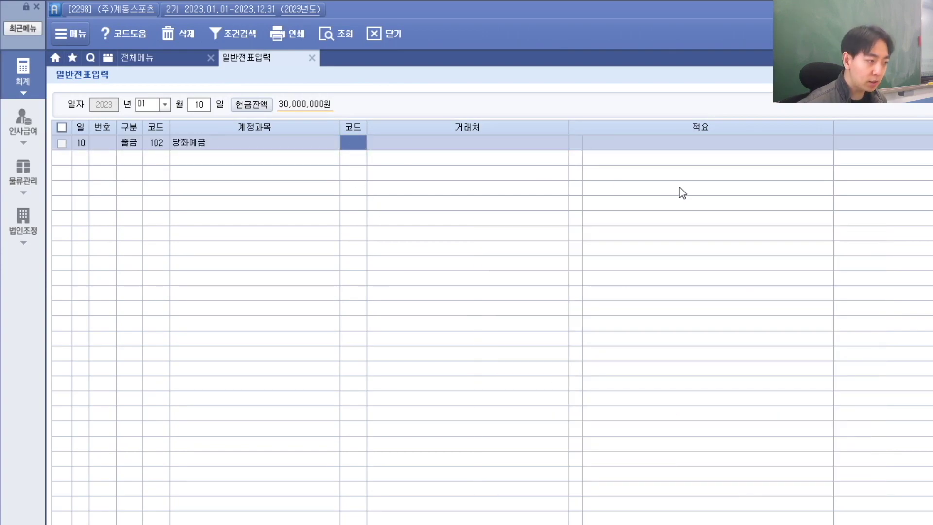
{"action": "key", "text": "Return"}
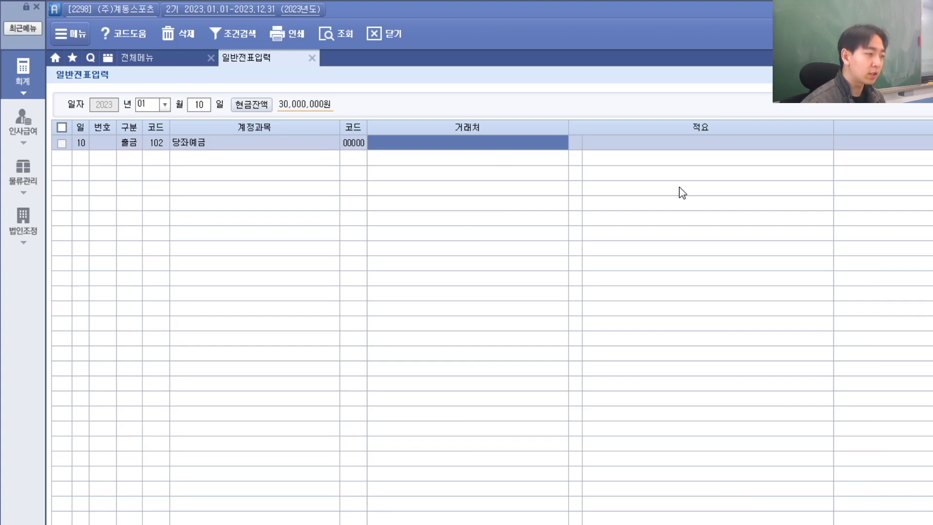
{"action": "type", "text": "우리은행(당좌"}
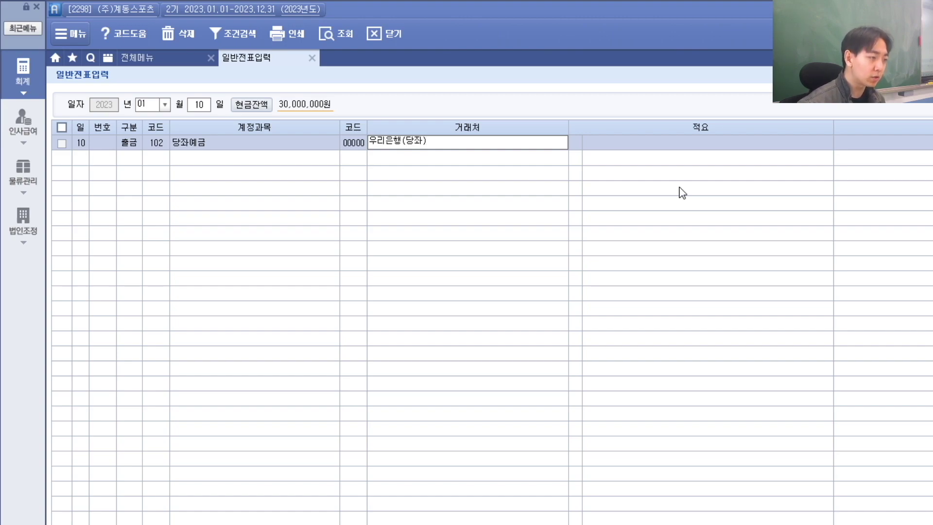
{"action": "key", "text": "Home"}
{"action": "key", "text": "Delete"}
{"action": "key", "text": "Delete"}
{"action": "type", "text": "너네"}
{"action": "key", "text": "Return"}
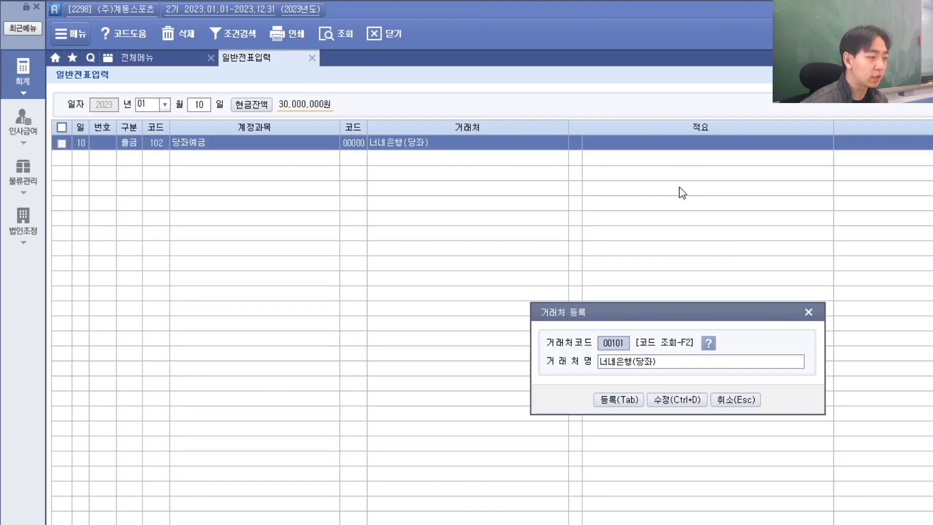
Step: Set the client code and register 너네은행(당좌) as counterparty 98005
{"action": "left_click_drag", "start_coordinate": [629, 322], "coordinate": [493, 232]}
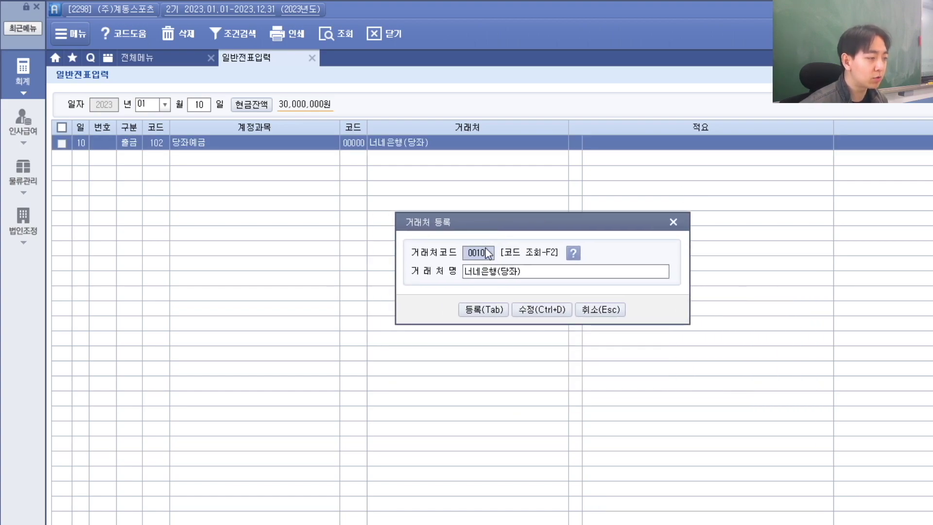
{"action": "key", "text": "alt+Tab"}
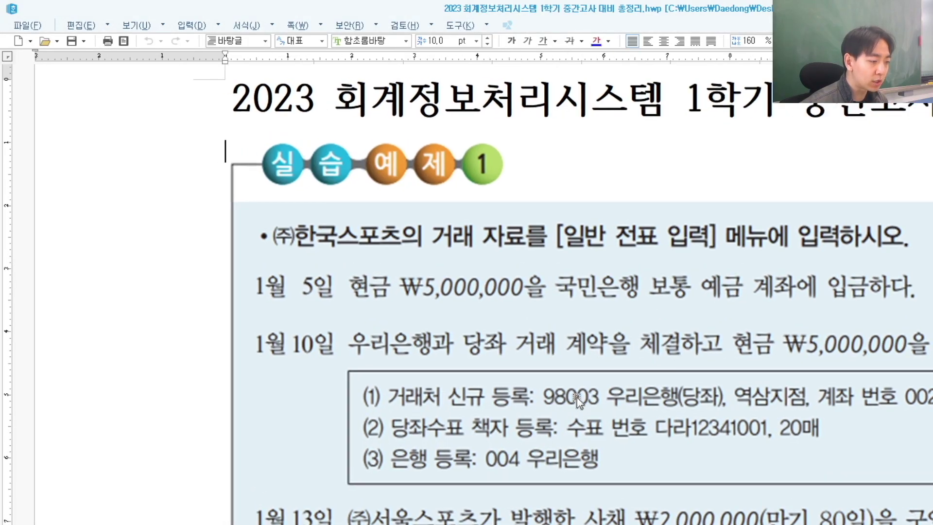
{"action": "key", "text": "alt+Tab"}
{"action": "left_click", "coordinate": [489, 252]}
{"action": "type", "text": "9"}
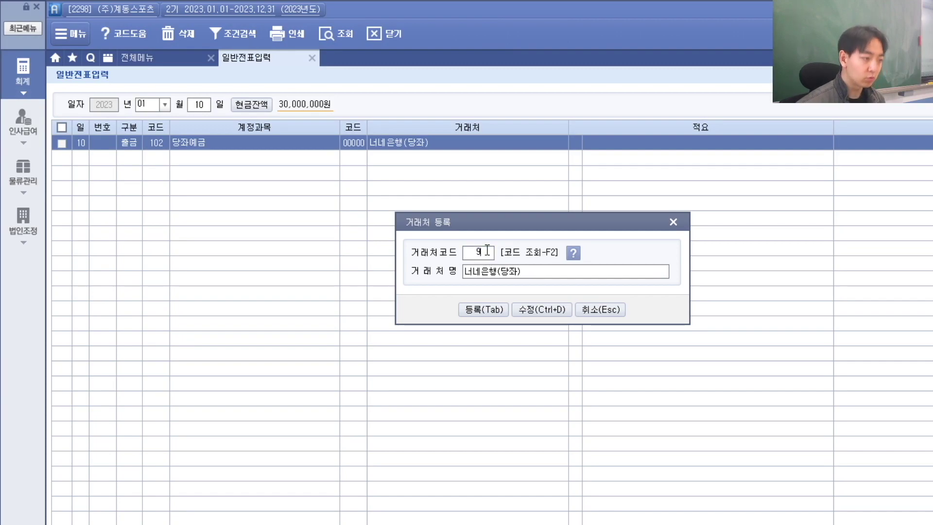
{"action": "type", "text": "800"}
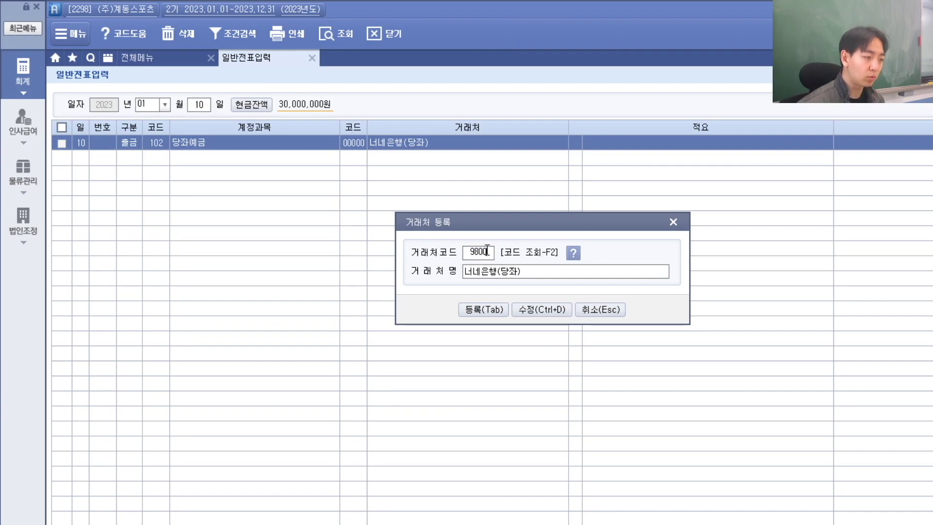
{"action": "type", "text": "0"}
{"action": "key", "text": "Return"}
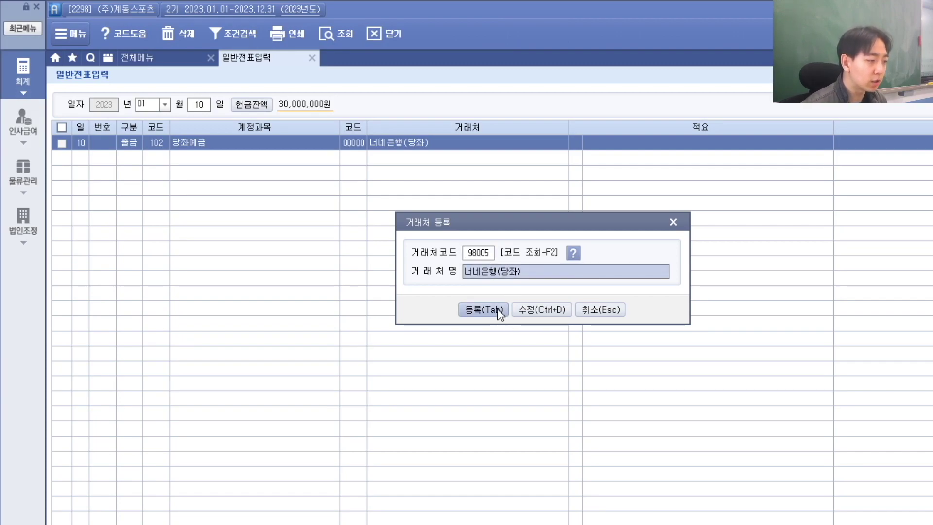
{"action": "left_click", "coordinate": [481, 310]}
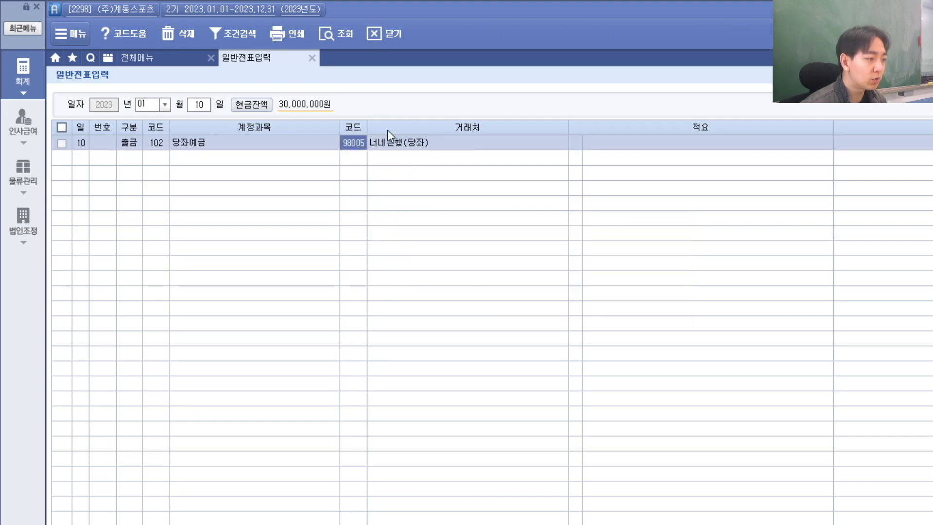
{"action": "key", "text": "alt+Tab"}
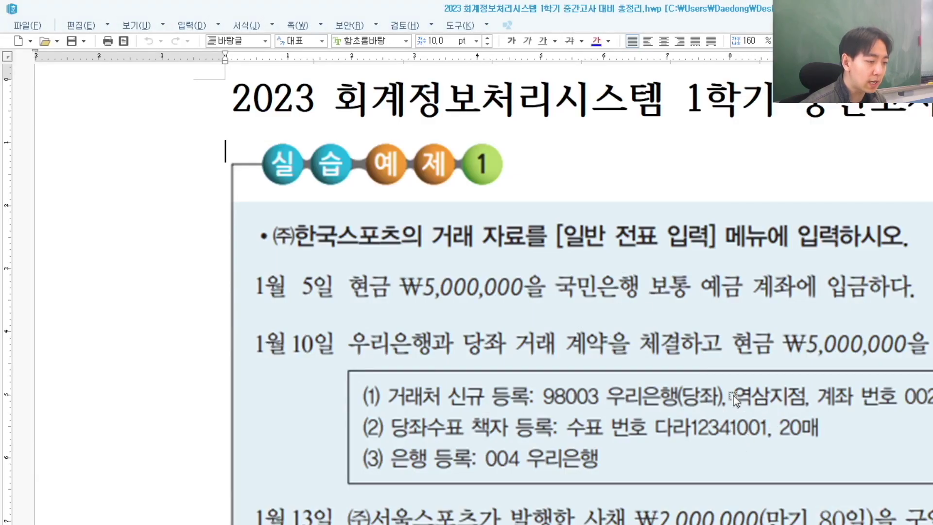
Step: Open the 금융 counterparty list and check 98003 우리은행(당좌)'s account number against the exercise
{"action": "key", "text": "alt+Tab"}
{"action": "left_click", "coordinate": [141, 58]}
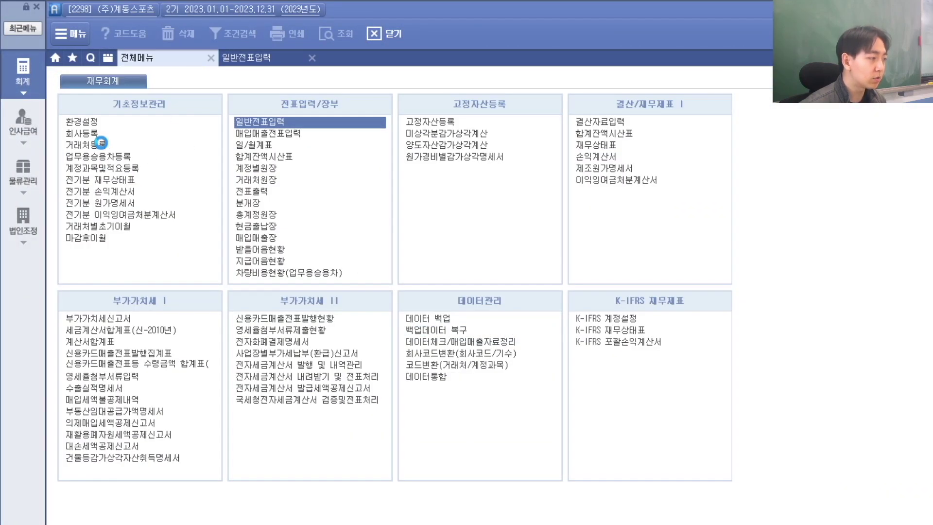
{"action": "left_click", "coordinate": [99, 144]}
{"action": "left_click", "coordinate": [165, 100]}
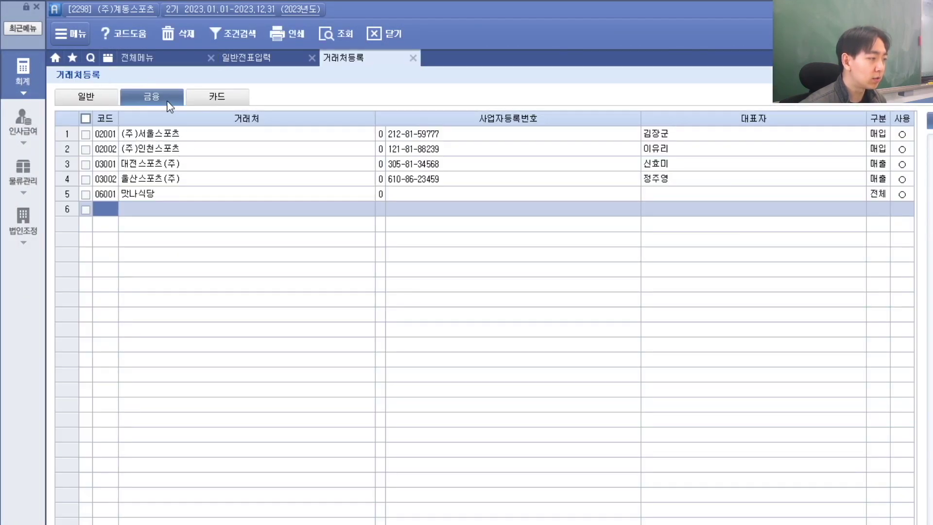
{"action": "left_click", "coordinate": [166, 164]}
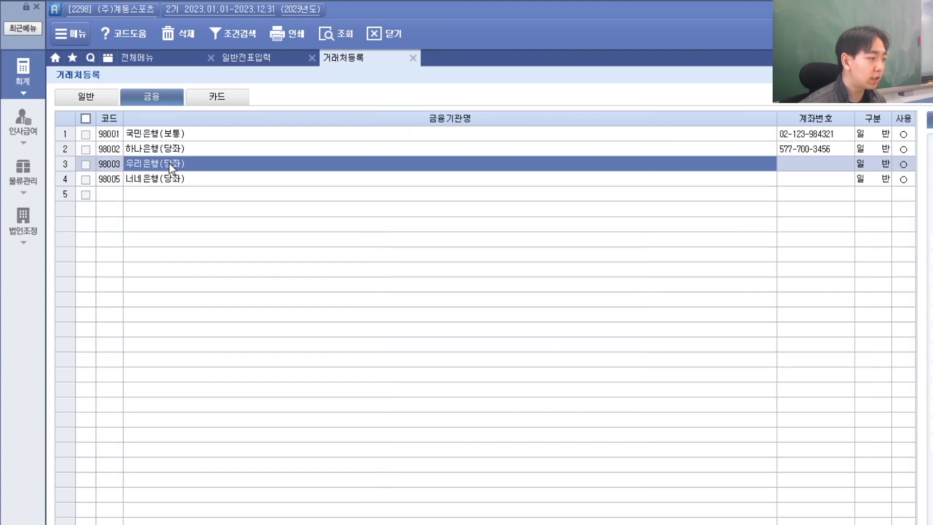
{"action": "left_click", "coordinate": [795, 165]}
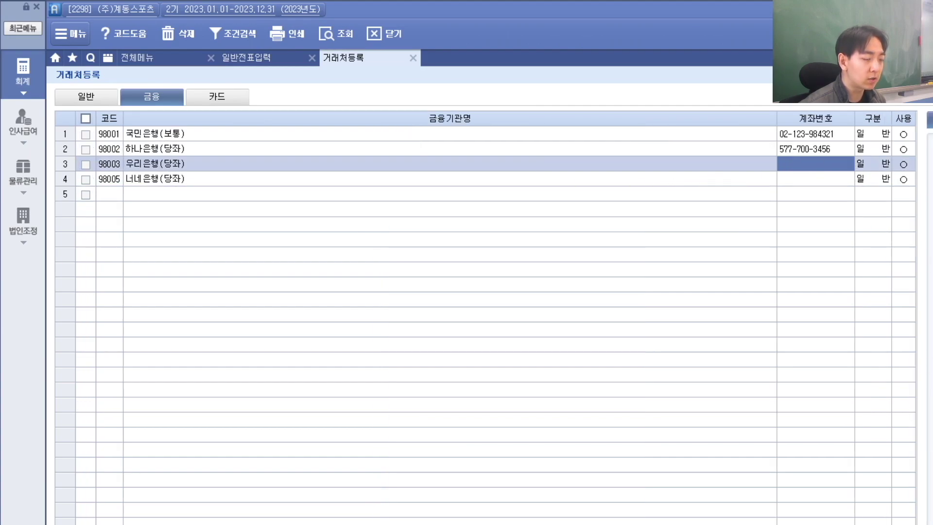
{"action": "key", "text": "alt+Tab"}
{"action": "left_click", "coordinate": [868, 402]}
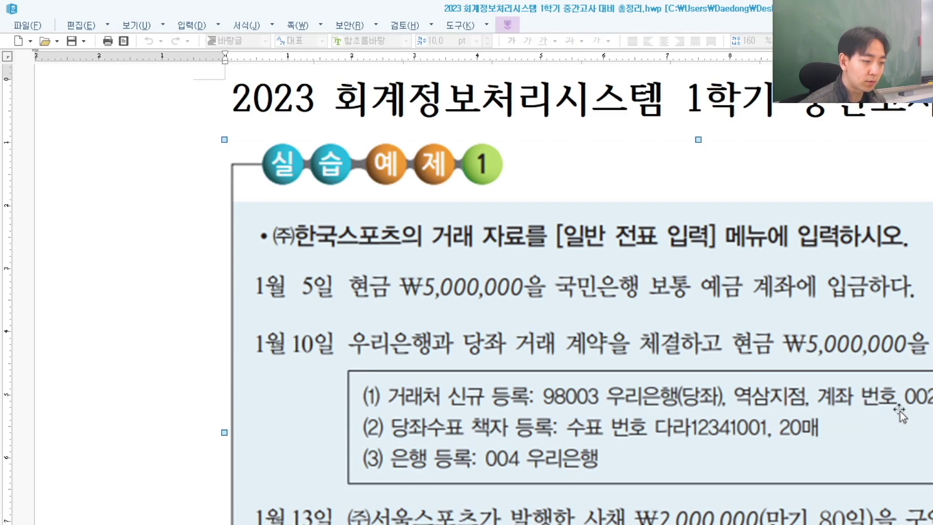
{"action": "key", "text": "alt+Tab"}
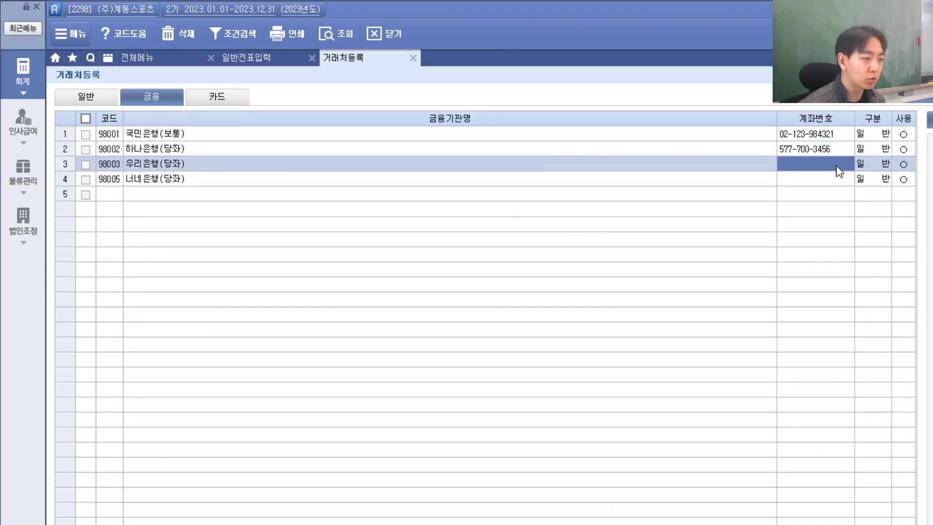
{"action": "key", "text": "alt+Tab"}
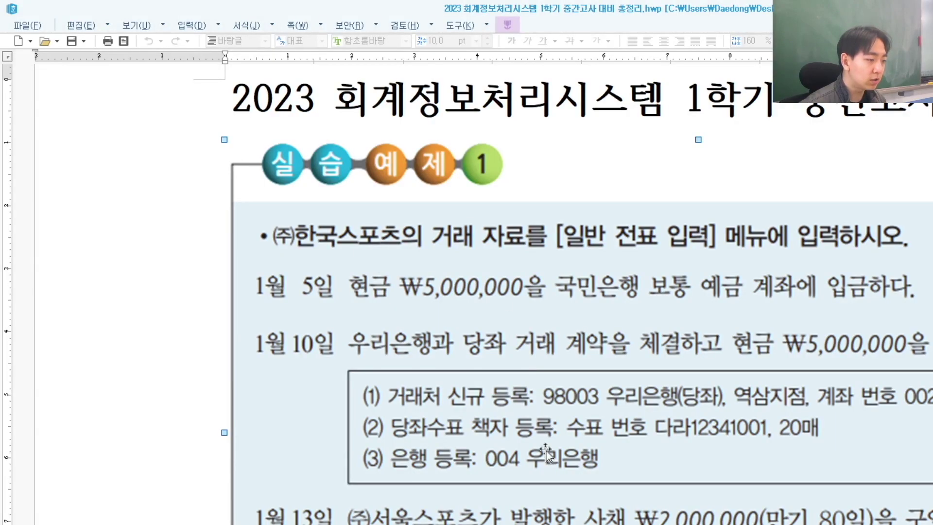
Step: Scroll the Hangul exercise to the January 13 ₩2,000,000 bond purchase, then return to sPLUS
{"action": "scroll", "coordinate": [545, 452], "scroll_direction": "down", "scroll_amount": 2}
{"action": "scroll", "coordinate": [572, 357], "scroll_direction": "up", "scroll_amount": 2}
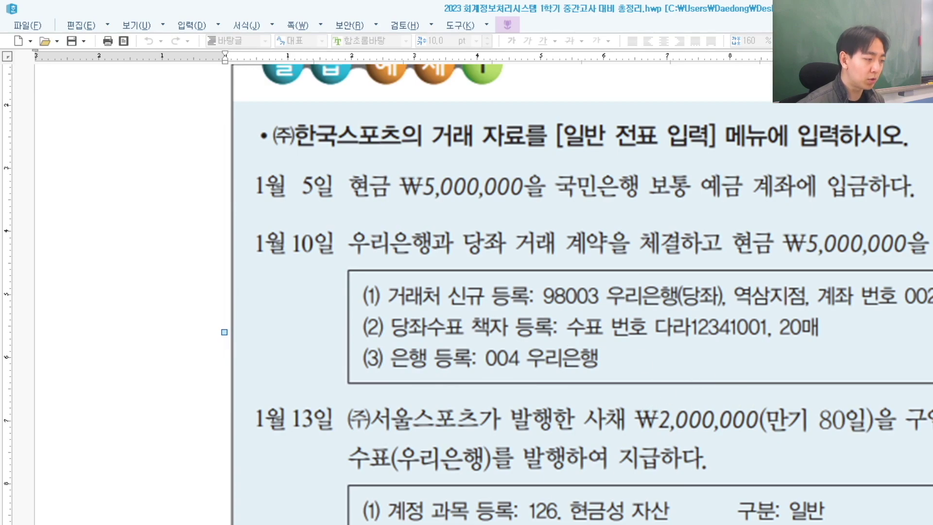
{"action": "scroll", "coordinate": [478, 508], "scroll_direction": "down", "scroll_amount": 1}
{"action": "scroll", "coordinate": [313, 357], "scroll_direction": "down", "scroll_amount": 1}
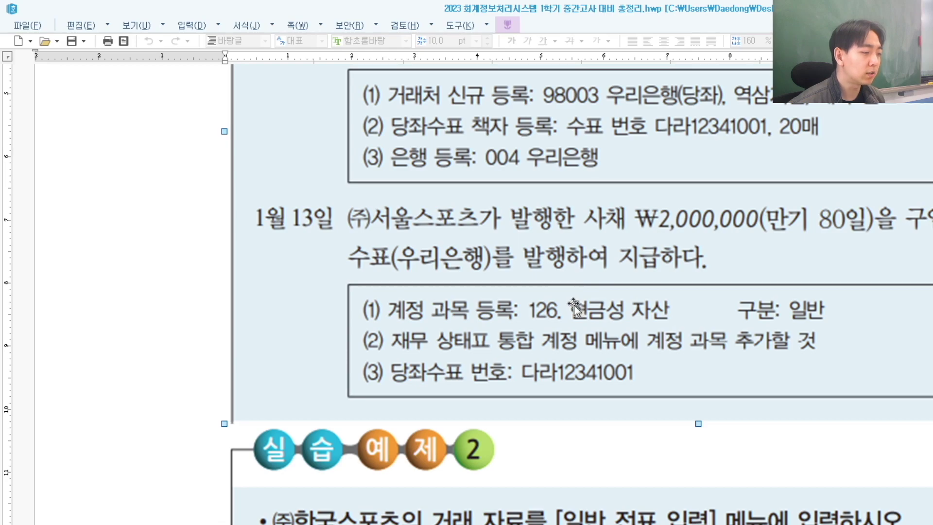
{"action": "key", "text": "alt+Tab"}
Step: Close the voucher screens and go to account code 126 in the account register
{"action": "left_click", "coordinate": [413, 58]}
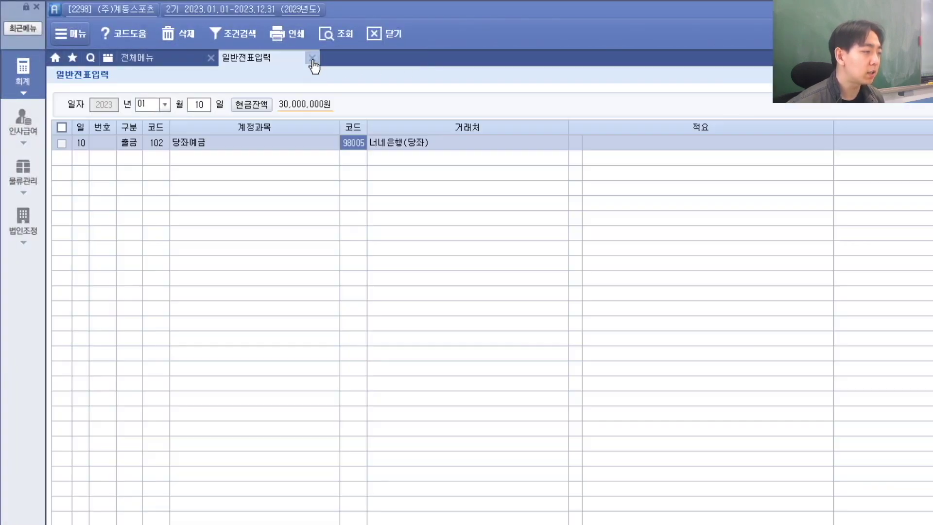
{"action": "left_click", "coordinate": [312, 58]}
{"action": "key", "text": "alt+Tab"}
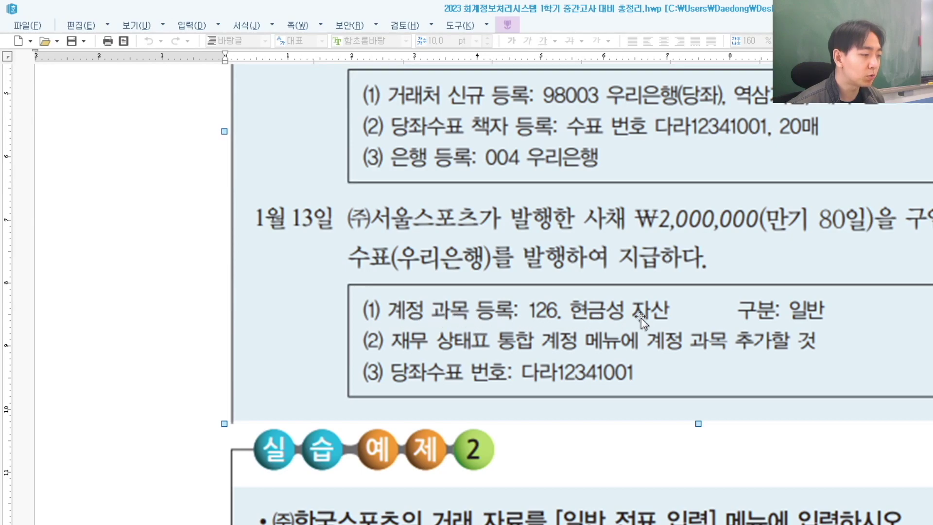
{"action": "key", "text": "alt+Tab"}
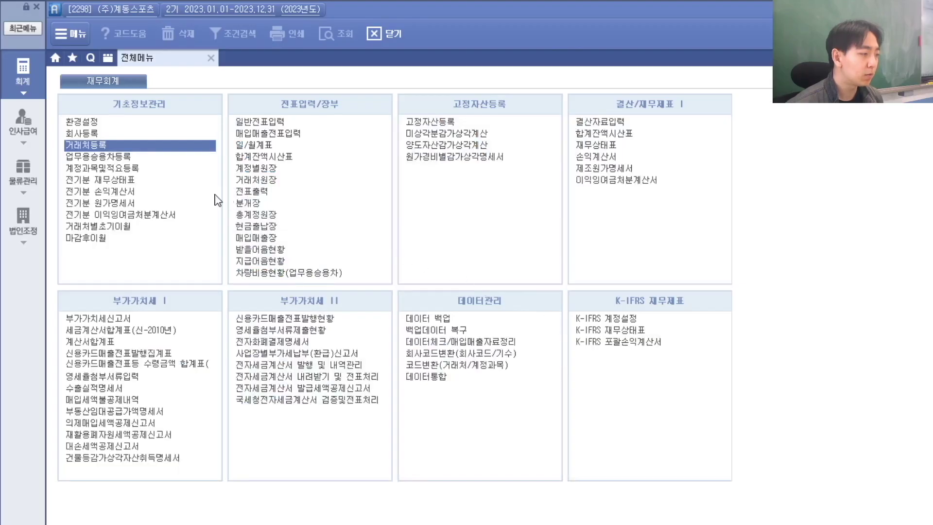
{"action": "left_click", "coordinate": [112, 170]}
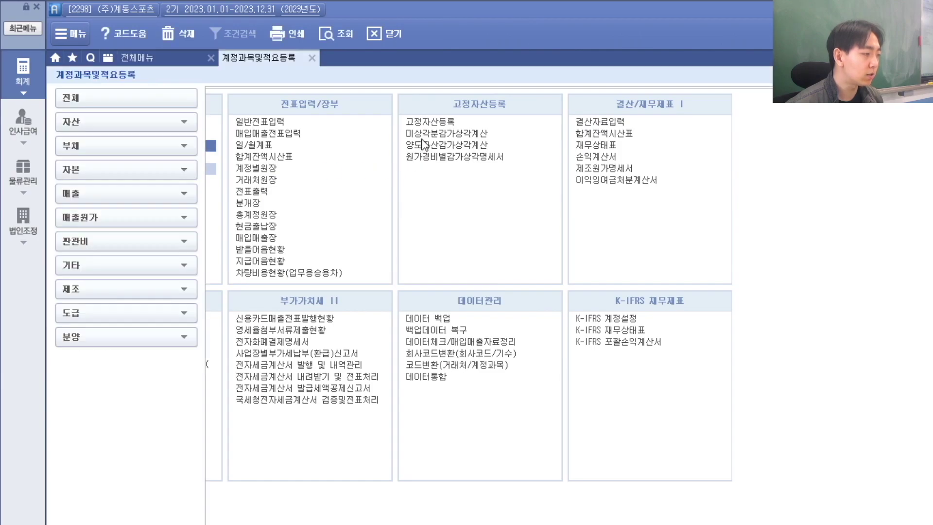
{"action": "type", "text": "126"}
{"action": "key", "text": "Return"}
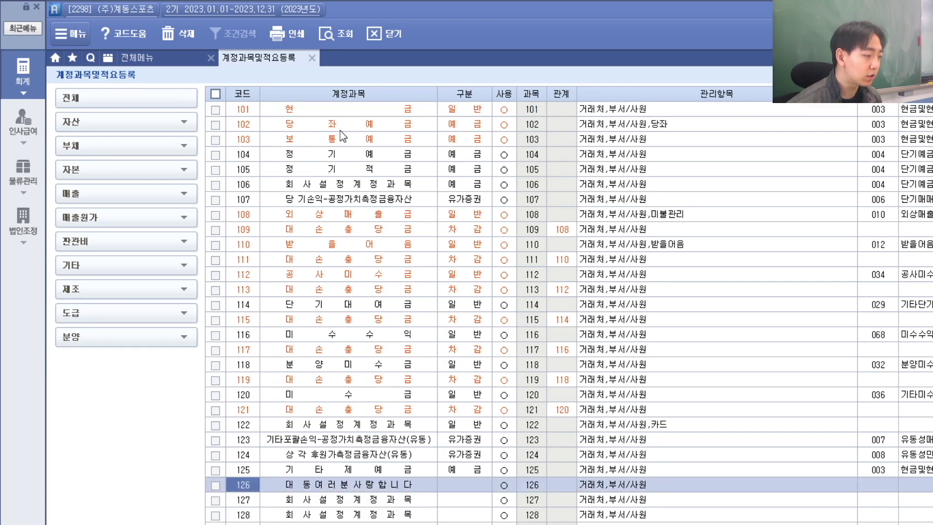
Step: Rename account 126 to 현금성자산 and set its type to 3.일반
{"action": "left_click", "coordinate": [336, 489]}
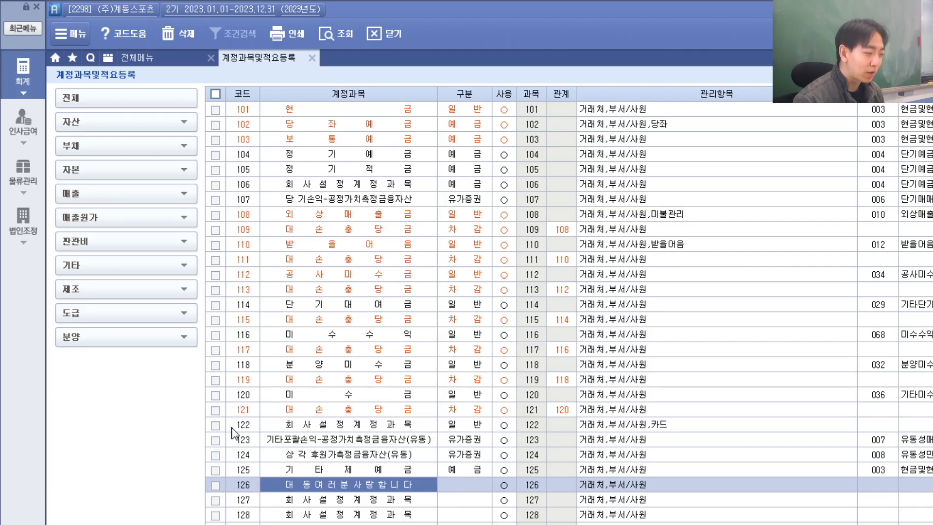
{"action": "key", "text": "alt+Tab"}
{"action": "key", "text": "alt+Tab"}
{"action": "type", "text": "현금서"}
{"action": "type", "text": "자산"}
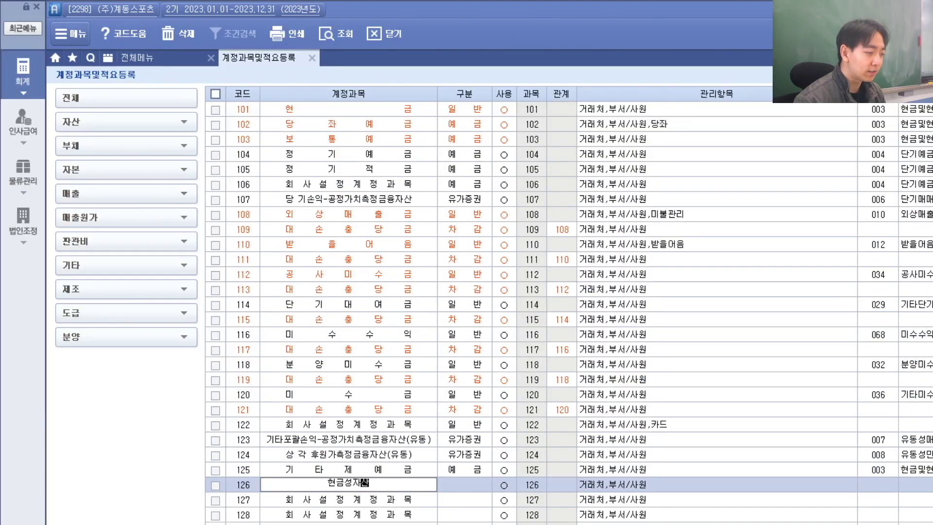
{"action": "key", "text": "Return"}
{"action": "key", "text": "alt+Tab"}
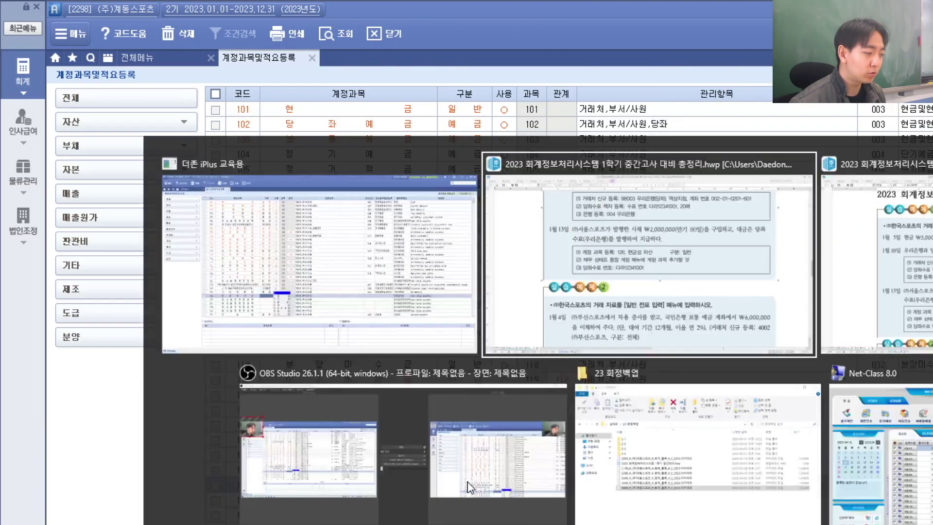
{"action": "key", "text": "alt+Tab"}
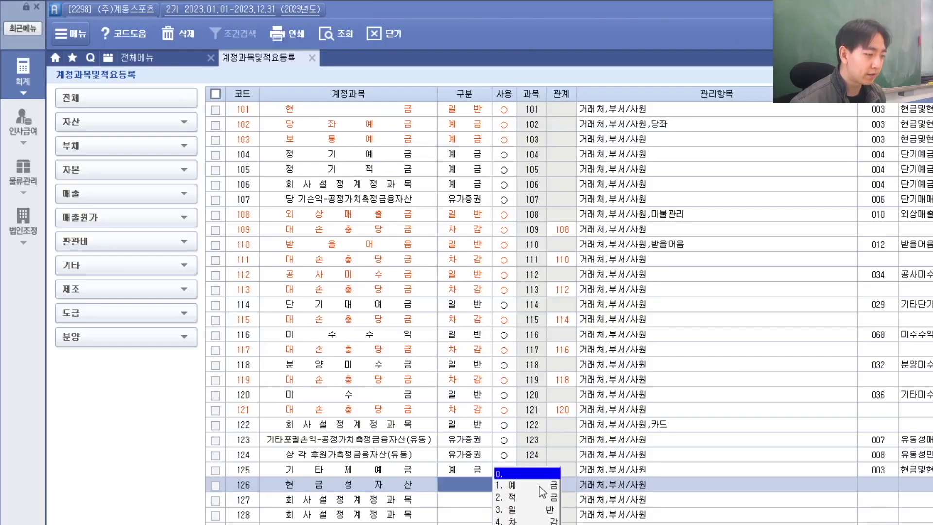
{"action": "left_click", "coordinate": [530, 511]}
{"action": "left_click", "coordinate": [470, 485]}
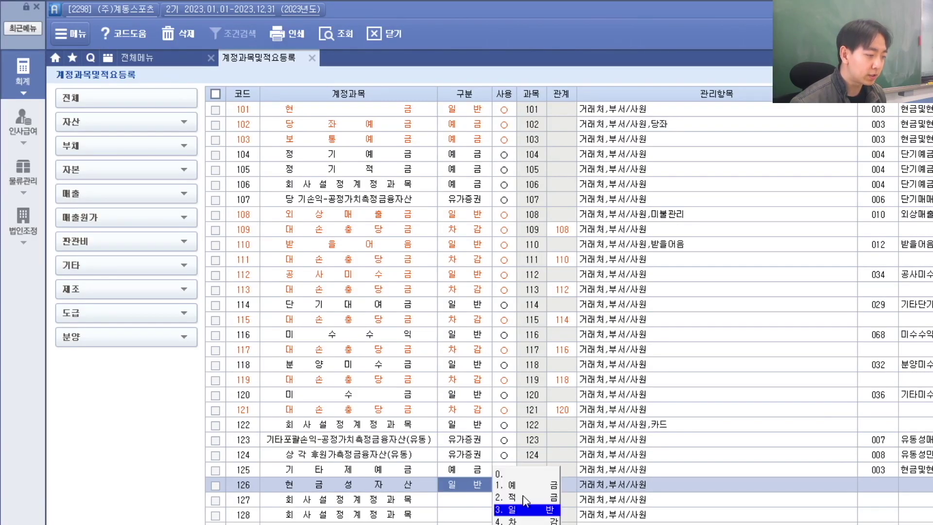
{"action": "key", "text": "alt+Tab"}
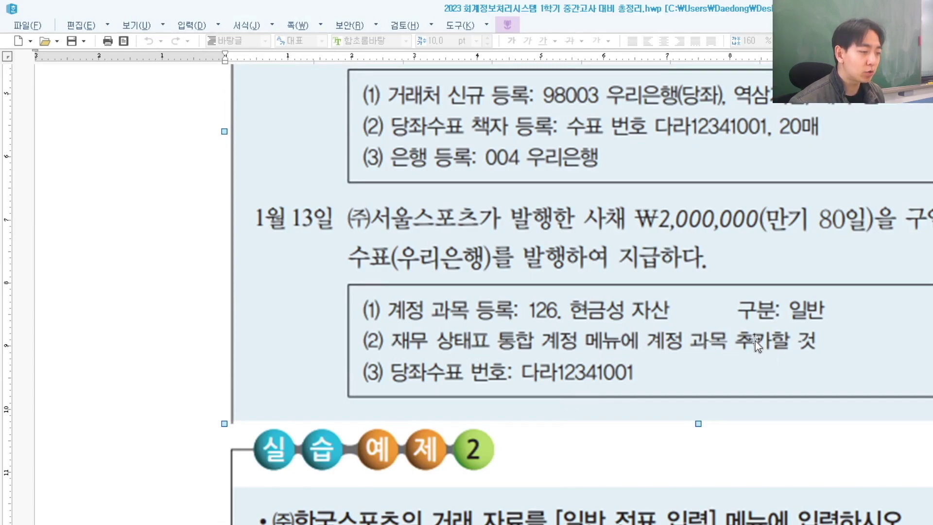
{"action": "key", "text": "alt+Tab"}
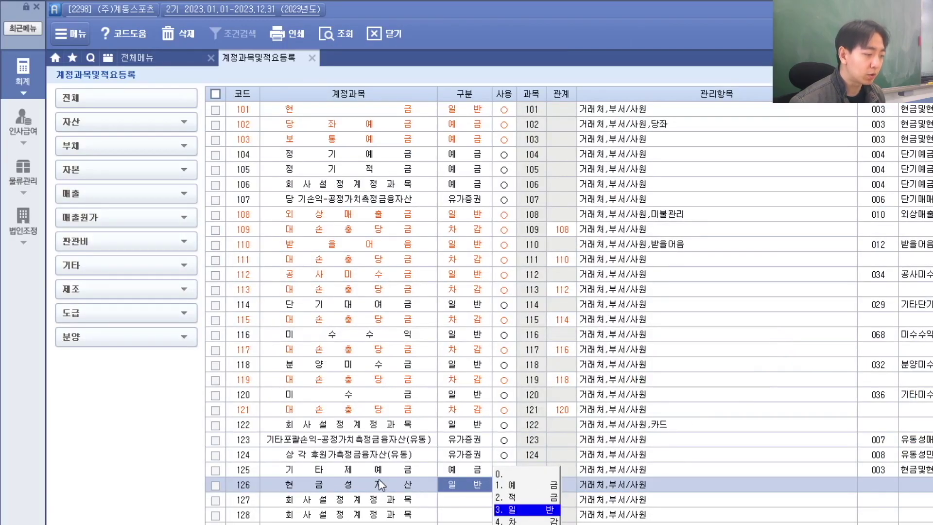
{"action": "key", "text": "alt+Tab"}
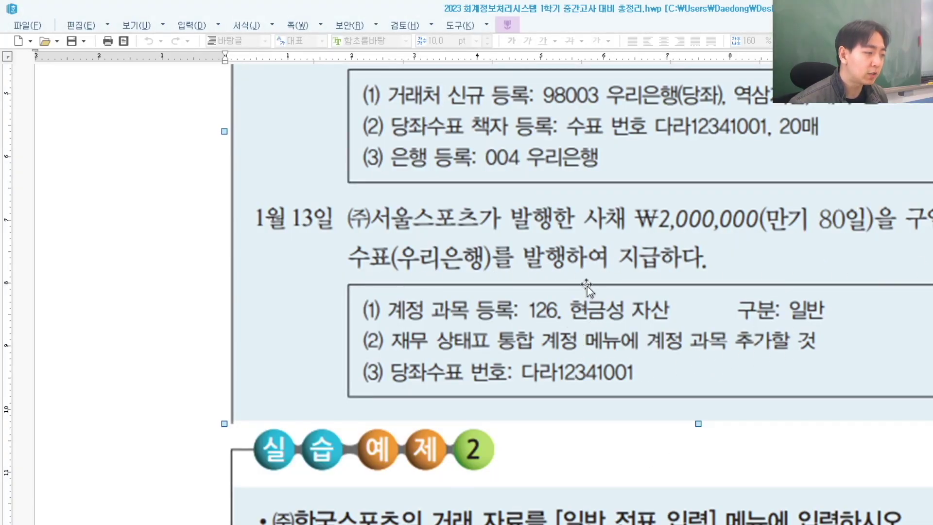
{"action": "key", "text": "alt+Tab"}
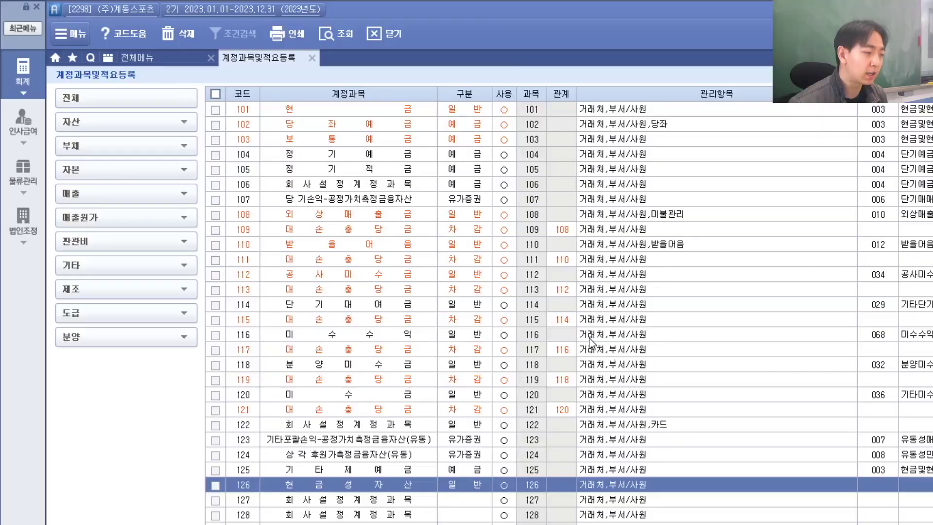
Step: In the general voucher entry, start a day-13 voucher with a debit line
{"action": "left_click", "coordinate": [311, 59]}
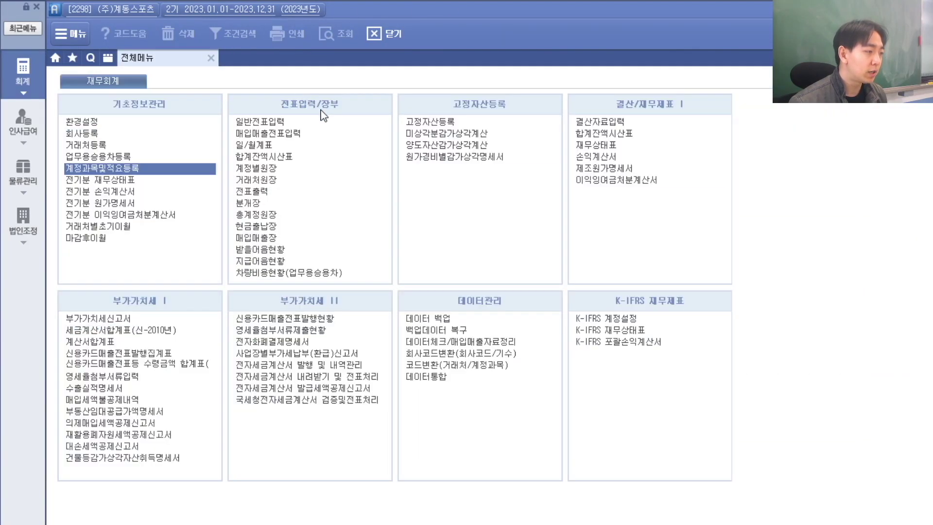
{"action": "left_click", "coordinate": [283, 122]}
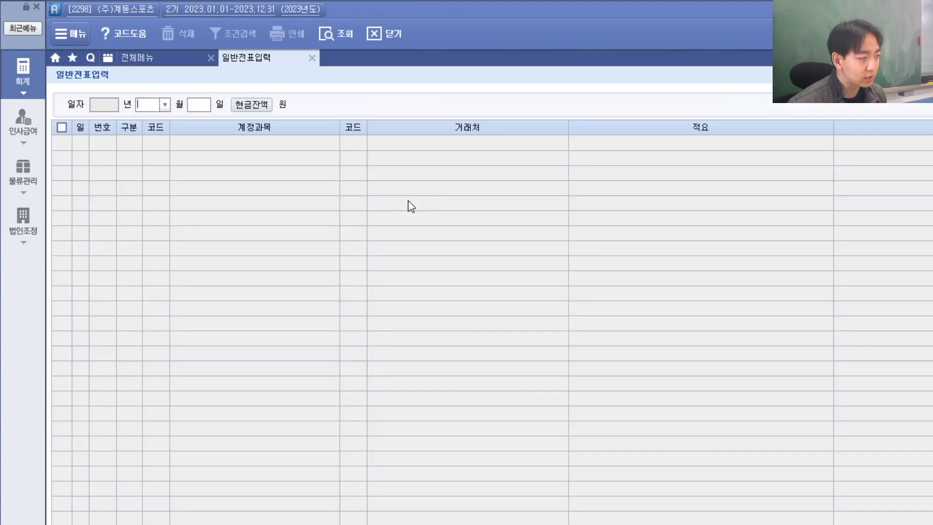
{"action": "key", "text": "alt+Tab"}
{"action": "key", "text": "alt+Tab"}
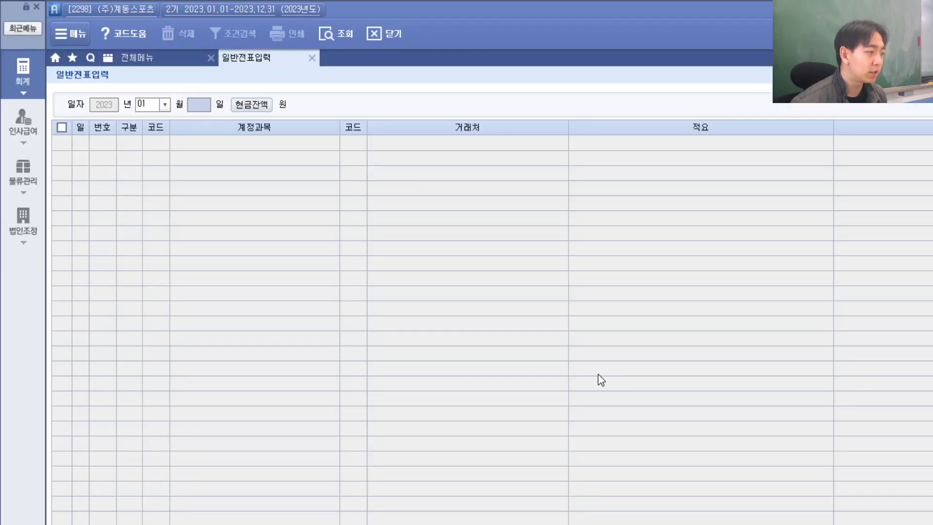
{"action": "type", "text": "13"}
{"action": "key", "text": "Return"}
{"action": "key", "text": "alt+Tab"}
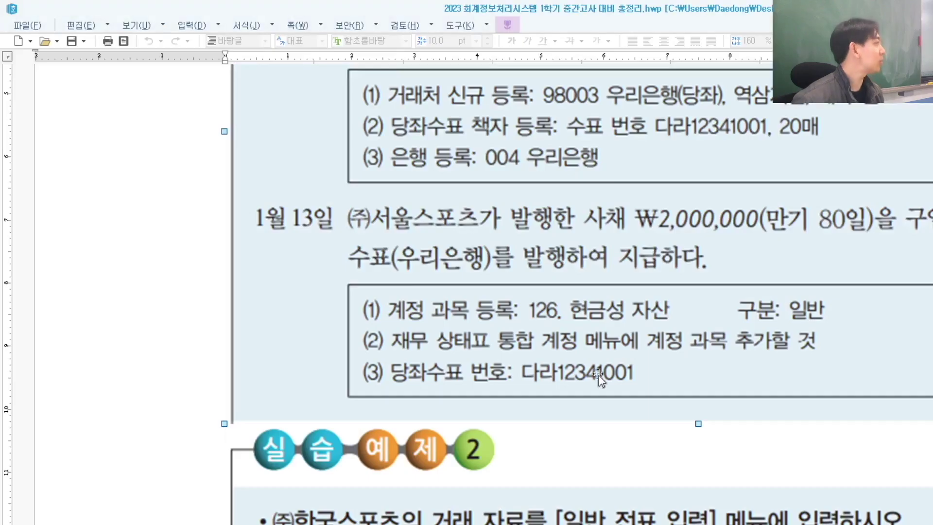
{"action": "key", "text": "alt+Tab"}
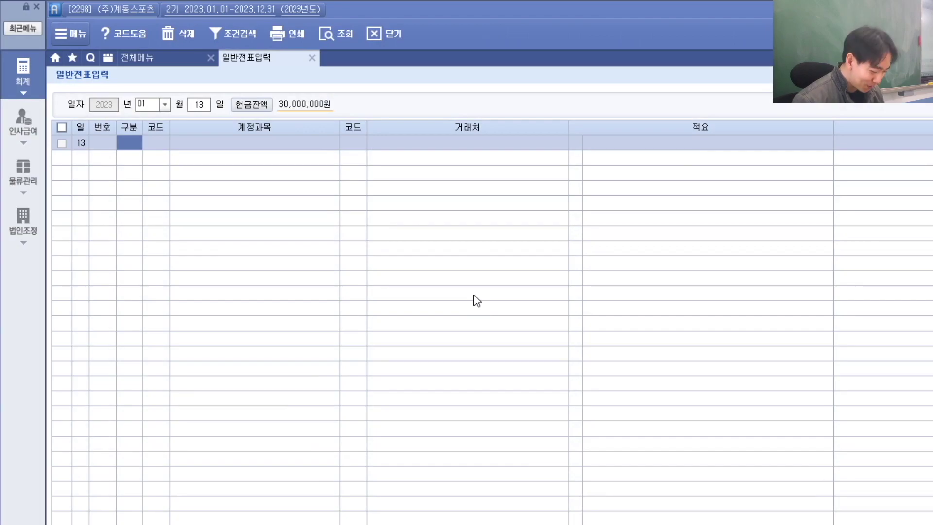
{"action": "key", "text": "3"}
{"action": "key", "text": "Return"}
Step: Set the debit line to 126 현금성자산 with partner 02001 (주)서울스포츠
{"action": "key", "text": "alt+Tab"}
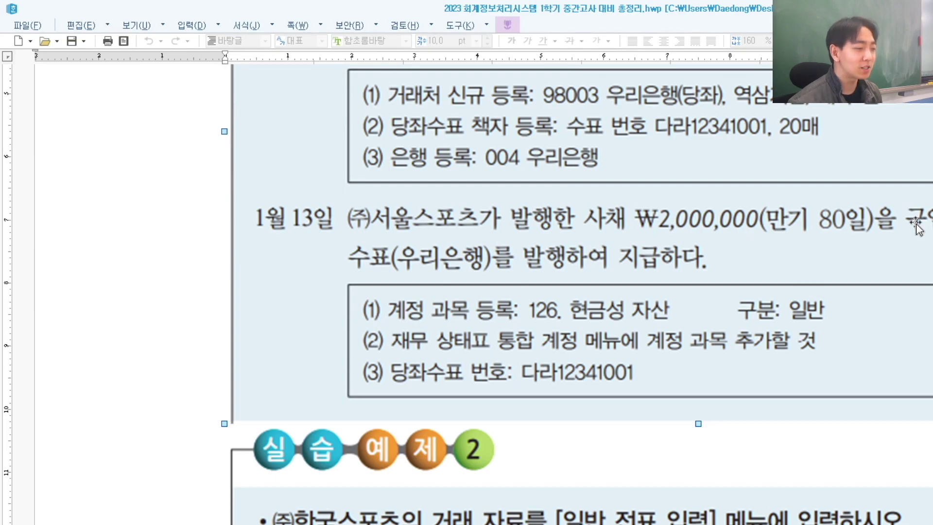
{"action": "key", "text": "alt+Tab"}
{"action": "type", "text": "ㅎ"}
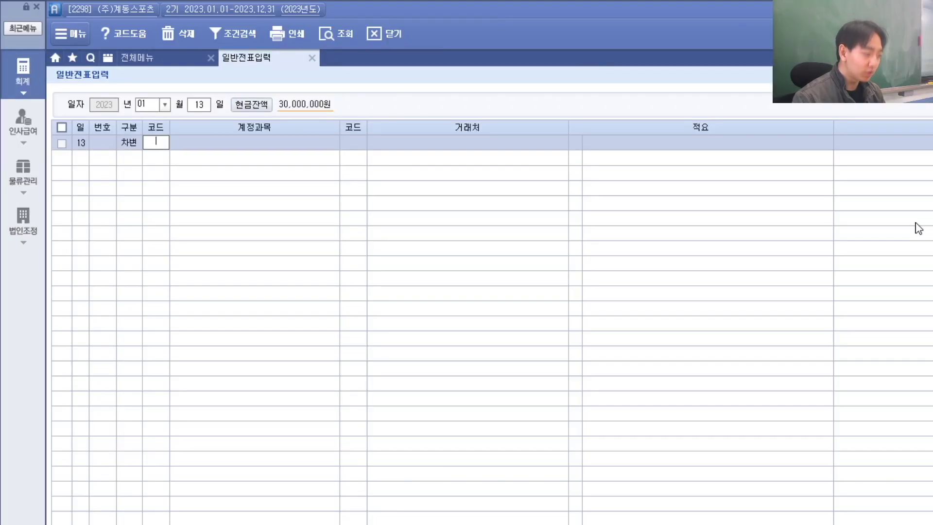
{"action": "type", "text": "ㅓㄴㄱㅡㅁ"}
{"action": "key", "text": "Return"}
{"action": "key", "text": "Down"}
{"action": "key", "text": "Return"}
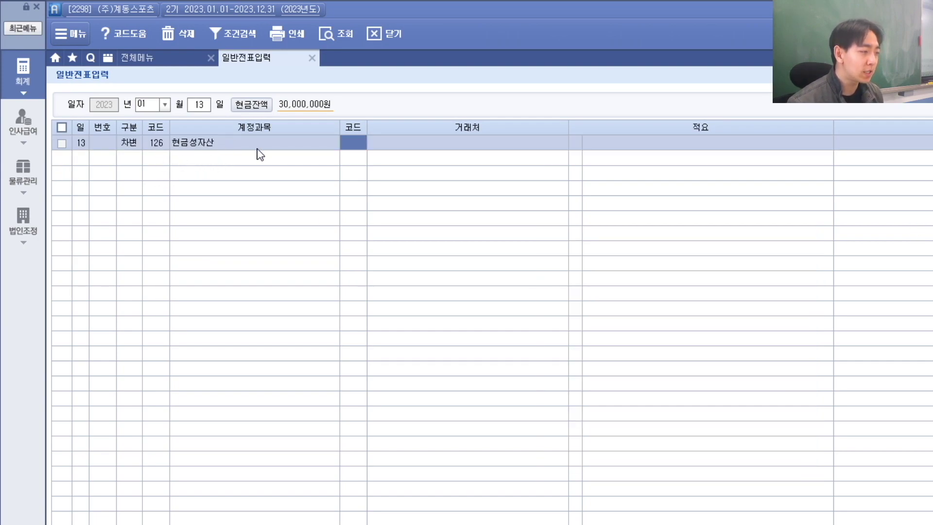
{"action": "key", "text": "alt+Tab"}
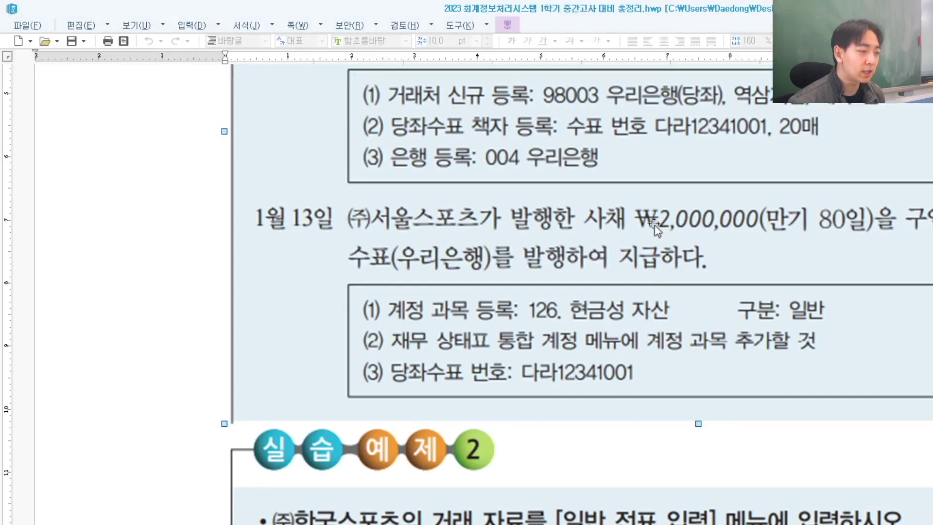
{"action": "key", "text": "alt+Tab"}
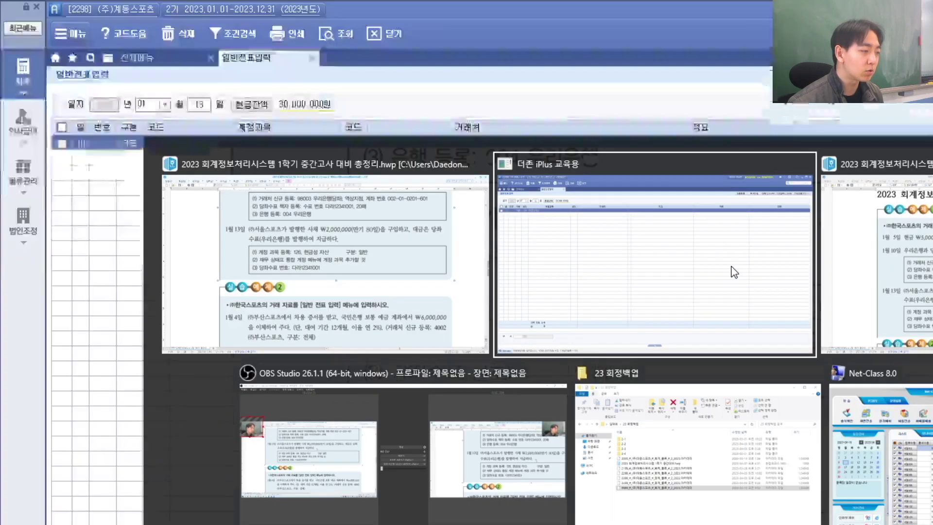
{"action": "type", "text": "2001"}
{"action": "key", "text": "Return"}
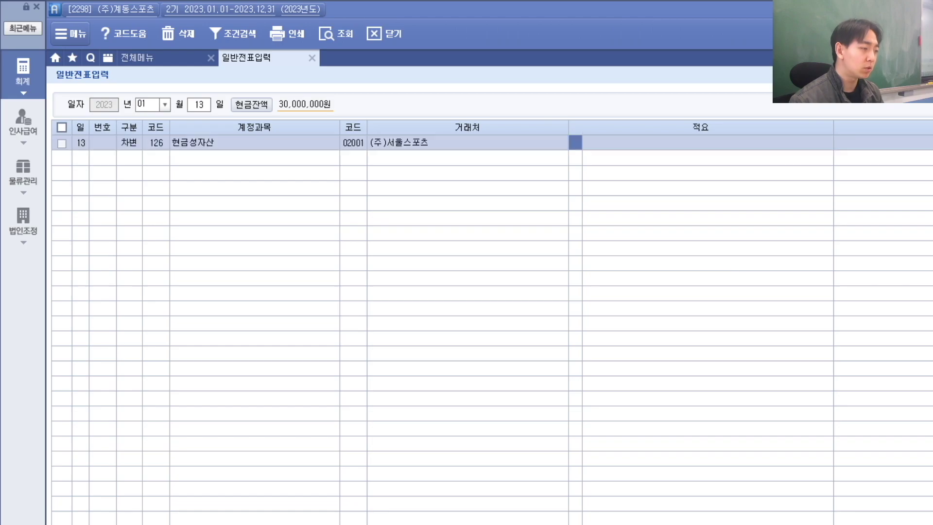
{"action": "key", "text": "alt+Tab"}
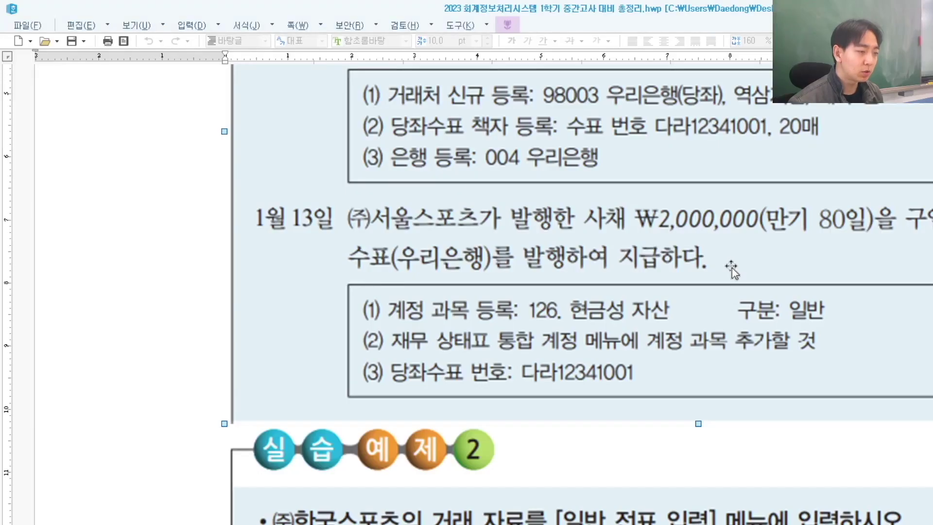
{"action": "key", "text": "alt+Tab"}
{"action": "key", "text": "Return"}
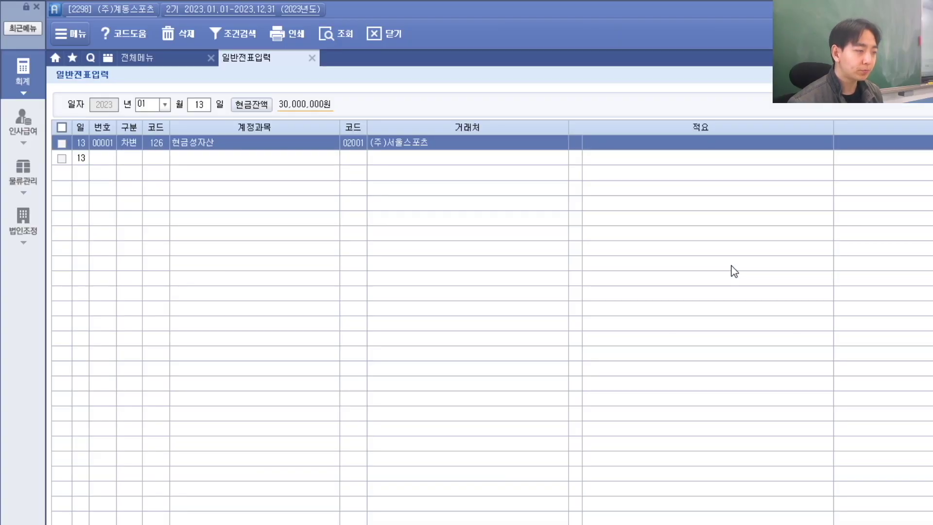
{"action": "key", "text": "Return"}
Step: Add the credit line to 102 당좌예금 with partner 98003 우리은행(당좌)
{"action": "key", "text": "alt+Tab"}
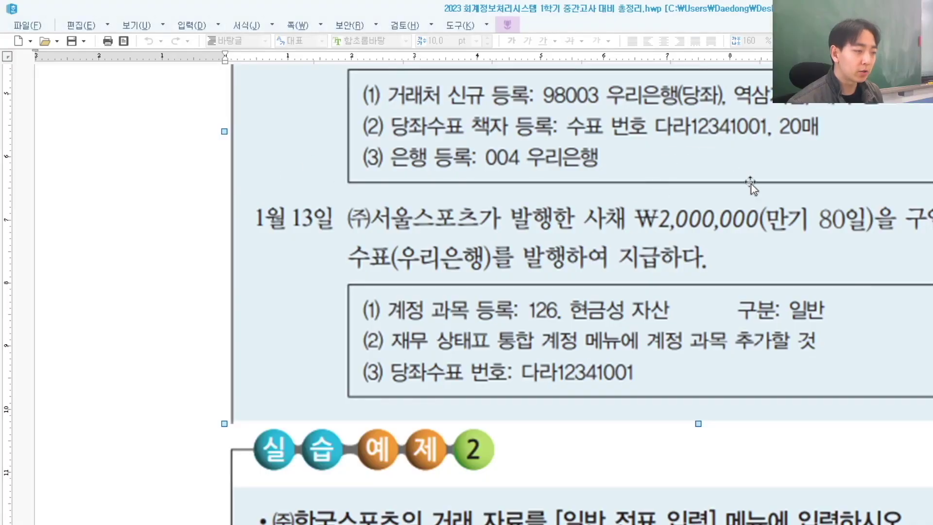
{"action": "key", "text": "alt+Tab"}
{"action": "type", "text": "4"}
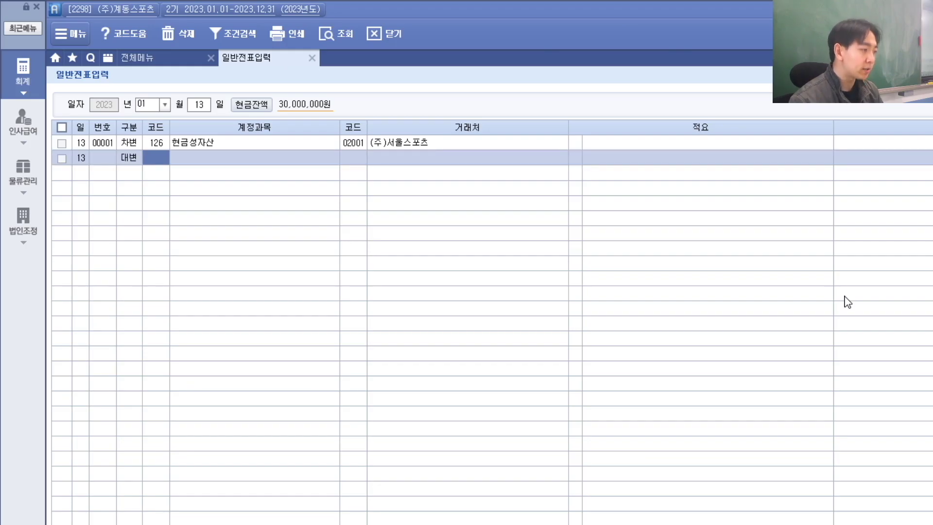
{"action": "type", "text": "ㄷ"}
{"action": "type", "text": "당좌"}
{"action": "key", "text": "Return"}
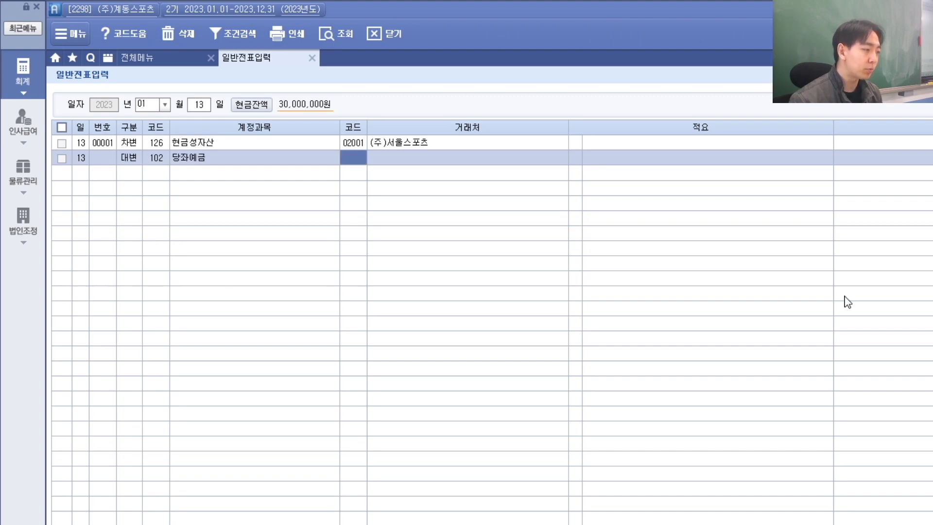
{"action": "key", "text": "alt+Tab"}
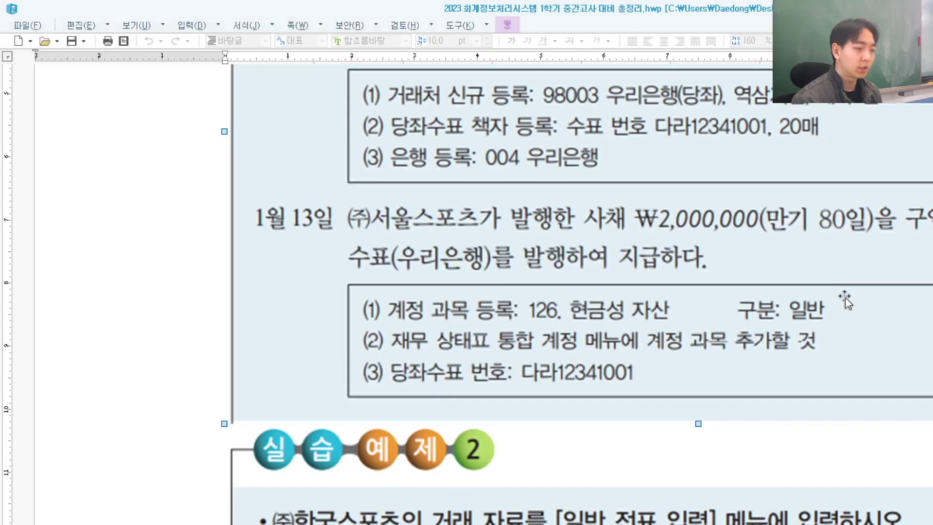
{"action": "key", "text": "alt+Tab"}
{"action": "type", "text": "98003"}
{"action": "key", "text": "Return"}
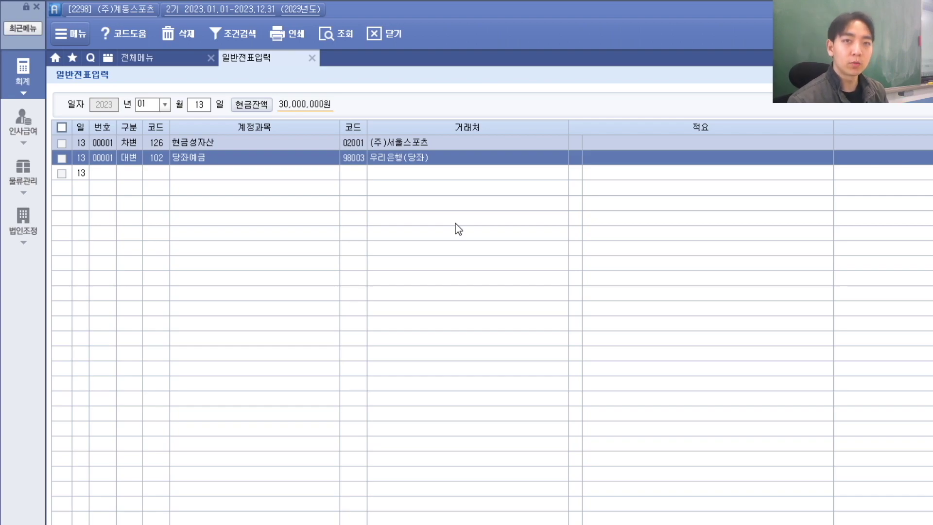
{"action": "left_click", "coordinate": [354, 160]}
Step: Scroll the exercise document to 실습예제 2, then return to the voucher entry screen
{"action": "key", "text": "alt+Tab"}
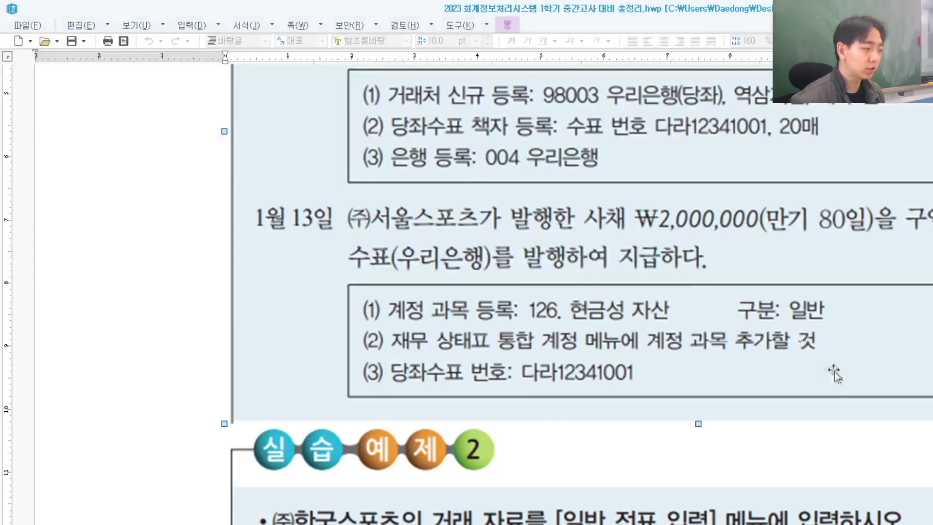
{"action": "scroll", "coordinate": [747, 397], "scroll_direction": "down", "scroll_amount": 5}
{"action": "scroll", "coordinate": [748, 398], "scroll_direction": "up", "scroll_amount": 2}
{"action": "scroll", "coordinate": [748, 398], "scroll_direction": "down", "scroll_amount": 2}
{"action": "scroll", "coordinate": [746, 400], "scroll_direction": "up", "scroll_amount": 2}
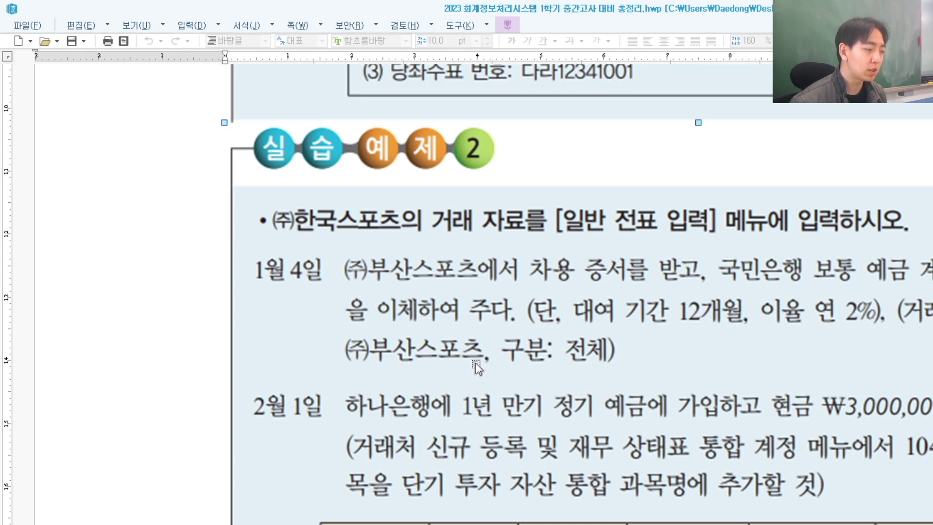
{"action": "key", "text": "alt+Tab"}
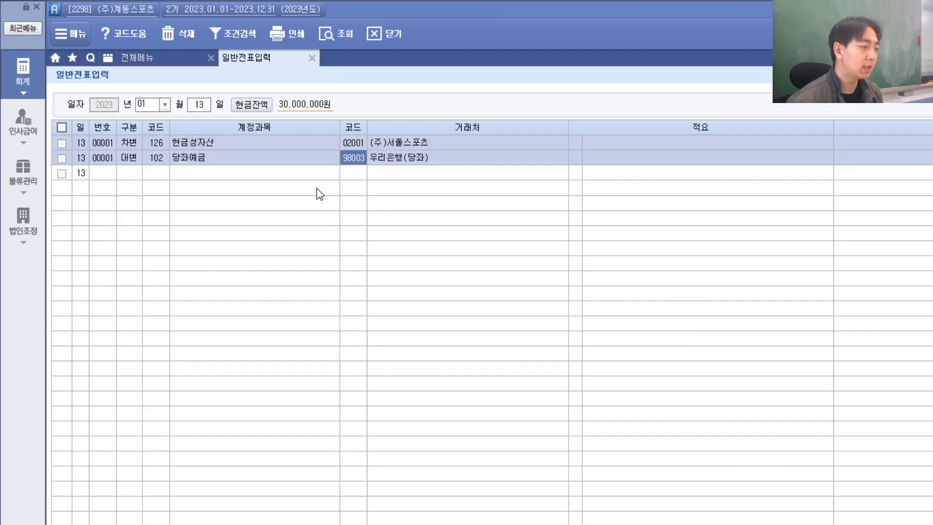
{"action": "key", "text": "alt+Tab"}
{"action": "key", "text": "alt+Tab"}
Step: Start a day-04 voucher with a debit line on 114 단기대여금
{"action": "left_click", "coordinate": [209, 105]}
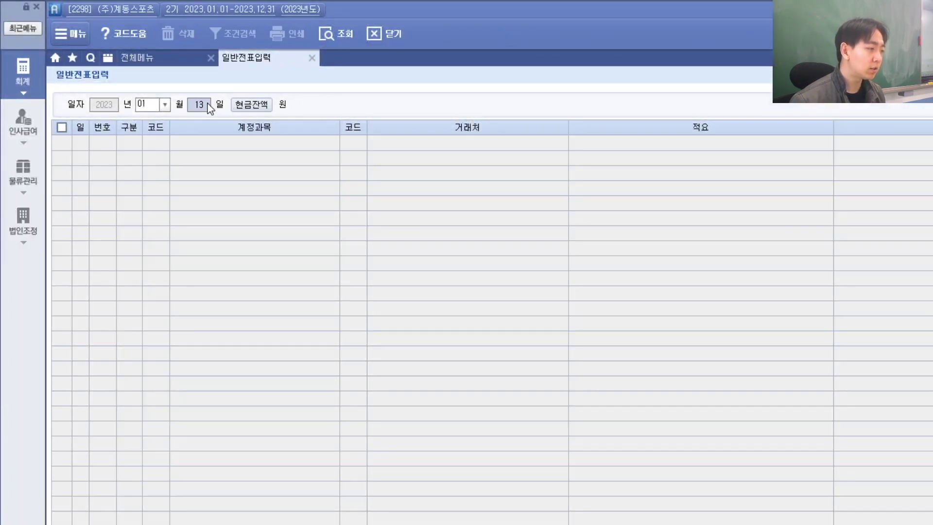
{"action": "type", "text": "04"}
{"action": "key", "text": "Return"}
{"action": "type", "text": "3"}
{"action": "key", "text": "Return"}
{"action": "type", "text": "단기"}
{"action": "key", "text": "Return"}
{"action": "key", "text": "Return"}
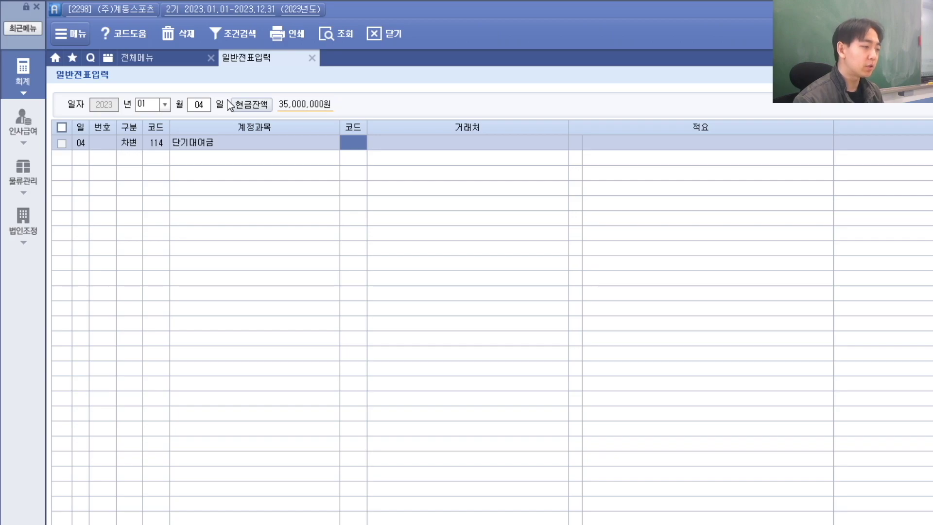
{"action": "key", "text": "alt+Tab"}
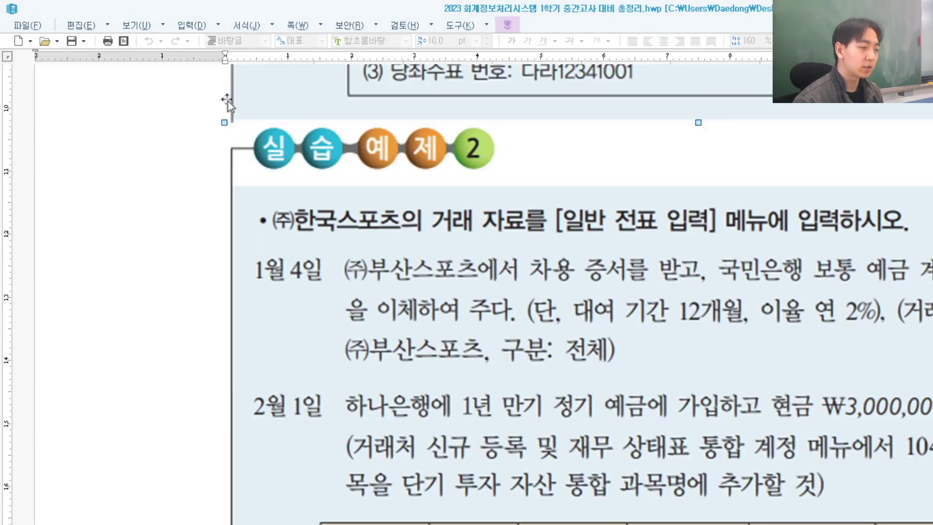
{"action": "key", "text": "alt+Tab"}
{"action": "key", "text": "Return"}
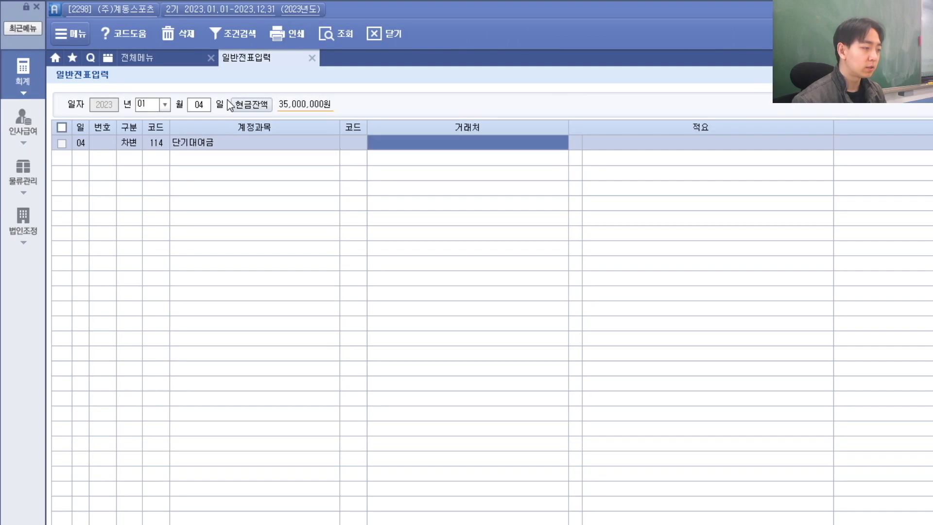
{"action": "key", "text": "Left"}
Step: Register the new partner (주)부산스포츠 under code 04002
{"action": "key", "text": "alt+Tab"}
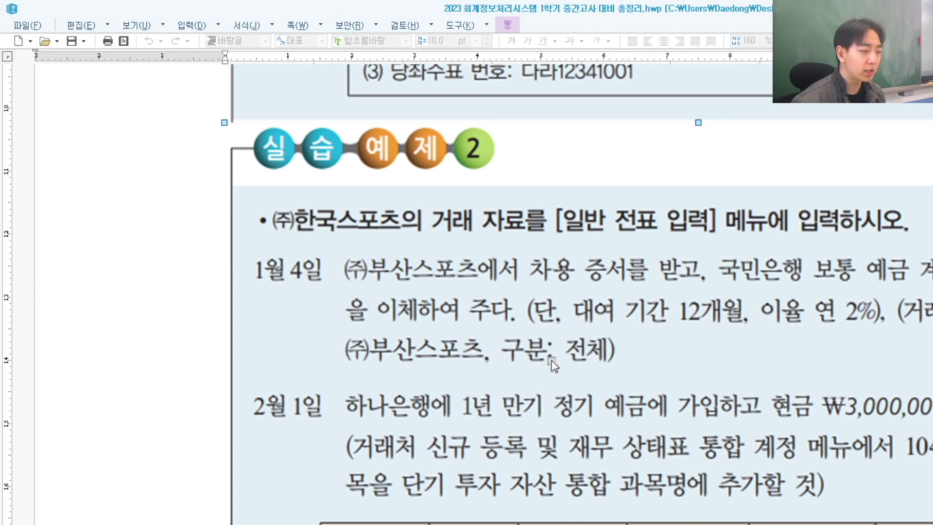
{"action": "key", "text": "alt+Tab"}
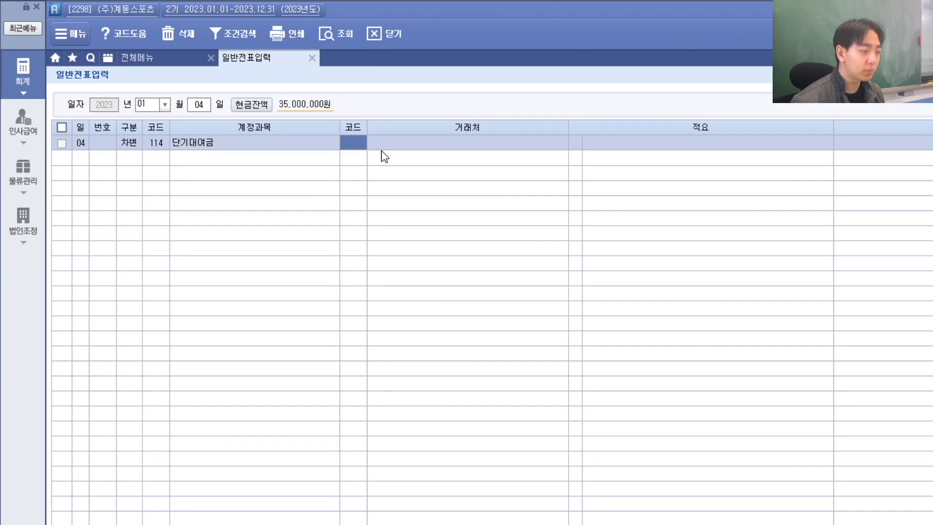
{"action": "key", "text": "Return"}
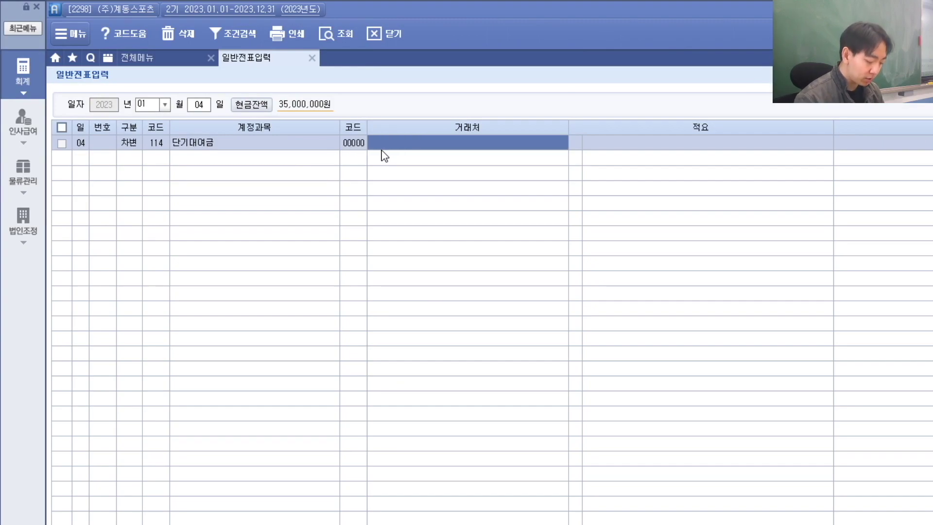
{"action": "type", "text": "부산스포츠"}
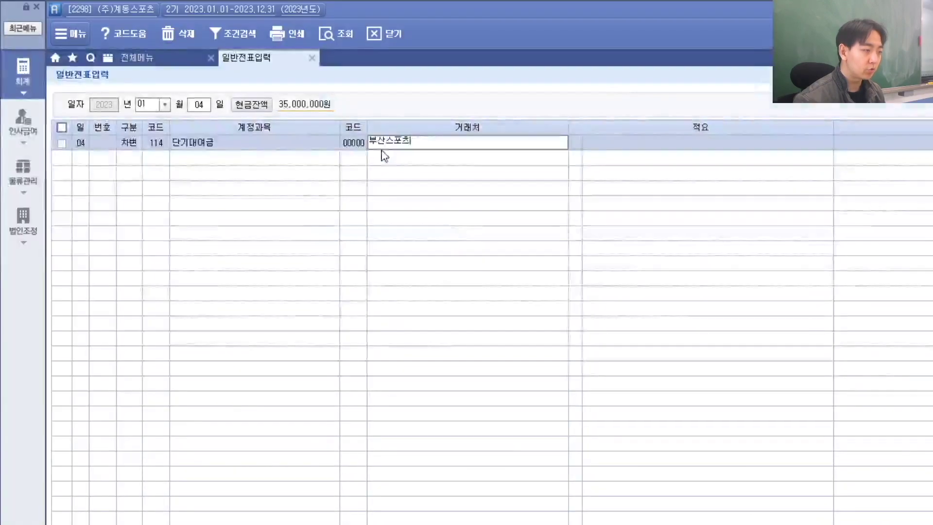
{"action": "key", "text": "Home"}
{"action": "type", "text": "(주)"}
{"action": "key", "text": "Return"}
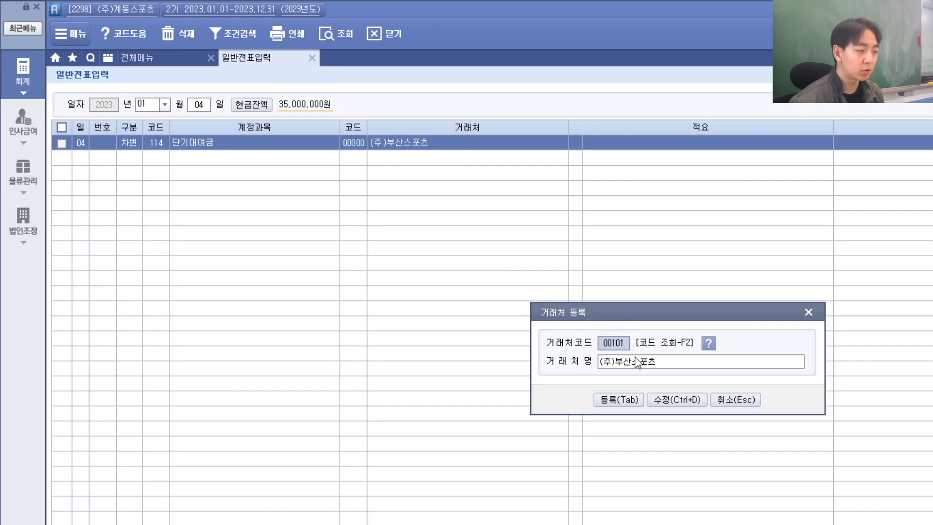
{"action": "key", "text": "alt+Tab"}
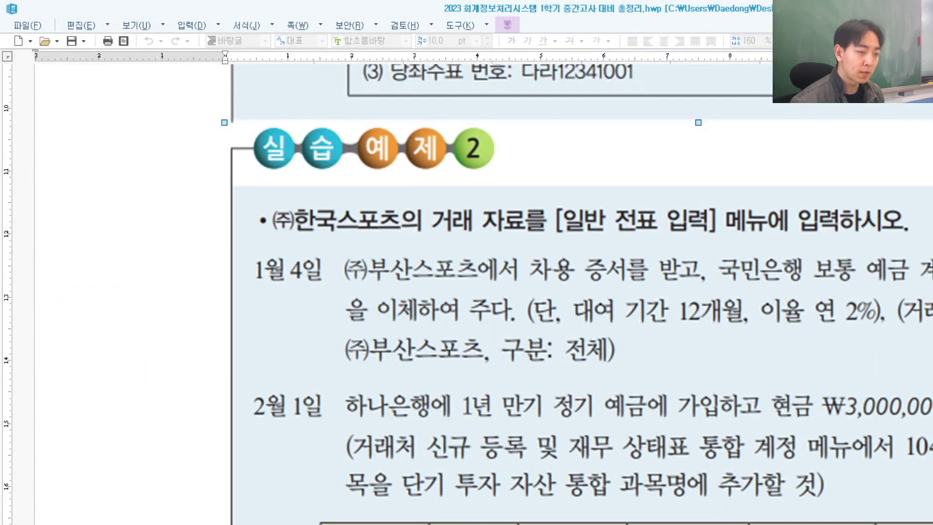
{"action": "key", "text": "alt+Tab"}
{"action": "type", "text": "40"}
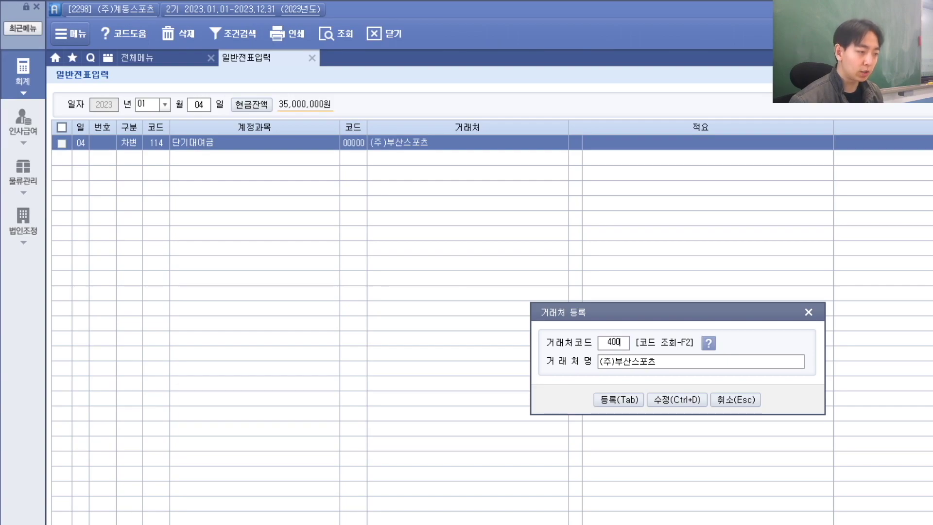
{"action": "key", "text": "Return"}
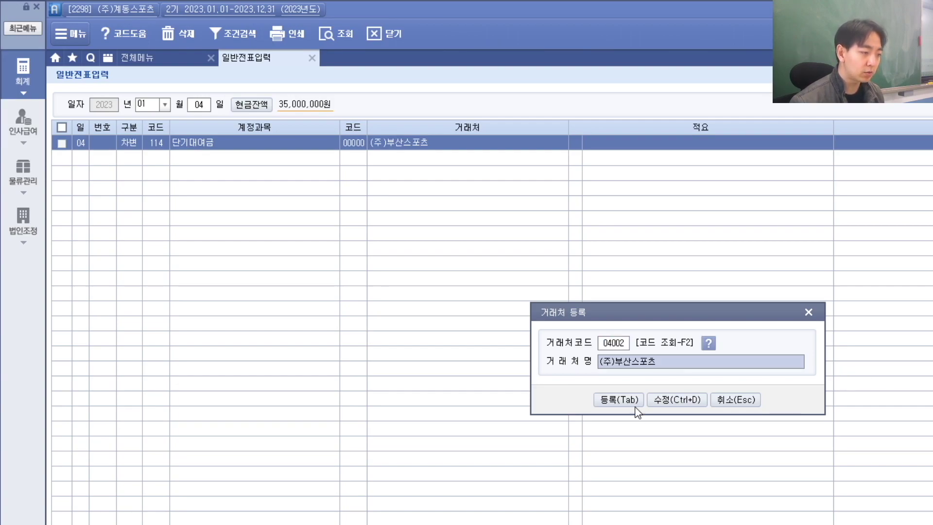
{"action": "left_click", "coordinate": [626, 403]}
Step: Attach partner 04002 to the debit line and finish it, opening a new row
{"action": "left_click", "coordinate": [354, 147]}
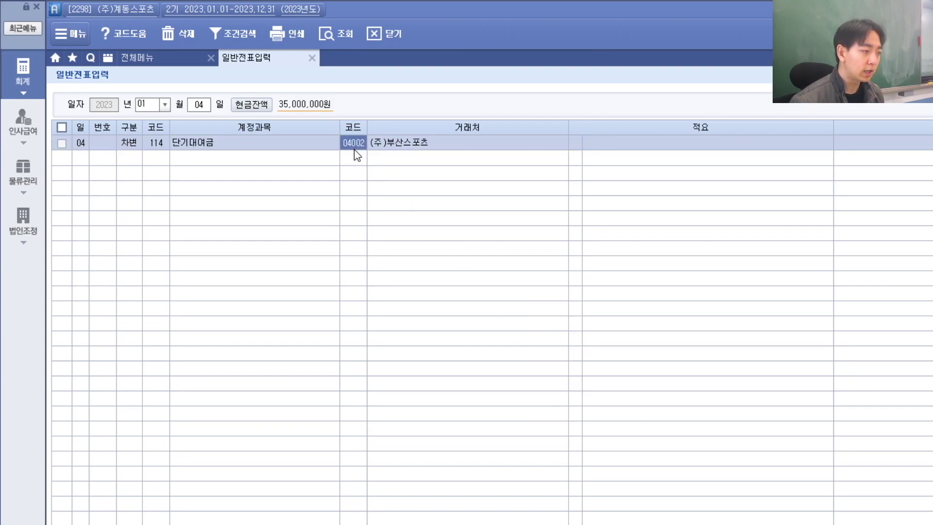
{"action": "key", "text": "Return"}
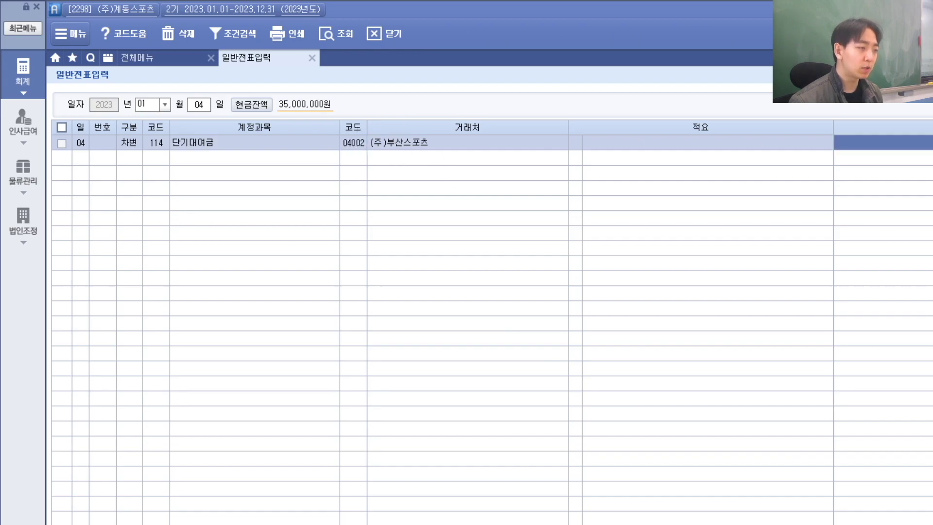
{"action": "key", "text": "alt+Tab"}
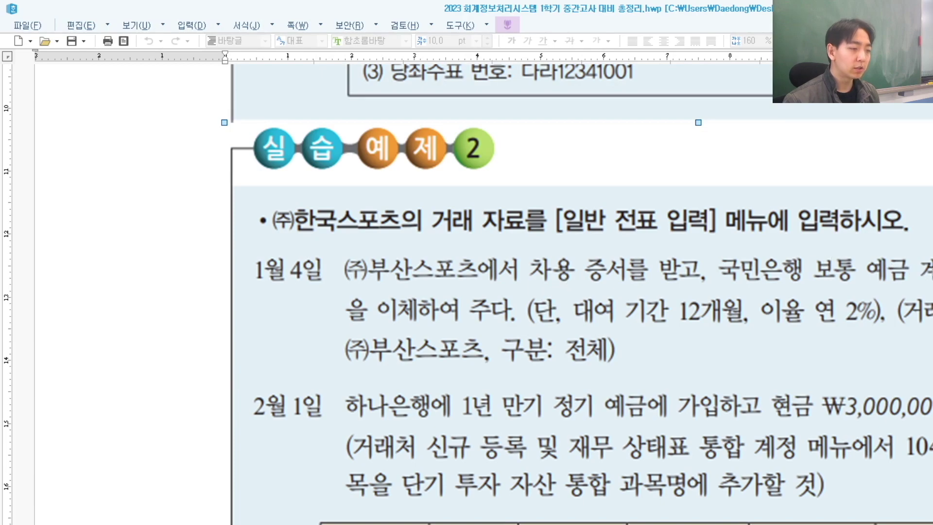
{"action": "key", "text": "alt+Tab"}
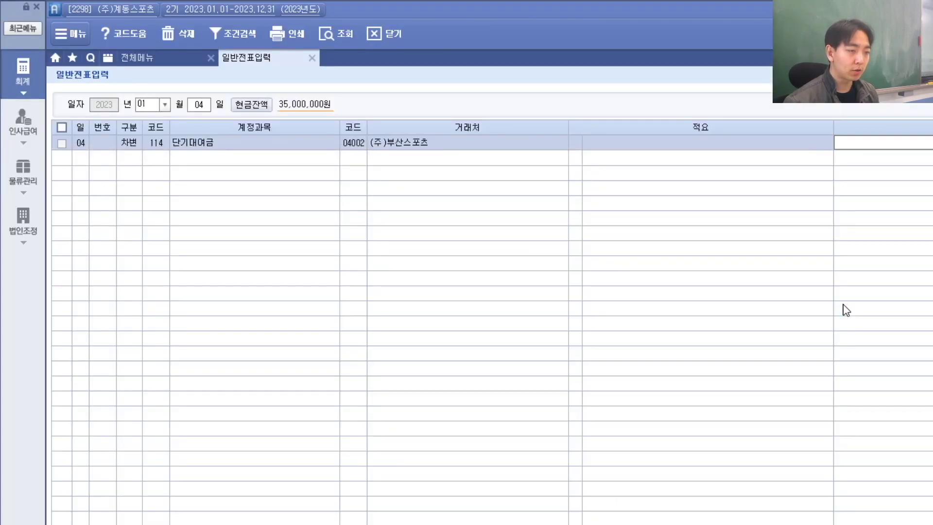
{"action": "key", "text": "Return"}
{"action": "key", "text": "alt+Tab"}
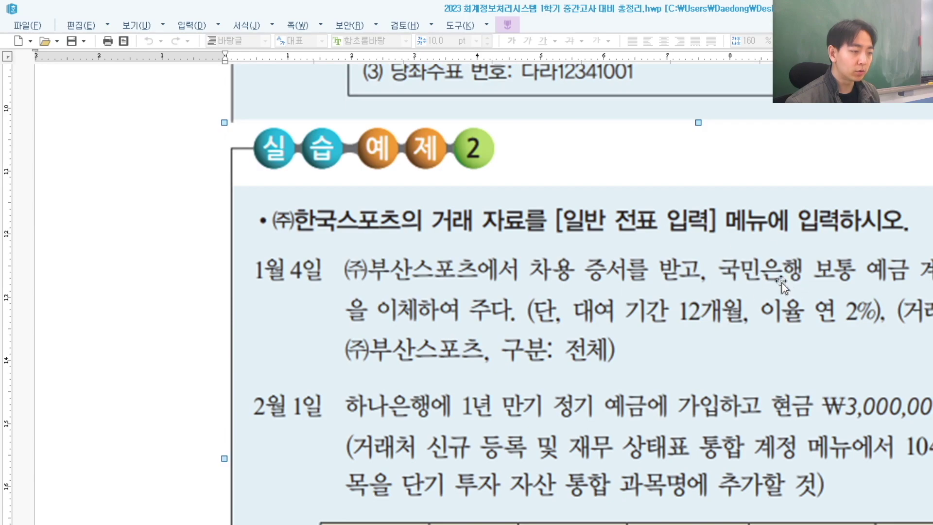
{"action": "key", "text": "alt+Tab"}
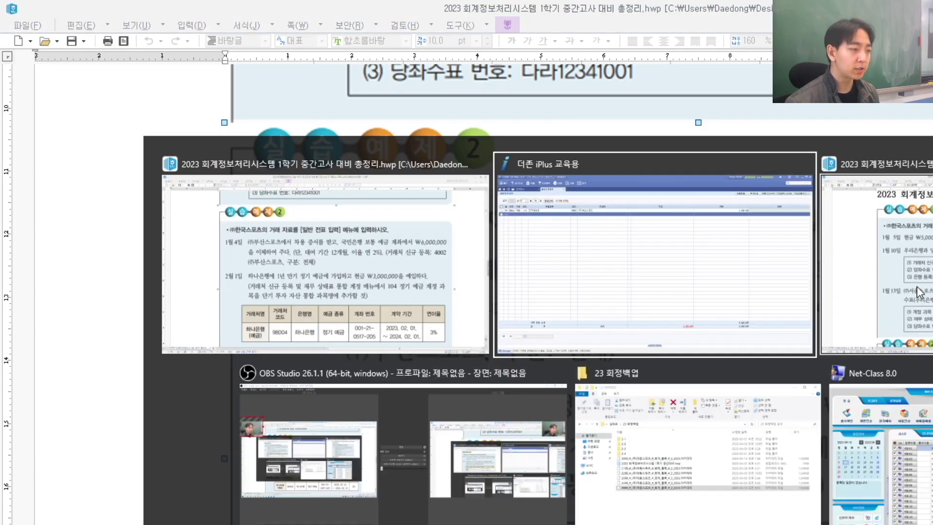
Step: Enter the credit line on 103 보통예금 with partner 98001 국민은행(보통)
{"action": "type", "text": "4"}
{"action": "key", "text": "Return"}
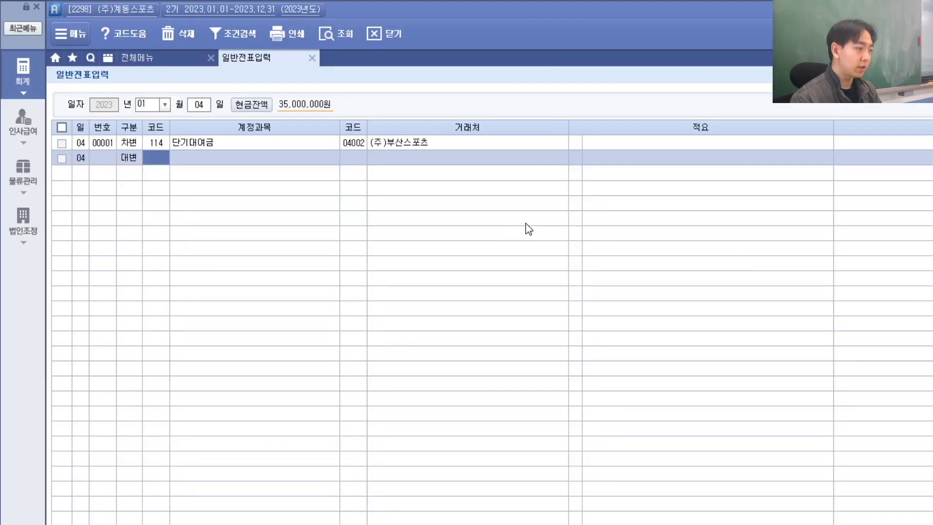
{"action": "type", "text": "114"}
{"action": "key", "text": "Return"}
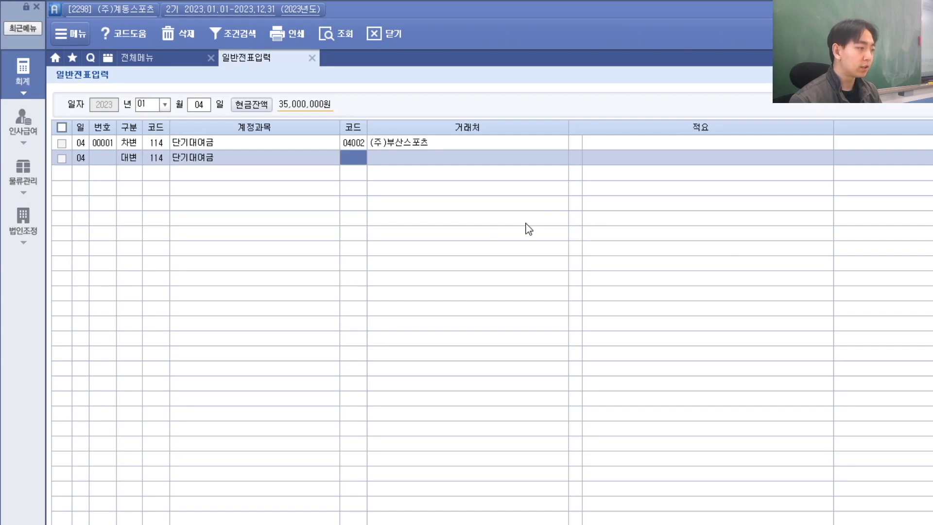
{"action": "key", "text": "Left"}
{"action": "type", "text": "봍"}
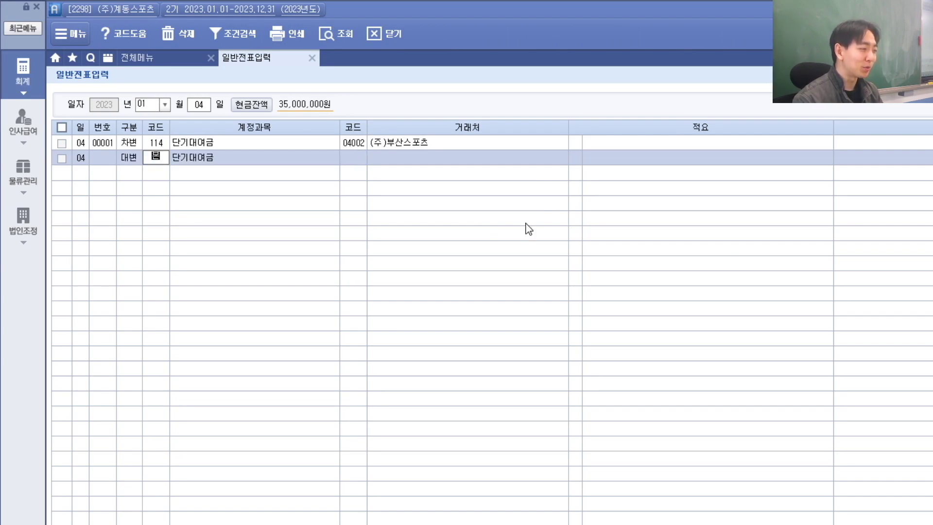
{"action": "type", "text": "통"}
{"action": "key", "text": "Return"}
{"action": "key", "text": "Return"}
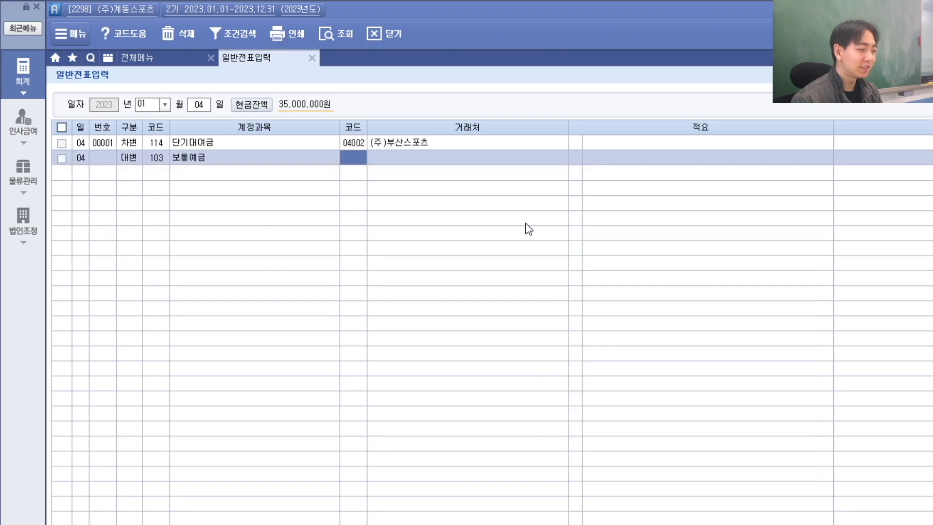
{"action": "type", "text": "국민"}
{"action": "key", "text": "Return"}
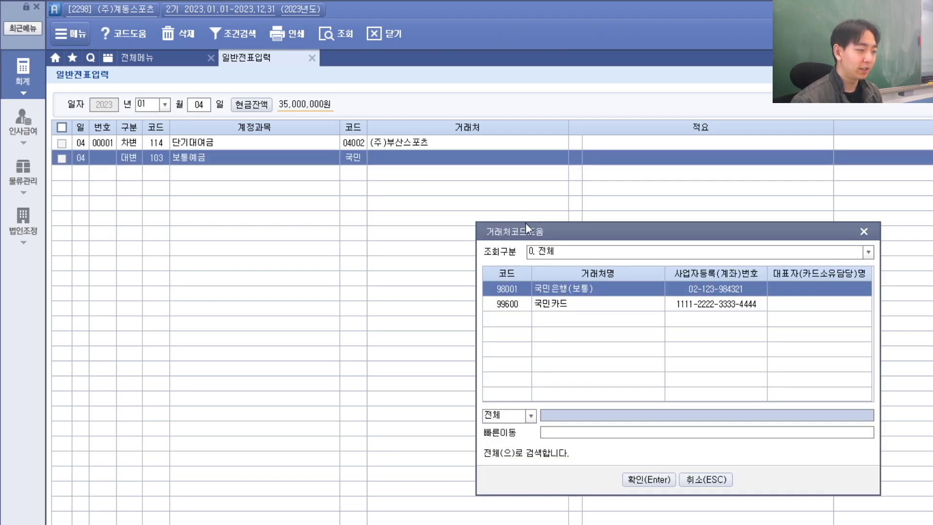
{"action": "key", "text": "Return"}
{"action": "key", "text": "Return"}
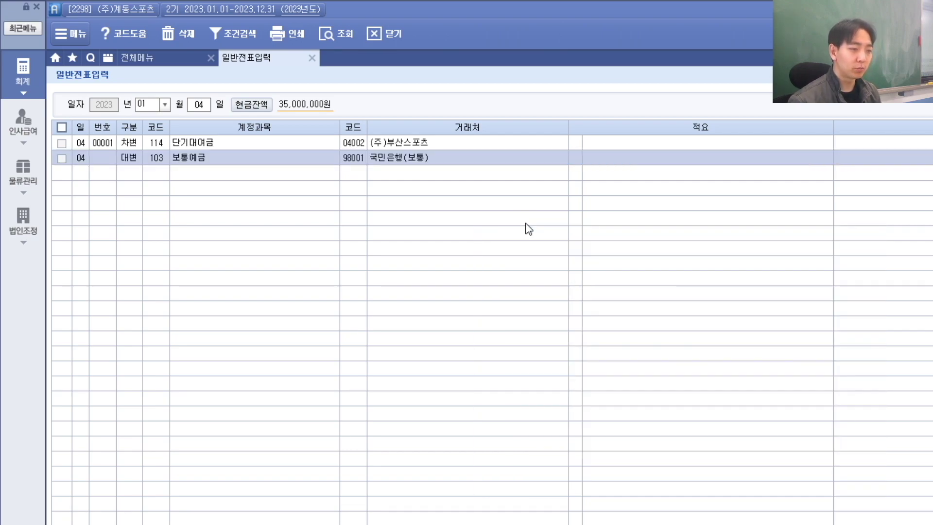
{"action": "key", "text": "Return"}
{"action": "key", "text": "alt+Tab"}
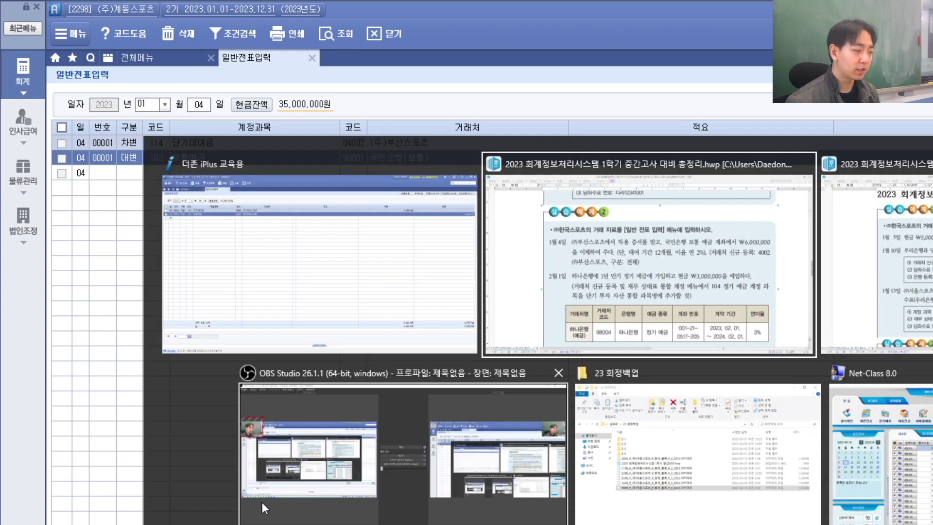
{"action": "left_click", "coordinate": [263, 503]}
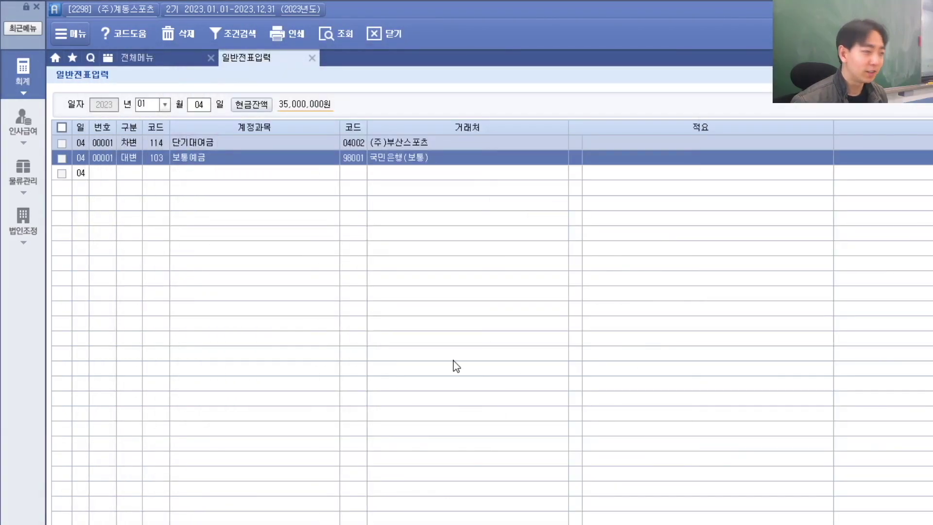
{"action": "left_click", "coordinate": [204, 105]}
Step: Bring the 2월 1일 하나은행 term-deposit task and its account table into view
{"action": "key", "text": "alt+Tab"}
{"action": "left_click", "coordinate": [372, 426]}
{"action": "scroll", "coordinate": [372, 425], "scroll_direction": "down", "scroll_amount": 3}
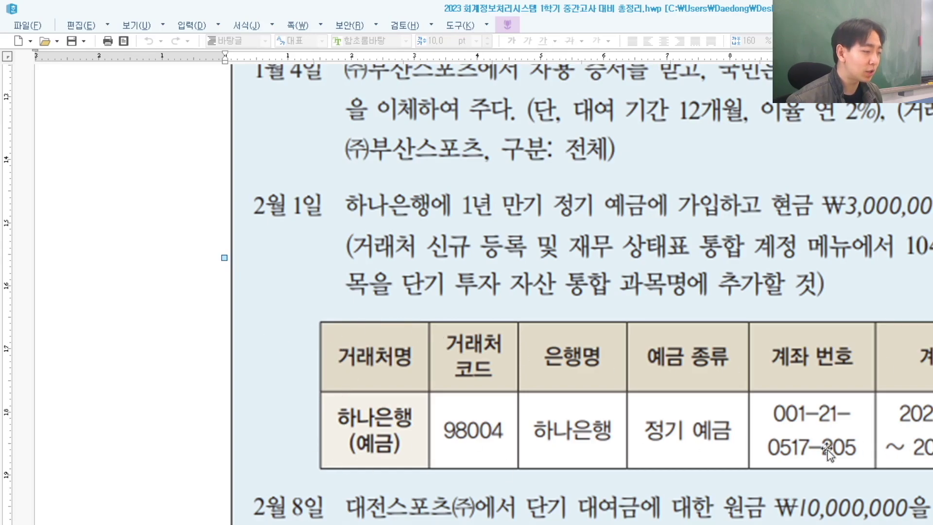
{"action": "scroll", "coordinate": [411, 457], "scroll_direction": "up", "scroll_amount": 1}
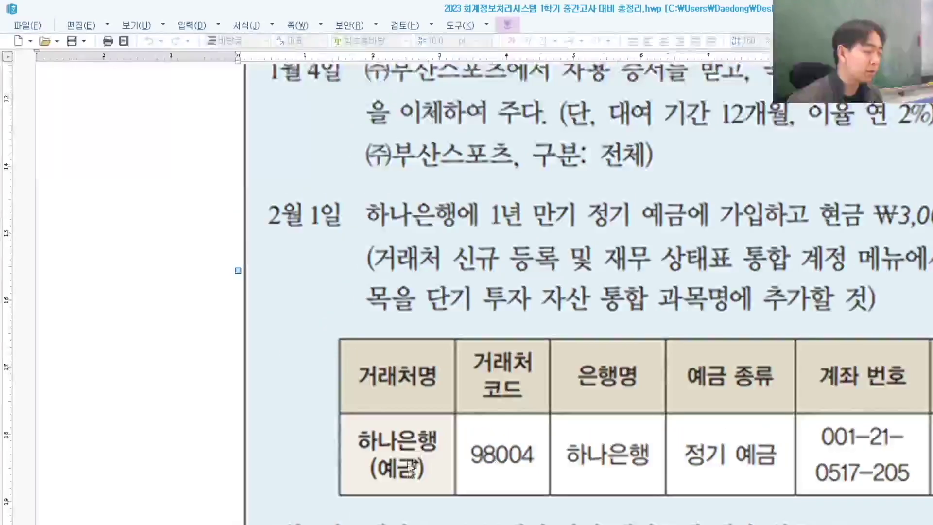
{"action": "scroll", "coordinate": [412, 457], "scroll_direction": "up", "scroll_amount": 1}
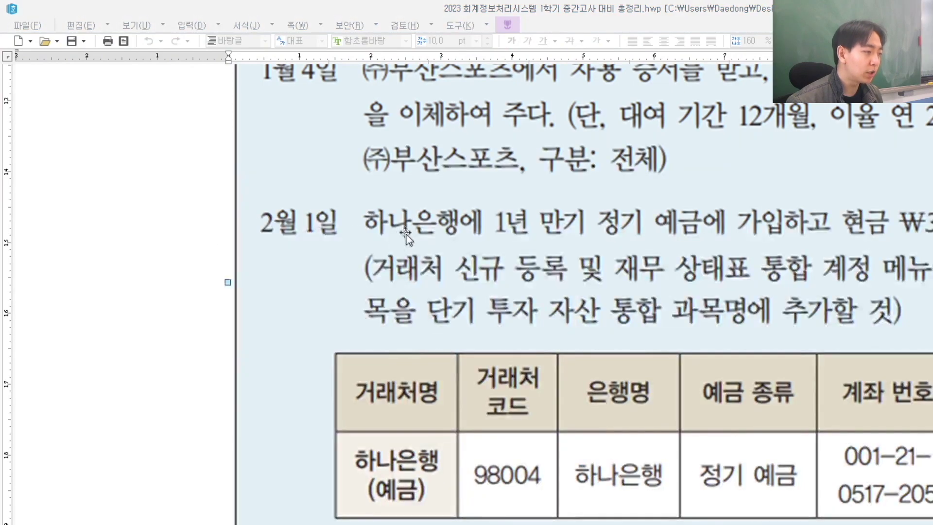
{"action": "key", "text": "alt+Tab"}
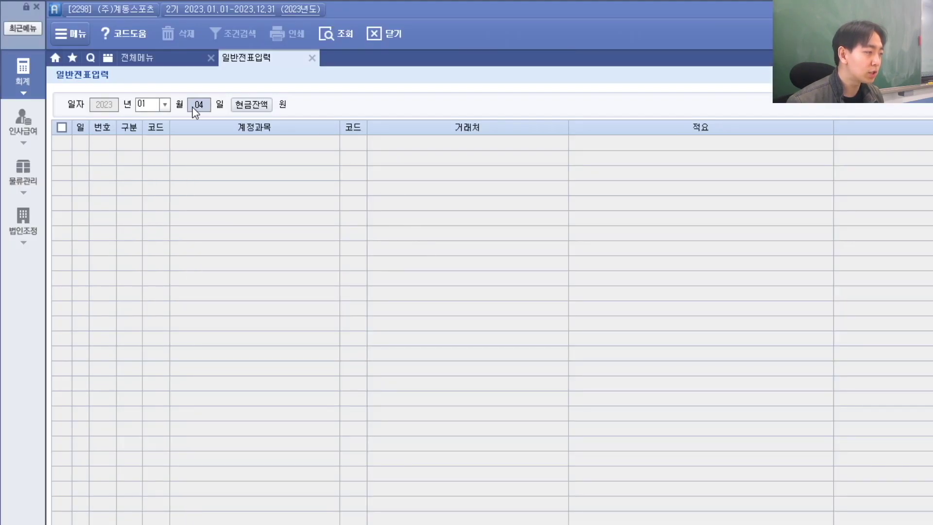
Step: Reload the day-04 vouchers, then open 거래처등록's 금융 list at the bank rows
{"action": "key", "text": "Return"}
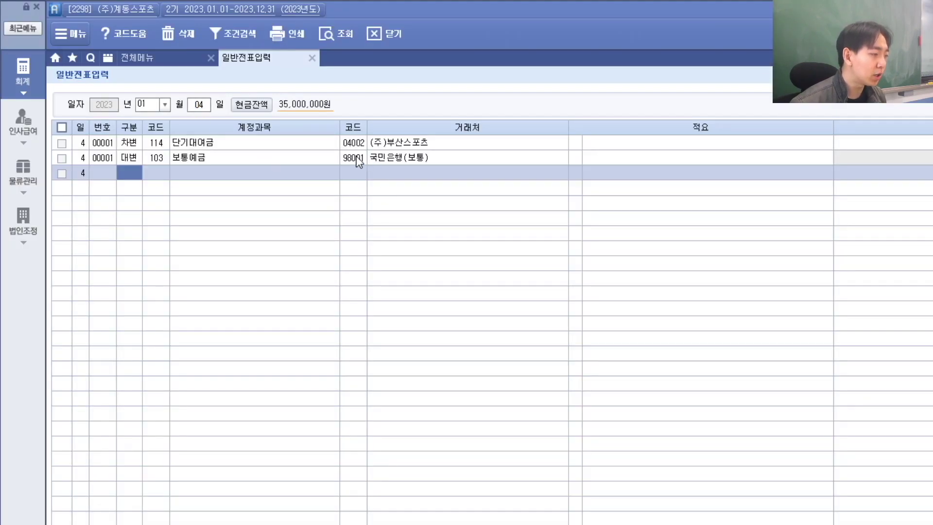
{"action": "left_click", "coordinate": [360, 159]}
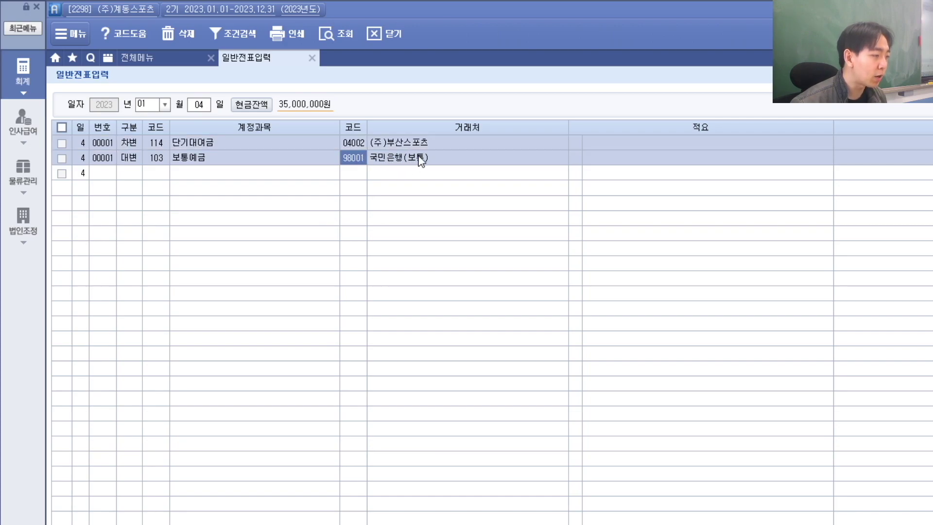
{"action": "left_click", "coordinate": [152, 64]}
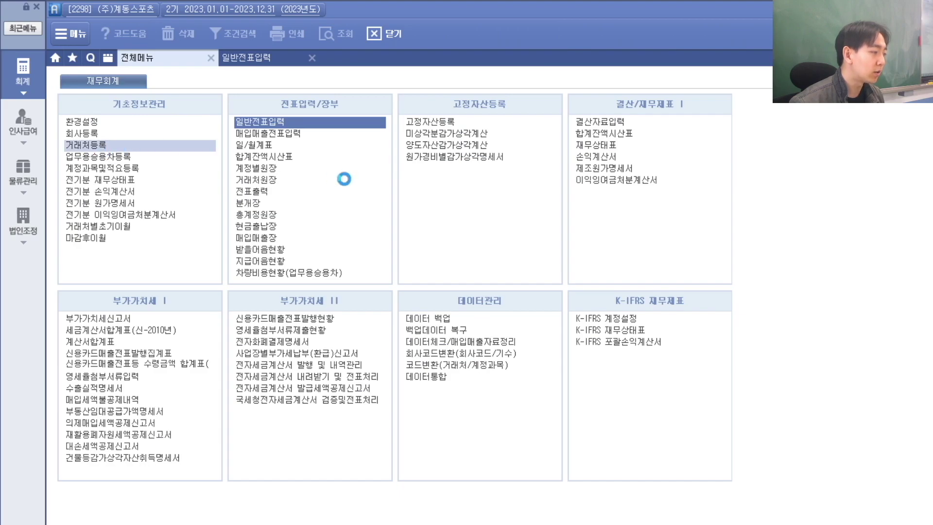
{"action": "left_click", "coordinate": [155, 95]}
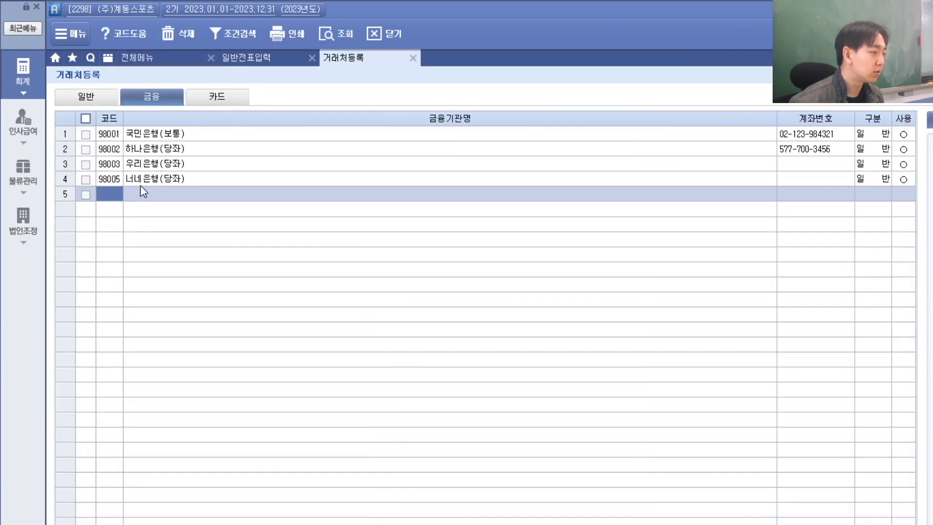
{"action": "key", "text": "alt+Tab"}
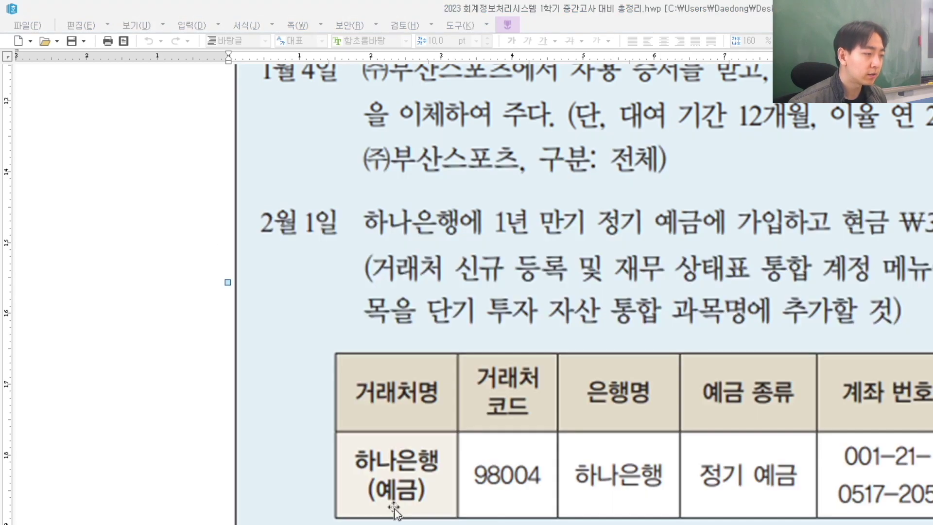
{"action": "key", "text": "alt+Tab"}
{"action": "key", "text": "alt+Tab"}
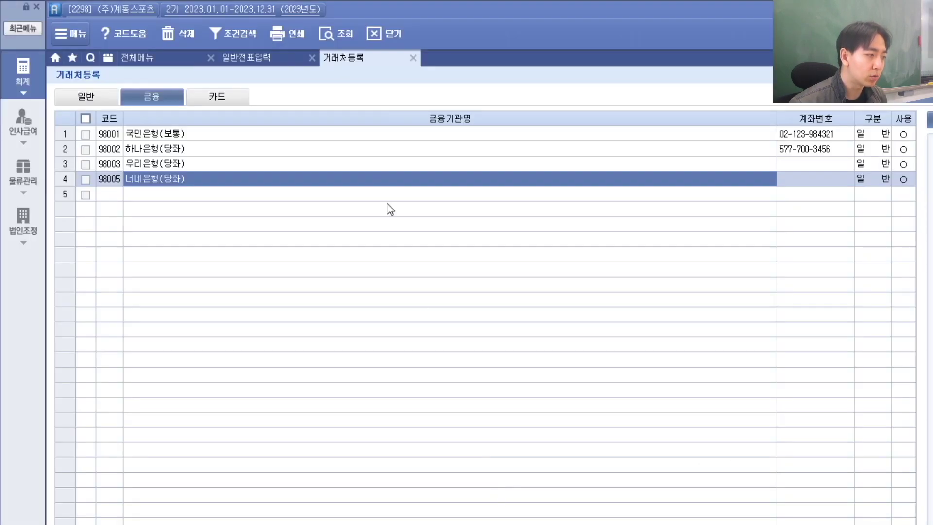
{"action": "left_click", "coordinate": [104, 180]}
Step: Add bank partner 98004 named 하나은행(예금) in row 5
{"action": "left_click", "coordinate": [107, 197]}
{"action": "type", "text": "98004"}
{"action": "key", "text": "Return"}
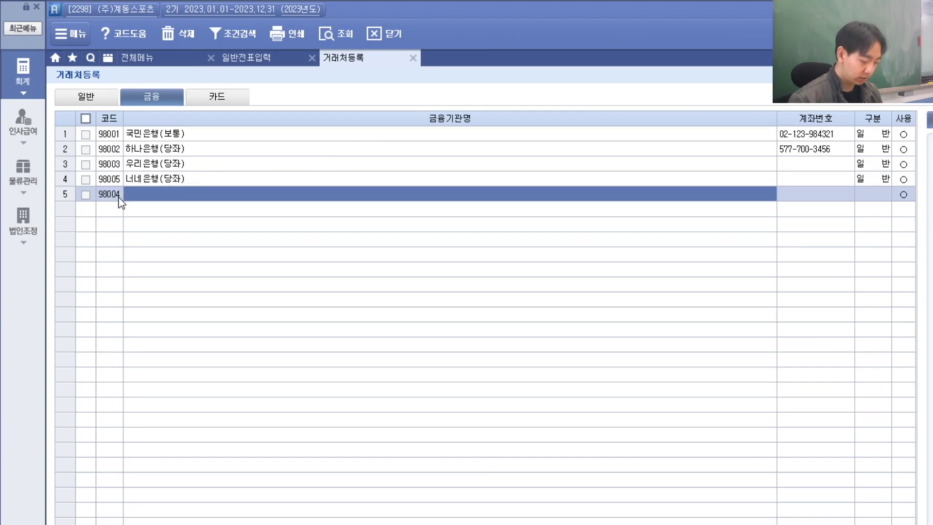
{"action": "type", "text": "하나은행("}
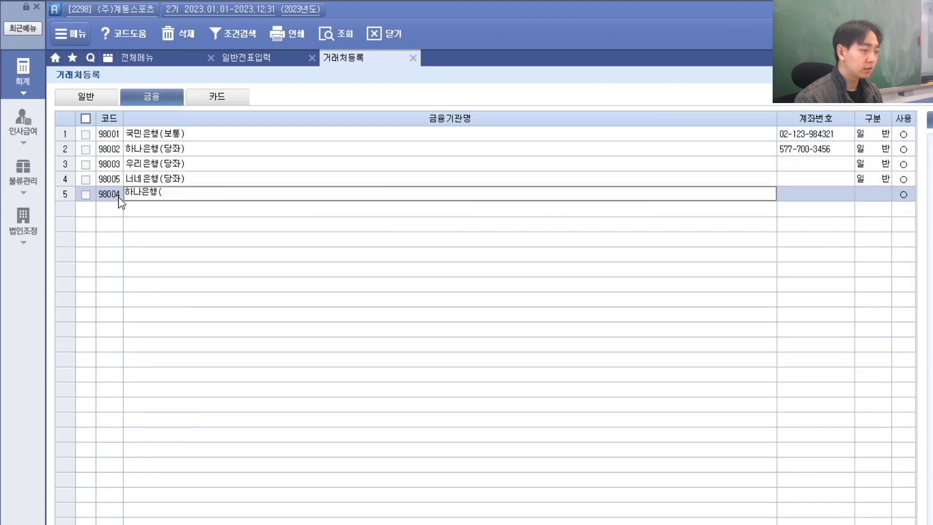
{"action": "key", "text": "alt+Tab"}
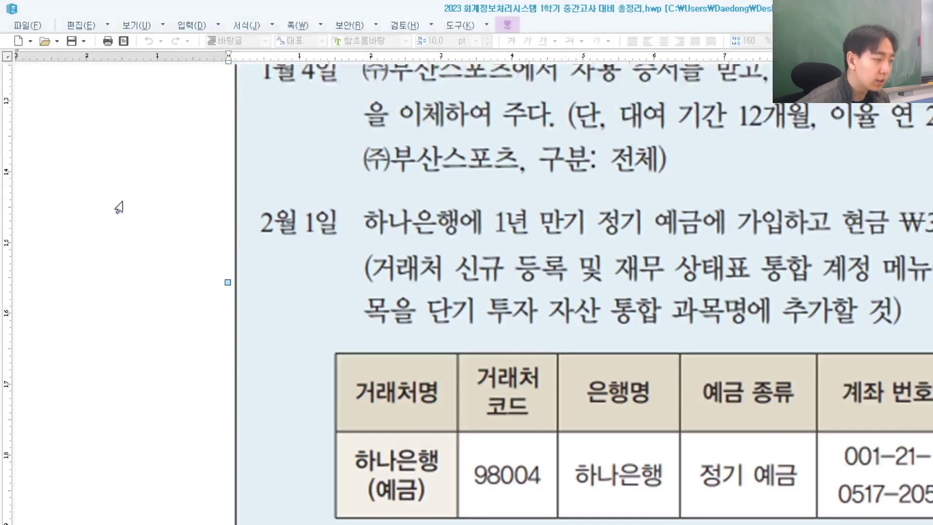
{"action": "key", "text": "alt+Tab"}
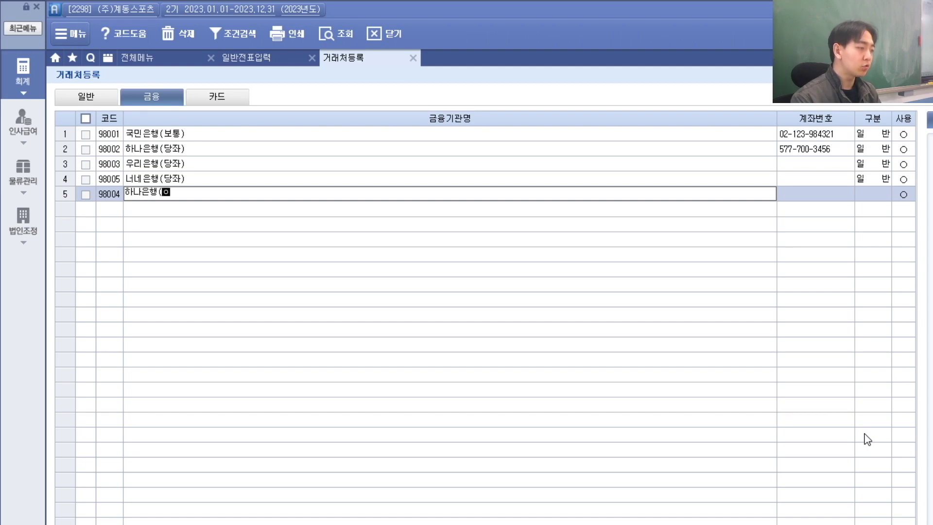
{"action": "type", "text": "(예금"}
{"action": "key", "text": "Return"}
{"action": "left_click", "coordinate": [197, 195]}
{"action": "key", "text": "Return"}
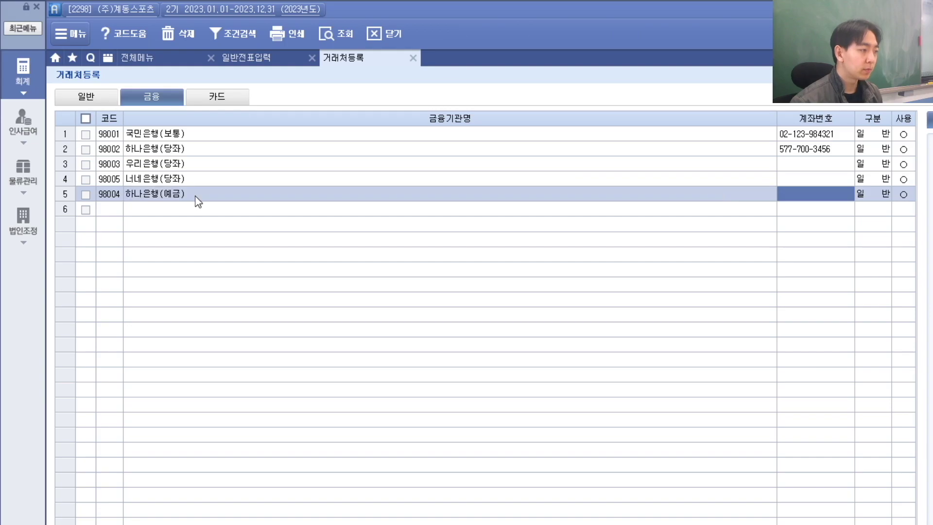
{"action": "key", "text": "alt+Tab"}
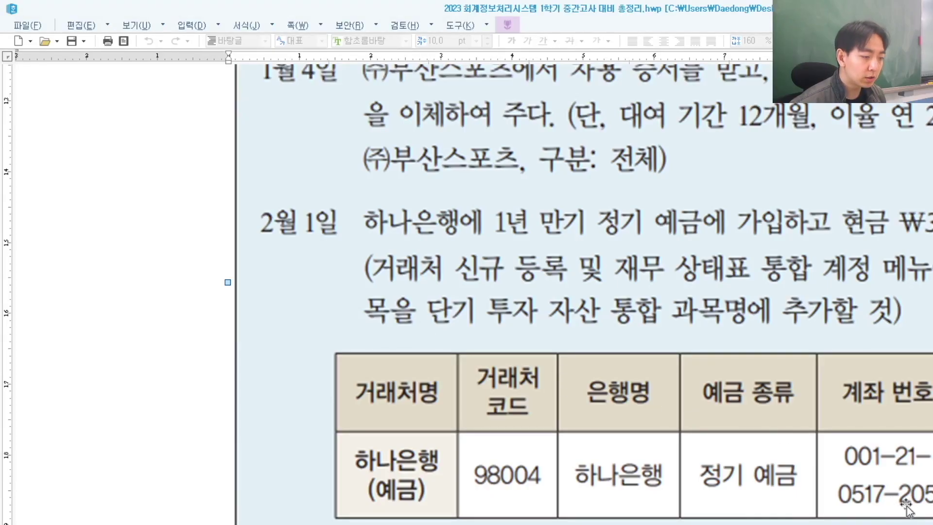
{"action": "key", "text": "alt+Tab"}
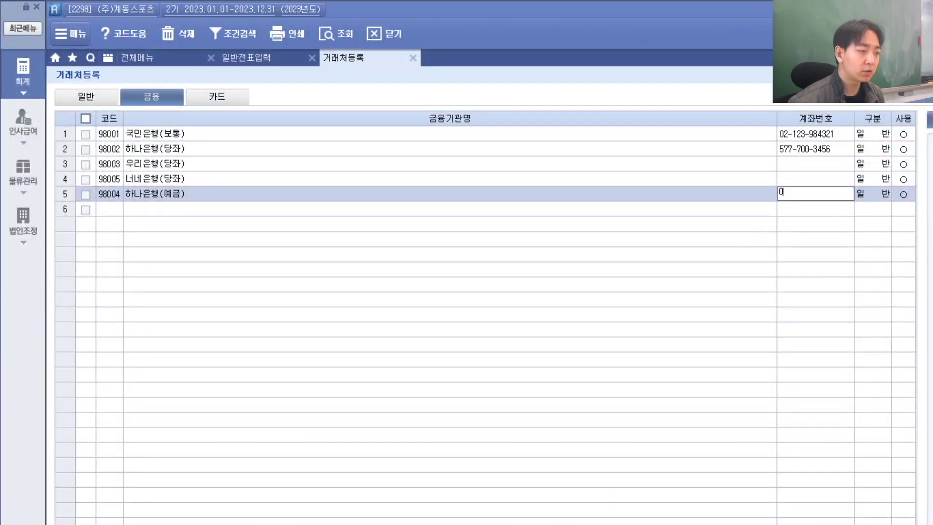
{"action": "key", "text": "alt+Tab"}
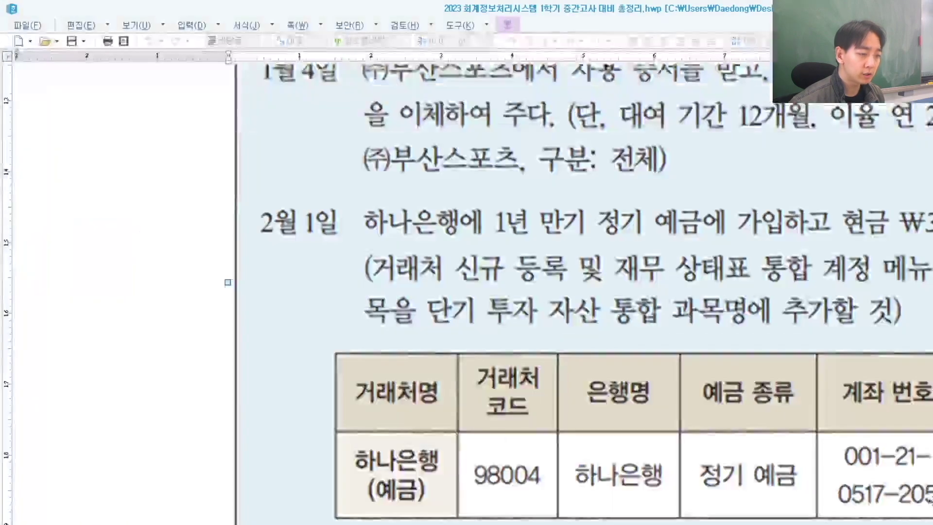
{"action": "key", "text": "alt+Tab"}
{"action": "key", "text": "alt+Tab"}
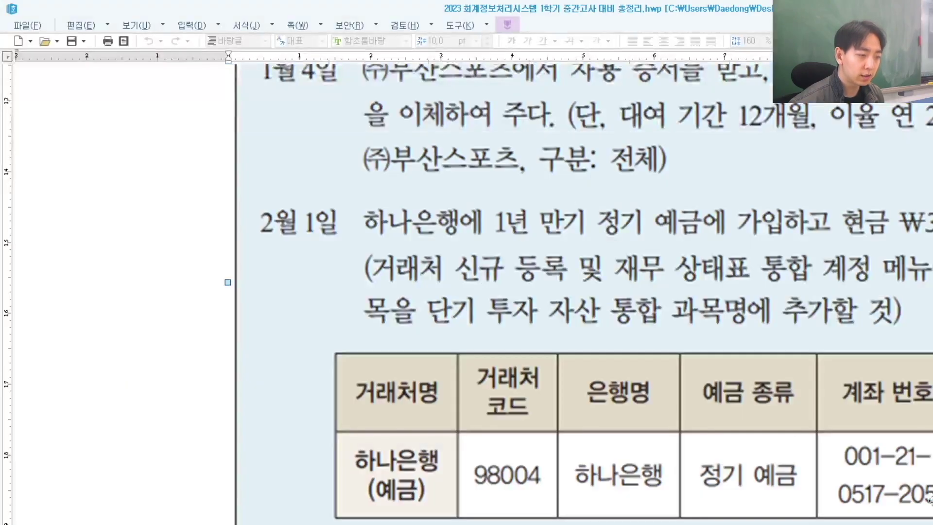
{"action": "key", "text": "alt+Tab"}
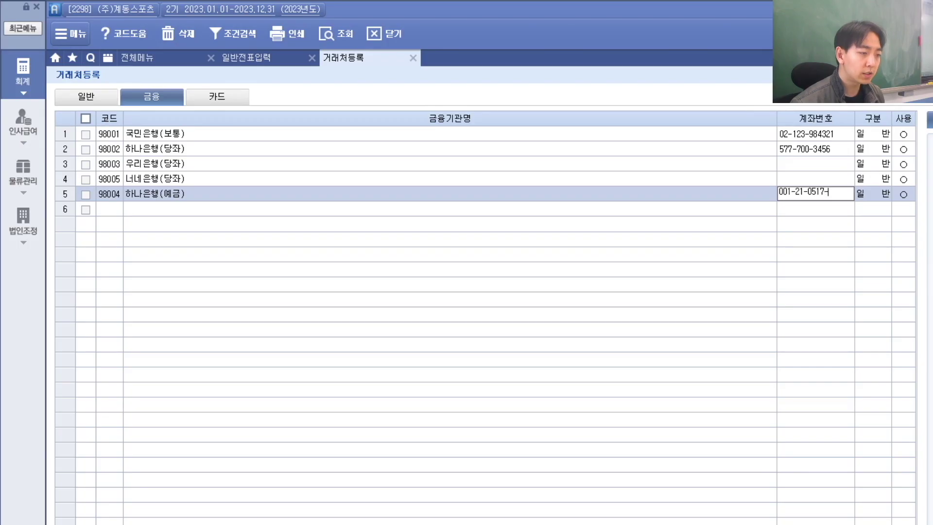
{"action": "key", "text": "alt+Tab"}
{"action": "key", "text": "alt+Tab"}
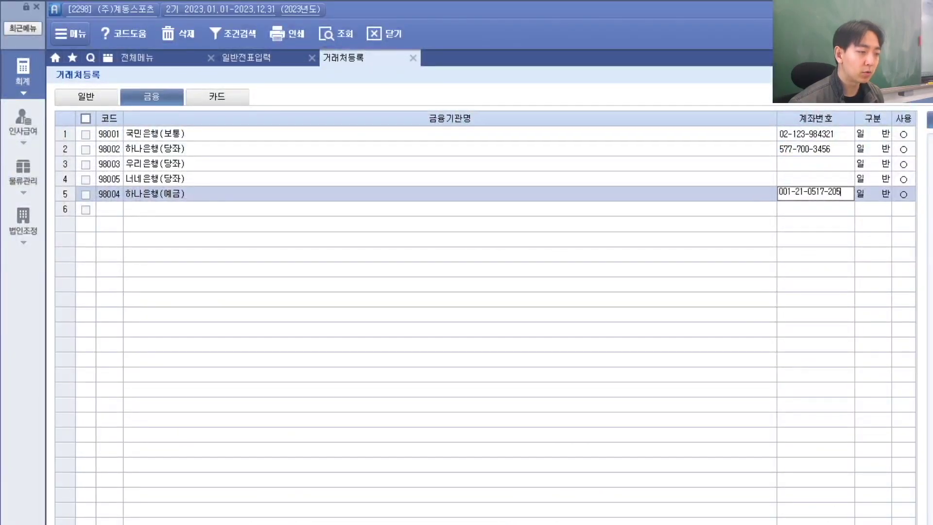
{"action": "key", "text": "Return"}
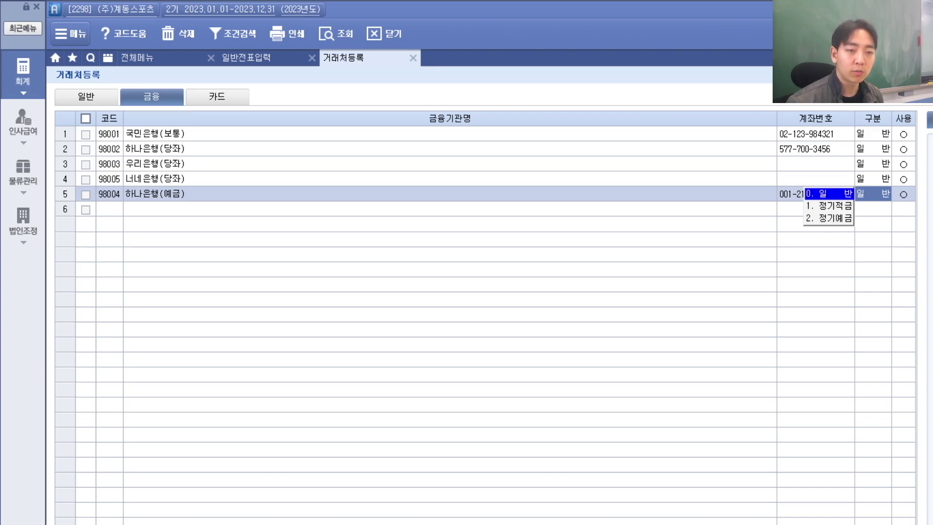
Step: Set the deposit type to 2. 정기예금
{"action": "key", "text": "alt+Tab"}
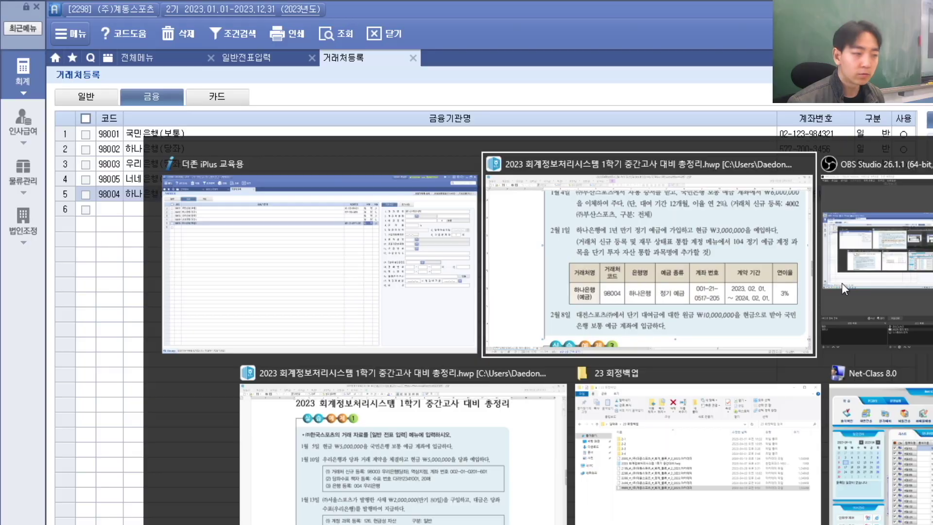
{"action": "key", "text": "alt+Tab"}
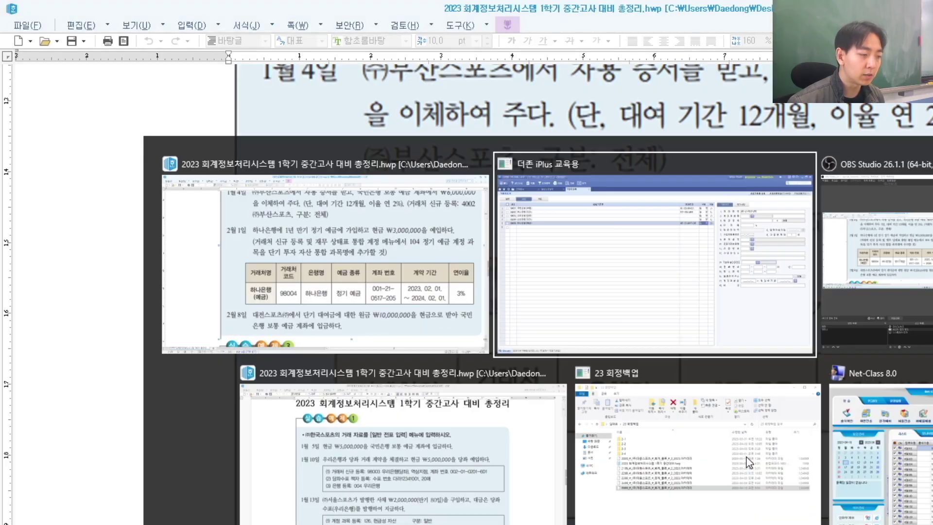
{"action": "left_click", "coordinate": [833, 219]}
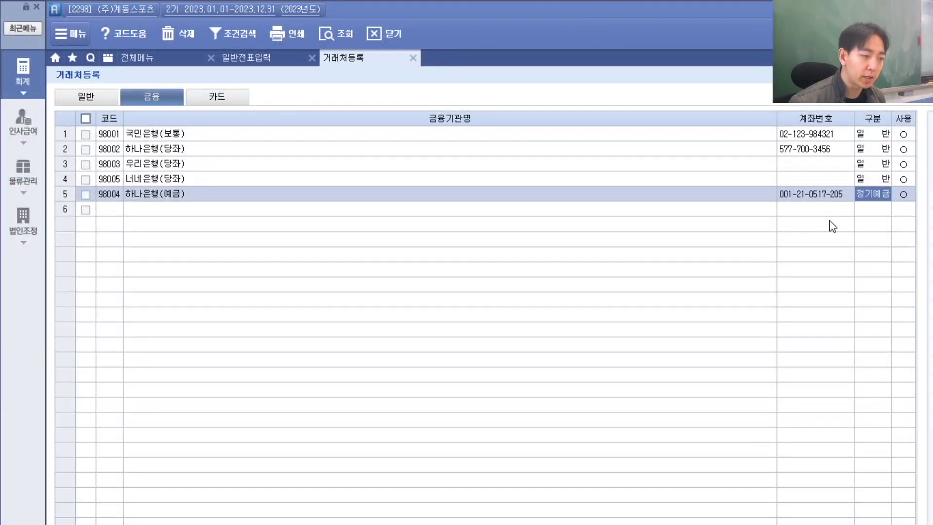
{"action": "left_click", "coordinate": [823, 218]}
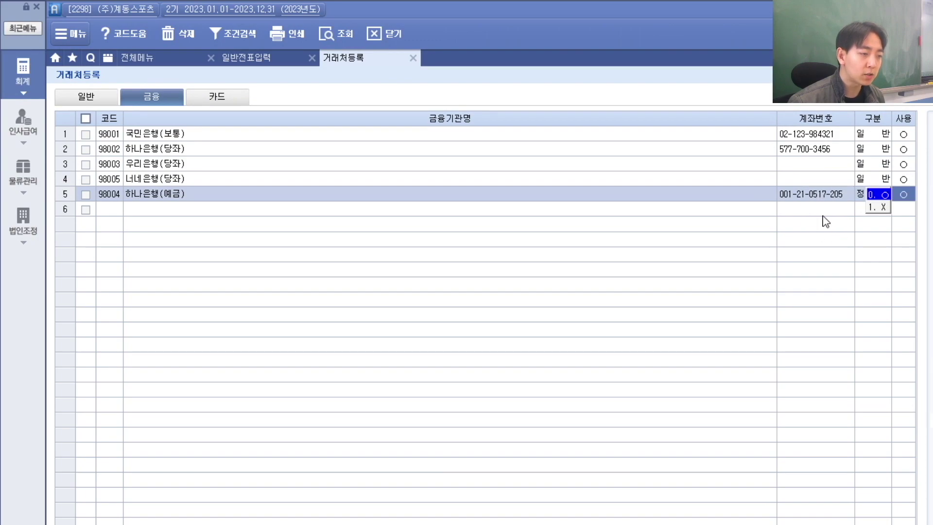
{"action": "left_click", "coordinate": [861, 197]}
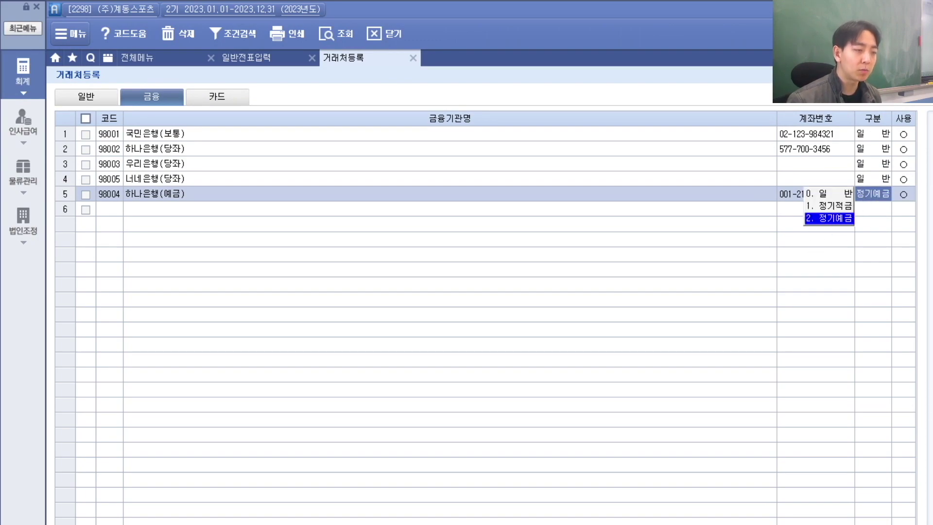
{"action": "key", "text": "alt+Tab"}
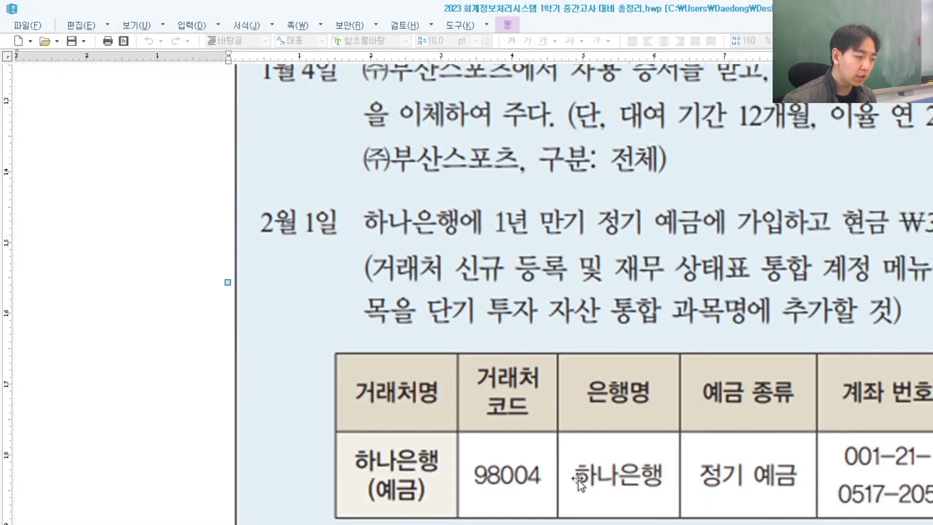
Step: Look through the registered bank codes in the 계좌개설점 lookup
{"action": "key", "text": "alt+Tab"}
{"action": "key", "text": "F2"}
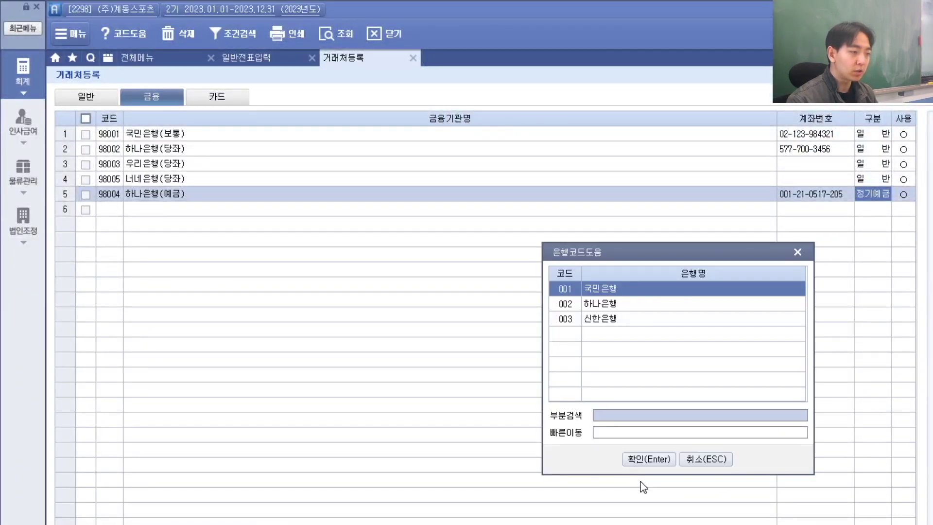
{"action": "key", "text": "Down"}
{"action": "key", "text": "Down"}
{"action": "key", "text": "Up"}
{"action": "key", "text": "Up"}
{"action": "key", "text": "Down"}
{"action": "key", "text": "Down"}
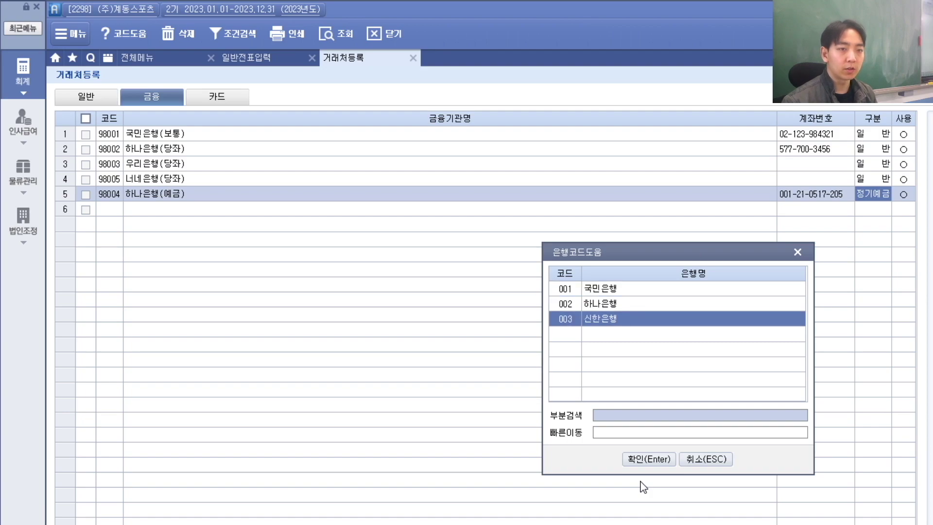
{"action": "key", "text": "Up"}
{"action": "key", "text": "Up"}
{"action": "key", "text": "Escape"}
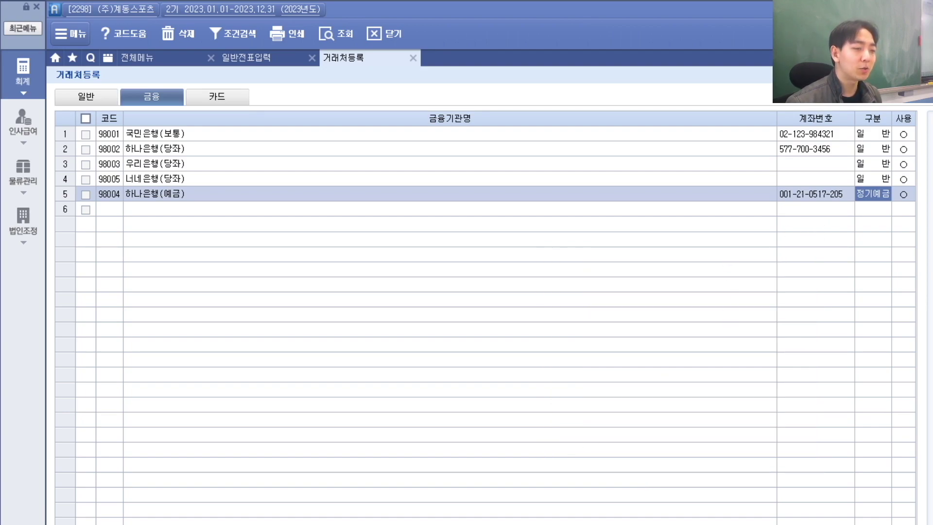
Step: Register bank code 004 하나은행 and assign it as the partner's bank
{"action": "key", "text": "F2"}
{"action": "type", "text": "004"}
{"action": "key", "text": "Return"}
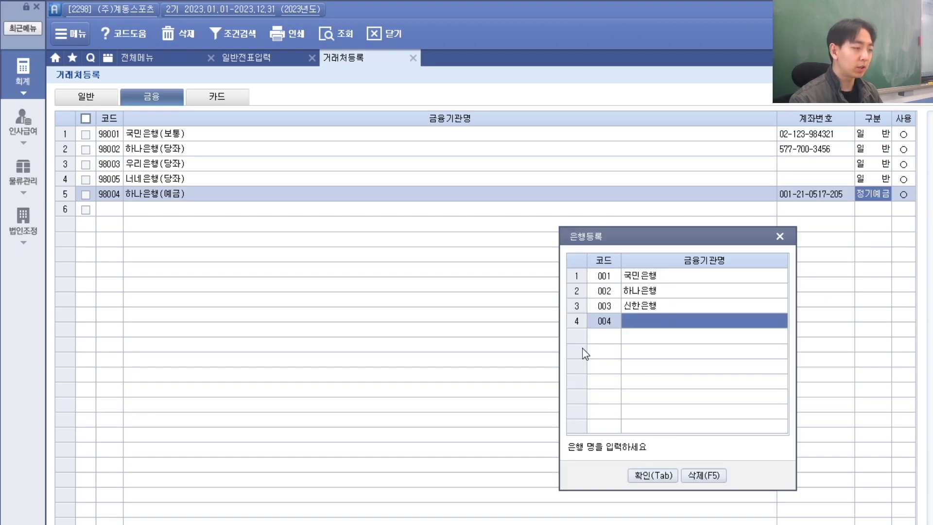
{"action": "type", "text": "하나은행"}
{"action": "key", "text": "Return"}
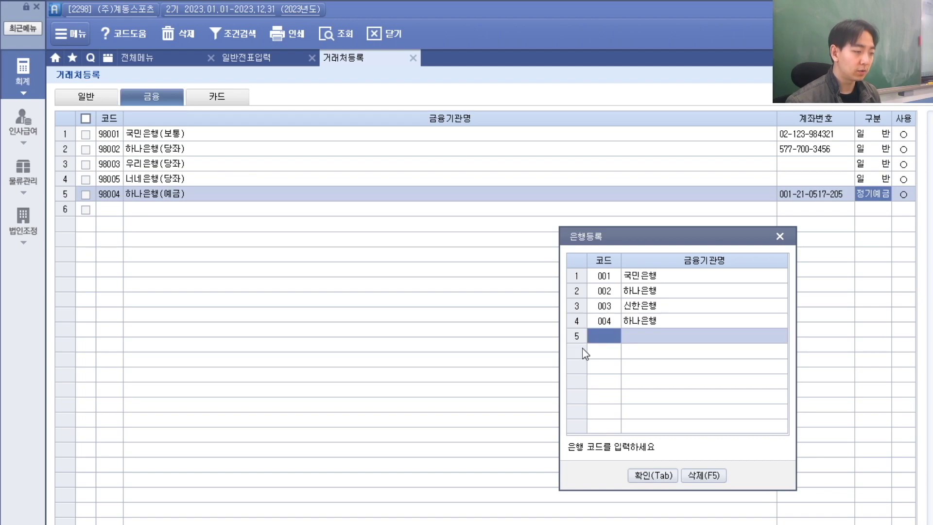
{"action": "left_click", "coordinate": [653, 475]}
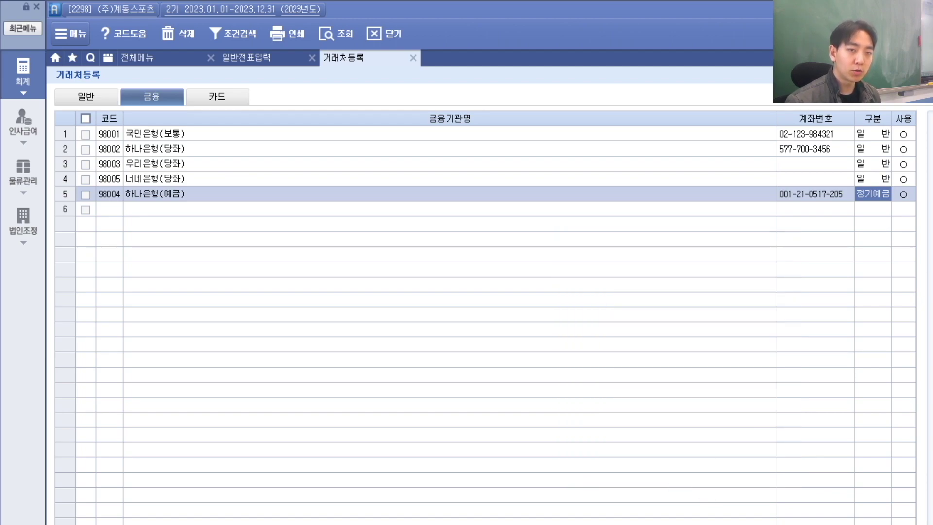
{"action": "left_click", "coordinate": [607, 335]}
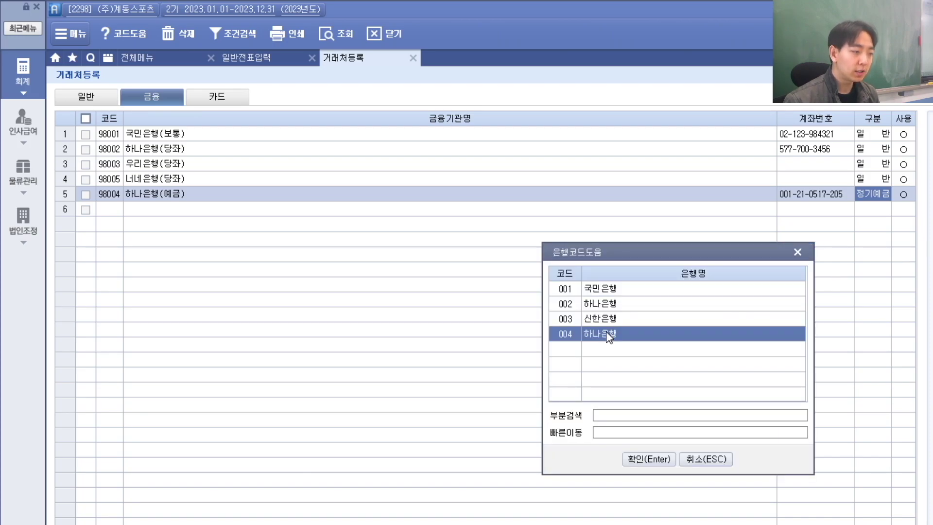
{"action": "left_click", "coordinate": [663, 460]}
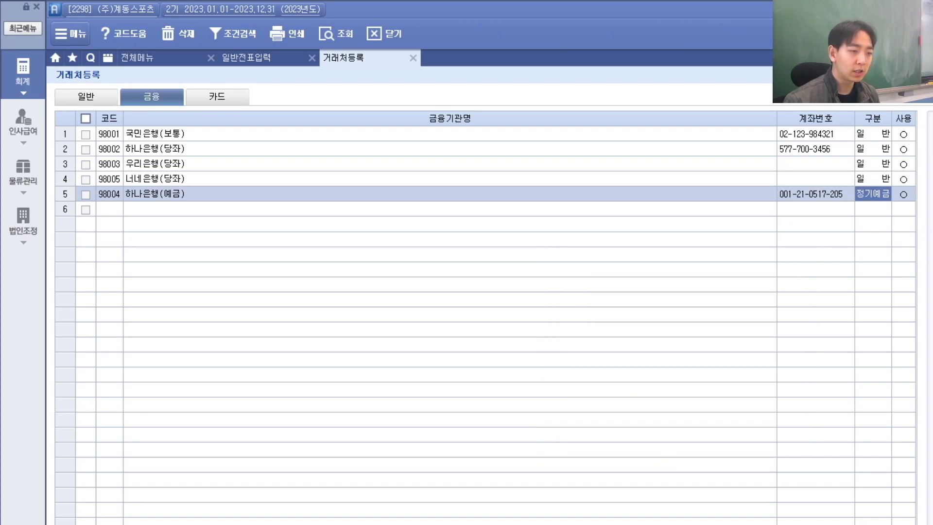
Step: Enter 계좌개설일 2023-02-01 for the 하나은행(예금) deposit
{"action": "key", "text": "alt+Tab"}
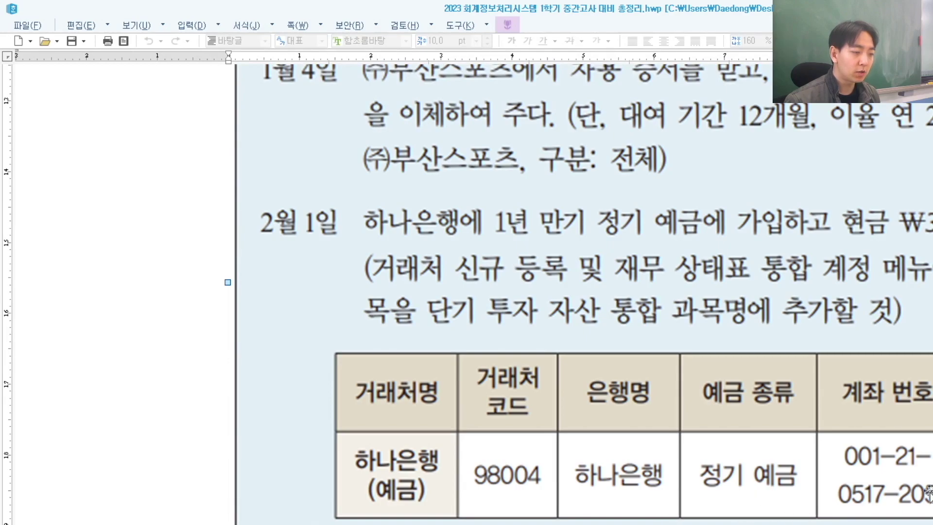
{"action": "key", "text": "alt+Tab"}
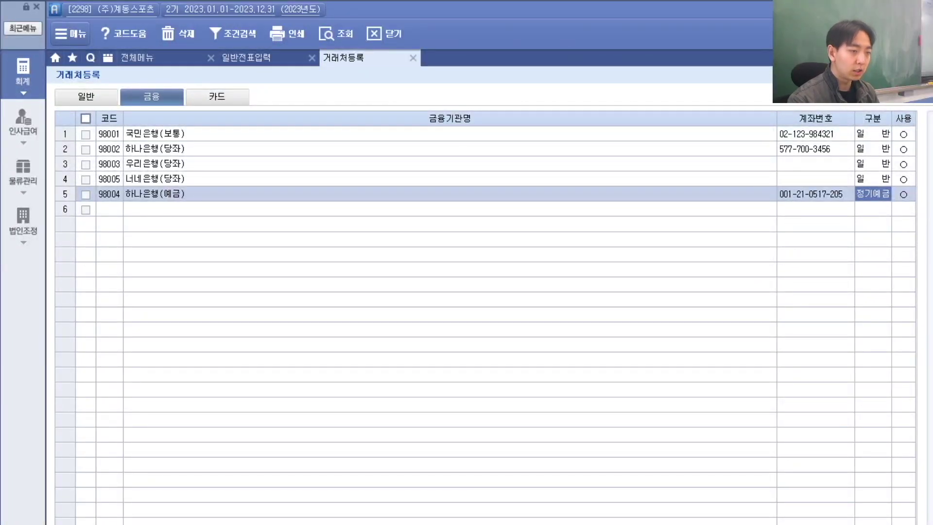
{"action": "key", "text": "alt+Tab"}
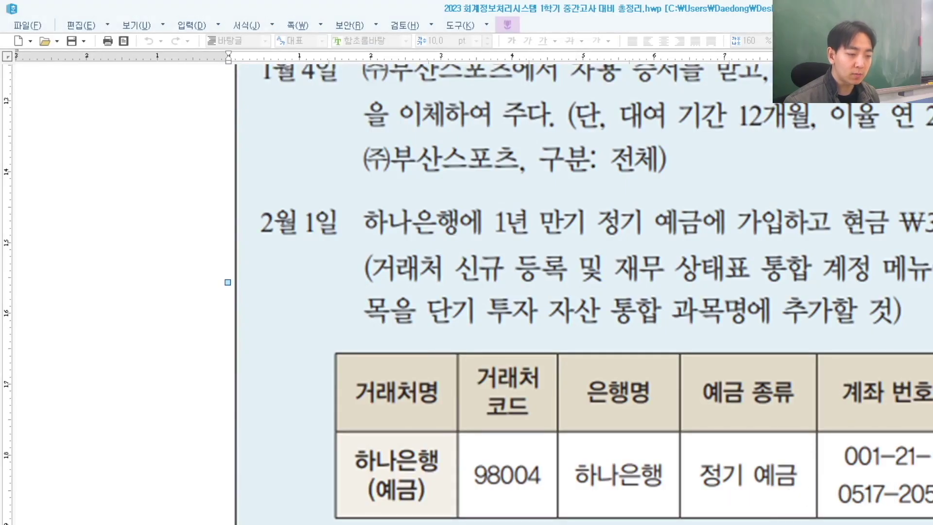
{"action": "key", "text": "alt+Tab"}
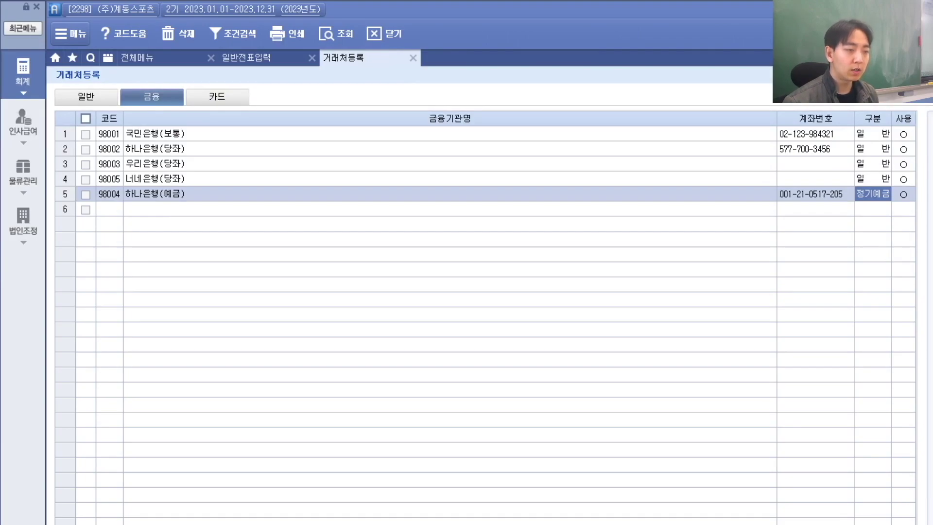
{"action": "key", "text": "alt+Tab"}
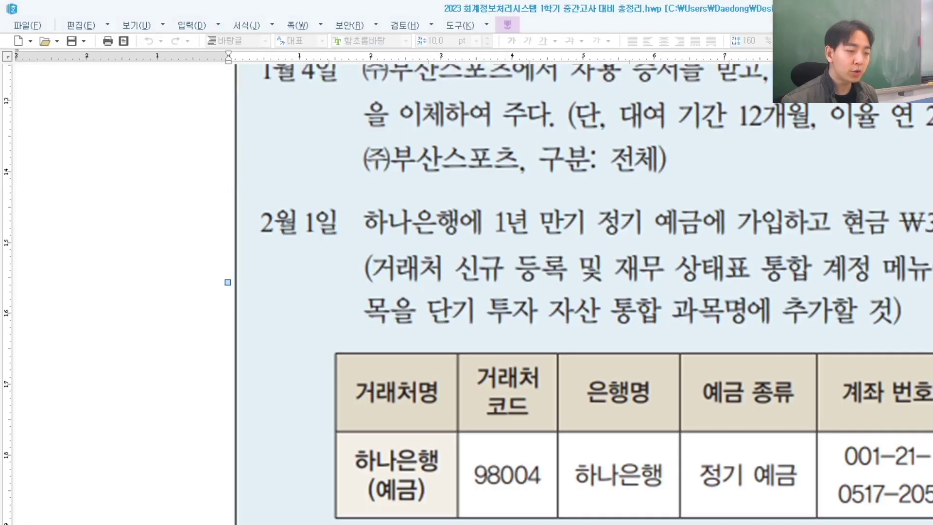
{"action": "key", "text": "alt+Tab"}
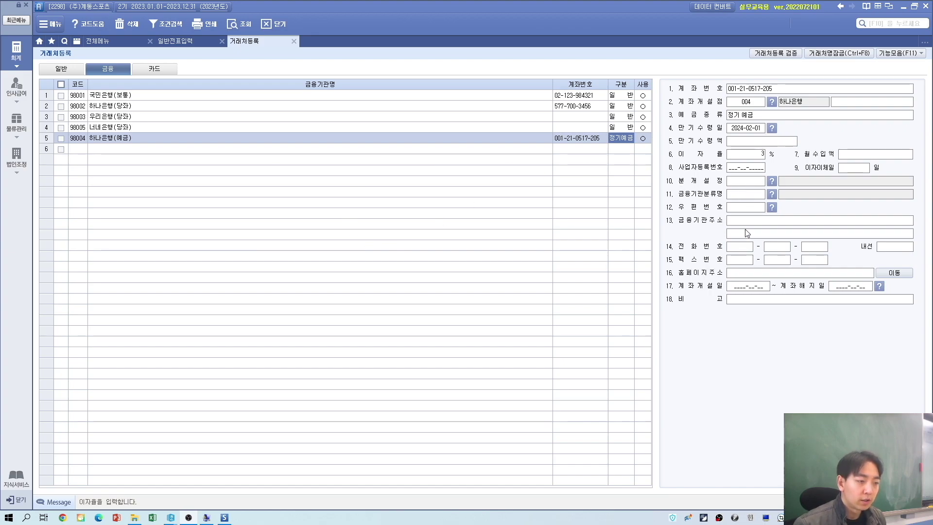
{"action": "left_click", "coordinate": [753, 287]}
{"action": "key", "text": "alt+Tab"}
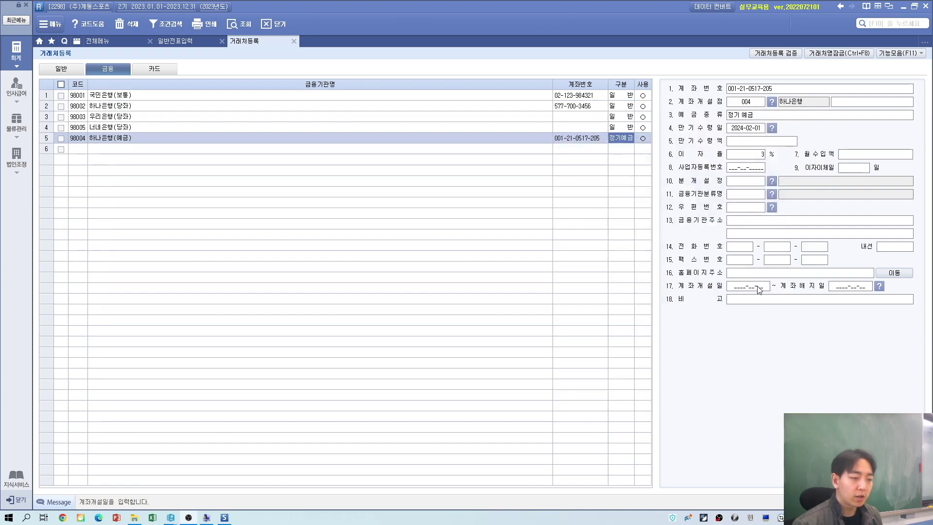
{"action": "key", "text": "alt+Tab"}
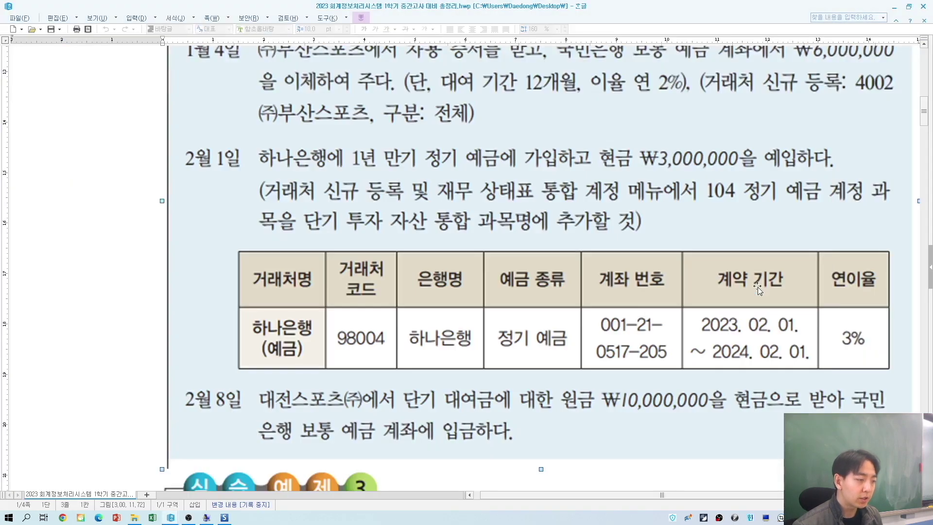
{"action": "key", "text": "alt+Tab"}
{"action": "key", "text": "Tab"}
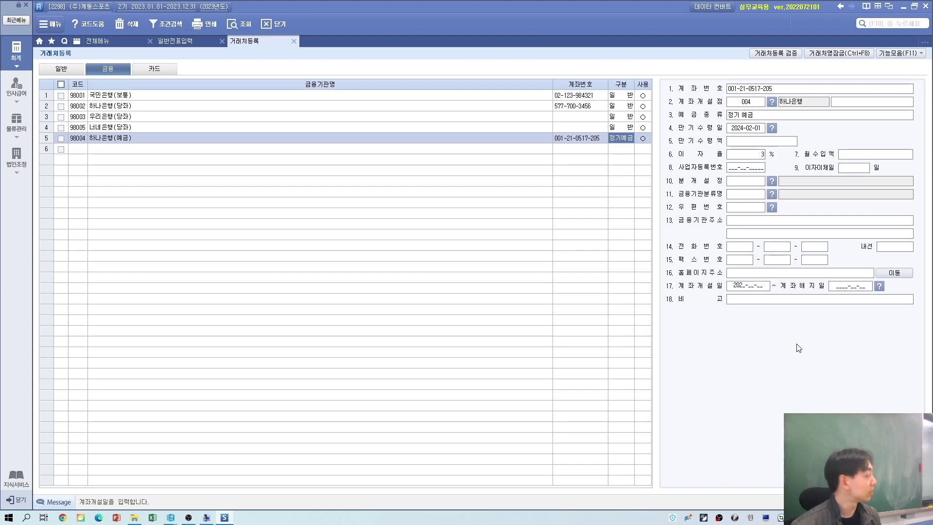
{"action": "type", "text": "01"}
{"action": "key", "text": "Return"}
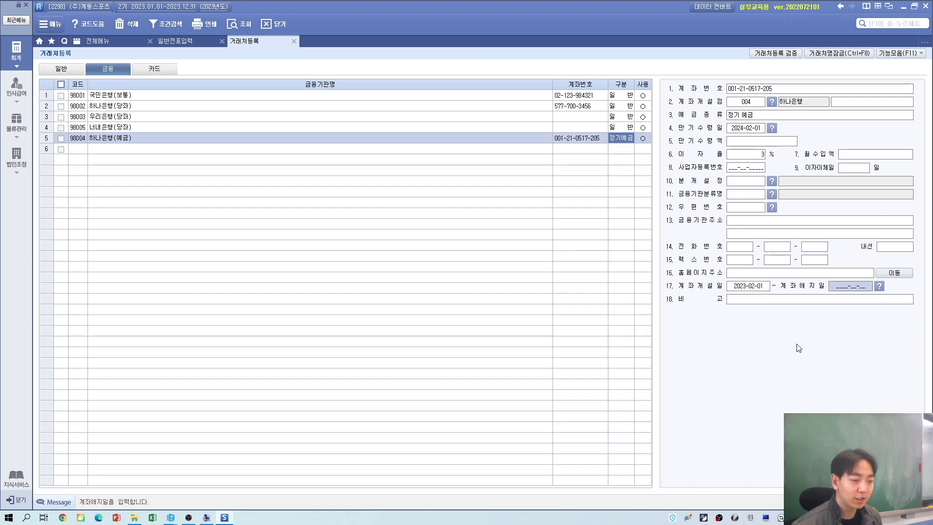
Step: Enter 계좌해지일 2024-02-01 and close the 거래처등록 screen
{"action": "type", "text": "2024-02-01"}
{"action": "key", "text": "Return"}
{"action": "key", "text": "Return"}
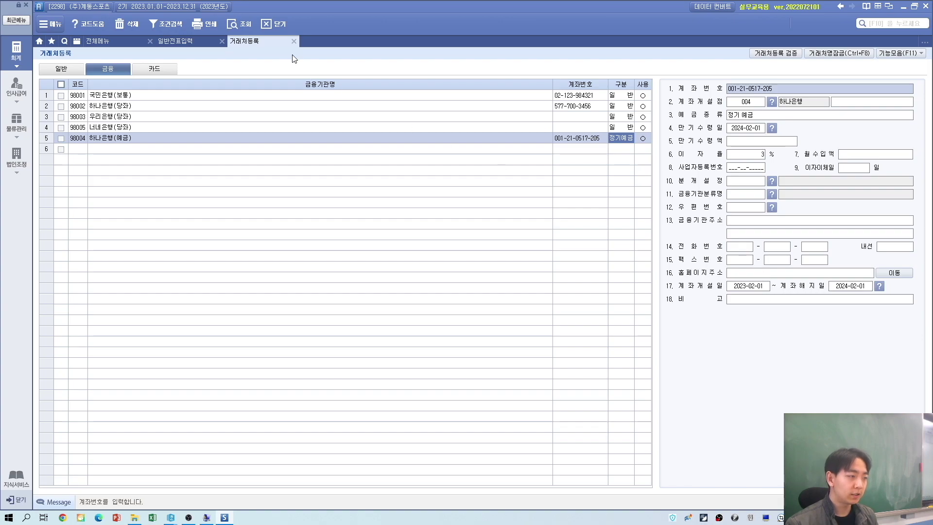
{"action": "left_click", "coordinate": [293, 42]}
Step: Set the voucher date to February 1 and start a debit line
{"action": "key", "text": "alt+Tab"}
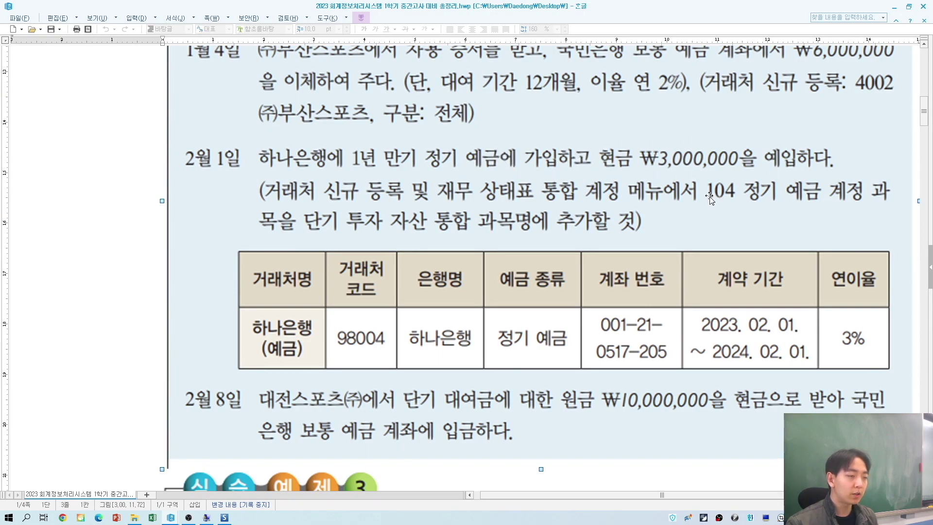
{"action": "key", "text": "alt+Tab"}
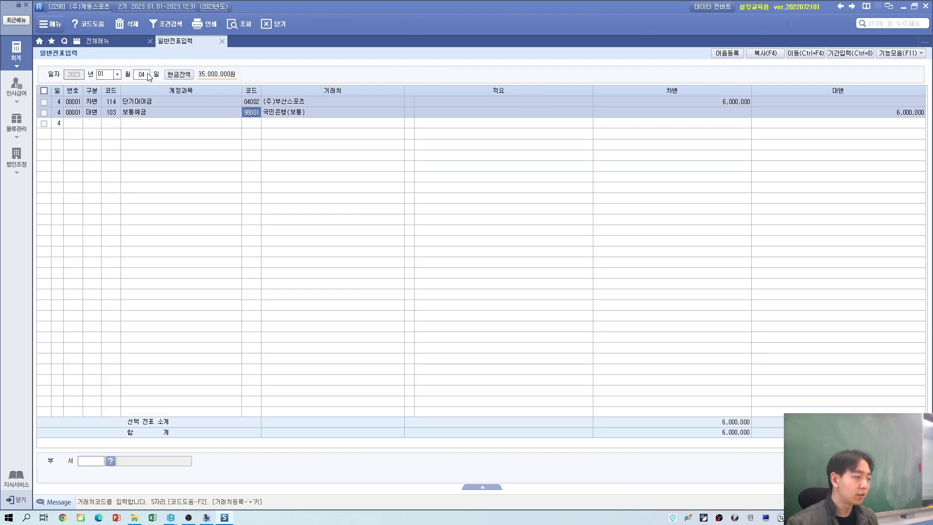
{"action": "left_click_drag", "start_coordinate": [147, 75], "coordinate": [99, 75]}
{"action": "key", "text": "alt+Tab"}
{"action": "key", "text": "alt+Tab"}
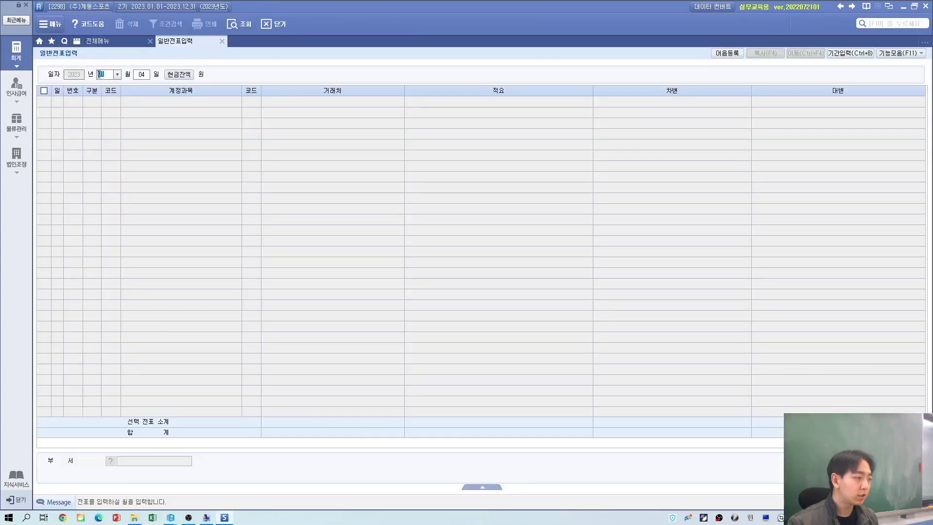
{"action": "type", "text": "2"}
{"action": "key", "text": "Return"}
{"action": "type", "text": "1"}
{"action": "key", "text": "Return"}
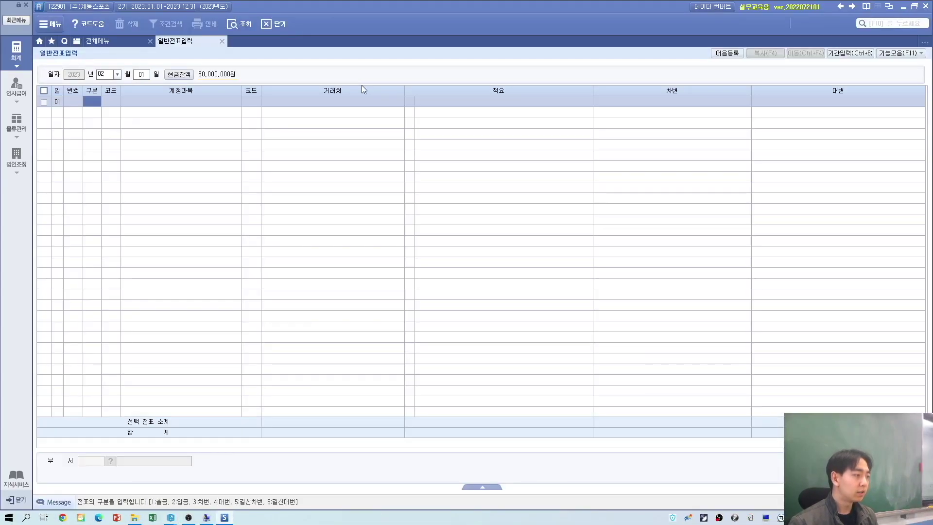
{"action": "type", "text": "3"}
{"action": "key", "text": "Return"}
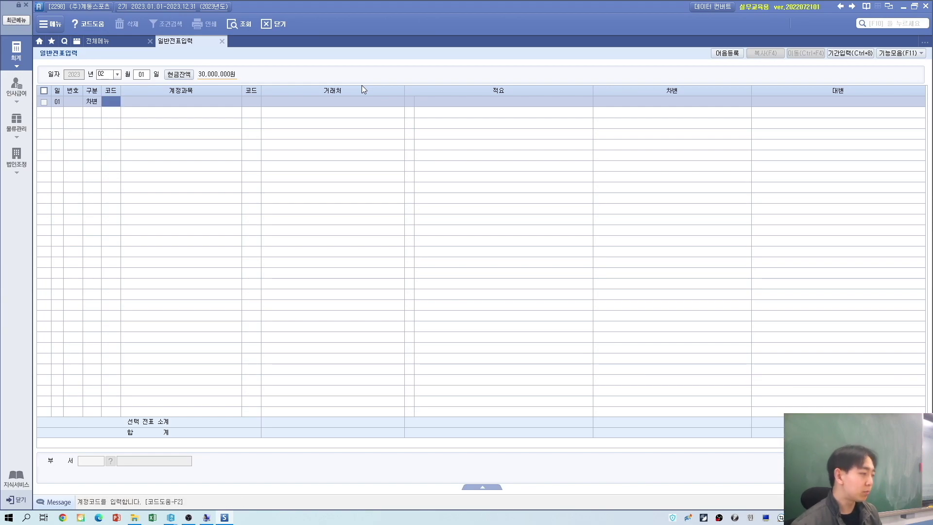
Step: Choose account 104 정기예금 with partner 98004 하나은행(예금) on the debit line
{"action": "key", "text": "alt+Tab"}
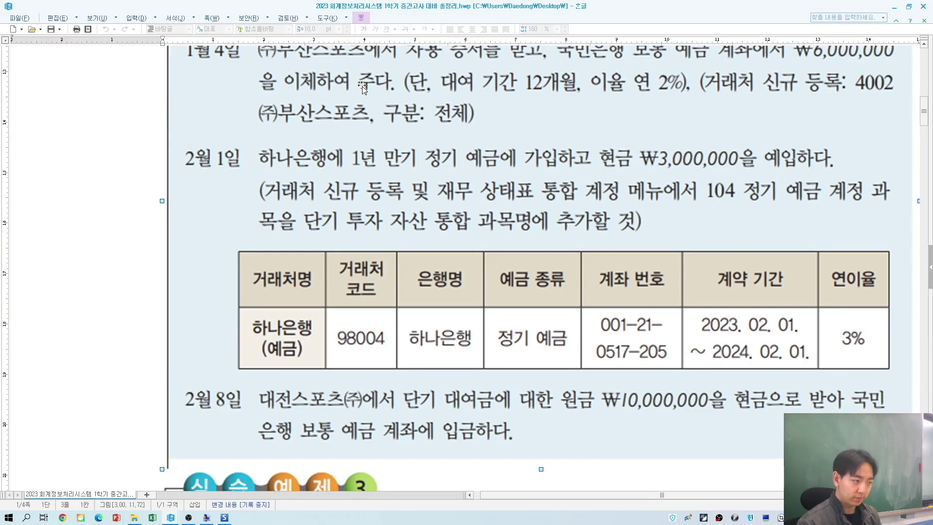
{"action": "key", "text": "alt+Tab"}
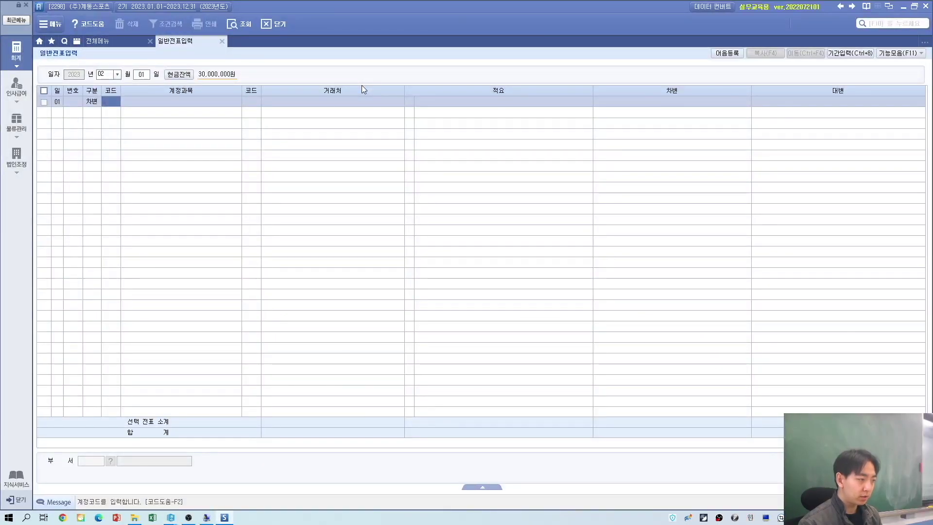
{"action": "key", "text": "alt+Tab"}
{"action": "key", "text": "alt+Tab"}
{"action": "type", "text": "정기"}
{"action": "key", "text": "Return"}
{"action": "key", "text": "Return"}
{"action": "key", "text": "alt+Tab"}
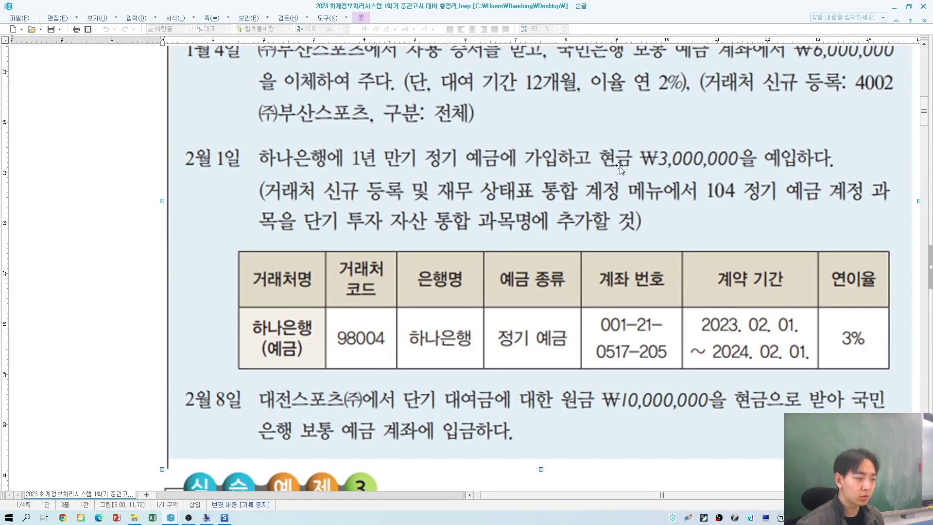
{"action": "key", "text": "alt+Tab"}
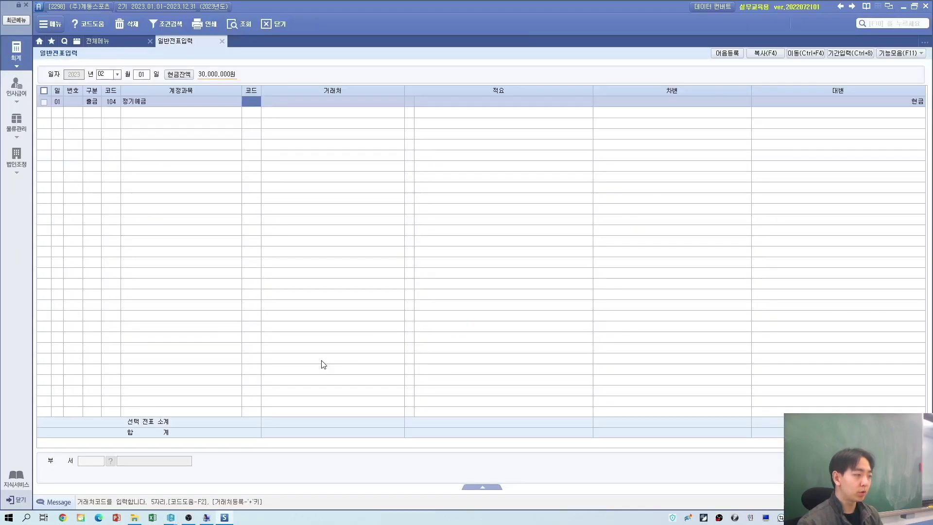
{"action": "type", "text": "예"}
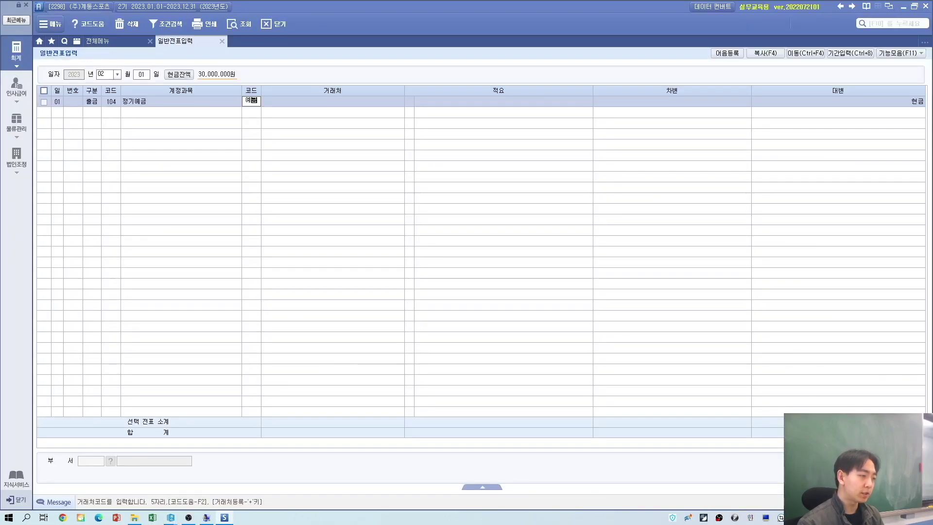
{"action": "type", "text": "금"}
{"action": "key", "text": "Return"}
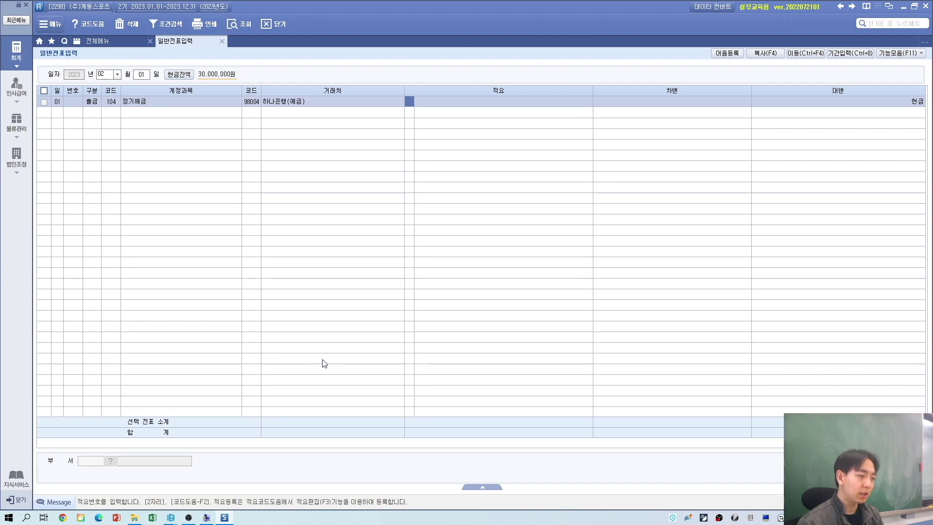
{"action": "key", "text": "Return"}
Step: Enter the 3,000,000 debit amount
{"action": "key", "text": "alt+Tab"}
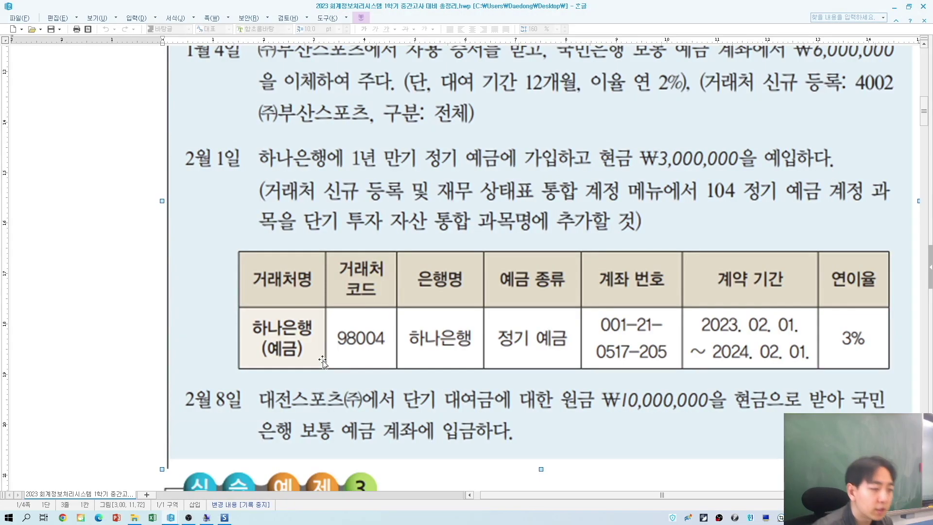
{"action": "key", "text": "alt+Tab"}
{"action": "type", "text": "3000000"}
{"action": "key", "text": "Return"}
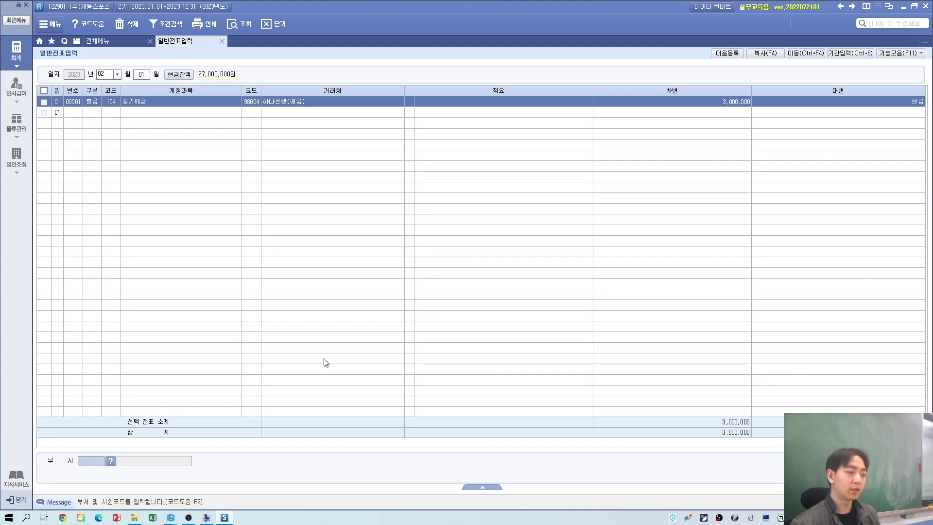
{"action": "key", "text": "alt+Tab"}
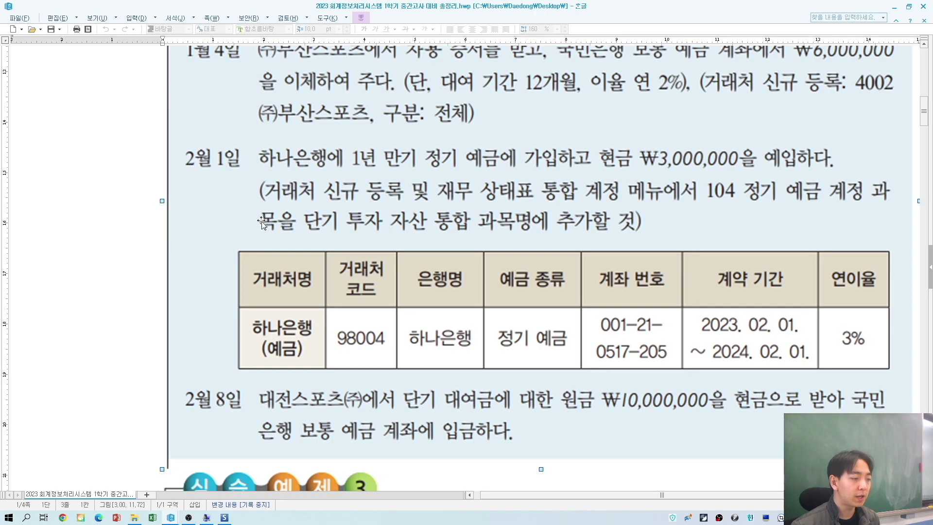
Step: Scroll the exercise document to 실습예제 3 with the Feb 9 and Feb 27 stock transactions
{"action": "scroll", "coordinate": [642, 236], "scroll_direction": "down", "scroll_amount": 3}
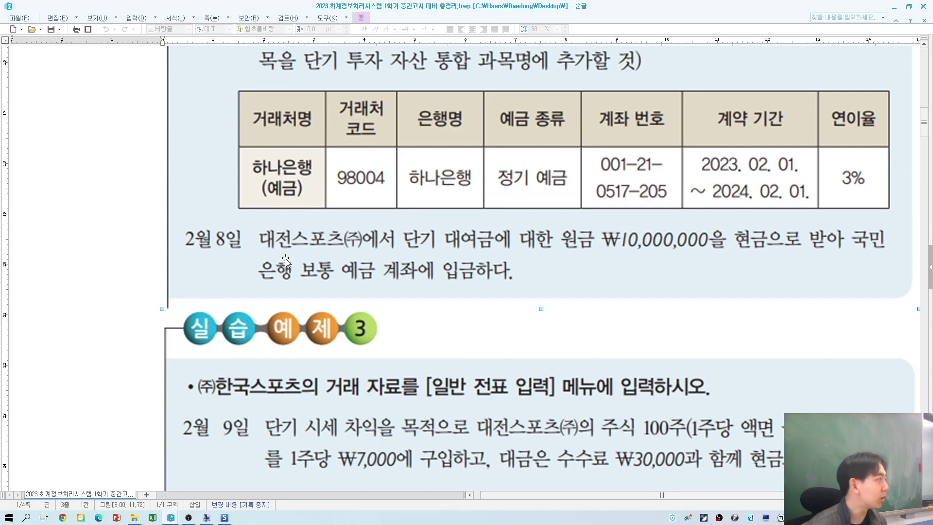
{"action": "scroll", "coordinate": [393, 209], "scroll_direction": "down", "scroll_amount": 3}
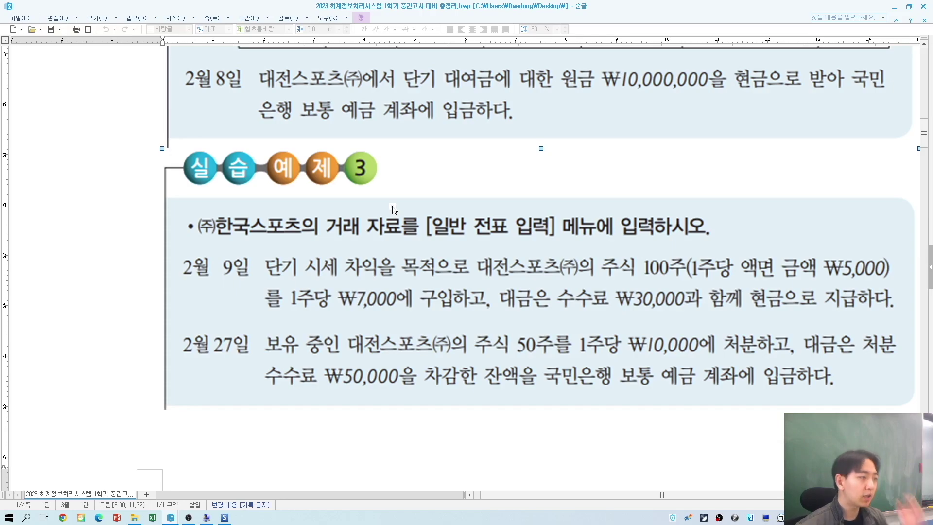
{"action": "scroll", "coordinate": [519, 159], "scroll_direction": "up", "scroll_amount": 2}
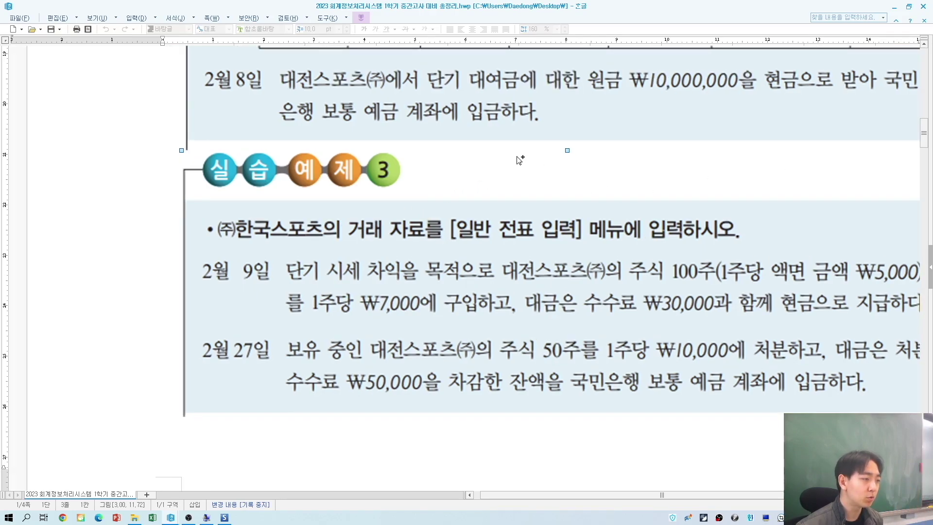
{"action": "left_click_drag", "start_coordinate": [538, 491], "coordinate": [581, 496]}
{"action": "scroll", "coordinate": [243, 192], "scroll_direction": "up", "scroll_amount": 3}
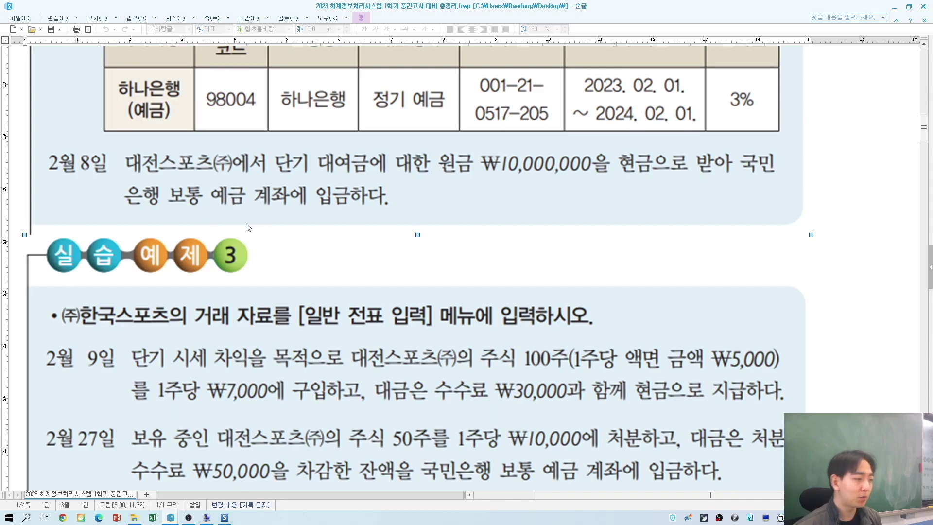
{"action": "key", "text": "alt+Tab"}
{"action": "key", "text": "alt+Tab"}
{"action": "key", "text": "alt+Tab"}
Step: On day 08, debit 103 보통예금 for 국민은행(보통) by 10,000,000
{"action": "left_click", "coordinate": [142, 75]}
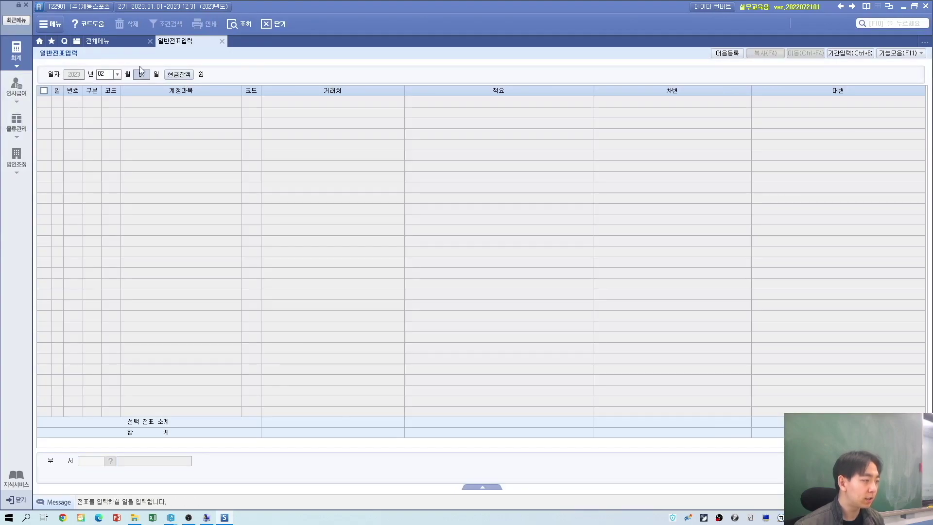
{"action": "type", "text": "8"}
{"action": "key", "text": "Return"}
{"action": "type", "text": "3"}
{"action": "key", "text": "Return"}
{"action": "type", "text": "보통"}
{"action": "key", "text": "Return"}
{"action": "key", "text": "Return"}
{"action": "key", "text": "alt+Tab"}
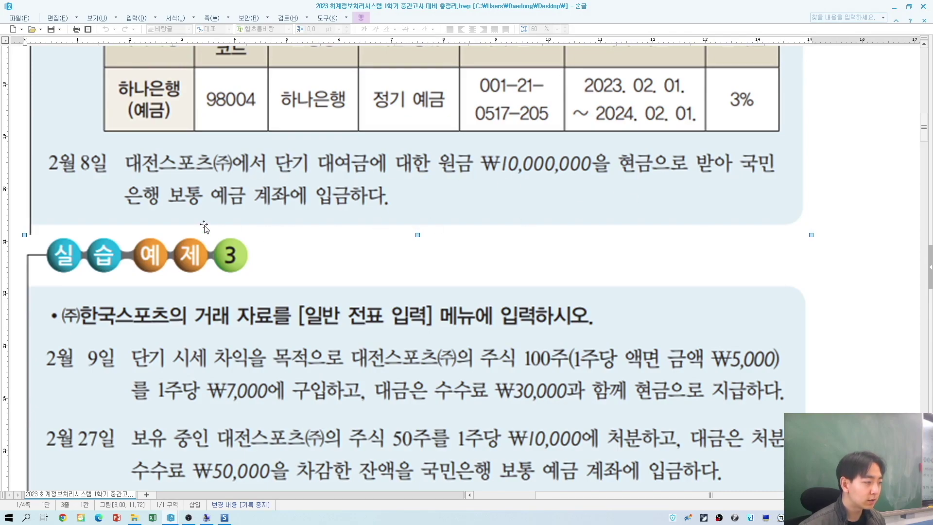
{"action": "key", "text": "alt+Tab"}
{"action": "type", "text": "국민"}
{"action": "key", "text": "Return"}
{"action": "key", "text": "Return"}
{"action": "key", "text": "Return"}
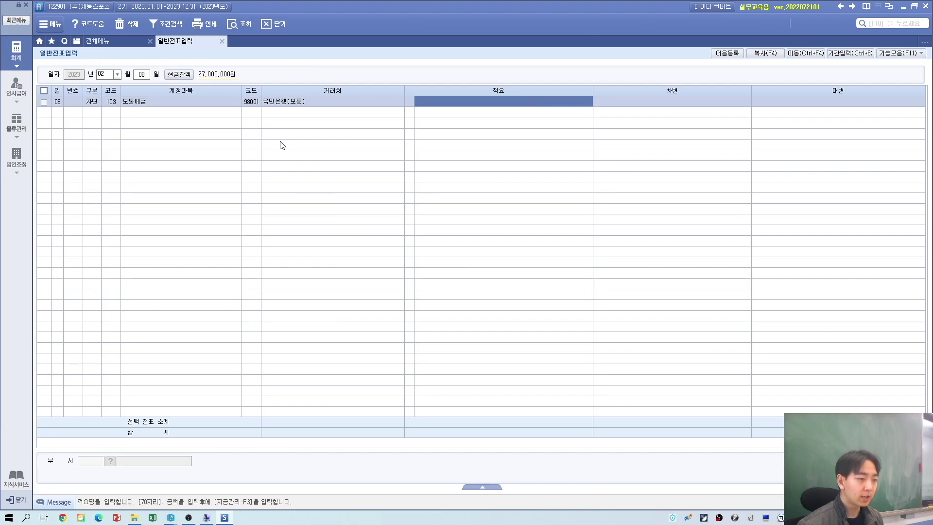
{"action": "key", "text": "alt+Tab"}
{"action": "key", "text": "alt+Tab"}
{"action": "type", "text": "10000000"}
{"action": "key", "text": "Return"}
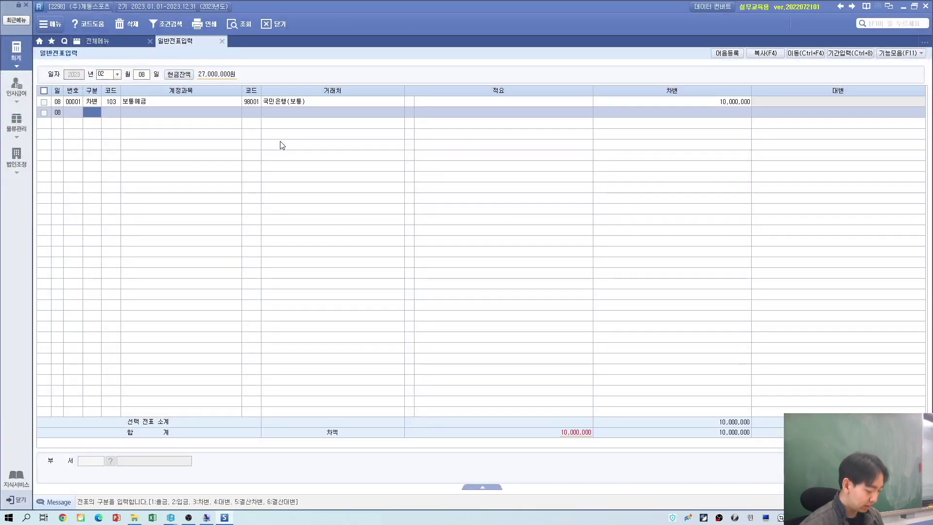
Step: Credit 114 단기대여금 for 03001 대전스포츠(주) by 10,000,000
{"action": "type", "text": "4"}
{"action": "key", "text": "Return"}
{"action": "key", "text": "alt+Tab"}
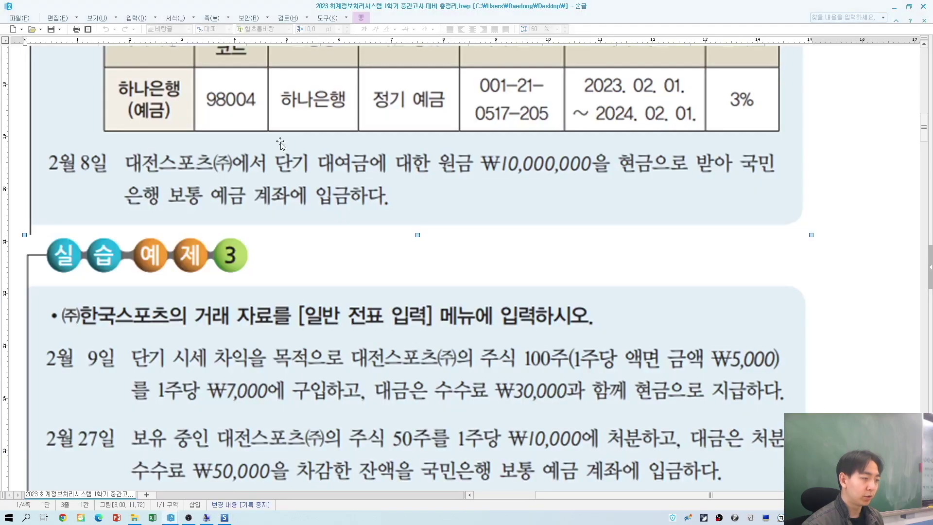
{"action": "key", "text": "alt+Tab"}
{"action": "type", "text": "단기"}
{"action": "key", "text": "Return"}
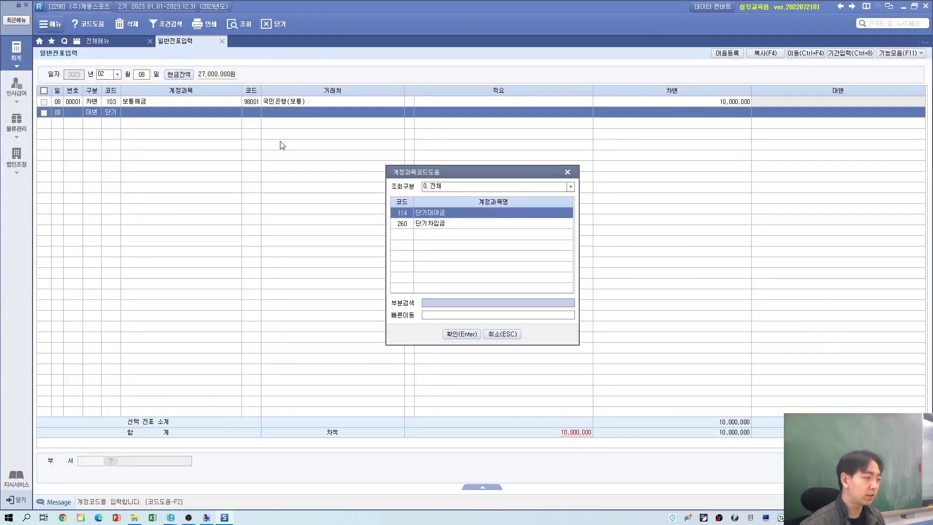
{"action": "key", "text": "Return"}
{"action": "key", "text": "alt+Tab"}
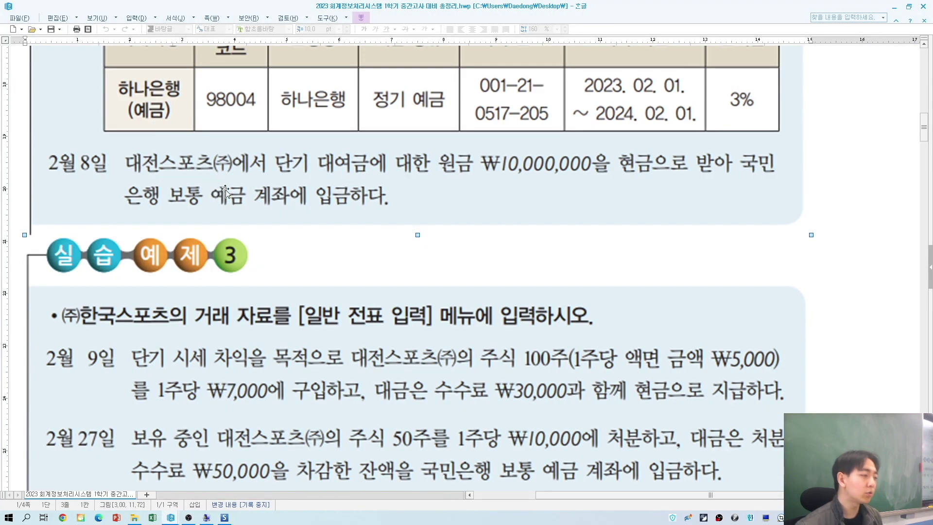
{"action": "key", "text": "alt+Tab"}
{"action": "type", "text": "03001"}
{"action": "key", "text": "Return"}
{"action": "key", "text": "Return"}
{"action": "key", "text": "Return"}
{"action": "type", "text": "10"}
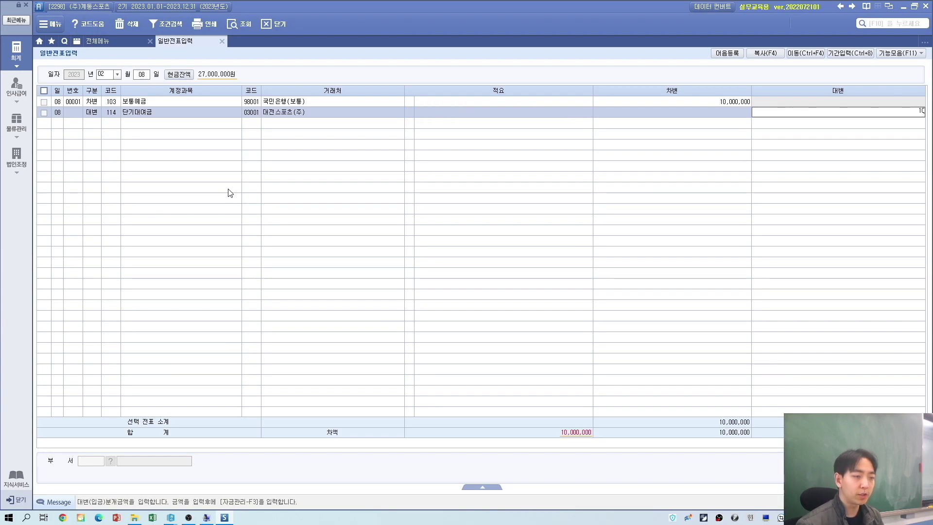
{"action": "key", "text": "Return"}
{"action": "key", "text": "alt+Tab"}
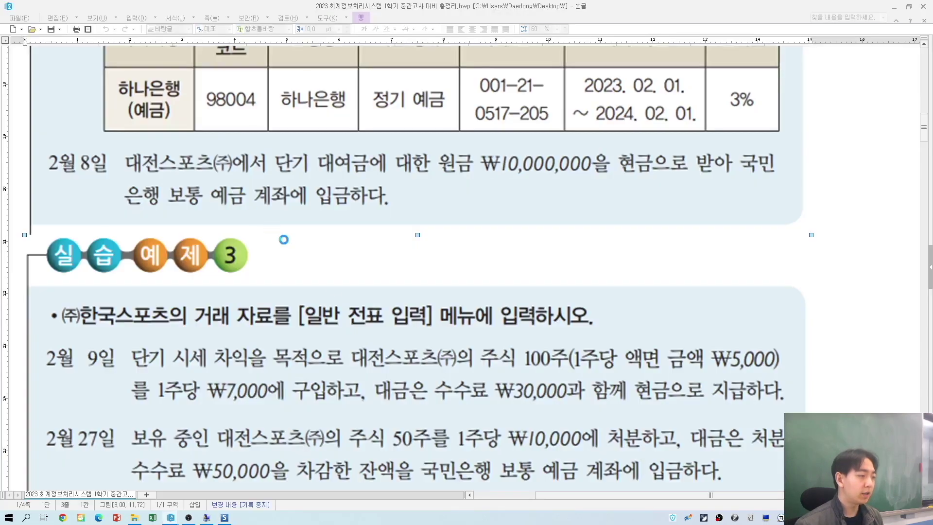
{"action": "scroll", "coordinate": [226, 135], "scroll_direction": "down", "scroll_amount": 5}
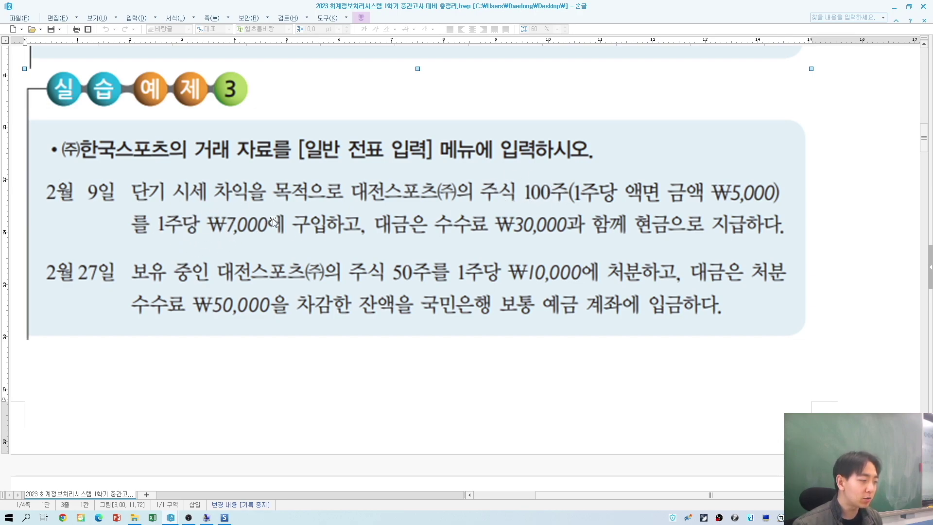
Step: Scroll further down so the Feb 9 and Feb 27 transactions sit at the top
{"action": "scroll", "coordinate": [200, 230], "scroll_direction": "down", "scroll_amount": 3}
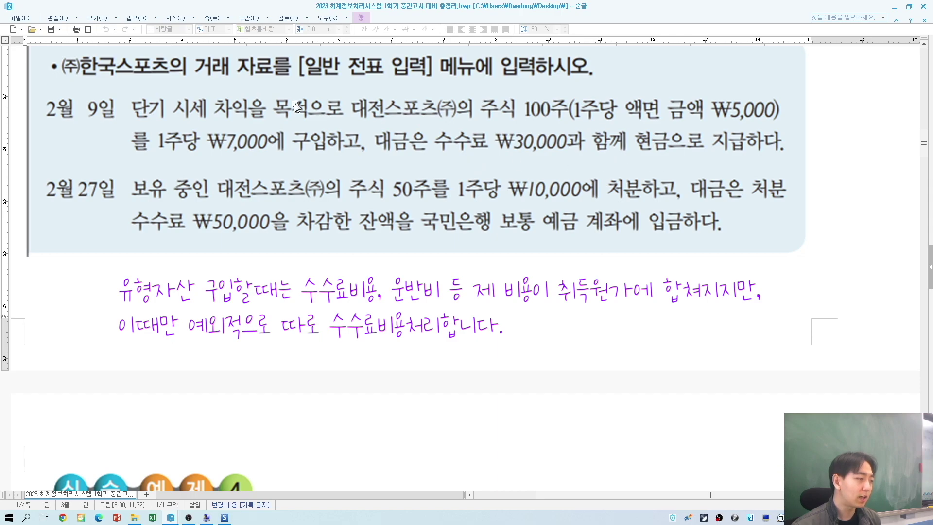
{"action": "key", "text": "alt+Tab"}
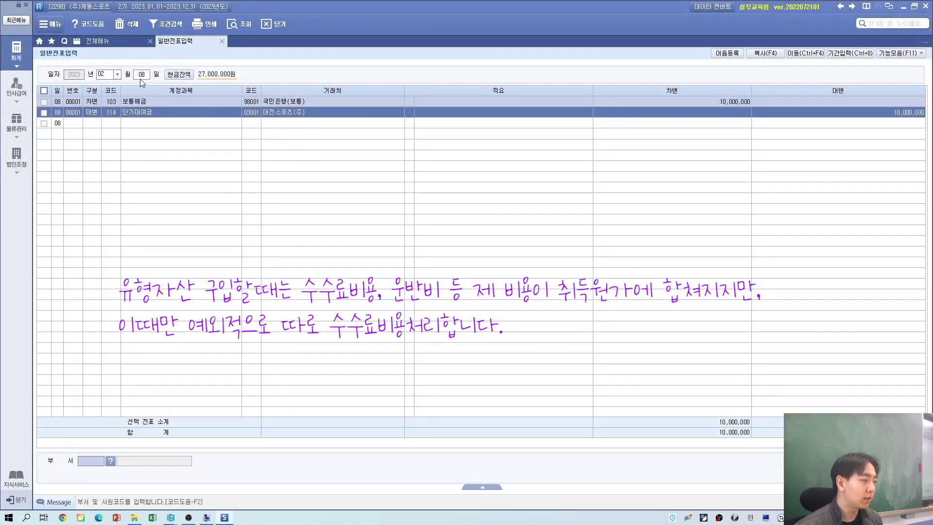
Step: Switch the voucher to day 9 and start a debit line for 107 당기손익-공정가치측정금융자산
{"action": "left_click", "coordinate": [142, 76]}
{"action": "key", "text": "alt+Tab"}
{"action": "key", "text": "alt+Tab"}
{"action": "type", "text": "9"}
{"action": "key", "text": "Return"}
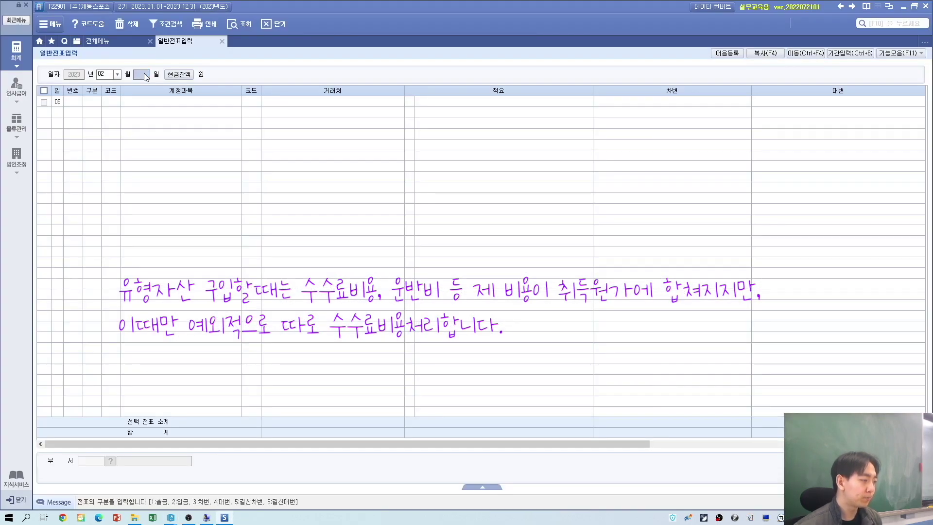
{"action": "type", "text": "3"}
{"action": "key", "text": "alt+Tab"}
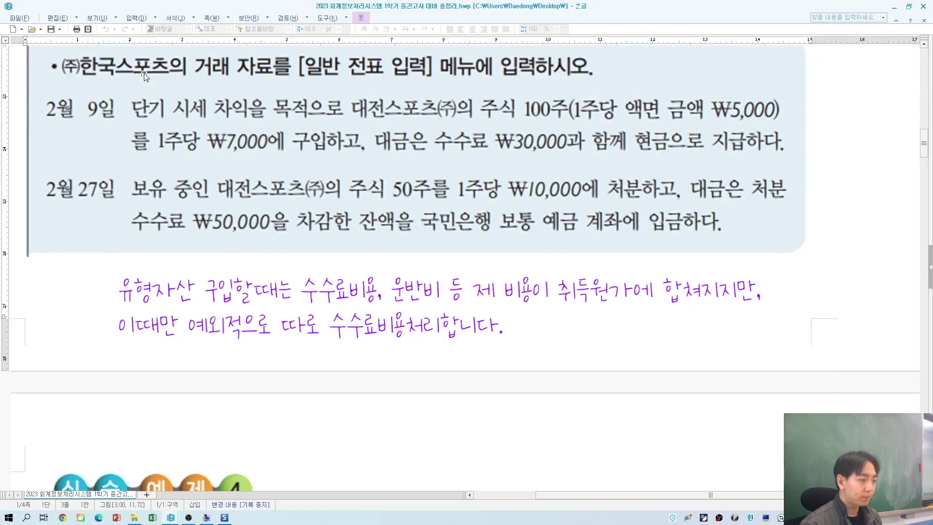
{"action": "key", "text": "alt+Tab"}
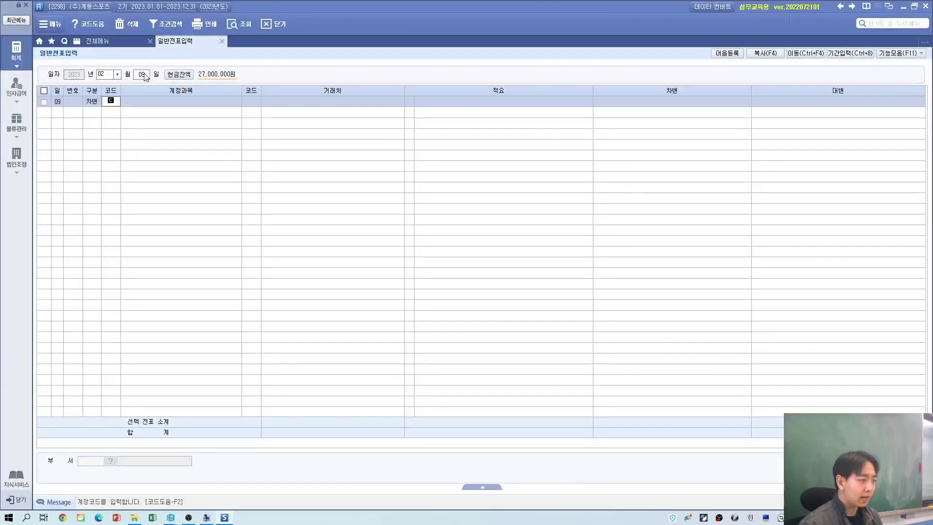
{"action": "type", "text": "당기"}
{"action": "key", "text": "Return"}
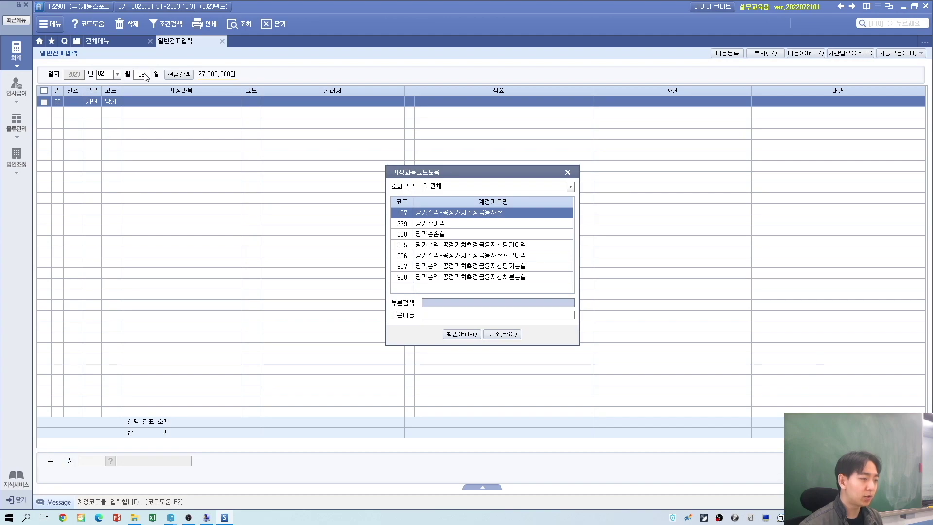
{"action": "key", "text": "Return"}
{"action": "key", "text": "alt+Tab"}
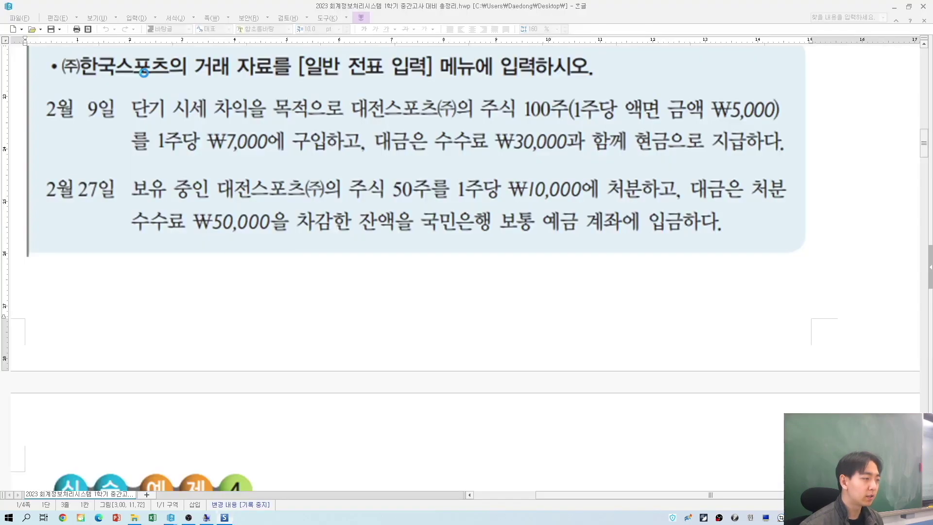
{"action": "key", "text": "alt+Tab"}
Step: Give the stock line partner 03001 대전스포츠(주) and a 700,000 debit amount
{"action": "type", "text": "03001"}
{"action": "key", "text": "Return"}
{"action": "key", "text": "Return"}
{"action": "key", "text": "Left"}
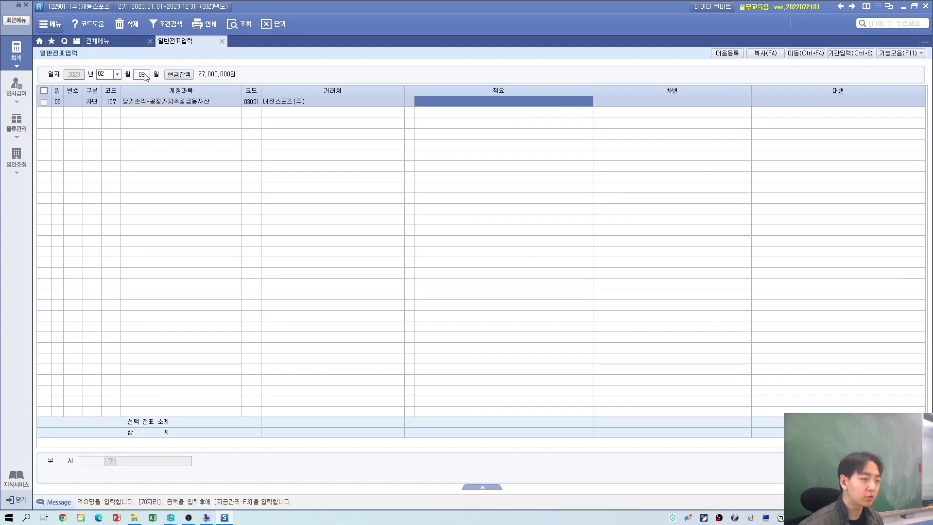
{"action": "key", "text": "alt+Tab"}
{"action": "type", "text": "00"}
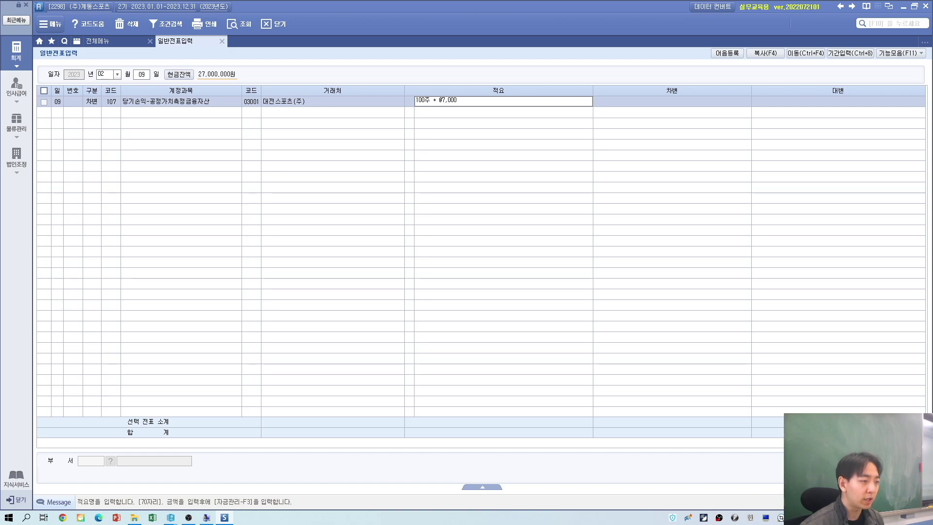
{"action": "left_click", "coordinate": [144, 76]}
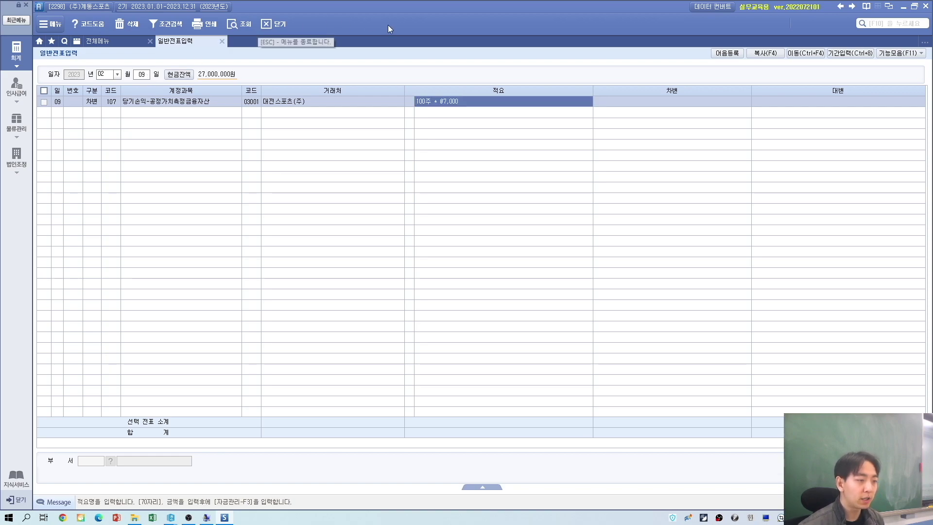
{"action": "left_click", "coordinate": [674, 107]}
{"action": "type", "text": "700"}
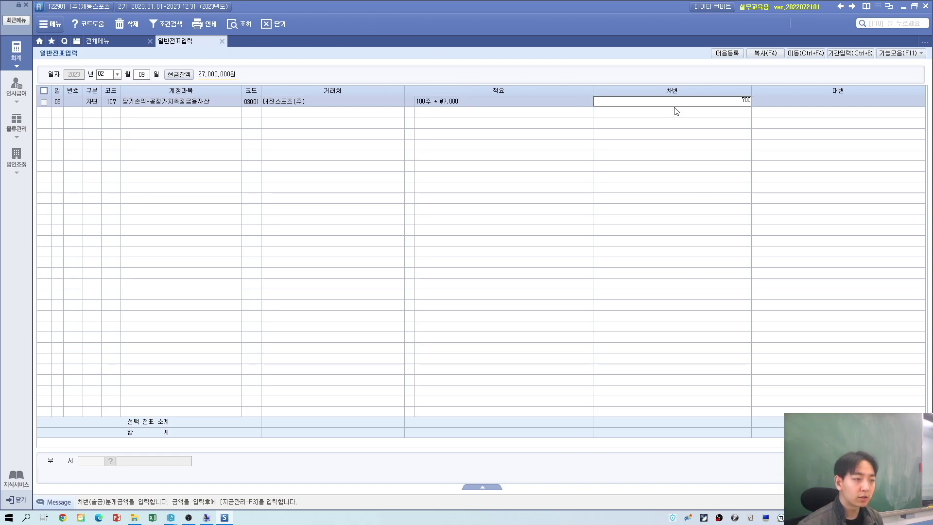
{"action": "type", "text": "000"}
{"action": "key", "text": "Return"}
{"action": "key", "text": "alt+Tab"}
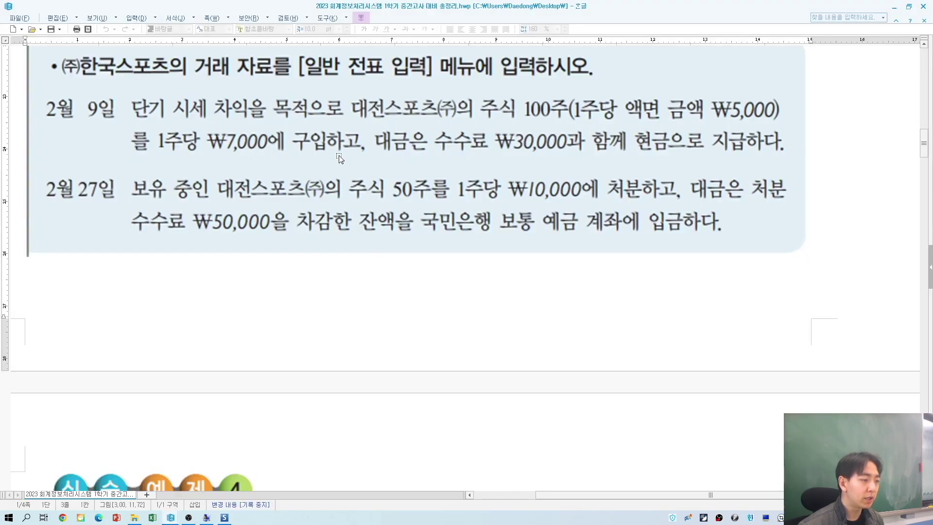
{"action": "key", "text": "alt+Tab"}
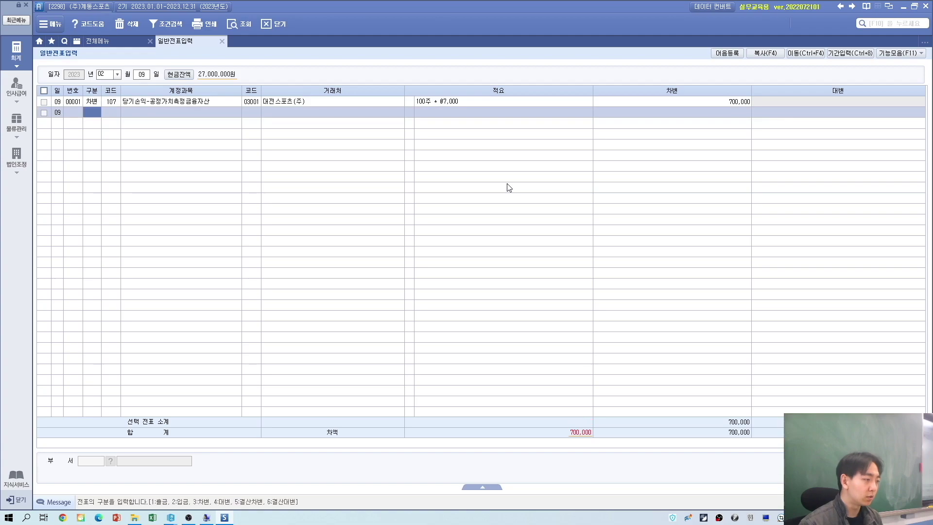
Step: Add a second debit line for 946 수수료비용 of 30,000
{"action": "type", "text": "3"}
{"action": "type", "text": "수수"}
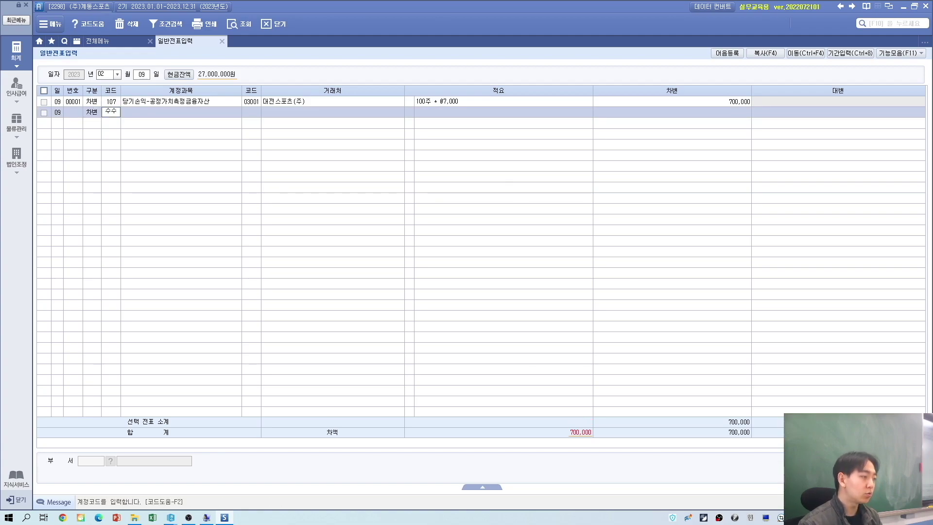
{"action": "key", "text": "Return"}
{"action": "key", "text": "Down"}
{"action": "key", "text": "Down"}
{"action": "key", "text": "Down"}
{"action": "key", "text": "Down"}
{"action": "key", "text": "Down"}
{"action": "key", "text": "Down"}
{"action": "key", "text": "Down"}
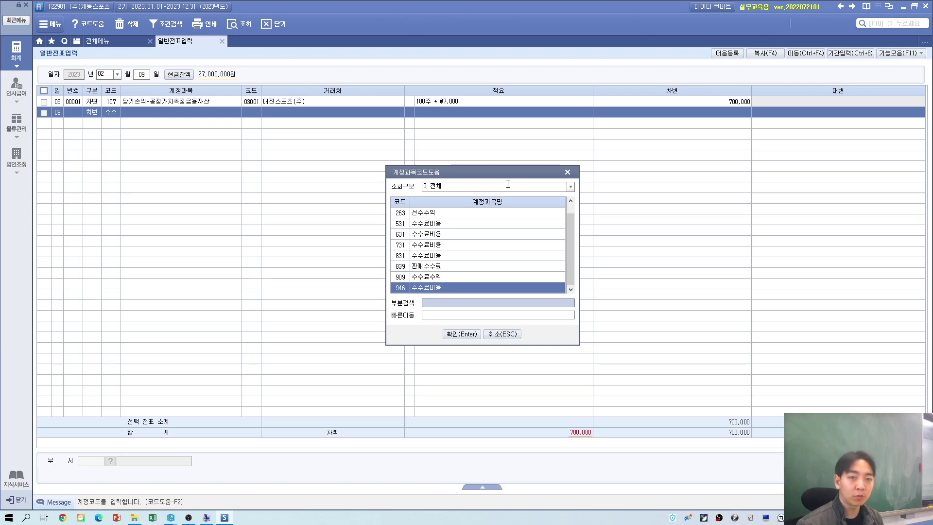
{"action": "key", "text": "Up"}
{"action": "key", "text": "Down"}
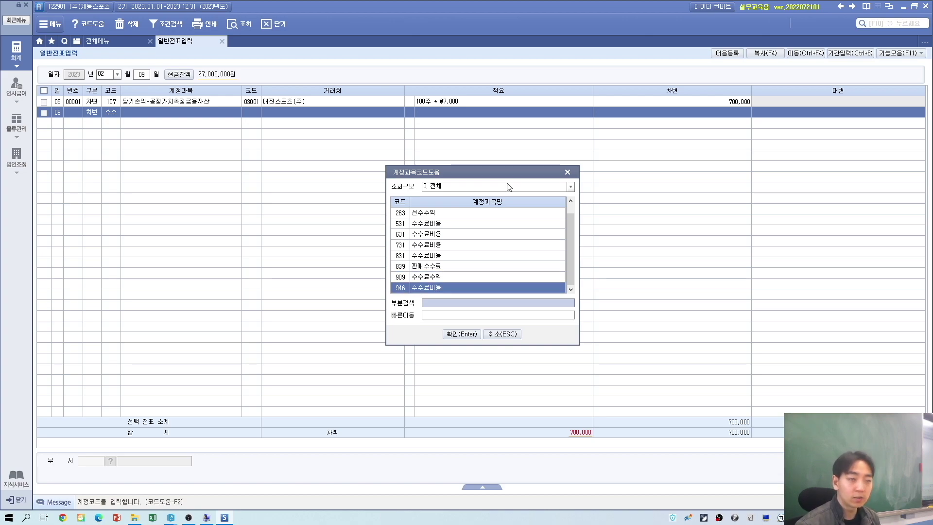
{"action": "key", "text": "Return"}
{"action": "key", "text": "Return"}
{"action": "key", "text": "Return"}
{"action": "key", "text": "Return"}
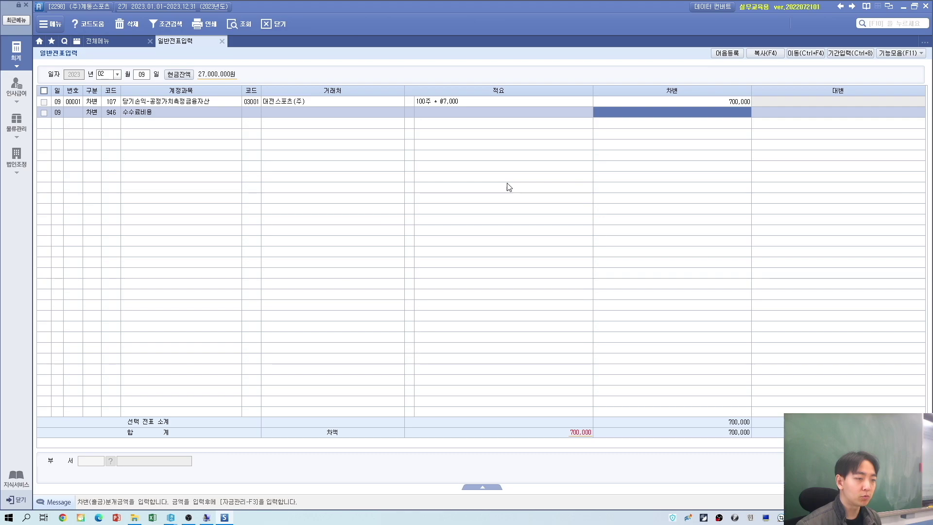
{"action": "type", "text": "30000000"}
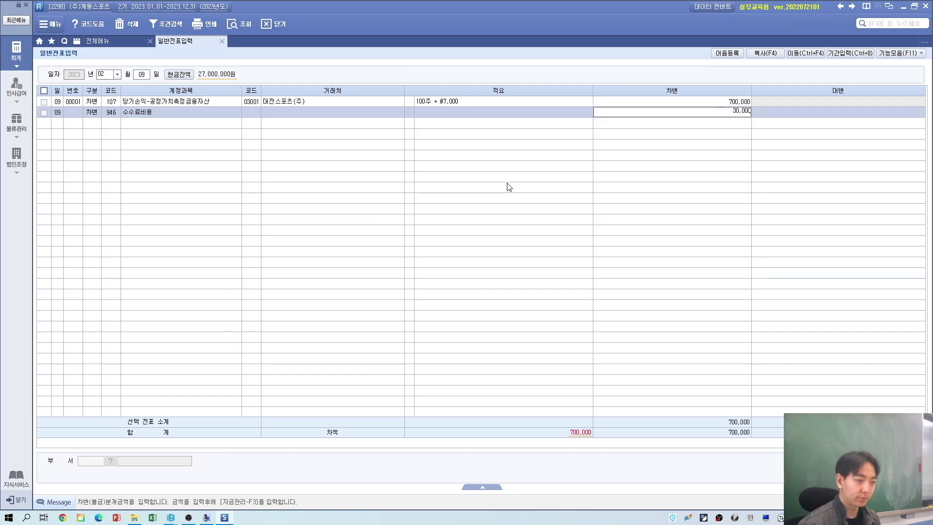
{"action": "key", "text": "Return"}
Step: Add a credit line to 101 현금 for 730,000 to balance the voucher
{"action": "key", "text": "alt+Tab"}
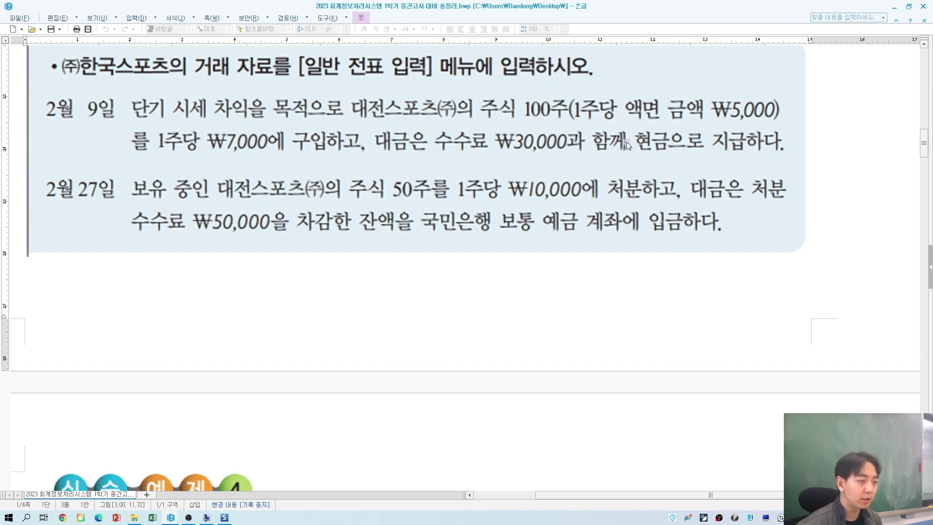
{"action": "key", "text": "alt+Tab"}
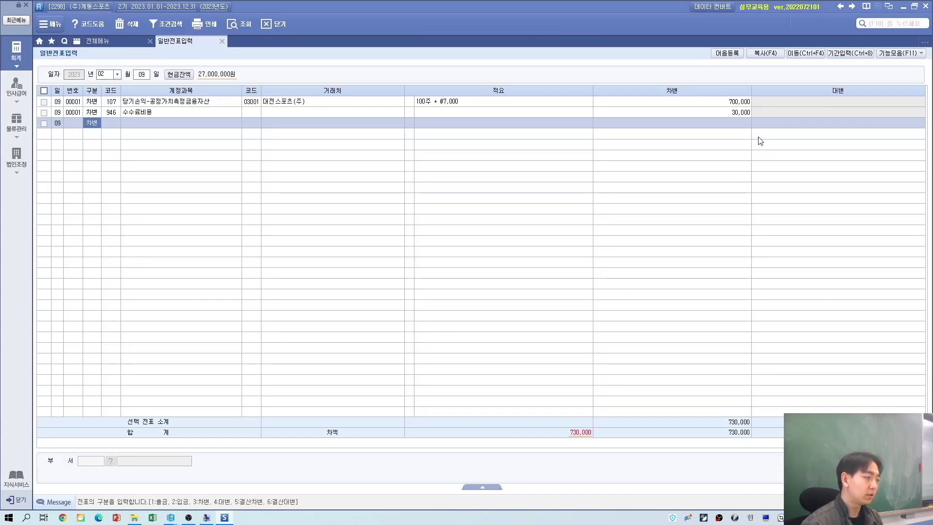
{"action": "key", "text": "4"}
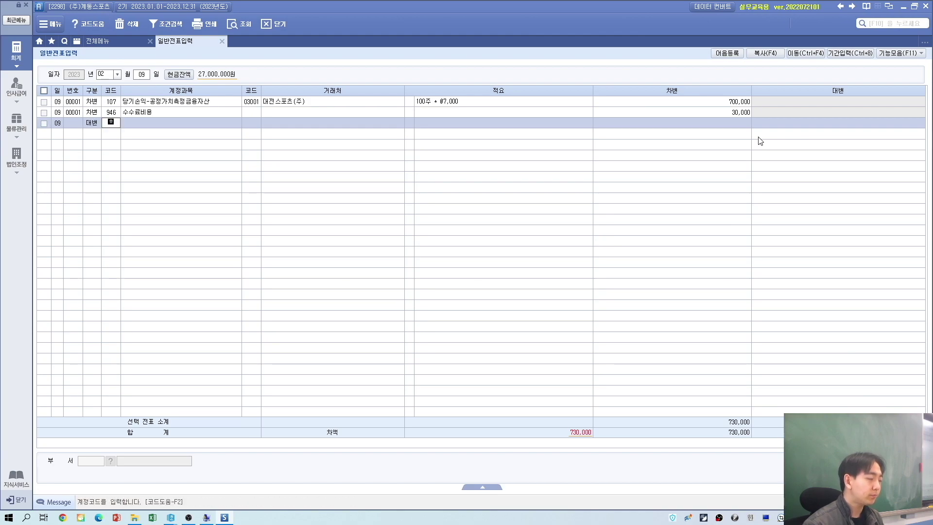
{"action": "type", "text": "현"}
{"action": "key", "text": "Return"}
{"action": "key", "text": "Return"}
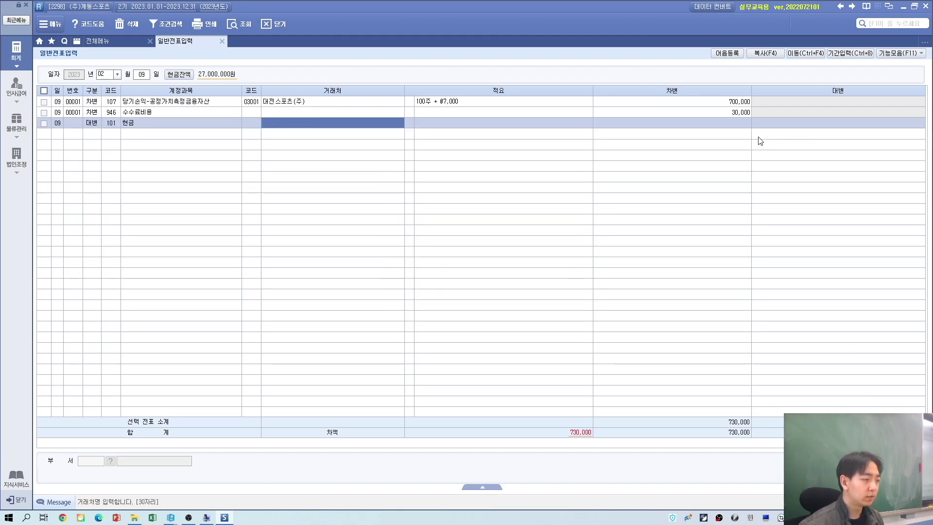
{"action": "key", "text": "Return"}
{"action": "key", "text": "Return"}
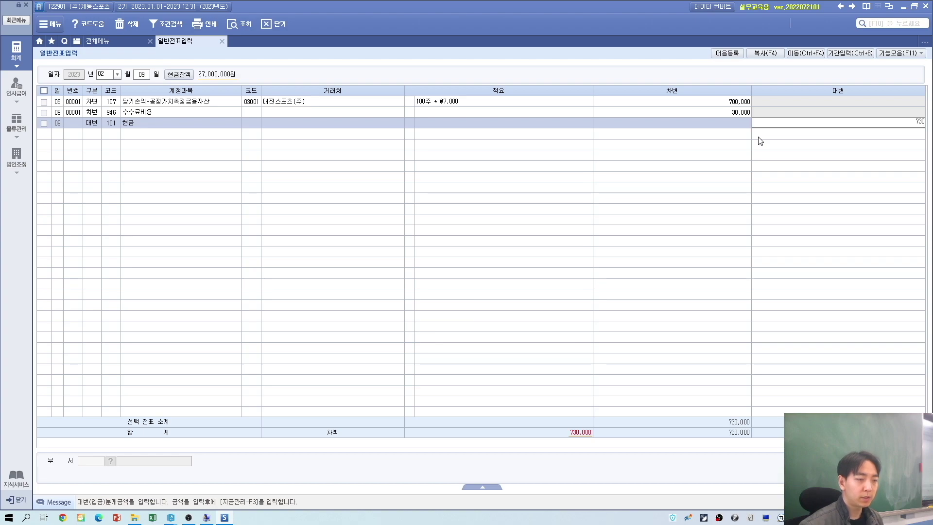
{"action": "key", "text": "Return"}
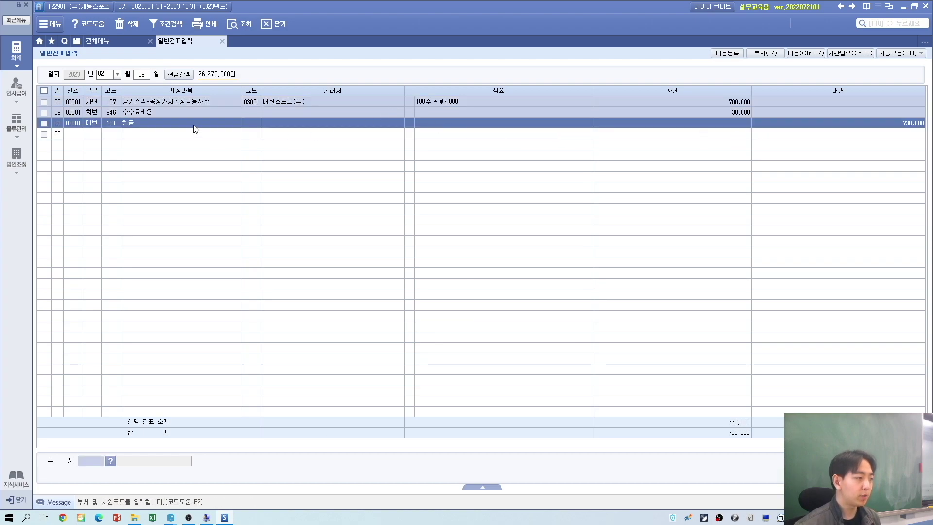
{"action": "left_click", "coordinate": [223, 42]}
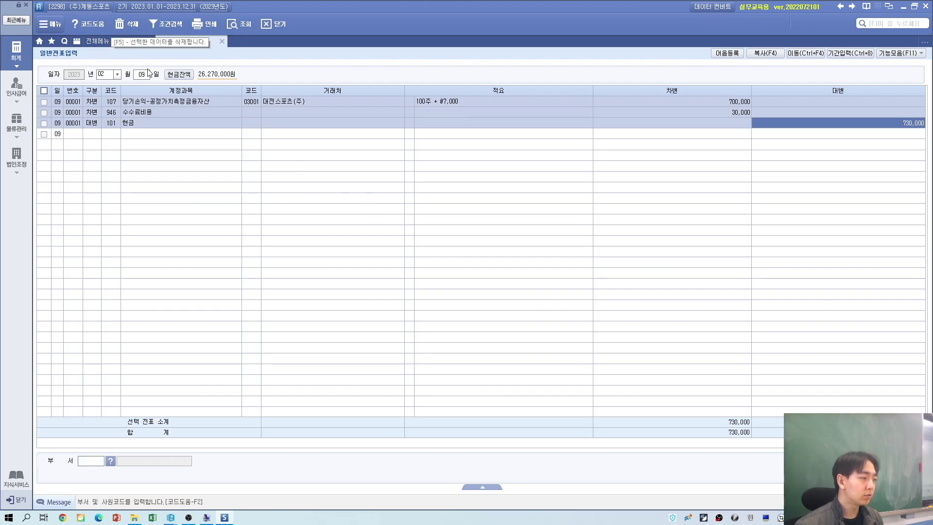
{"action": "left_click", "coordinate": [145, 75]}
{"action": "key", "text": "alt+Tab"}
Step: Read exercise 3's Feb 27 sale: 50 대전스포츠㈜ shares at ₩10,000, ₩50,000 fee, deposited to 국민은행
{"action": "scroll", "coordinate": [134, 204], "scroll_direction": "down", "scroll_amount": 2}
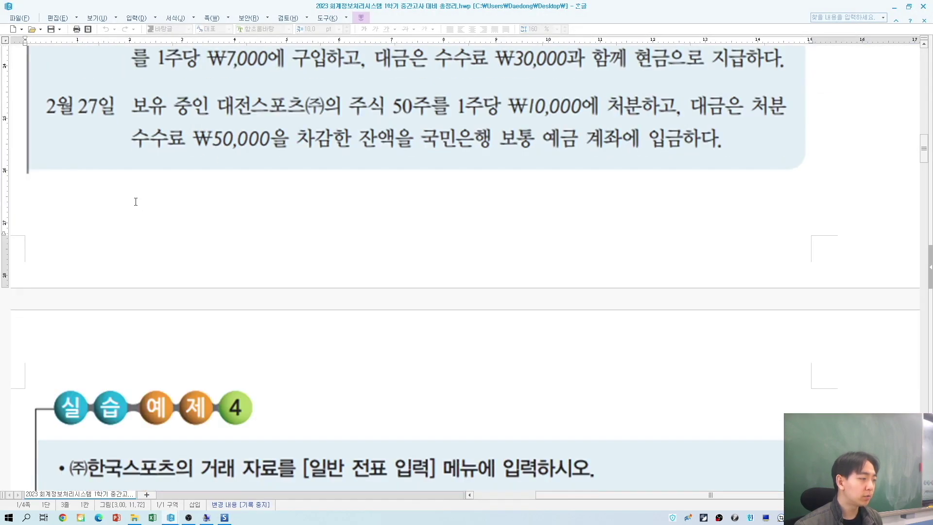
{"action": "scroll", "coordinate": [523, 144], "scroll_direction": "up", "scroll_amount": 10}
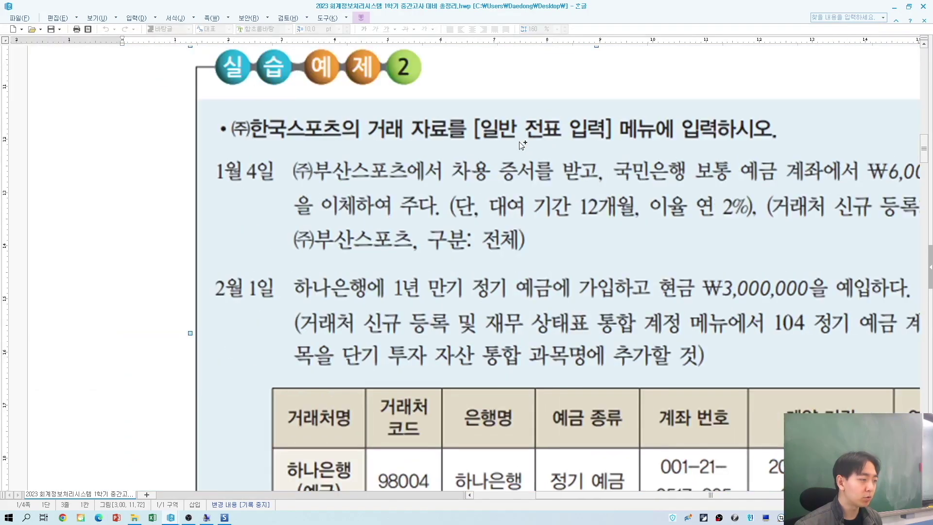
{"action": "scroll", "coordinate": [525, 151], "scroll_direction": "down", "scroll_amount": 8}
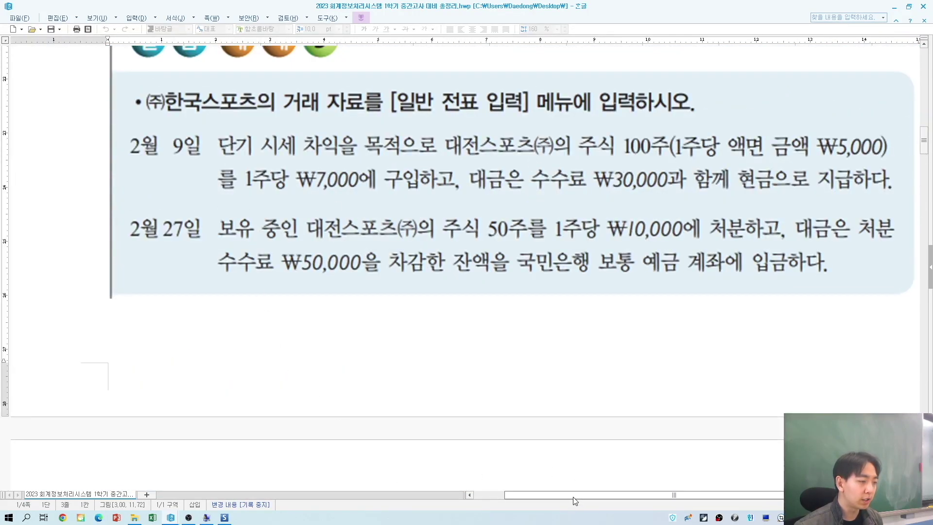
{"action": "mouse_move", "coordinate": [577, 496]}
{"action": "left_mouse_down"}
{"action": "mouse_move", "coordinate": [637, 500]}
{"action": "mouse_move", "coordinate": [587, 496]}
{"action": "left_mouse_up"}
{"action": "left_click", "coordinate": [253, 179]}
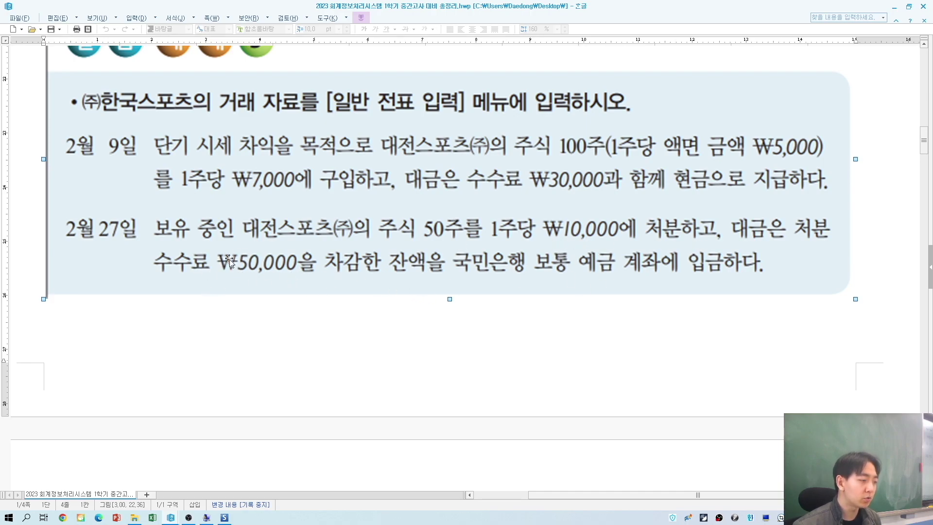
{"action": "scroll", "coordinate": [272, 287], "scroll_direction": "up", "scroll_amount": 2}
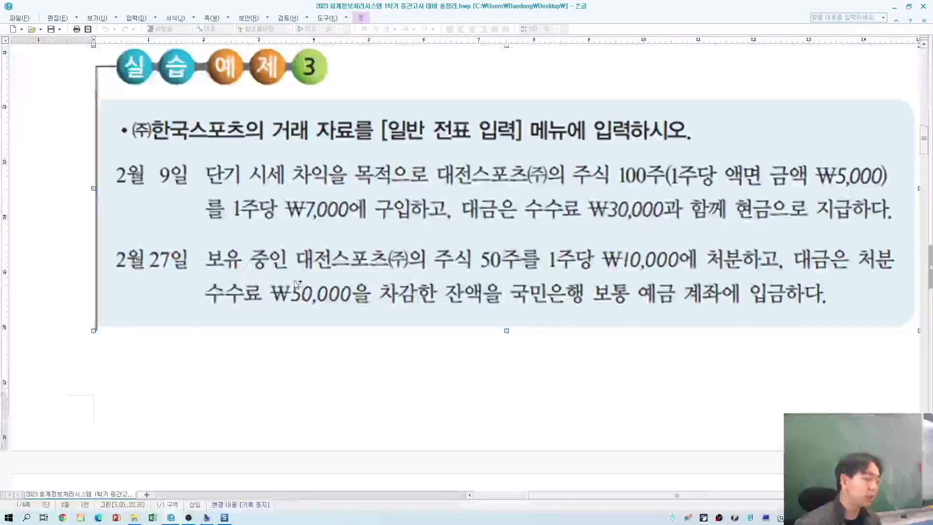
{"action": "scroll", "coordinate": [308, 306], "scroll_direction": "up", "scroll_amount": 2}
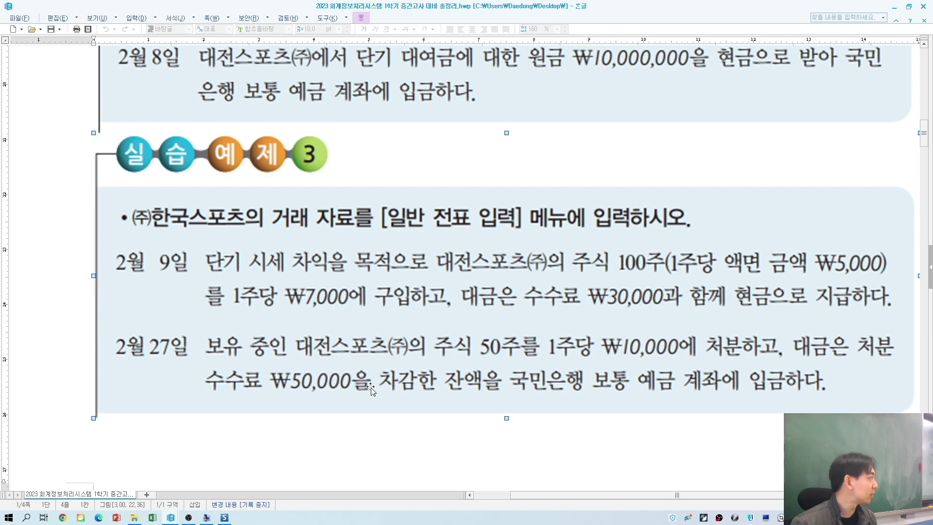
Step: Start a day-27 voucher with a debit line for 103 보통예금
{"action": "key", "text": "alt+Tab"}
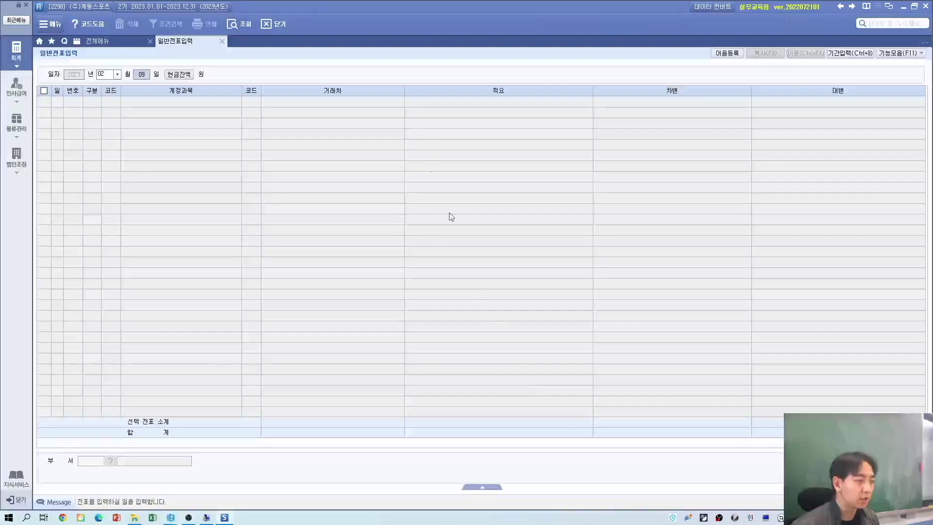
{"action": "key", "text": "alt+Tab"}
{"action": "key", "text": "alt+Tab"}
{"action": "type", "text": "2"}
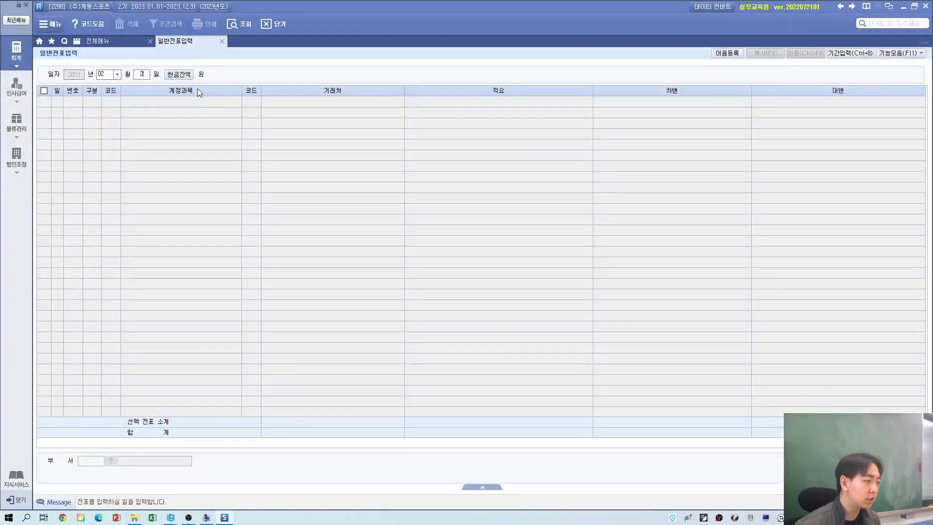
{"action": "type", "text": "7"}
{"action": "key", "text": "Return"}
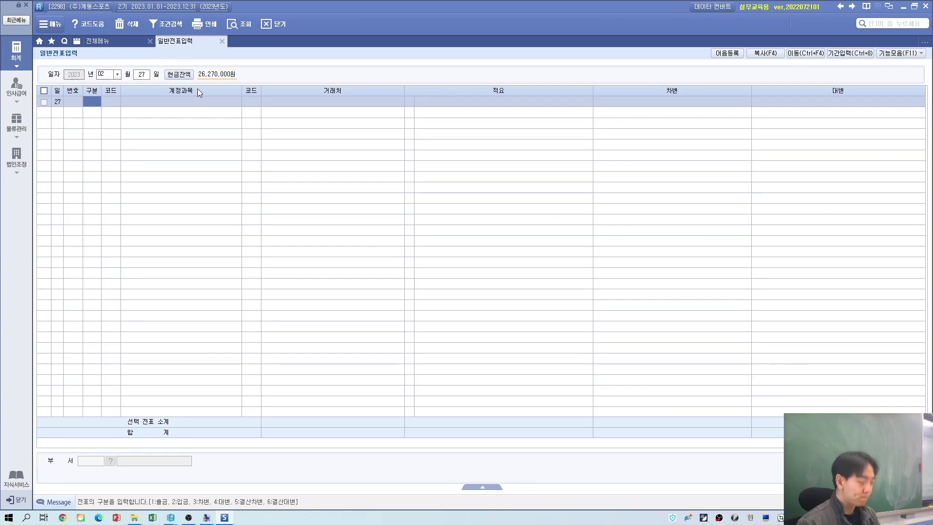
{"action": "type", "text": "3"}
{"action": "key", "text": "Return"}
{"action": "type", "text": "보통"}
{"action": "key", "text": "Return"}
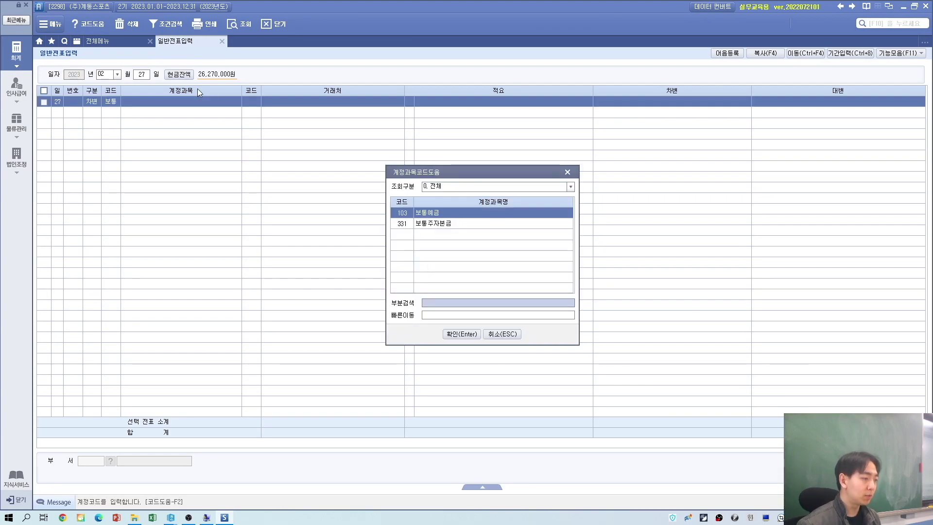
{"action": "key", "text": "Return"}
{"action": "key", "text": "alt+Tab"}
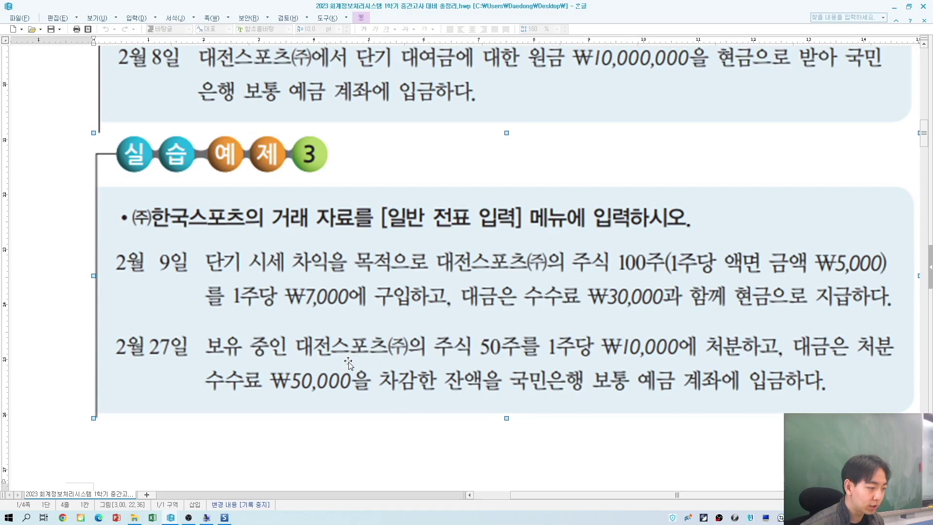
{"action": "key", "text": "alt+Tab"}
Step: Set the line's partner to 국민은행(보통) and its debit to 450,000
{"action": "type", "text": "국"}
{"action": "key", "text": "Return"}
{"action": "key", "text": "Return"}
{"action": "key", "text": "Return"}
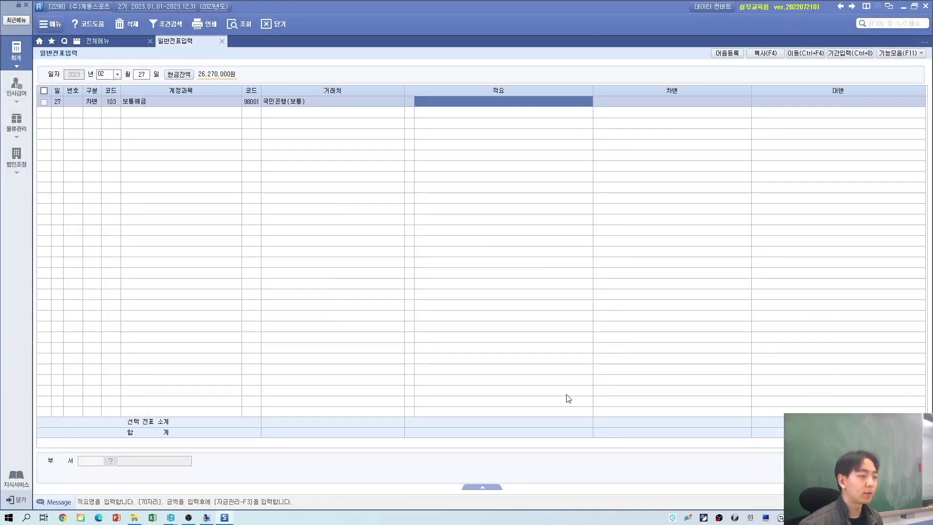
{"action": "key", "text": "Return"}
{"action": "type", "text": "450"}
{"action": "key", "text": "Return"}
{"action": "key", "text": "alt+Tab"}
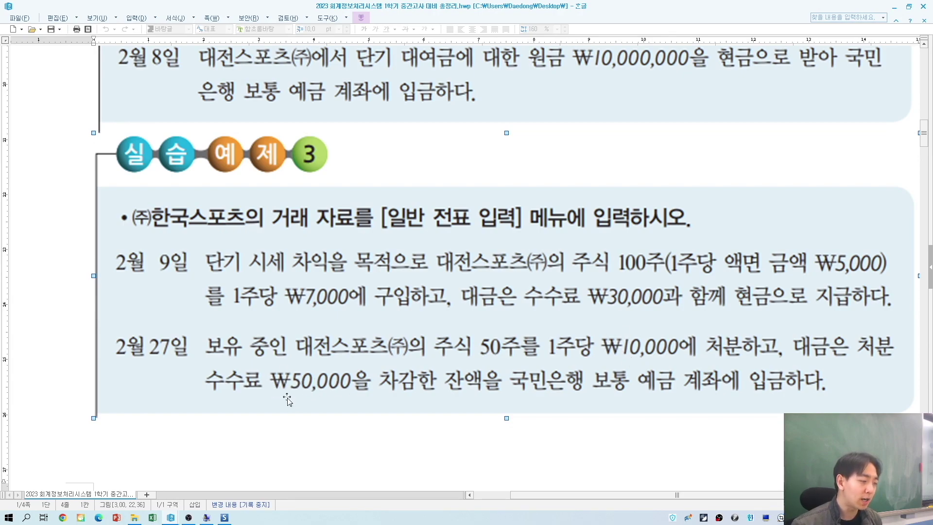
{"action": "key", "text": "alt+Tab"}
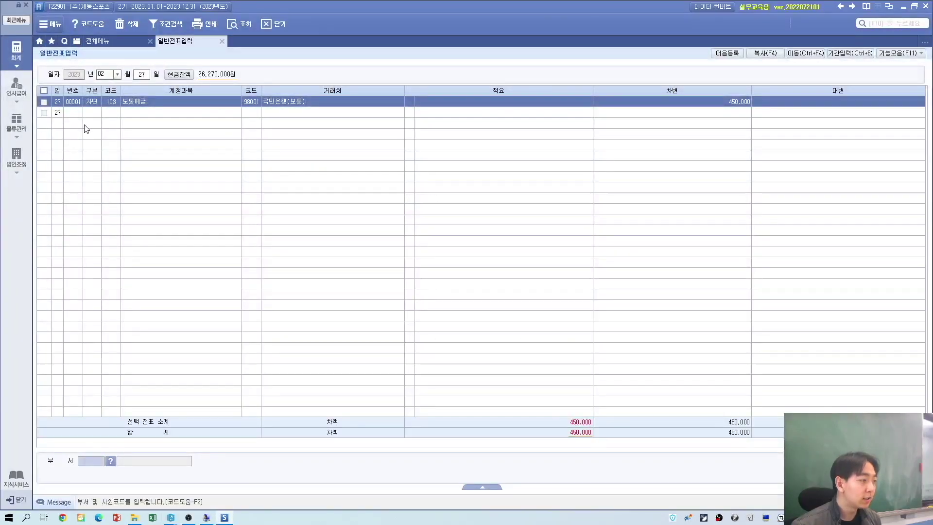
{"action": "key", "text": "Return"}
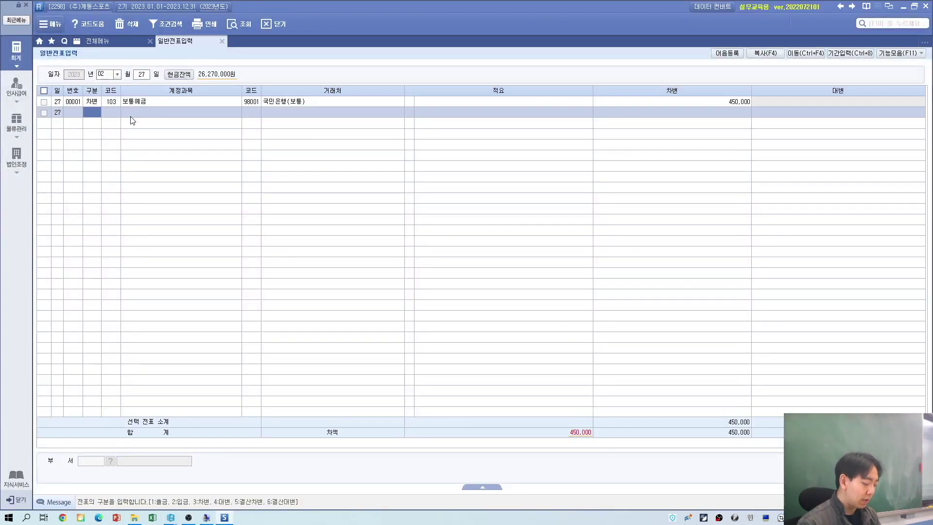
Step: Add a credit line for account 107 당기손익-공정가치측정금융자산
{"action": "type", "text": "4"}
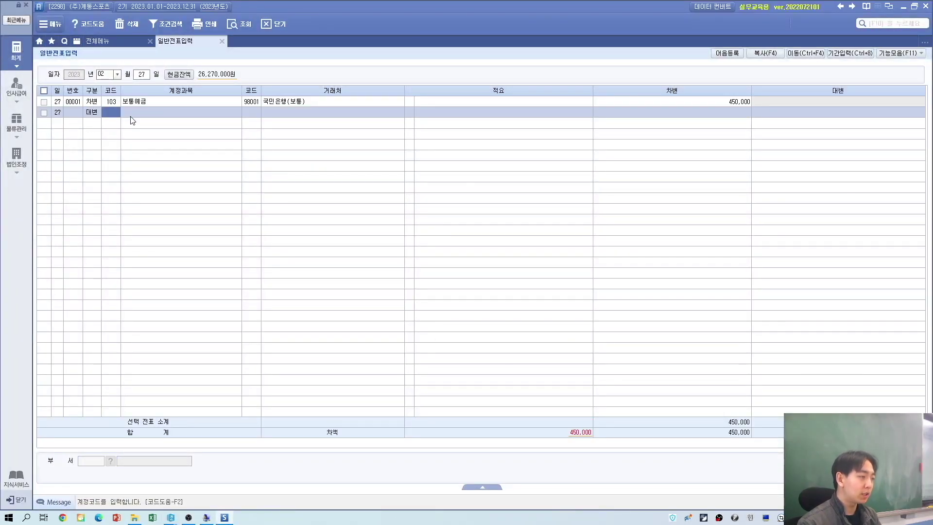
{"action": "key", "text": "alt+Tab"}
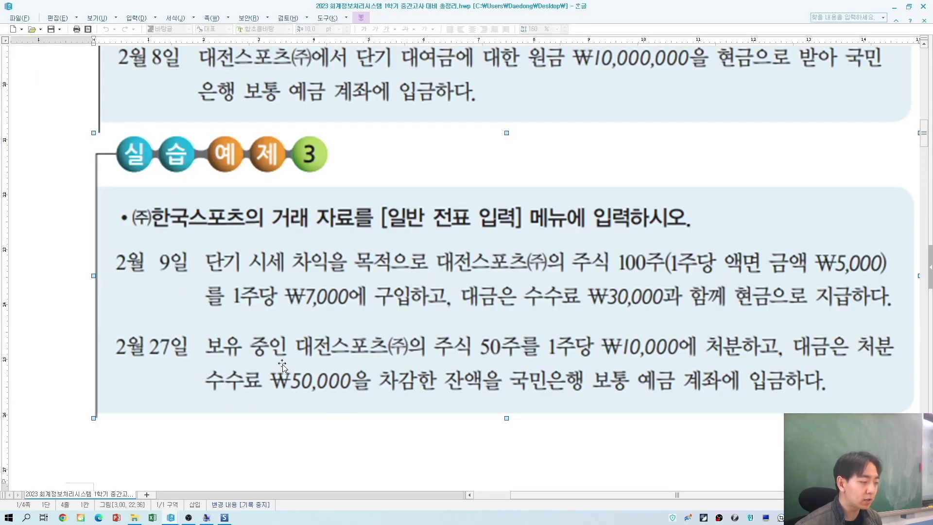
{"action": "key", "text": "alt+Tab"}
{"action": "type", "text": "보"}
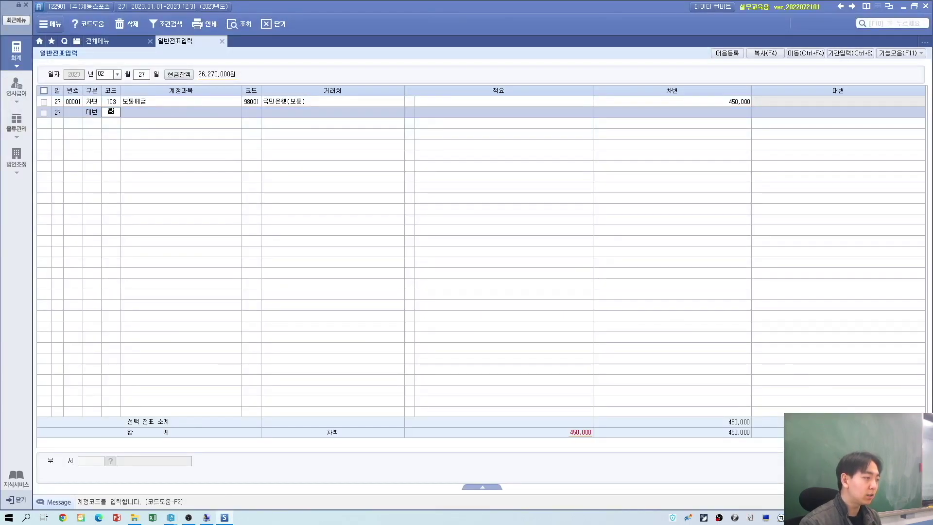
{"action": "key", "text": "Return"}
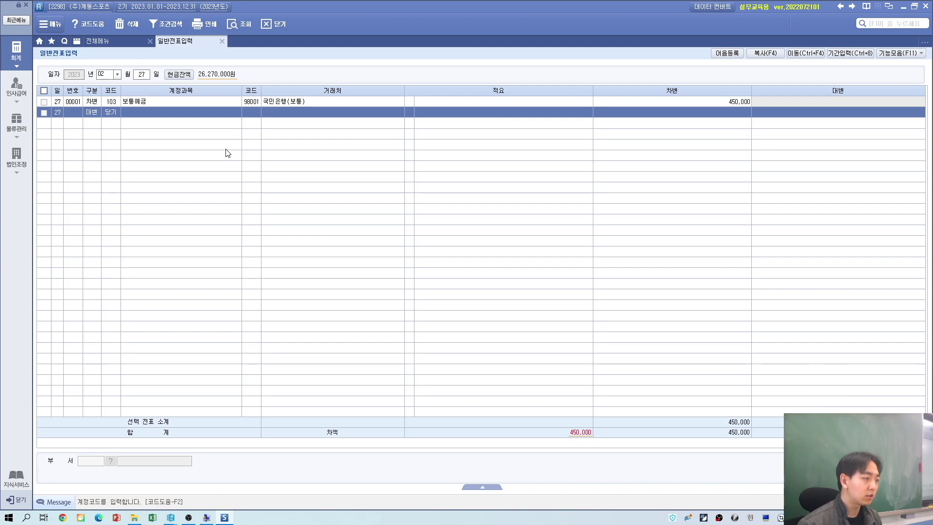
{"action": "key", "text": "Return"}
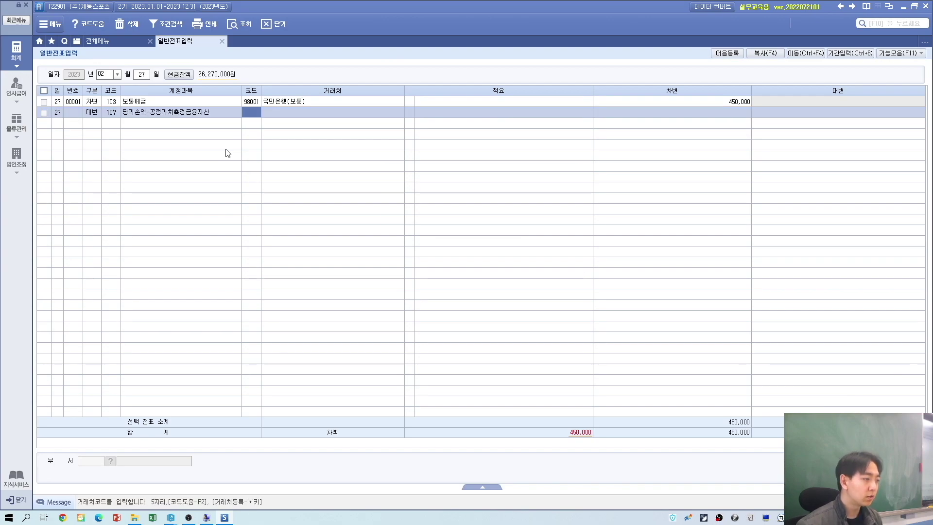
{"action": "key", "text": "alt+Tab"}
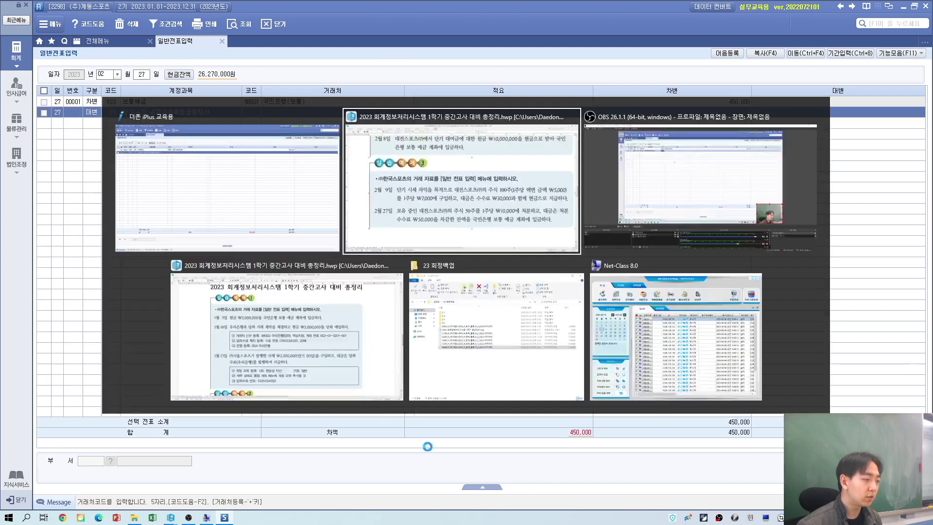
{"action": "key", "text": "alt+Tab"}
Step: Give the credit line partner 03001 대전스포츠(주) and a 350,000 credit amount
{"action": "type", "text": "03001"}
{"action": "key", "text": "Return"}
{"action": "key", "text": "Return"}
{"action": "key", "text": "Return"}
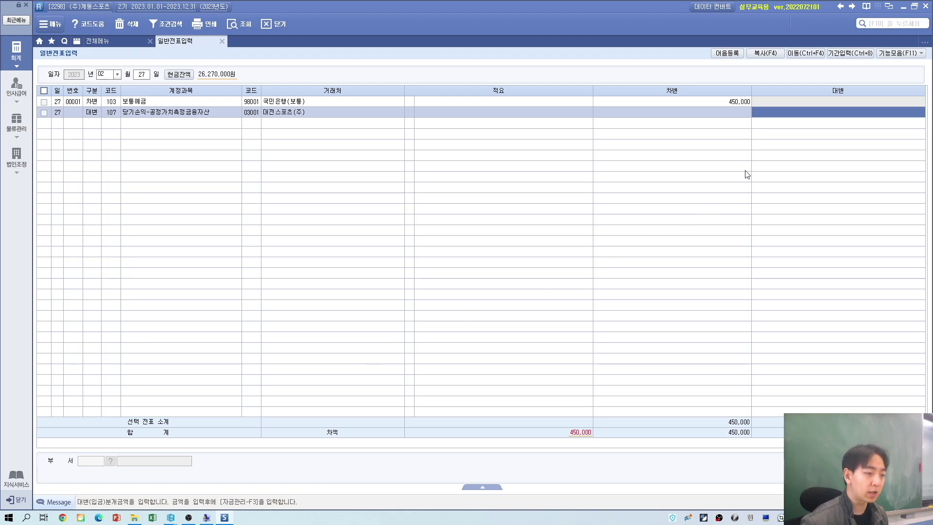
{"action": "key", "text": "alt+Tab"}
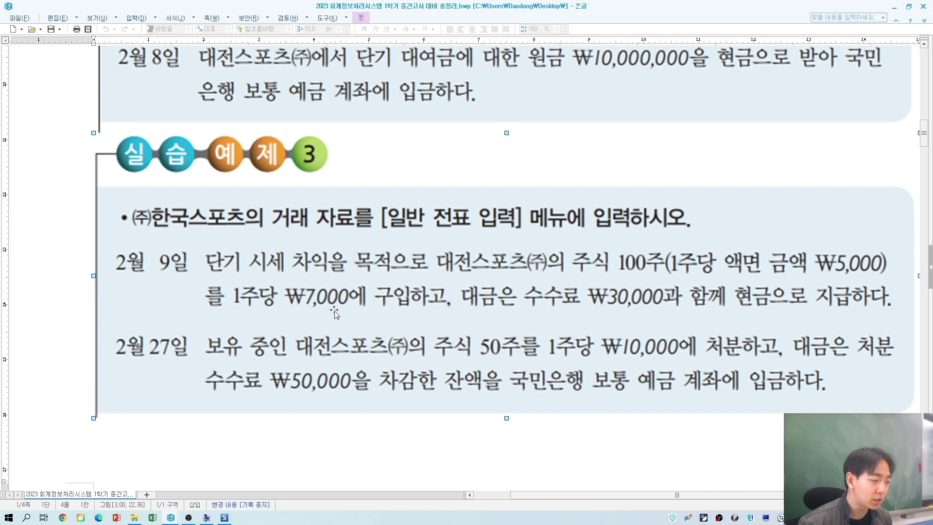
{"action": "key", "text": "alt+Tab"}
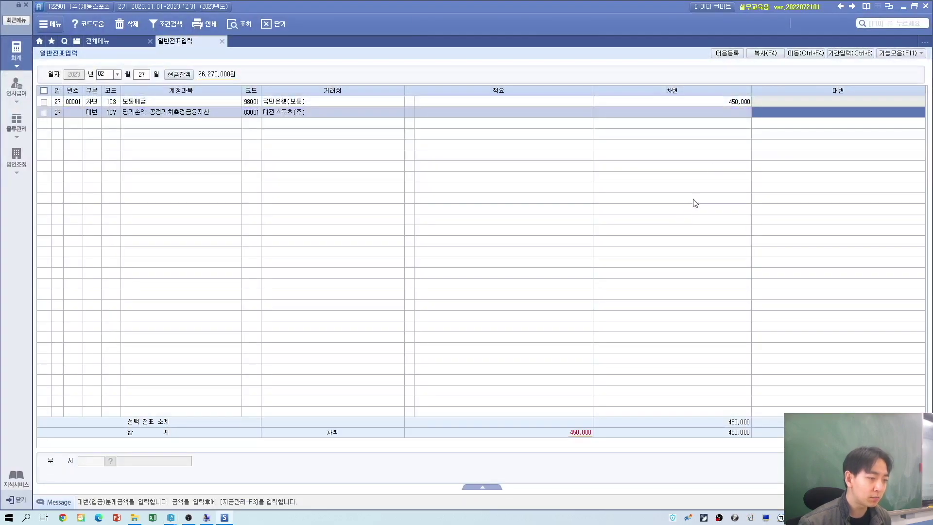
{"action": "type", "text": "350"}
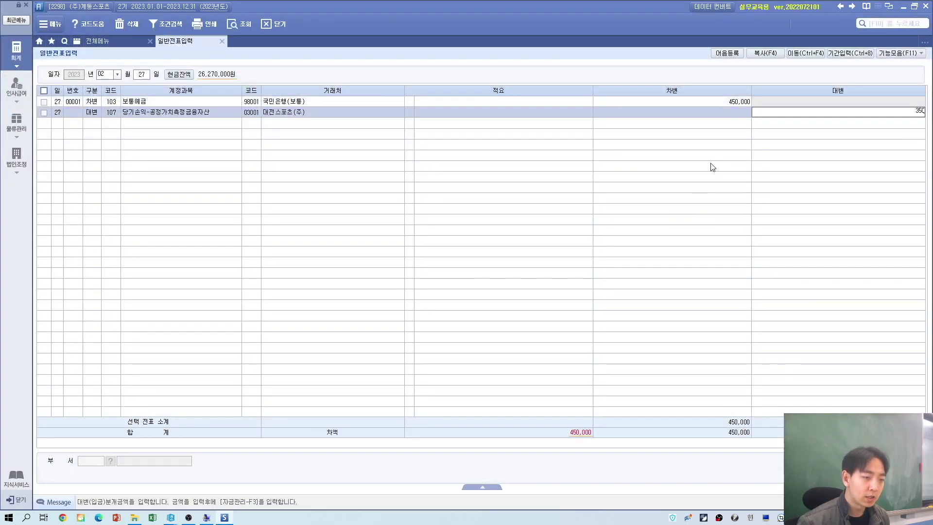
{"action": "left_click", "coordinate": [701, 99]}
{"action": "left_click", "coordinate": [92, 126]}
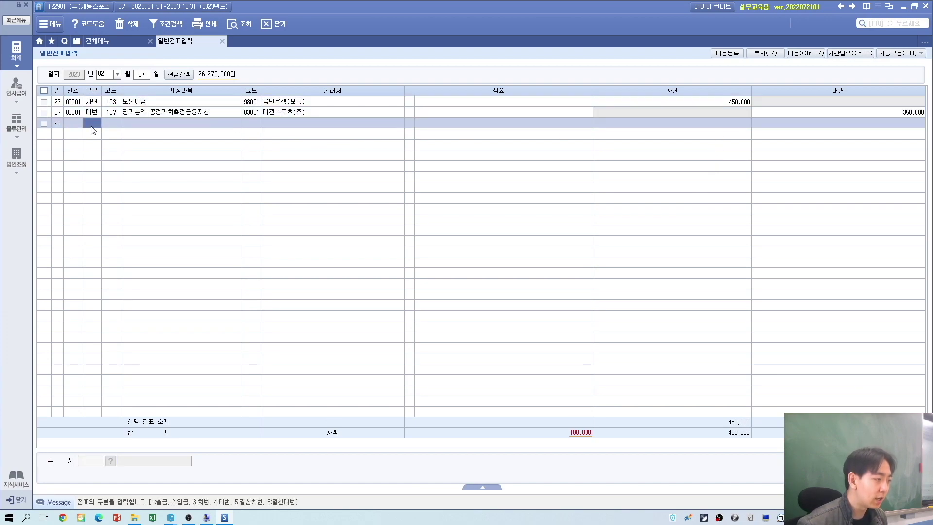
Step: Add a credit line with account 906 당기손익-공정가치측정금융자산처분이익, found by filtering 당기 and 이익
{"action": "type", "text": "4"}
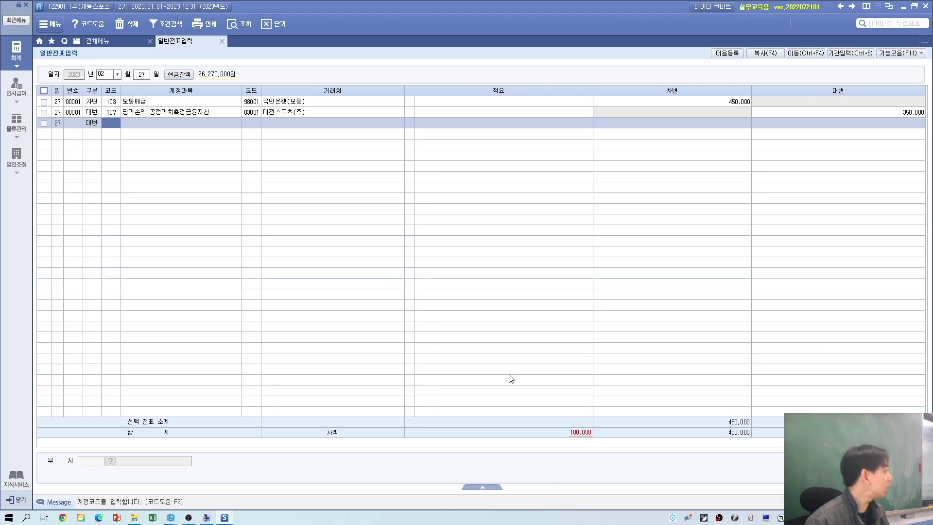
{"action": "type", "text": "당기"}
{"action": "key", "text": "Return"}
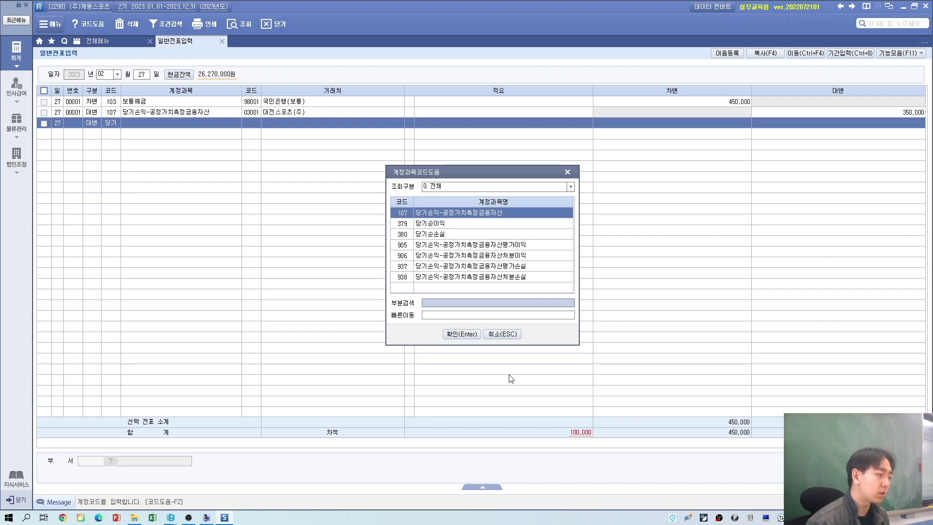
{"action": "type", "text": "이익"}
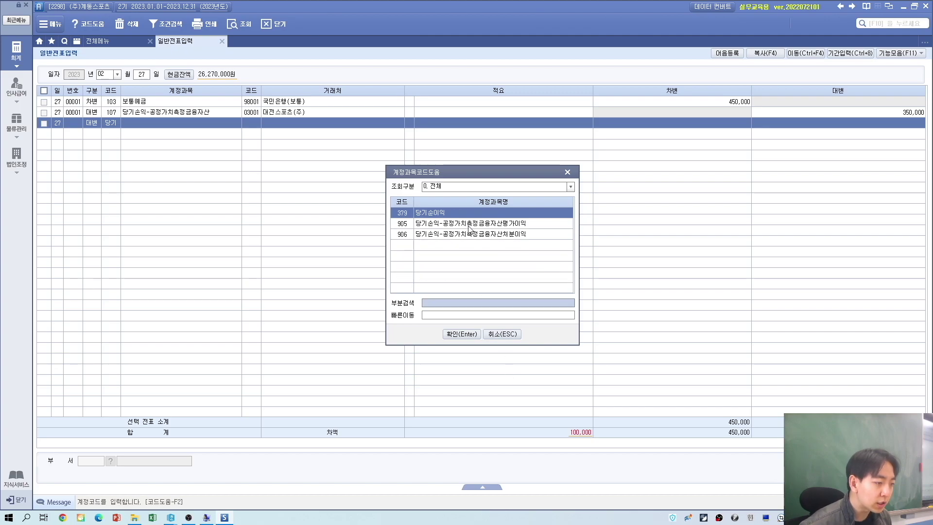
{"action": "left_click", "coordinate": [481, 225]}
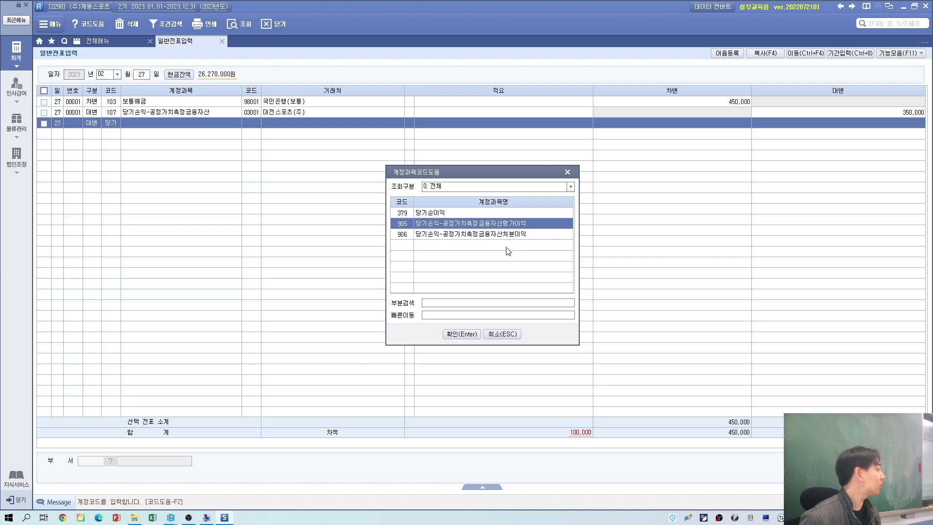
{"action": "left_click", "coordinate": [503, 235]}
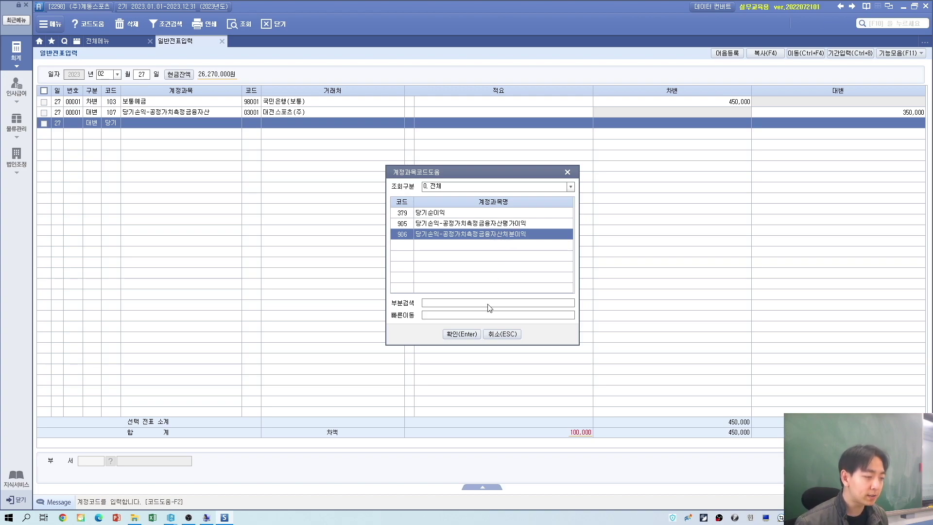
{"action": "left_click", "coordinate": [429, 225]}
{"action": "left_click", "coordinate": [470, 235]}
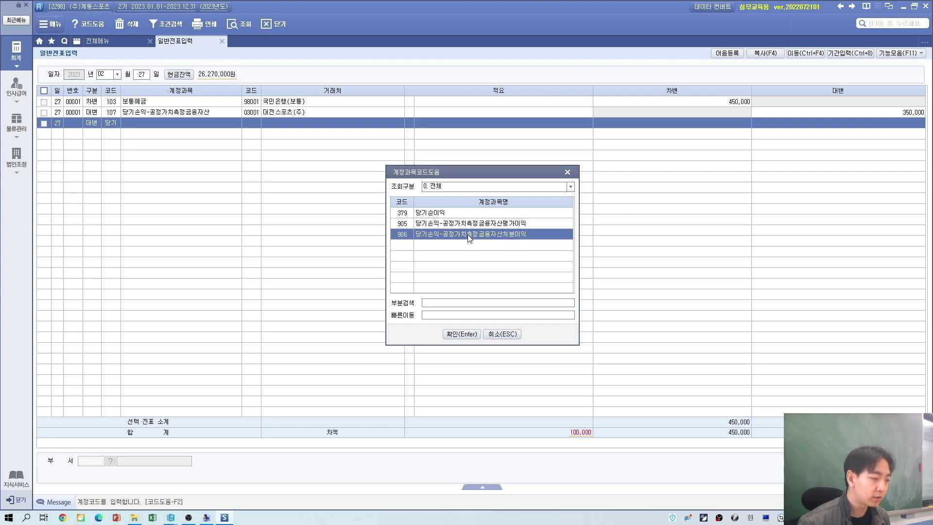
{"action": "left_click", "coordinate": [462, 334]}
Step: Enter 100,000 as the line's credit and check the 350,000 and 100,000 credits
{"action": "left_click", "coordinate": [782, 121]}
{"action": "type", "text": "10000000"}
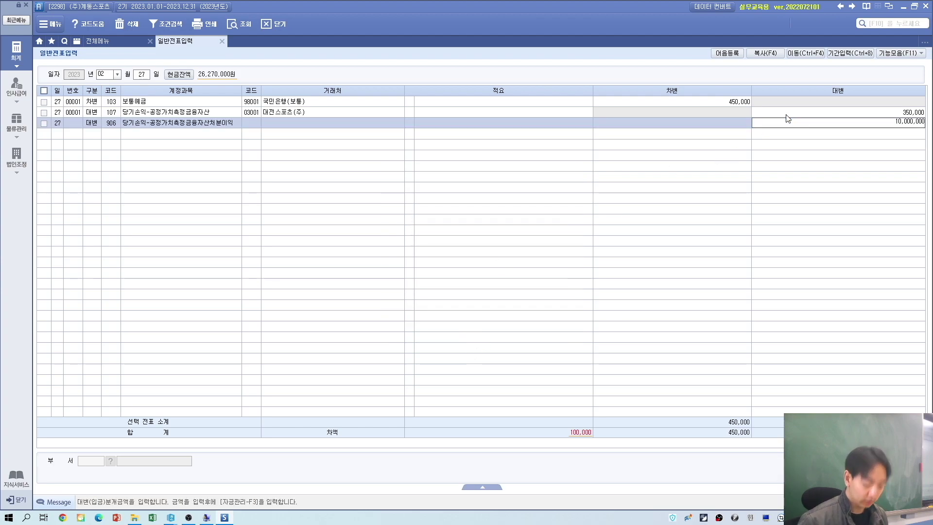
{"action": "key", "text": "Return"}
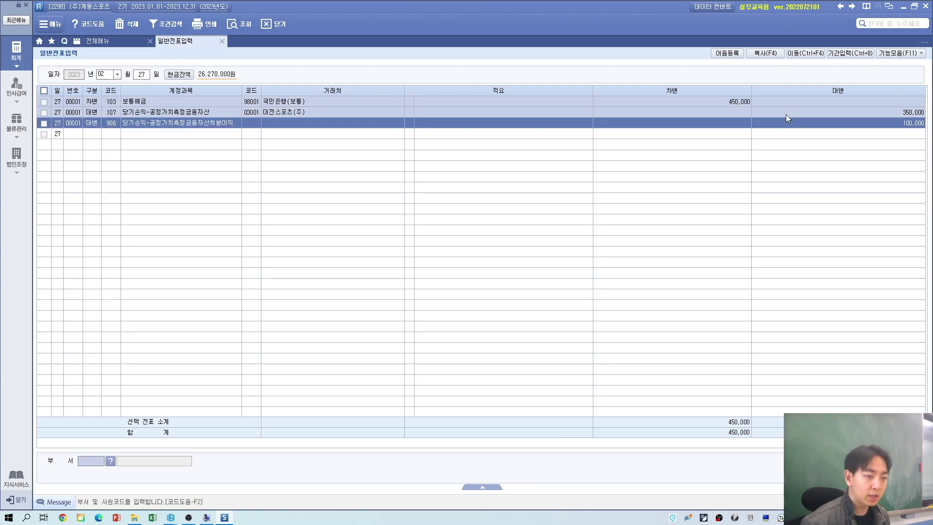
{"action": "left_click", "coordinate": [223, 112]}
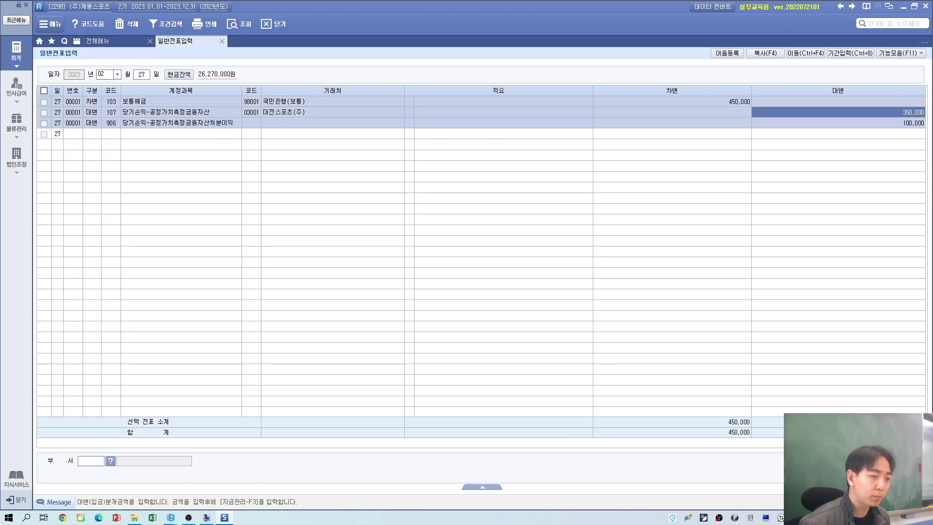
{"action": "left_click", "coordinate": [878, 124]}
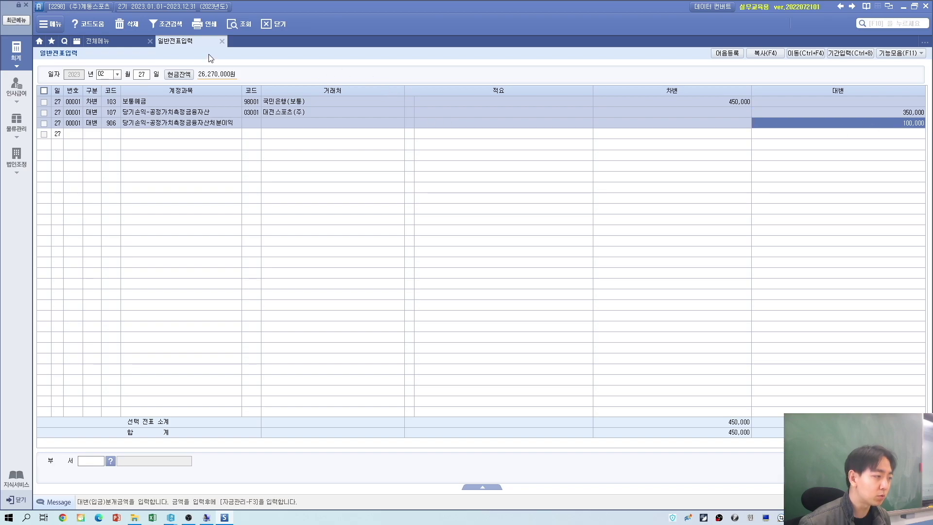
{"action": "key", "text": "alt+Tab"}
Step: Scroll the workbook to 실습예제 4 showing the 4월 2일 and 4월 5일 receivable-collection tasks
{"action": "scroll", "coordinate": [592, 307], "scroll_direction": "down", "scroll_amount": 5}
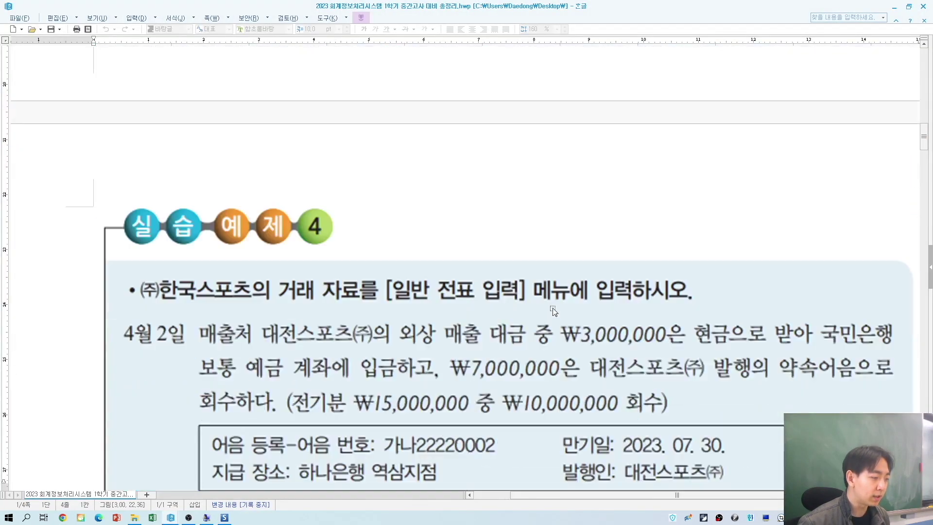
{"action": "scroll", "coordinate": [555, 312], "scroll_direction": "down", "scroll_amount": 2}
{"action": "left_click", "coordinate": [332, 418]}
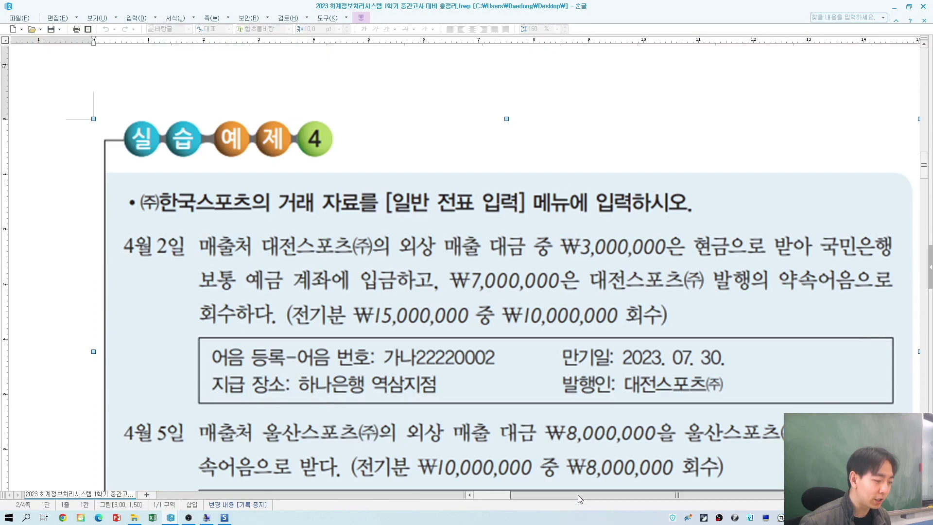
{"action": "left_click_drag", "start_coordinate": [578, 495], "coordinate": [600, 494]}
{"action": "scroll", "coordinate": [573, 437], "scroll_direction": "down", "scroll_amount": 3}
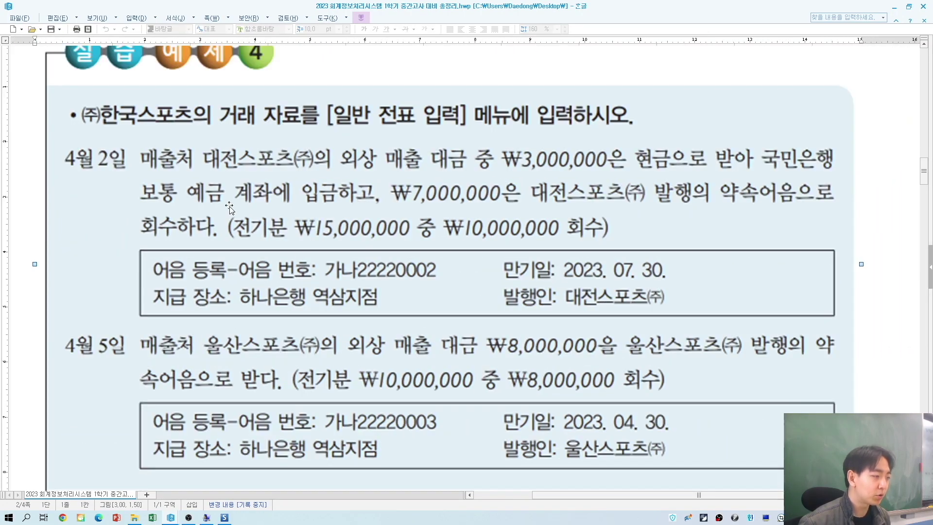
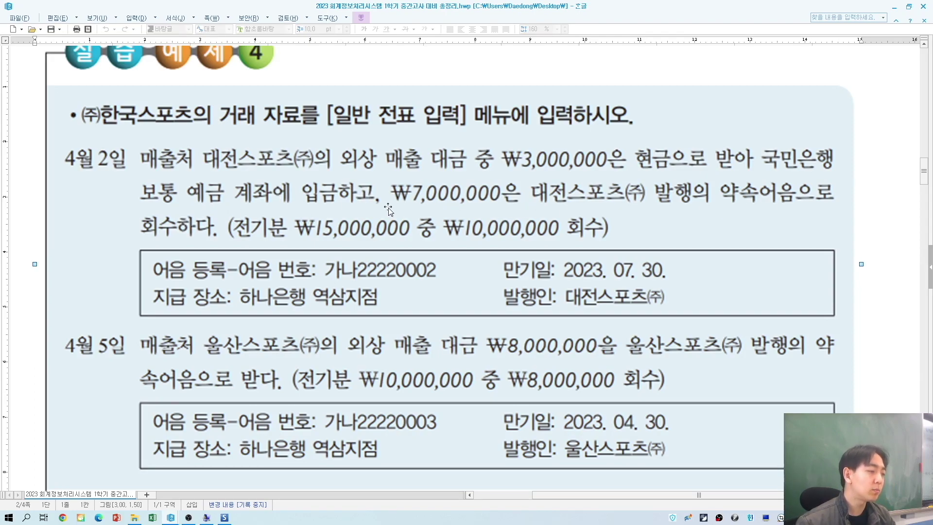
Step: Switch back to sPLUS's 일반전표입력, which shows the balanced 27 February voucher
{"action": "key", "text": "alt+Tab"}
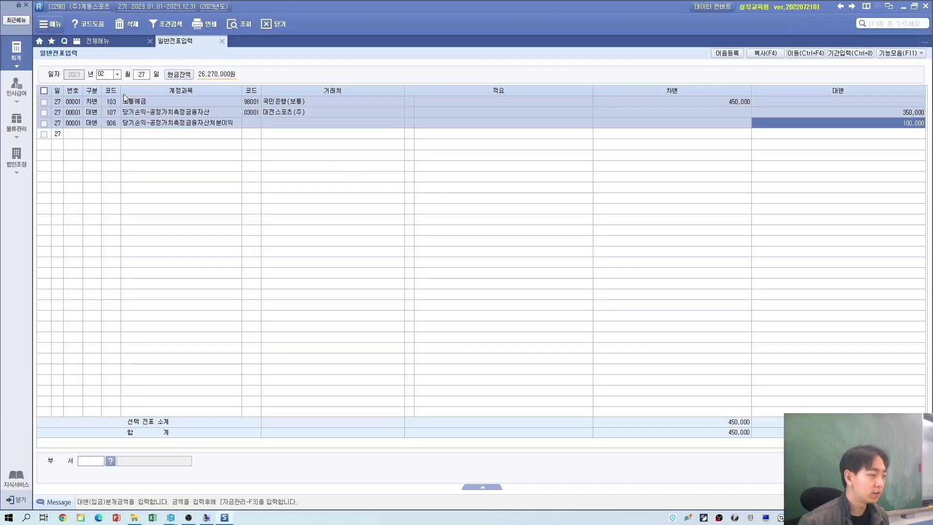
Step: Start an April 2 voucher debiting 103 보통예금 3,000,000 with partner 98001
{"action": "key", "text": "alt+Tab"}
{"action": "key", "text": "alt+Tab"}
{"action": "type", "text": "04"}
{"action": "key", "text": "Return"}
{"action": "type", "text": "02"}
{"action": "key", "text": "Return"}
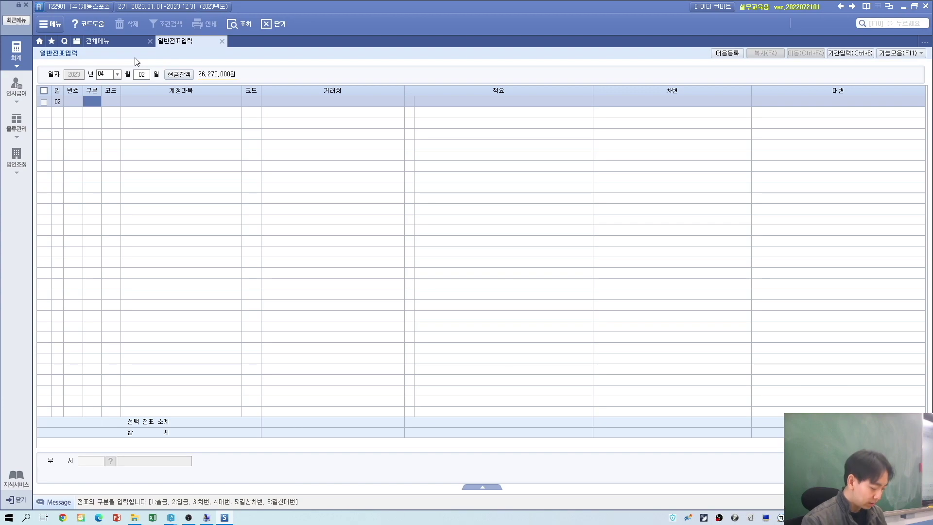
{"action": "type", "text": "3"}
{"action": "key", "text": "Return"}
{"action": "type", "text": "보통"}
{"action": "key", "text": "Return"}
{"action": "key", "text": "Return"}
{"action": "type", "text": "98001"}
{"action": "key", "text": "Return"}
{"action": "key", "text": "Return"}
{"action": "key", "text": "Return"}
{"action": "type", "text": "3,0"}
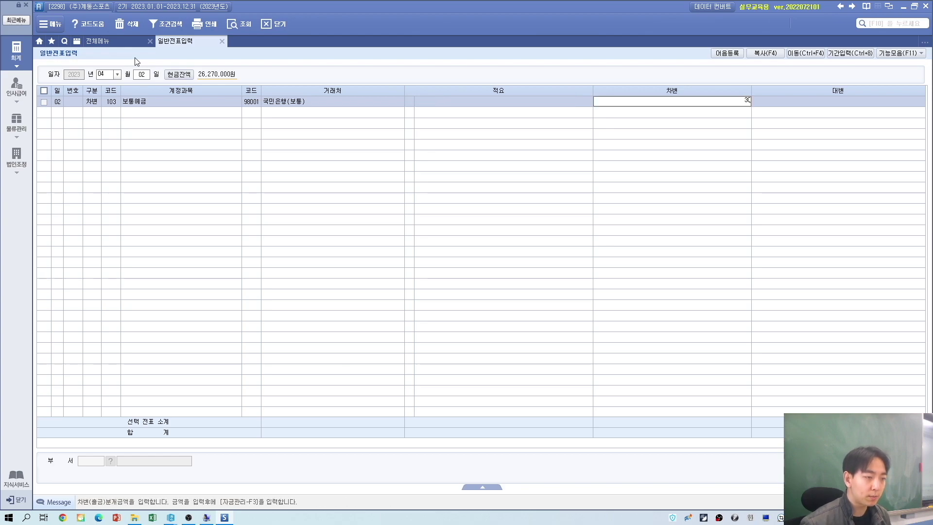
{"action": "type", "text": "00,000"}
{"action": "key", "text": "Return"}
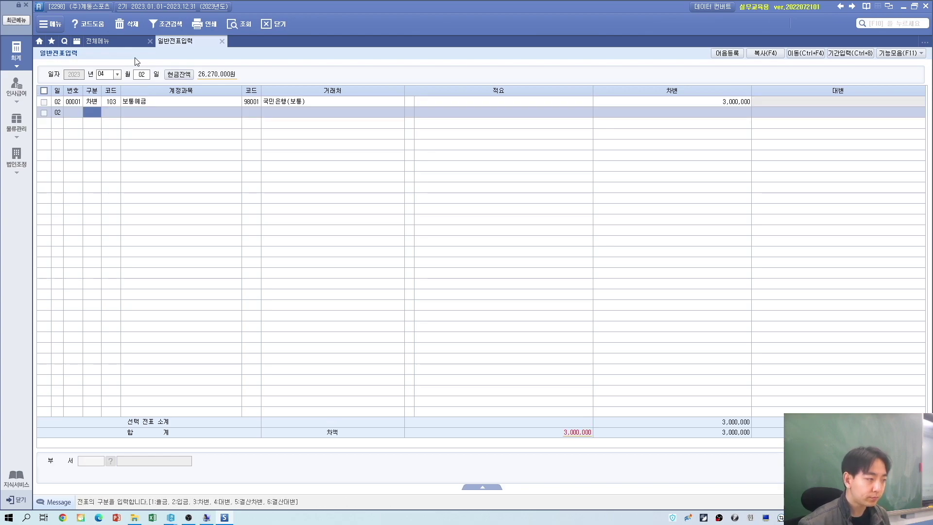
Step: Add a debit line of 110 받을어음 7,000,000 from partner 03001 대전스포츠(주)
{"action": "type", "text": "3"}
{"action": "key", "text": "Return"}
{"action": "type", "text": "받을"}
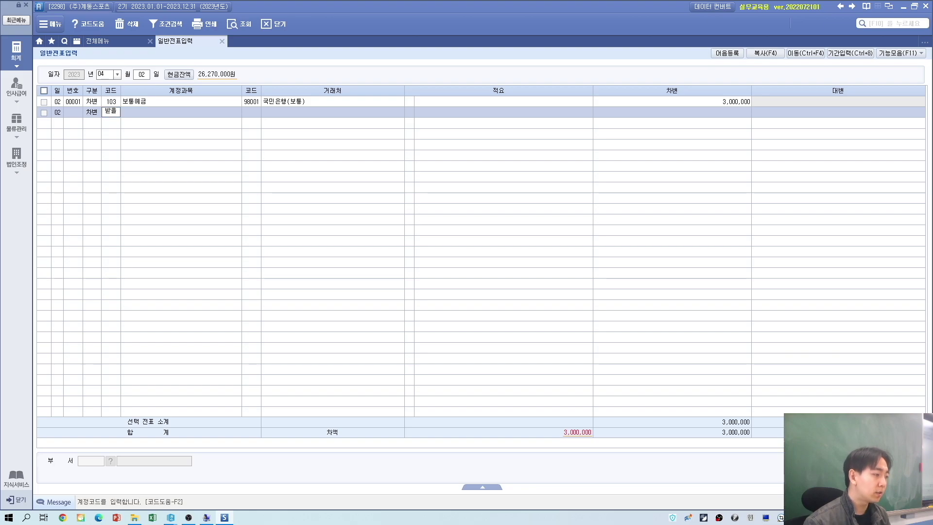
{"action": "key", "text": "Return"}
{"action": "key", "text": "Return"}
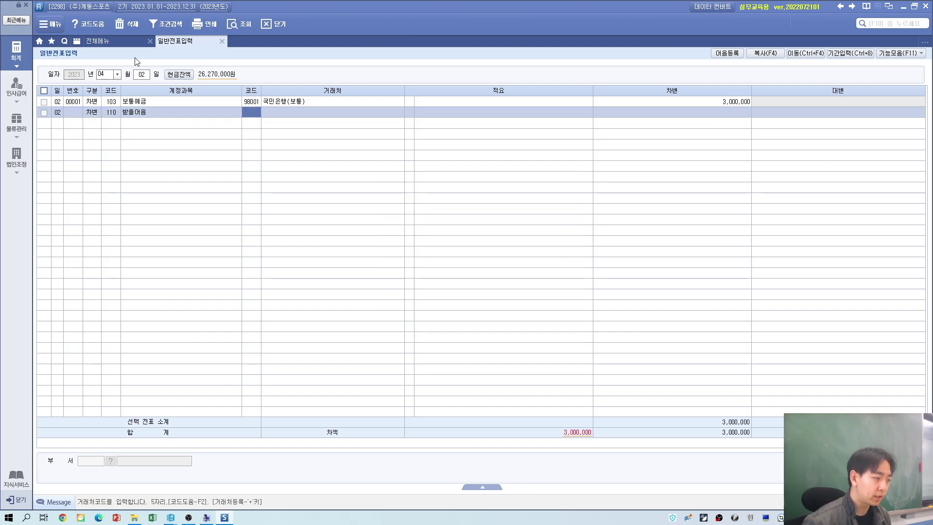
{"action": "key", "text": "alt+Tab"}
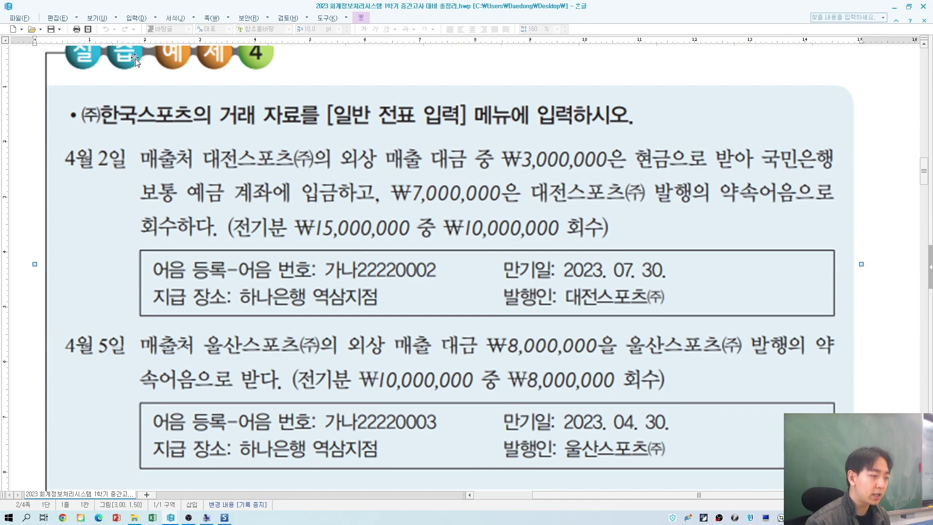
{"action": "key", "text": "alt+Tab"}
{"action": "type", "text": "03001"}
{"action": "key", "text": "Return"}
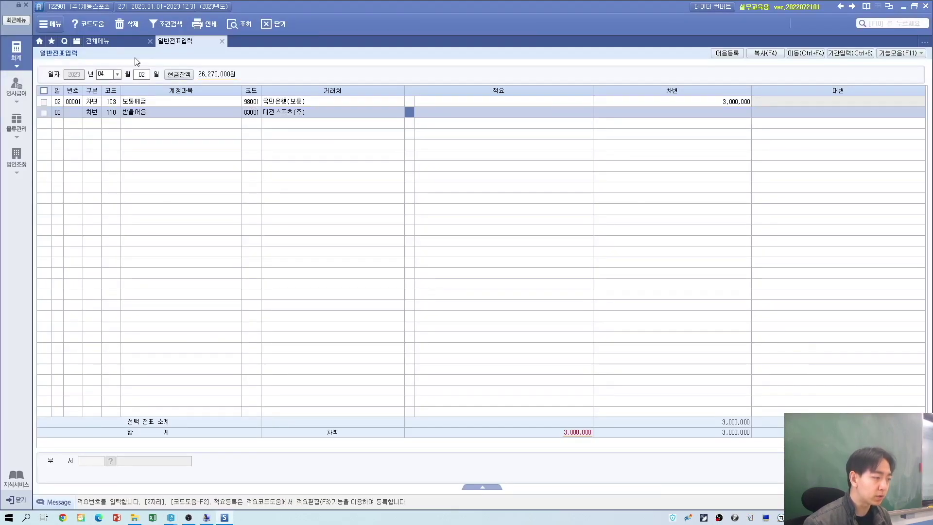
{"action": "key", "text": "Return"}
{"action": "type", "text": "7000000"}
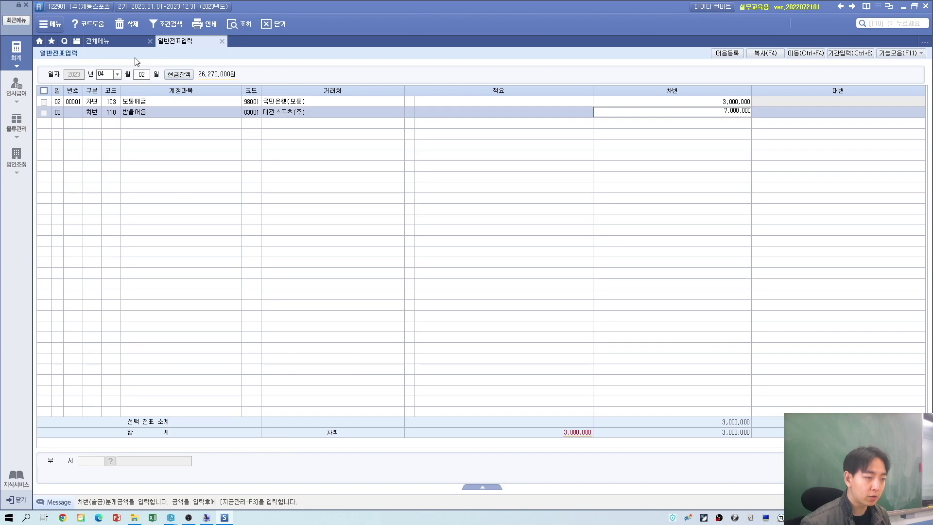
{"action": "key", "text": "Return"}
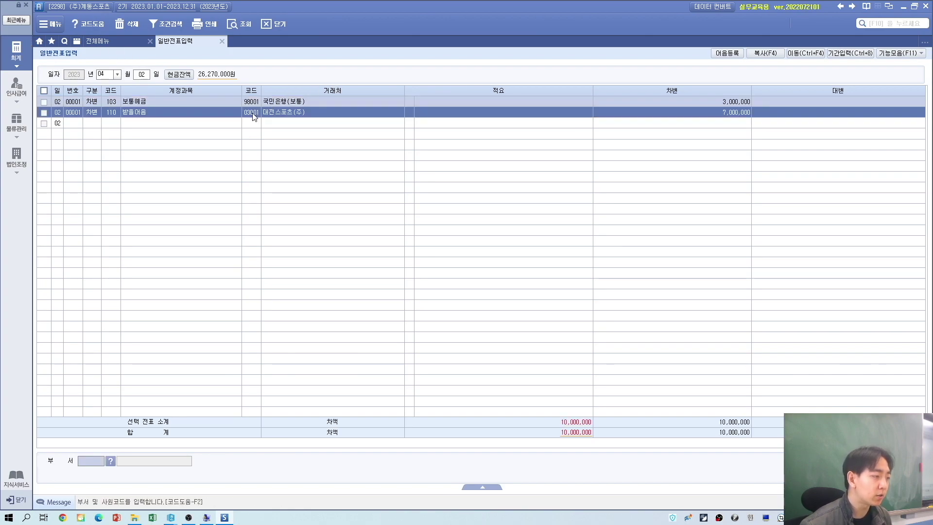
{"action": "left_click", "coordinate": [253, 115]}
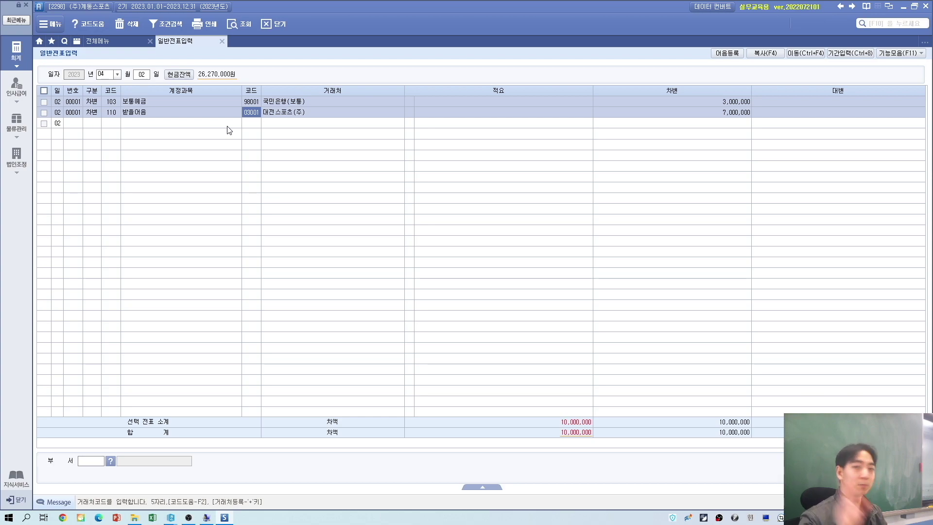
Step: Open the note details and enter note number 가나22220002, issued 2023-04-02
{"action": "key", "text": "Return"}
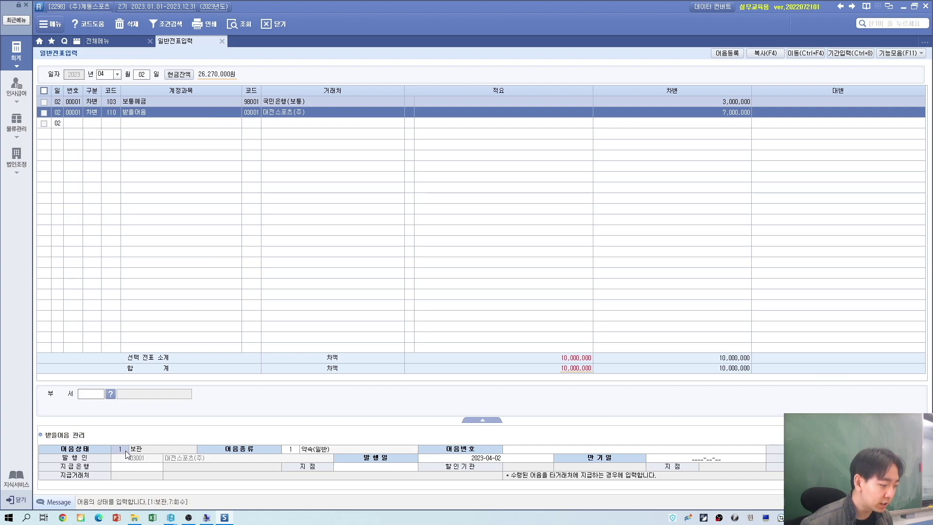
{"action": "left_click", "coordinate": [293, 450]}
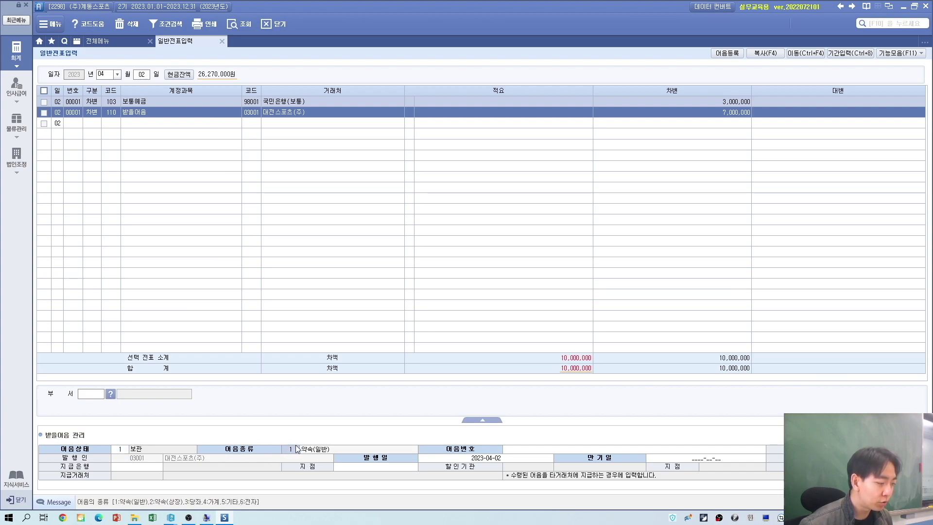
{"action": "left_click", "coordinate": [538, 448]}
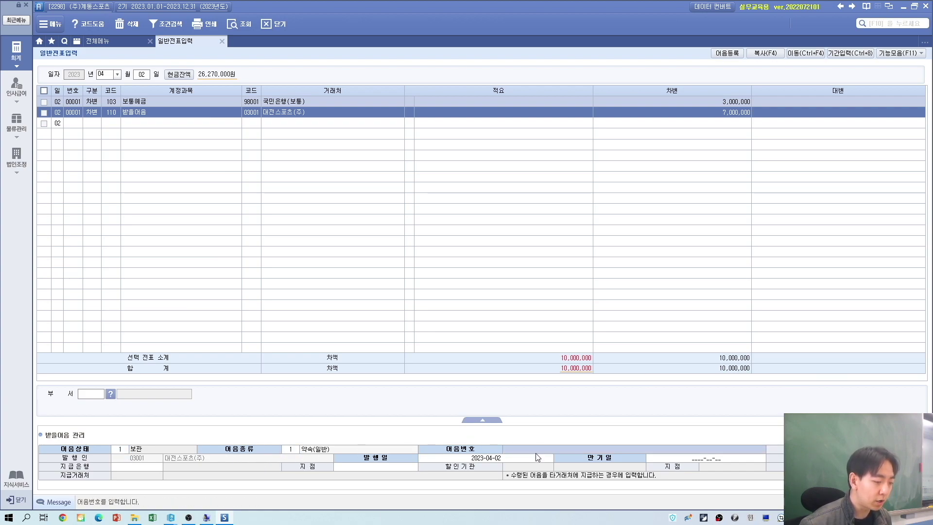
{"action": "key", "text": "alt+Tab"}
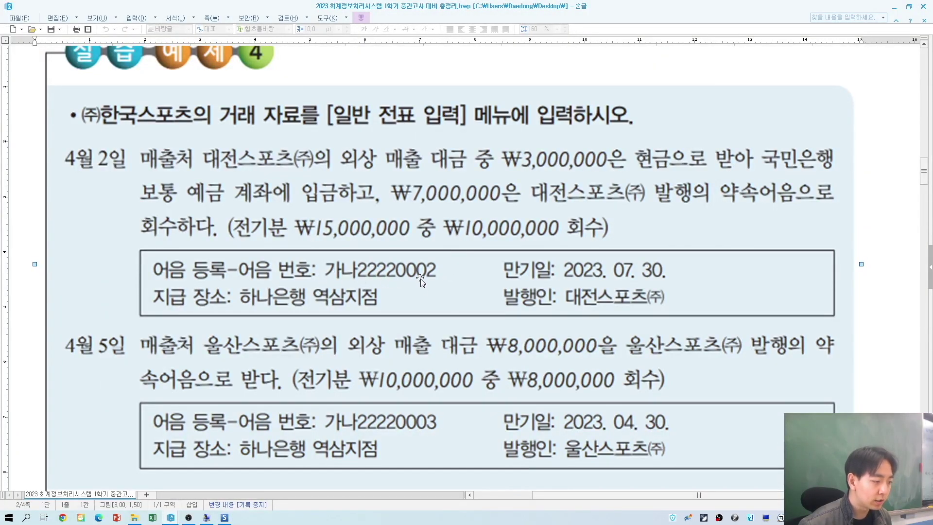
{"action": "key", "text": "alt+Tab"}
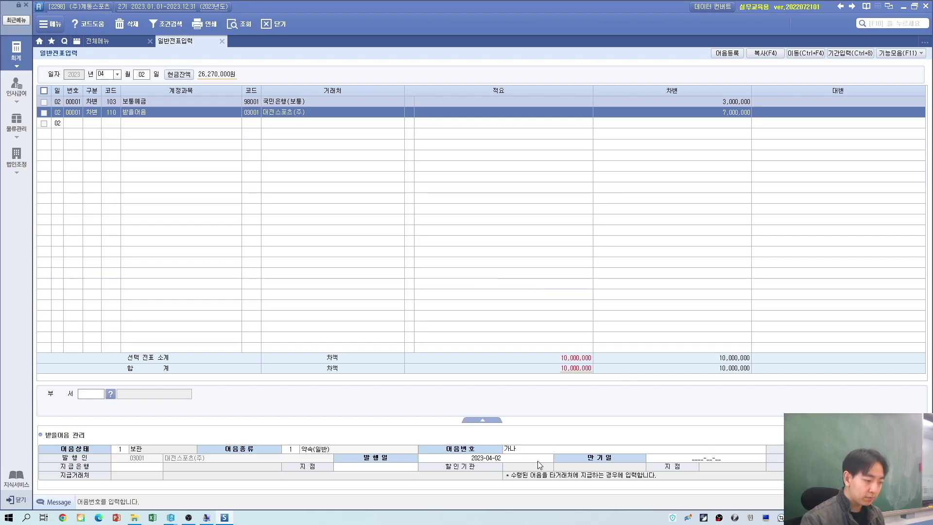
{"action": "key", "text": "alt+Tab"}
{"action": "key", "text": "alt+Tab"}
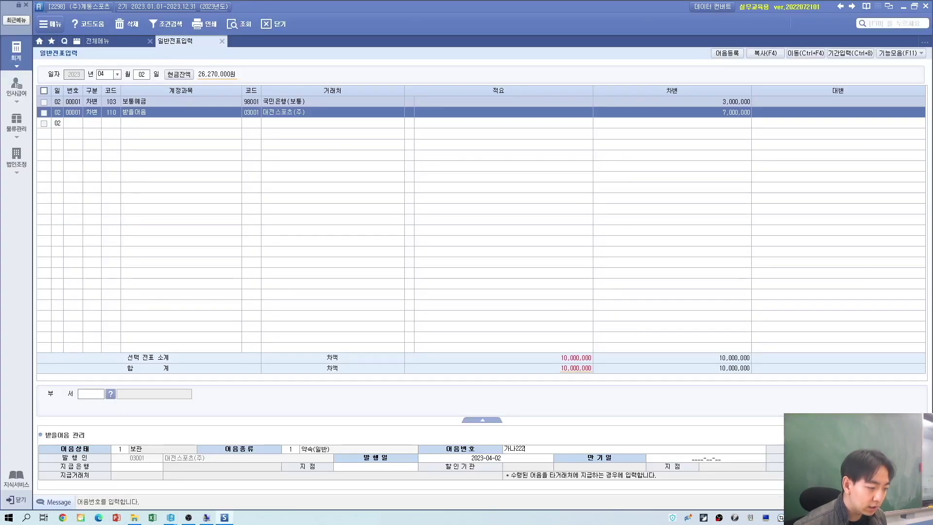
{"action": "key", "text": "alt+Tab"}
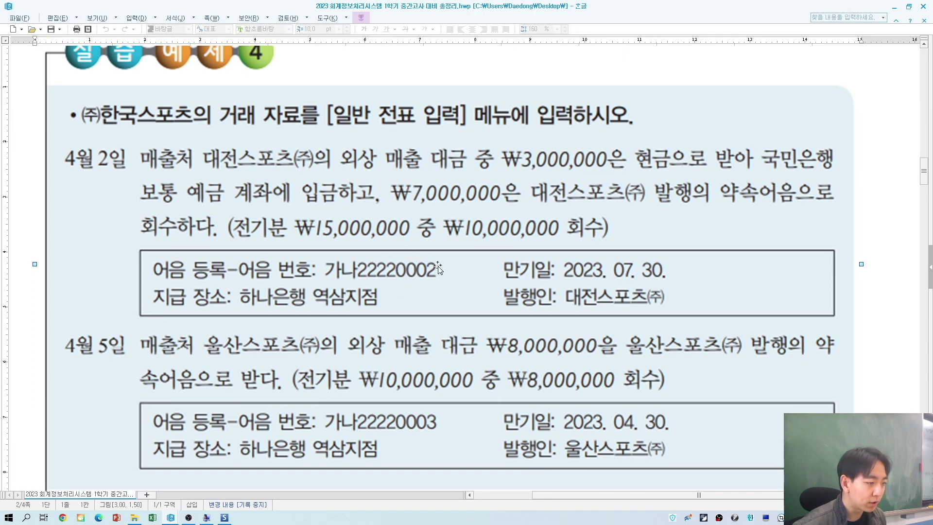
{"action": "key", "text": "alt+Tab"}
{"action": "type", "text": "00"}
{"action": "key", "text": "Return"}
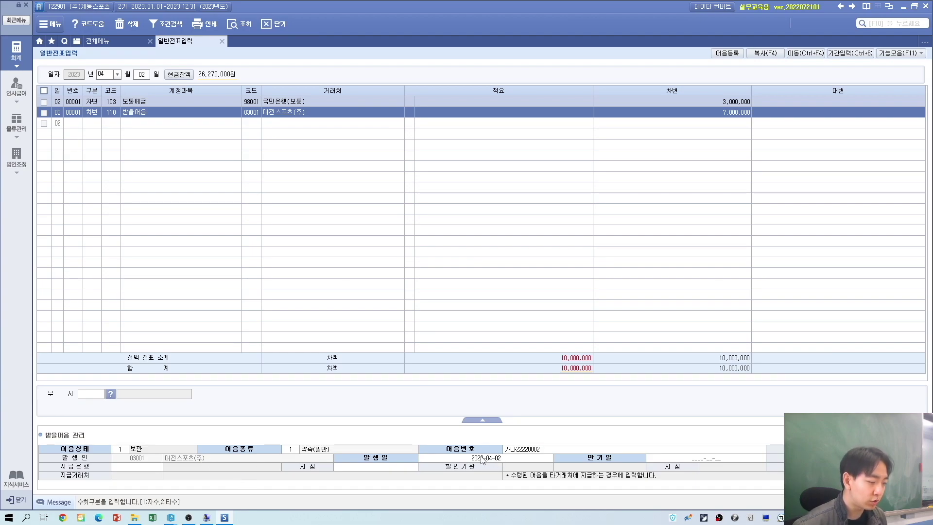
{"action": "key", "text": "Return"}
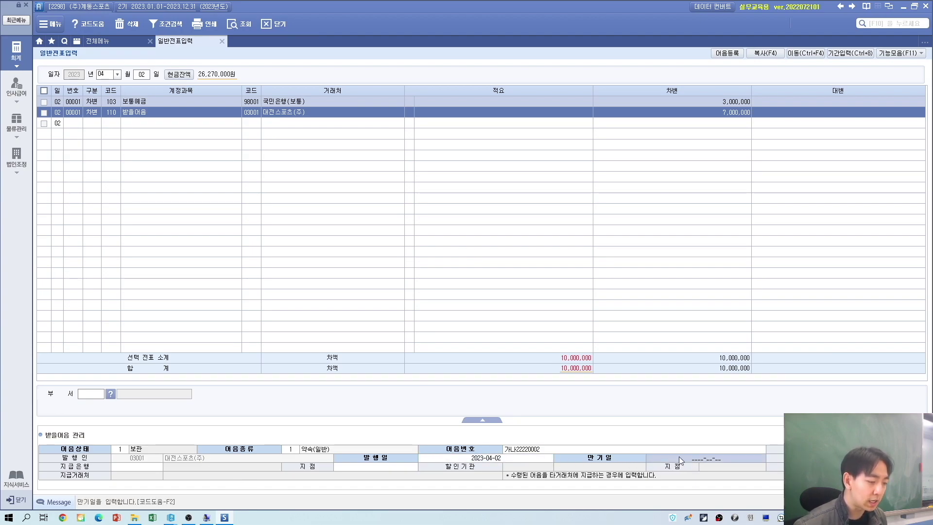
Step: Set the note's maturity to 2023-07-30 and paying bank 002 하나은행, branch 역삼
{"action": "key", "text": "alt+Tab"}
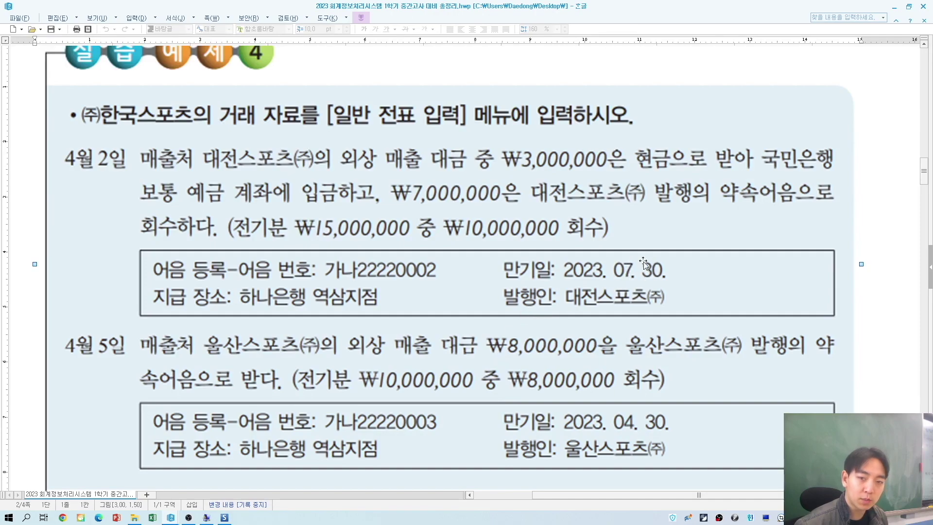
{"action": "key", "text": "alt+Tab"}
{"action": "type", "text": "2023-07"}
{"action": "key", "text": "alt+Tab"}
{"action": "key", "text": "alt+Tab"}
{"action": "type", "text": "30"}
{"action": "key", "text": "Return"}
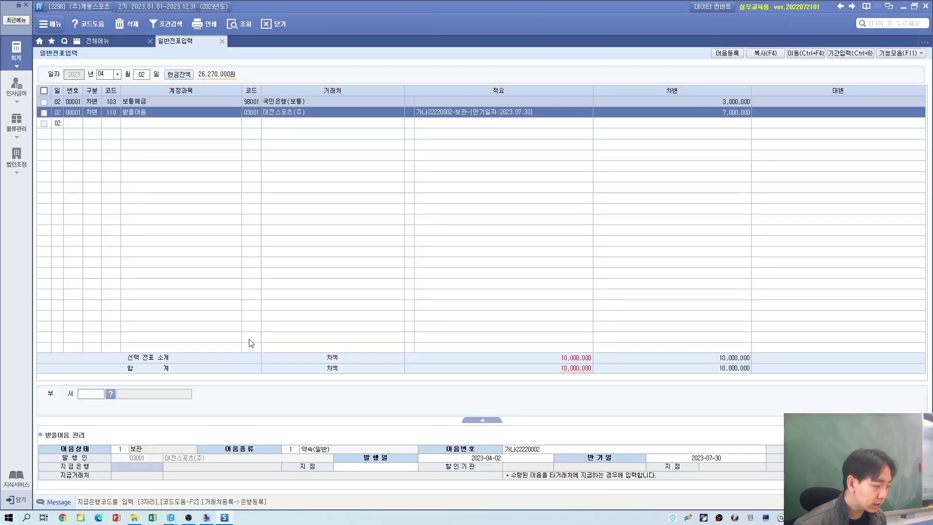
{"action": "key", "text": "alt+Tab"}
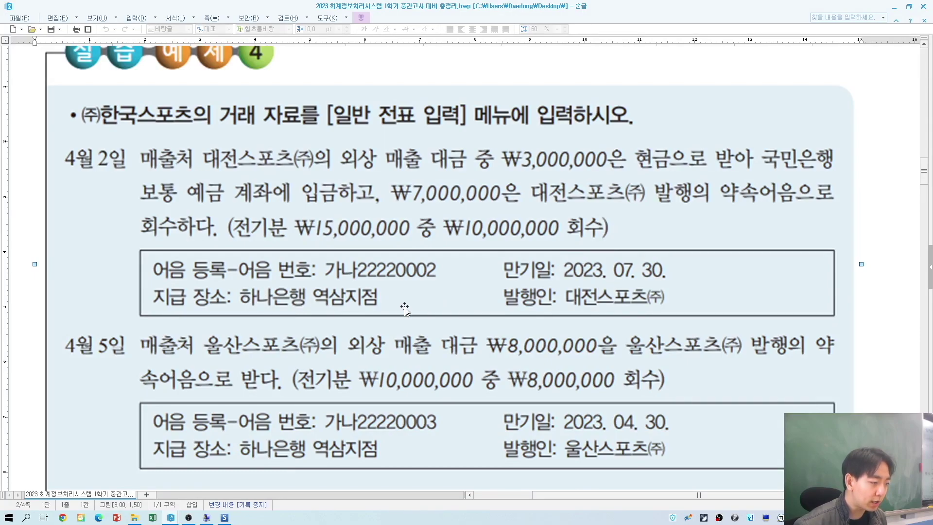
{"action": "key", "text": "alt+Tab"}
{"action": "key", "text": "F2"}
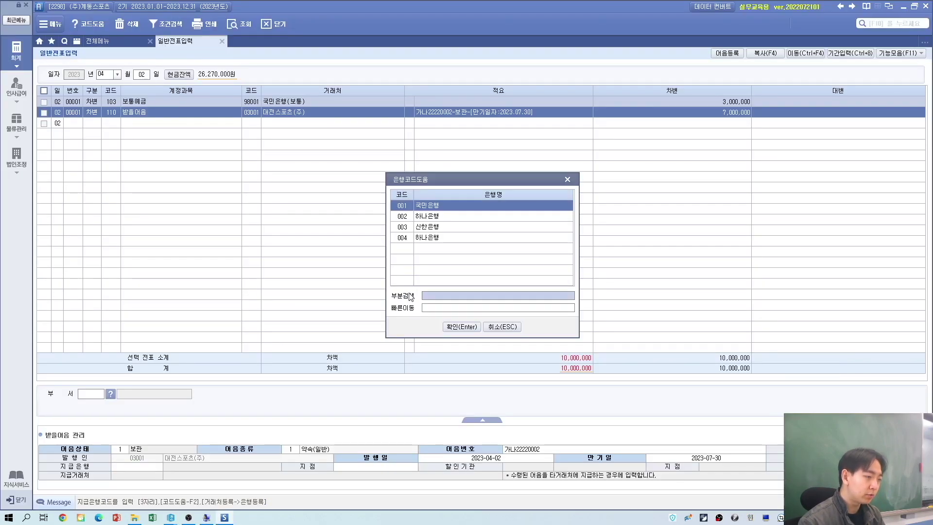
{"action": "key", "text": "Down"}
{"action": "key", "text": "Return"}
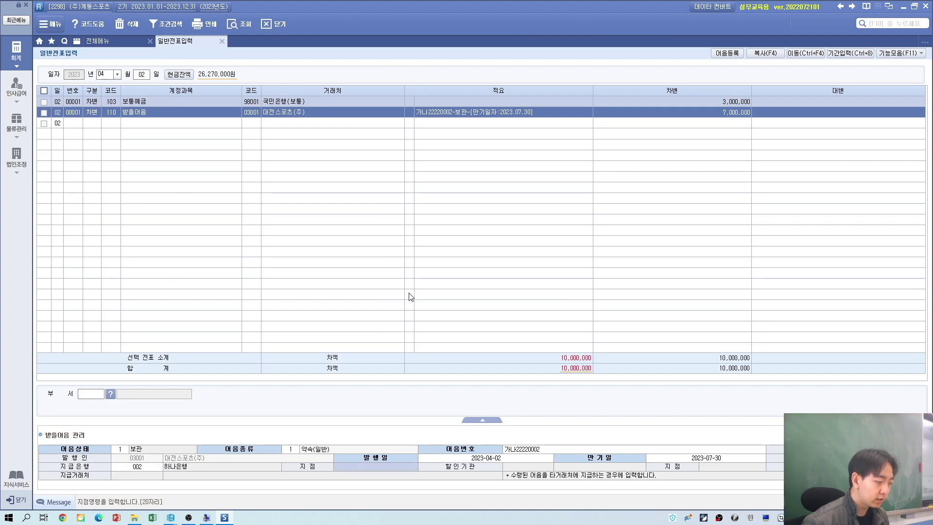
{"action": "type", "text": "역삼"}
{"action": "key", "text": "Return"}
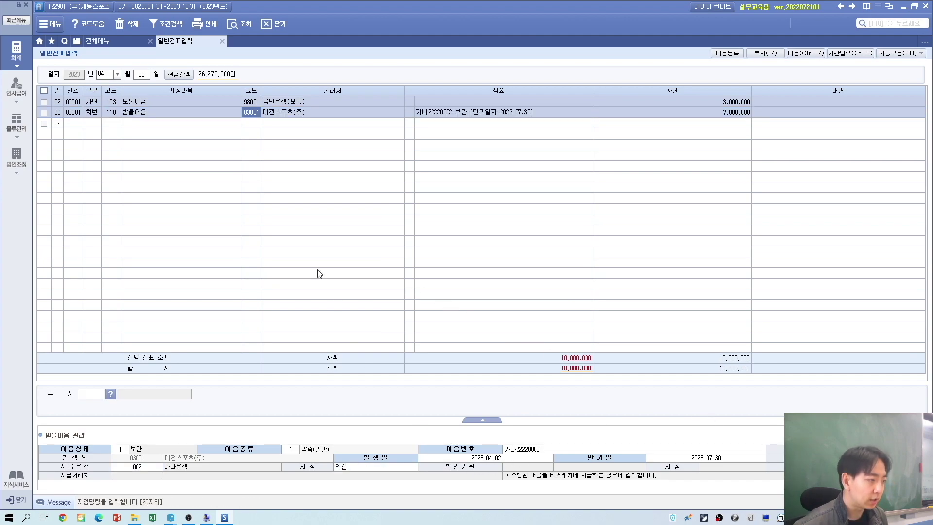
{"action": "left_click", "coordinate": [432, 115]}
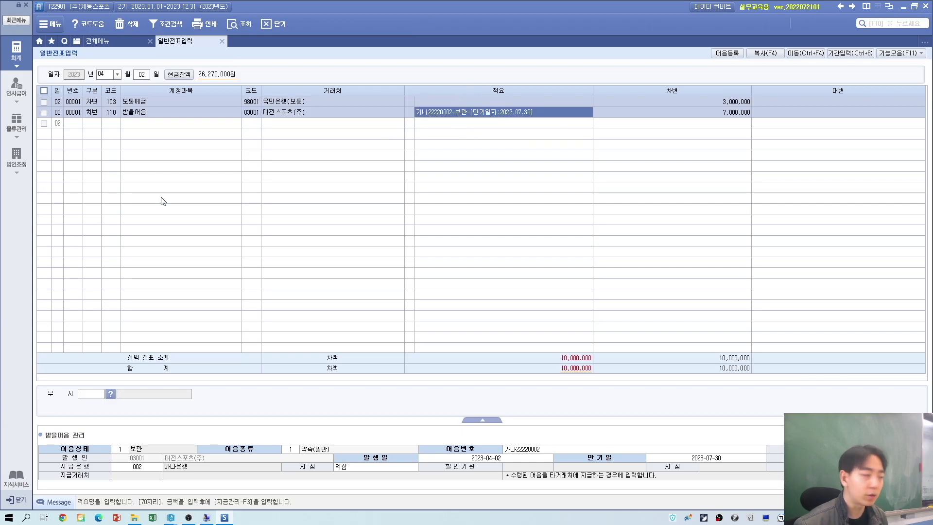
{"action": "key", "text": "alt+Tab"}
{"action": "scroll", "coordinate": [273, 431], "scroll_direction": "down", "scroll_amount": 3}
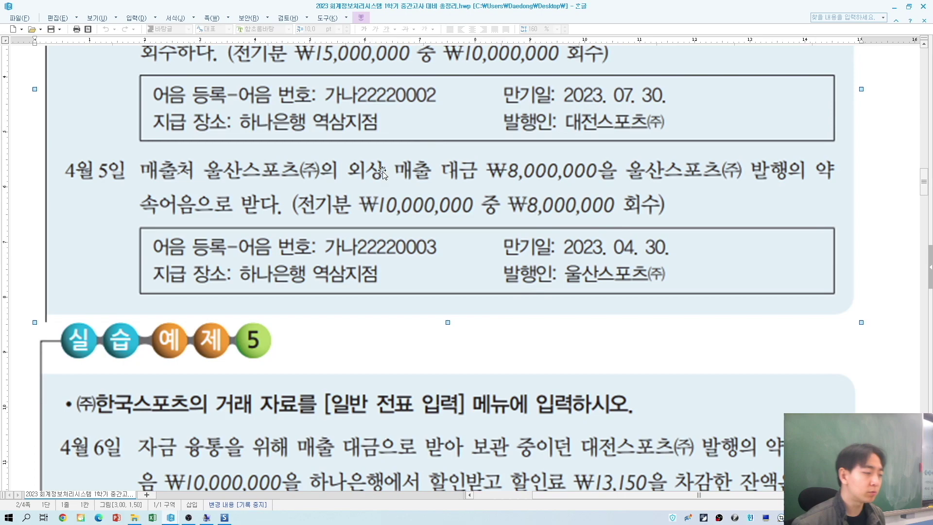
Step: Start an April 5 debit line, changing its account from 108 외상매출금 to 110 받을어음
{"action": "key", "text": "alt+Tab"}
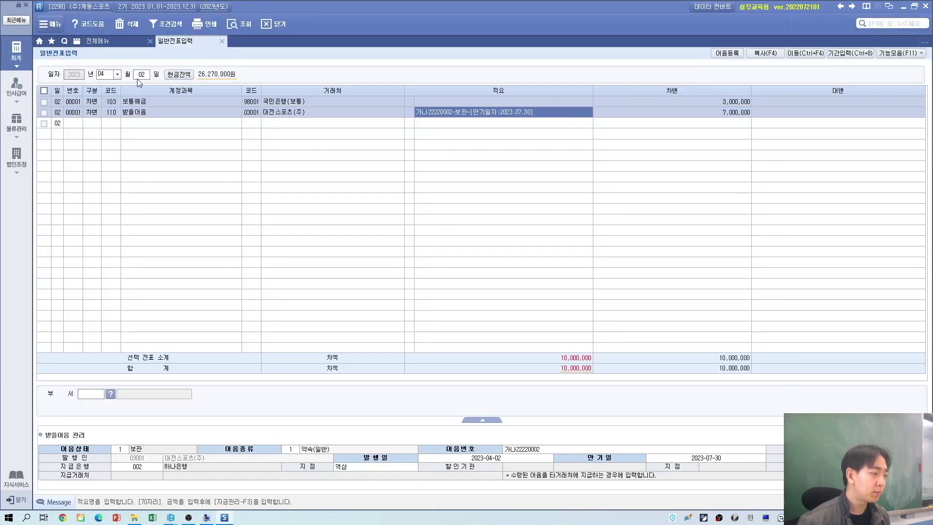
{"action": "left_click", "coordinate": [139, 77]}
{"action": "key", "text": "alt+Tab"}
{"action": "key", "text": "alt+Tab"}
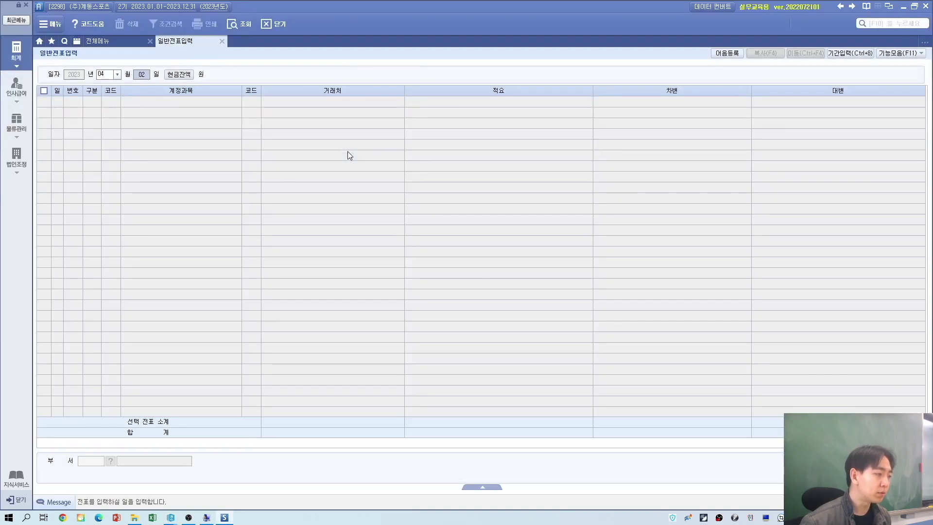
{"action": "type", "text": "05"}
{"action": "key", "text": "Return"}
{"action": "type", "text": "3"}
{"action": "key", "text": "Return"}
{"action": "type", "text": "외상"}
{"action": "key", "text": "Return"}
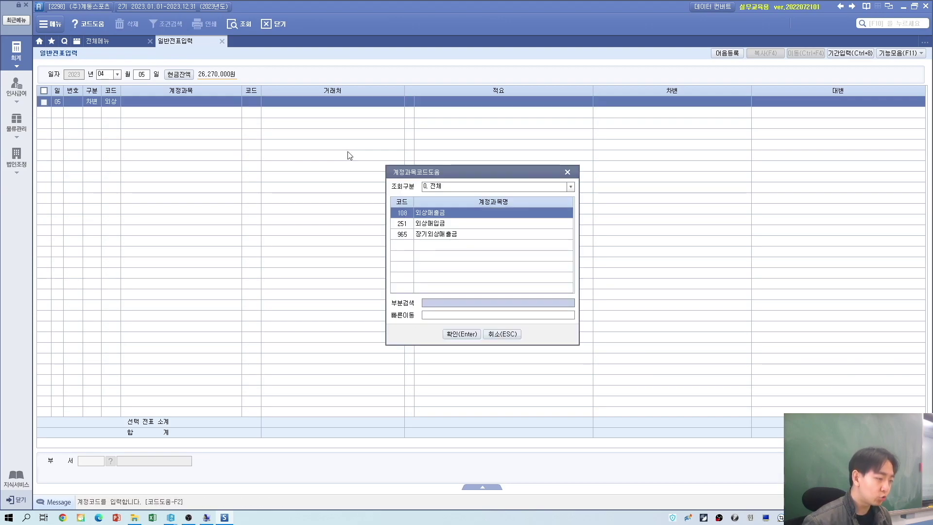
{"action": "key", "text": "Return"}
{"action": "key", "text": "alt+Tab"}
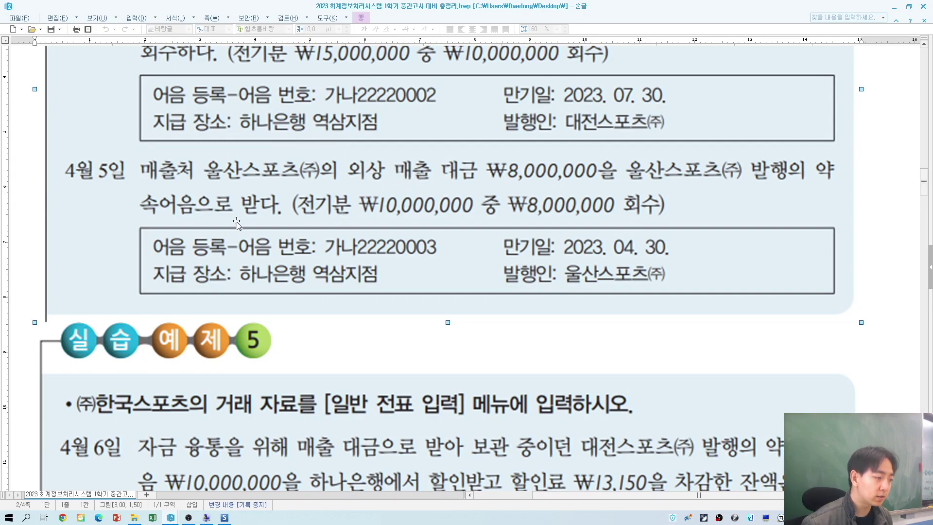
{"action": "key", "text": "alt+Tab"}
{"action": "left_click", "coordinate": [112, 105]}
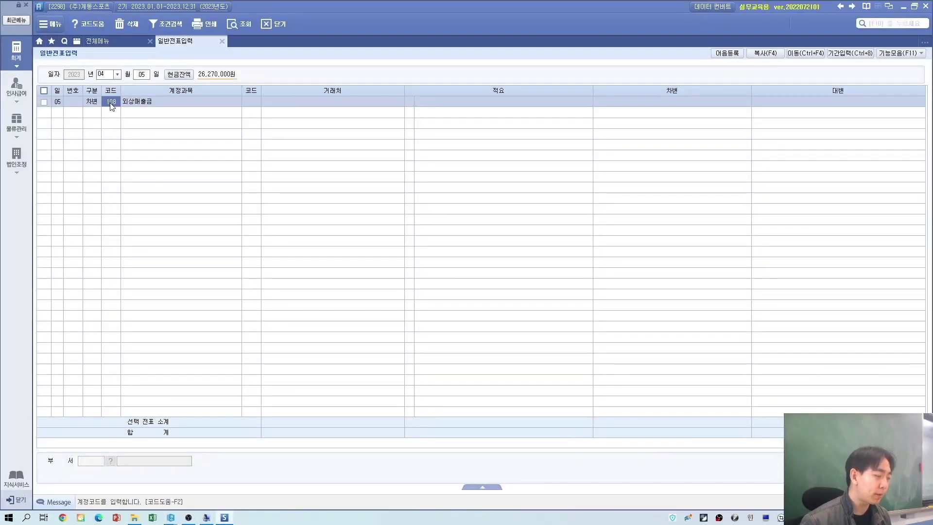
{"action": "key", "text": "Return"}
{"action": "key", "text": "Return"}
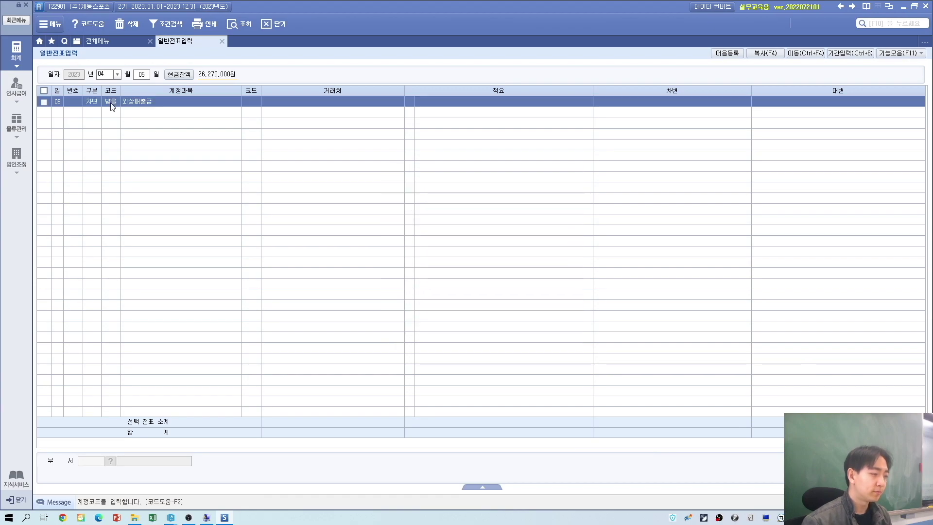
Step: Enter partner 03002 울산스포츠(주) and the 8,000,000 debit amount
{"action": "key", "text": "alt+Tab"}
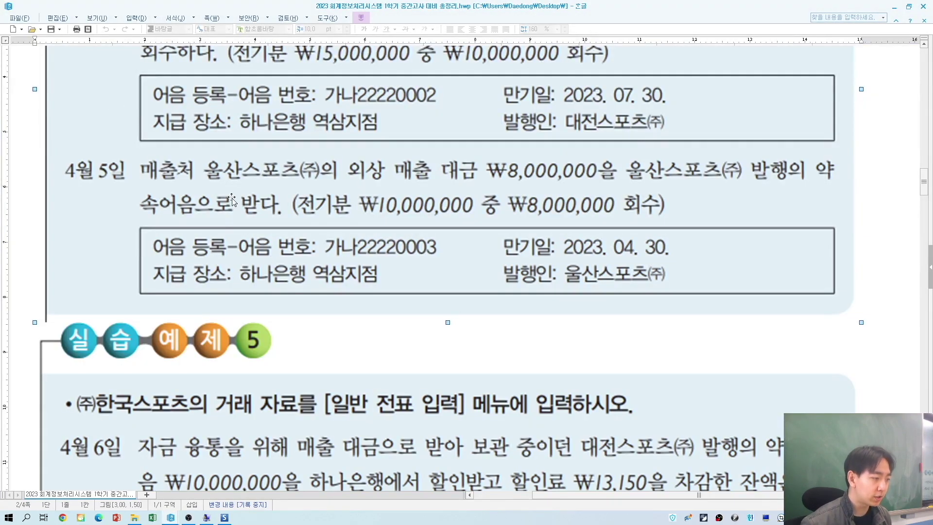
{"action": "key", "text": "alt+Tab"}
{"action": "type", "text": "03002"}
{"action": "key", "text": "Return"}
{"action": "key", "text": "Return"}
{"action": "key", "text": "Return"}
{"action": "key", "text": "alt+Tab"}
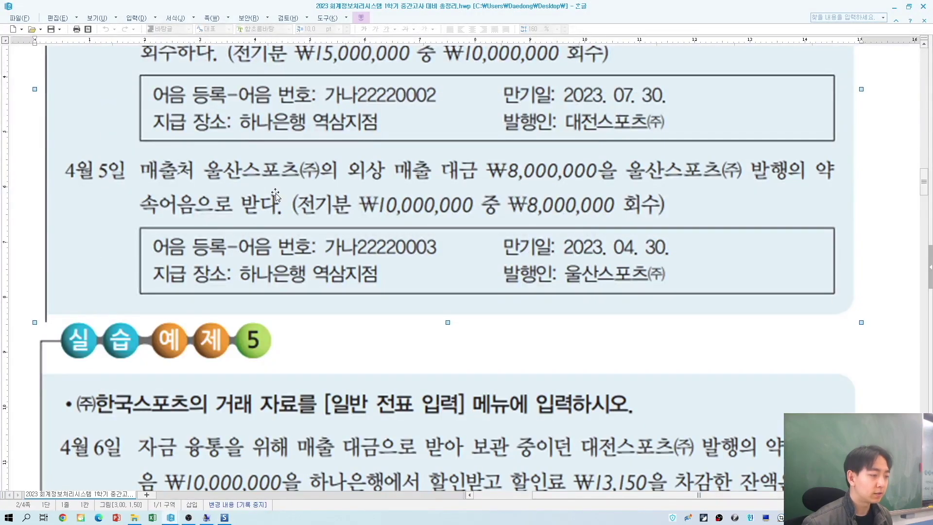
{"action": "key", "text": "alt+Tab"}
{"action": "type", "text": "8000000"}
{"action": "key", "text": "Return"}
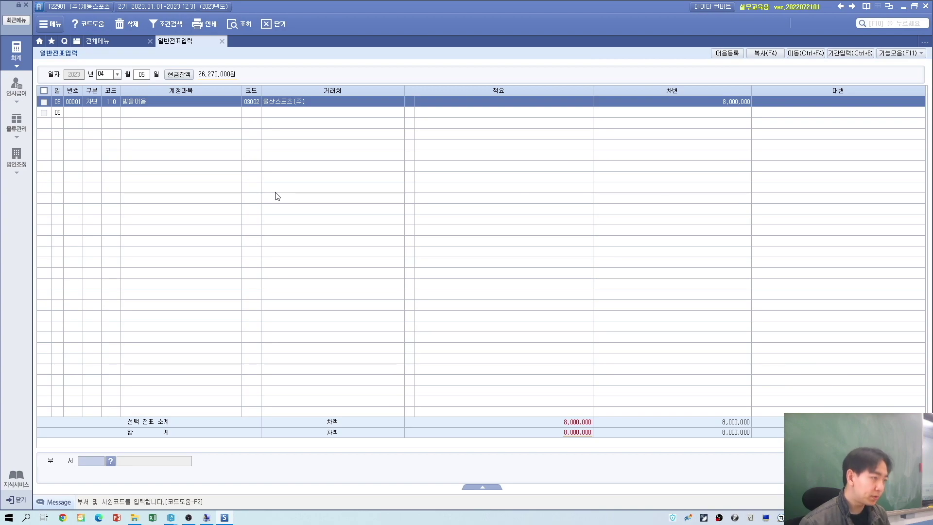
Step: Keep the note as 보관 / 약속(일반) and enter note number 가나22220003
{"action": "key", "text": "Return"}
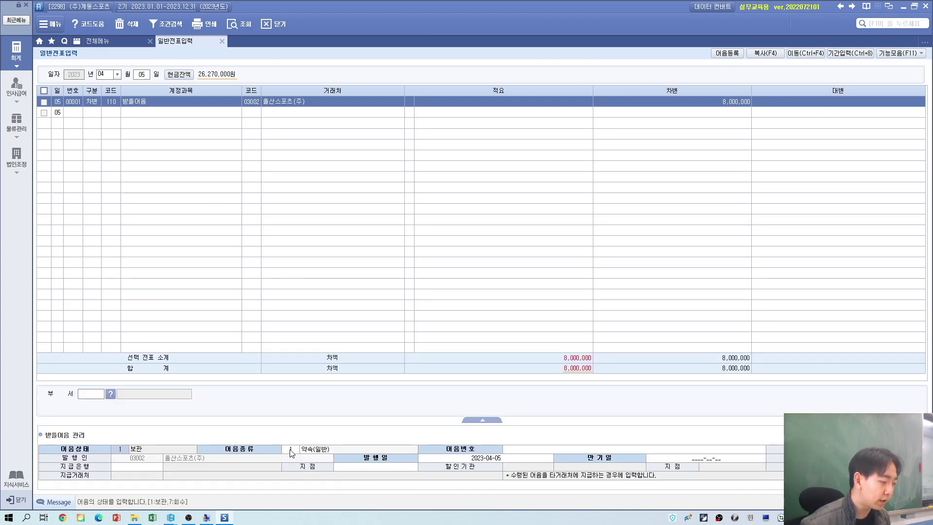
{"action": "key", "text": "Return"}
{"action": "key", "text": "Return"}
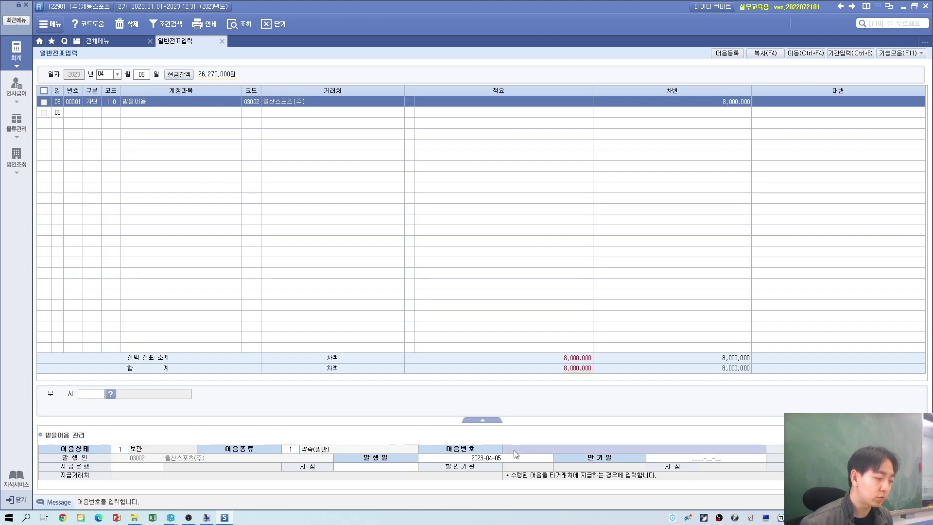
{"action": "key", "text": "alt+Tab"}
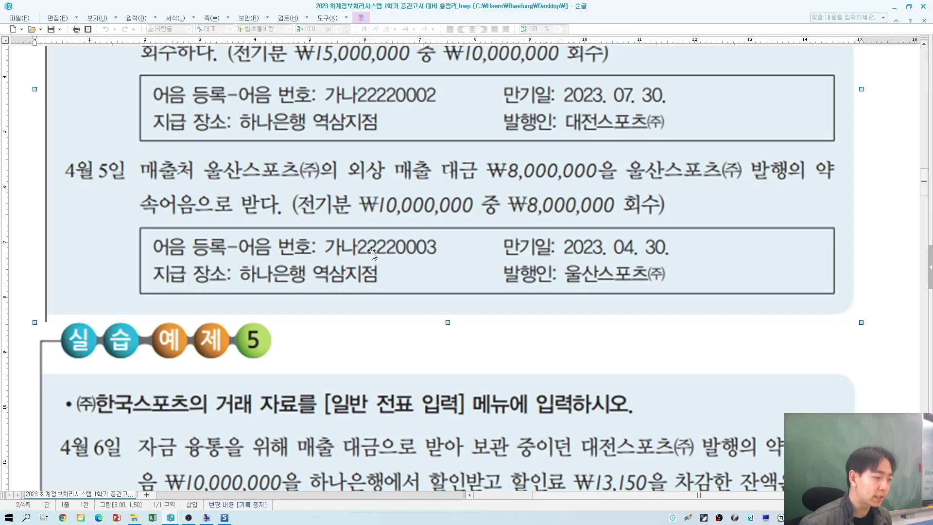
{"action": "key", "text": "alt+Tab"}
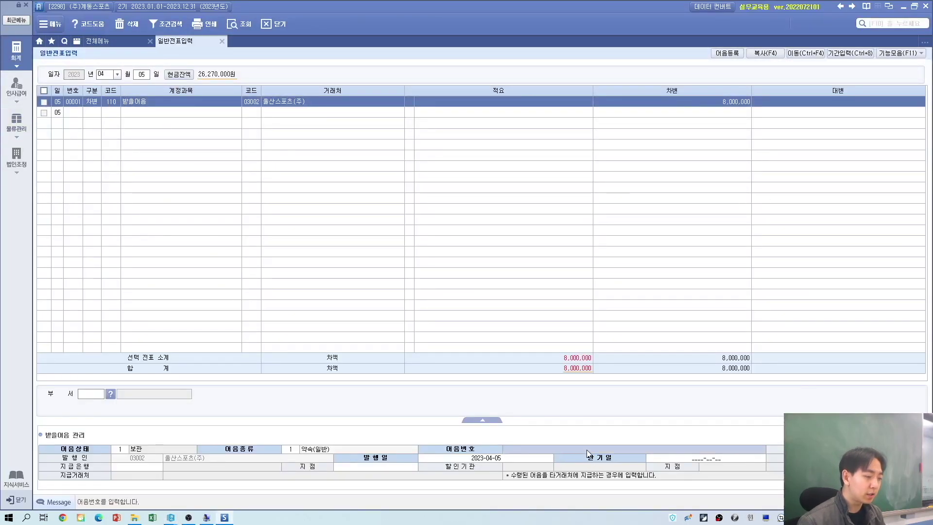
{"action": "key", "text": "alt+Tab"}
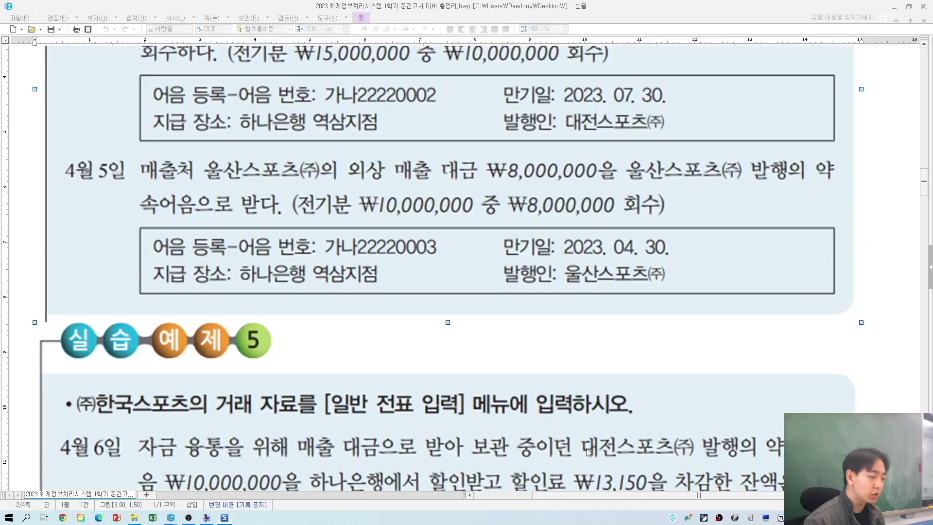
{"action": "key", "text": "alt+Tab"}
{"action": "left_click", "coordinate": [588, 448]}
{"action": "type", "text": "개"}
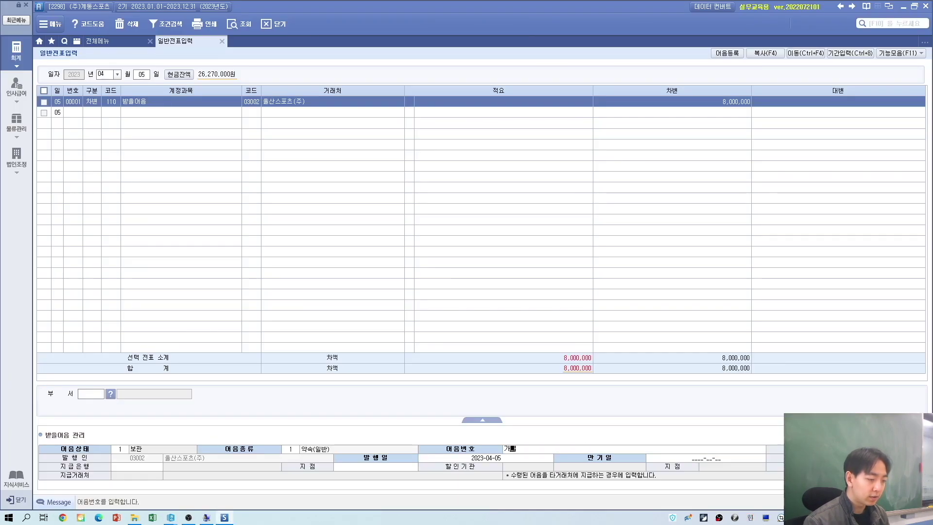
{"action": "type", "text": "나2222"}
{"action": "key", "text": "alt+Tab"}
{"action": "key", "text": "alt+Tab"}
{"action": "type", "text": "0003"}
{"action": "key", "text": "Return"}
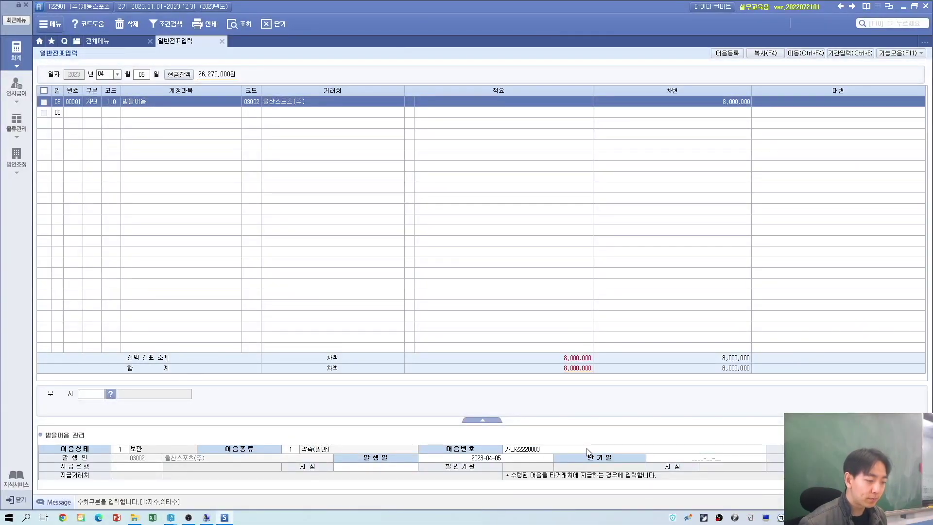
Step: Set the note's maturity to 2023-04-30 and paying bank 하나은행, branch 역삼
{"action": "left_click", "coordinate": [656, 459]}
{"action": "key", "text": "alt+Tab"}
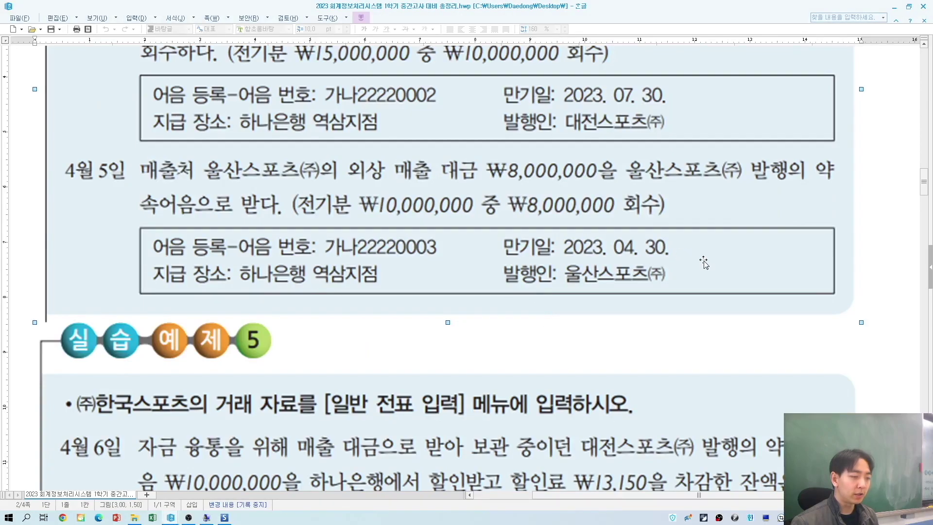
{"action": "key", "text": "alt+Tab"}
{"action": "type", "text": "202"}
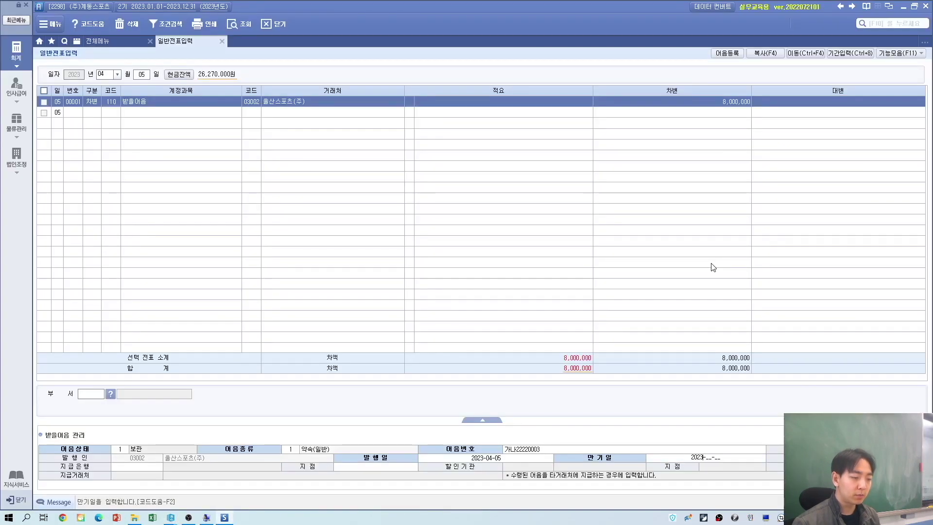
{"action": "type", "text": "3-04-3"}
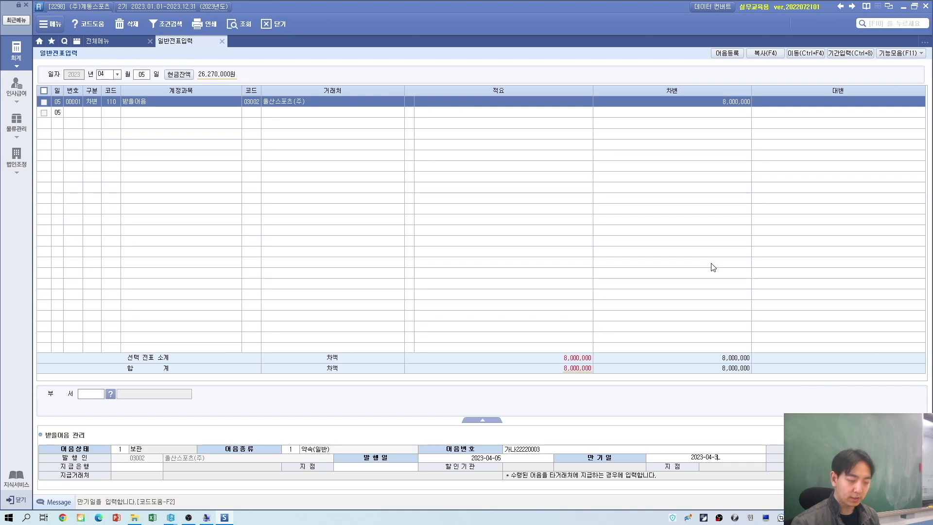
{"action": "type", "text": "0"}
{"action": "key", "text": "Return"}
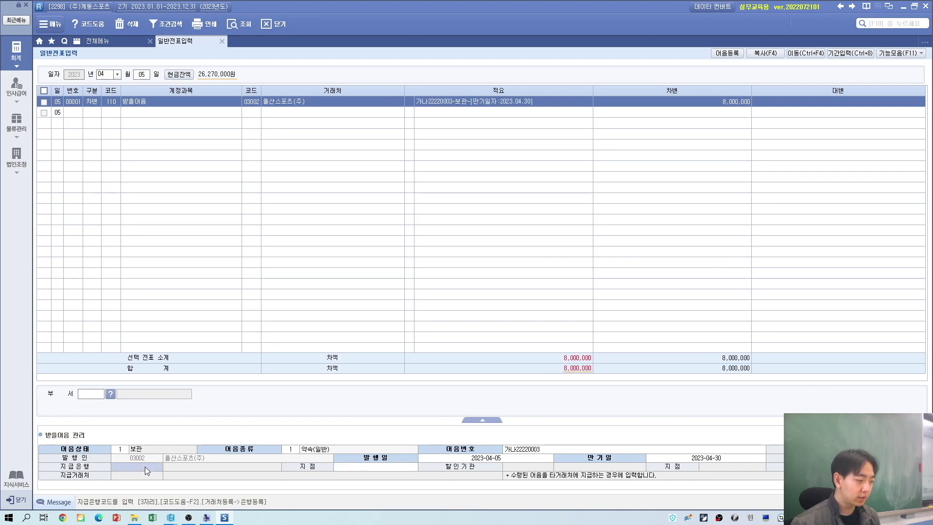
{"action": "key", "text": "alt+Tab"}
{"action": "key", "text": "alt+Tab"}
{"action": "type", "text": "하"}
{"action": "key", "text": "BackSpace"}
{"action": "key", "text": "BackSpace"}
{"action": "key", "text": "F2"}
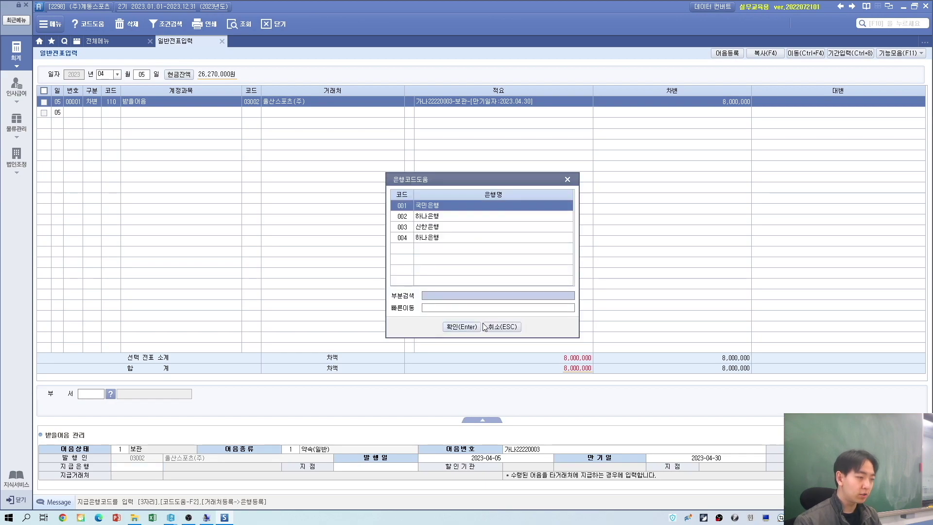
{"action": "key", "text": "Down"}
{"action": "key", "text": "Return"}
{"action": "type", "text": "역삼"}
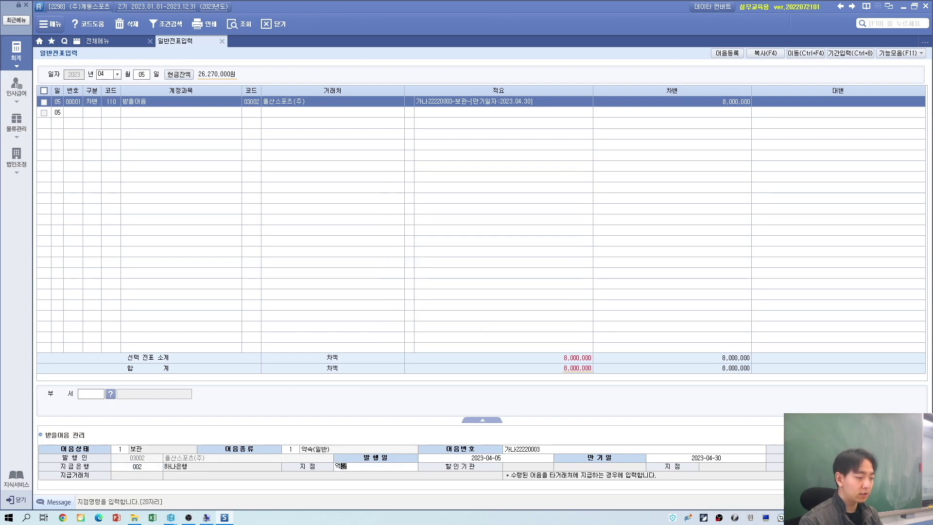
{"action": "key", "text": "Return"}
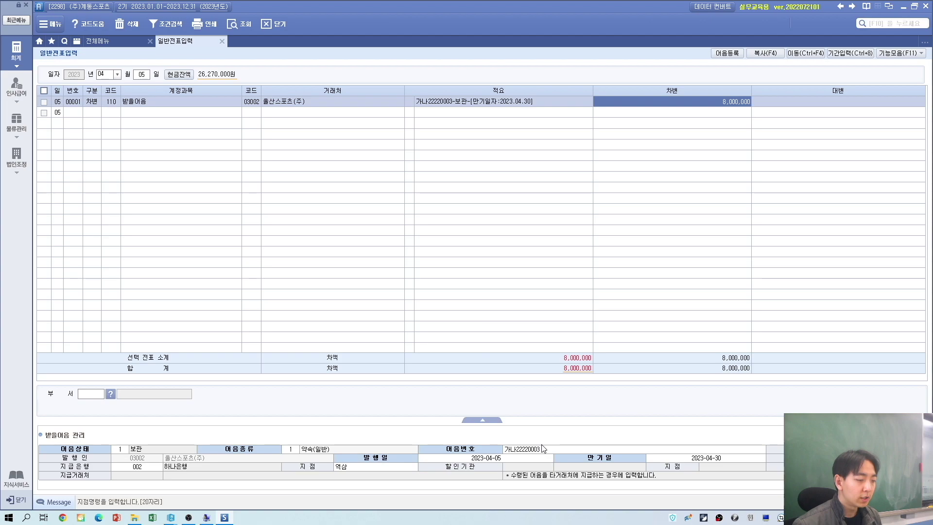
{"action": "left_click", "coordinate": [543, 448]}
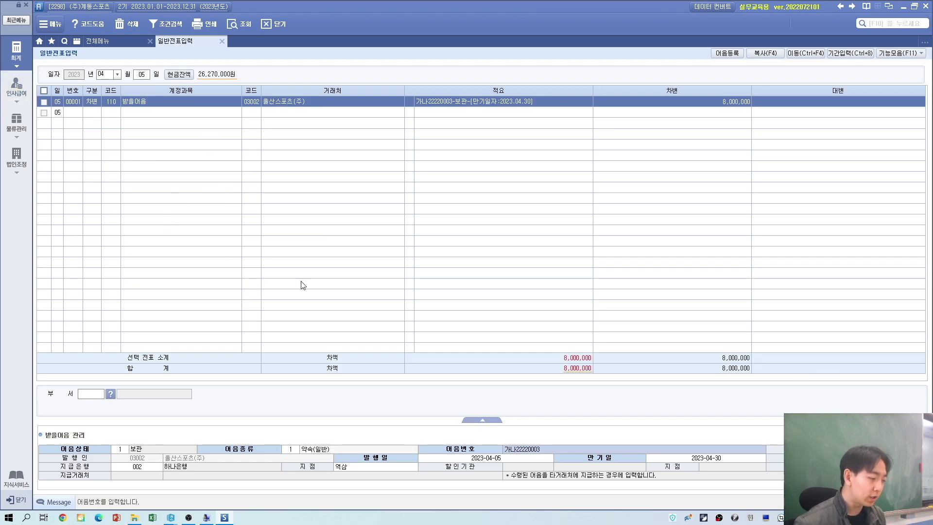
Step: Add a credit line of 108 외상매출금 for 03002 울산스포츠(주) at 8,000,000
{"action": "left_click", "coordinate": [95, 114]}
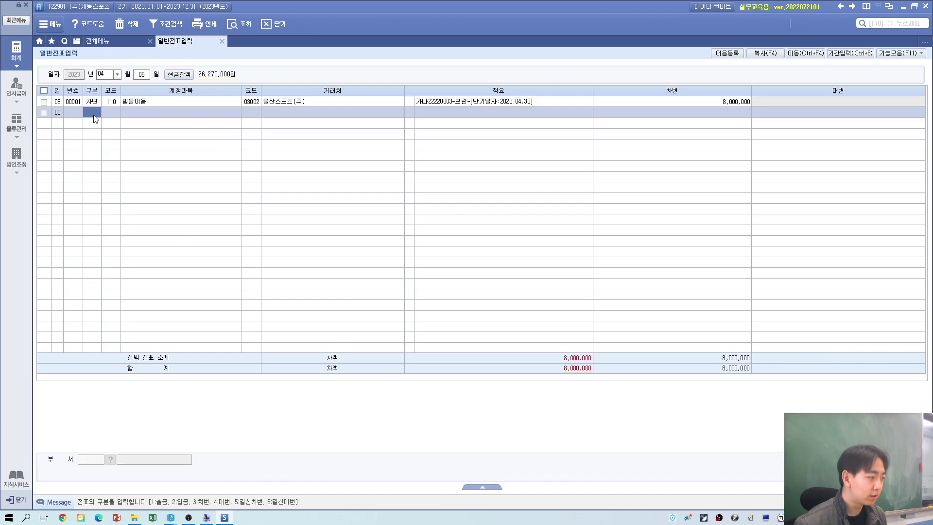
{"action": "key", "text": "alt+Tab"}
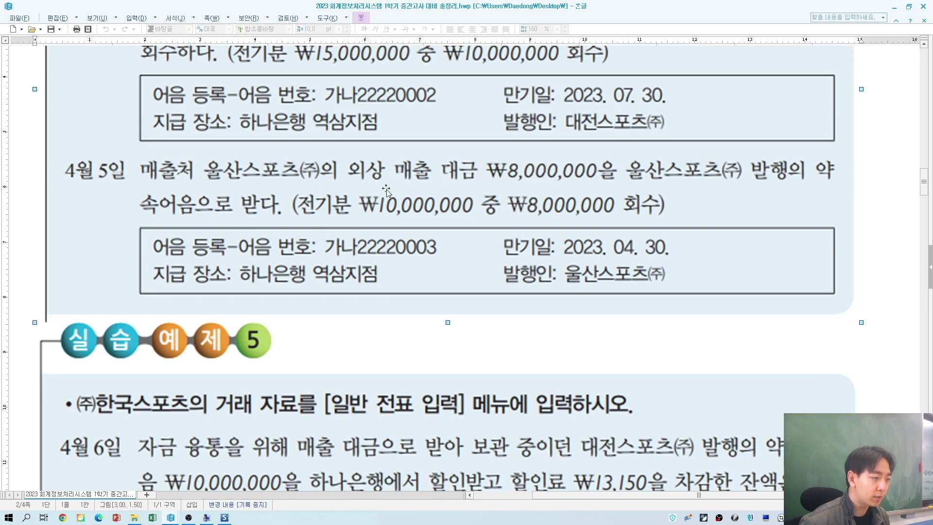
{"action": "key", "text": "alt+Tab"}
{"action": "type", "text": "4"}
{"action": "key", "text": "Return"}
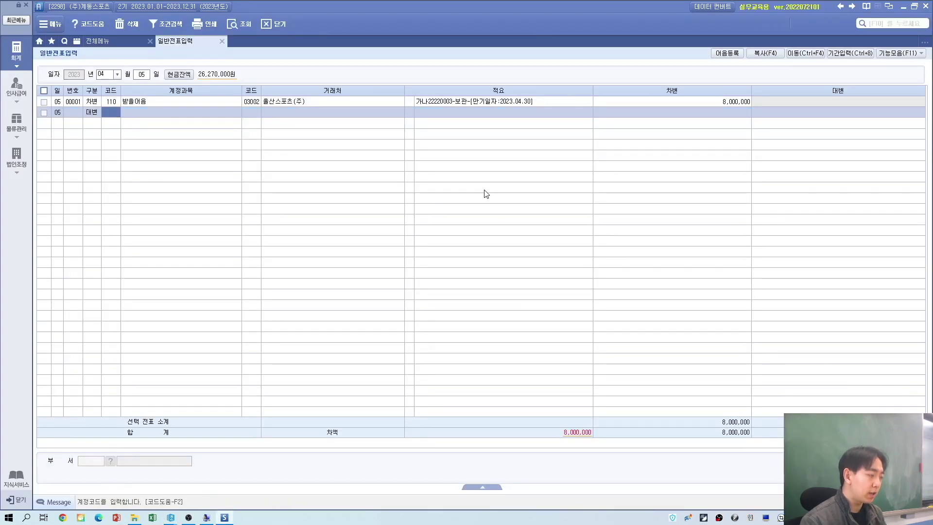
{"action": "type", "text": "외상"}
{"action": "key", "text": "Return"}
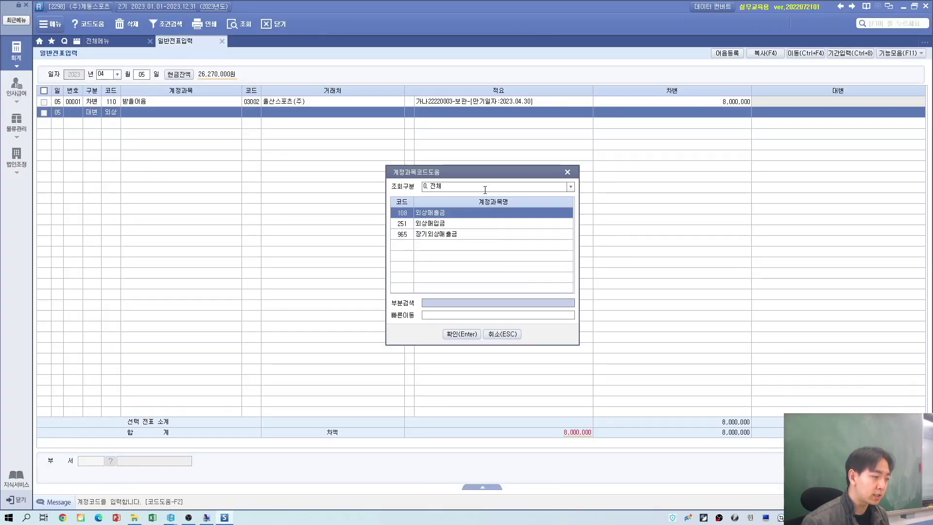
{"action": "key", "text": "Return"}
{"action": "key", "text": "alt+Tab"}
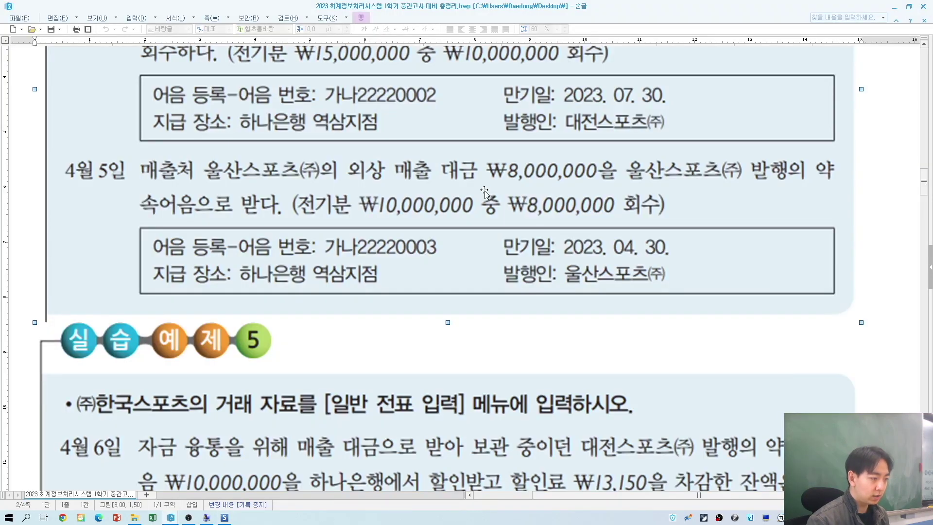
{"action": "key", "text": "alt+Tab"}
{"action": "type", "text": "03002"}
{"action": "key", "text": "Return"}
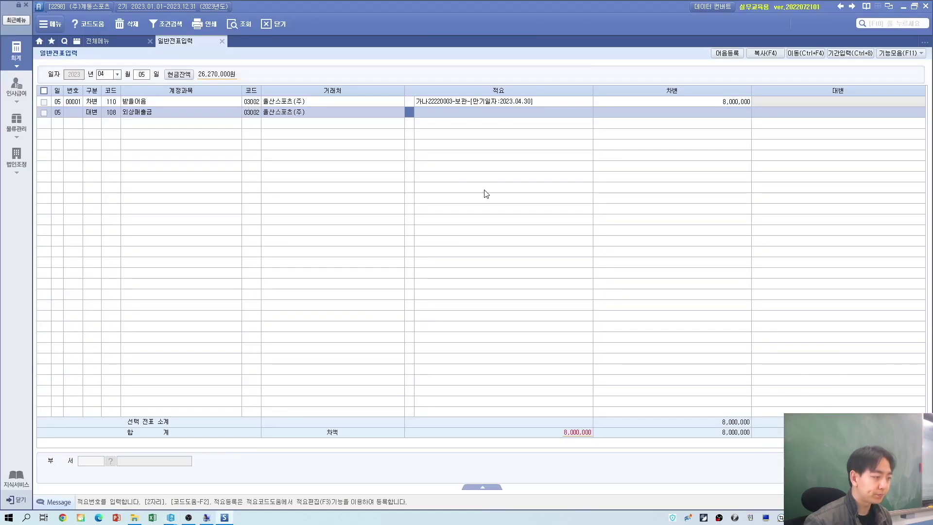
{"action": "key", "text": "Return"}
{"action": "type", "text": "8000000"}
{"action": "key", "text": "Return"}
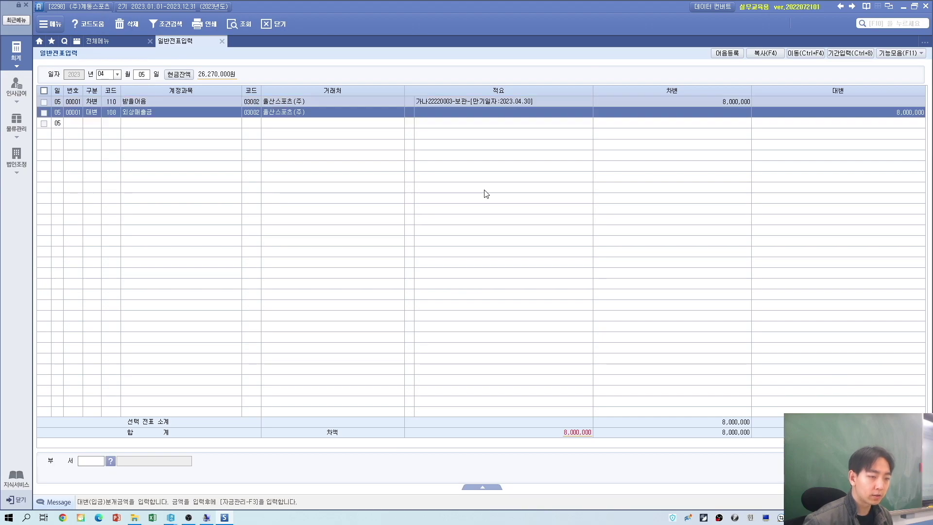
Step: Review both voucher lines to confirm 8,000,000 on each side
{"action": "left_click", "coordinate": [117, 103]}
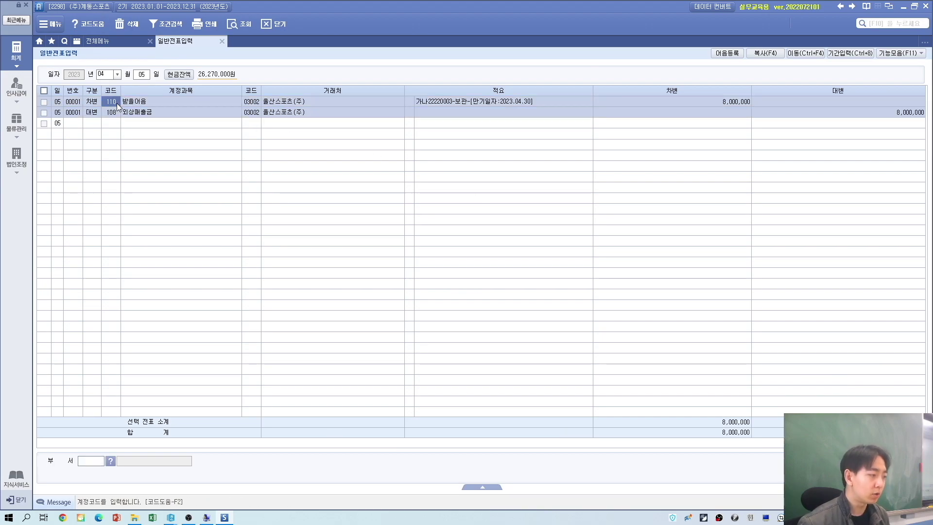
{"action": "left_click", "coordinate": [117, 110]}
{"action": "left_click", "coordinate": [116, 104]}
{"action": "left_click", "coordinate": [115, 109]}
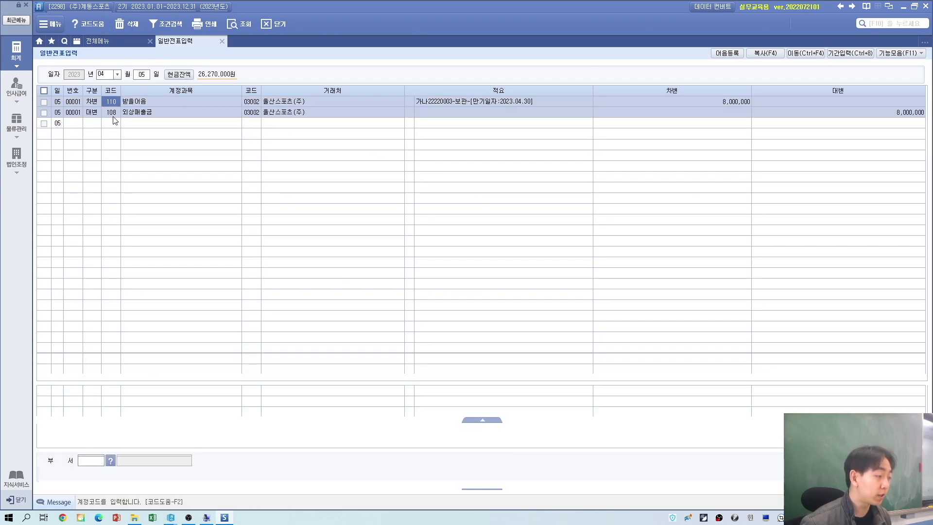
{"action": "key", "text": "alt+Tab"}
Step: Scroll the HWP document to read exercise 5's April 6 note-discount transaction
{"action": "scroll", "coordinate": [224, 277], "scroll_direction": "down", "scroll_amount": 5}
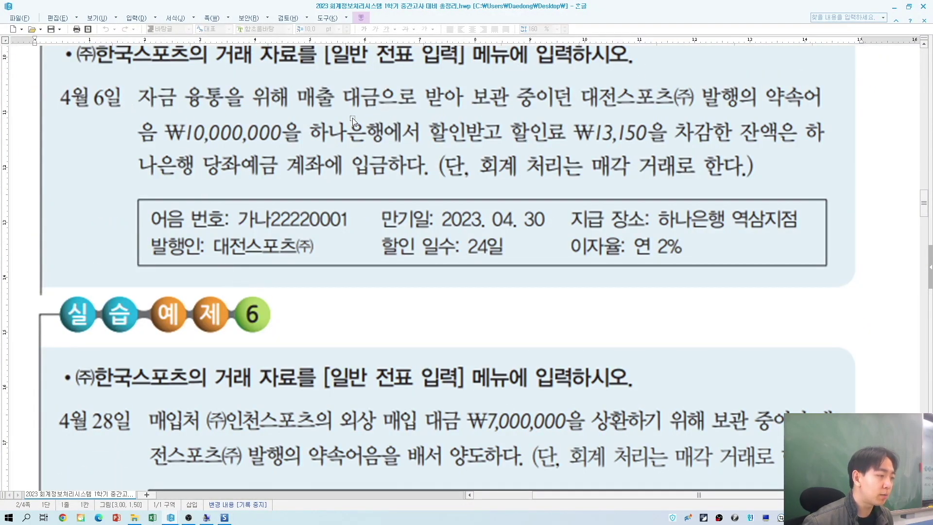
{"action": "scroll", "coordinate": [667, 134], "scroll_direction": "up", "scroll_amount": 6}
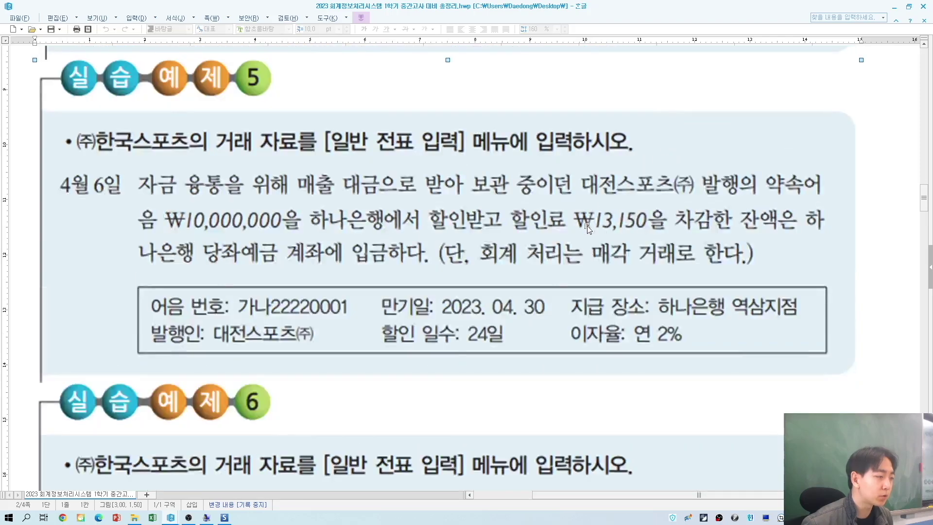
{"action": "left_click", "coordinate": [320, 203]}
{"action": "scroll", "coordinate": [320, 203], "scroll_direction": "down", "scroll_amount": 3}
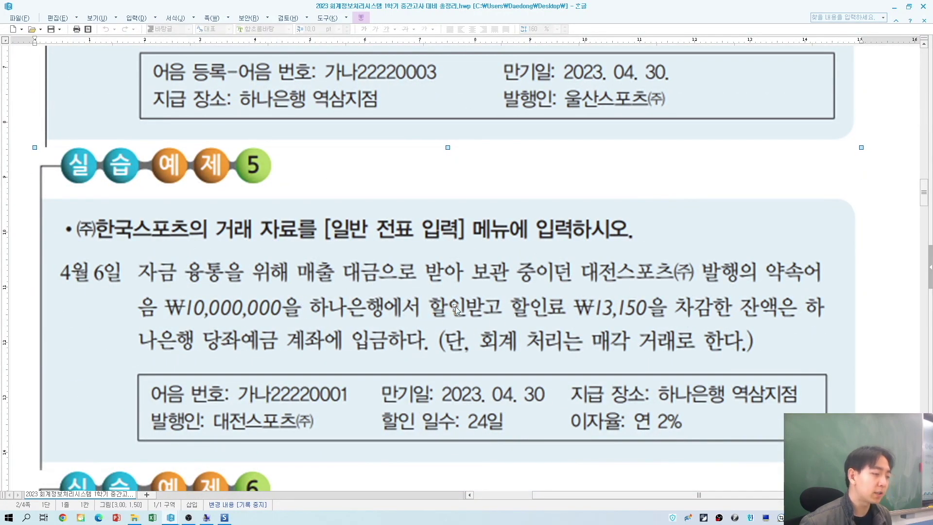
{"action": "scroll", "coordinate": [475, 310], "scroll_direction": "up", "scroll_amount": 1}
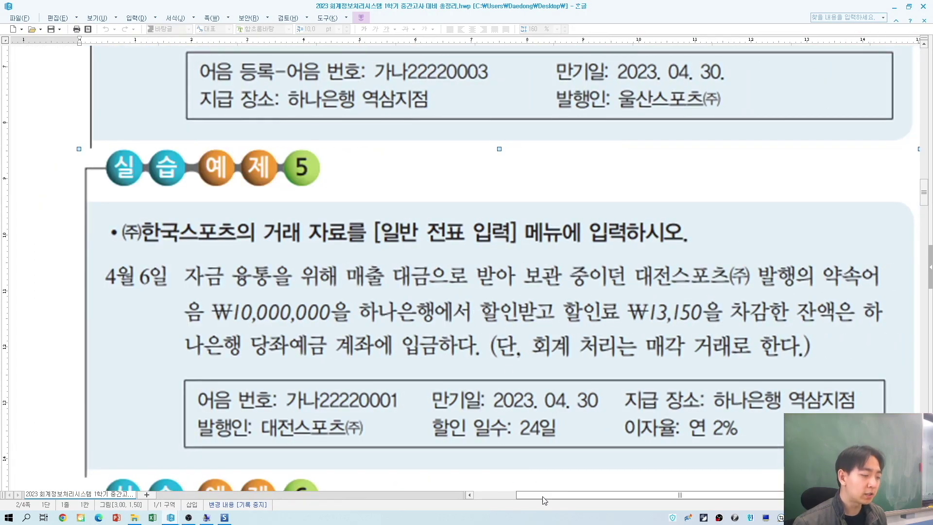
{"action": "left_click_drag", "start_coordinate": [570, 495], "coordinate": [547, 496]}
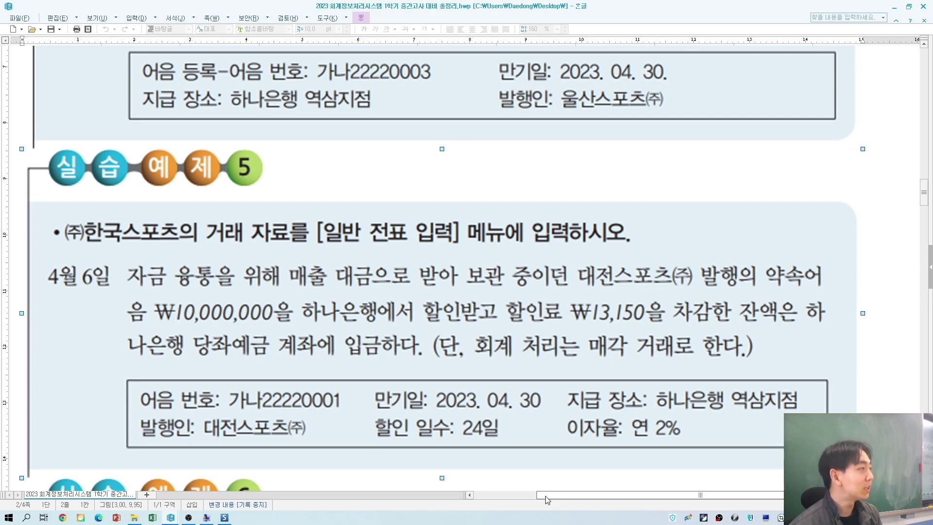
Step: Start a voucher dated April 6 with a debit-type (구분 3) first line
{"action": "key", "text": "alt+Tab"}
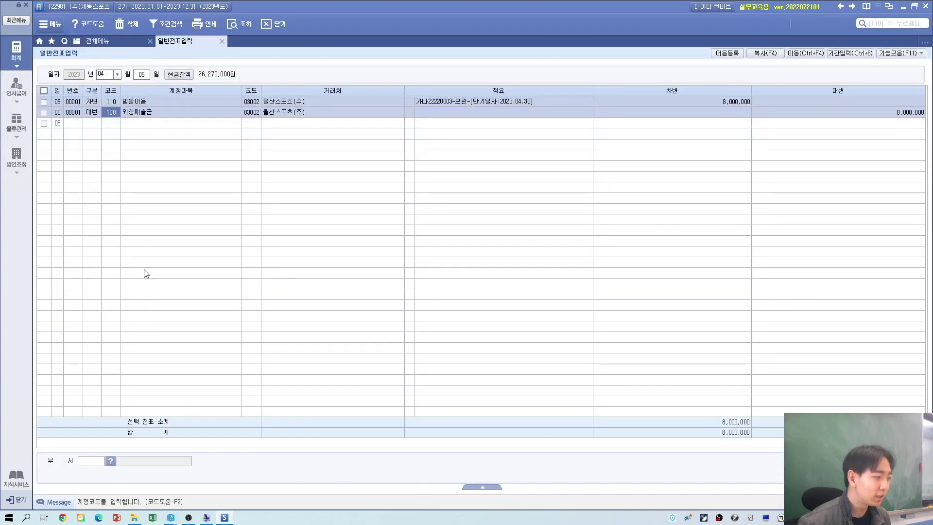
{"action": "left_click", "coordinate": [140, 73]}
{"action": "key", "text": "alt+Tab"}
{"action": "key", "text": "alt+Tab"}
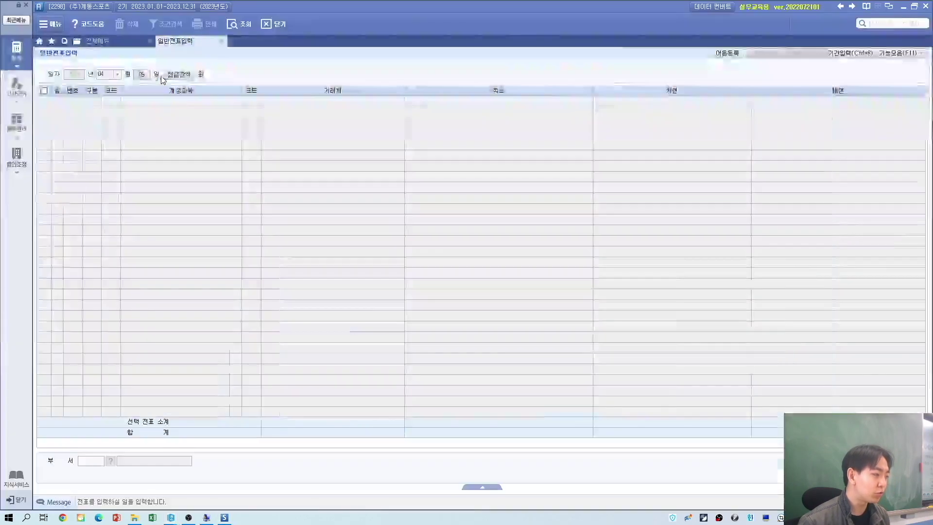
{"action": "type", "text": "6"}
{"action": "key", "text": "Return"}
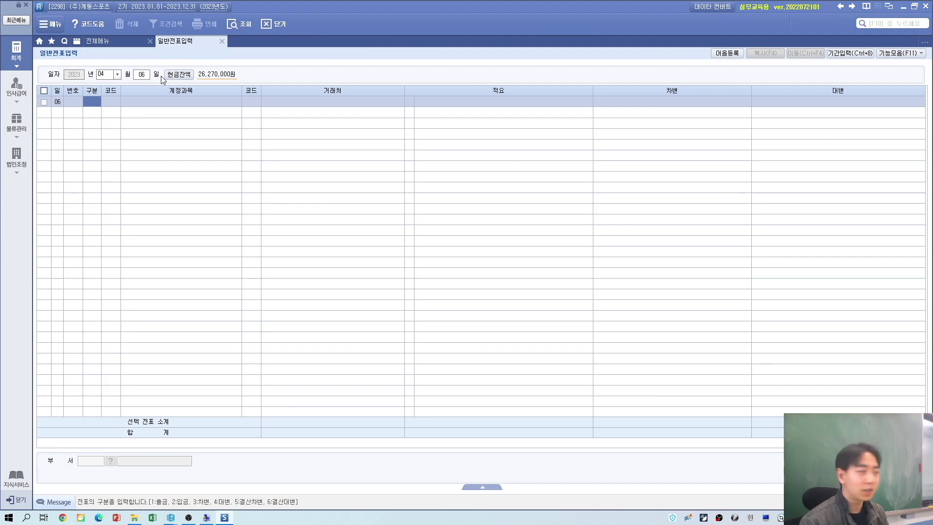
{"action": "type", "text": "3"}
{"action": "key", "text": "Return"}
Step: Debit 102 당좌예금 for partner 98002 하나은행(당좌) with 10,000,000
{"action": "key", "text": "alt+Tab"}
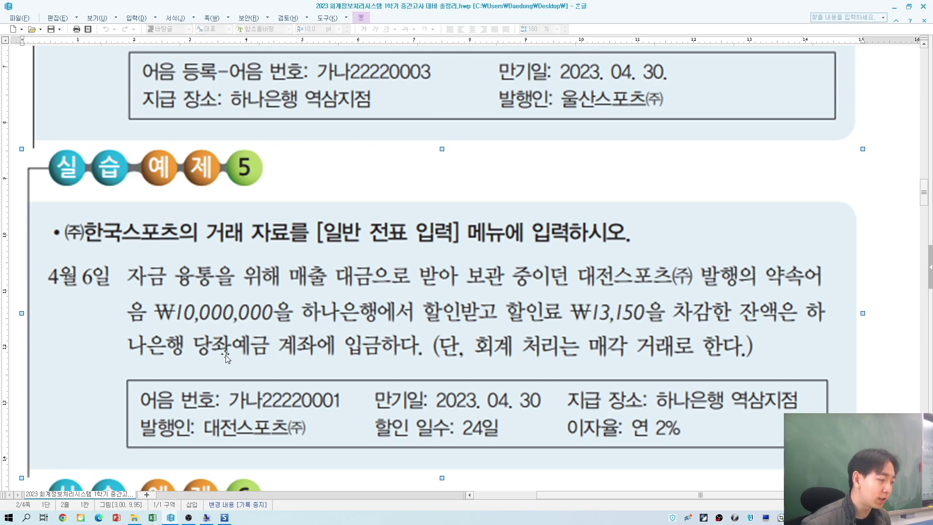
{"action": "key", "text": "alt+Tab"}
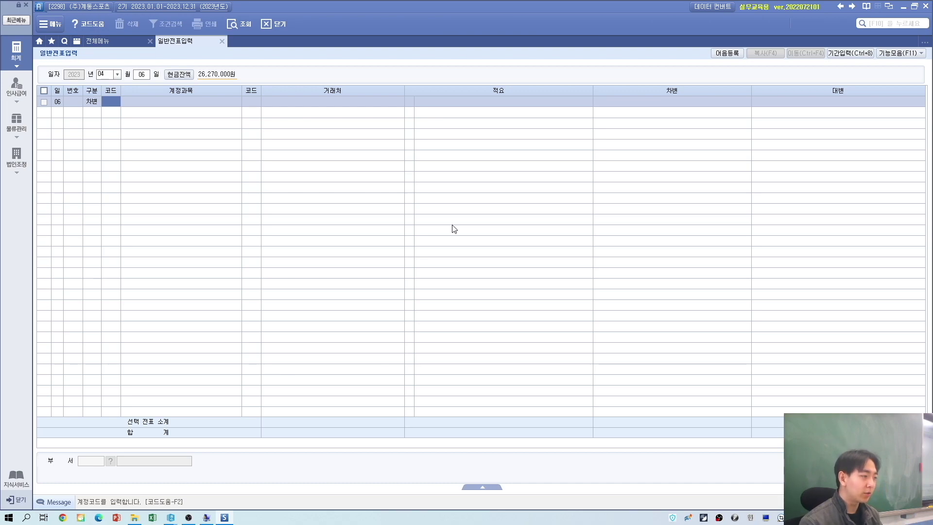
{"action": "type", "text": "ㅂ"}
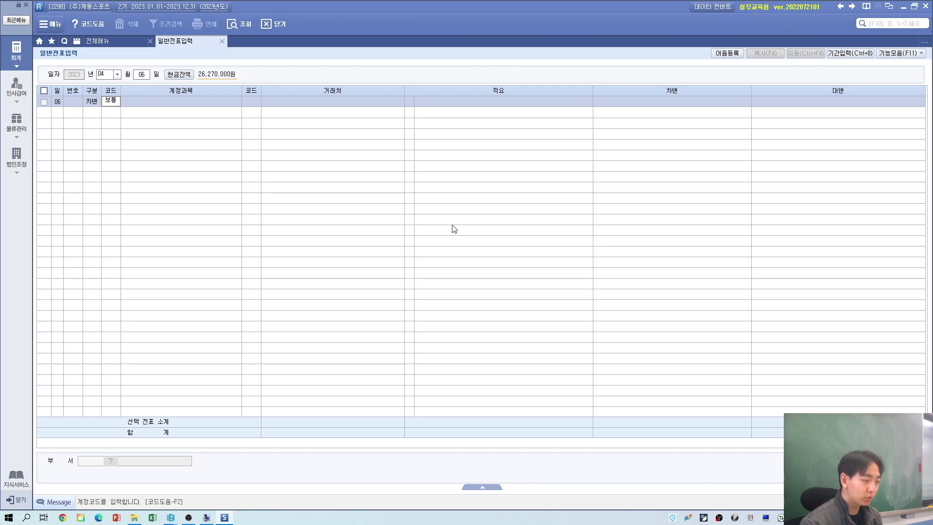
{"action": "key", "text": "alt+Tab"}
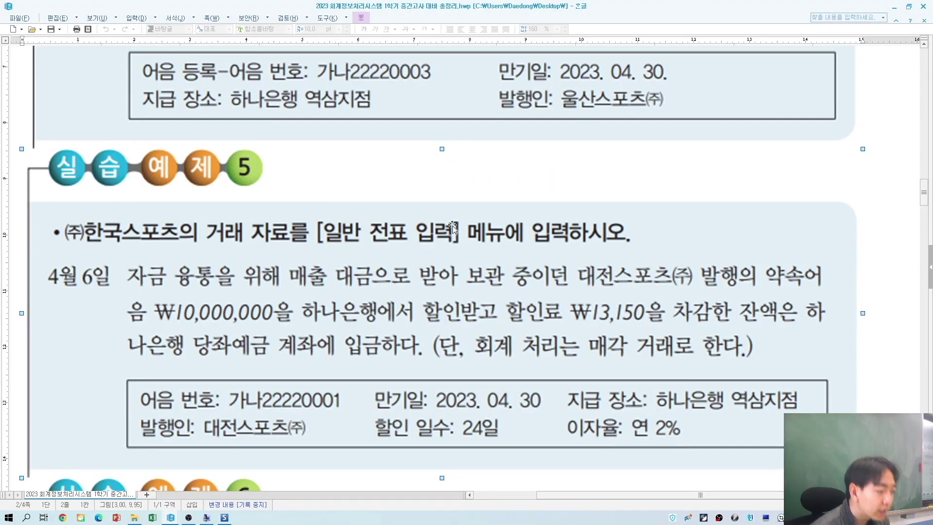
{"action": "key", "text": "alt+Tab"}
{"action": "type", "text": "102"}
{"action": "key", "text": "Return"}
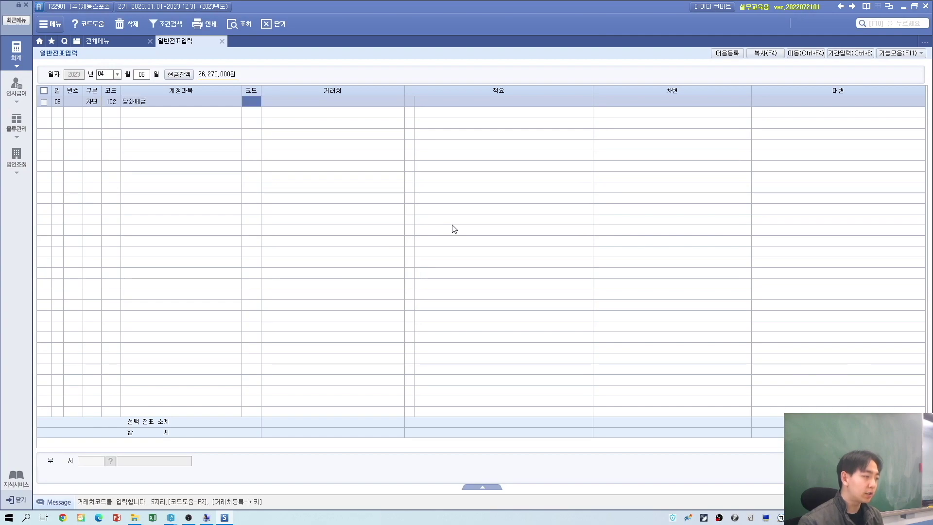
{"action": "type", "text": "하나"}
{"action": "key", "text": "Return"}
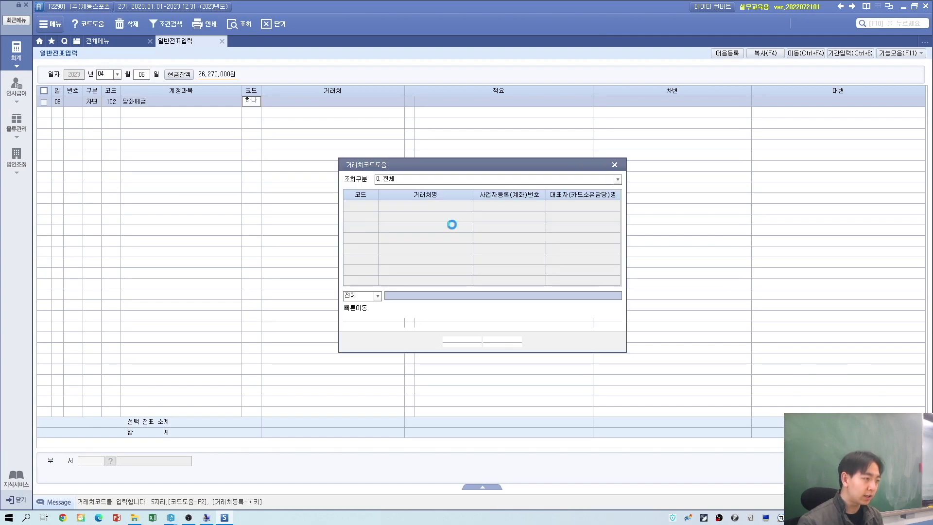
{"action": "key", "text": "Return"}
{"action": "key", "text": "Return"}
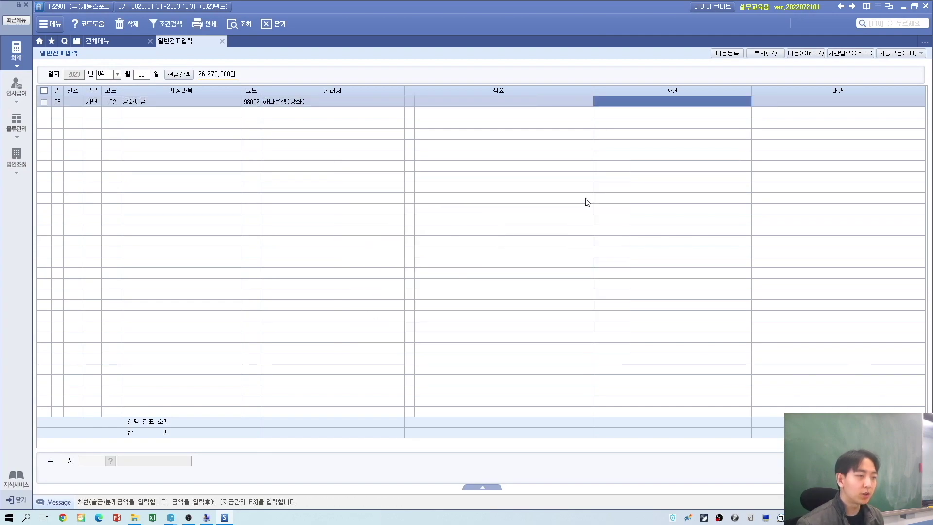
{"action": "type", "text": "100000,000"}
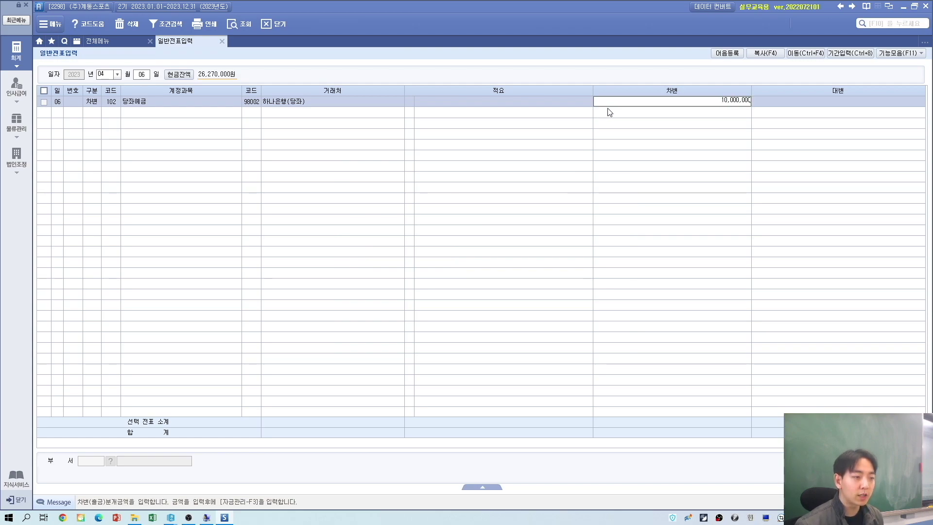
{"action": "key", "text": "Return"}
Step: Use the calculator to subtract the 13,150 fee, making the 당좌예금 debit 9,986,850
{"action": "right_click", "coordinate": [639, 101]}
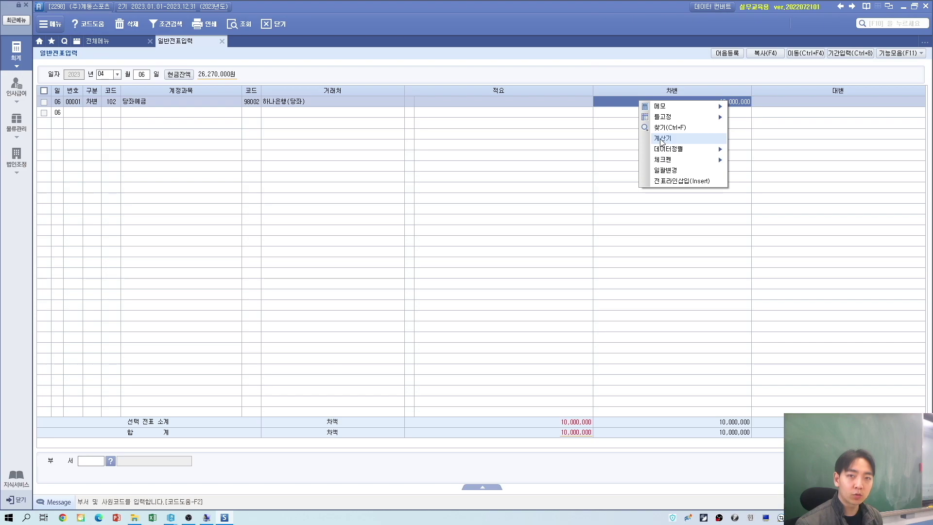
{"action": "left_click", "coordinate": [662, 140]}
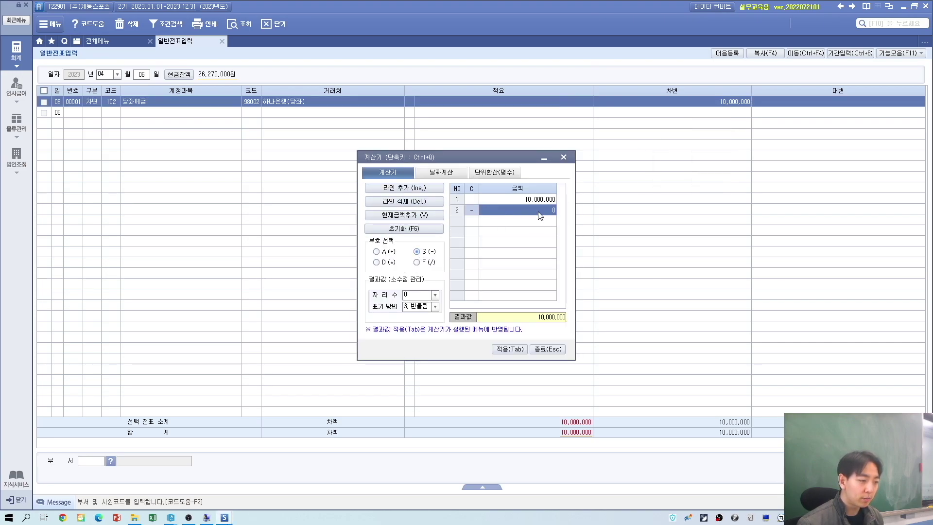
{"action": "key", "text": "alt+Tab"}
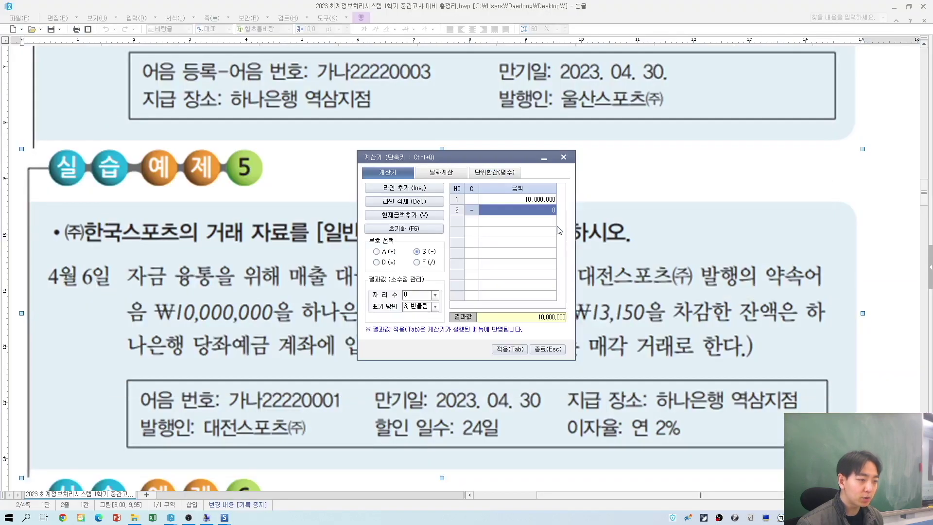
{"action": "left_click_drag", "start_coordinate": [474, 157], "coordinate": [654, 330]}
{"action": "type", "text": "13"}
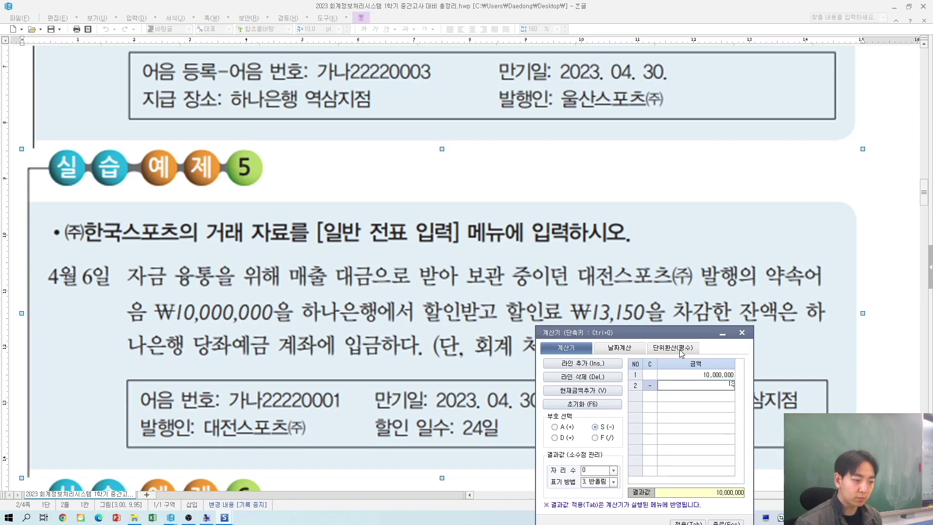
{"action": "type", "text": ",150"}
{"action": "key", "text": "Return"}
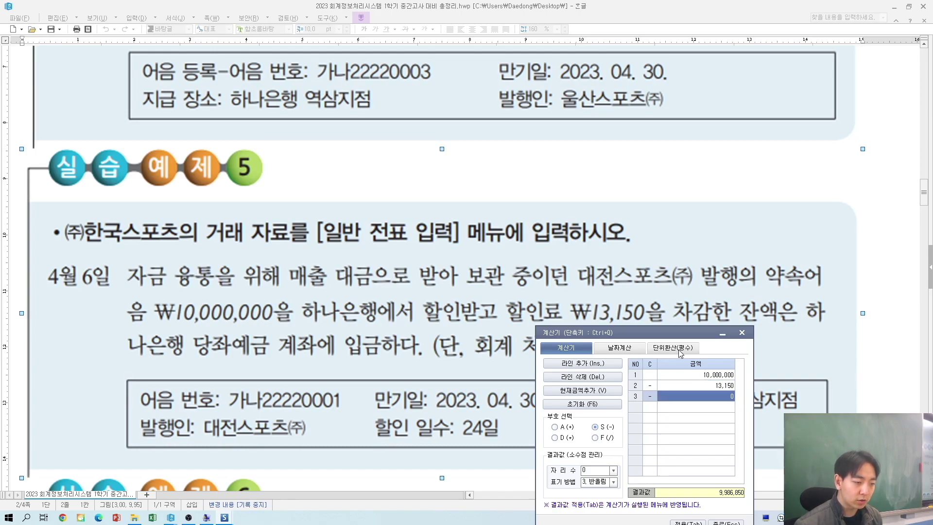
{"action": "left_click_drag", "start_coordinate": [645, 339], "coordinate": [575, 155]}
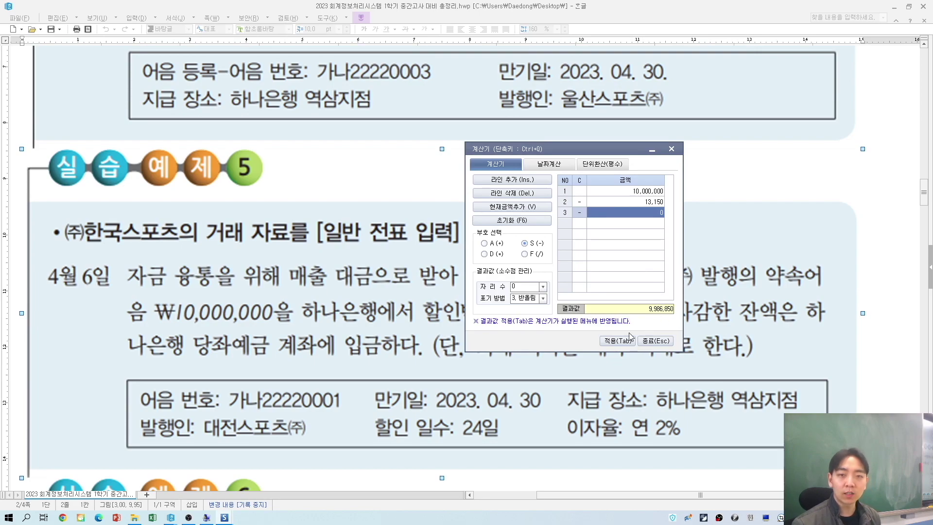
{"action": "left_click", "coordinate": [618, 342]}
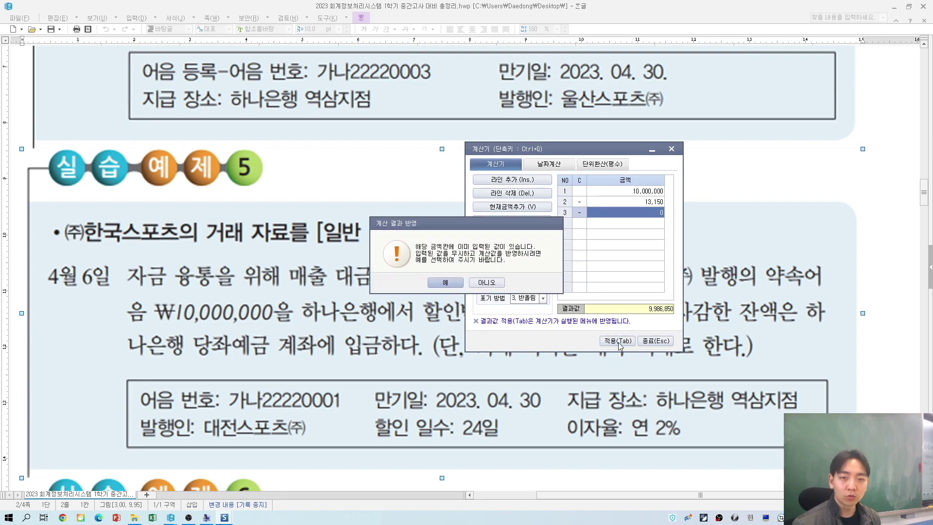
{"action": "left_click", "coordinate": [446, 281]}
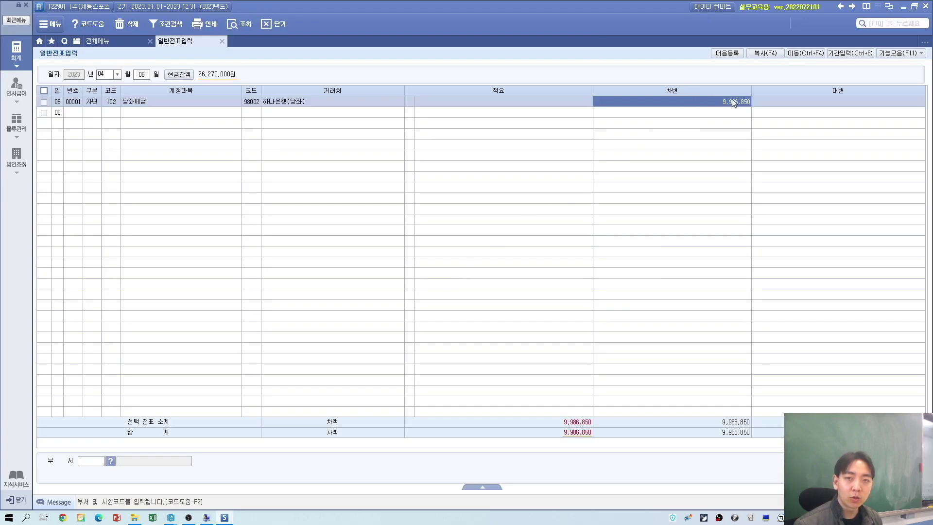
{"action": "left_click", "coordinate": [96, 116]}
Step: Add a credit line to 받을어음 for 대전스포츠(주) of 10,000,000
{"action": "type", "text": "4"}
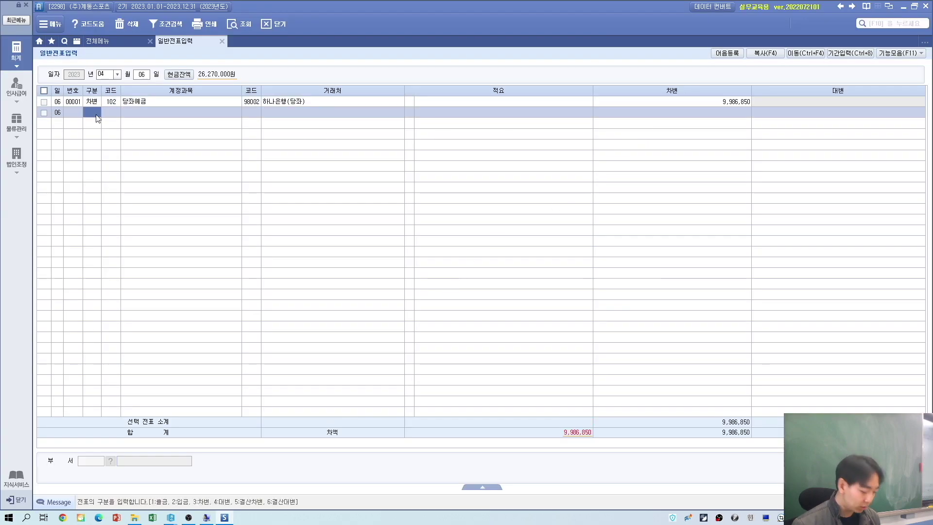
{"action": "key", "text": "Return"}
{"action": "key", "text": "alt+Tab"}
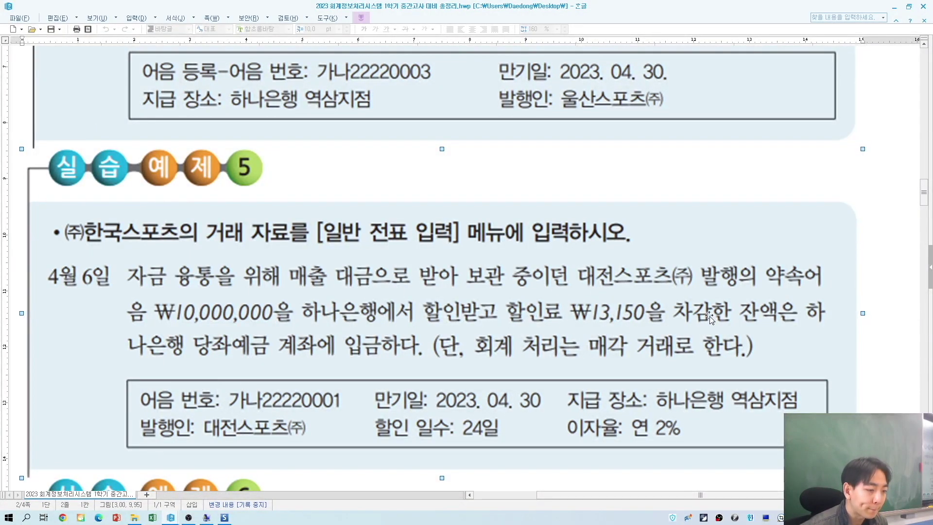
{"action": "key", "text": "alt+Tab"}
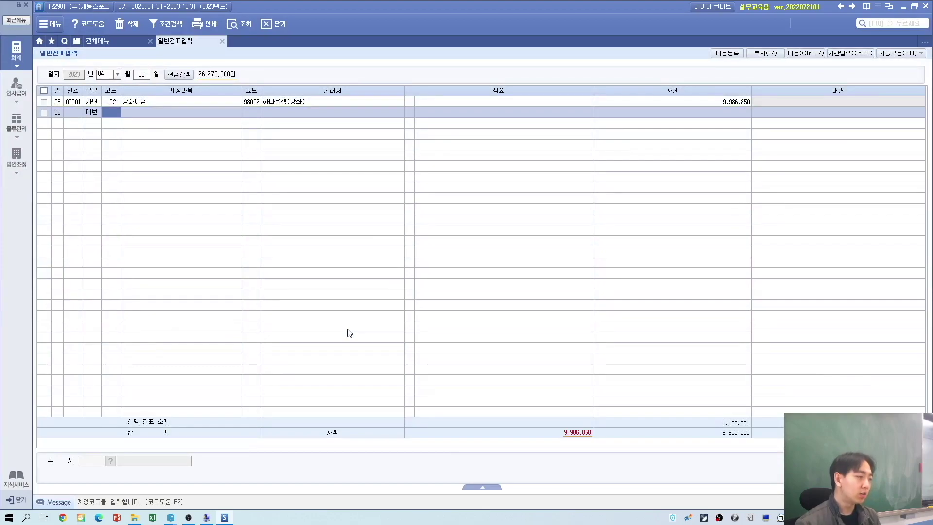
{"action": "type", "text": "받을"}
{"action": "key", "text": "Return"}
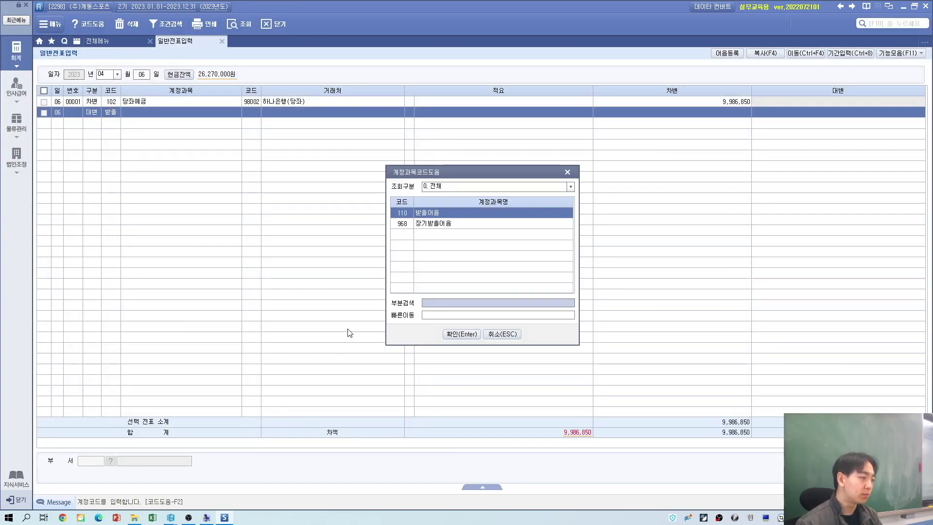
{"action": "key", "text": "Return"}
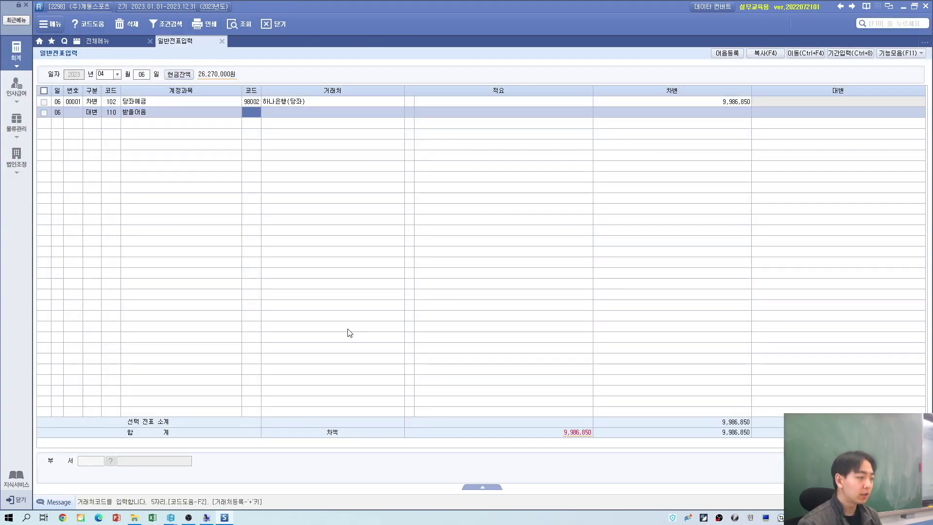
{"action": "key", "text": "alt+Tab"}
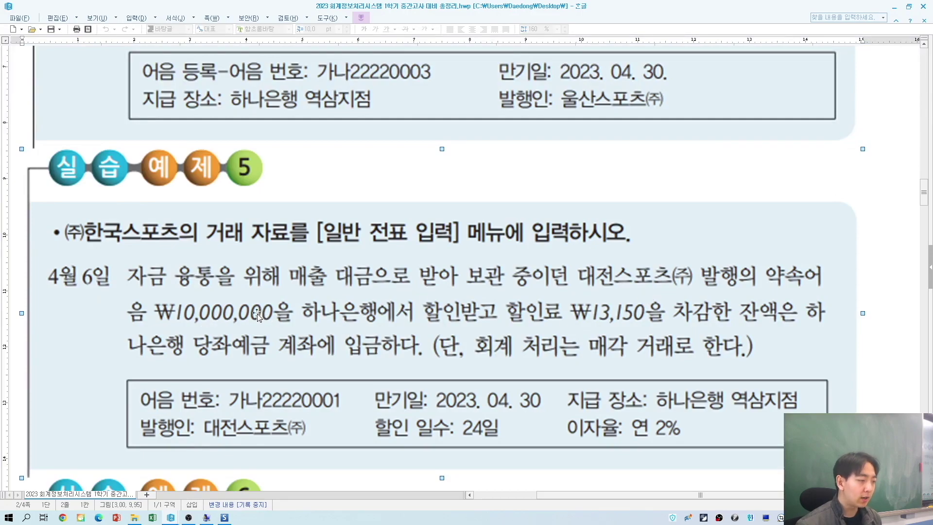
{"action": "key", "text": "alt+Tab"}
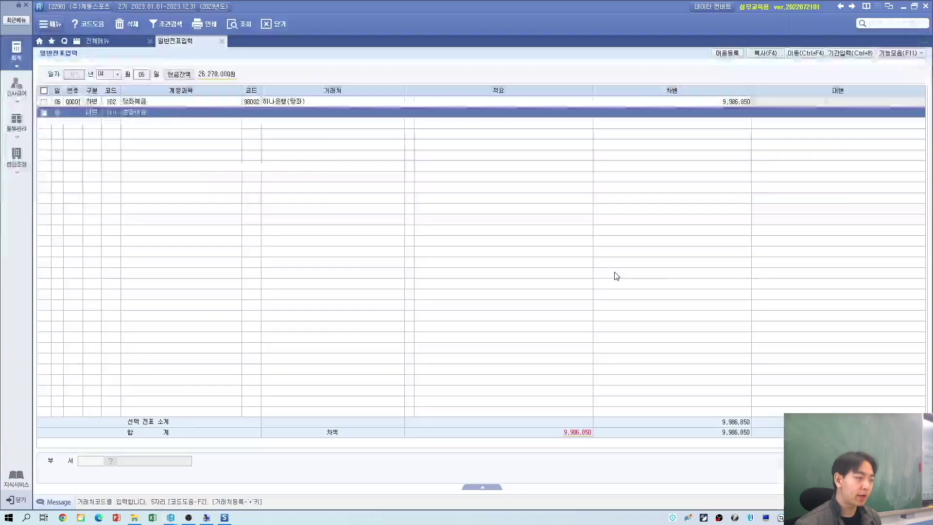
{"action": "type", "text": "대전"}
{"action": "key", "text": "Return"}
{"action": "key", "text": "Return"}
{"action": "key", "text": "Return"}
{"action": "type", "text": "10000000"}
{"action": "key", "text": "Return"}
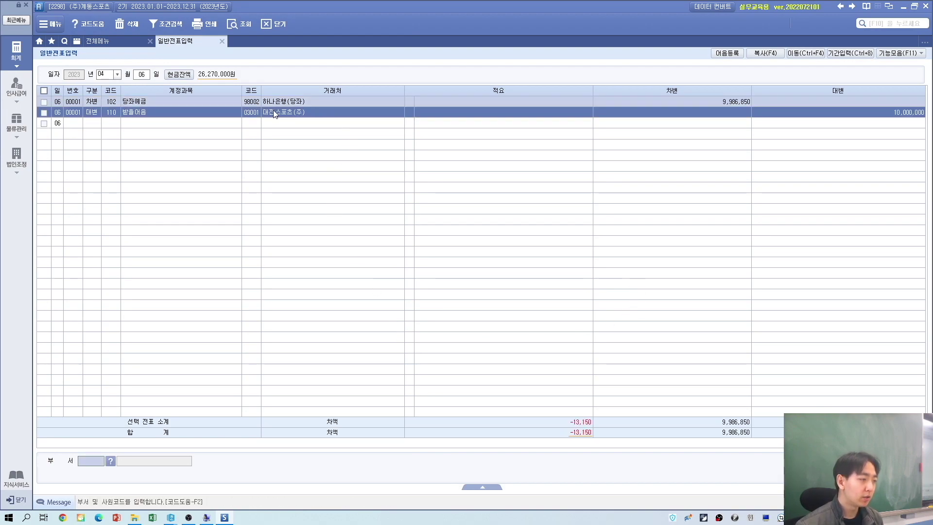
Step: In the note details, select the 10,000,000 note 가나22220001
{"action": "key", "text": "Return"}
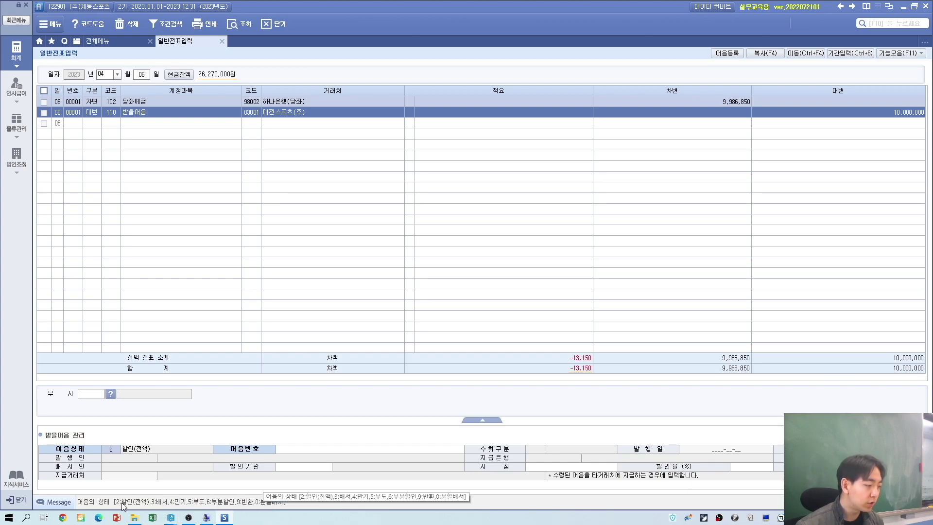
{"action": "key", "text": "alt+Tab"}
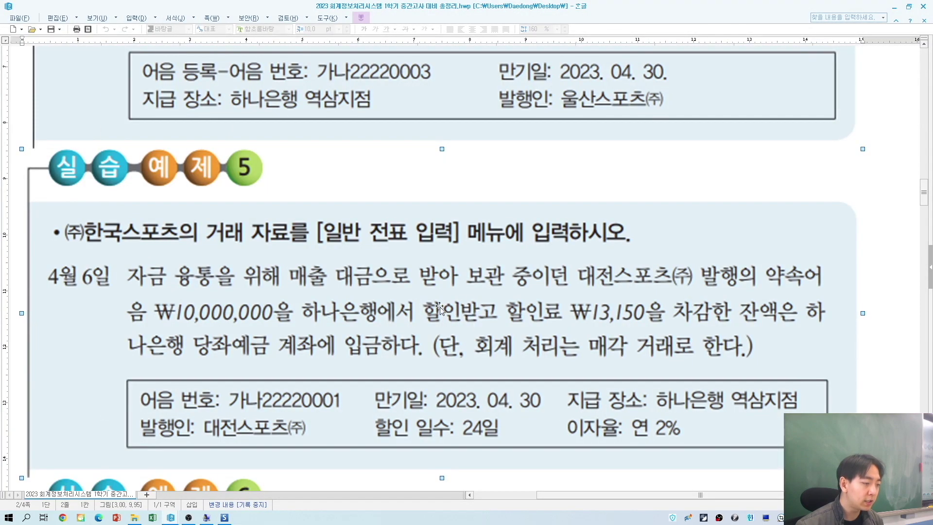
{"action": "key", "text": "alt+Tab"}
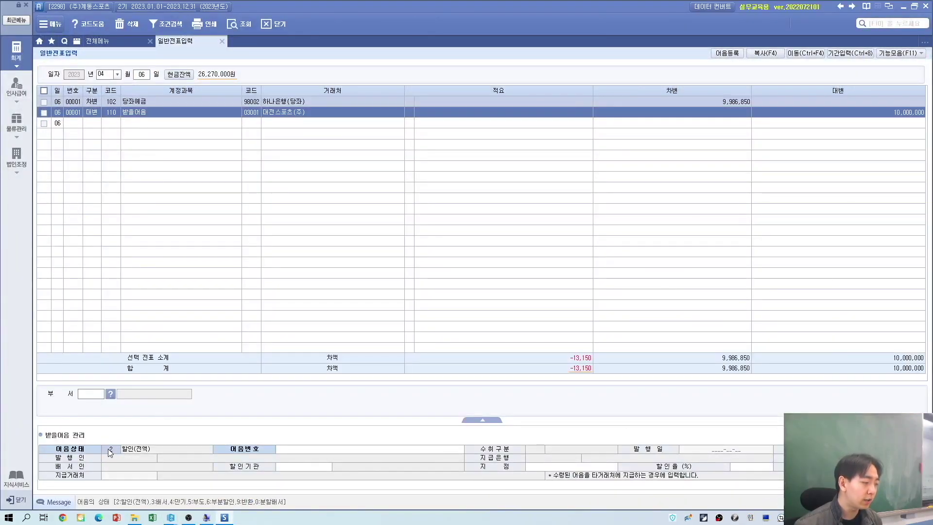
{"action": "left_click", "coordinate": [295, 450]}
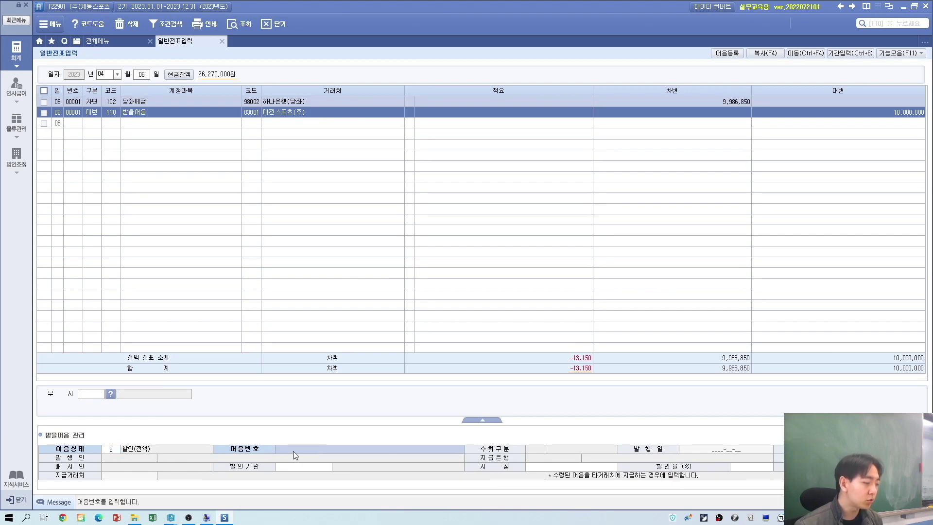
{"action": "key", "text": "F2"}
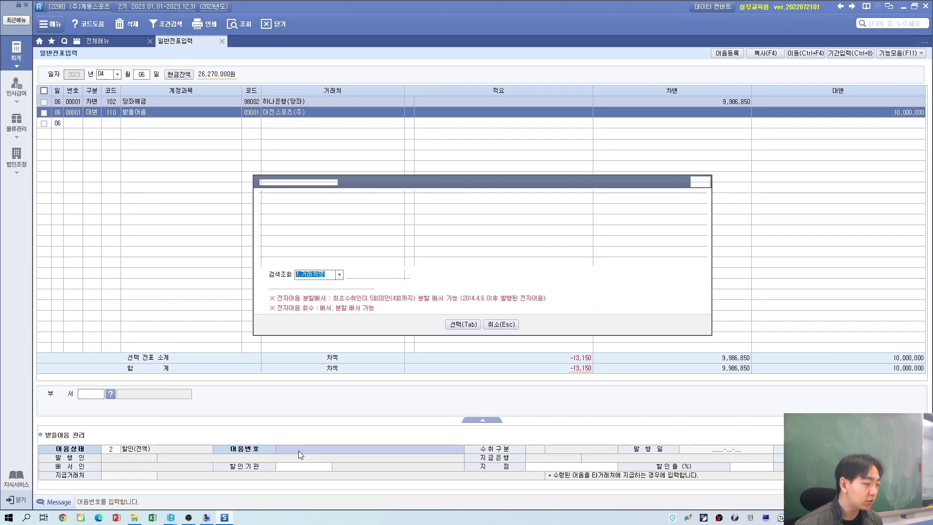
{"action": "left_click_drag", "start_coordinate": [307, 186], "coordinate": [146, 148]}
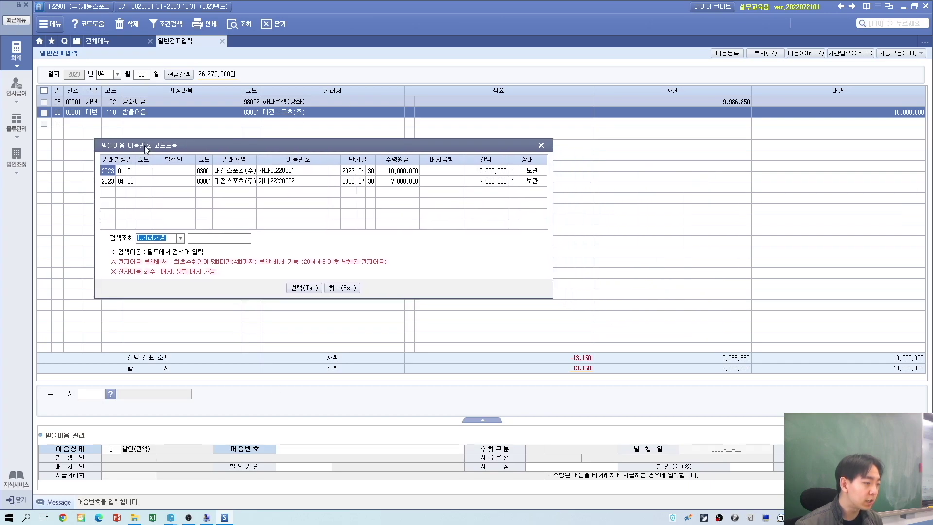
{"action": "left_click", "coordinate": [392, 173]}
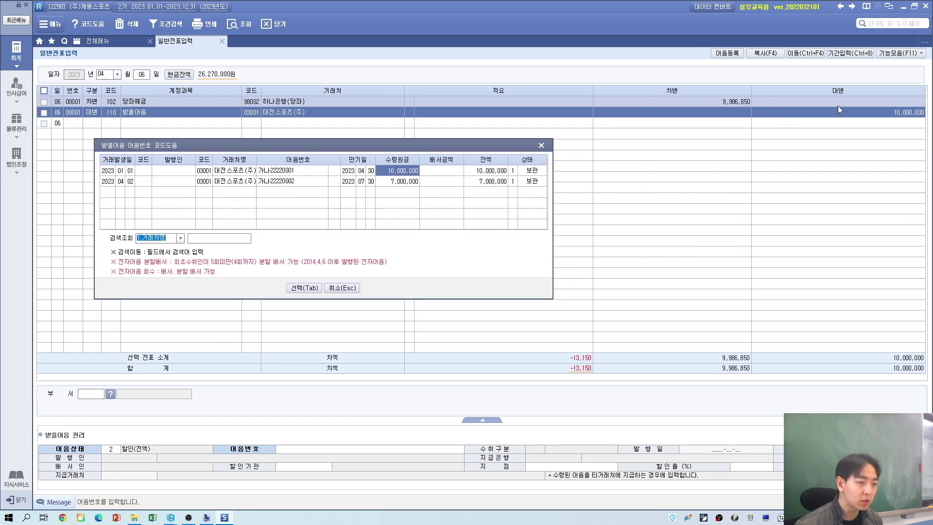
{"action": "left_click", "coordinate": [304, 288]}
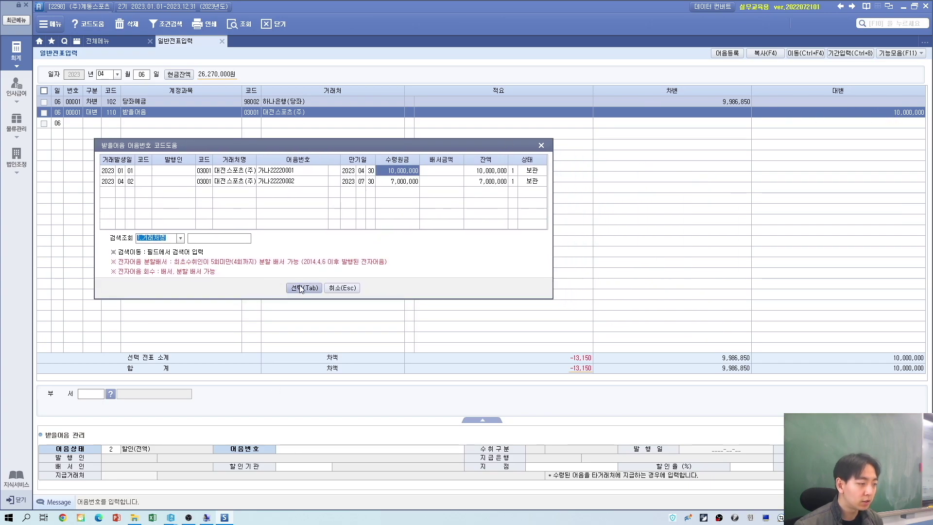
Step: Set the discount bank to 98002 하나은행(당좌), branch 역삼, discount rate 2%
{"action": "left_click", "coordinate": [280, 469]}
{"action": "key", "text": "alt+Tab"}
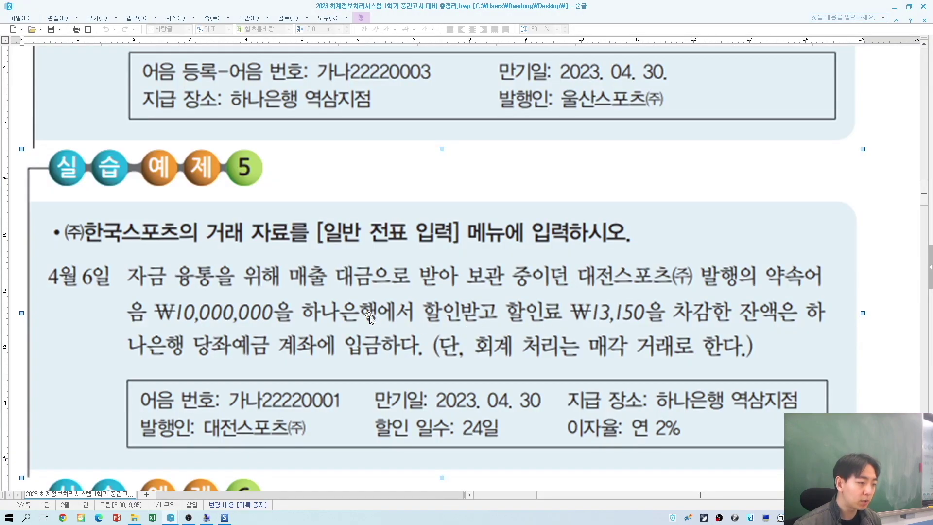
{"action": "key", "text": "alt+Tab"}
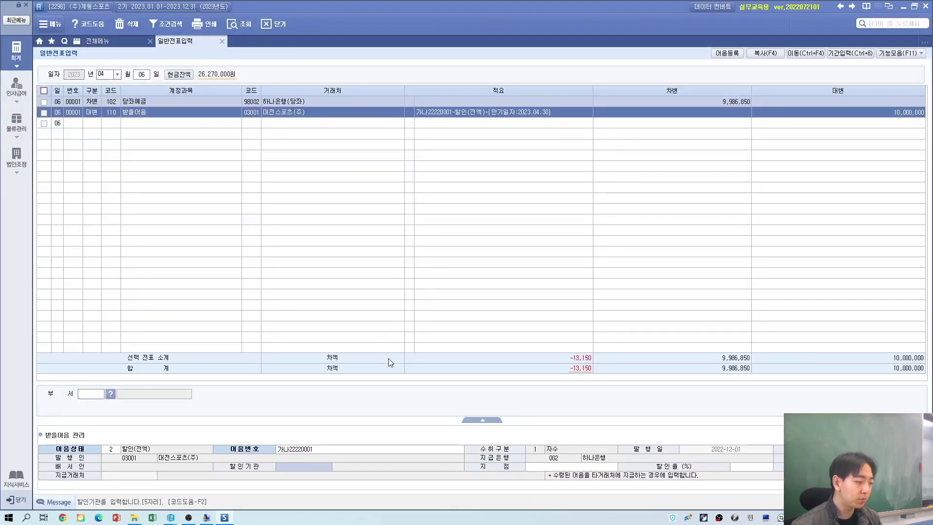
{"action": "key", "text": "F2"}
{"action": "double_click", "coordinate": [406, 218]}
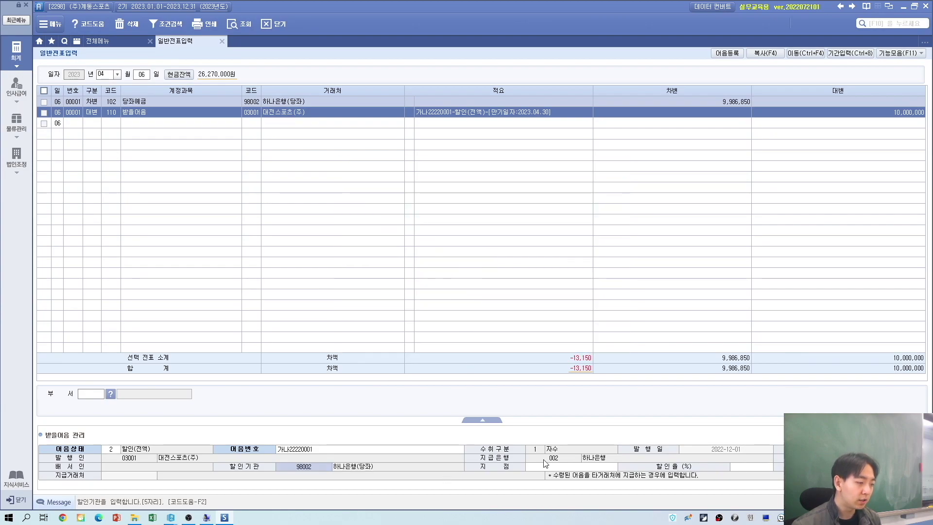
{"action": "left_click", "coordinate": [570, 468]}
{"action": "key", "text": "alt+Tab"}
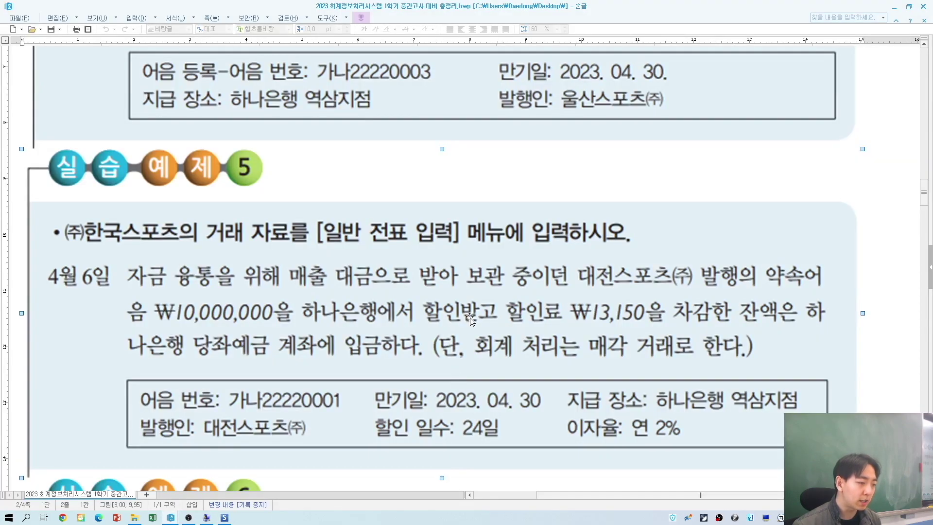
{"action": "key", "text": "alt+Tab"}
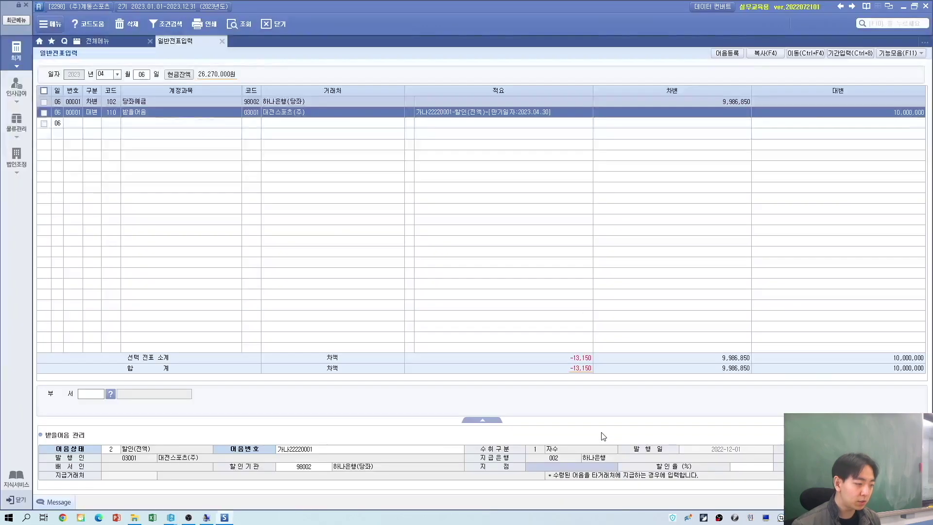
{"action": "type", "text": "역삼"}
{"action": "key", "text": "Return"}
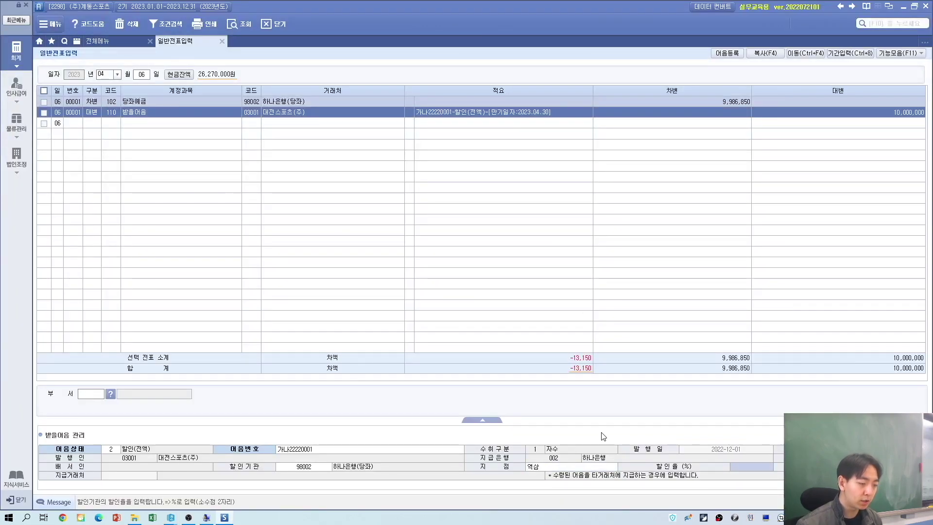
{"action": "key", "text": "alt+Tab"}
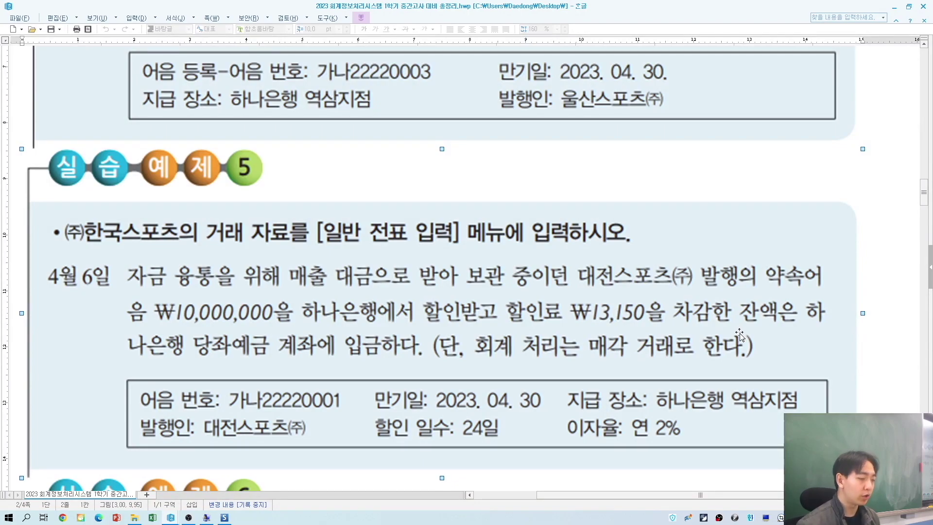
{"action": "key", "text": "alt+Tab"}
{"action": "type", "text": "2"}
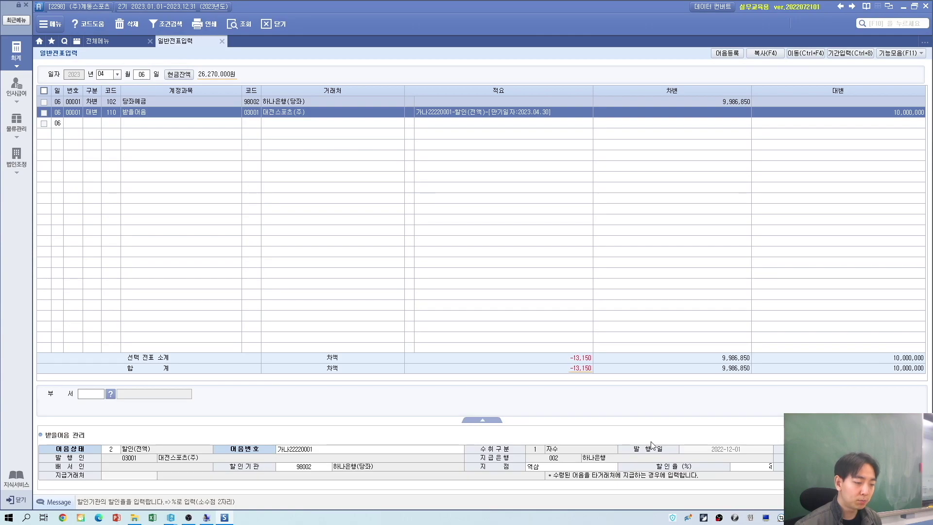
{"action": "key", "text": "Return"}
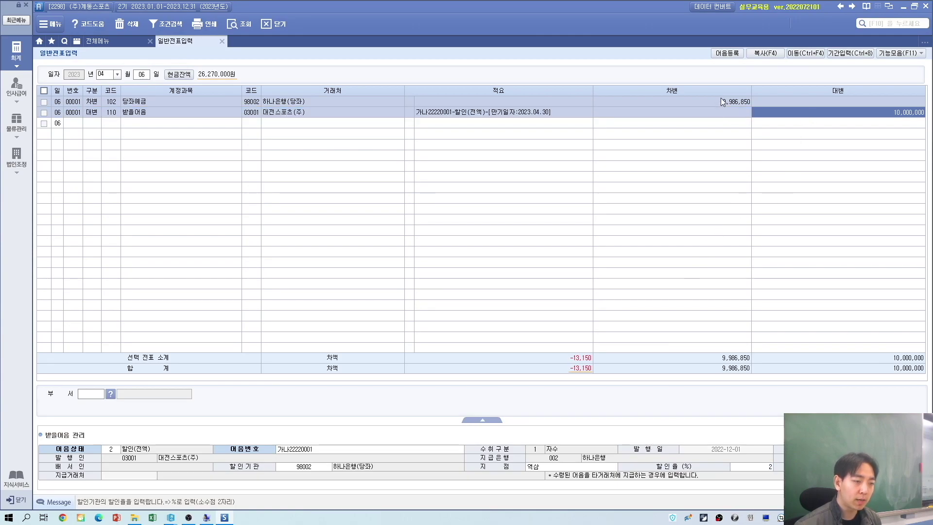
{"action": "left_click", "coordinate": [755, 469]}
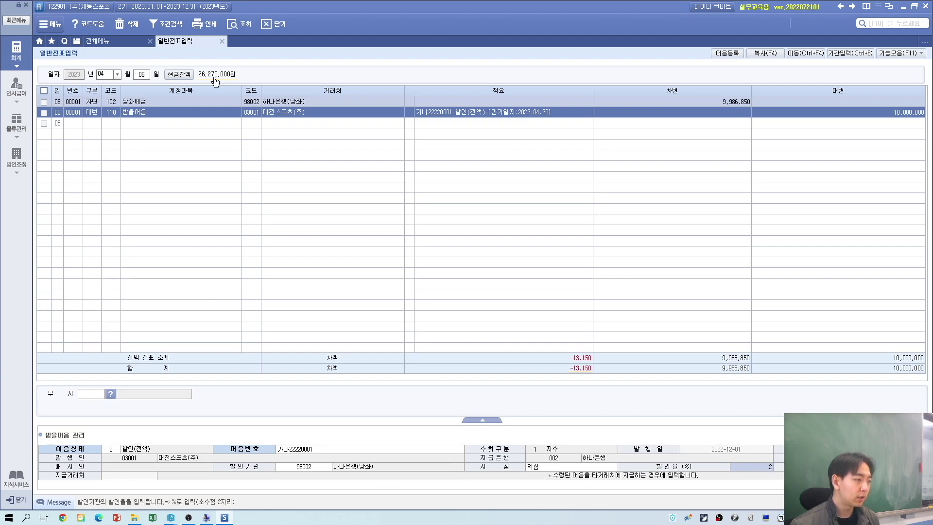
Step: Scroll the Hangul exercise document to exercise 6, the April 28 note endorsement
{"action": "key", "text": "alt+Tab"}
{"action": "scroll", "coordinate": [321, 404], "scroll_direction": "down", "scroll_amount": 6}
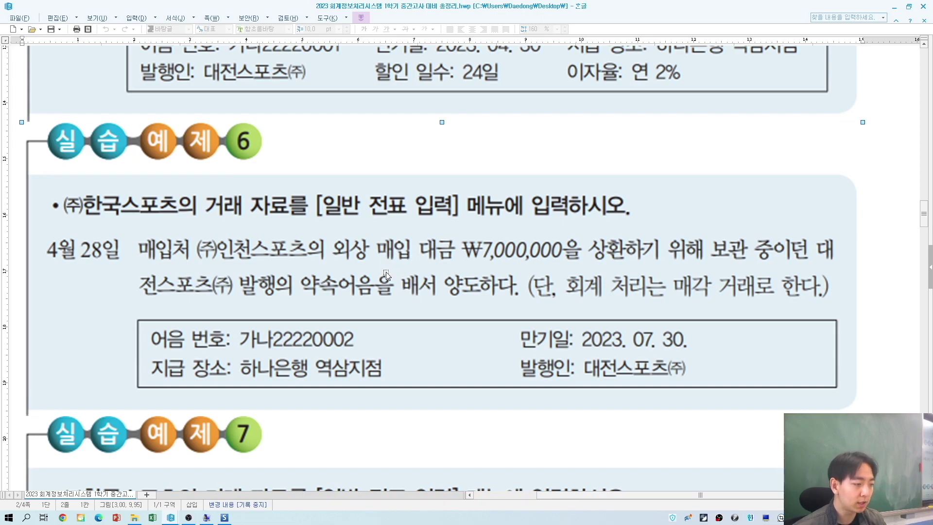
{"action": "key", "text": "alt+Tab"}
{"action": "key", "text": "alt+Tab"}
{"action": "key", "text": "alt+Tab"}
Step: On day 28, debit 251 외상매입금 for 02002 (주)인천스포츠 with 7,000,000
{"action": "left_click", "coordinate": [146, 74]}
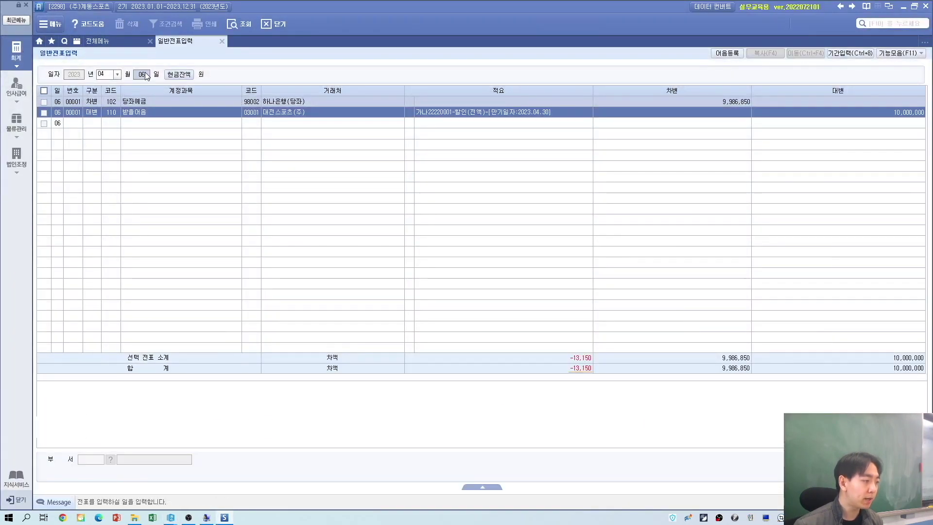
{"action": "type", "text": "28"}
{"action": "key", "text": "Return"}
{"action": "type", "text": "3"}
{"action": "key", "text": "Return"}
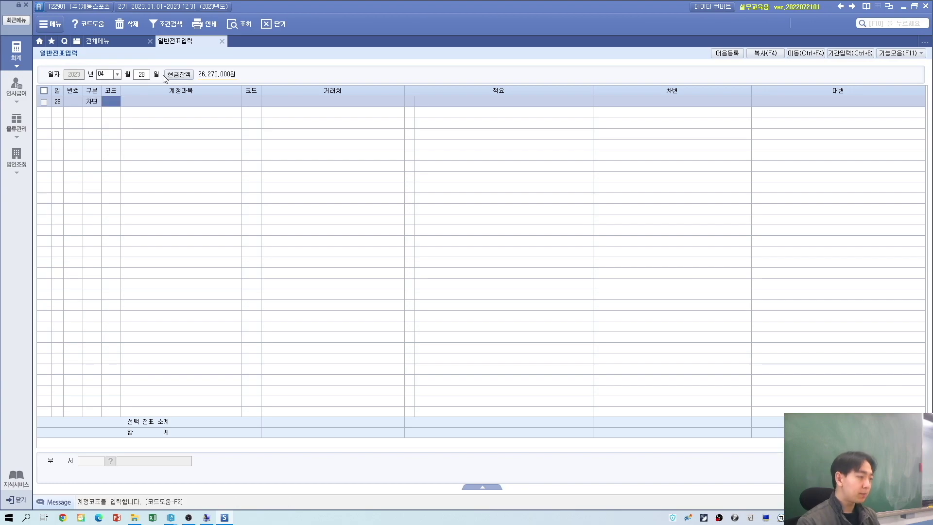
{"action": "type", "text": "외상"}
{"action": "key", "text": "Return"}
{"action": "key", "text": "Down"}
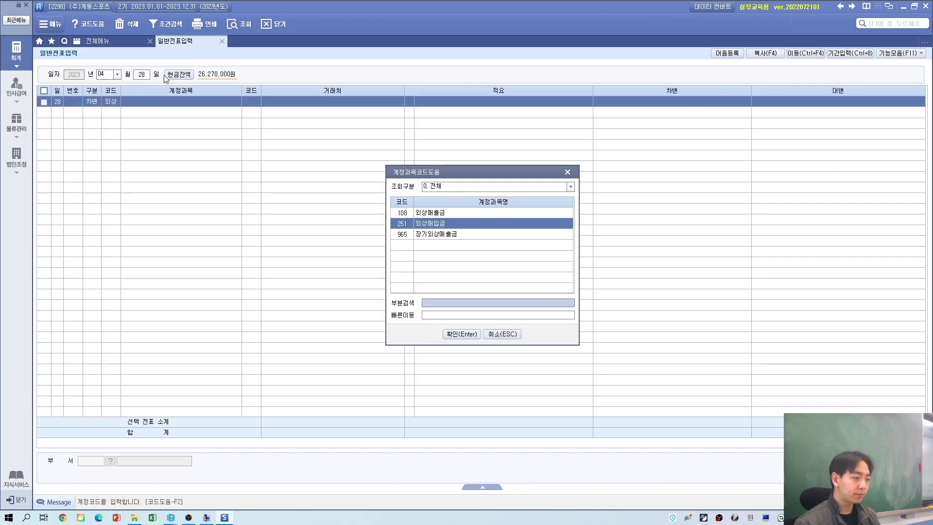
{"action": "key", "text": "Return"}
{"action": "key", "text": "alt+Tab"}
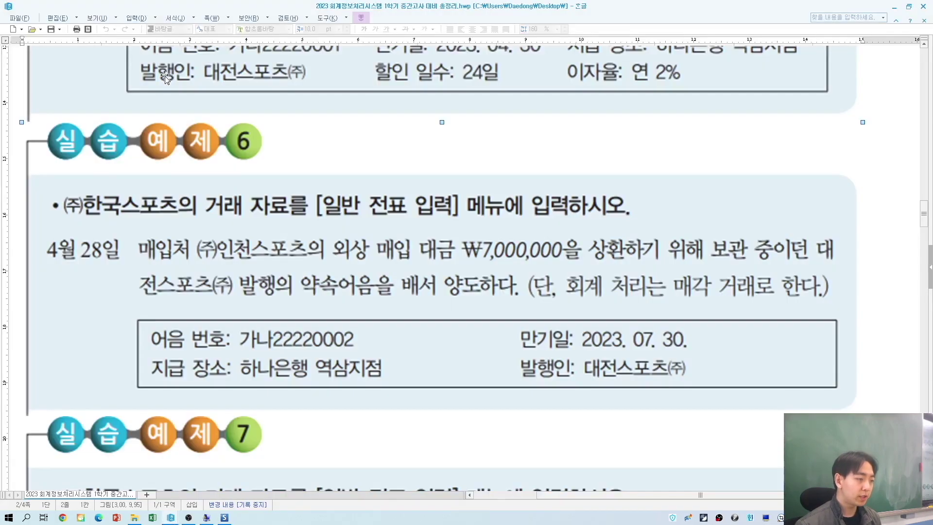
{"action": "key", "text": "alt+Tab"}
{"action": "type", "text": "02002"}
{"action": "key", "text": "Return"}
{"action": "key", "text": "Return"}
{"action": "key", "text": "alt+Tab"}
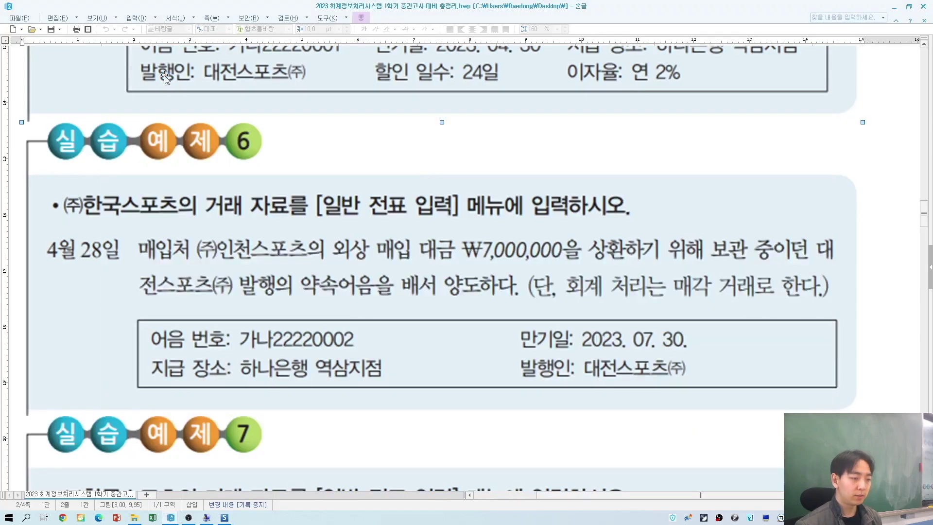
{"action": "key", "text": "alt+Tab"}
{"action": "type", "text": "7000000"}
{"action": "key", "text": "Return"}
Step: Credit 110 받을어음 for 03001 대전스포츠(주) with 7,000,000 and open its note details
{"action": "type", "text": "4"}
{"action": "key", "text": "Return"}
{"action": "type", "text": "받을"}
{"action": "key", "text": "Return"}
{"action": "key", "text": "Return"}
{"action": "key", "text": "alt+Tab"}
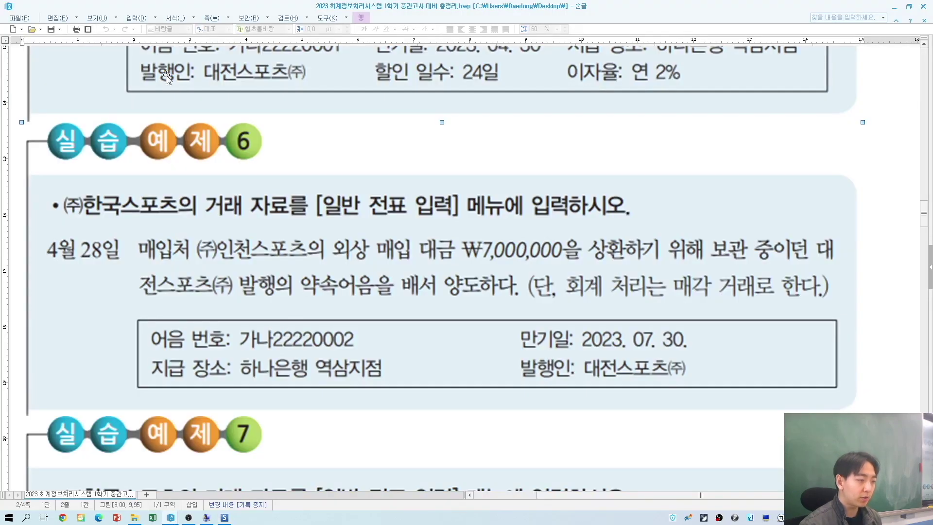
{"action": "key", "text": "alt+Tab"}
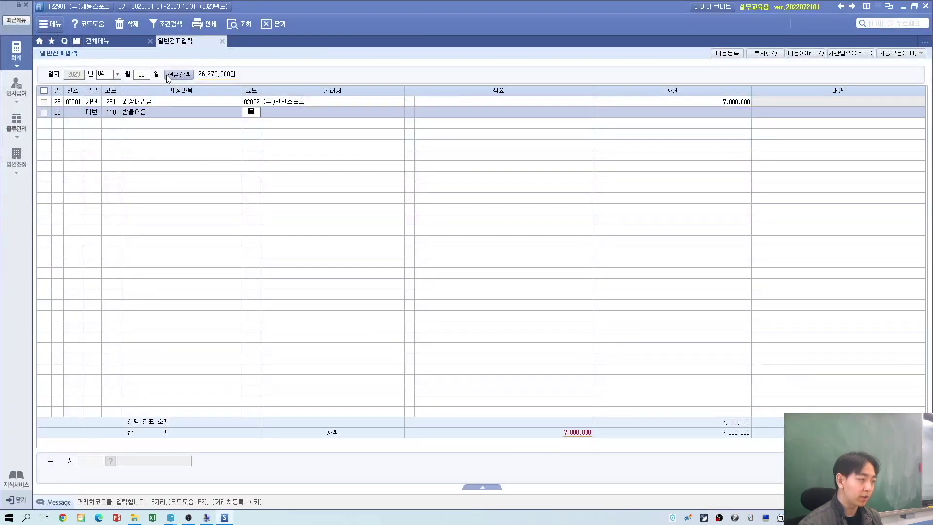
{"action": "type", "text": "3001"}
{"action": "key", "text": "Return"}
{"action": "left_click", "coordinate": [254, 112]}
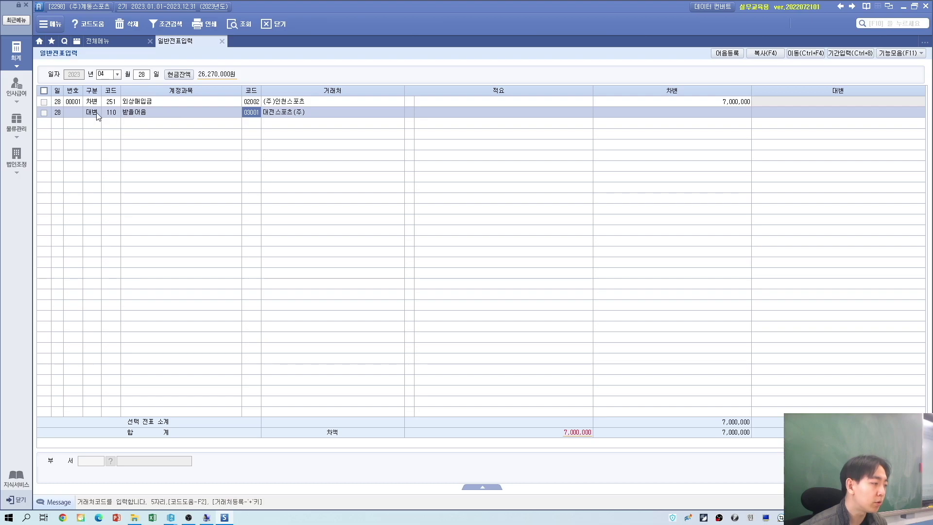
{"action": "left_click", "coordinate": [111, 114]}
{"action": "left_click", "coordinate": [253, 112]}
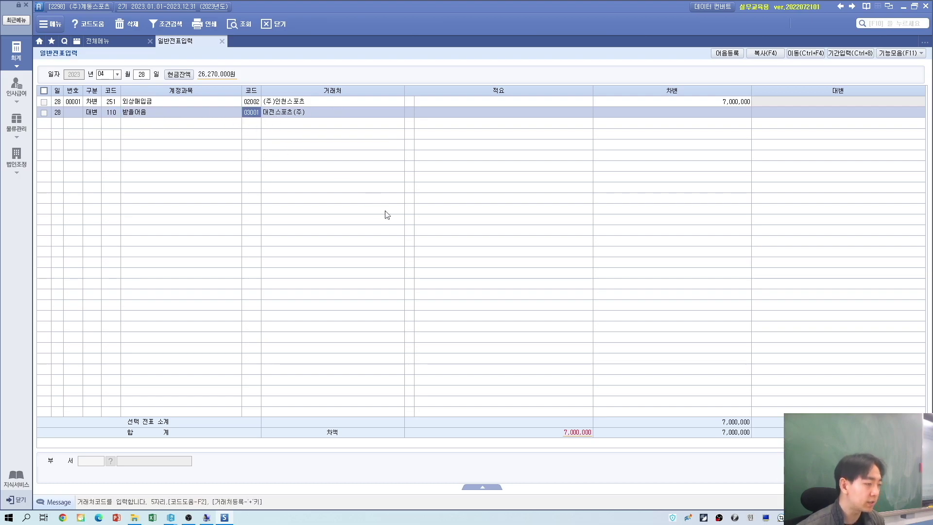
{"action": "key", "text": "alt+Tab"}
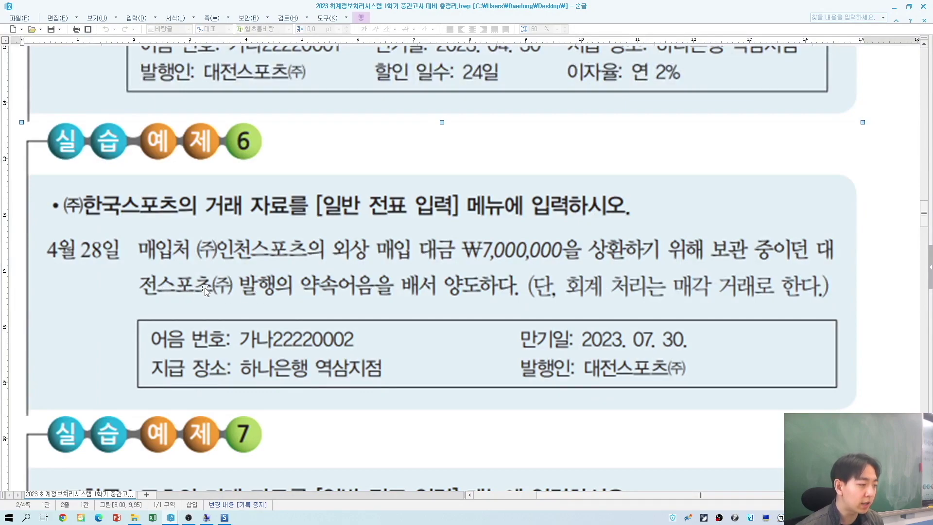
{"action": "key", "text": "alt+Tab"}
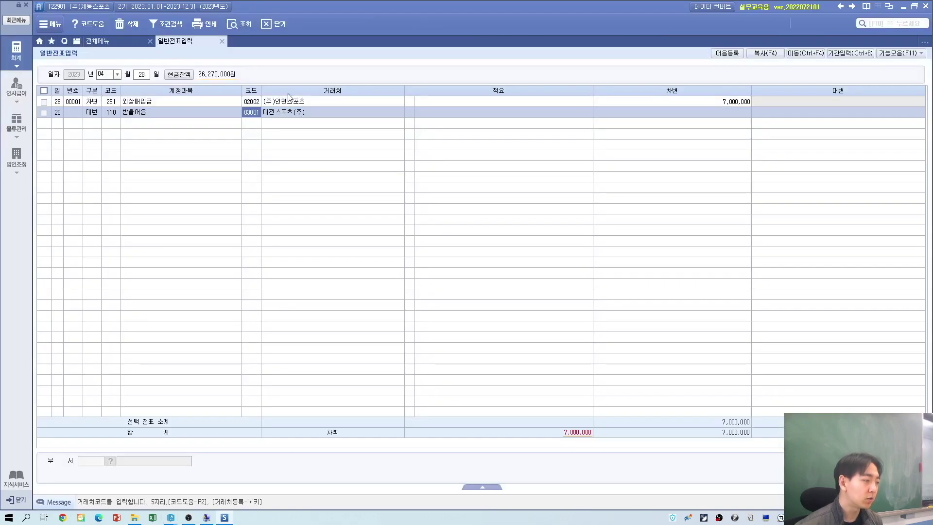
{"action": "left_click", "coordinate": [533, 115]}
{"action": "left_click", "coordinate": [788, 112]}
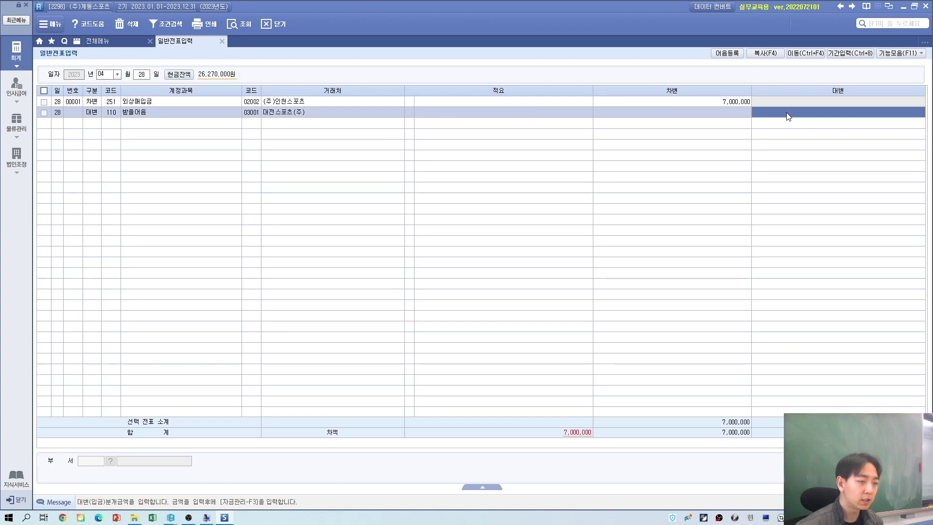
{"action": "type", "text": "7000000"}
{"action": "key", "text": "Return"}
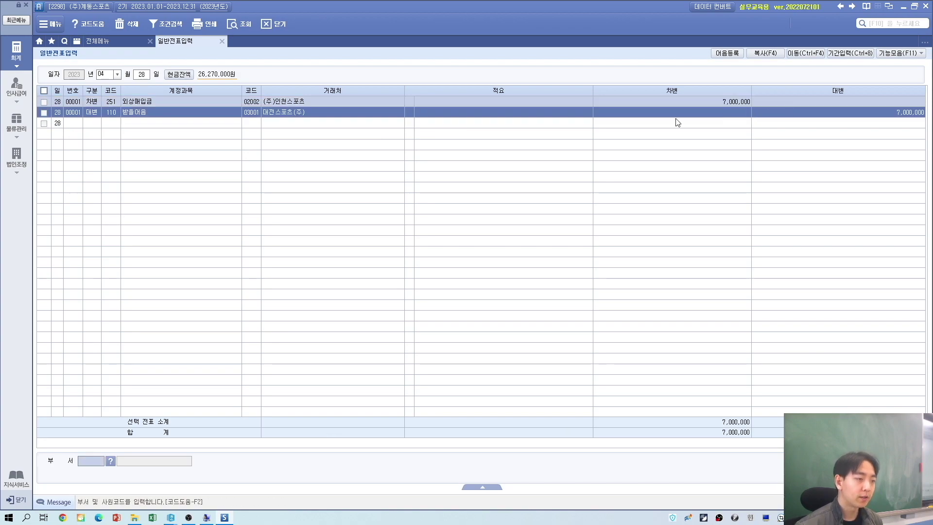
{"action": "left_click", "coordinate": [520, 112]}
{"action": "left_click", "coordinate": [409, 115]}
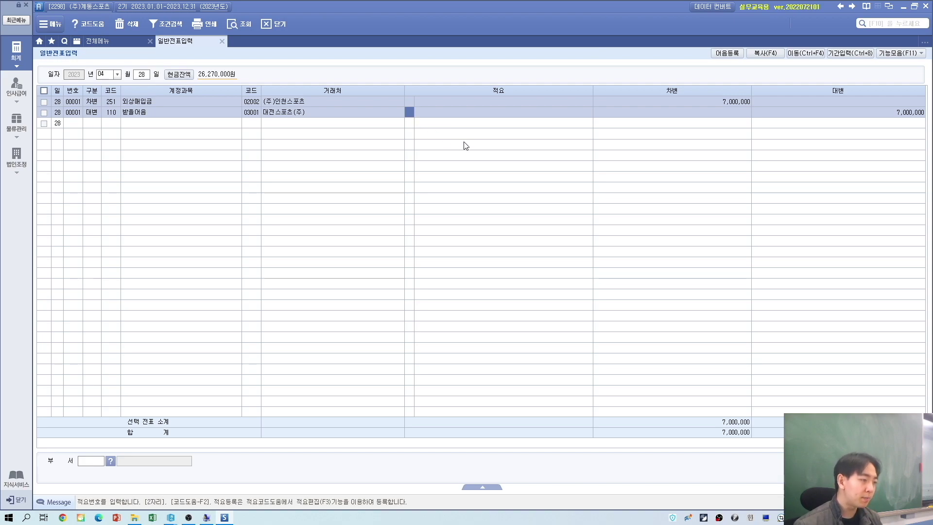
{"action": "key", "text": "Return"}
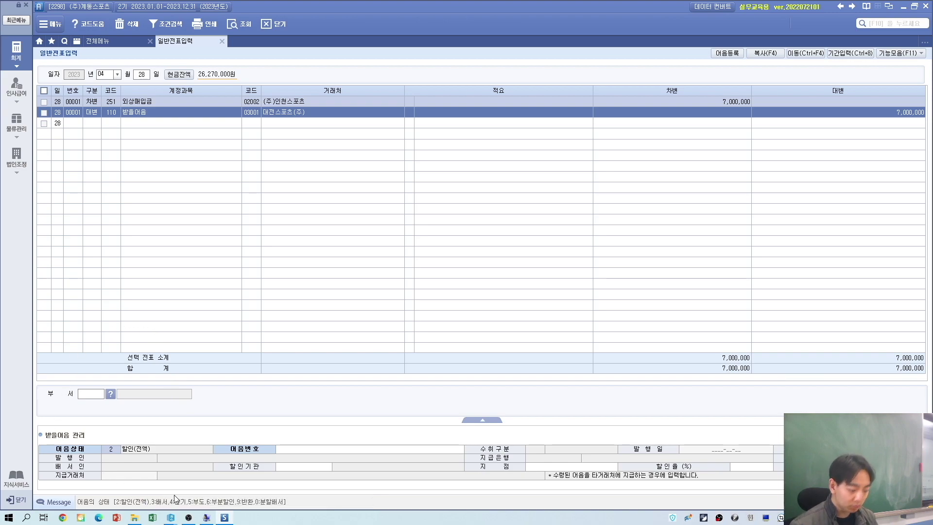
Step: Mark the note as 배서 (status 3) and select bill 가나22220002
{"action": "type", "text": "3"}
{"action": "key", "text": "Return"}
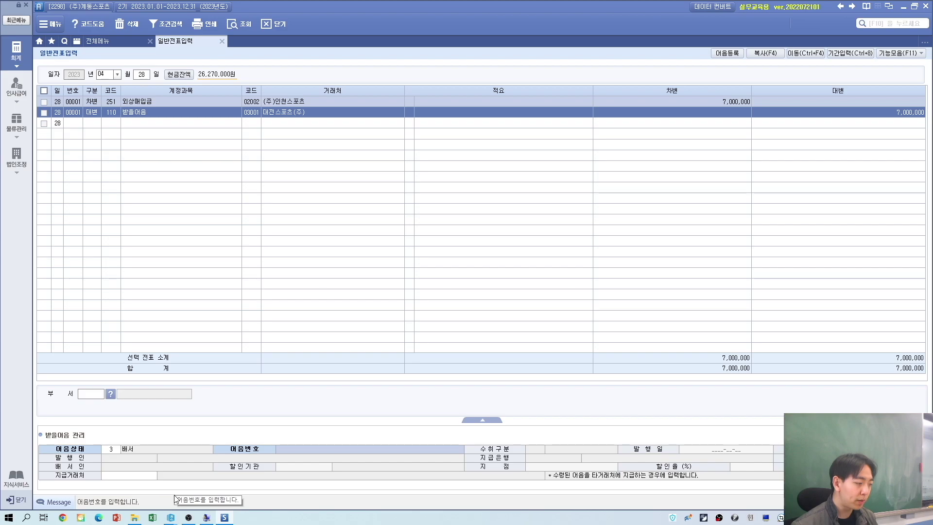
{"action": "key", "text": "F2"}
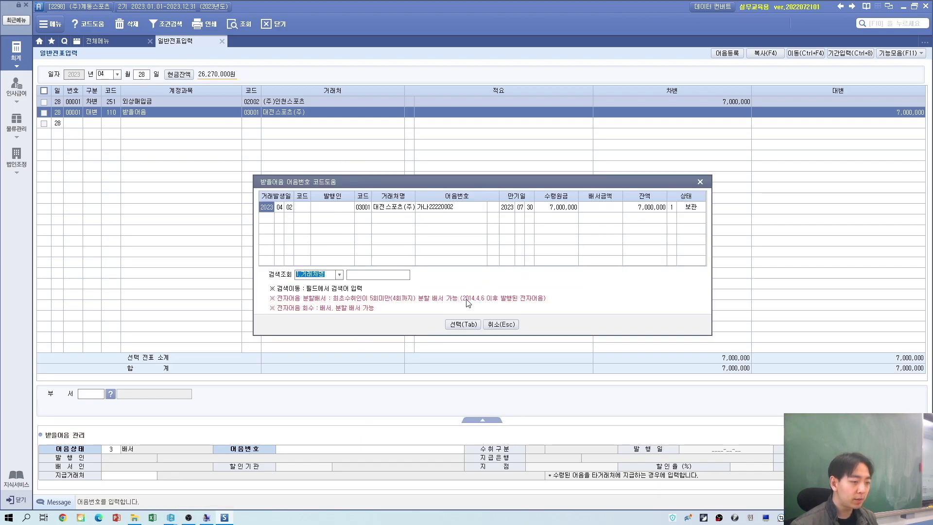
{"action": "left_click", "coordinate": [466, 325]}
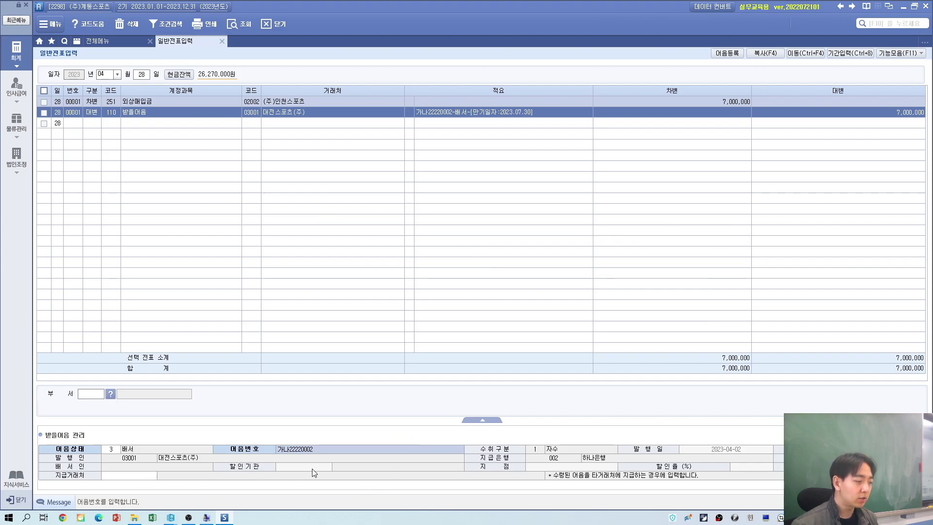
{"action": "left_click", "coordinate": [137, 475]}
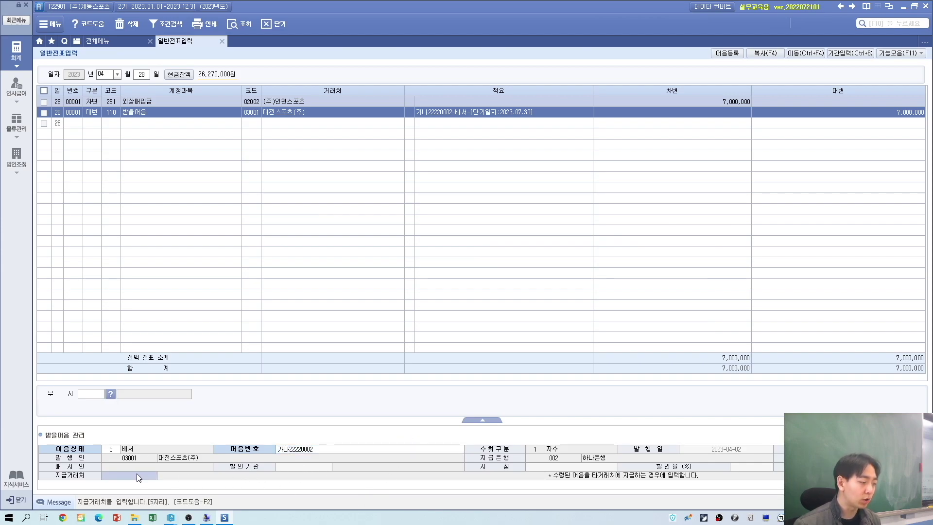
Step: Review the paying party and the 받을어음 line's note details, closing the lookups unchanged
{"action": "key", "text": "alt+Tab"}
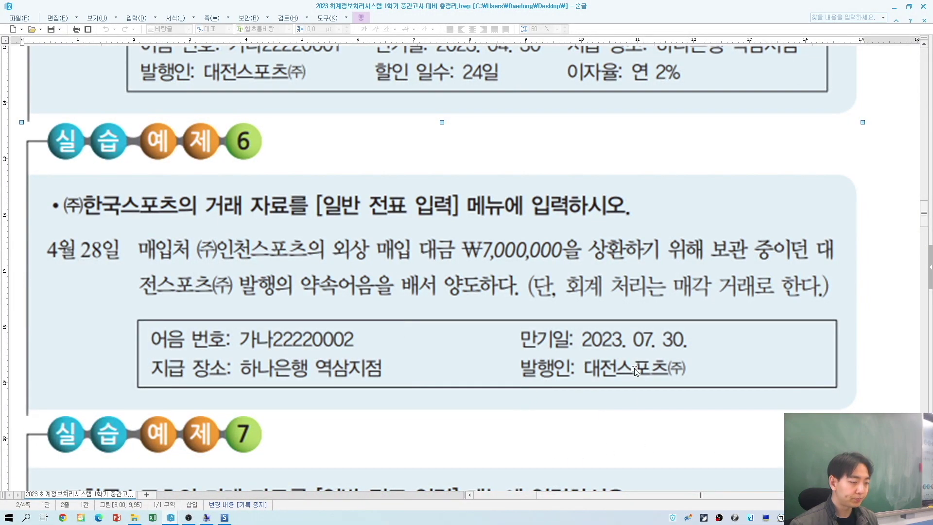
{"action": "key", "text": "alt+Tab"}
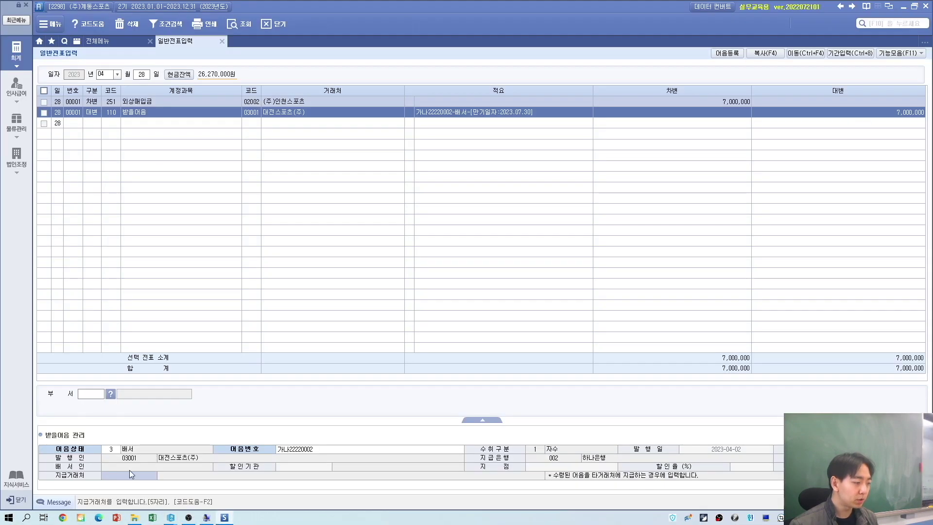
{"action": "key", "text": "F2"}
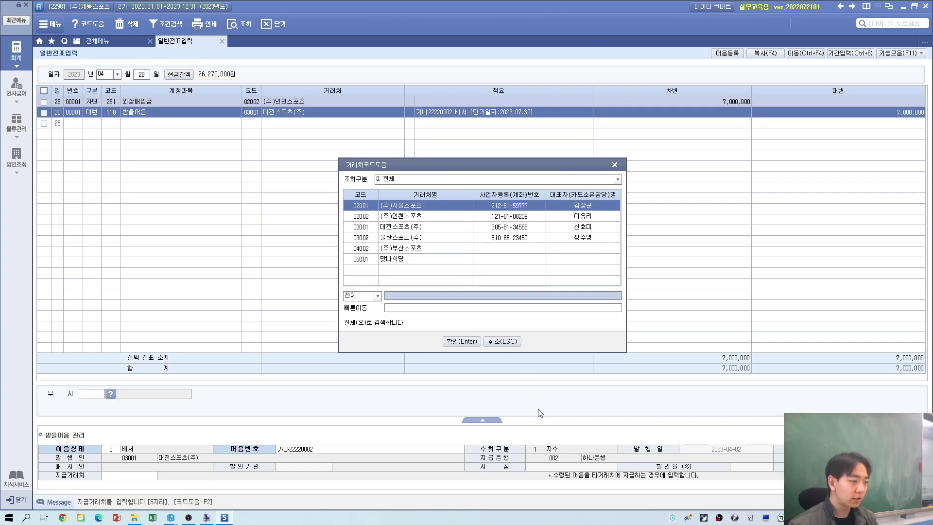
{"action": "key", "text": "Escape"}
{"action": "left_click", "coordinate": [165, 103]}
{"action": "left_click", "coordinate": [123, 111]}
{"action": "left_click", "coordinate": [116, 101]}
{"action": "left_click", "coordinate": [120, 112]}
{"action": "left_click", "coordinate": [117, 100]}
{"action": "left_click", "coordinate": [120, 112]}
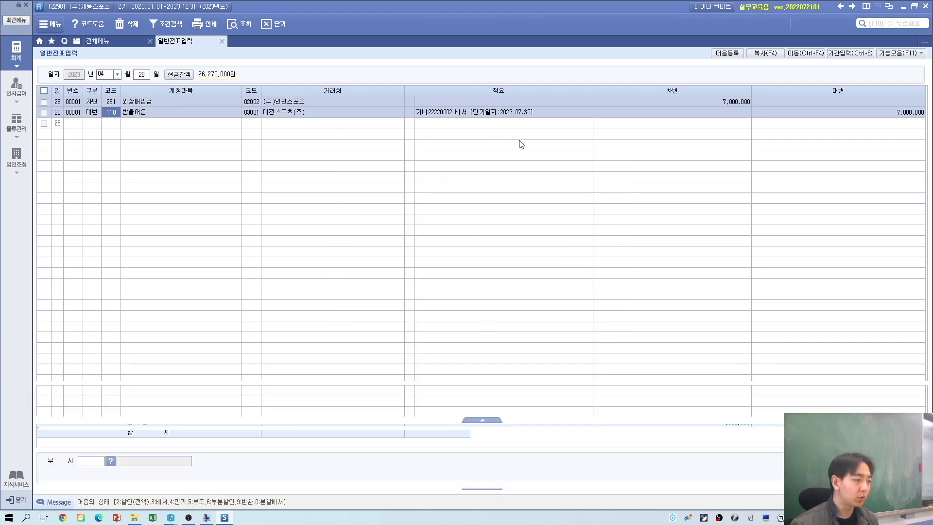
{"action": "left_click", "coordinate": [438, 117]}
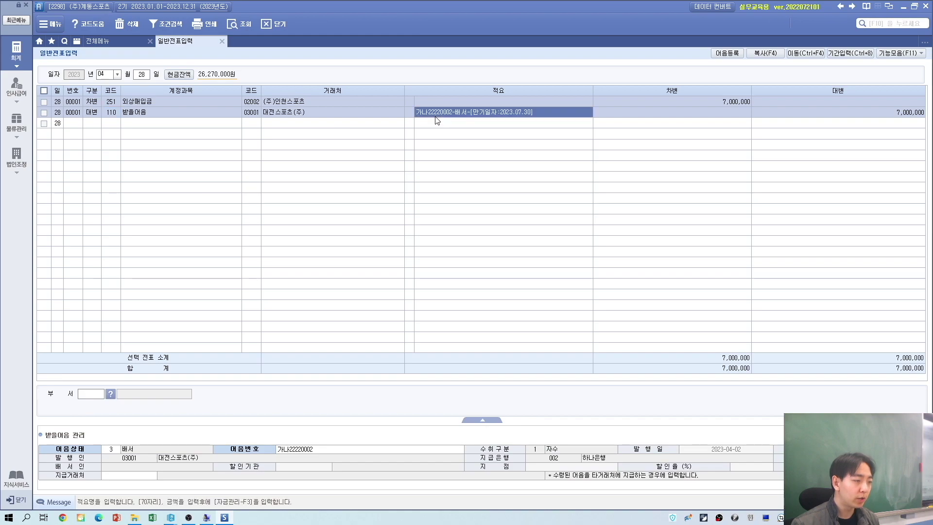
{"action": "left_click", "coordinate": [296, 457]}
{"action": "key", "text": "F2"}
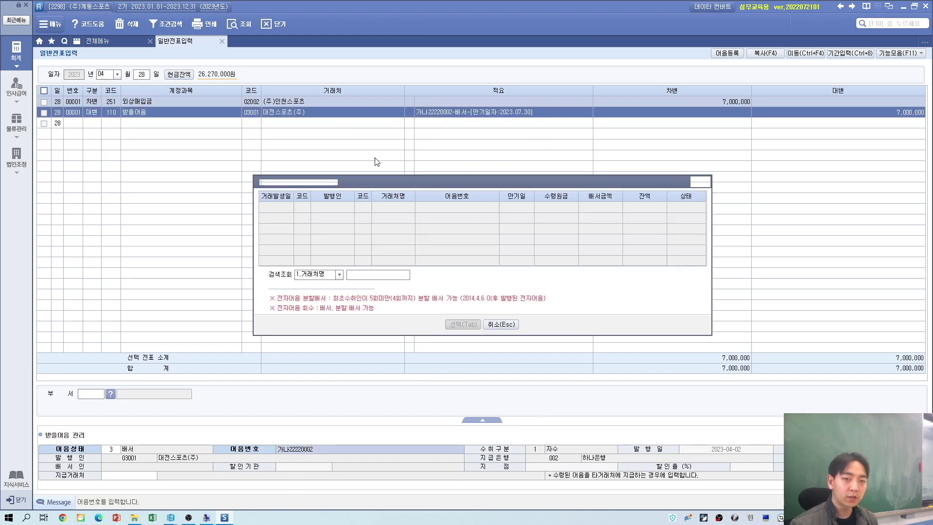
{"action": "key", "text": "Escape"}
{"action": "key", "text": "alt+Tab"}
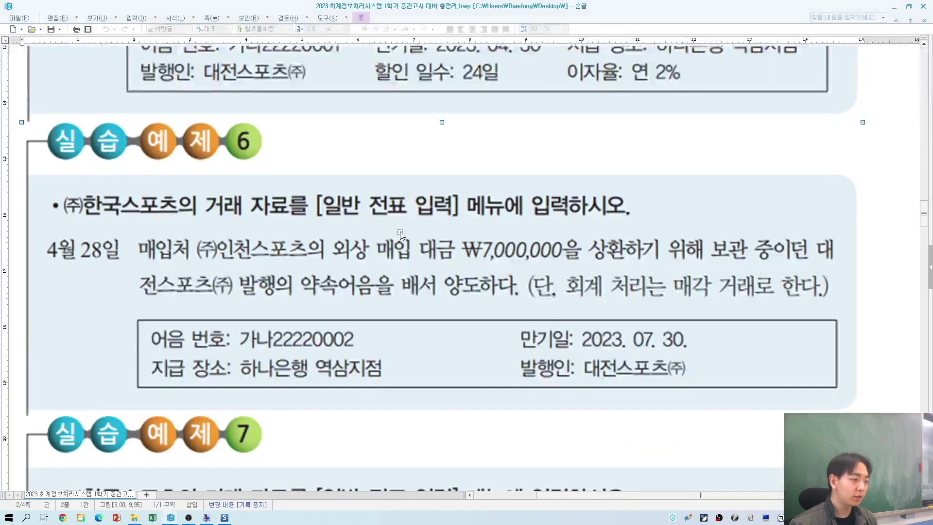
{"action": "scroll", "coordinate": [419, 294], "scroll_direction": "down", "scroll_amount": 5}
{"action": "scroll", "coordinate": [419, 298], "scroll_direction": "down", "scroll_amount": 2}
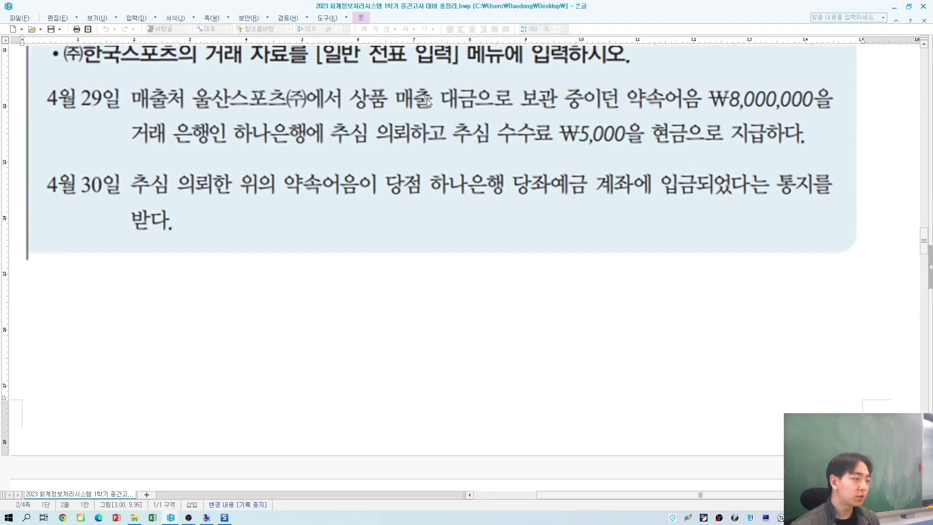
{"action": "scroll", "coordinate": [374, 187], "scroll_direction": "up", "scroll_amount": 2}
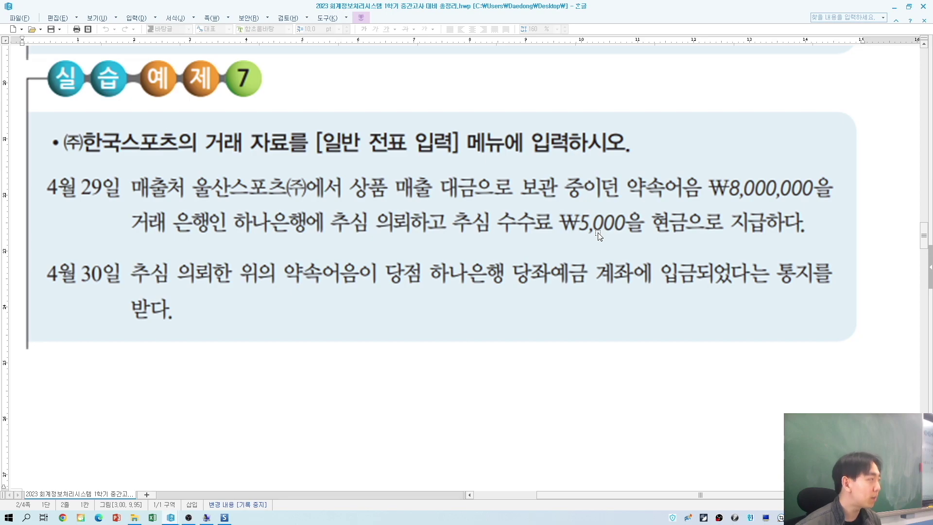
{"action": "key", "text": "alt+Tab"}
Step: Start an April 29 voucher line as a cash payment (구분 1, 출금)
{"action": "left_click", "coordinate": [142, 75]}
{"action": "key", "text": "alt+Tab"}
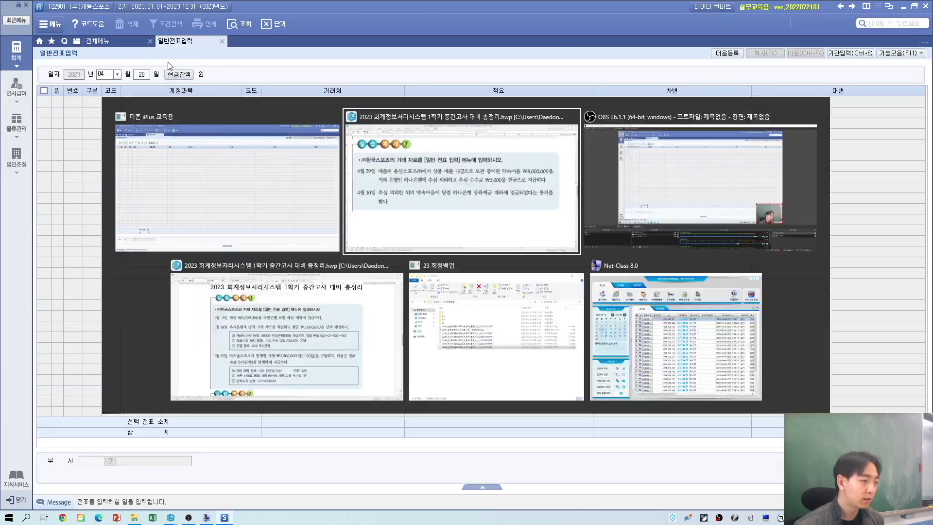
{"action": "key", "text": "alt+Tab"}
{"action": "type", "text": "29"}
{"action": "key", "text": "Return"}
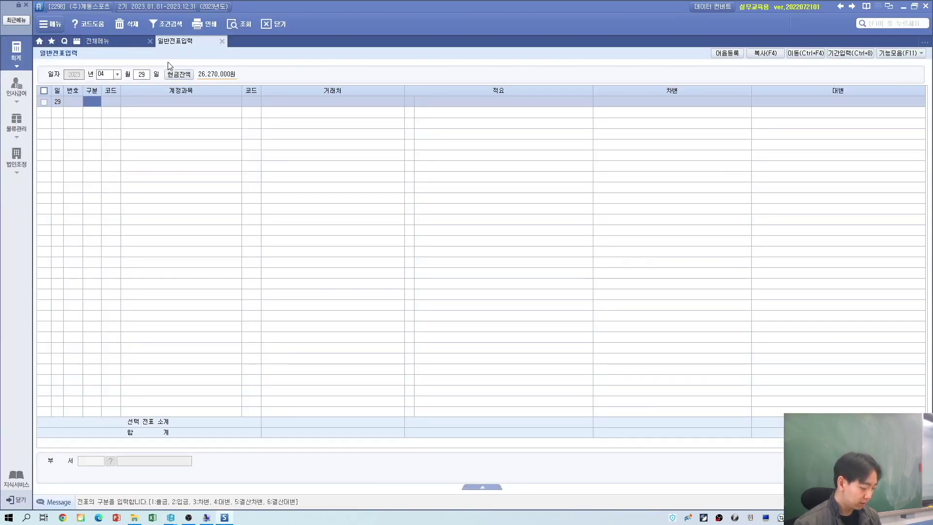
{"action": "key", "text": "alt+Tab"}
{"action": "key", "text": "alt+Tab"}
{"action": "type", "text": "1"}
{"action": "key", "text": "Return"}
Step: Charge 5,000 to account 831 수수료비용
{"action": "type", "text": "수"}
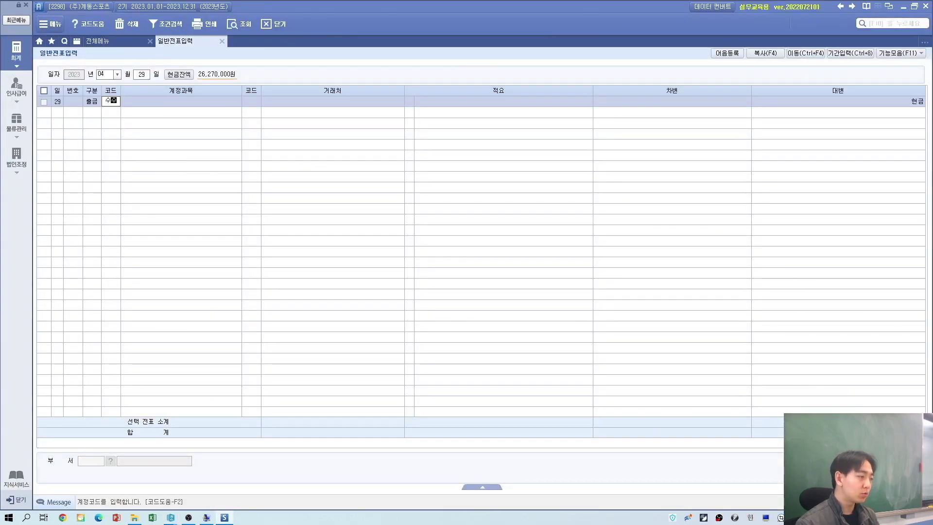
{"action": "type", "text": "수"}
{"action": "key", "text": "Return"}
{"action": "key", "text": "Down"}
{"action": "key", "text": "Down"}
{"action": "key", "text": "Down"}
{"action": "key", "text": "Down"}
{"action": "key", "text": "Down"}
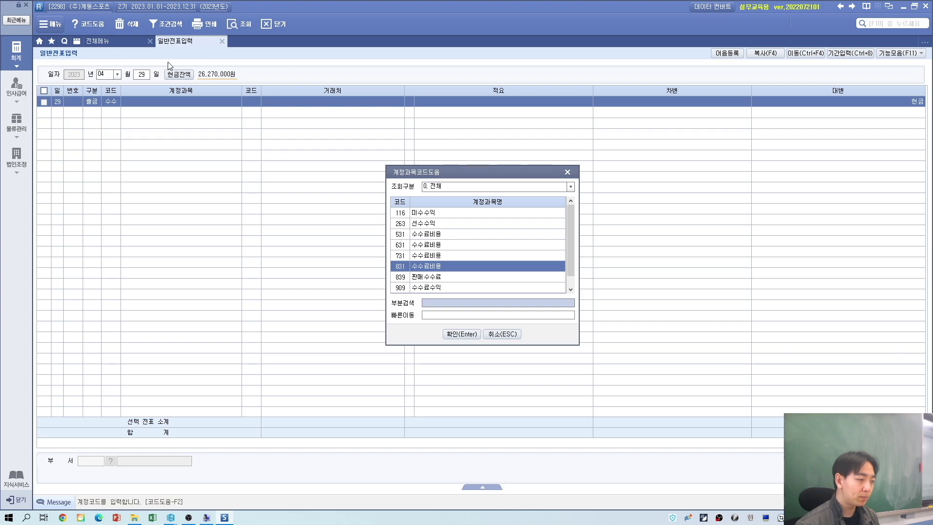
{"action": "key", "text": "Return"}
{"action": "key", "text": "Return"}
{"action": "key", "text": "Return"}
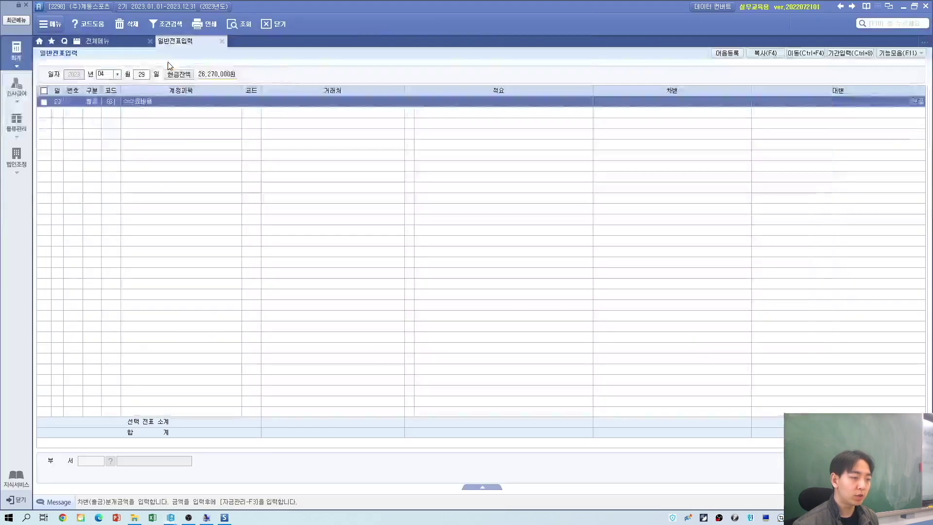
{"action": "type", "text": "5000"}
{"action": "key", "text": "Return"}
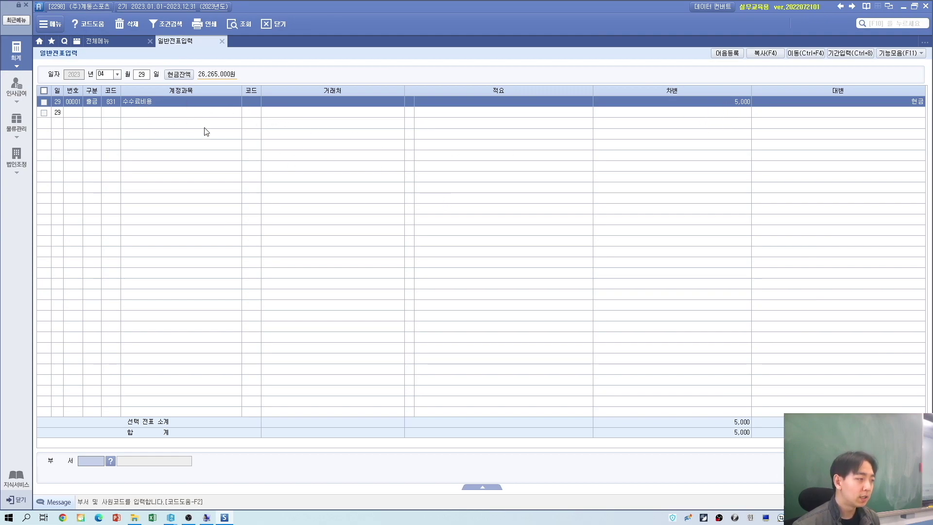
{"action": "key", "text": "alt+Tab"}
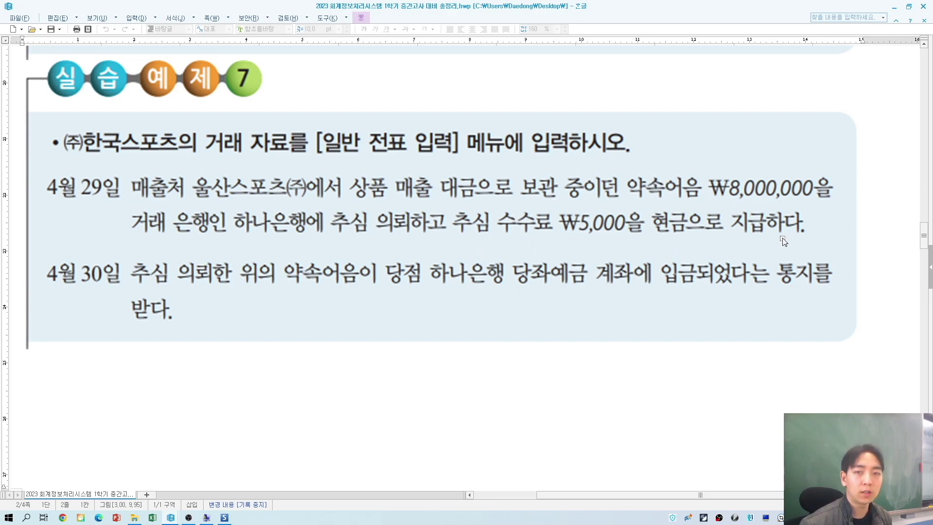
{"action": "key", "text": "alt+Tab"}
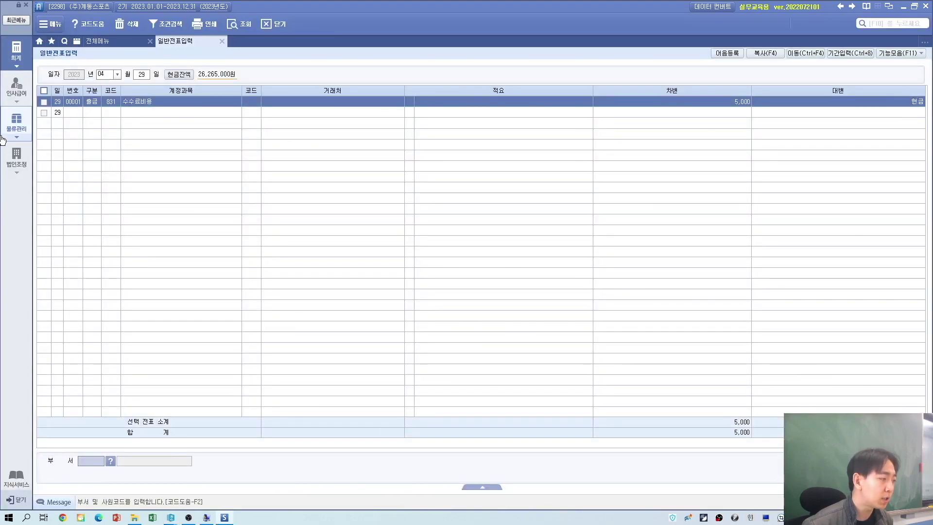
Step: Date the voucher April 30 and debit 102 당좌예금 at 하나은행(당좌) for 8,000,000
{"action": "left_click", "coordinate": [135, 75]}
{"action": "type", "text": "30"}
{"action": "key", "text": "Return"}
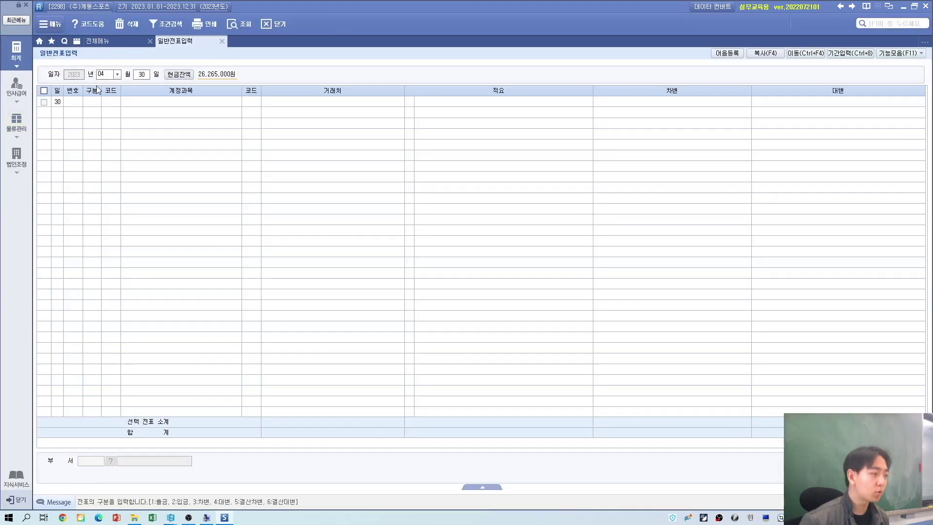
{"action": "key", "text": "alt+Tab"}
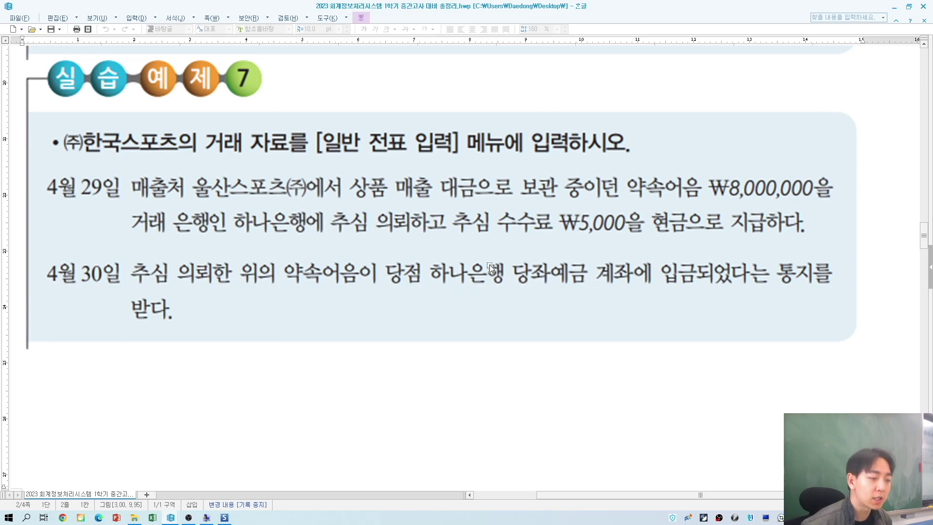
{"action": "key", "text": "alt+Tab"}
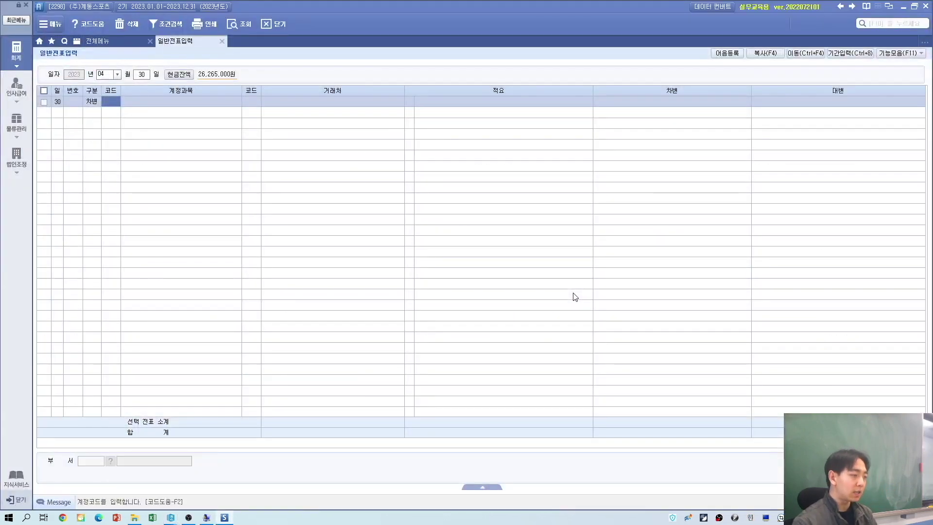
{"action": "type", "text": "102"}
{"action": "key", "text": "Return"}
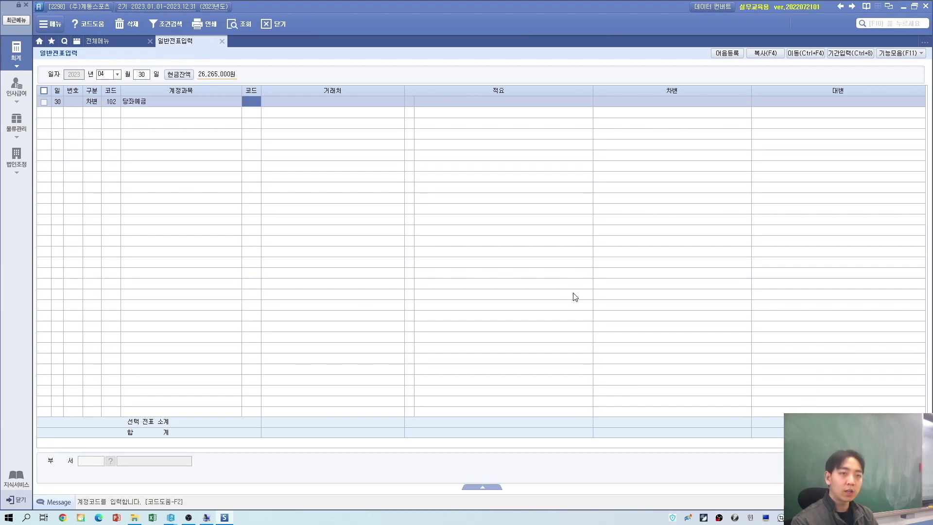
{"action": "key", "text": "F2"}
{"action": "key", "text": "Return"}
{"action": "key", "text": "alt+Tab"}
{"action": "key", "text": "alt+Tab"}
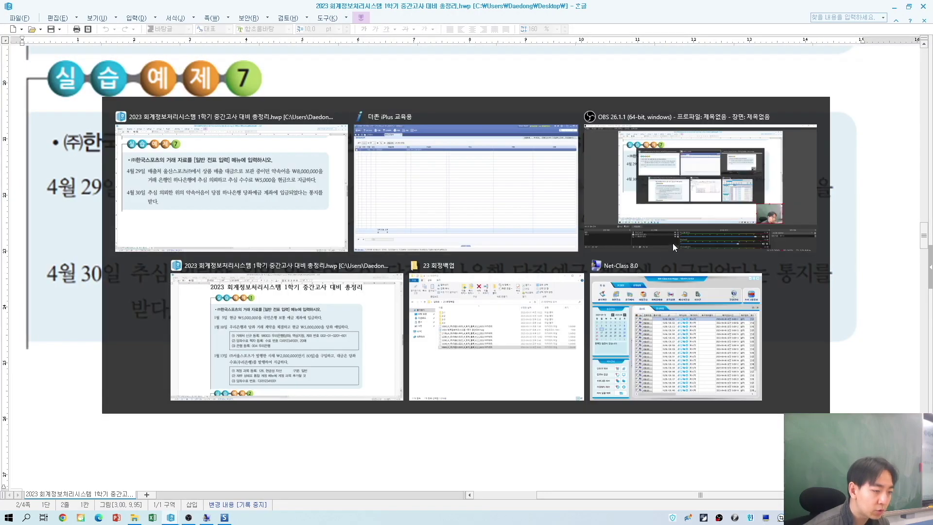
{"action": "key", "text": "Return"}
{"action": "key", "text": "Return"}
{"action": "key", "text": "alt+Tab"}
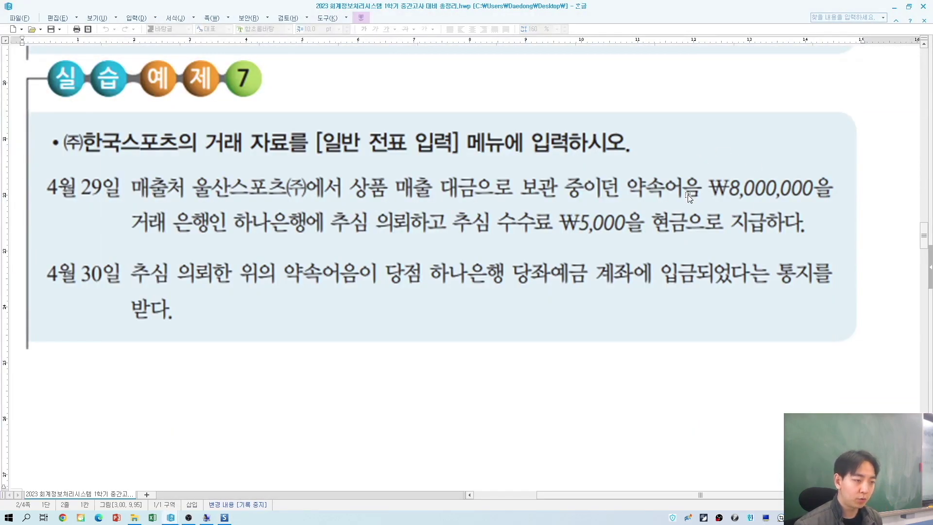
{"action": "key", "text": "alt+Tab"}
{"action": "type", "text": "5"}
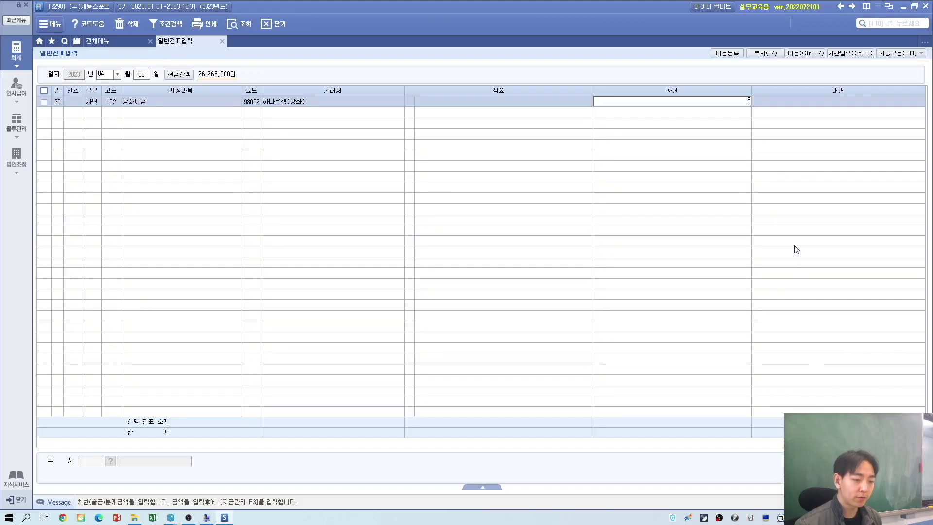
{"action": "key", "text": "Return"}
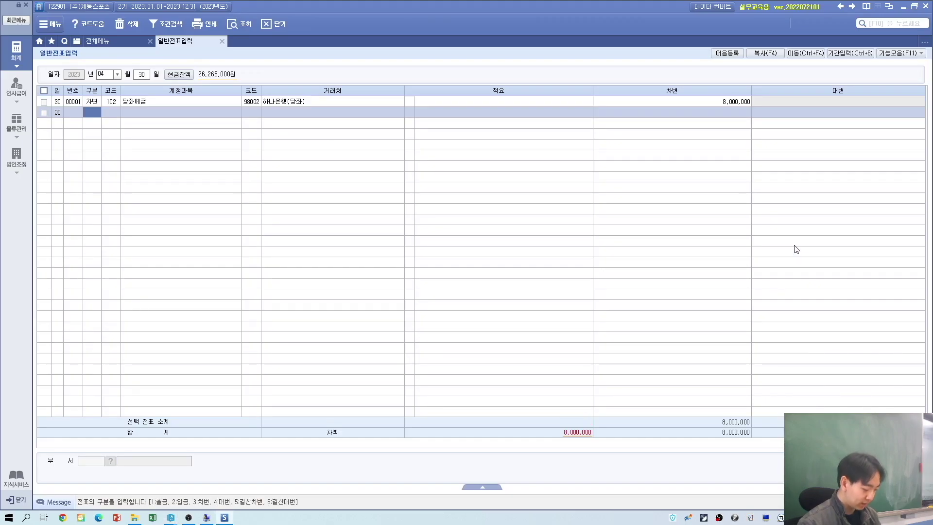
Step: Add the credit line to 받을어음 for partner 03002 at 8,000,000, balancing the voucher
{"action": "key", "text": "Return"}
{"action": "key", "text": "alt+Tab"}
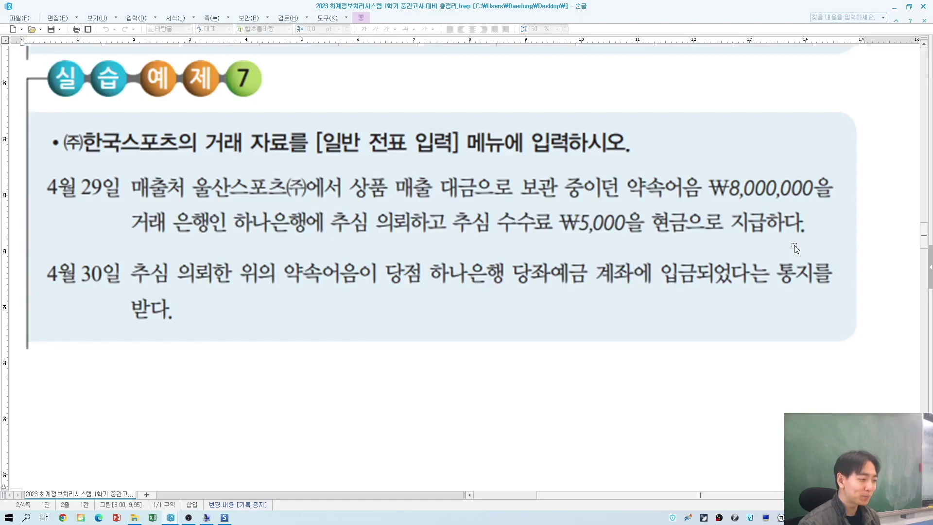
{"action": "key", "text": "alt+Tab"}
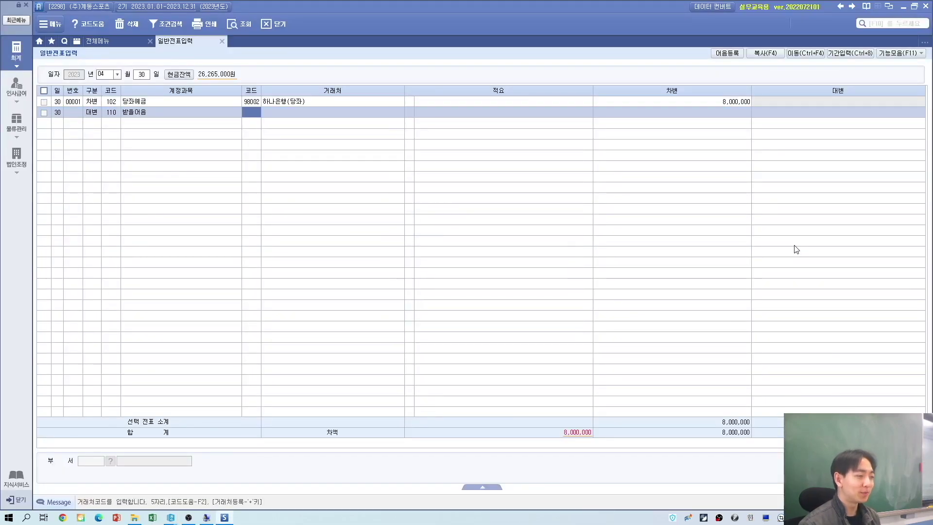
{"action": "key", "text": "alt+Tab"}
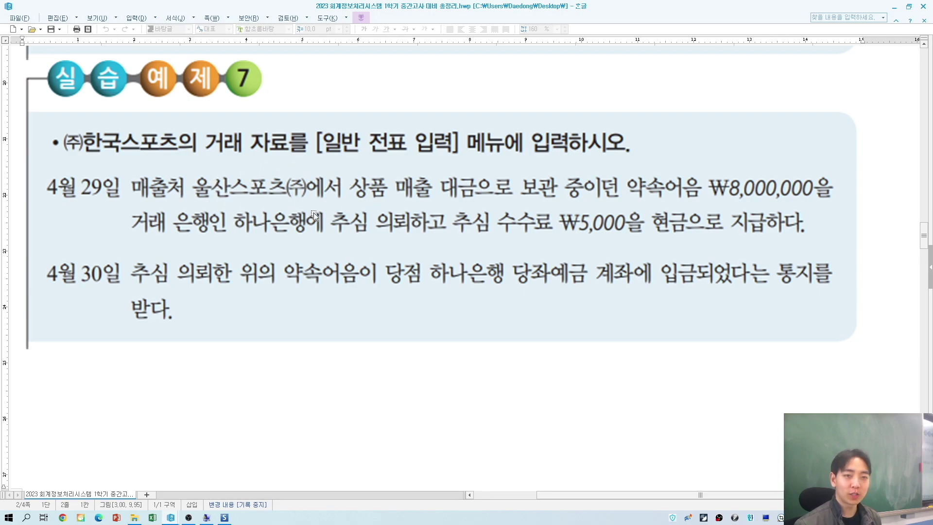
{"action": "key", "text": "alt+Tab"}
{"action": "type", "text": "03002"}
{"action": "key", "text": "Return"}
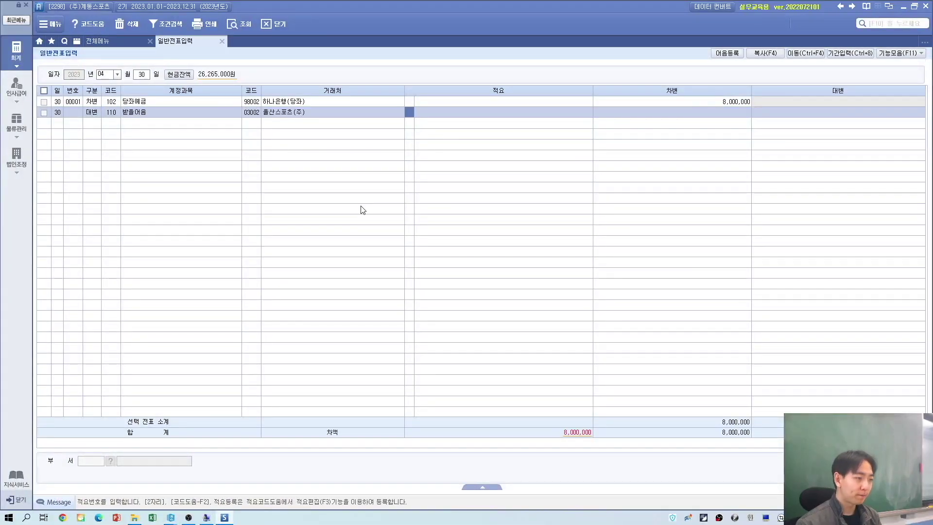
{"action": "key", "text": "Return"}
{"action": "key", "text": "Return"}
{"action": "type", "text": "8000000"}
{"action": "key", "text": "Return"}
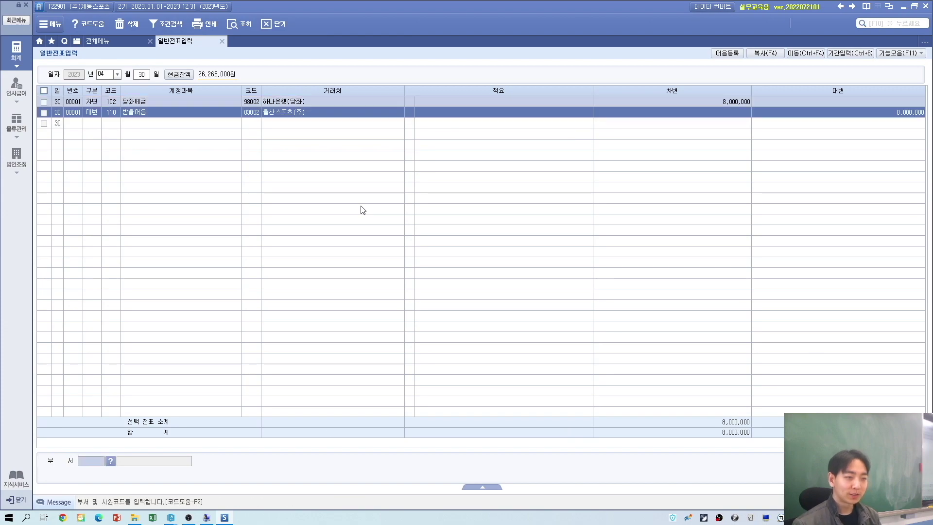
Step: Point out partner codes 98002 and 03002 on the finished April 30 voucher
{"action": "left_click", "coordinate": [256, 103]}
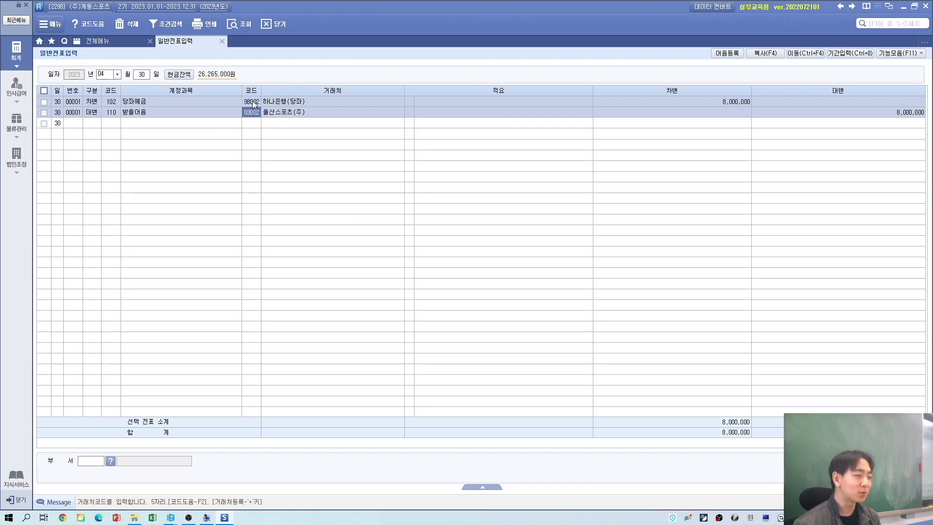
{"action": "left_click", "coordinate": [253, 114]}
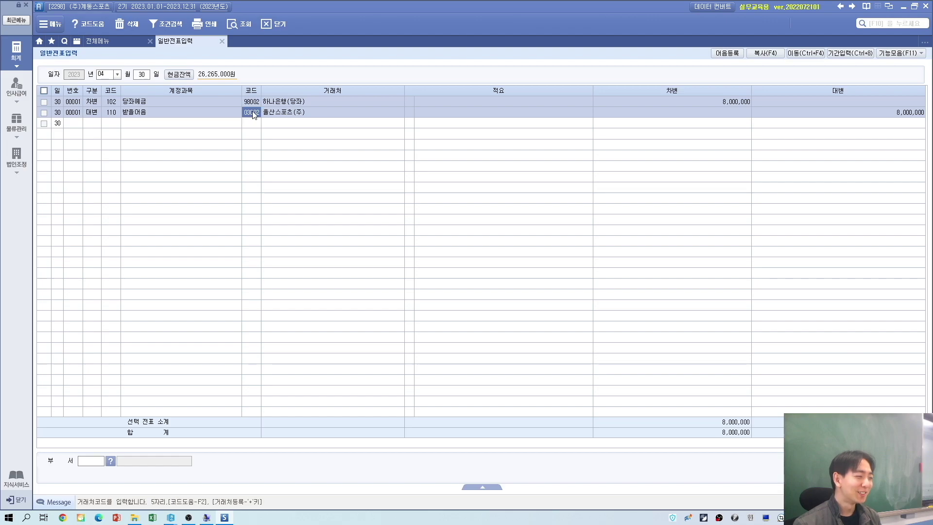
{"action": "key", "text": "alt+Tab"}
Step: Scroll the exercise document to 실습예제8's May 15–18 transactions
{"action": "left_click", "coordinate": [413, 336]}
{"action": "scroll", "coordinate": [414, 335], "scroll_direction": "down", "scroll_amount": 3}
{"action": "scroll", "coordinate": [413, 335], "scroll_direction": "down", "scroll_amount": 5}
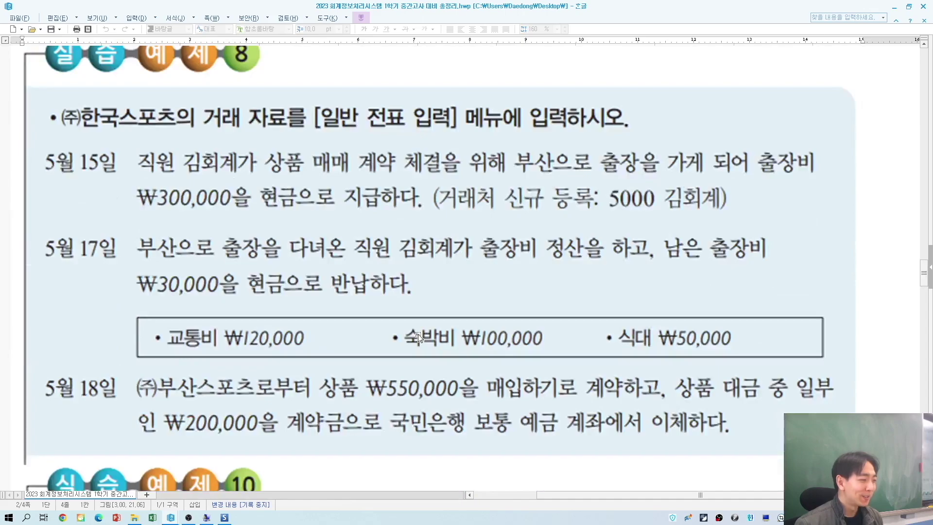
{"action": "scroll", "coordinate": [419, 338], "scroll_direction": "up", "scroll_amount": 2}
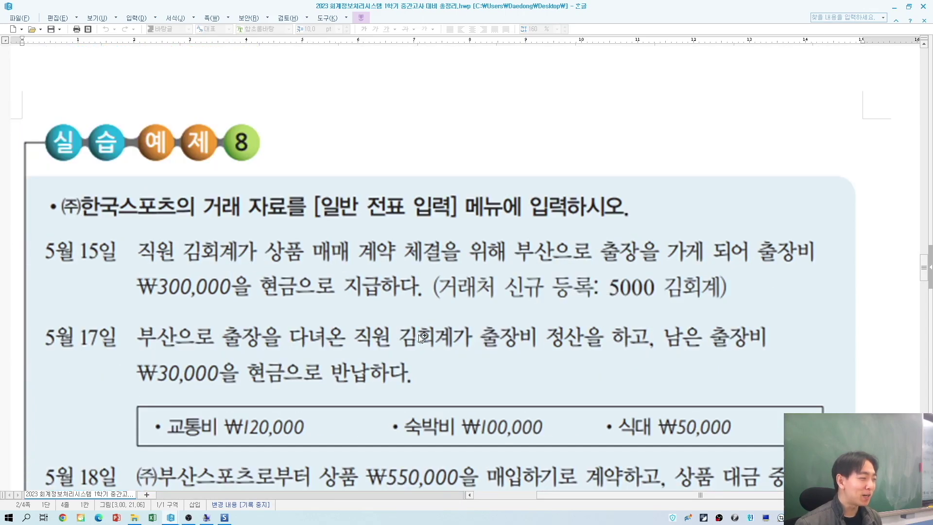
{"action": "scroll", "coordinate": [423, 335], "scroll_direction": "up", "scroll_amount": 6}
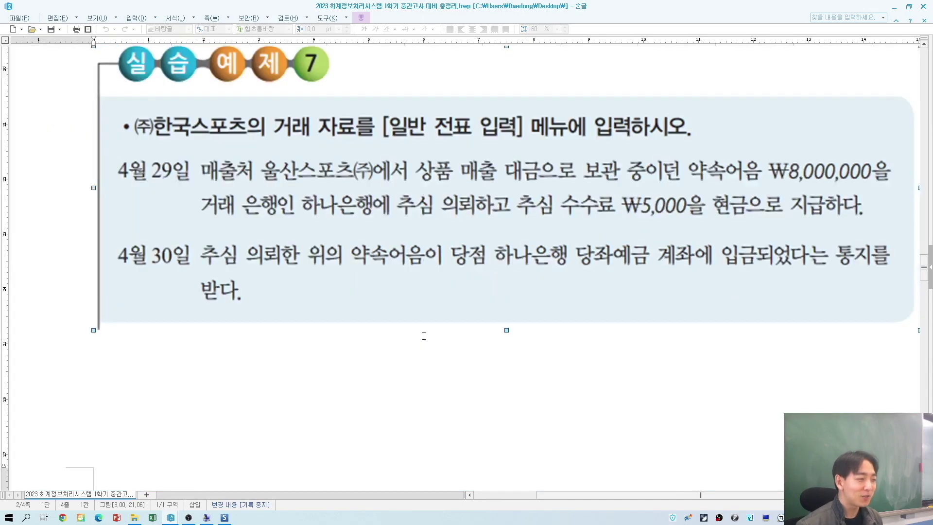
{"action": "scroll", "coordinate": [424, 339], "scroll_direction": "down", "scroll_amount": 4}
{"action": "scroll", "coordinate": [424, 339], "scroll_direction": "down", "scroll_amount": 3}
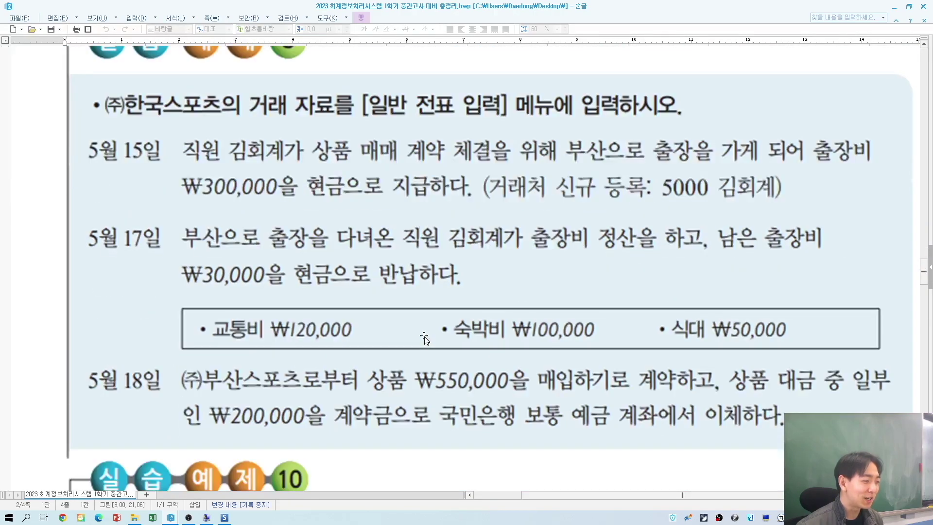
{"action": "left_click_drag", "start_coordinate": [578, 495], "coordinate": [591, 495]}
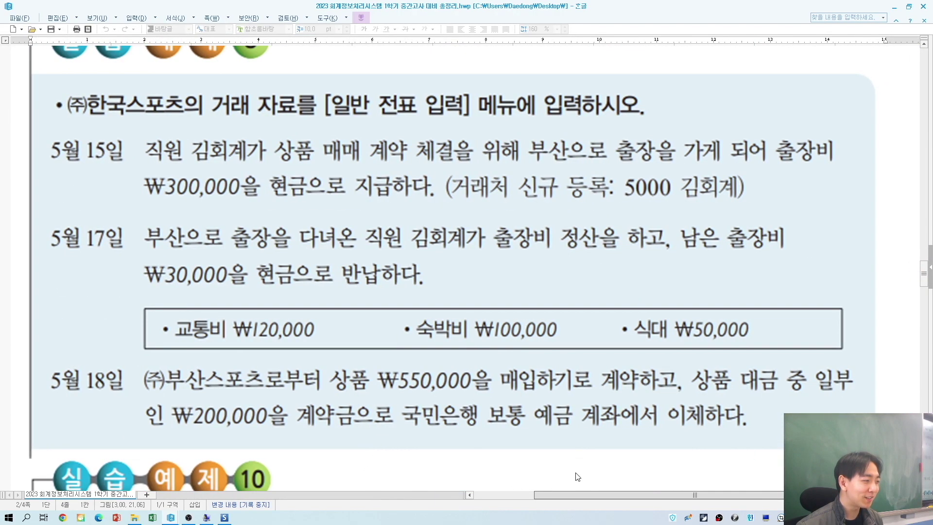
{"action": "scroll", "coordinate": [571, 451], "scroll_direction": "up", "scroll_amount": 1}
{"action": "key", "text": "alt+Tab"}
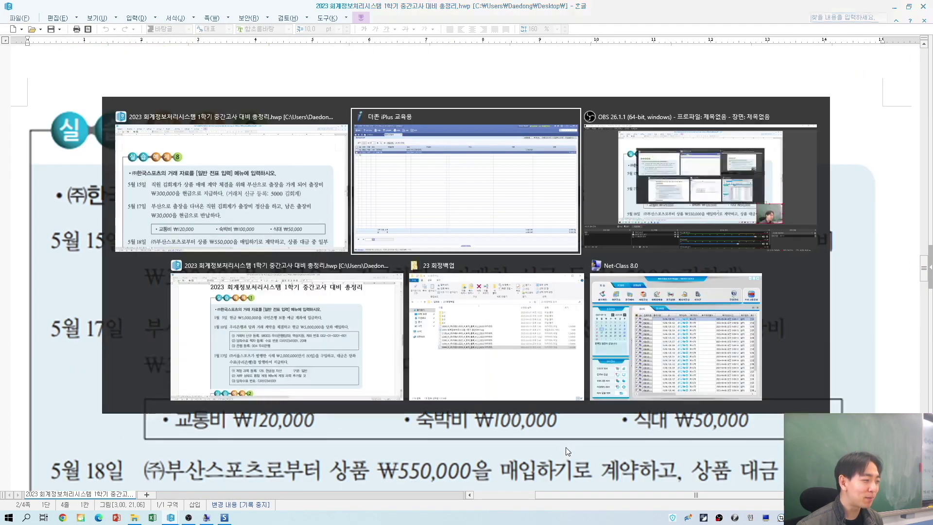
{"action": "key", "text": "alt+Tab"}
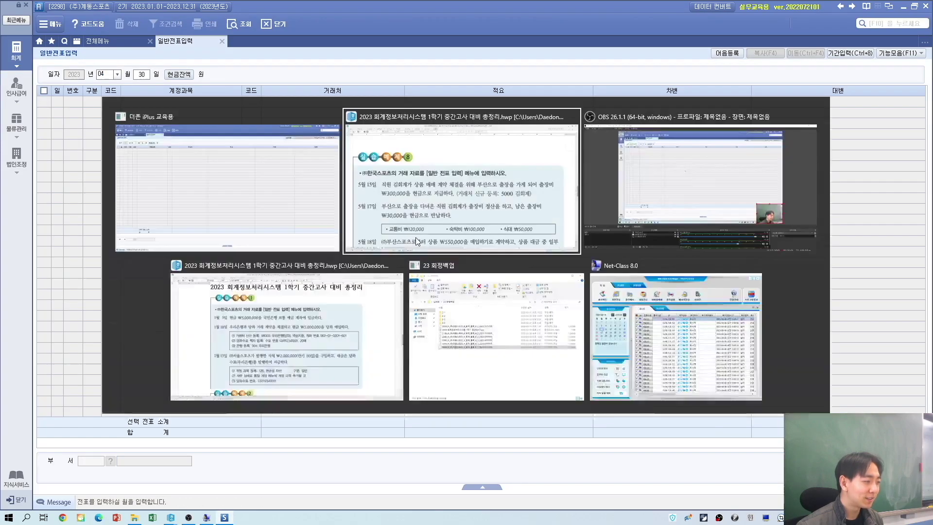
{"action": "scroll", "coordinate": [161, 167], "scroll_direction": "down", "scroll_amount": 1}
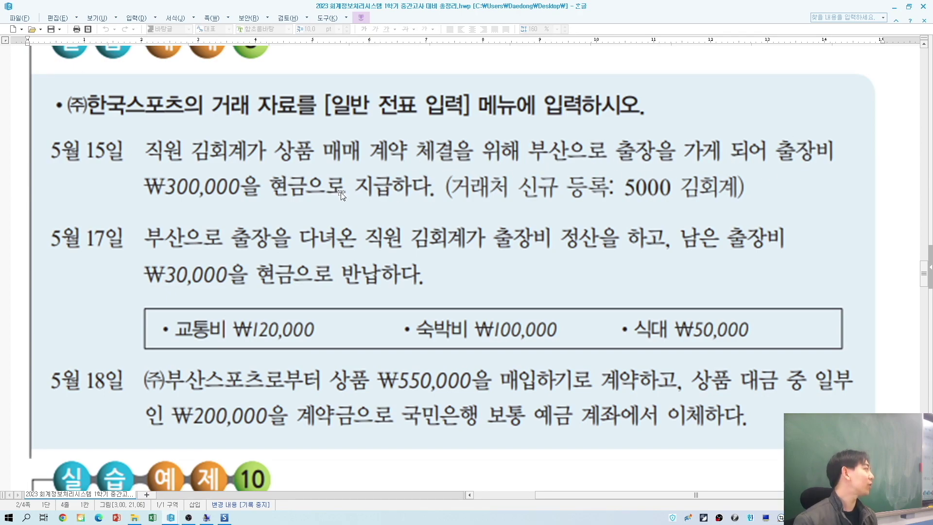
{"action": "key", "text": "alt+Tab"}
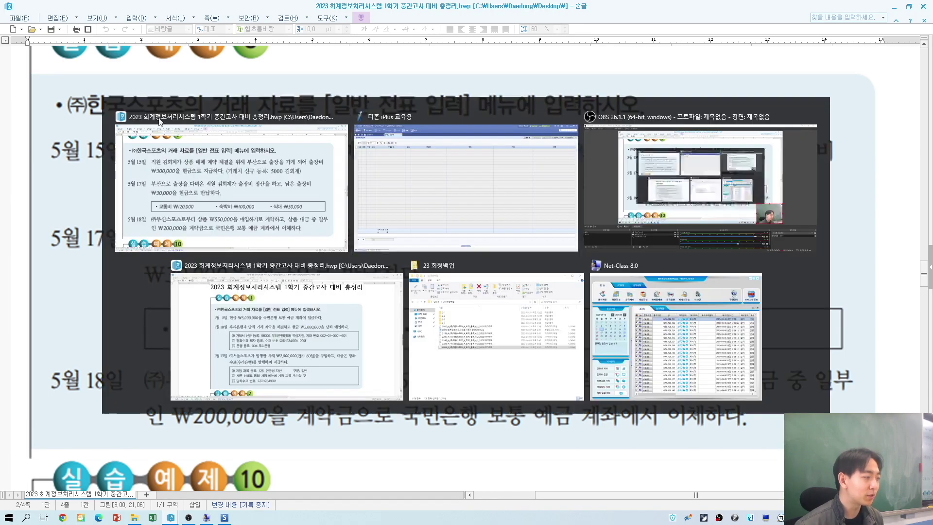
Step: Start a May 15 cash-payment line (구분 1) on account 134 가지급금
{"action": "key", "text": "Return"}
{"action": "type", "text": "15"}
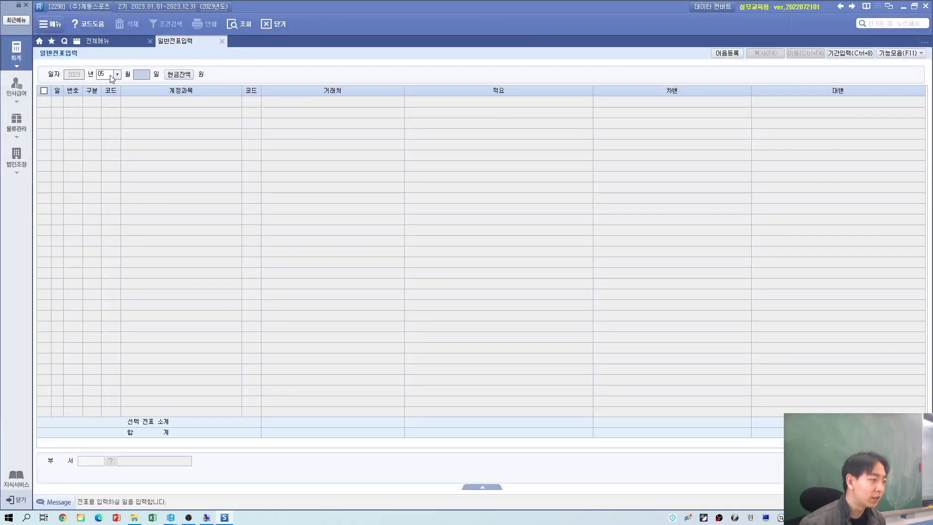
{"action": "key", "text": "Return"}
{"action": "key", "text": "alt+Tab"}
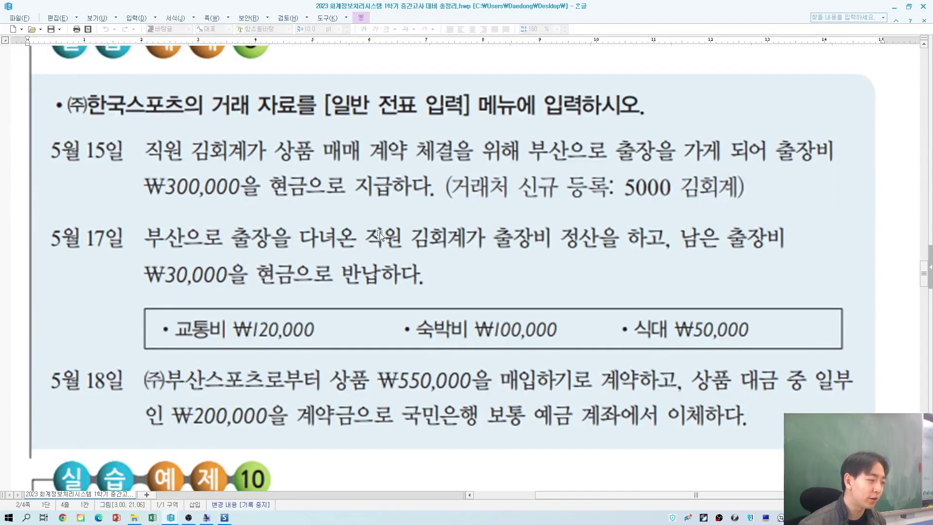
{"action": "key", "text": "alt+Tab"}
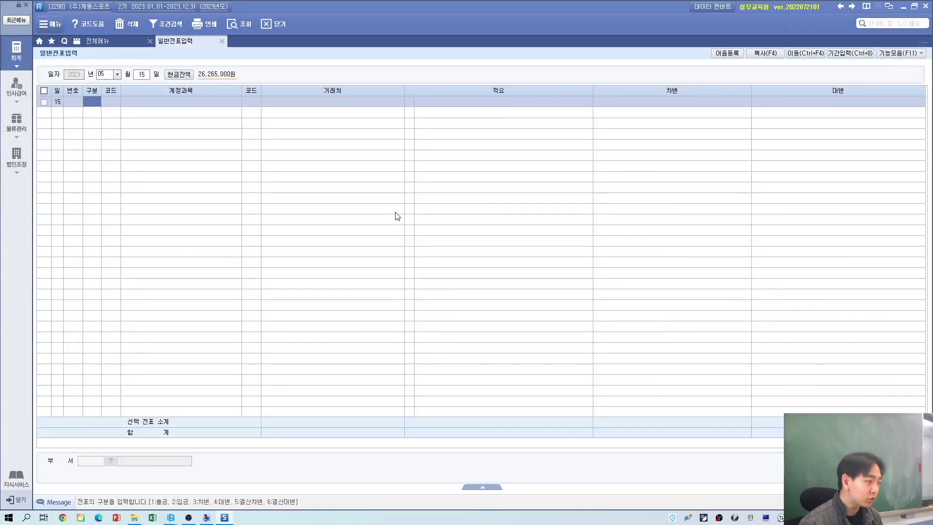
{"action": "type", "text": "1"}
{"action": "type", "text": "134"}
{"action": "key", "text": "Return"}
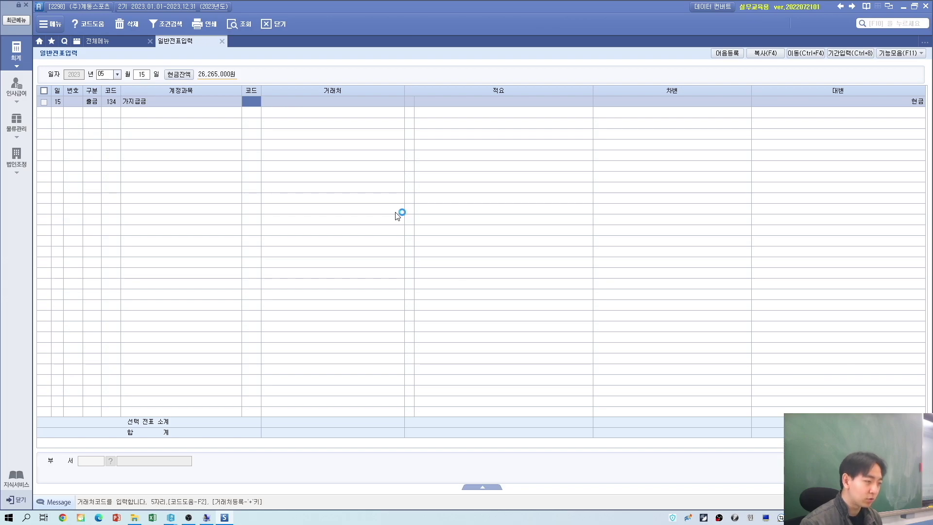
Step: Register the employee as new trading partner 05000 on the line
{"action": "key", "text": "alt+Tab"}
{"action": "key", "text": "alt+Tab"}
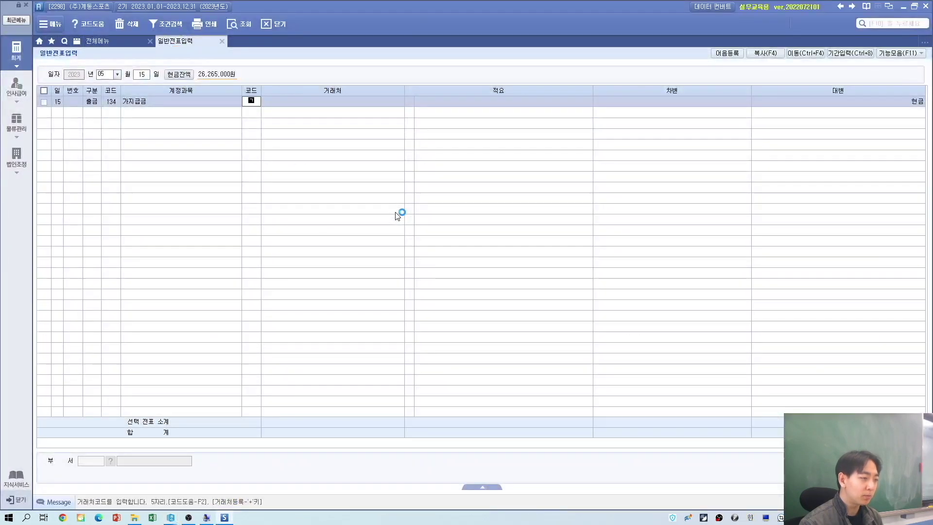
{"action": "key", "text": "Return"}
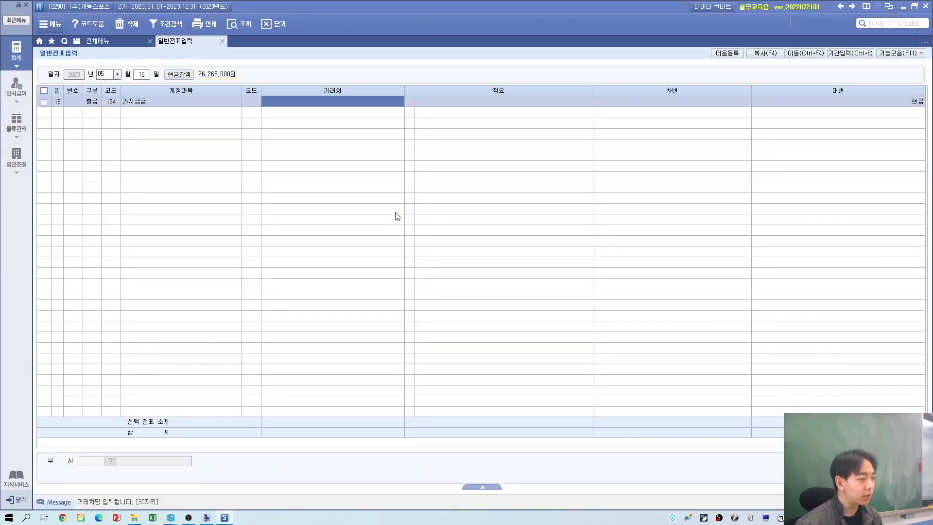
{"action": "key", "text": "Left"}
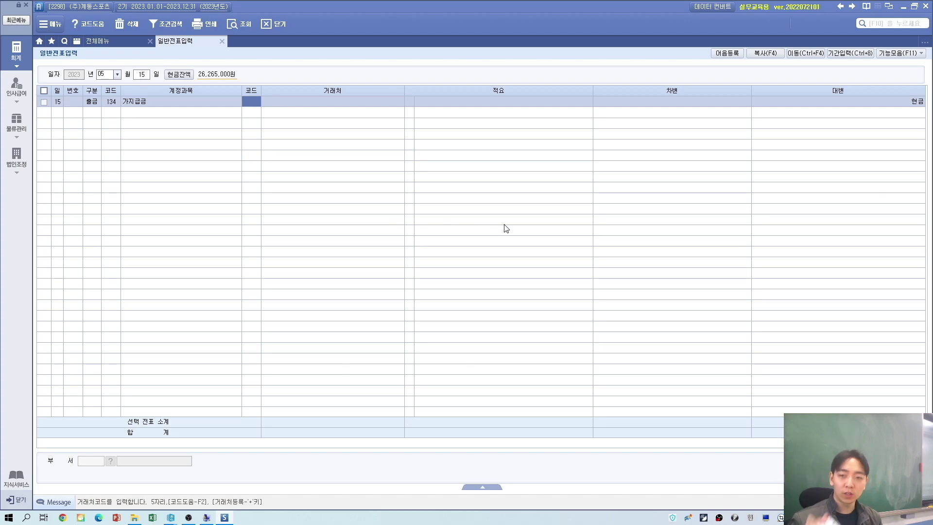
{"action": "key", "text": "plus"}
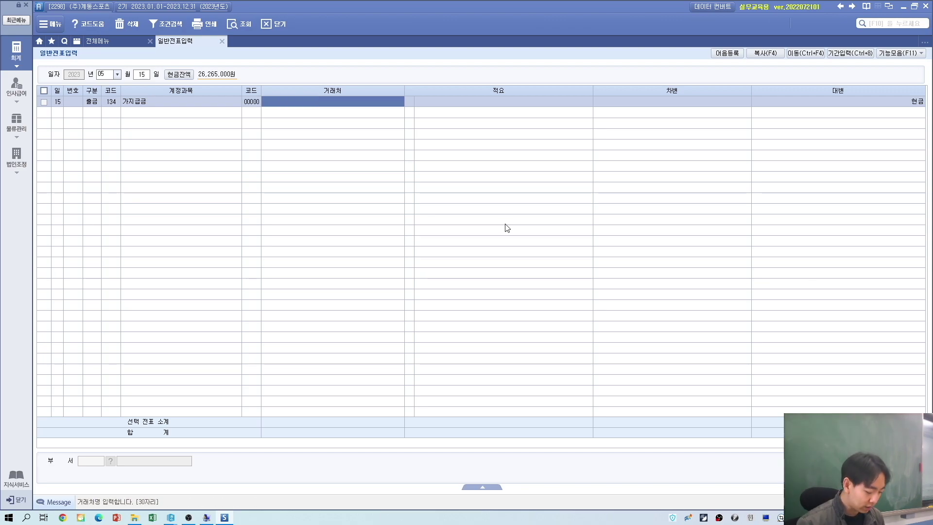
{"action": "type", "text": "김회계"}
{"action": "key", "text": "Return"}
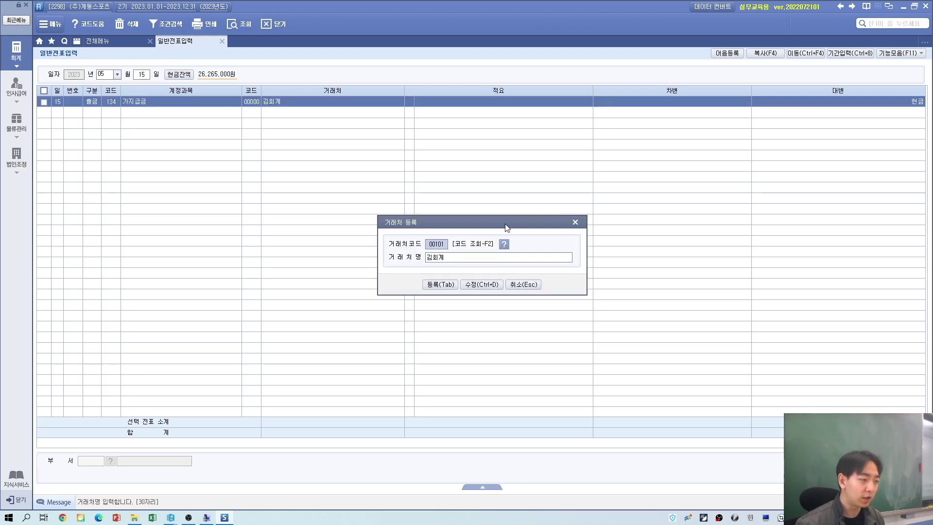
{"action": "key", "text": "alt+Tab"}
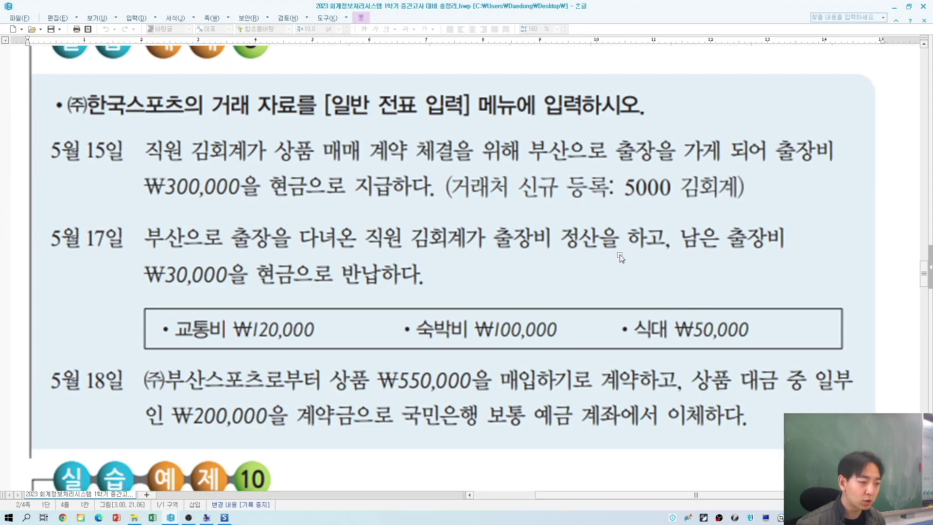
{"action": "key", "text": "alt+Tab"}
{"action": "type", "text": "5000"}
{"action": "key", "text": "Return"}
{"action": "key", "text": "Tab"}
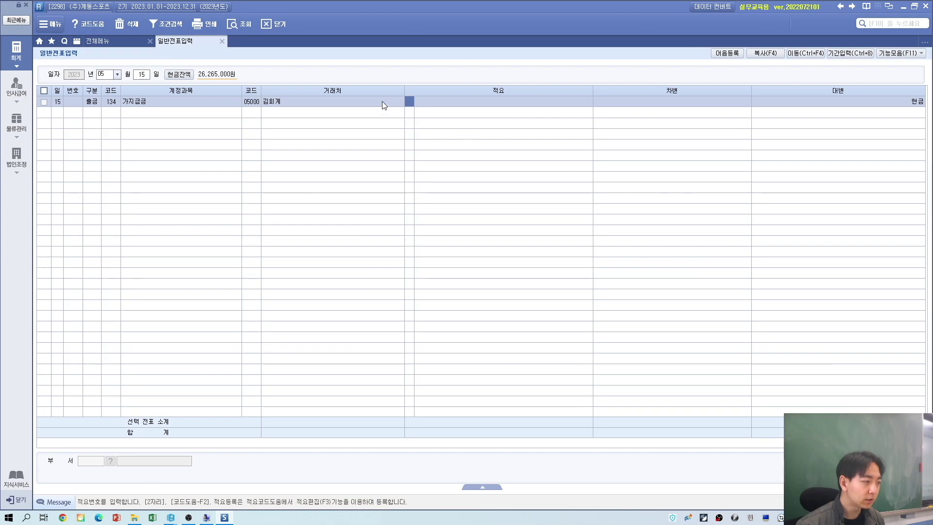
Step: Enter 300,000 as the payment amount
{"action": "left_click", "coordinate": [708, 99]}
{"action": "key", "text": "alt+Tab"}
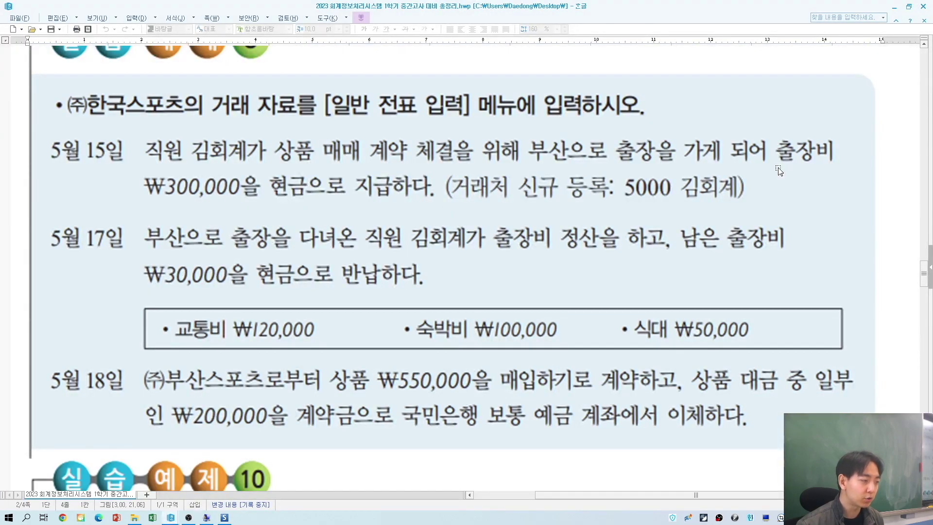
{"action": "key", "text": "alt+Tab"}
{"action": "type", "text": "300000"}
{"action": "key", "text": "Return"}
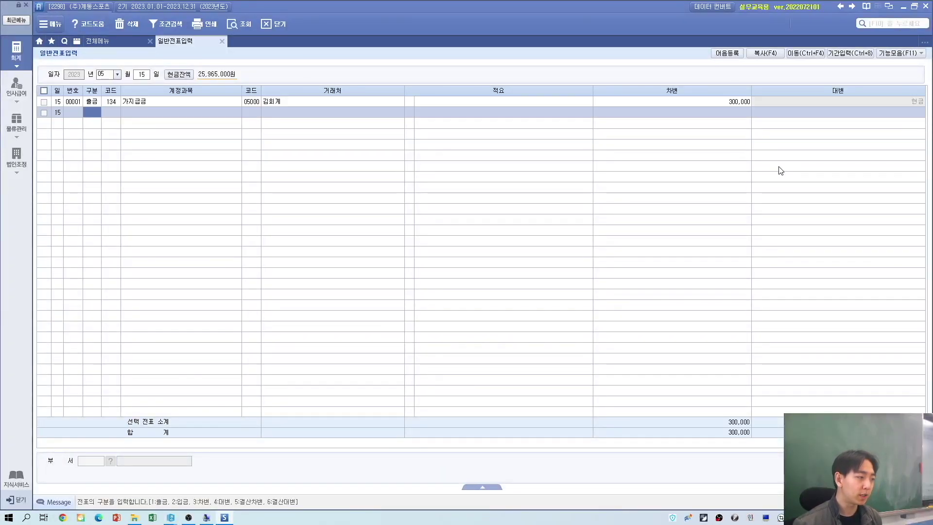
Step: Open a May 17 voucher and debit 101 현금 for the 30,000 returned
{"action": "key", "text": "alt+Tab"}
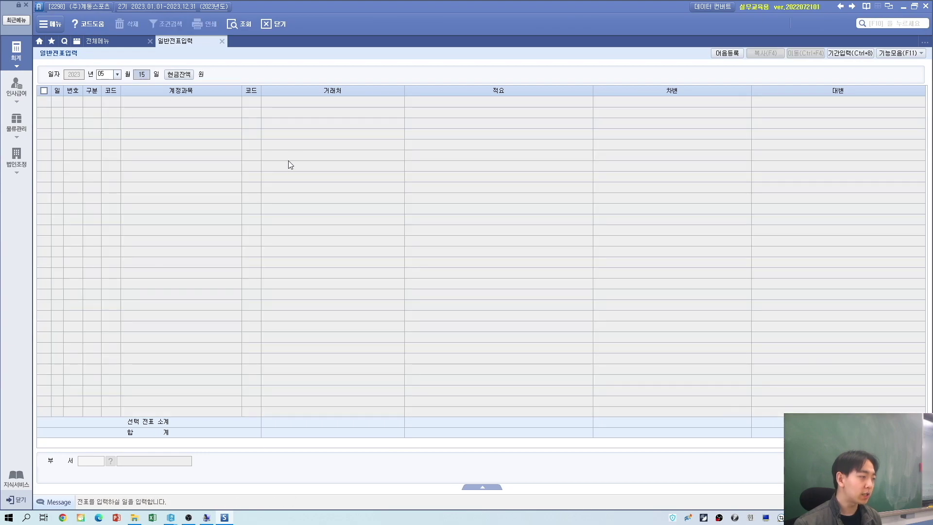
{"action": "key", "text": "alt+Tab"}
{"action": "type", "text": "17"}
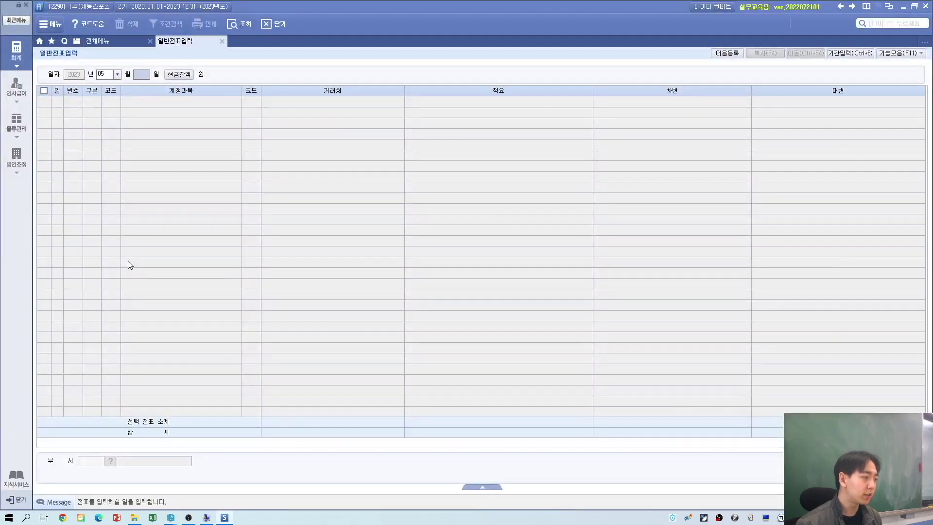
{"action": "key", "text": "Return"}
{"action": "key", "text": "alt+Tab"}
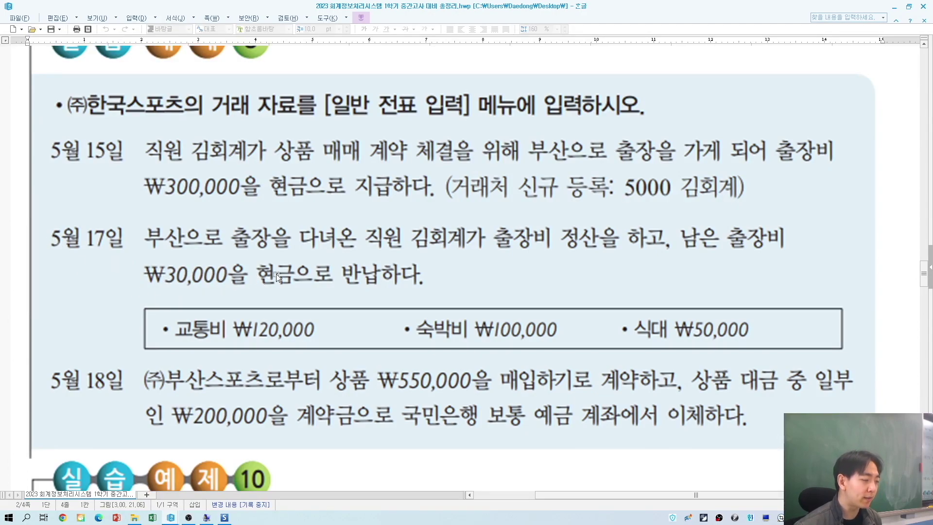
{"action": "key", "text": "alt+Tab"}
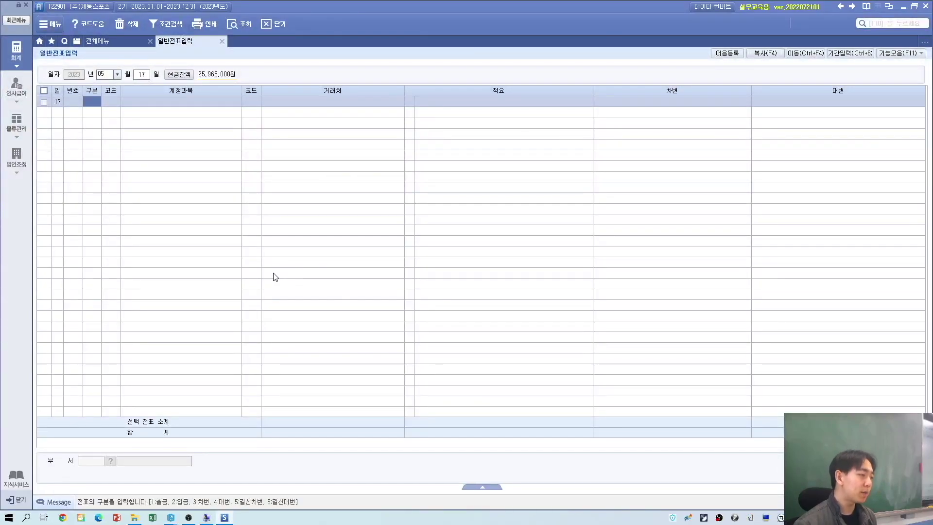
{"action": "type", "text": "3"}
{"action": "key", "text": "Return"}
{"action": "type", "text": "현금"}
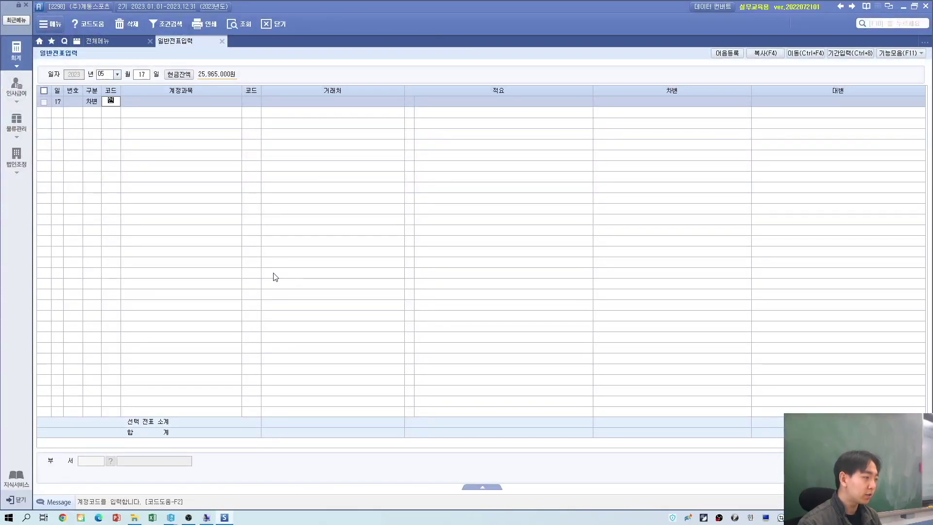
{"action": "key", "text": "Return"}
{"action": "key", "text": "Return"}
{"action": "key", "text": "Return"}
{"action": "key", "text": "Return"}
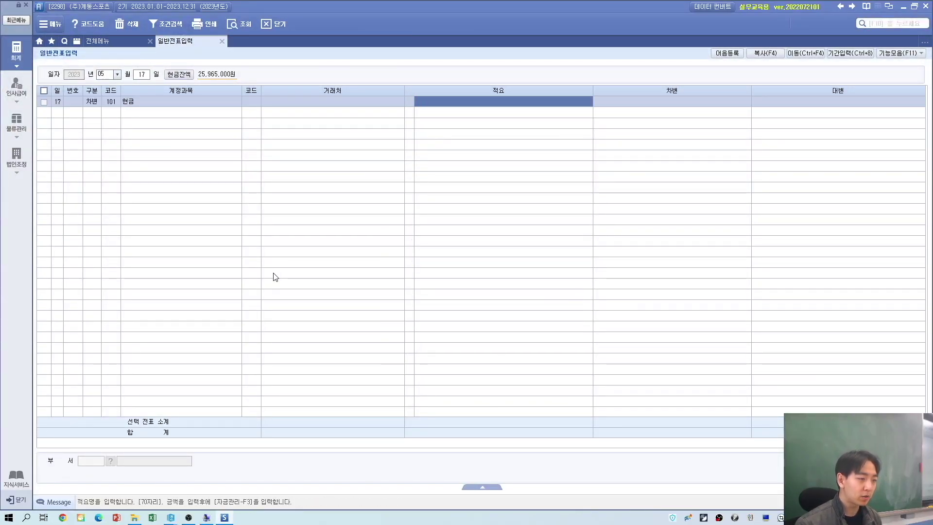
{"action": "key", "text": "Return"}
{"action": "type", "text": "30,000"}
{"action": "key", "text": "Return"}
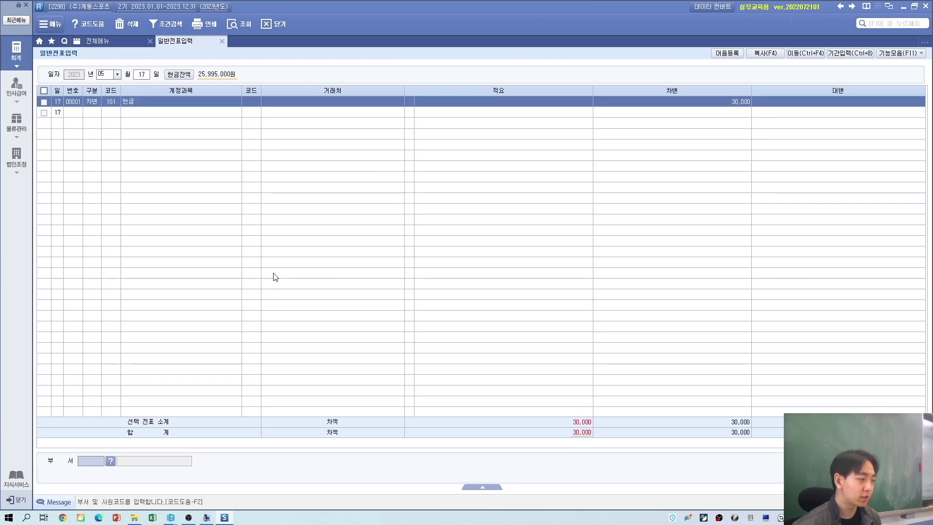
{"action": "key", "text": "Return"}
Step: Debit 812 여비교통비 for 270,000 on the second line
{"action": "key", "text": "alt+Tab"}
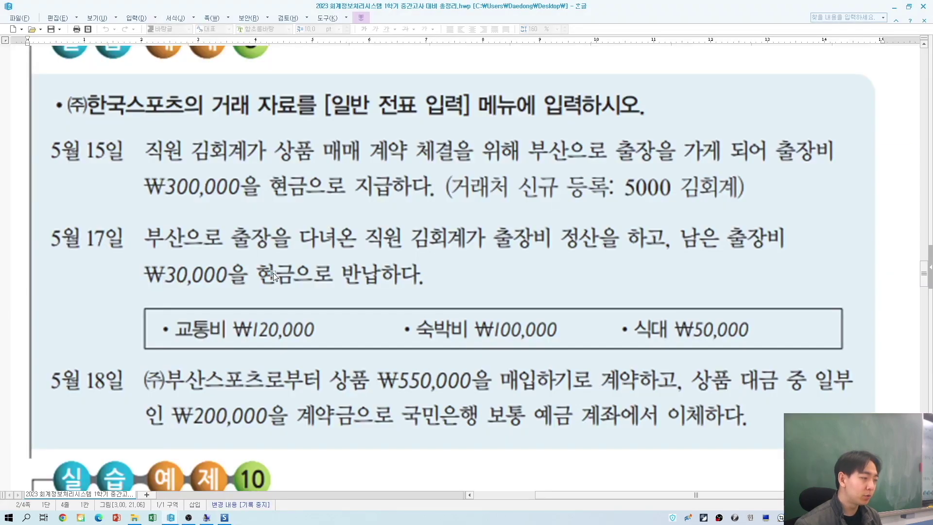
{"action": "left_click", "coordinate": [192, 326]}
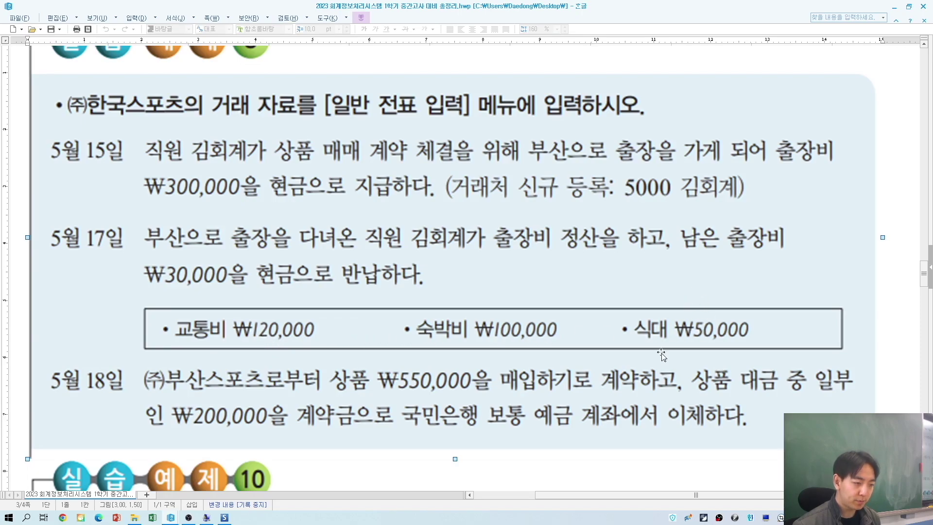
{"action": "key", "text": "alt+Tab"}
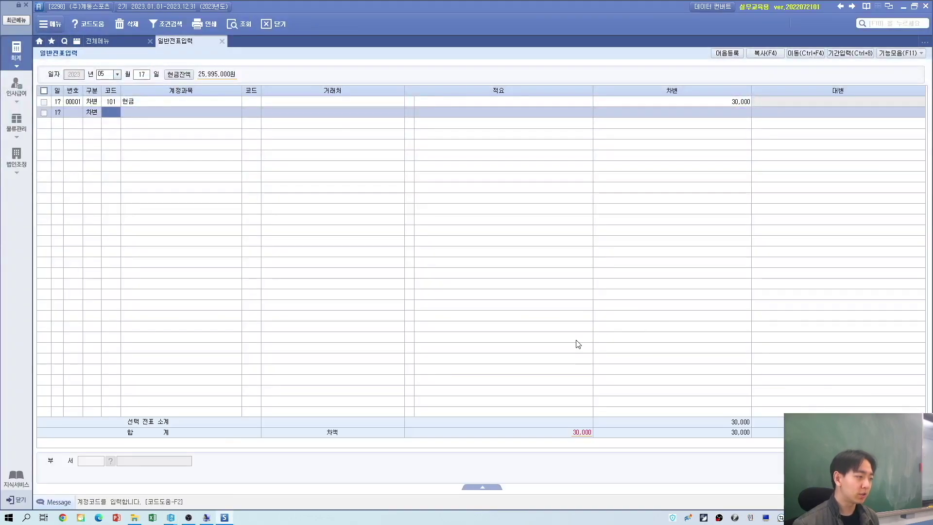
{"action": "type", "text": "8"}
{"action": "key", "text": "Return"}
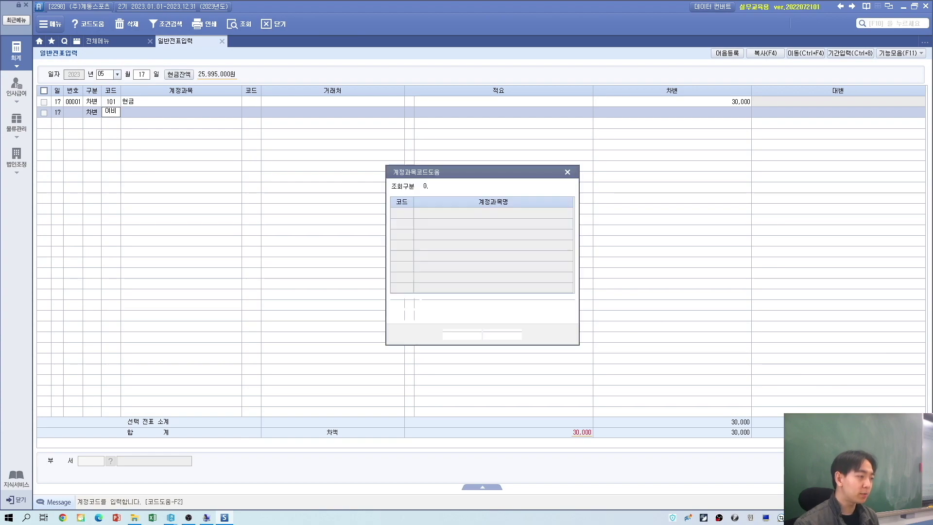
{"action": "key", "text": "Down"}
{"action": "key", "text": "Down"}
{"action": "key", "text": "Down"}
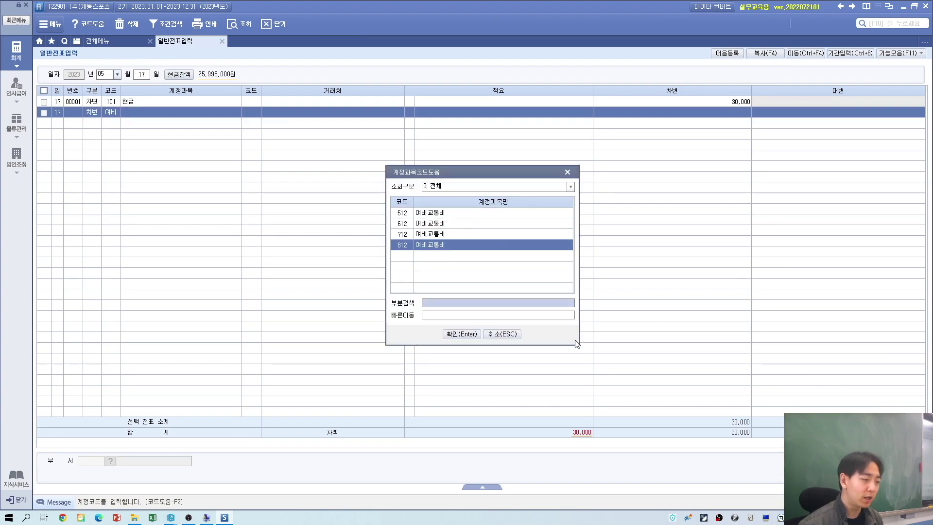
{"action": "key", "text": "Return"}
{"action": "key", "text": "Return"}
{"action": "key", "text": "Return"}
{"action": "key", "text": "Return"}
{"action": "key", "text": "alt+Tab"}
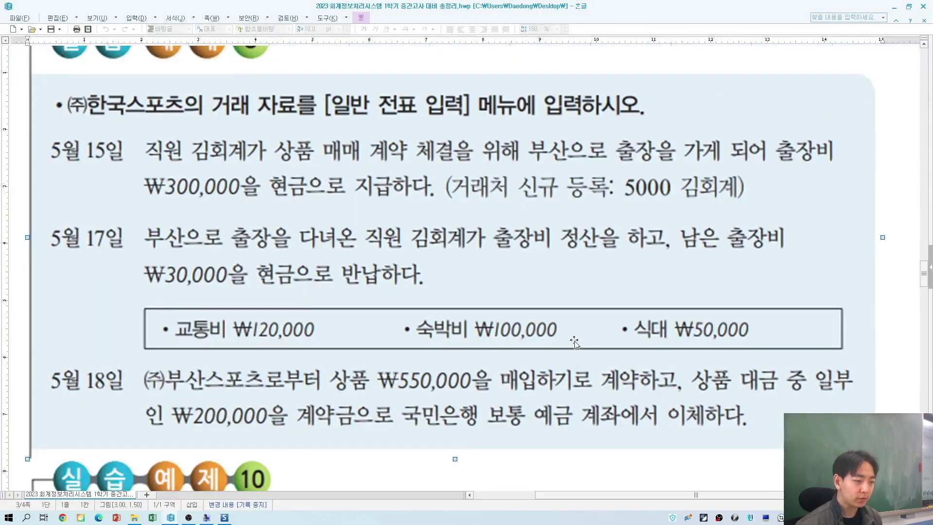
{"action": "key", "text": "alt+Tab"}
{"action": "type", "text": "3"}
{"action": "type", "text": "70000"}
{"action": "key", "text": "Return"}
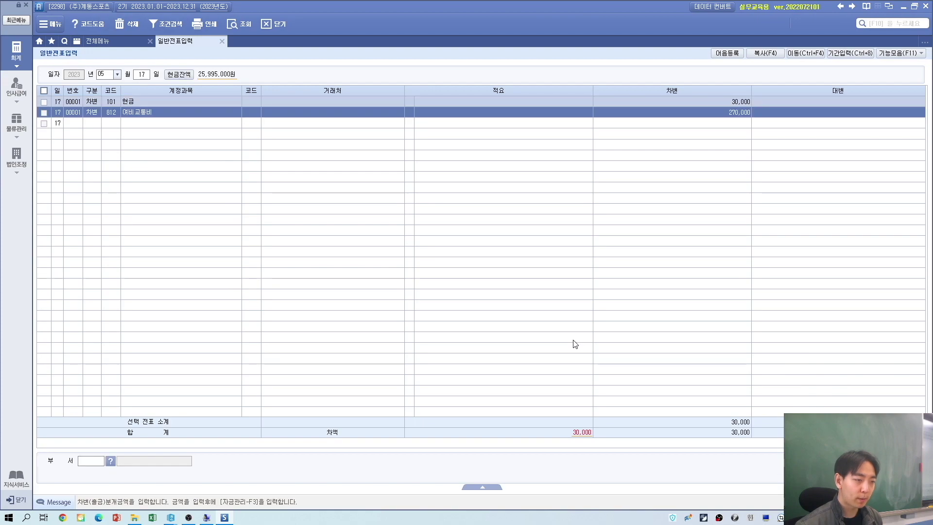
{"action": "key", "text": "Return"}
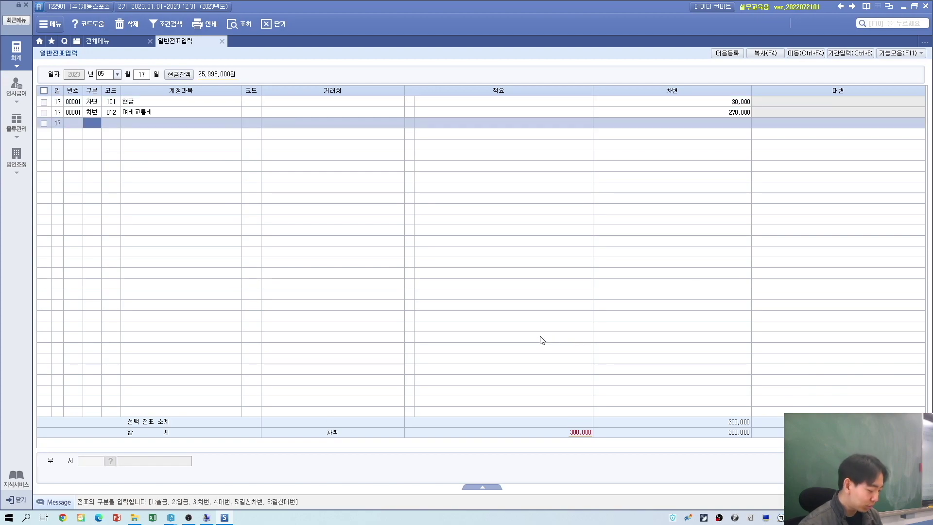
Step: Credit 134 가지급금 for partner 05000 with 300,000
{"action": "type", "text": "4"}
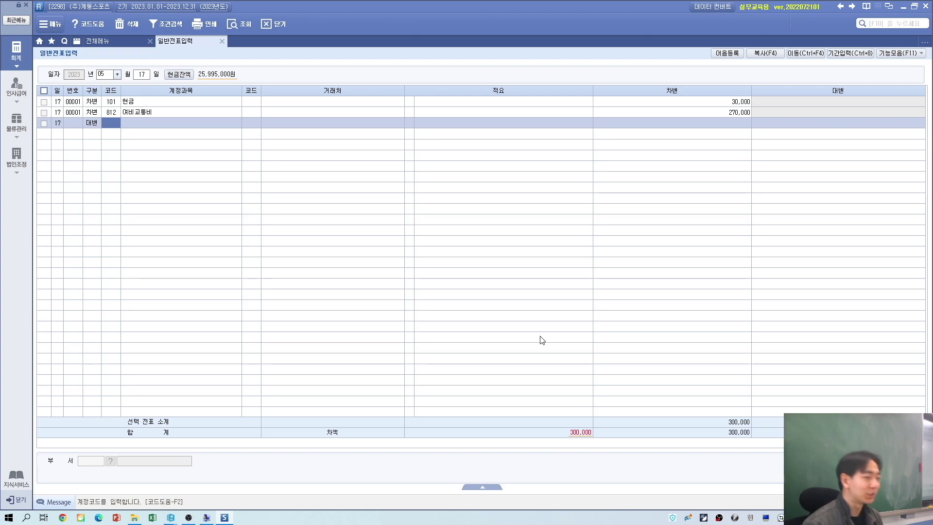
{"action": "type", "text": "134"}
{"action": "key", "text": "Return"}
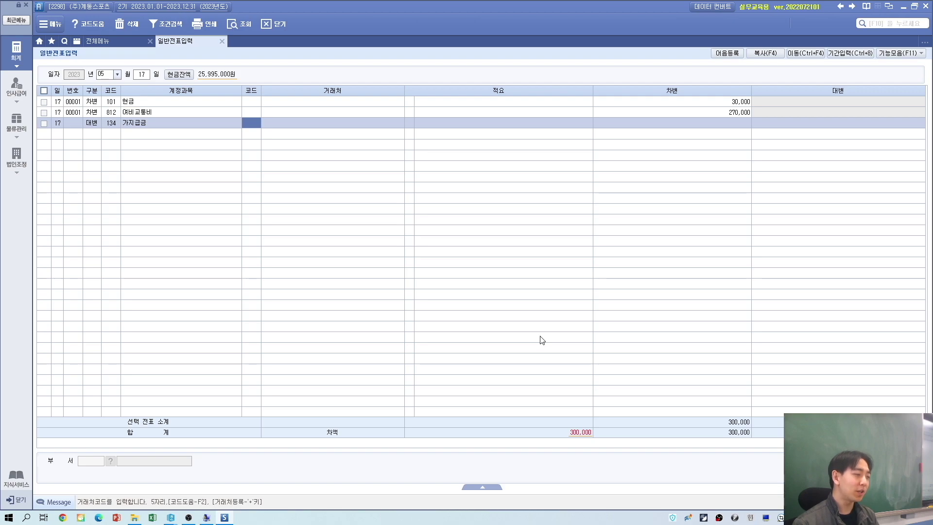
{"action": "type", "text": "김"}
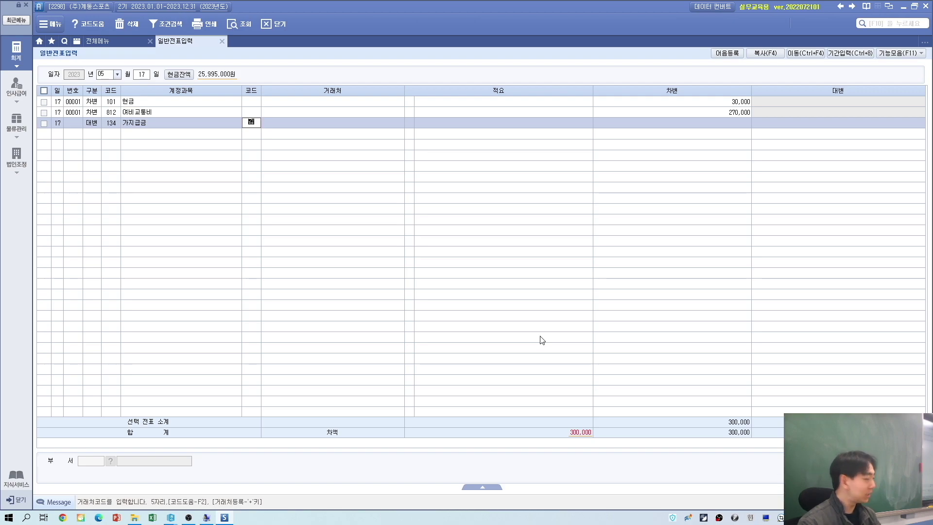
{"action": "type", "text": "회"}
{"action": "key", "text": "Return"}
{"action": "key", "text": "Return"}
{"action": "key", "text": "Return"}
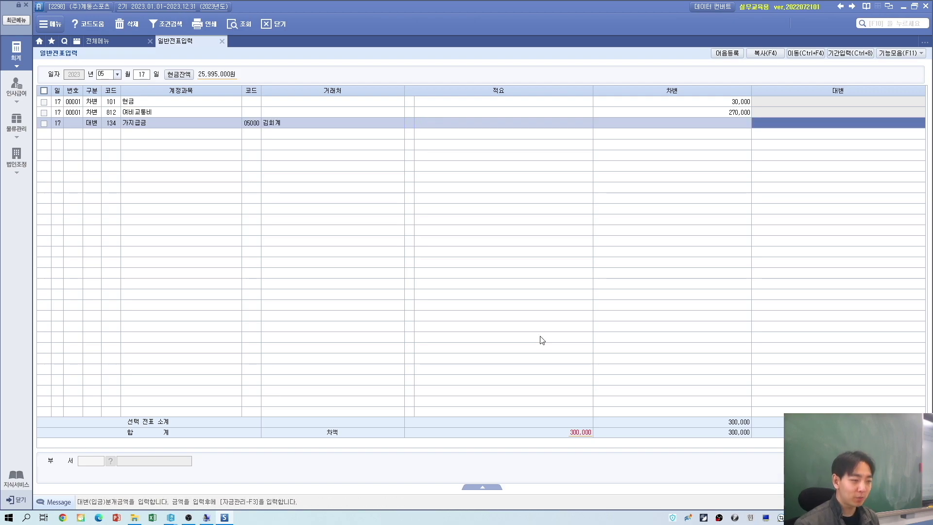
{"action": "type", "text": "300000"}
{"action": "key", "text": "Return"}
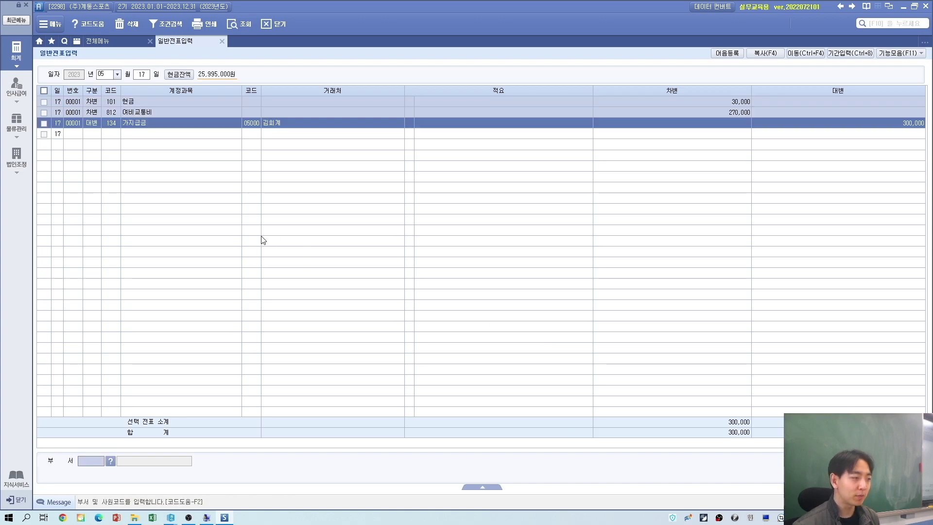
{"action": "left_click", "coordinate": [120, 102]}
{"action": "key", "text": "Down"}
{"action": "key", "text": "Down"}
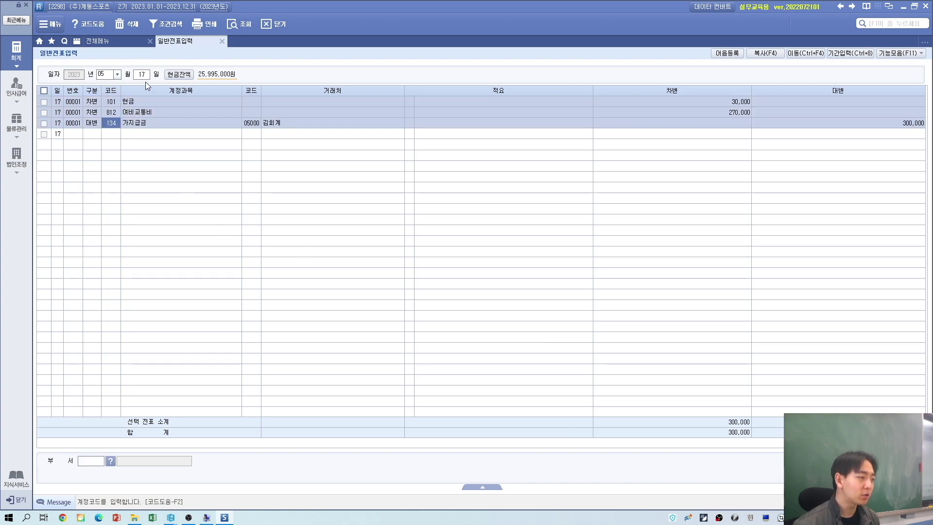
Step: Clear the day to list all May vouchers and review the May 15 and 17 entries
{"action": "left_click", "coordinate": [141, 74]}
{"action": "key", "text": "BackSpace"}
{"action": "key", "text": "Return"}
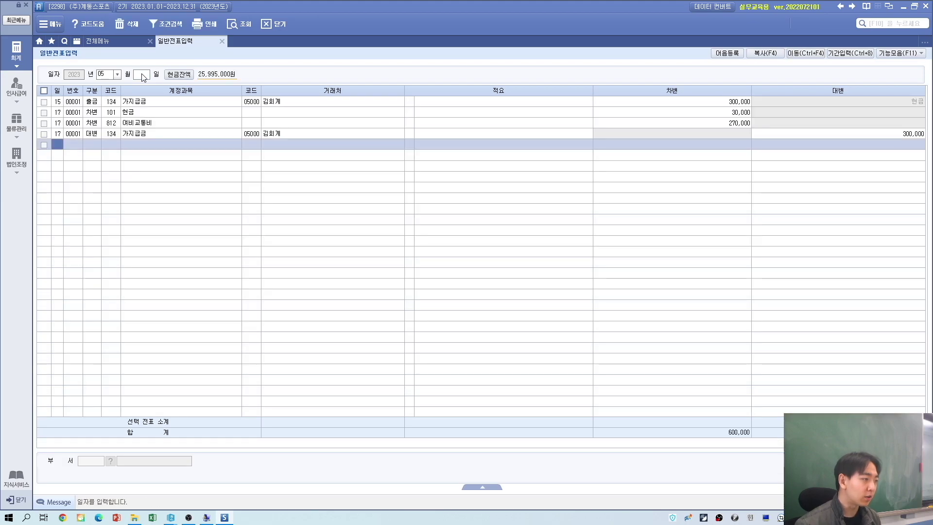
{"action": "left_click", "coordinate": [99, 104]}
{"action": "left_click", "coordinate": [91, 112]}
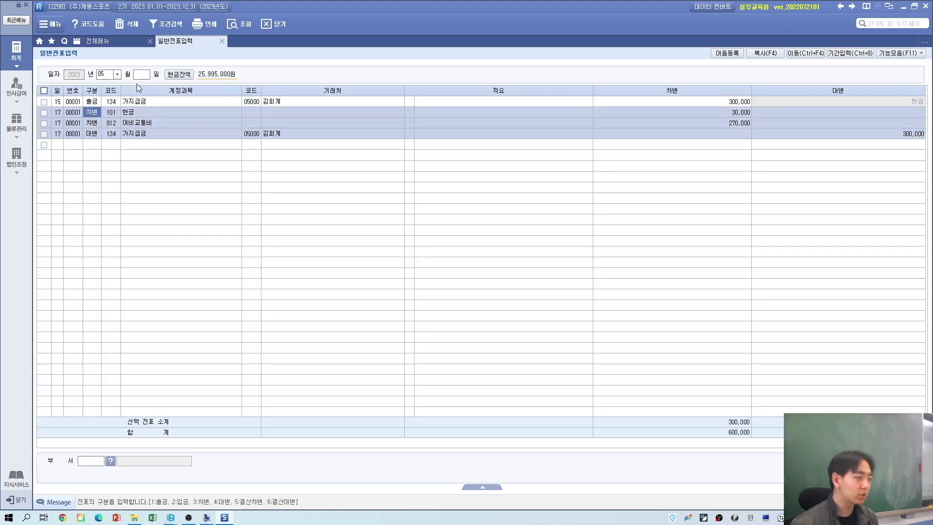
Step: Read the May 18 transaction in the exercise document
{"action": "key", "text": "alt+Tab"}
{"action": "scroll", "coordinate": [204, 315], "scroll_direction": "down", "scroll_amount": 3}
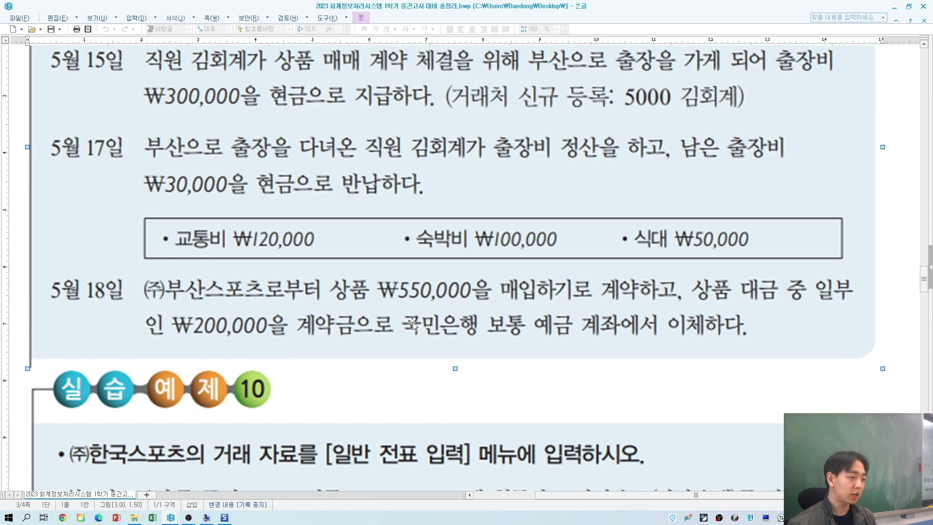
{"action": "key", "text": "alt+Tab"}
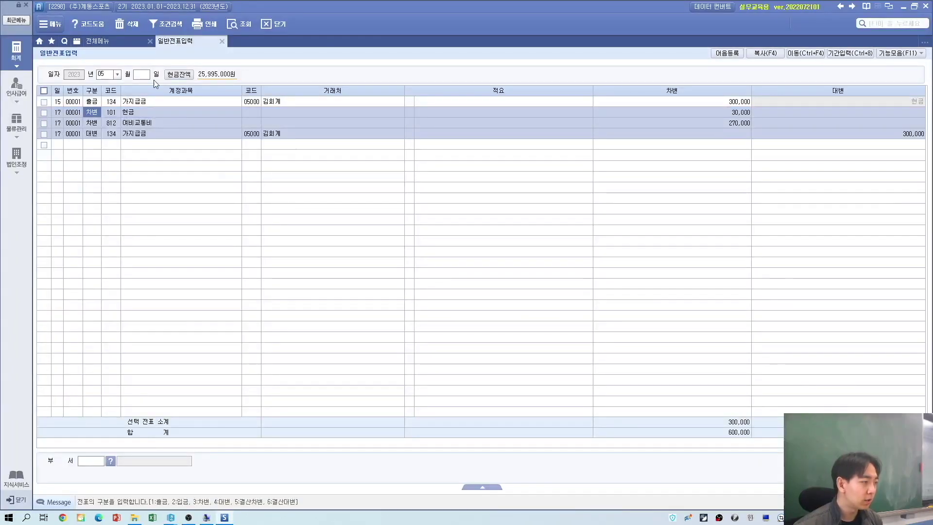
Step: Change the date to May 18 and begin a debit (구분 3) line
{"action": "left_click", "coordinate": [144, 74]}
{"action": "key", "text": "alt+Tab"}
{"action": "key", "text": "alt+Tab"}
{"action": "type", "text": "17"}
{"action": "key", "text": "Return"}
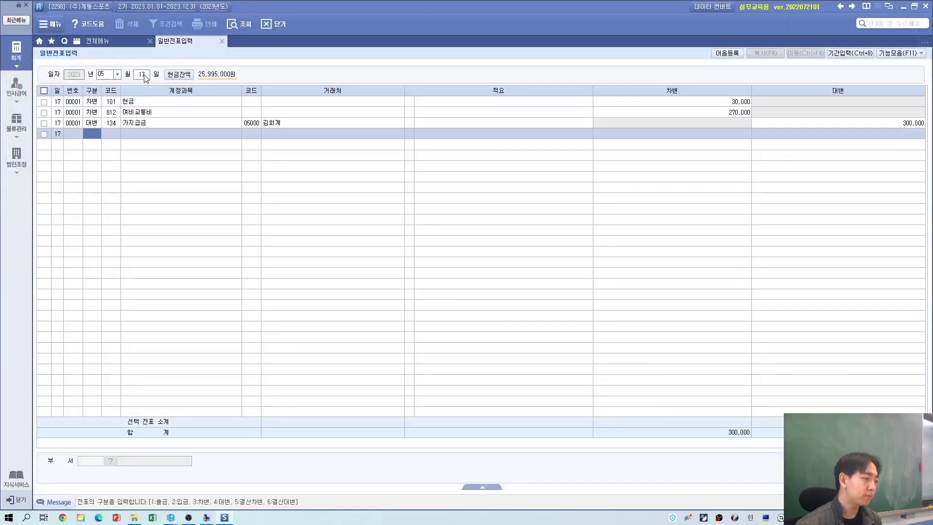
{"action": "left_click", "coordinate": [144, 75]}
{"action": "type", "text": "18"}
{"action": "key", "text": "Return"}
{"action": "type", "text": "3"}
{"action": "key", "text": "alt+Tab"}
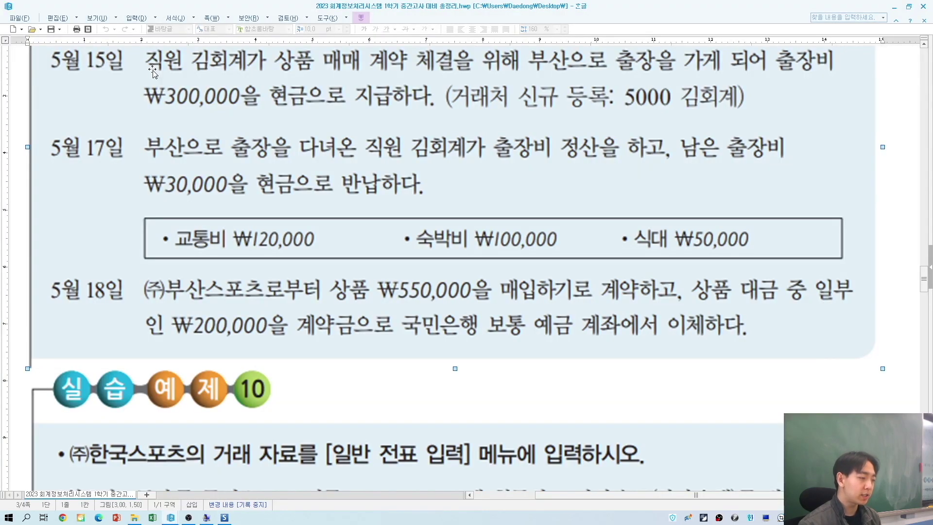
{"action": "key", "text": "alt+Tab"}
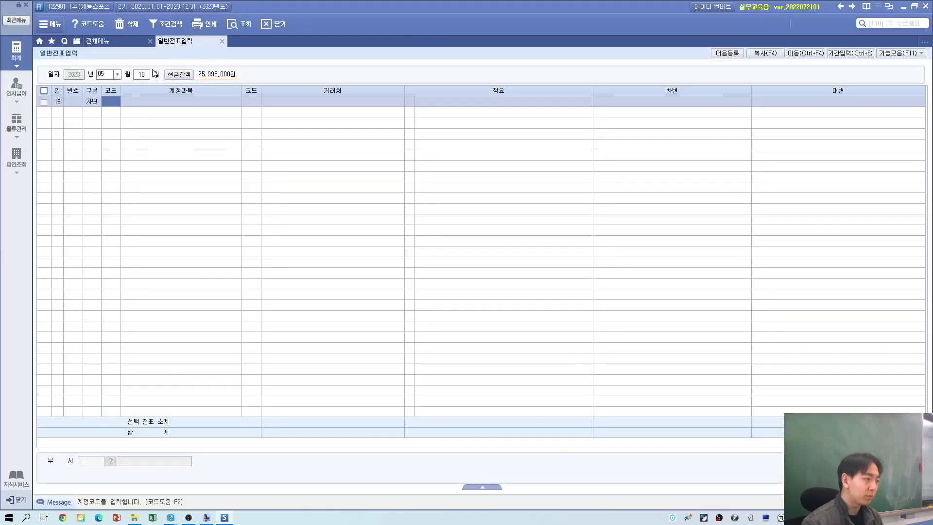
{"action": "type", "text": "선급"}
{"action": "key", "text": "Return"}
{"action": "key", "text": "Return"}
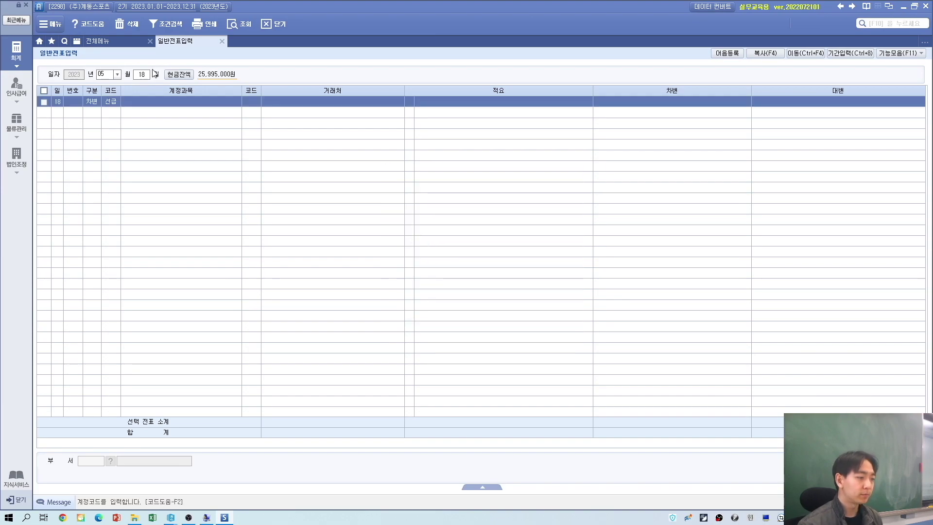
{"action": "key", "text": "alt+Tab"}
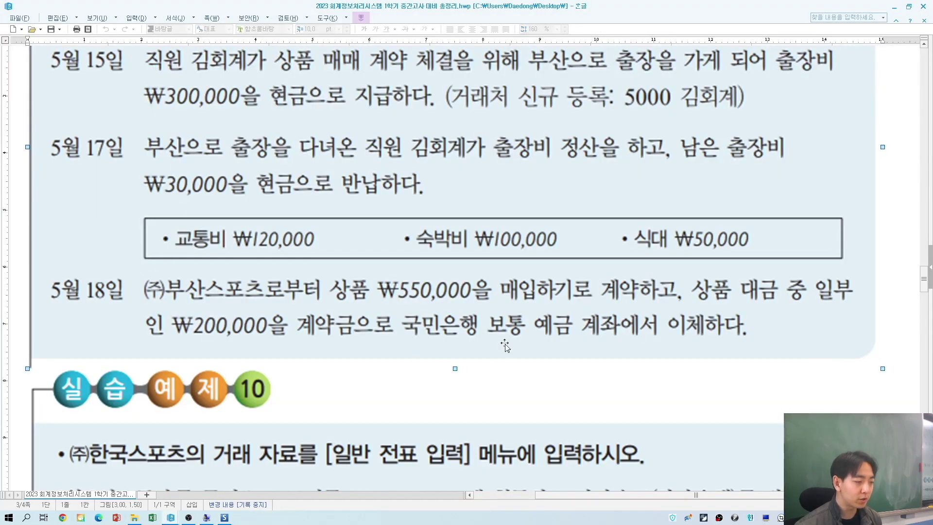
{"action": "key", "text": "alt+Tab"}
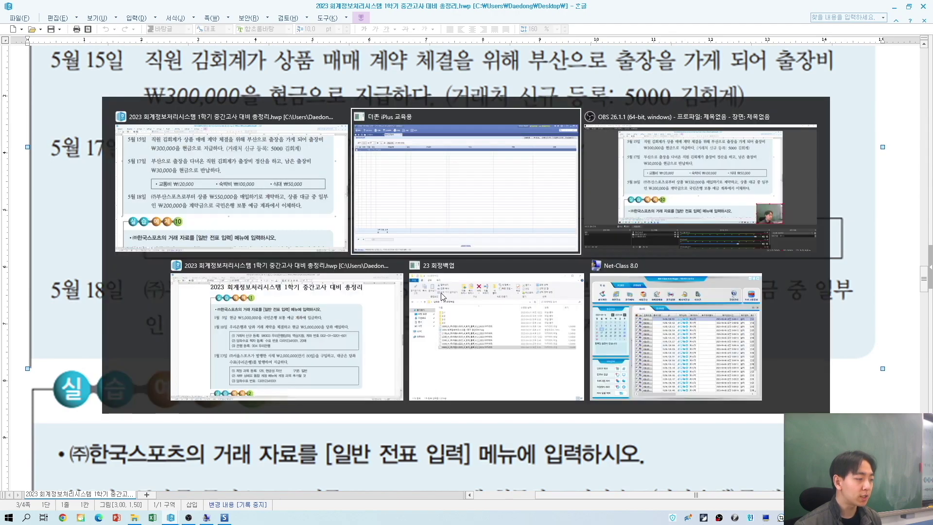
{"action": "key", "text": "Return"}
{"action": "key", "text": "Return"}
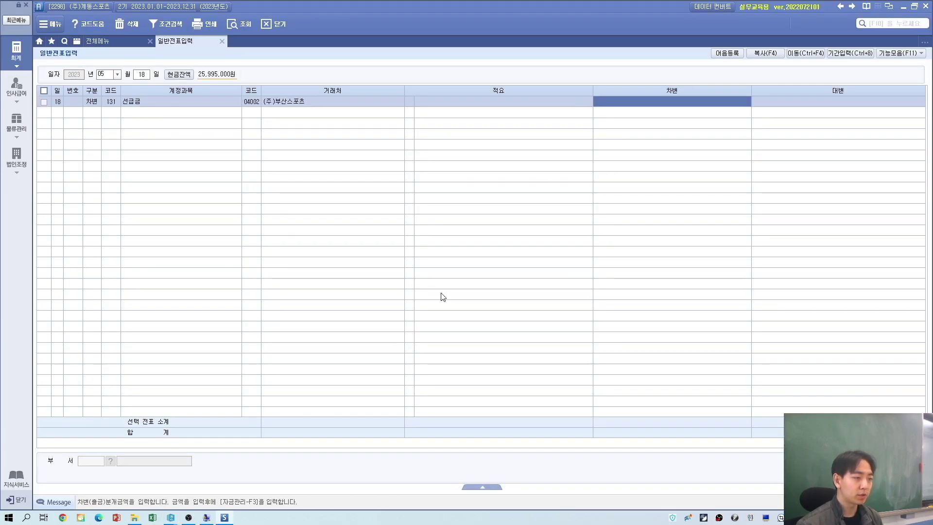
{"action": "key", "text": "alt+Tab"}
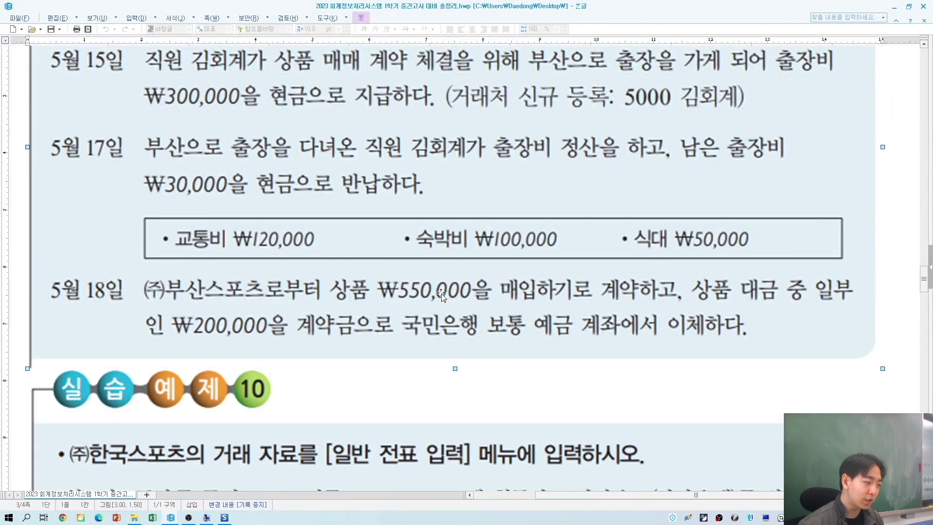
{"action": "key", "text": "alt+Tab"}
{"action": "type", "text": "200"}
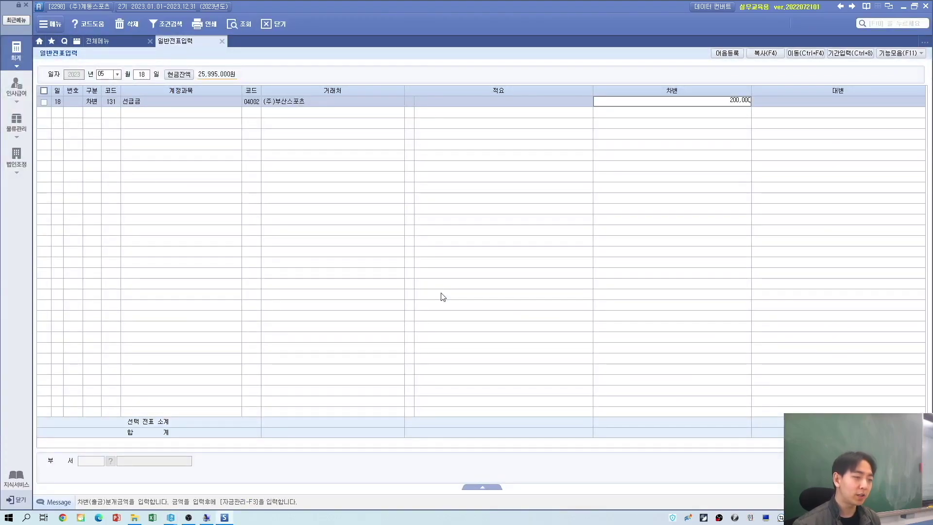
{"action": "key", "text": "Return"}
{"action": "key", "text": "alt+Tab"}
{"action": "key", "text": "alt+Tab"}
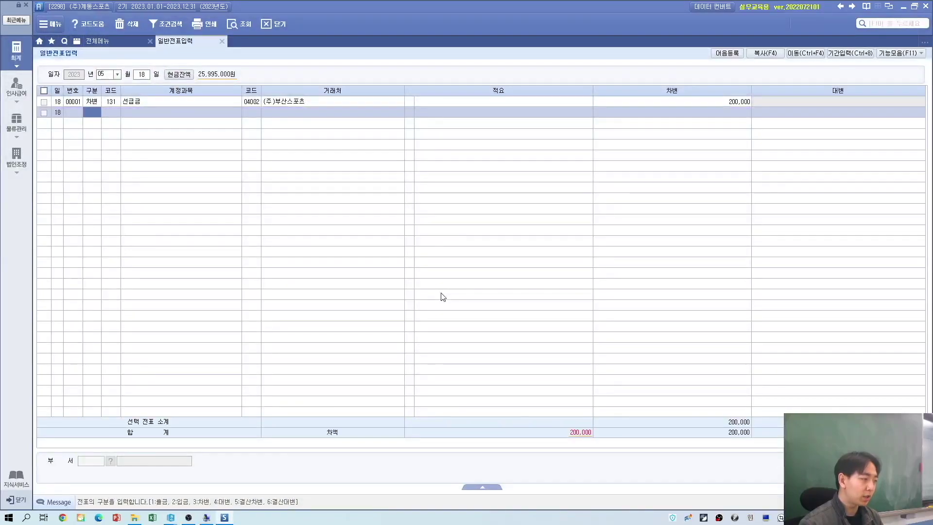
{"action": "type", "text": "4"}
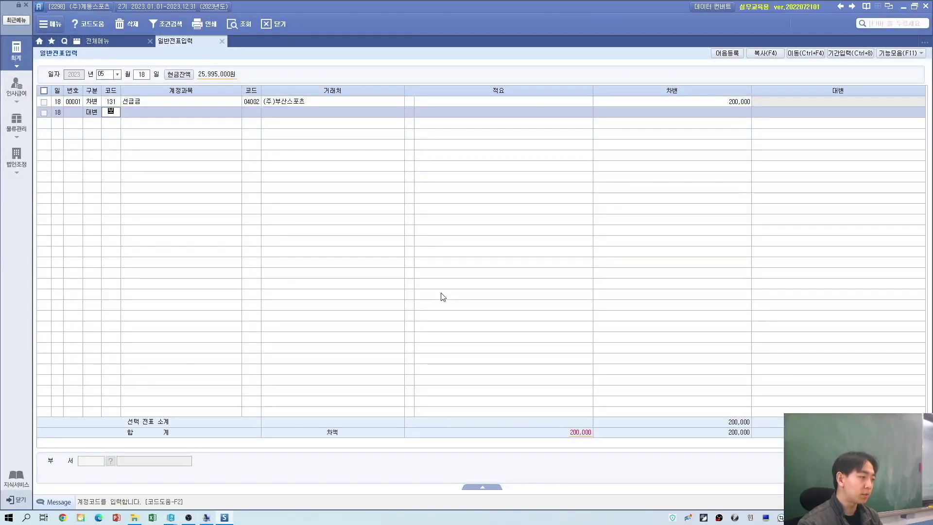
{"action": "key", "text": "Return"}
{"action": "key", "text": "Return"}
{"action": "key", "text": "Return"}
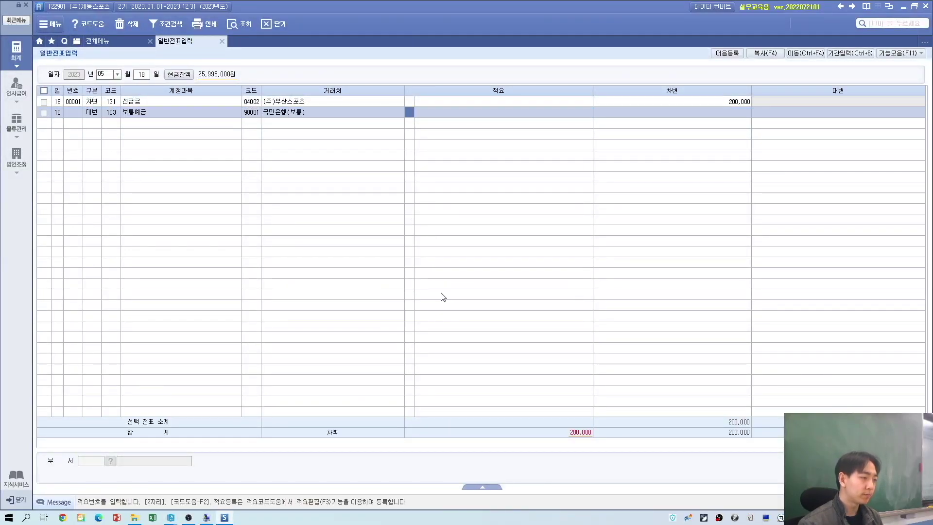
{"action": "key", "text": "Return"}
{"action": "key", "text": "Return"}
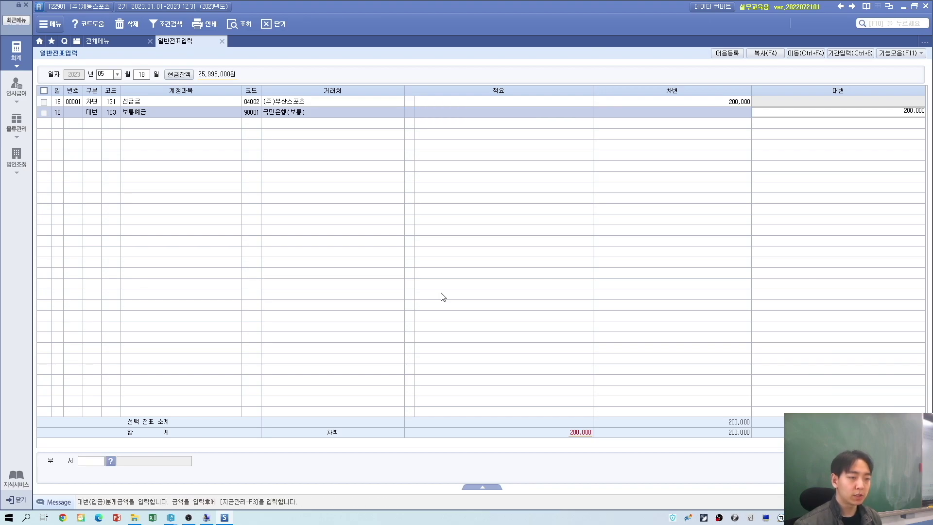
{"action": "key", "text": "alt+Tab"}
{"action": "scroll", "coordinate": [447, 335], "scroll_direction": "down", "scroll_amount": 6}
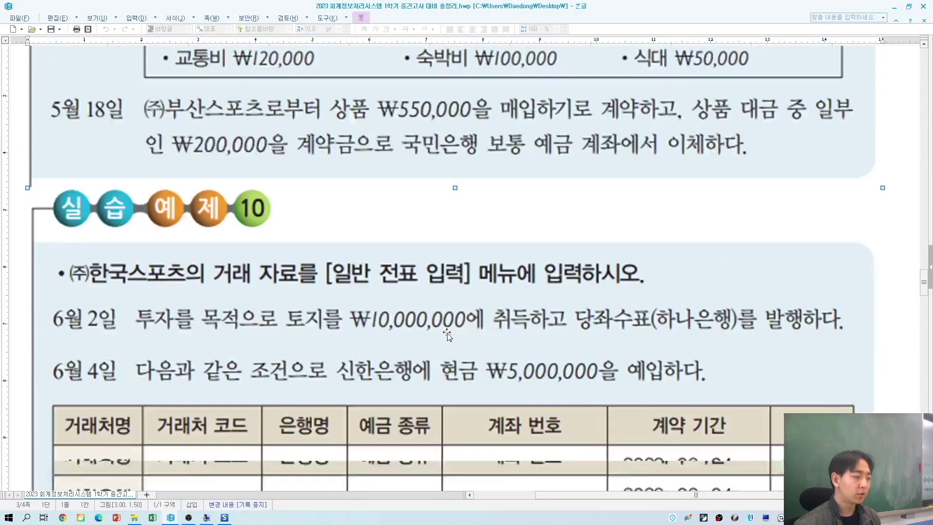
{"action": "scroll", "coordinate": [448, 334], "scroll_direction": "down", "scroll_amount": 1}
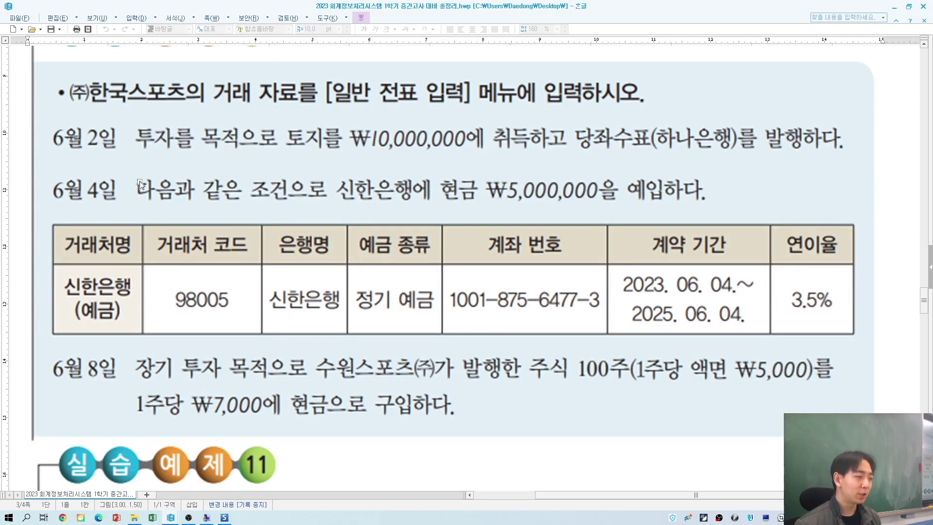
{"action": "scroll", "coordinate": [140, 185], "scroll_direction": "down", "scroll_amount": 15}
{"action": "scroll", "coordinate": [173, 187], "scroll_direction": "up", "scroll_amount": 20}
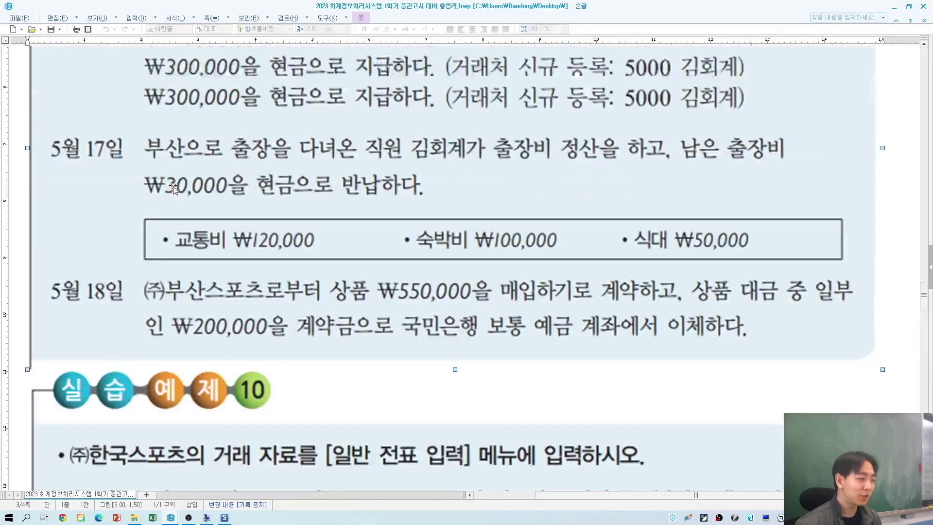
{"action": "scroll", "coordinate": [174, 188], "scroll_direction": "down", "scroll_amount": 12}
{"action": "scroll", "coordinate": [185, 229], "scroll_direction": "up", "scroll_amount": 3}
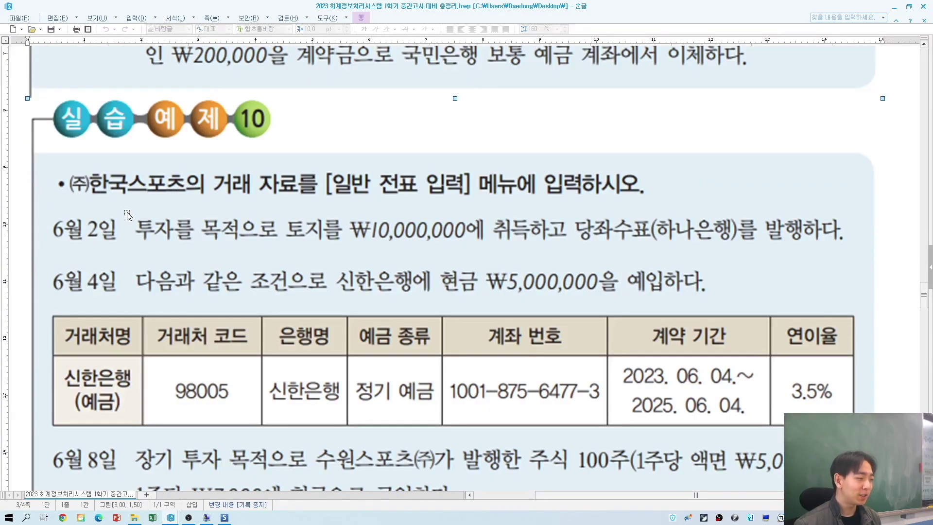
{"action": "scroll", "coordinate": [132, 218], "scroll_direction": "down", "scroll_amount": 3}
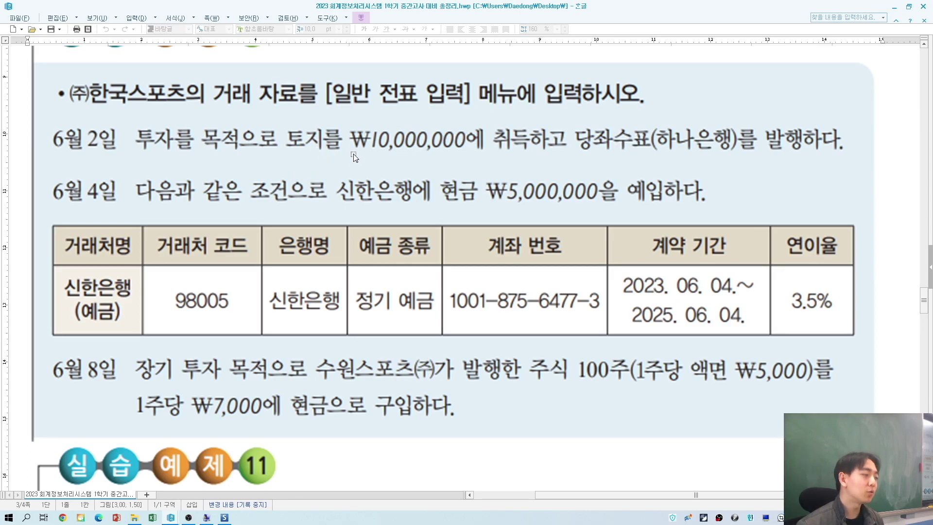
{"action": "key", "text": "alt+Tab"}
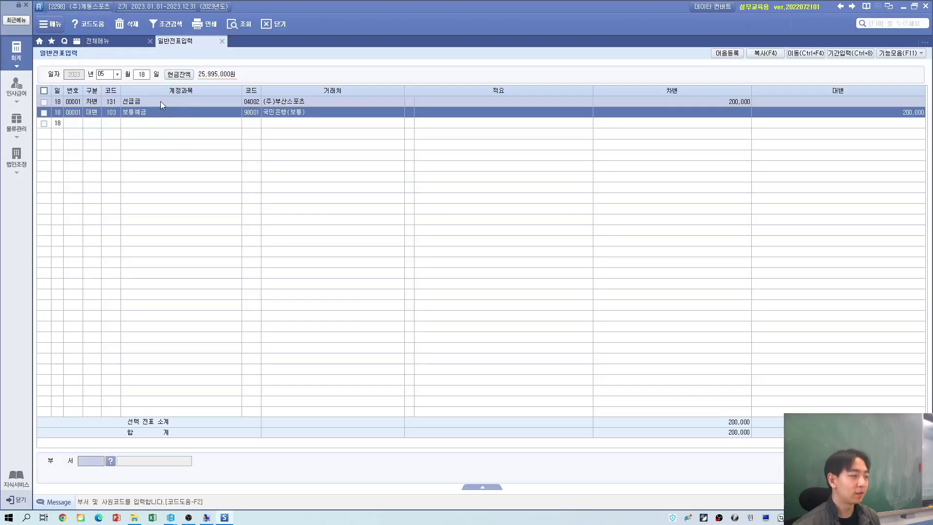
Step: Date the voucher June 2 and debit 187 투자부동산 for 10,000,000
{"action": "key", "text": "alt+Tab"}
{"action": "key", "text": "alt+Tab"}
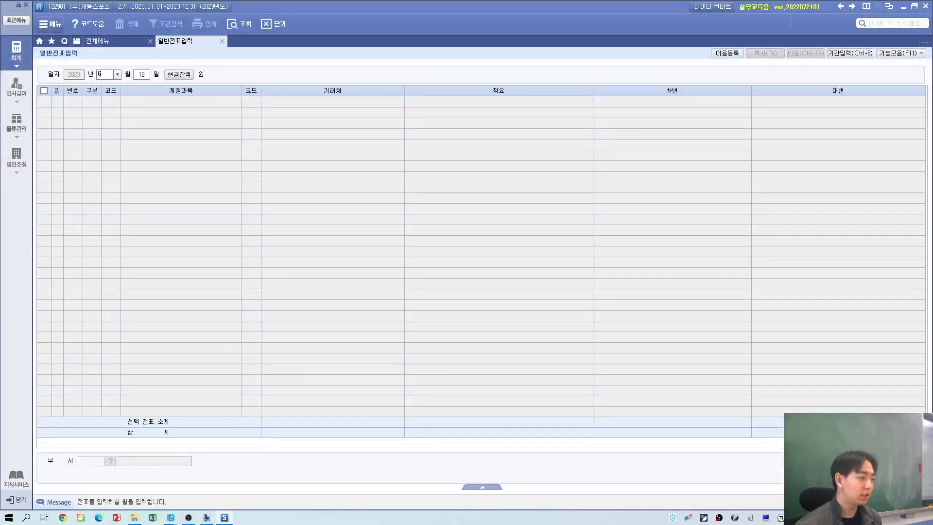
{"action": "type", "text": "02"}
{"action": "key", "text": "Return"}
{"action": "type", "text": "3"}
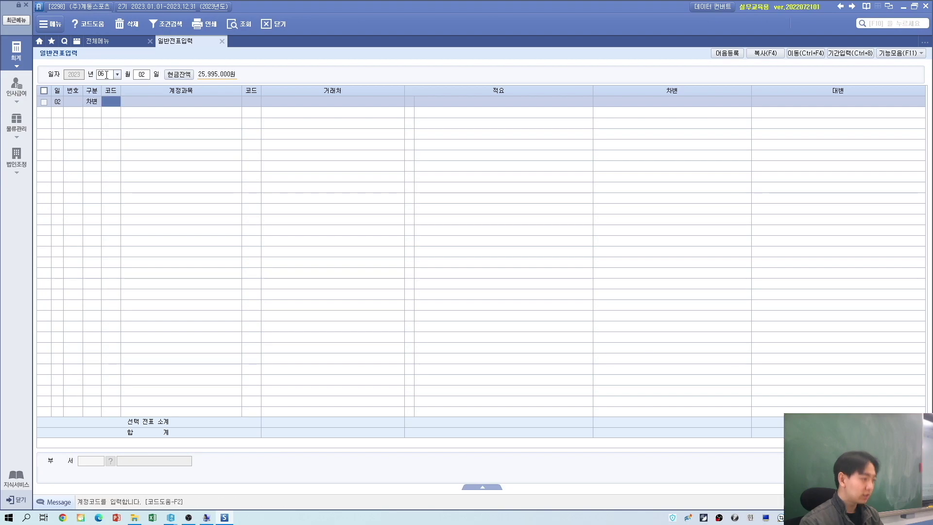
{"action": "type", "text": "투자"}
{"action": "key", "text": "Return"}
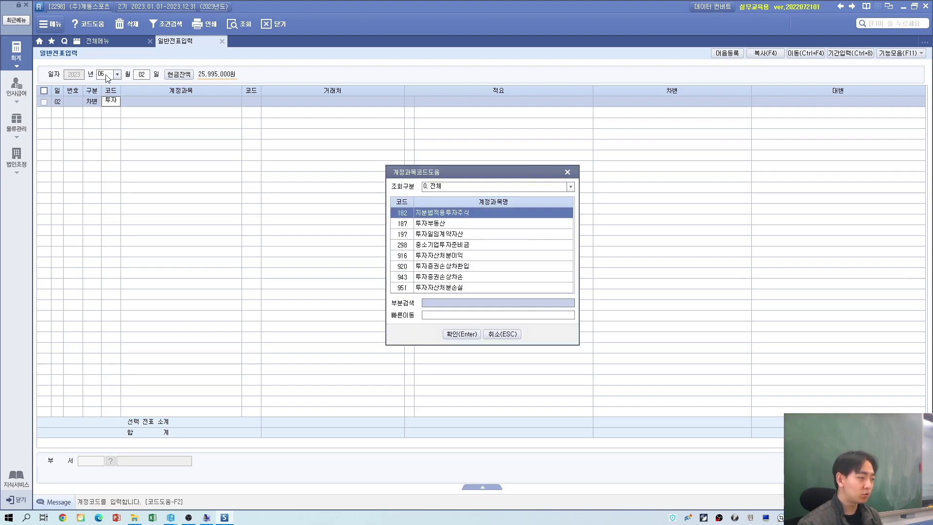
{"action": "key", "text": "Return"}
{"action": "key", "text": "Return"}
{"action": "key", "text": "Return"}
{"action": "key", "text": "Return"}
{"action": "key", "text": "alt+Tab"}
{"action": "key", "text": "alt+Tab"}
{"action": "type", "text": "10000"}
{"action": "key", "text": "Return"}
{"action": "key", "text": "Return"}
{"action": "key", "text": "alt+Tab"}
{"action": "key", "text": "alt+Tab"}
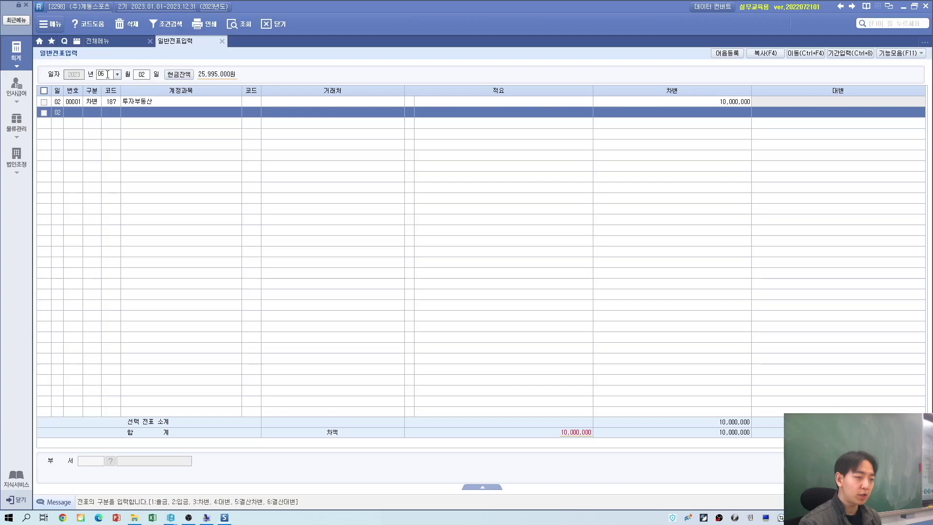
{"action": "type", "text": "4"}
{"action": "key", "text": "Return"}
Step: Credit 102 당좌예금 at 하나은행(당좌) for 10,000,000
{"action": "type", "text": "102"}
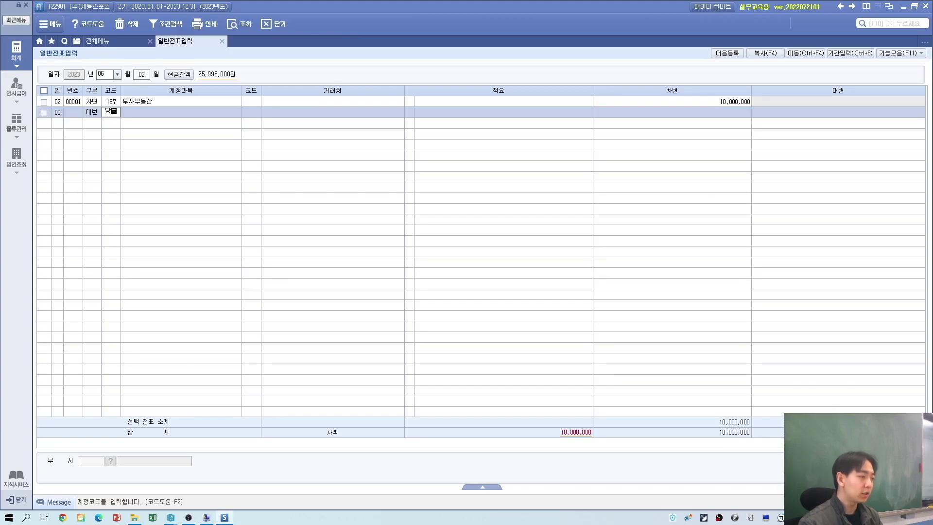
{"action": "key", "text": "Return"}
{"action": "type", "text": "당"}
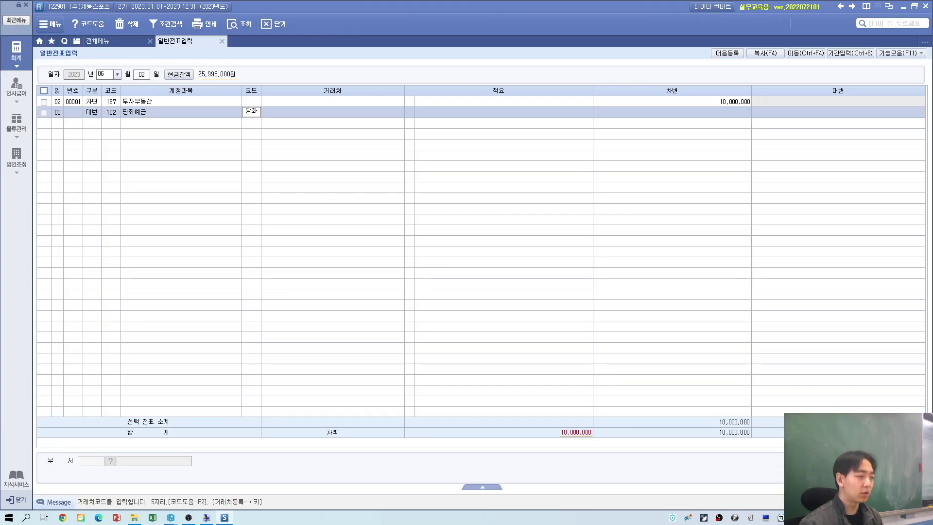
{"action": "type", "text": "좌"}
{"action": "key", "text": "Return"}
{"action": "key", "text": "alt+Tab"}
{"action": "key", "text": "alt+Tab"}
{"action": "key", "text": "Return"}
{"action": "key", "text": "Return"}
{"action": "type", "text": "10,000"}
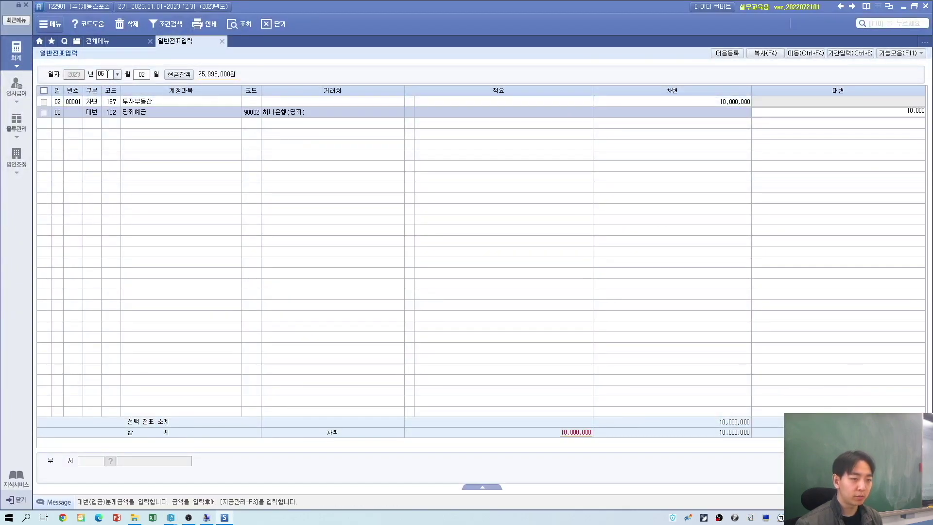
{"action": "type", "text": ",000"}
{"action": "key", "text": "Return"}
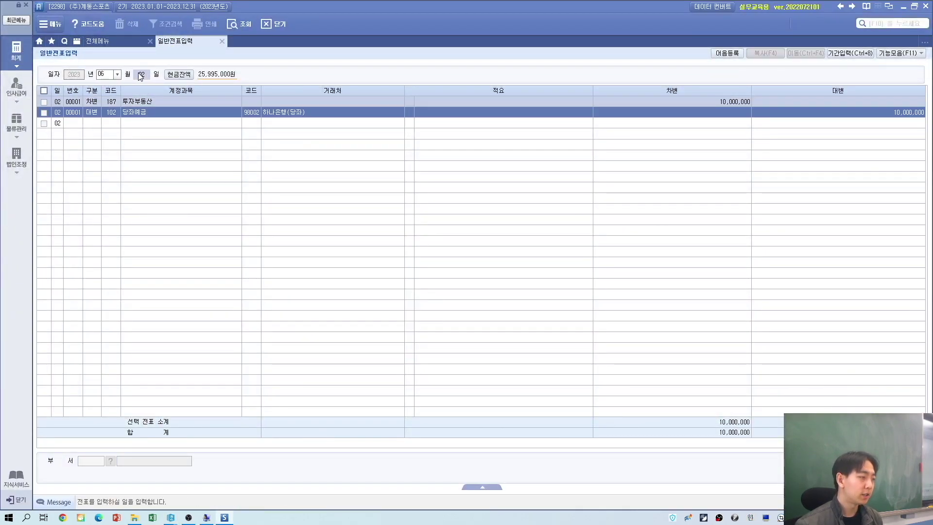
Step: Check the exercise textbook, then display the 전체메뉴 of accounting screens
{"action": "key", "text": "alt+Tab"}
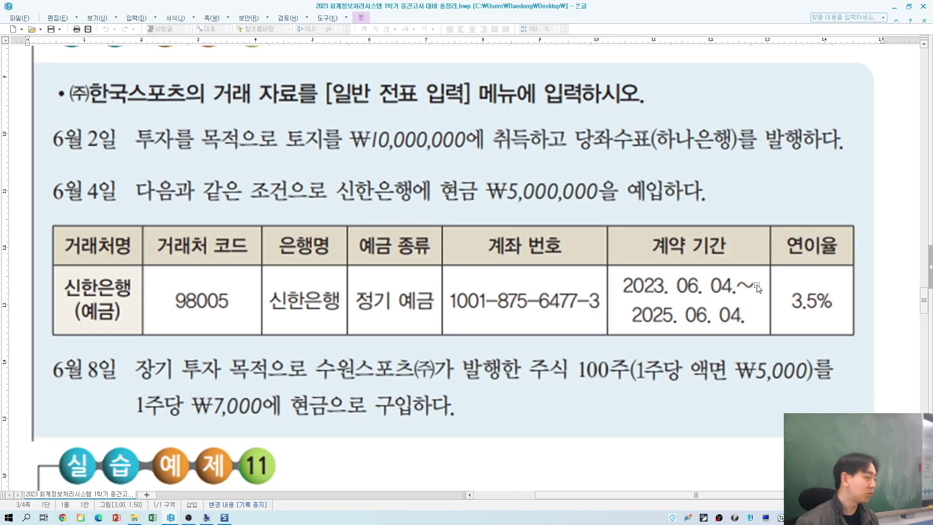
{"action": "key", "text": "alt+Tab"}
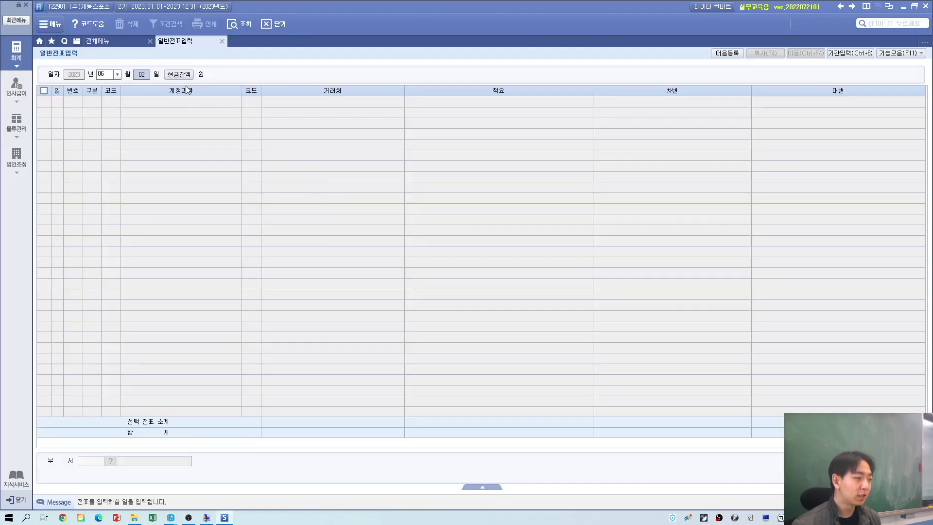
{"action": "left_click", "coordinate": [104, 39]}
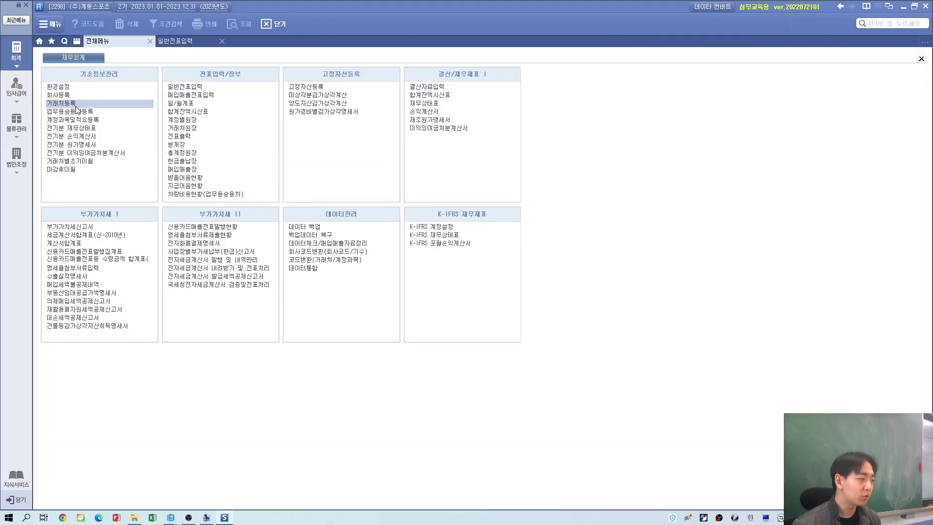
Step: Delete the old 98005 너네은행(당좌) entry from the financial partners list
{"action": "left_click", "coordinate": [74, 103]}
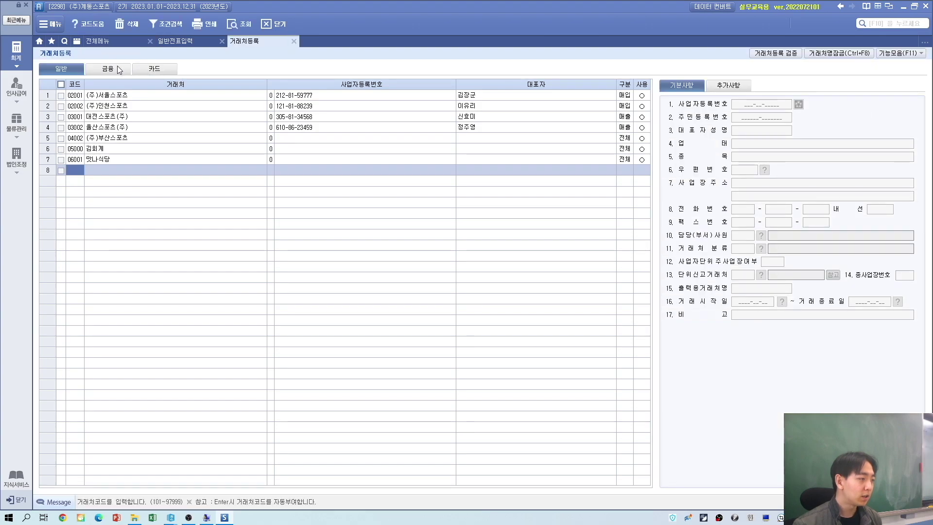
{"action": "left_click", "coordinate": [109, 71]}
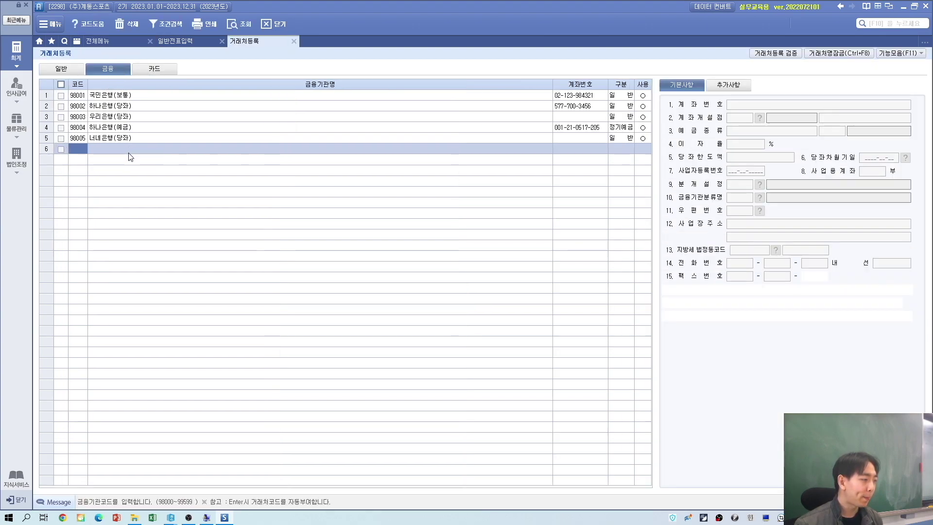
{"action": "key", "text": "alt+Tab"}
{"action": "key", "text": "alt+Tab"}
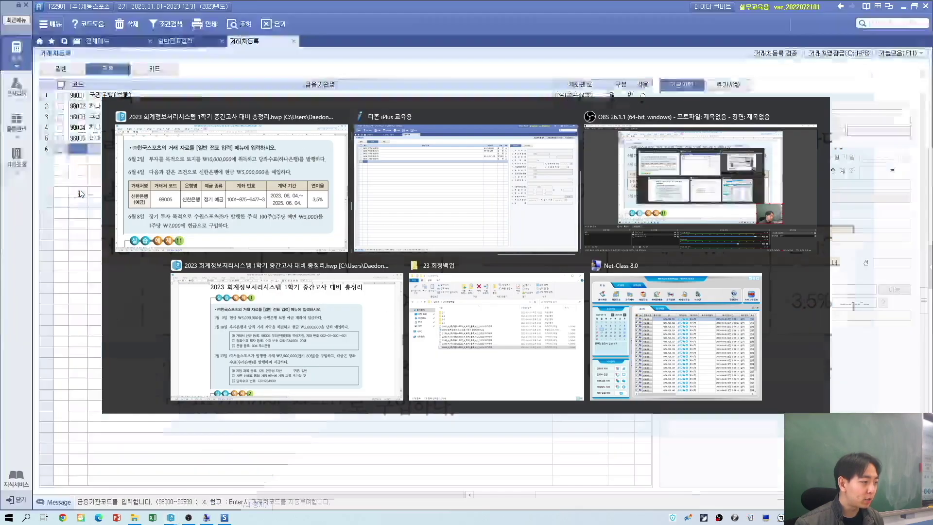
{"action": "left_click", "coordinate": [61, 138]}
{"action": "left_click", "coordinate": [132, 25]}
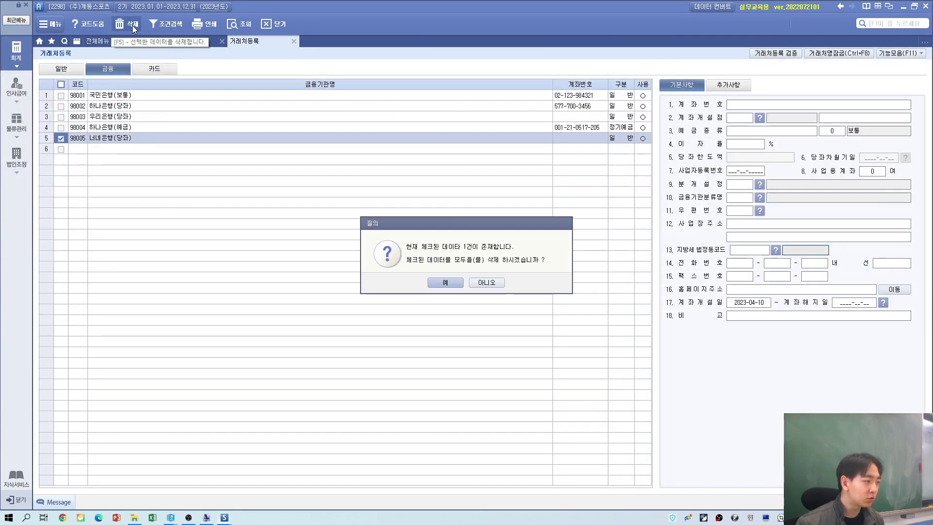
{"action": "left_click", "coordinate": [437, 284]}
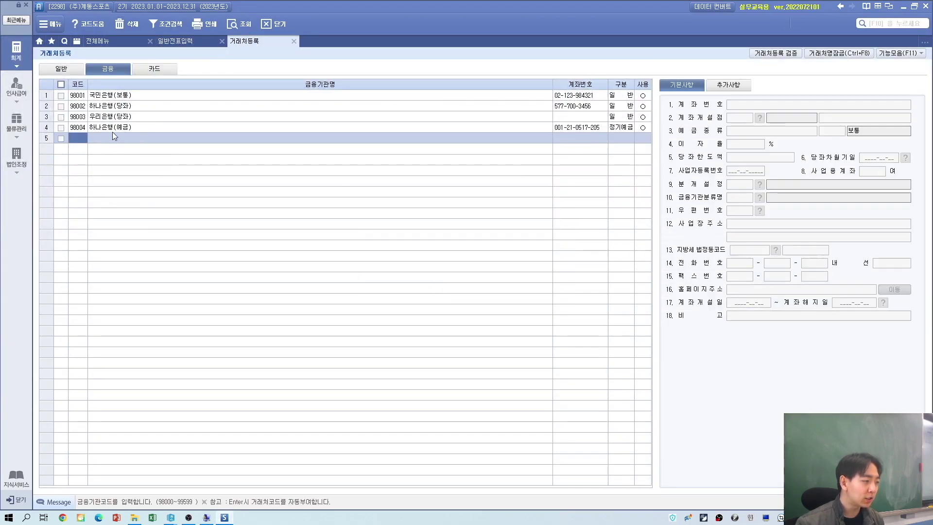
{"action": "key", "text": "alt+Tab"}
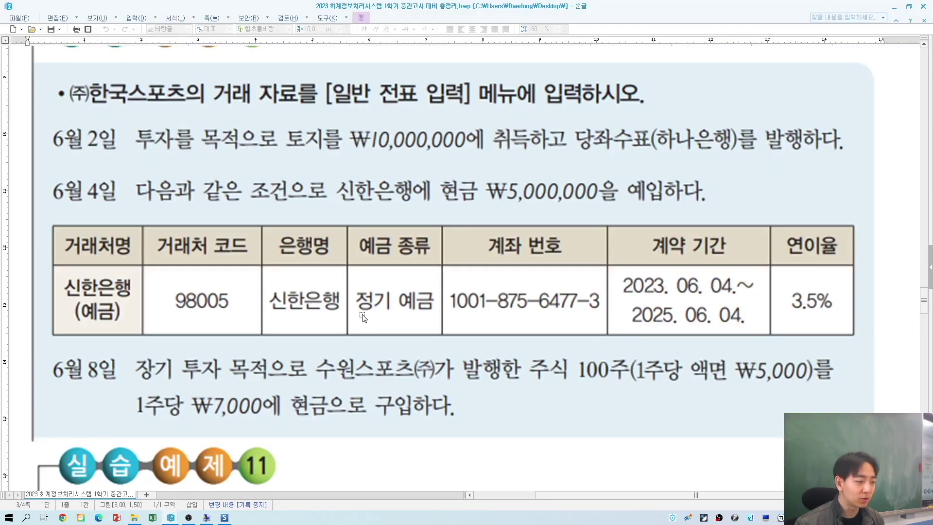
{"action": "key", "text": "alt+Tab"}
Step: Register financial partner code 98005 under the name 신한은행(예금)
{"action": "type", "text": "98005"}
{"action": "key", "text": "Return"}
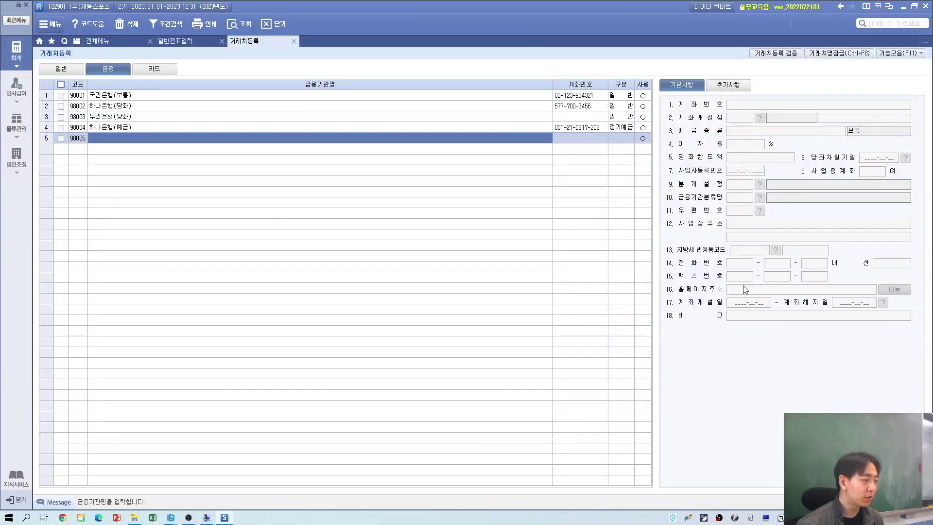
{"action": "key", "text": "alt+Tab"}
{"action": "key", "text": "alt+Tab"}
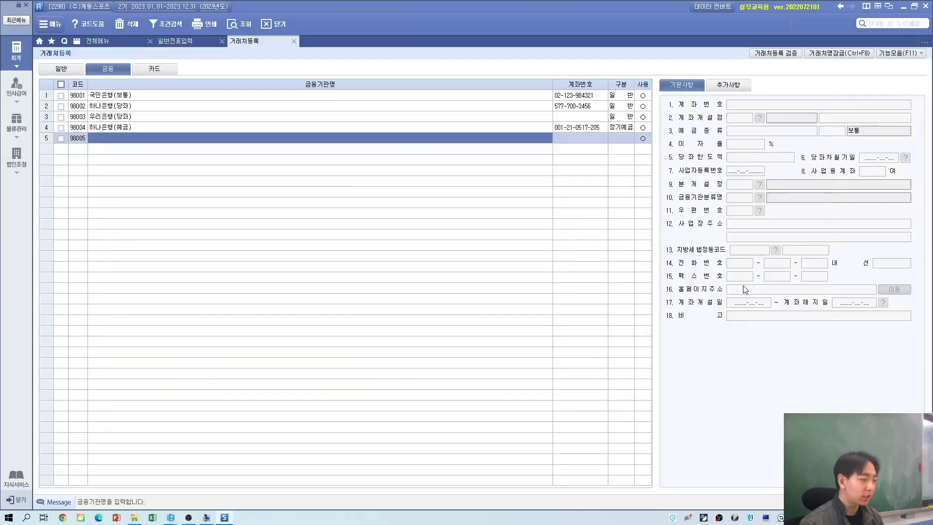
{"action": "type", "text": "신한은행"}
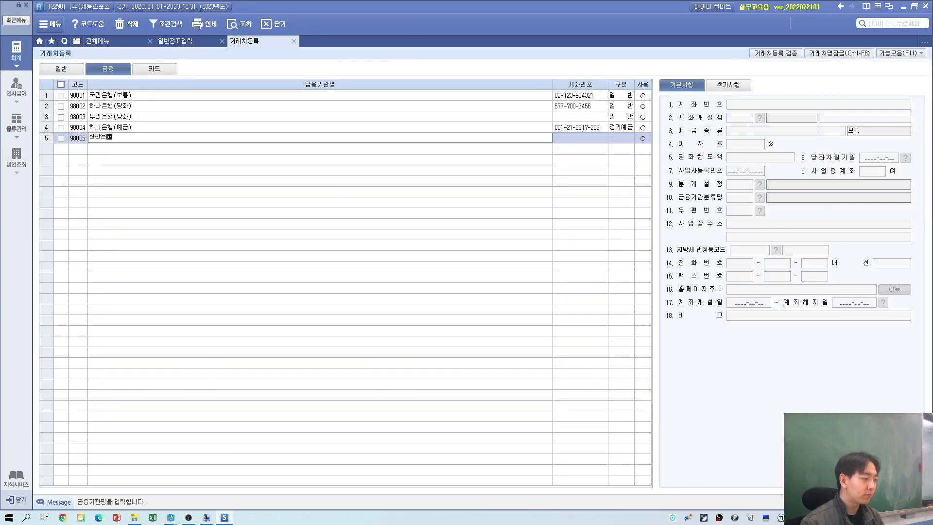
{"action": "type", "text": "(예금)"}
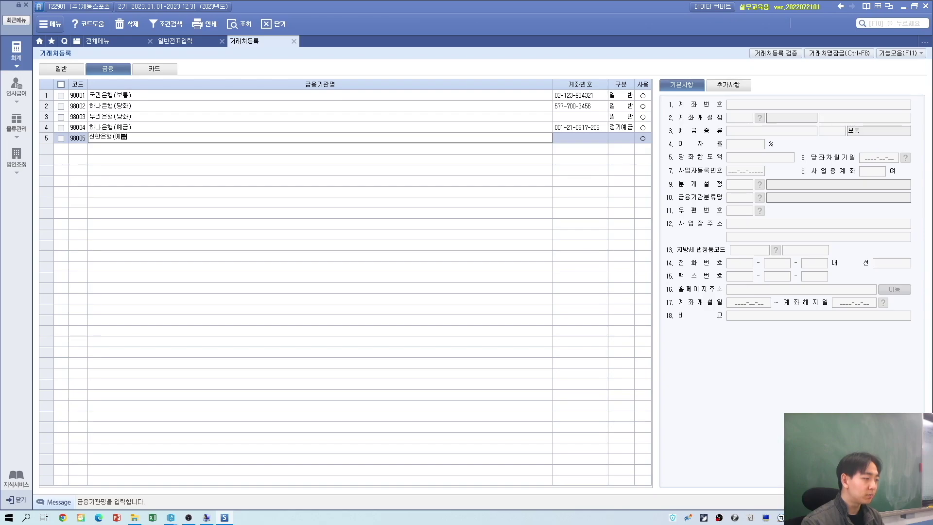
{"action": "key", "text": "Return"}
{"action": "key", "text": "alt+Tab"}
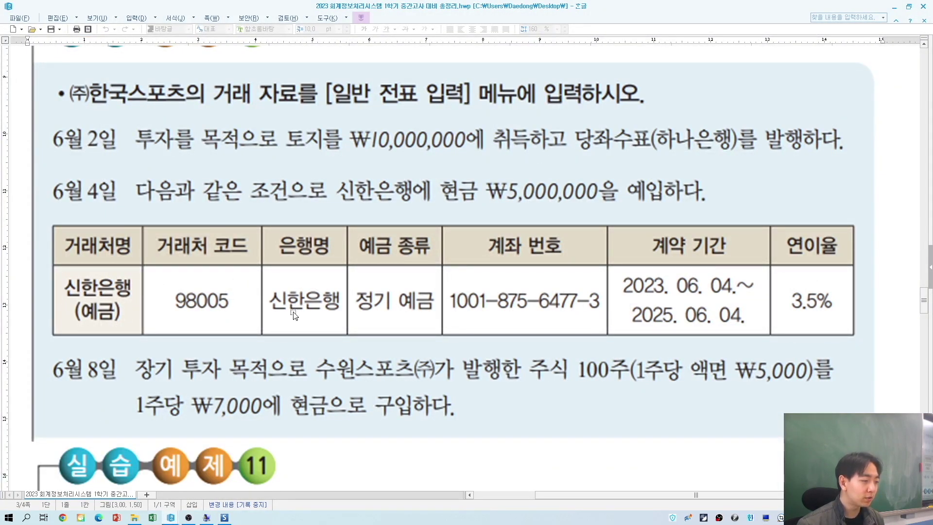
{"action": "key", "text": "alt+Tab"}
Step: Enter 1001 as the start of the 신한은행(예금) account number
{"action": "key", "text": "alt+Tab"}
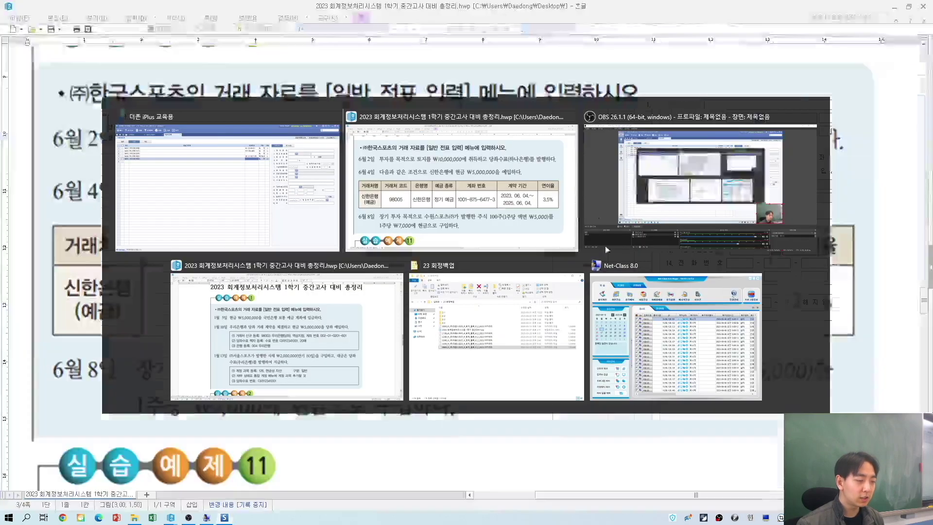
{"action": "key", "text": "alt+Tab"}
{"action": "type", "text": "100"}
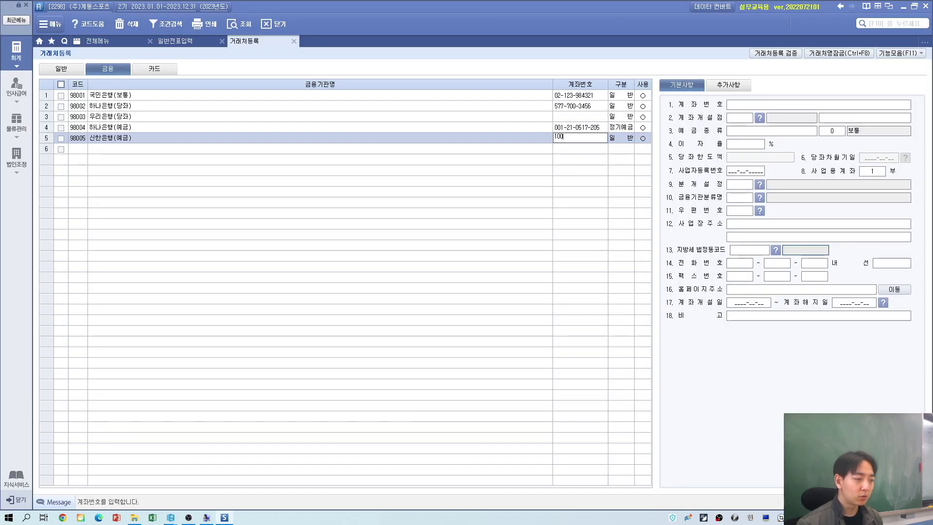
{"action": "type", "text": "1"}
{"action": "key", "text": "Return"}
{"action": "key", "text": "alt+Tab"}
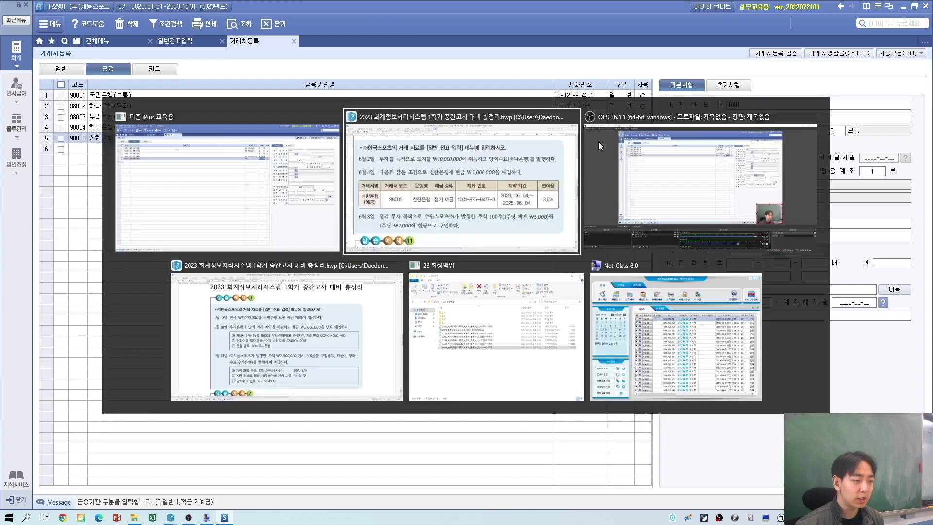
{"action": "key", "text": "alt+Tab"}
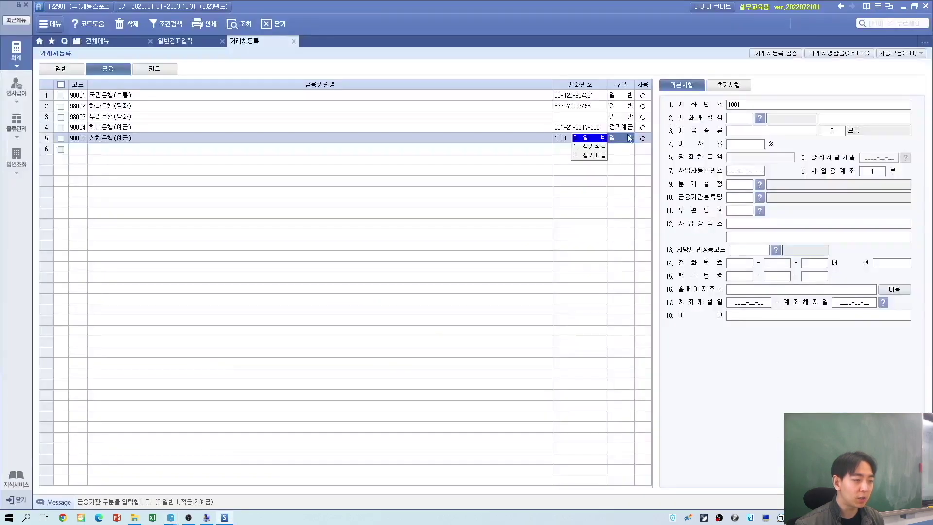
Step: Set the 98005 row's 구분 to 정기예금
{"action": "key", "text": "2"}
{"action": "left_click", "coordinate": [577, 139]}
{"action": "left_click", "coordinate": [626, 142]}
{"action": "left_click", "coordinate": [590, 155]}
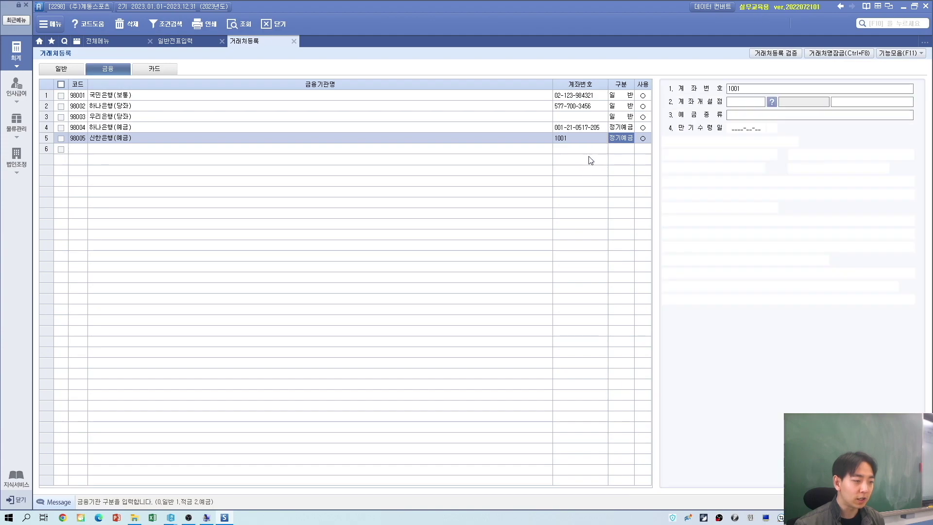
Step: Choose 003 신한은행 as the account's opening branch via F2 lookup
{"action": "left_click", "coordinate": [754, 102]}
{"action": "key", "text": "F2"}
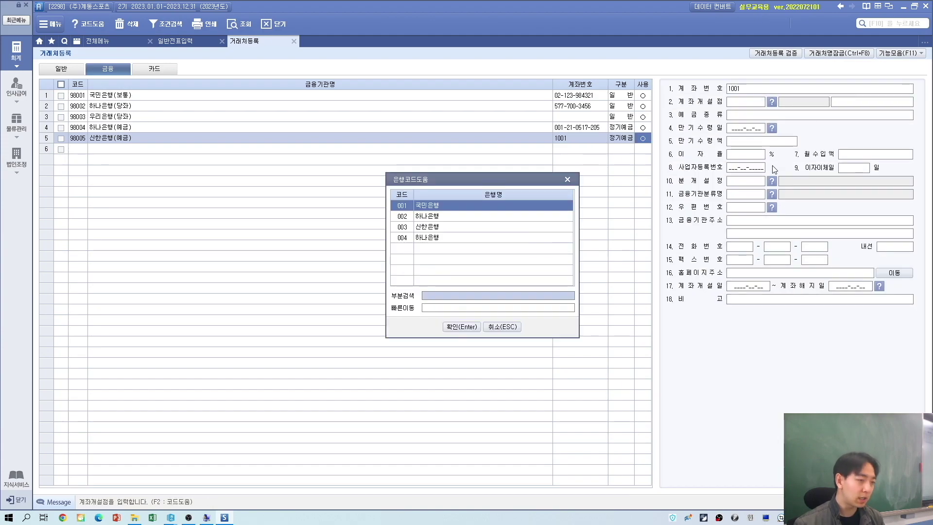
{"action": "key", "text": "alt+Tab"}
{"action": "key", "text": "alt+Tab"}
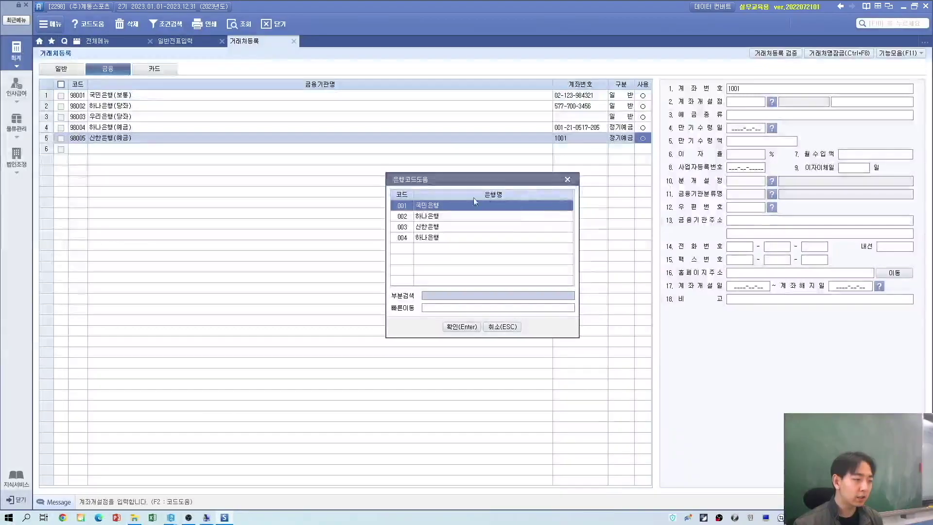
{"action": "double_click", "coordinate": [433, 229]}
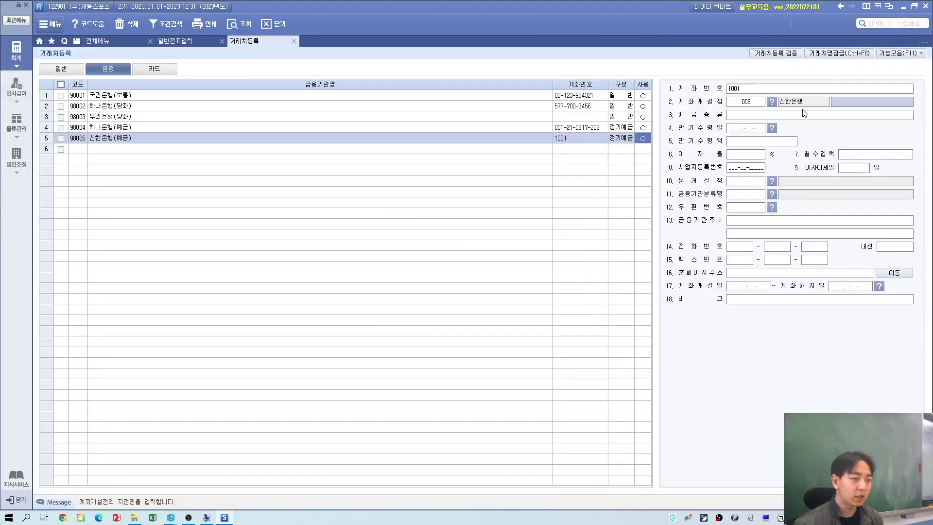
{"action": "key", "text": "alt+Tab"}
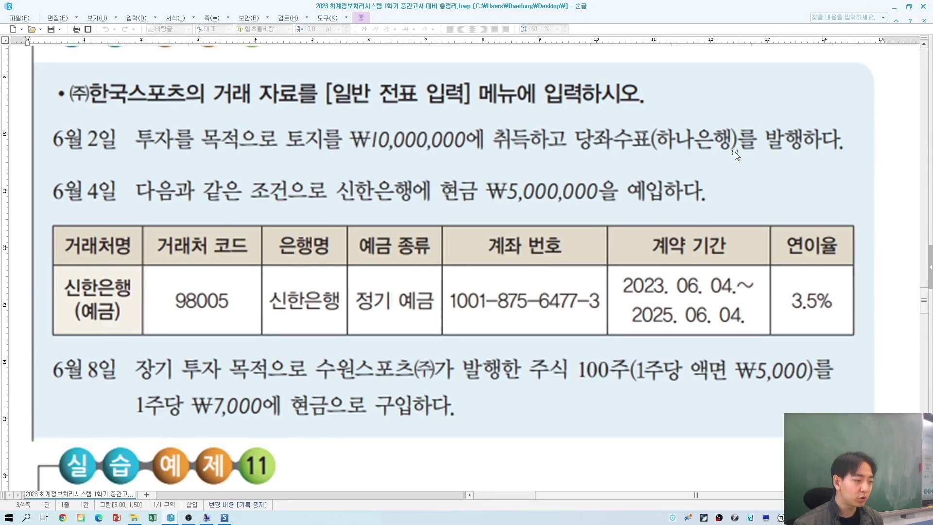
{"action": "key", "text": "alt+Tab"}
Step: Enter deposit type 정기예금, maturity date 2025-06-04 and a 3.5% interest rate
{"action": "type", "text": "정기"}
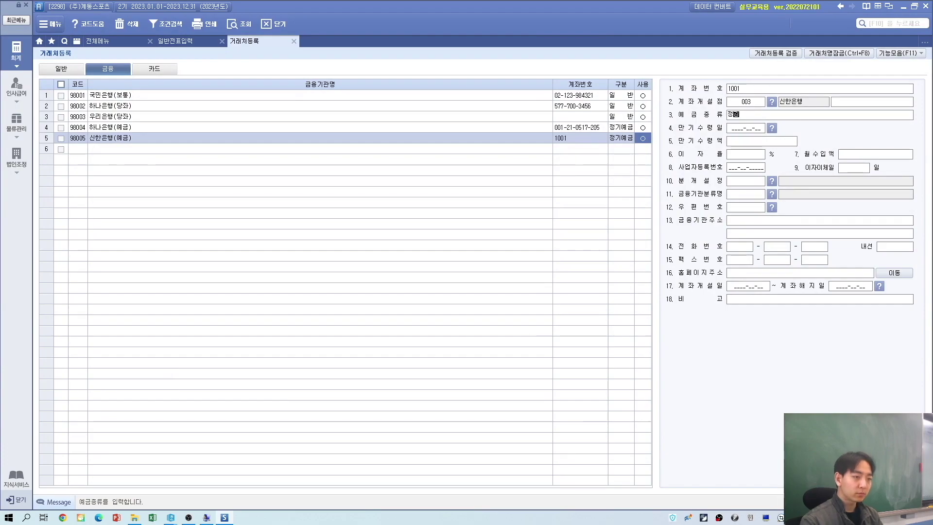
{"action": "key", "text": "Return"}
{"action": "key", "text": "alt+Tab"}
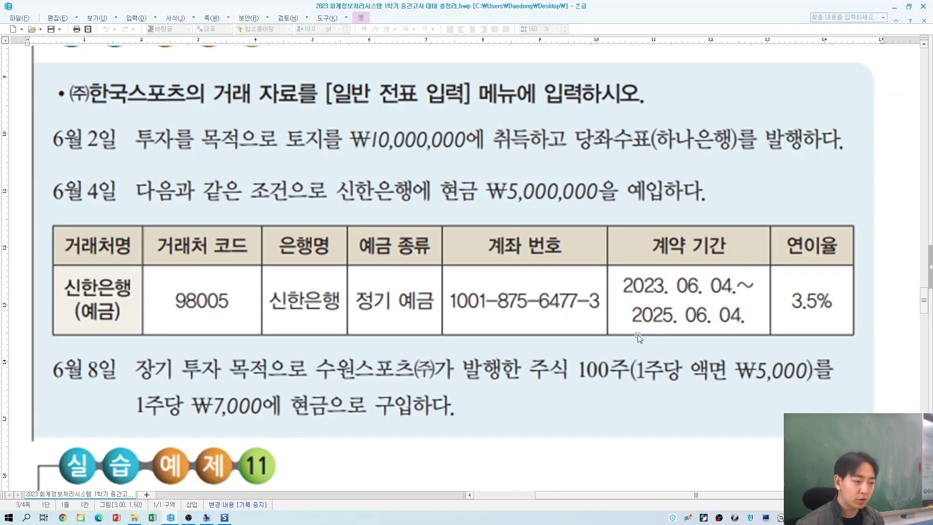
{"action": "key", "text": "alt+Tab"}
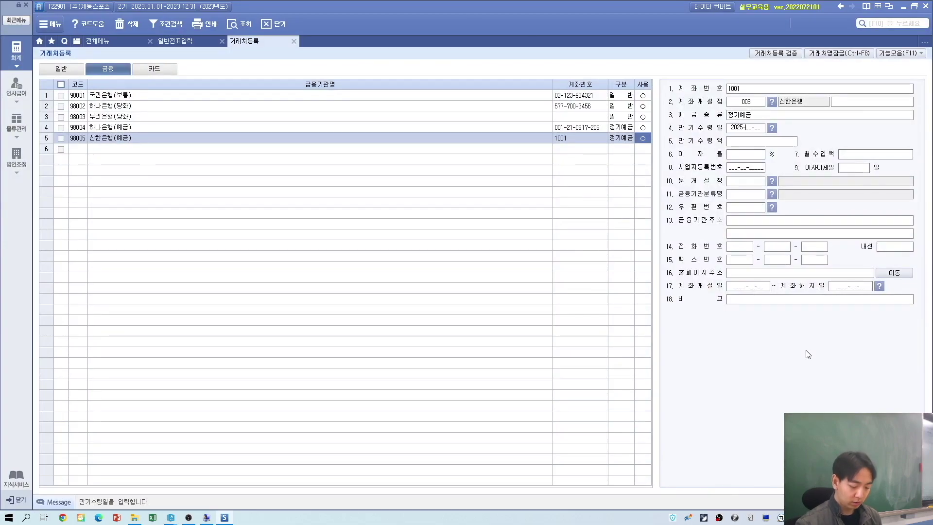
{"action": "type", "text": "2025-06-04"}
{"action": "key", "text": "Return"}
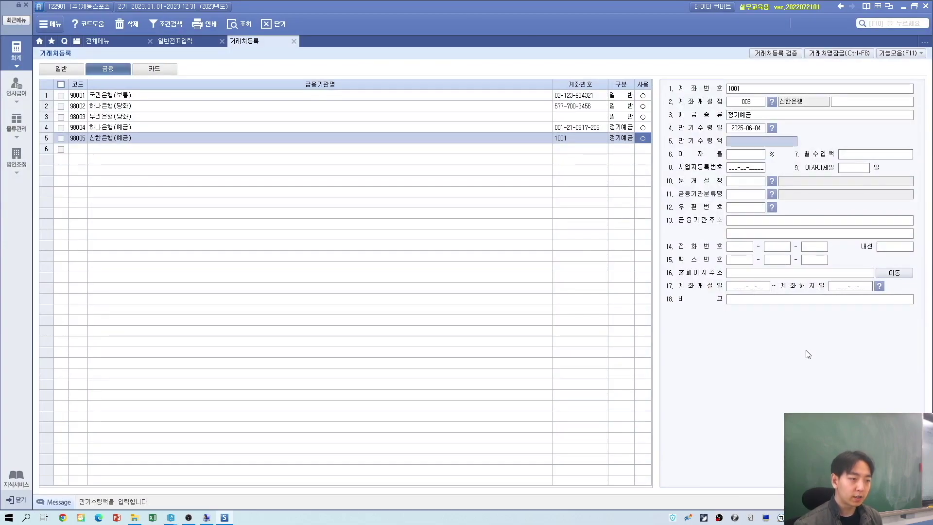
{"action": "key", "text": "Return"}
{"action": "key", "text": "alt+Tab"}
{"action": "key", "text": "alt+Tab"}
{"action": "type", "text": "3.5"}
{"action": "key", "text": "Return"}
Step: Set the account opening date 2023-06-04 and closing date 2025-06-04
{"action": "left_click", "coordinate": [747, 288]}
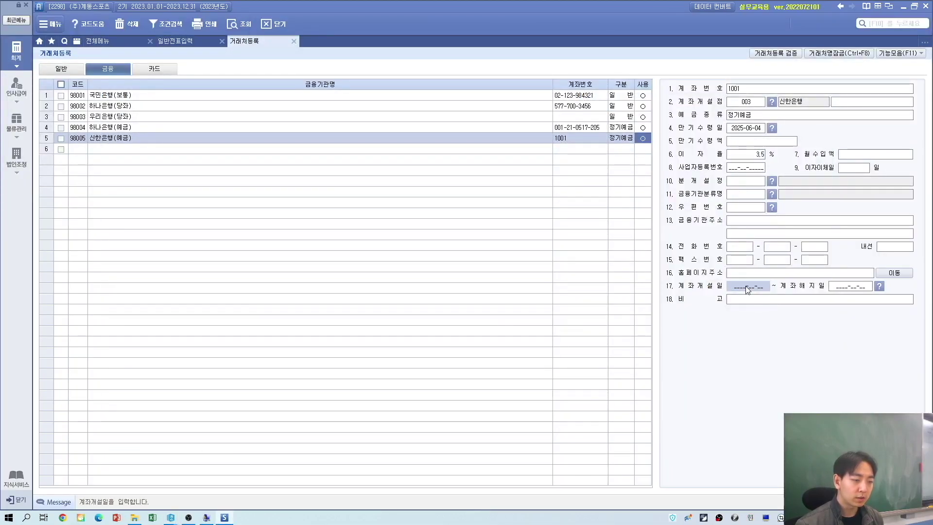
{"action": "key", "text": "alt+Tab"}
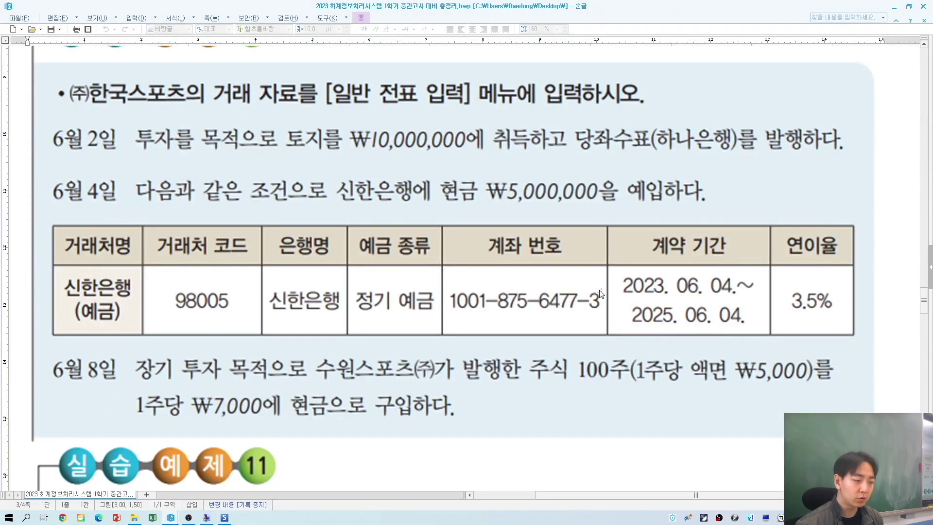
{"action": "key", "text": "alt+Tab"}
{"action": "type", "text": "2023-06-0"}
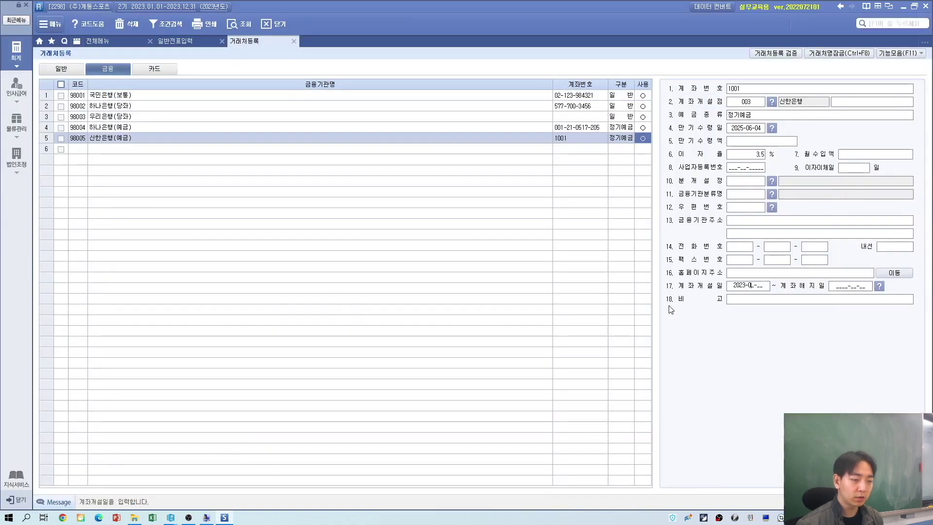
{"action": "type", "text": "4"}
{"action": "key", "text": "Return"}
{"action": "type", "text": "2"}
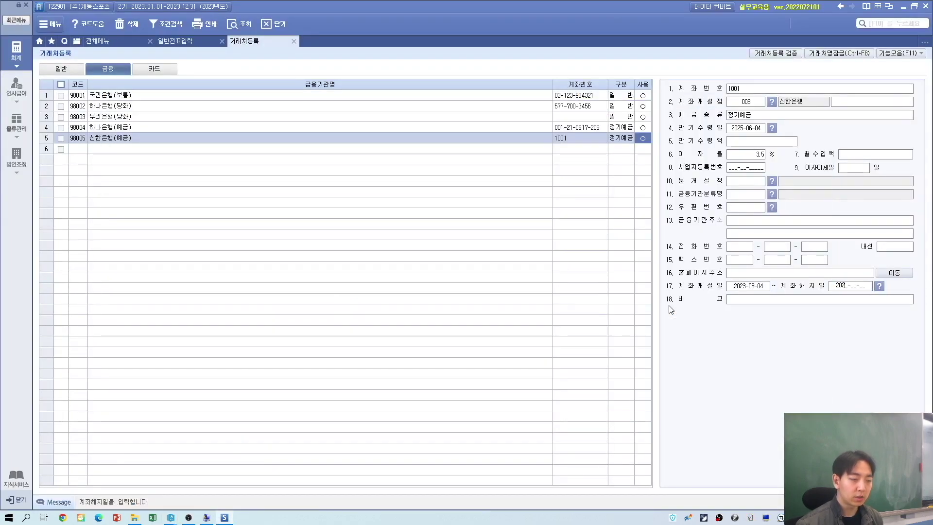
{"action": "type", "text": "025-06-0"}
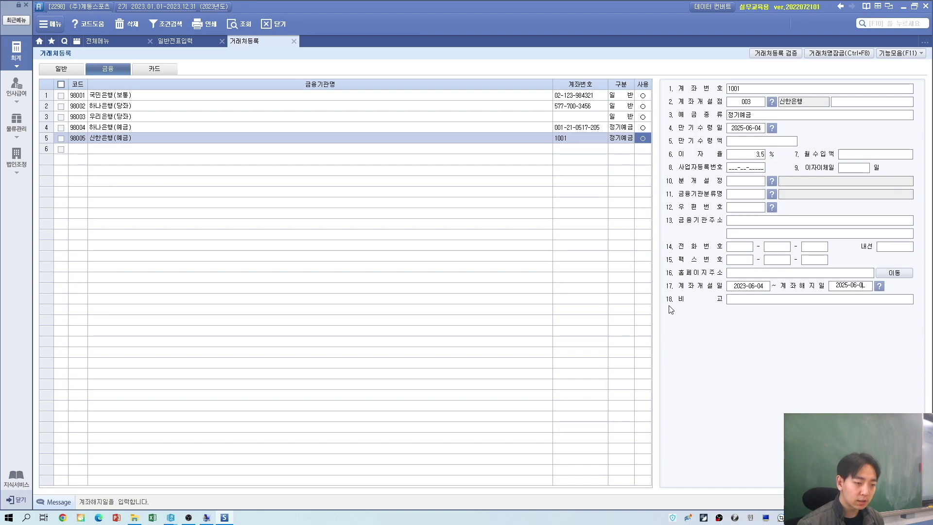
{"action": "type", "text": "4"}
{"action": "key", "text": "Return"}
{"action": "left_click", "coordinate": [769, 285]}
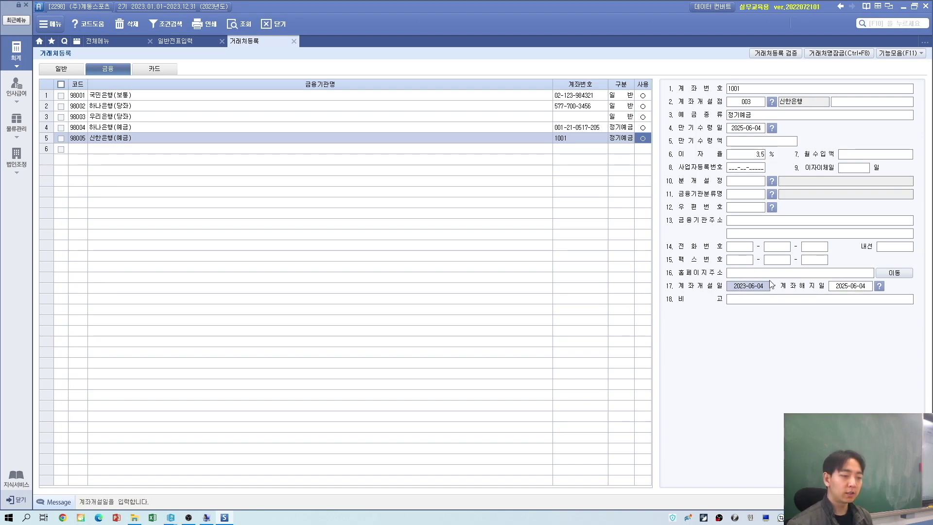
{"action": "left_click", "coordinate": [844, 287]}
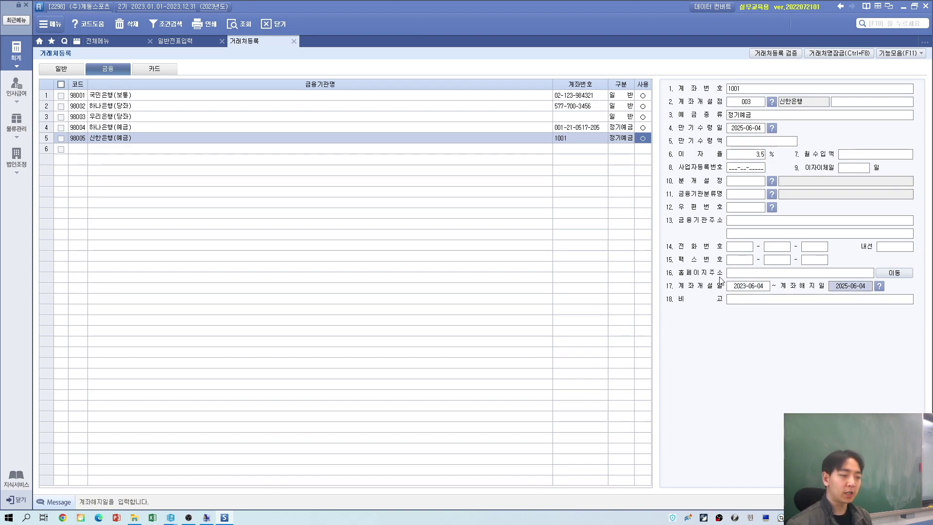
Step: Close partner registration and enter day 04 for the new general journal voucher
{"action": "left_click", "coordinate": [295, 41]}
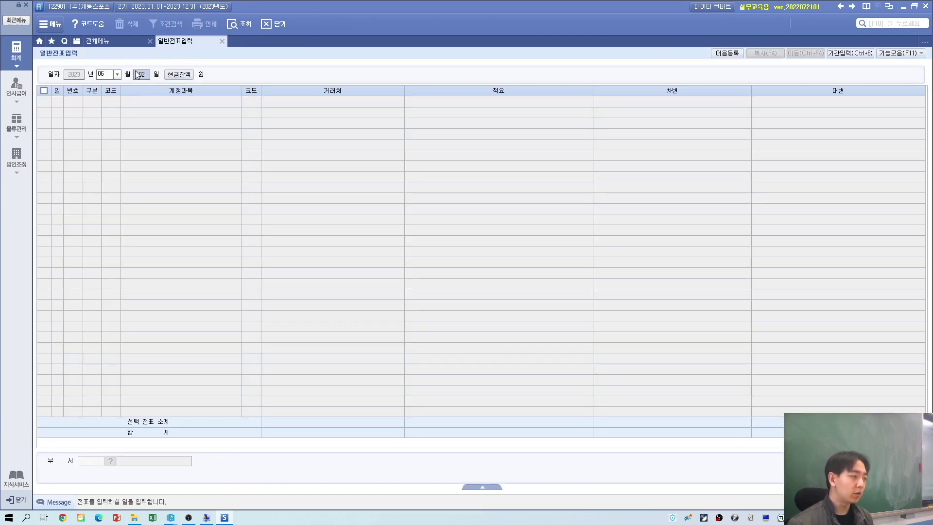
{"action": "key", "text": "alt+Tab"}
{"action": "key", "text": "alt+Tab"}
{"action": "type", "text": "4"}
{"action": "key", "text": "Return"}
{"action": "type", "text": "3"}
{"action": "key", "text": "Return"}
Step: Set the voucher row's 구분 to 1 출금 (cash payment)
{"action": "key", "text": "Left"}
{"action": "type", "text": "4"}
{"action": "key", "text": "Return"}
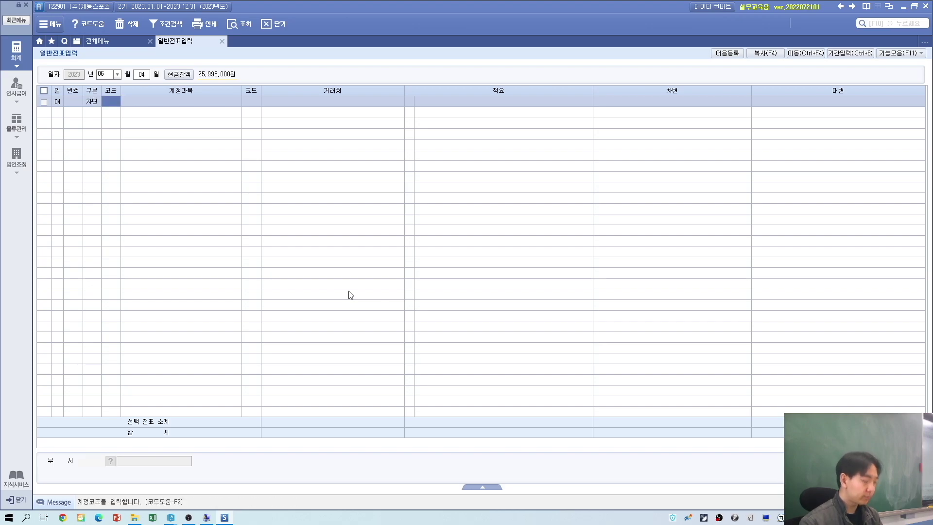
{"action": "key", "text": "alt+Tab"}
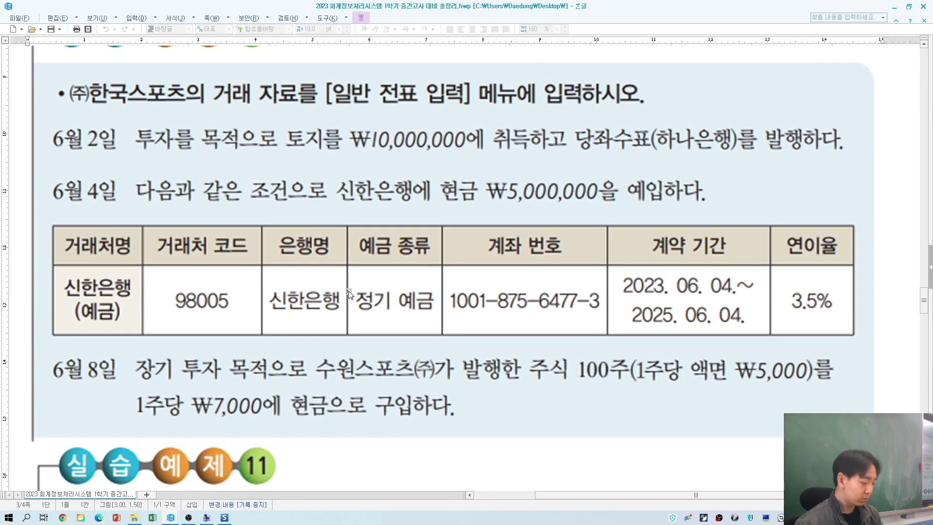
{"action": "key", "text": "alt+Tab"}
{"action": "key", "text": "Left"}
{"action": "type", "text": "1"}
{"action": "key", "text": "Return"}
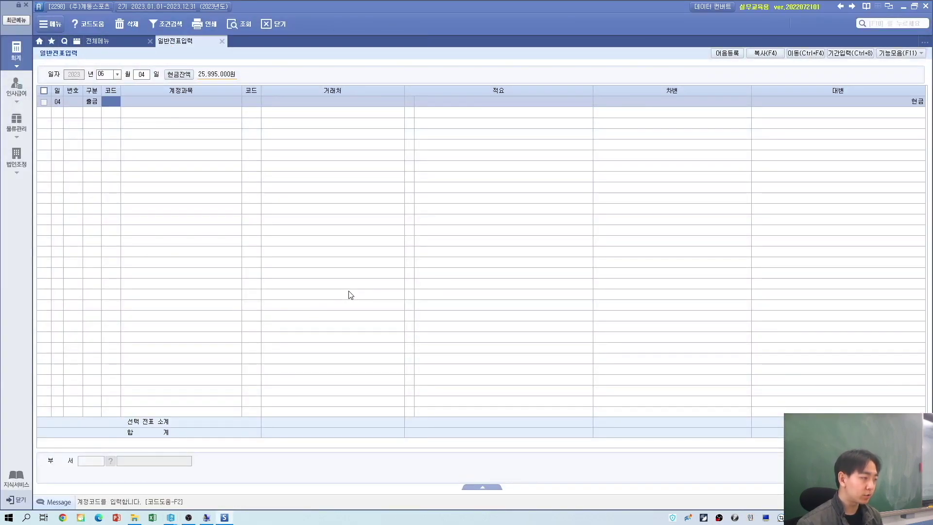
Step: Use account 176 장기예금 with counterparty 98005 신한은행(예금)
{"action": "type", "text": "ㅈ"}
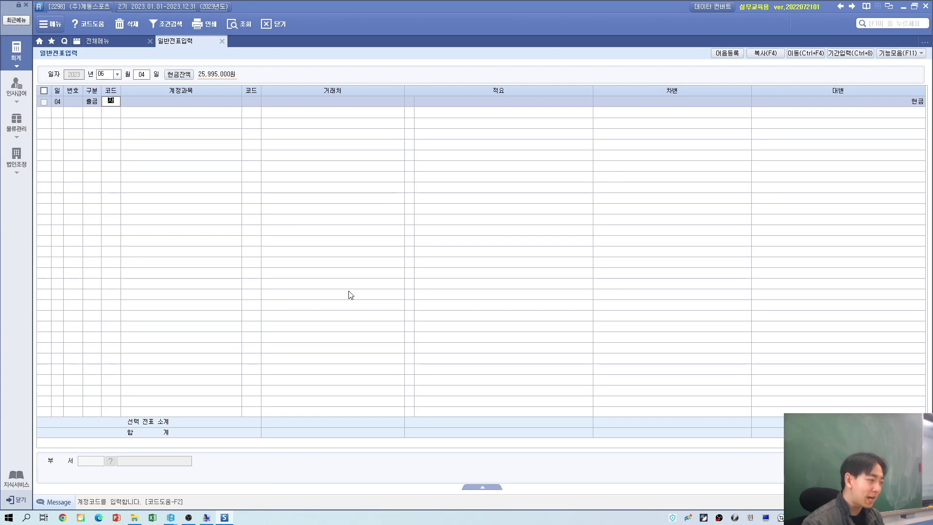
{"action": "type", "text": "ㅏㅇ기"}
{"action": "key", "text": "Return"}
{"action": "key", "text": "Return"}
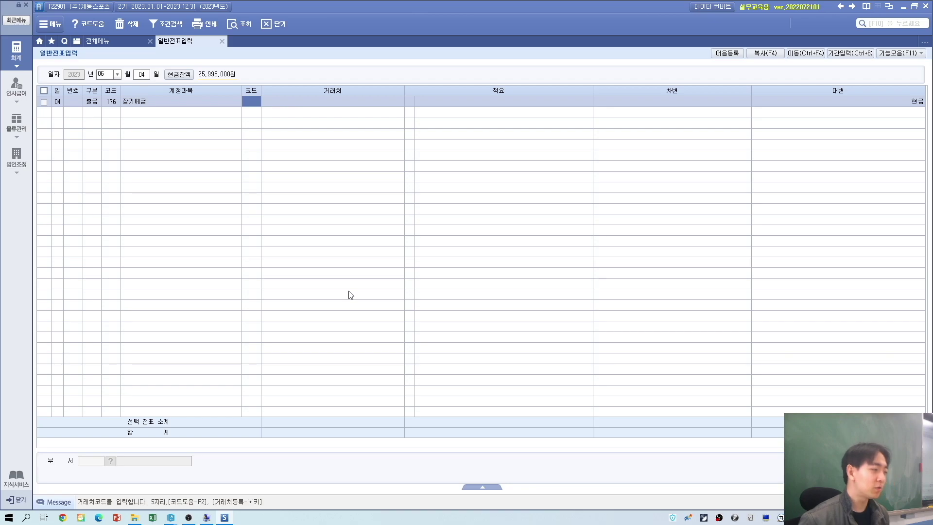
{"action": "key", "text": "alt+Tab"}
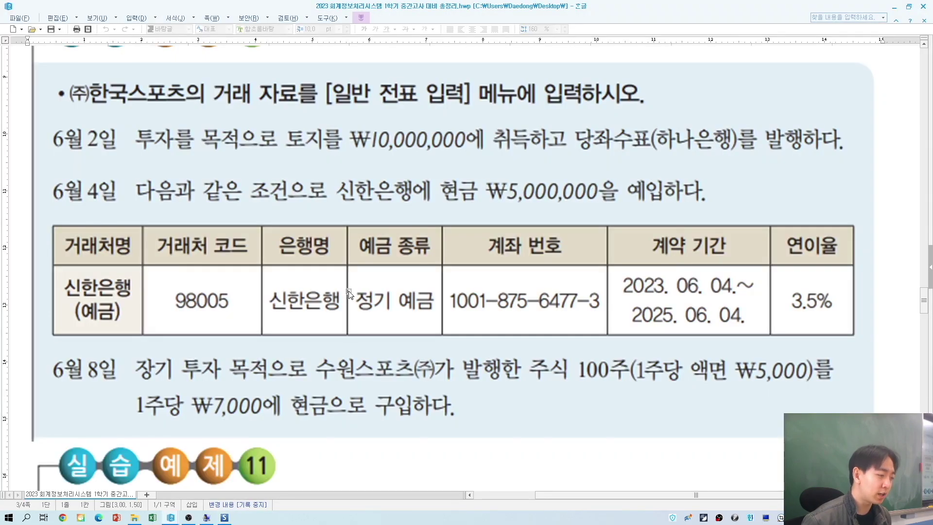
{"action": "key", "text": "alt+Tab"}
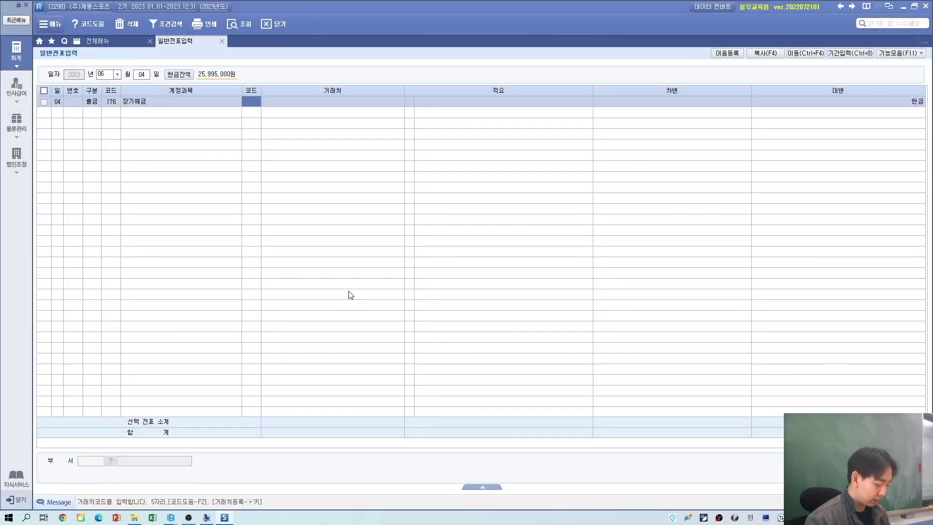
{"action": "key", "text": "F2"}
{"action": "type", "text": "신한"}
{"action": "key", "text": "Return"}
{"action": "key", "text": "Return"}
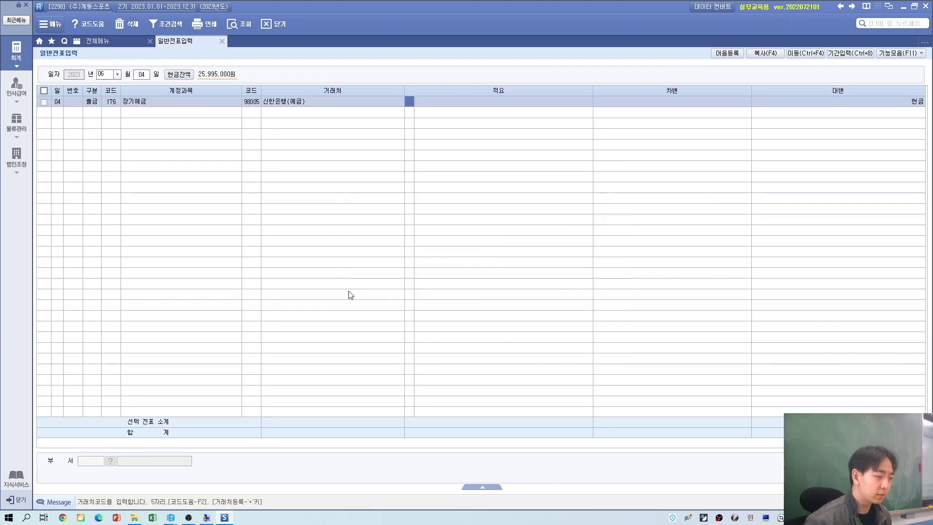
Step: Enter a 5,000,000 debit amount and verify the row's counterparty and amount
{"action": "key", "text": "alt+Tab"}
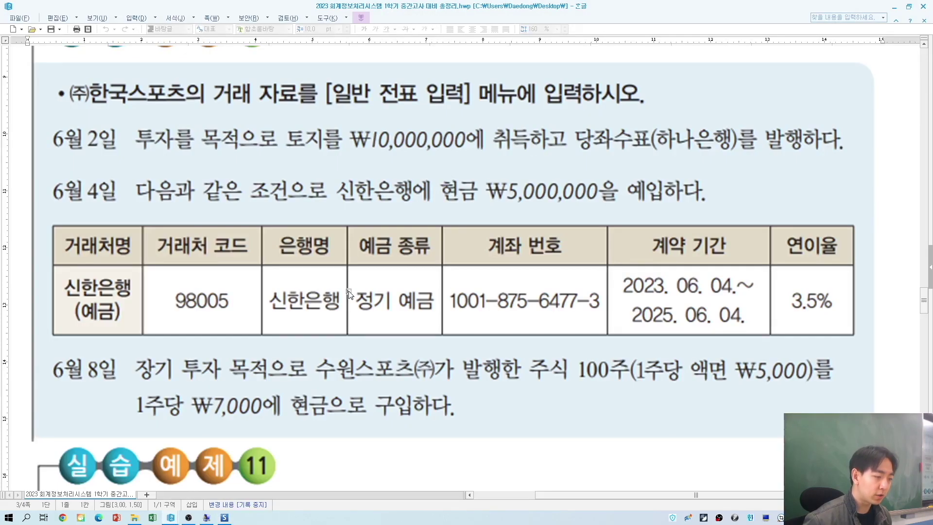
{"action": "key", "text": "alt+Tab"}
{"action": "left_click", "coordinate": [663, 101]}
{"action": "type", "text": "5000"}
{"action": "key", "text": "Return"}
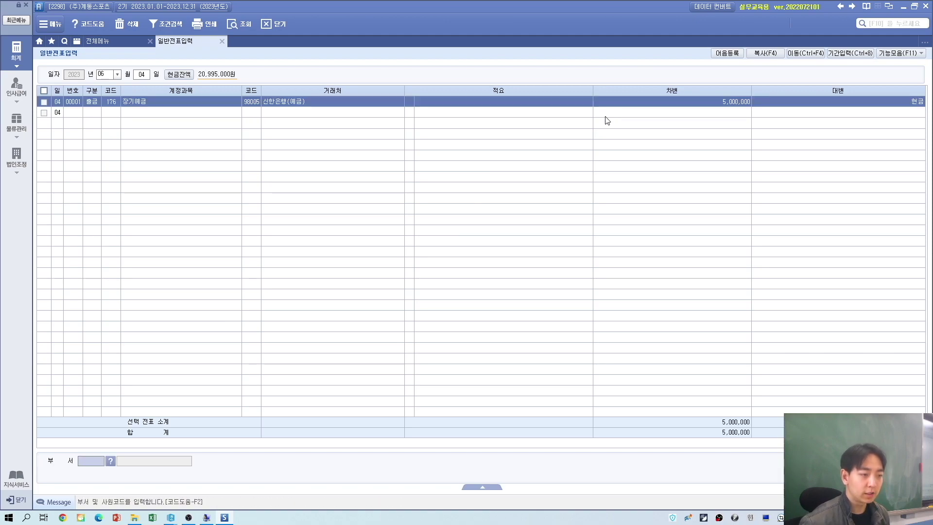
{"action": "left_click", "coordinate": [248, 103]}
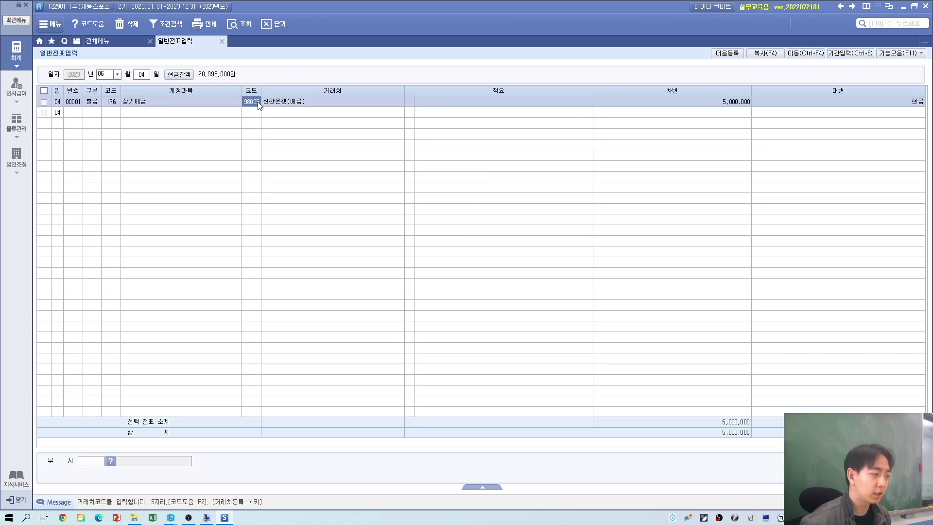
{"action": "left_click", "coordinate": [691, 104]}
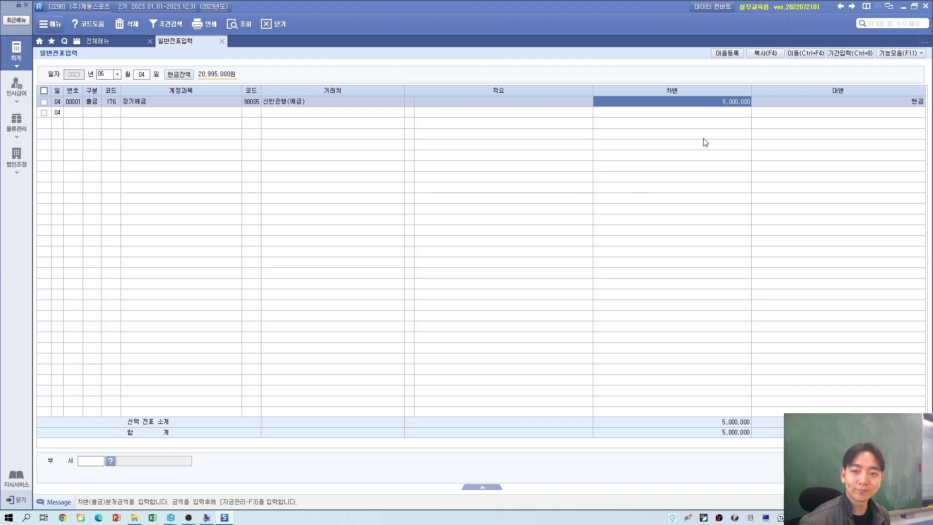
{"action": "key", "text": "alt+Tab"}
{"action": "scroll", "coordinate": [61, 293], "scroll_direction": "down", "scroll_amount": 2}
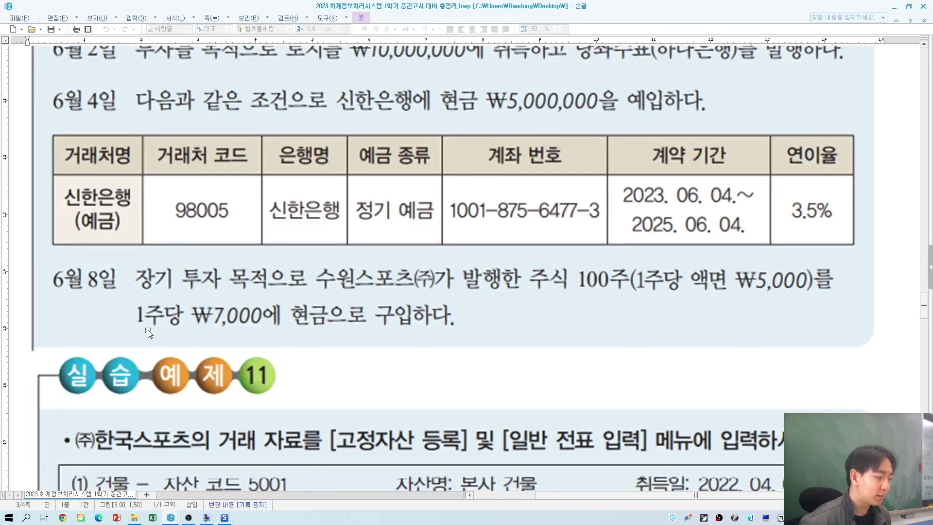
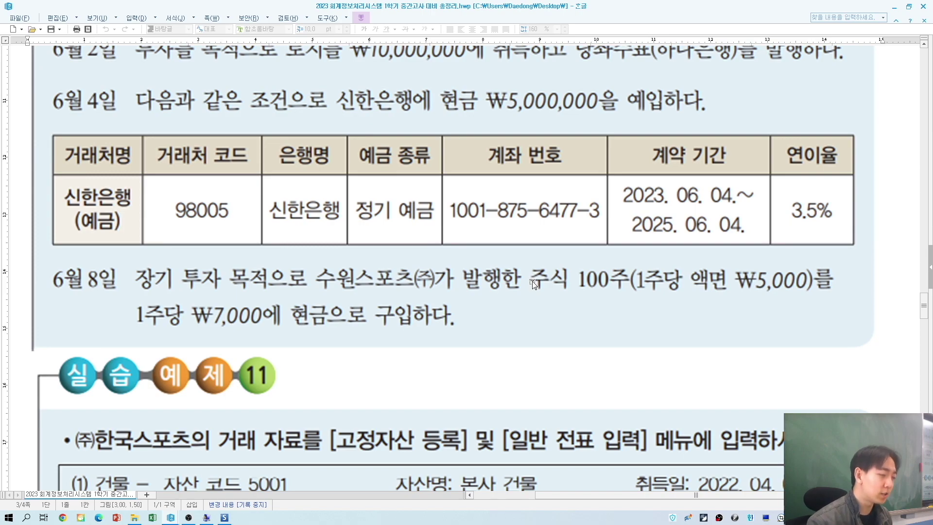
Step: Set the voucher day to the 8th and mark the first line as a debit (3)
{"action": "key", "text": "alt+Tab"}
{"action": "key", "text": "alt+Tab"}
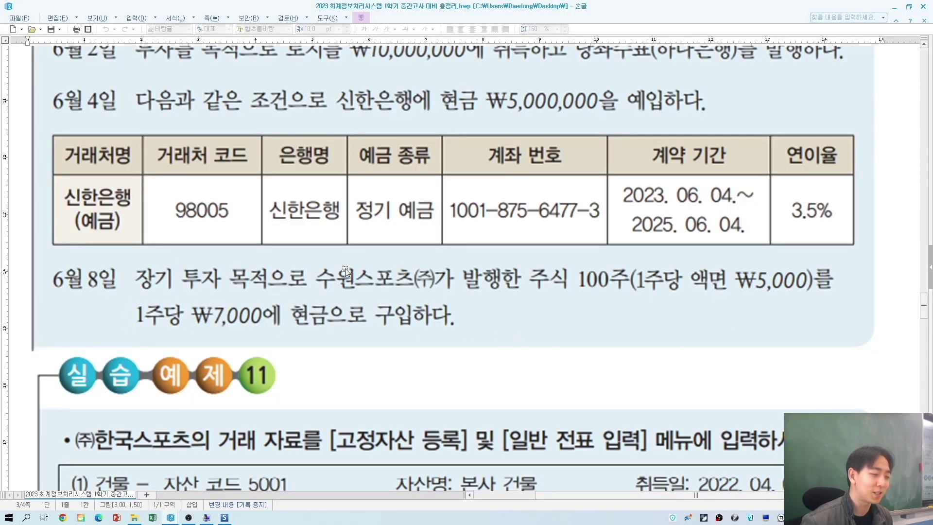
{"action": "key", "text": "alt+Tab"}
{"action": "left_click", "coordinate": [143, 74]}
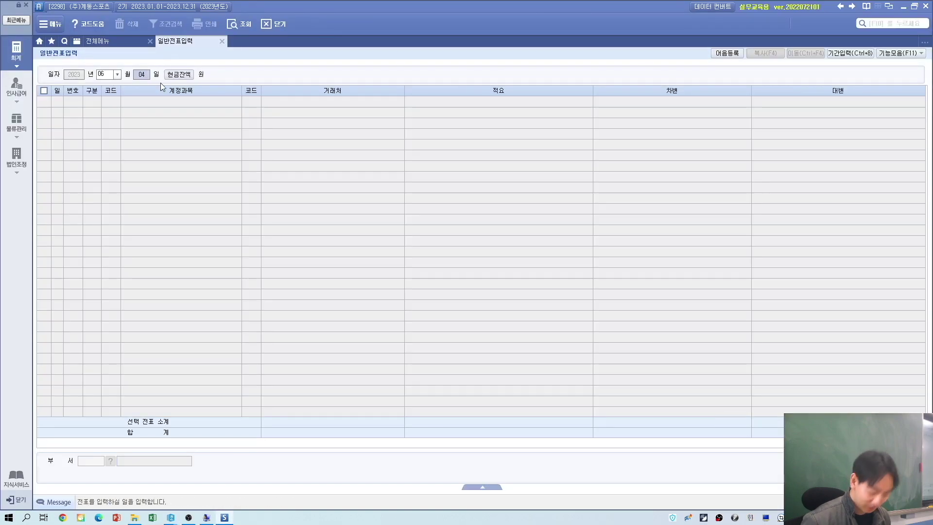
{"action": "type", "text": "8"}
{"action": "key", "text": "Return"}
{"action": "key", "text": "Return"}
{"action": "type", "text": "3"}
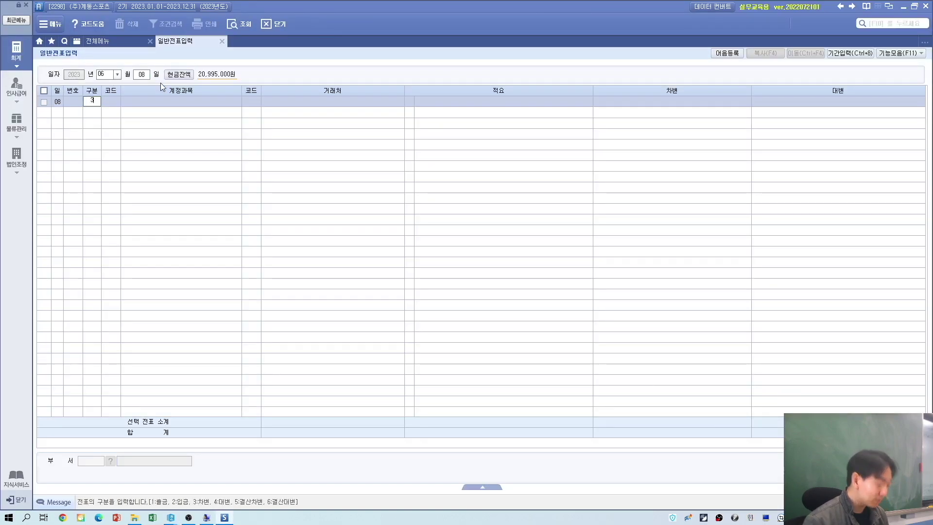
{"action": "key", "text": "Return"}
Step: Search the accounts for 포괄 and choose 178 기타포괄손익-공정가치측정금융자산(비유동)
{"action": "type", "text": "기타"}
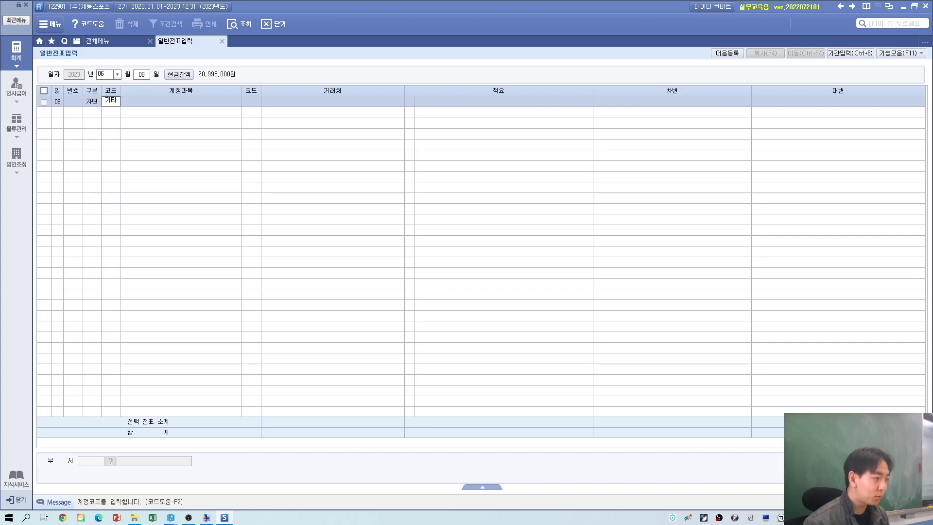
{"action": "key", "text": "Return"}
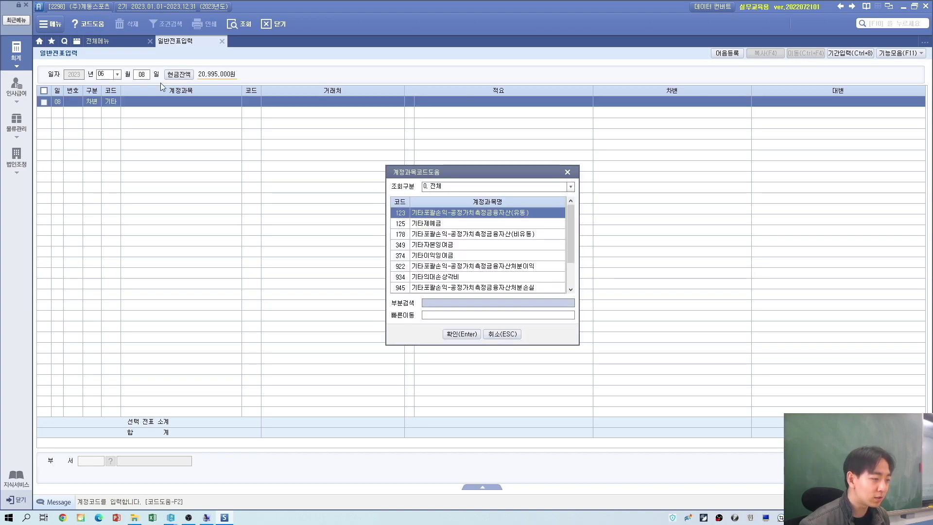
{"action": "type", "text": "포괄"}
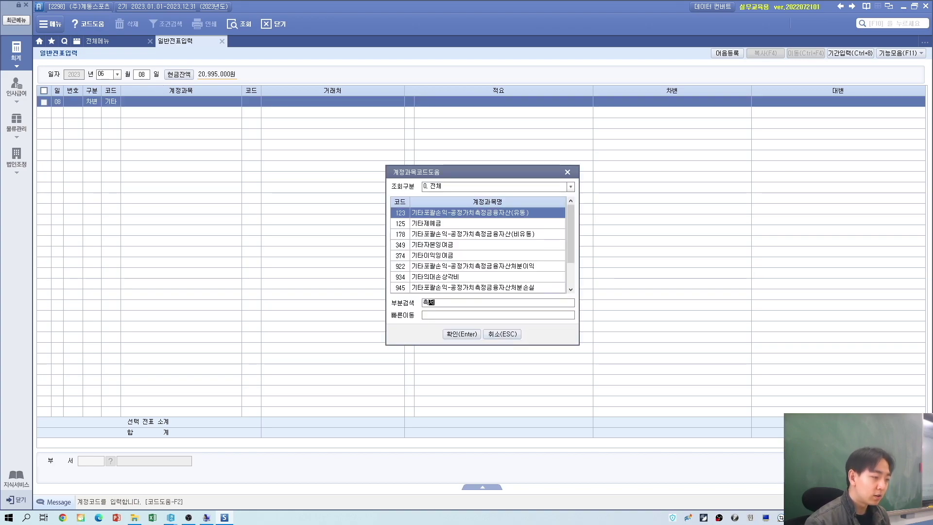
{"action": "key", "text": "Return"}
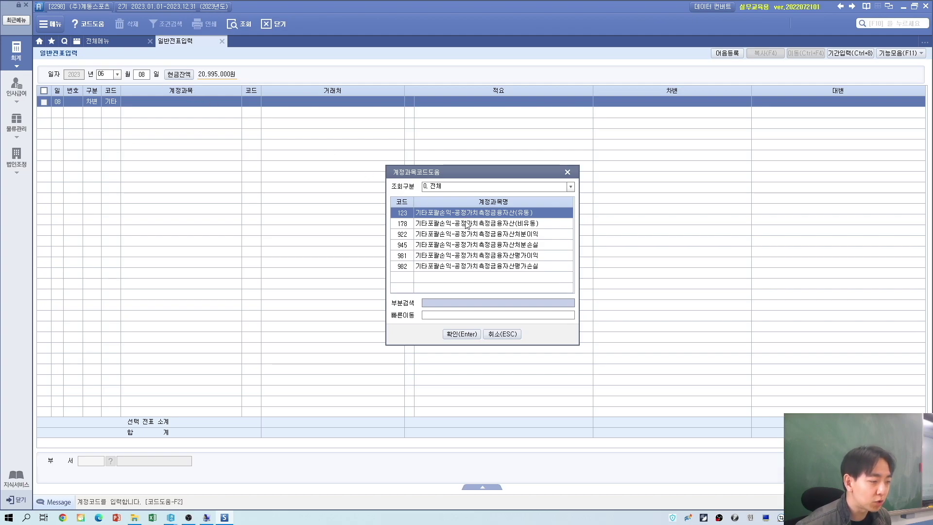
{"action": "left_click", "coordinate": [466, 223]}
{"action": "left_click", "coordinate": [466, 215]}
{"action": "left_click", "coordinate": [466, 223]}
{"action": "left_click", "coordinate": [465, 215]}
{"action": "left_click", "coordinate": [465, 222]}
{"action": "left_click", "coordinate": [466, 216]}
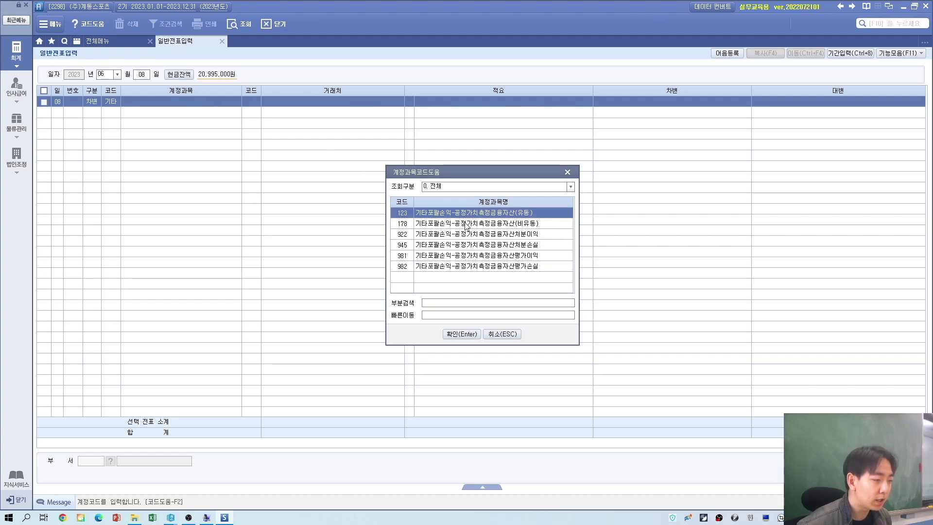
{"action": "key", "text": "alt+Tab"}
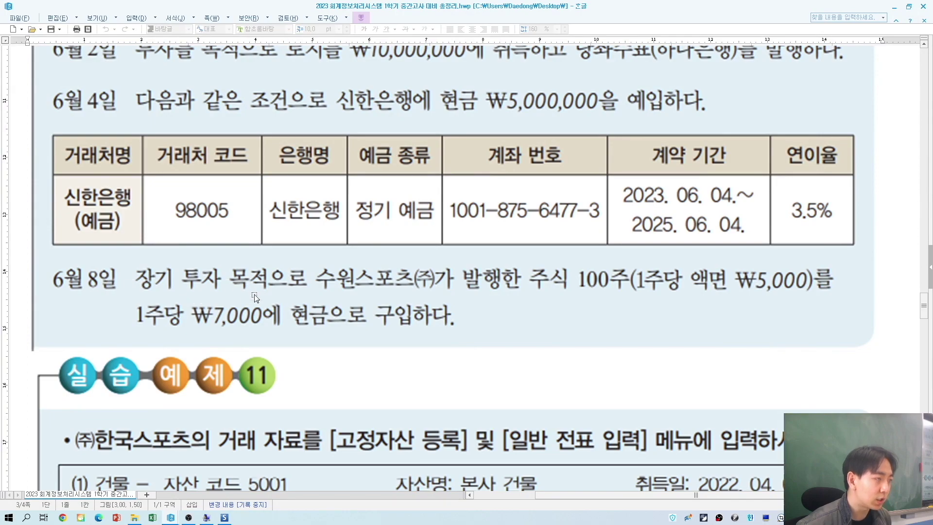
{"action": "key", "text": "alt+Tab"}
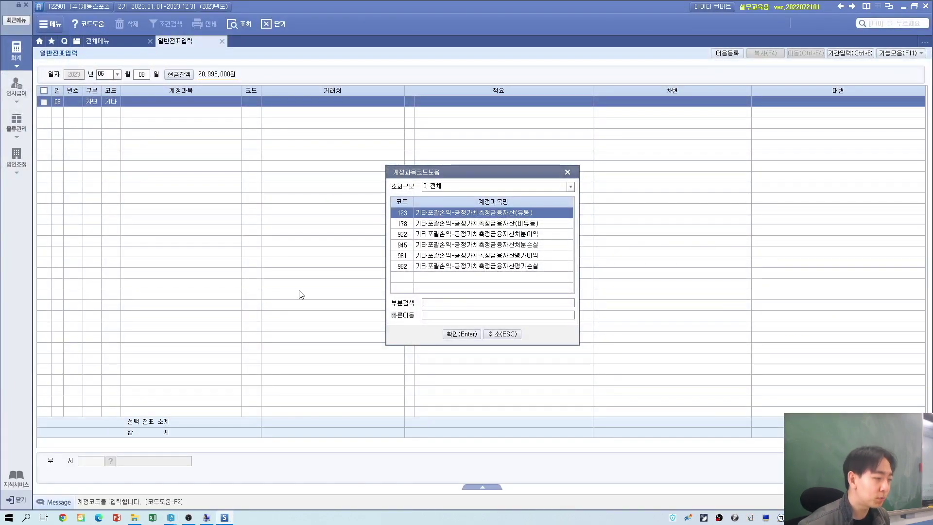
{"action": "left_click", "coordinate": [434, 226]}
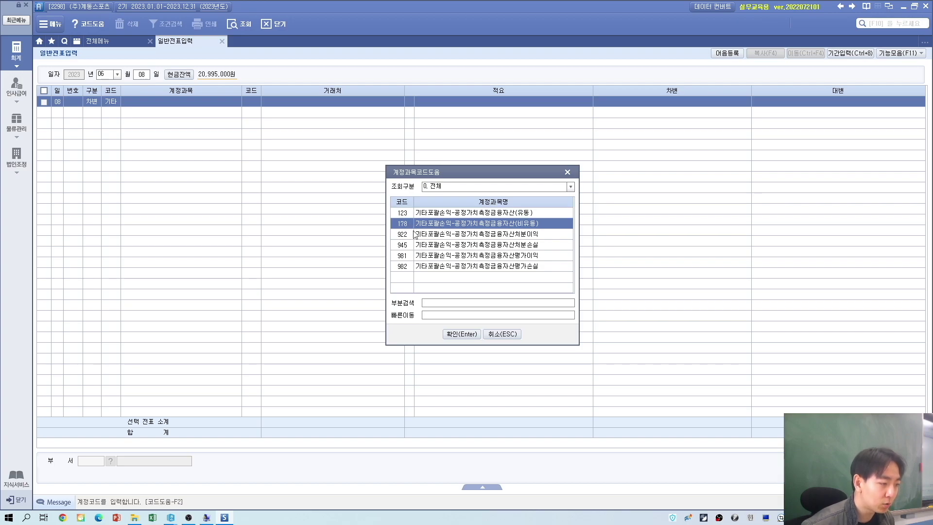
{"action": "left_click", "coordinate": [462, 334]}
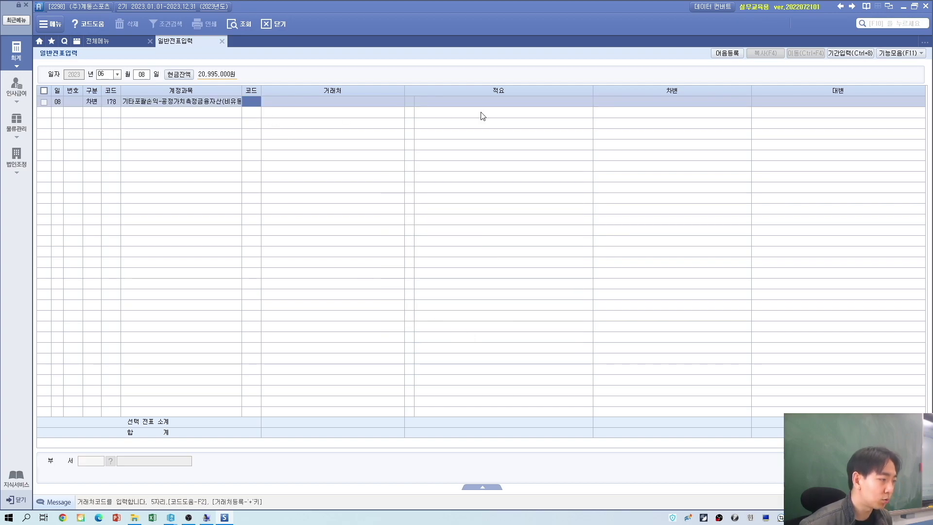
Step: Enter the 700,000 debit amount on the June 8 line
{"action": "key", "text": "alt+Tab"}
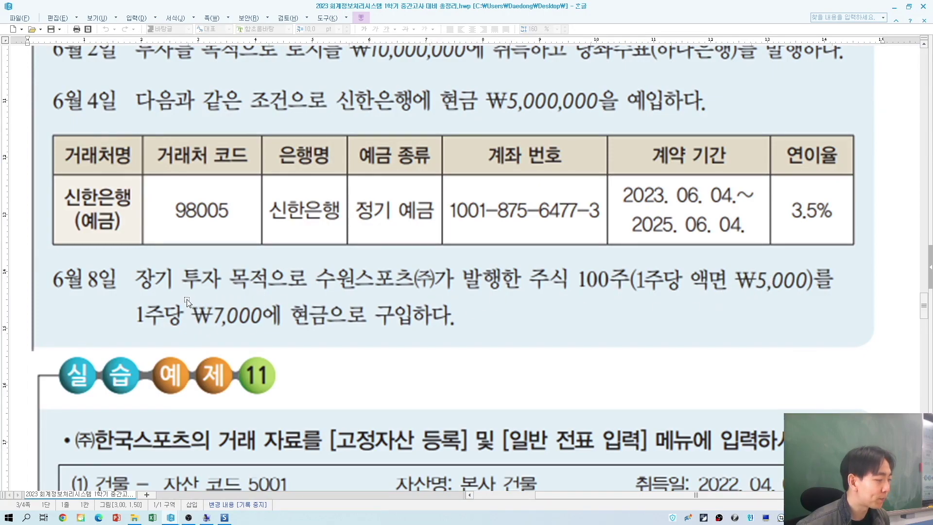
{"action": "key", "text": "alt+Tab"}
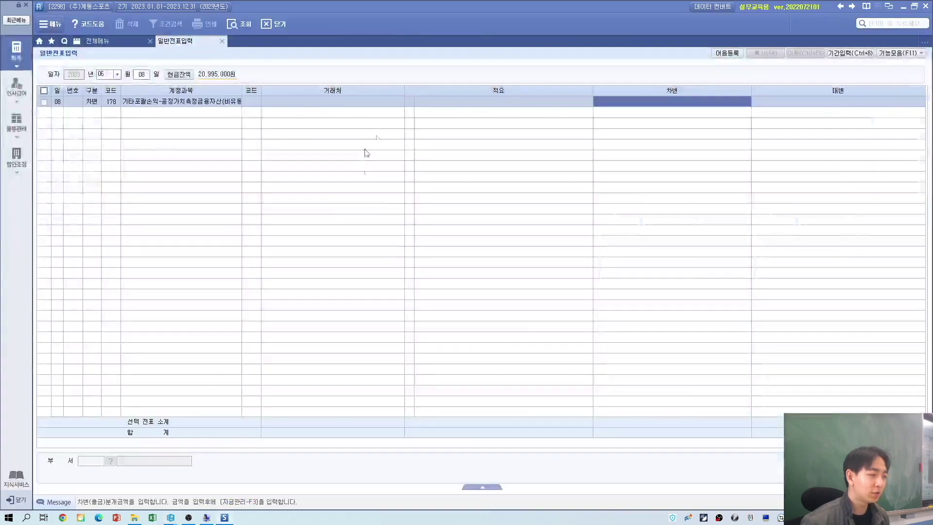
{"action": "key", "text": "alt+Tab"}
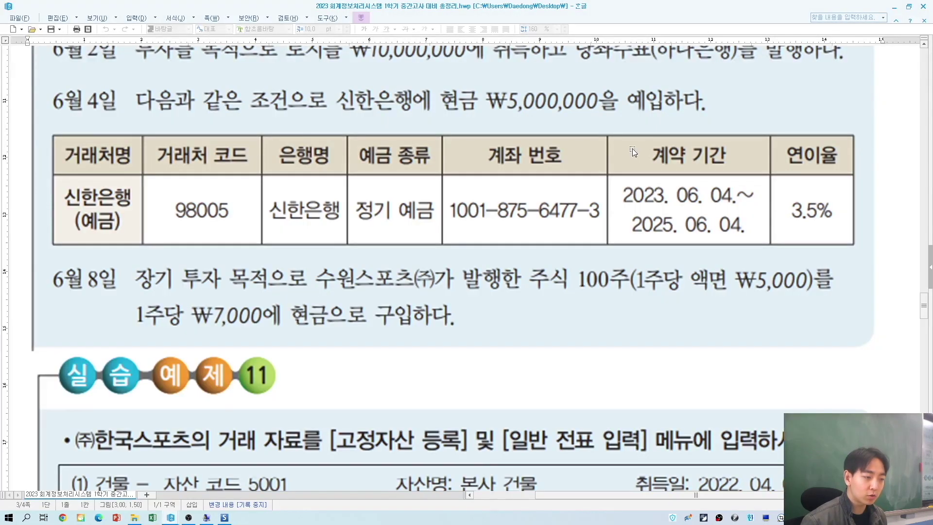
{"action": "key", "text": "alt+Tab"}
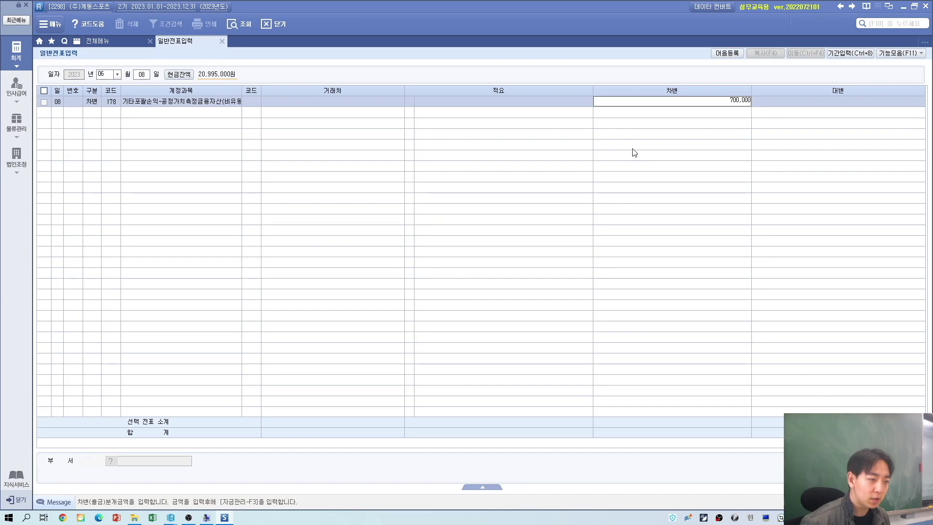
{"action": "key", "text": "Return"}
{"action": "key", "text": "Return"}
{"action": "key", "text": "alt+Tab"}
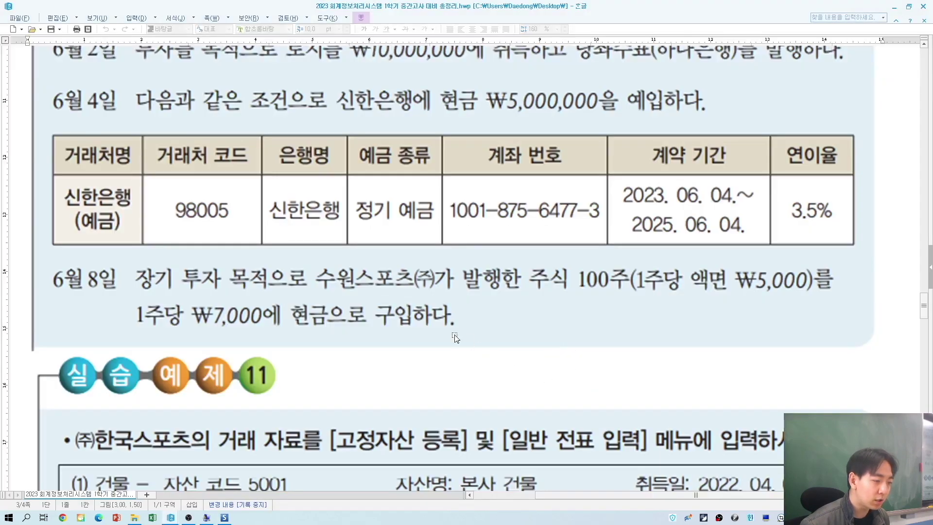
{"action": "key", "text": "alt+Tab"}
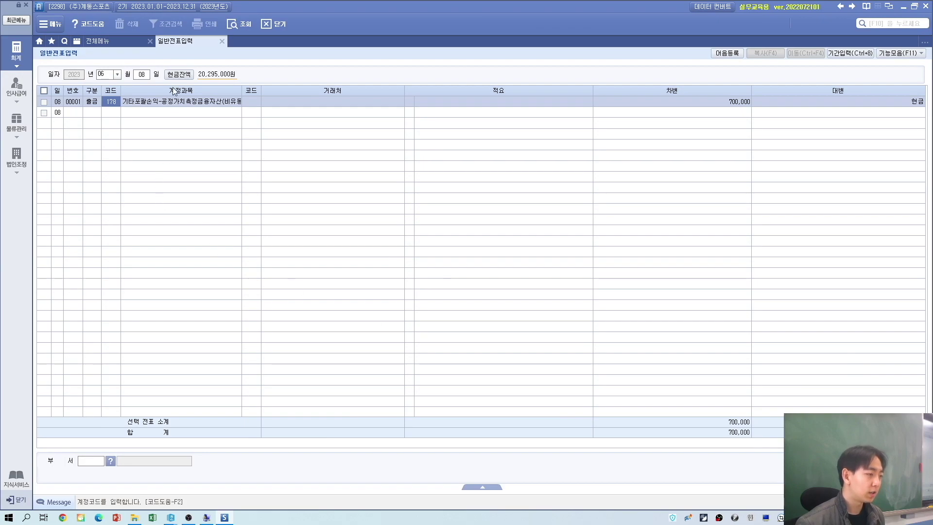
Step: Type 수원스포츠(주) as the line's trading partner name without a partner code
{"action": "left_click", "coordinate": [254, 102]}
{"action": "key", "text": "alt+Tab"}
{"action": "key", "text": "alt+Tab"}
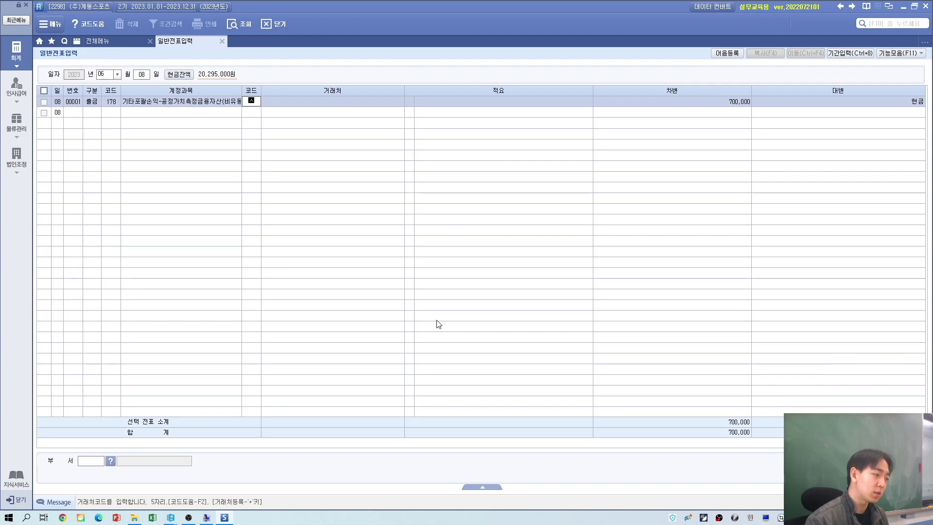
{"action": "key", "text": "Return"}
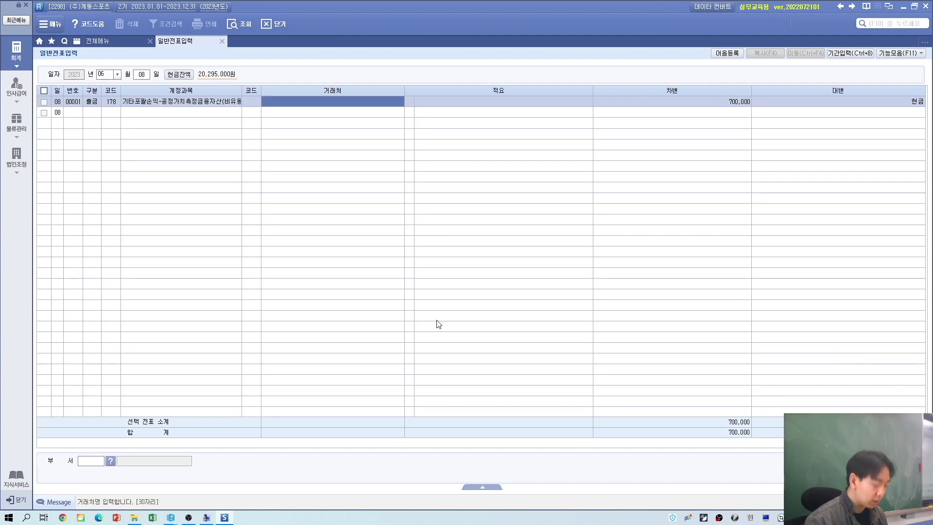
{"action": "type", "text": "수원솜"}
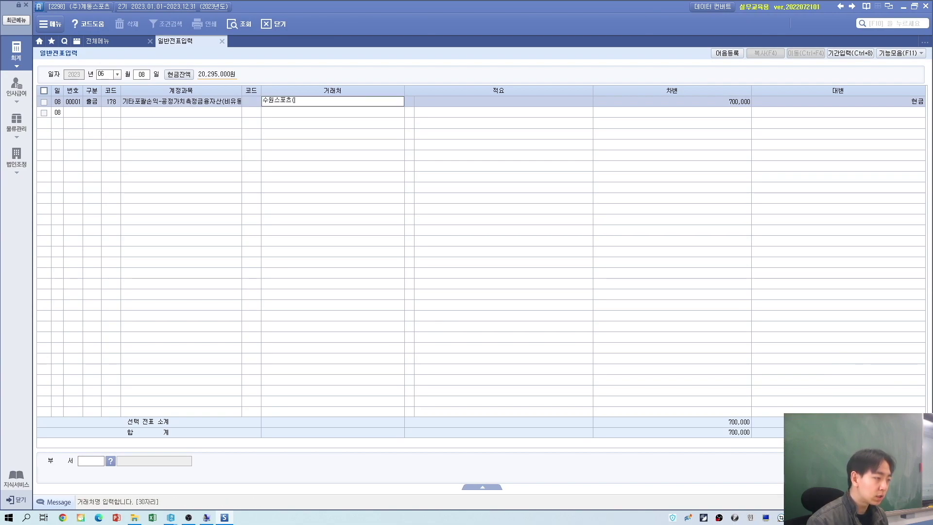
{"action": "key", "text": "Return"}
{"action": "left_click", "coordinate": [298, 100]}
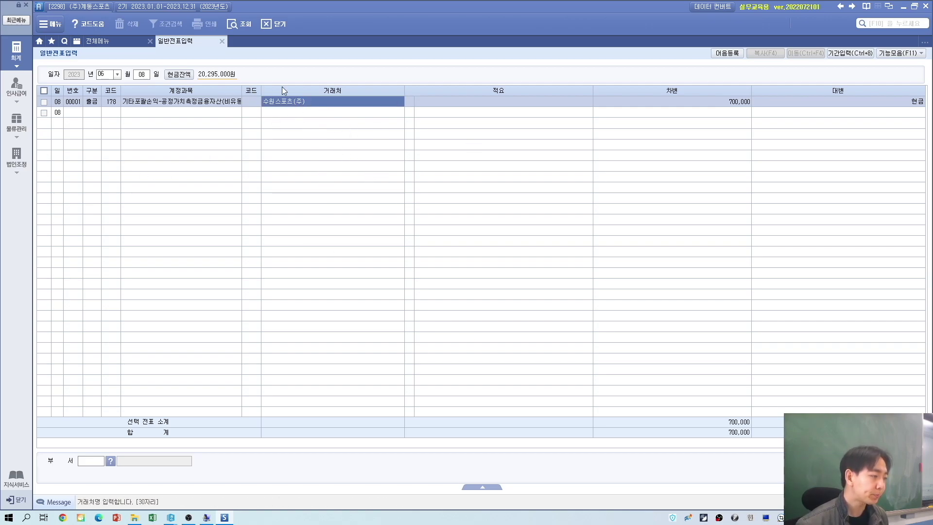
{"action": "key", "text": "alt+Tab"}
Step: Review exercise 11's asset table, then open 고정자산등록 from the full menu
{"action": "scroll", "coordinate": [336, 316], "scroll_direction": "down", "scroll_amount": 3}
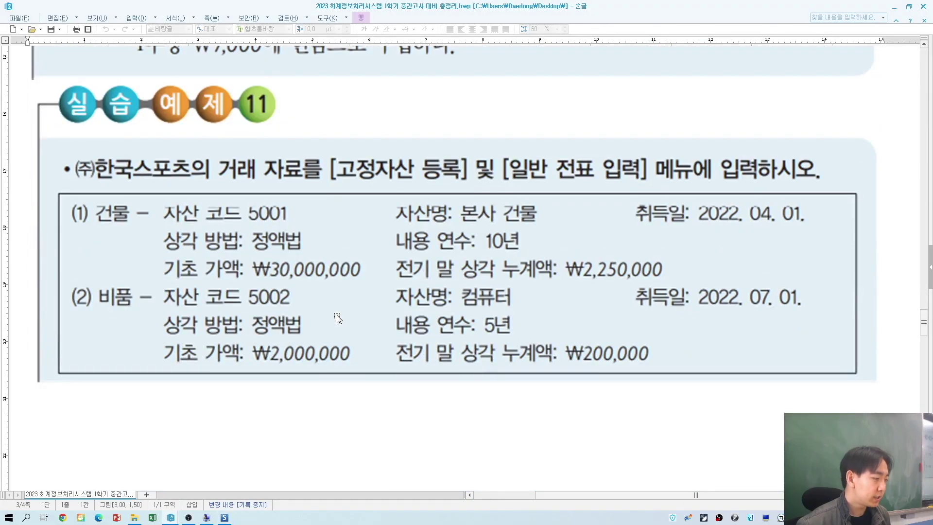
{"action": "left_click", "coordinate": [391, 321]}
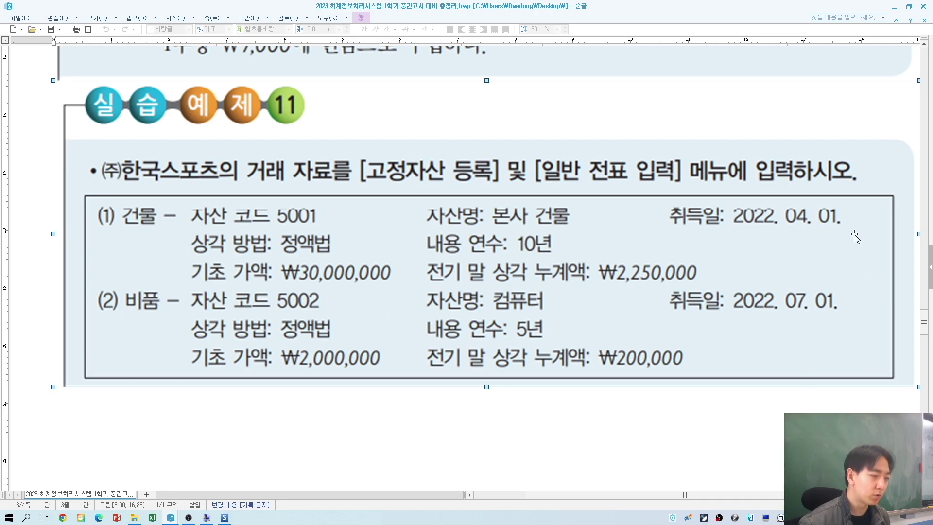
{"action": "key", "text": "alt+Tab"}
{"action": "key", "text": "alt+Tab"}
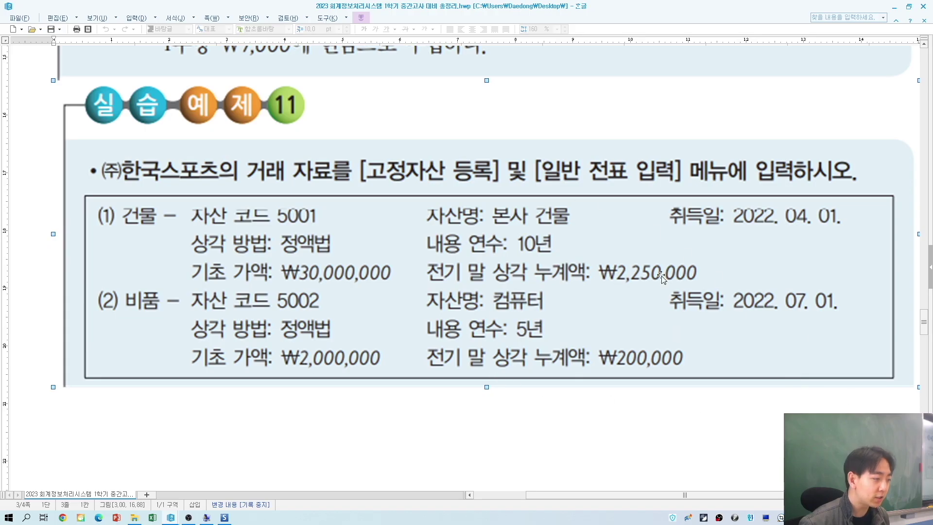
{"action": "key", "text": "alt+Tab"}
{"action": "left_click", "coordinate": [115, 41]}
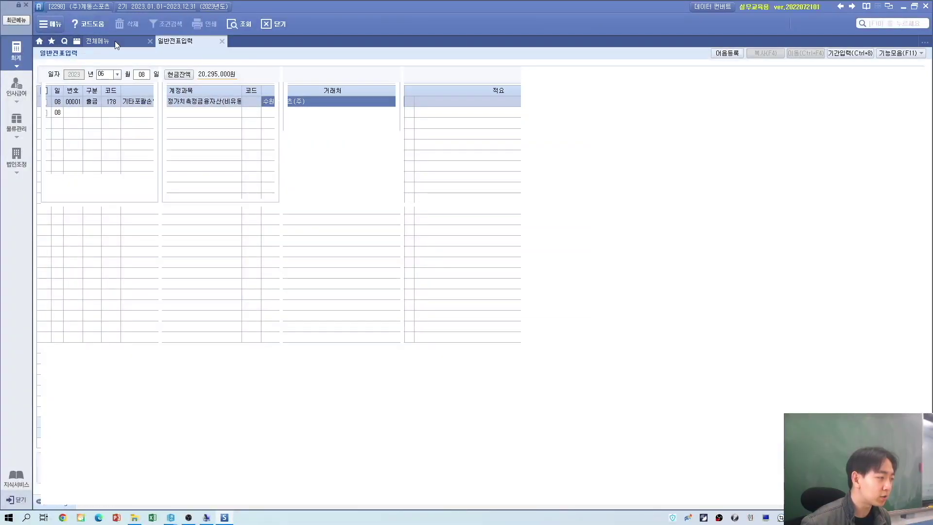
{"action": "left_click", "coordinate": [313, 86]}
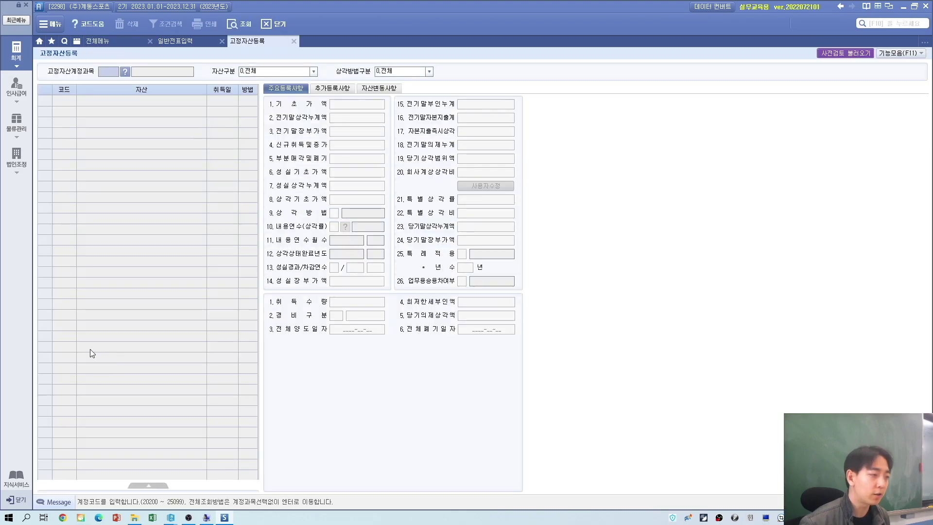
Step: Pick account 202 건물 and give row 1 the asset code 5001
{"action": "key", "text": "Return"}
{"action": "key", "text": "Return"}
{"action": "key", "text": "Return"}
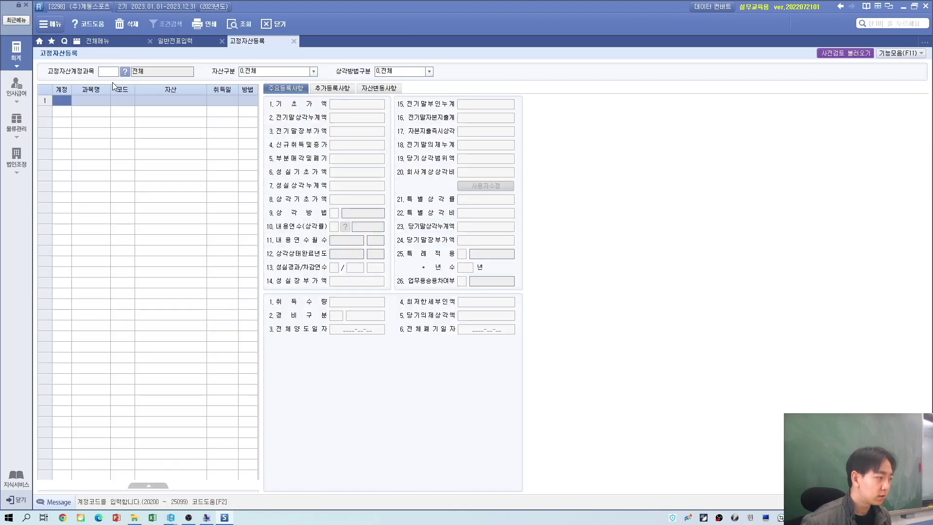
{"action": "key", "text": "alt+Tab"}
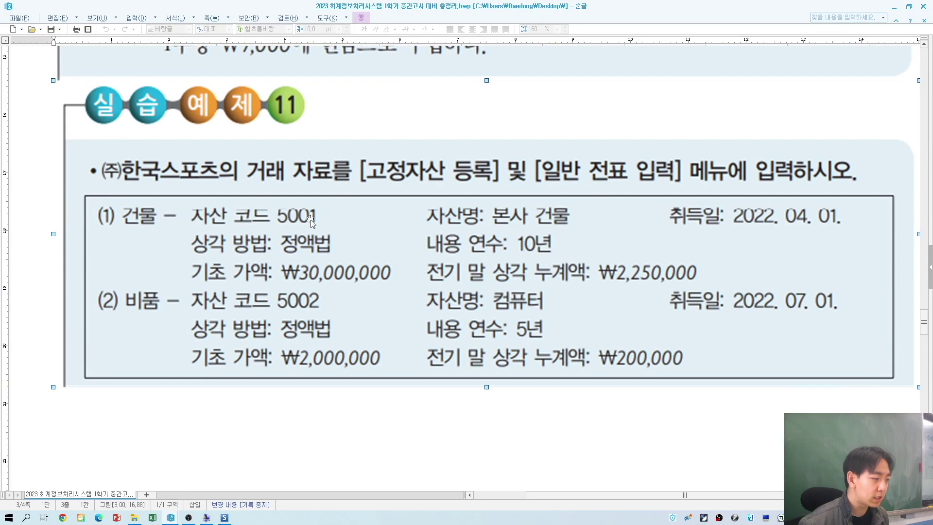
{"action": "key", "text": "alt+Tab"}
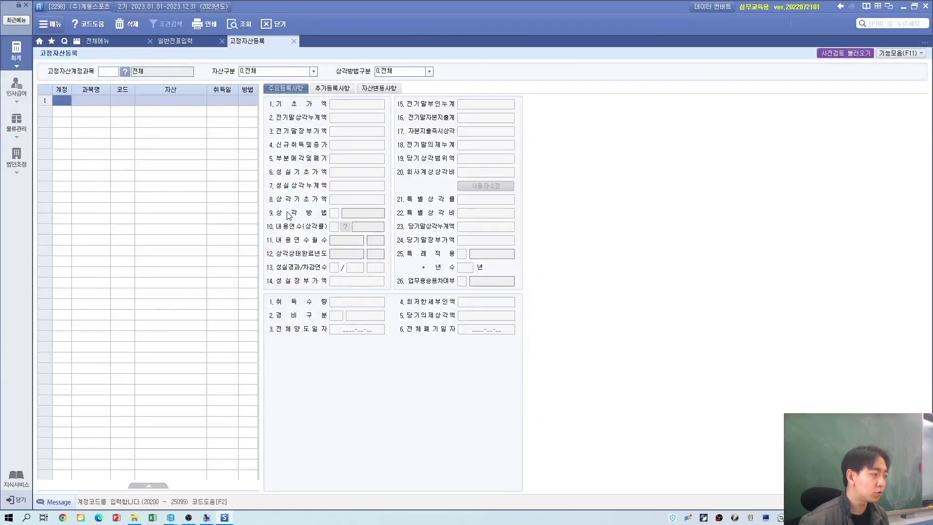
{"action": "key", "text": "F2"}
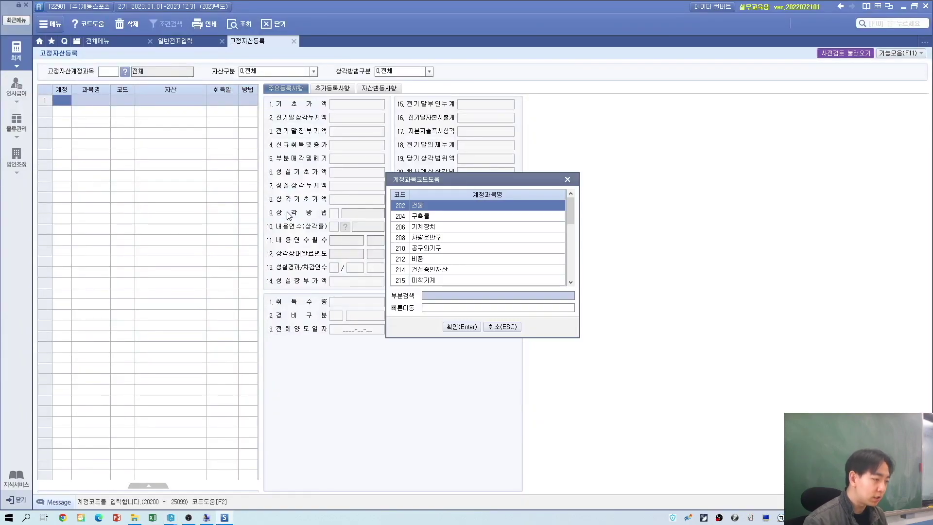
{"action": "key", "text": "Return"}
{"action": "type", "text": "202"}
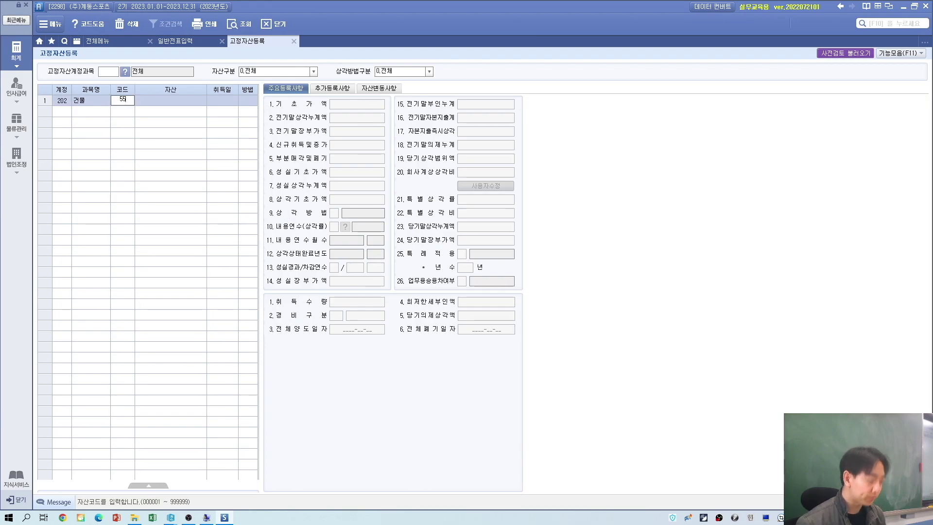
{"action": "key", "text": "Return"}
Step: Name the asset 본사 건물 with acquisition date 2022-04-01
{"action": "key", "text": "alt+Tab"}
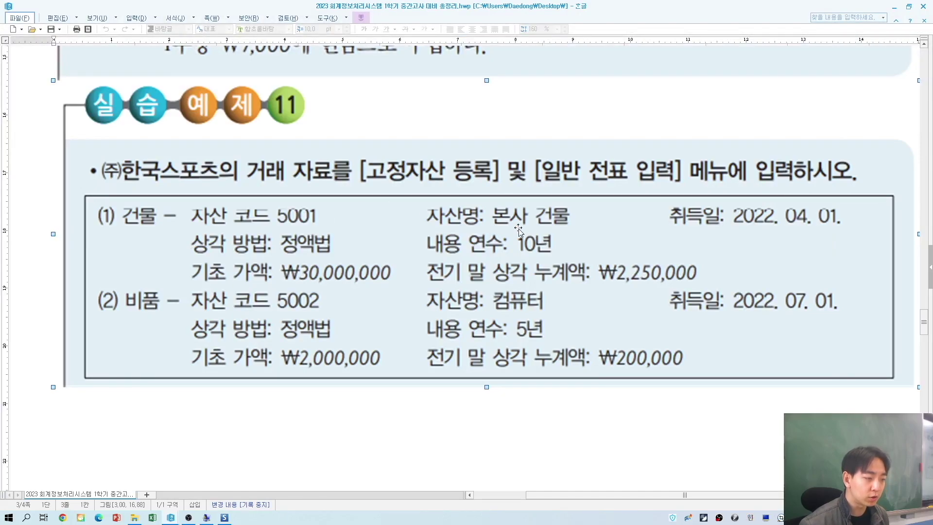
{"action": "key", "text": "alt+Tab"}
{"action": "type", "text": "본ㅅㅏ 건물"}
{"action": "key", "text": "Return"}
{"action": "key", "text": "alt+Tab"}
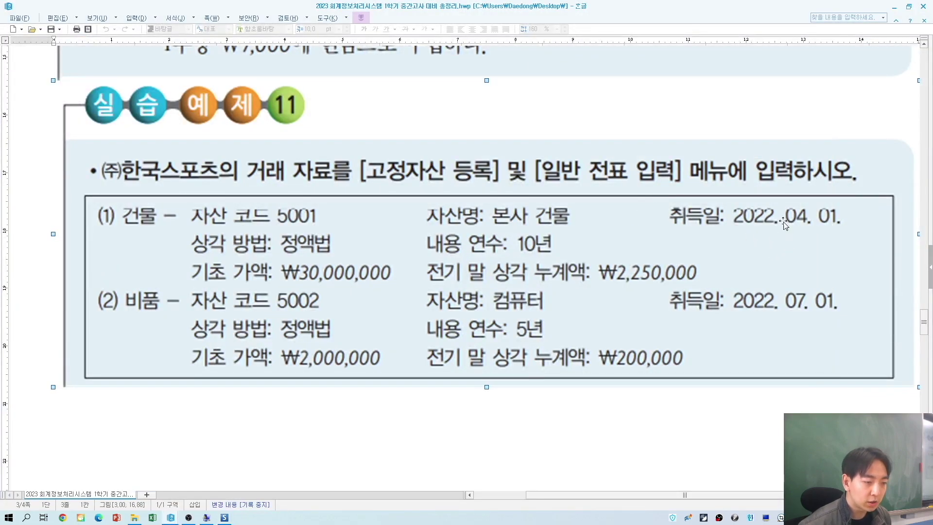
{"action": "key", "text": "alt+Tab"}
{"action": "type", "text": "2022-04-0"}
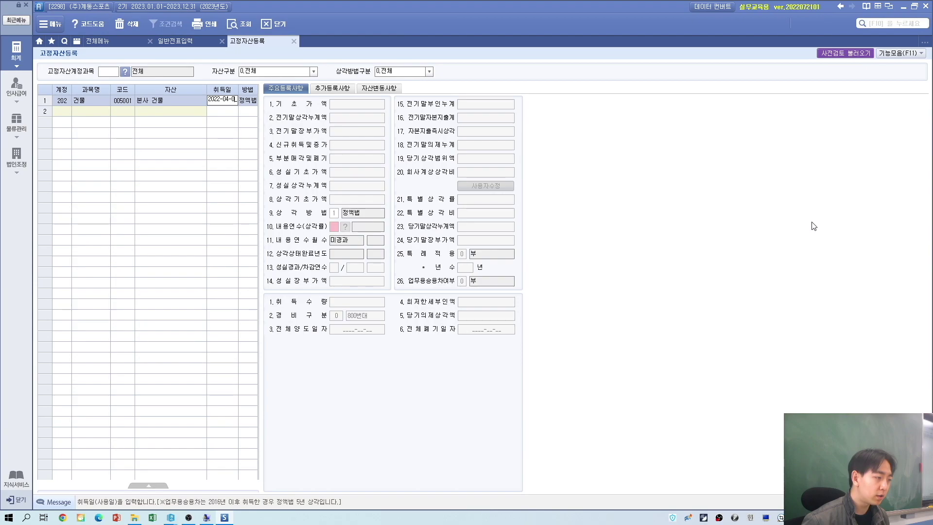
{"action": "type", "text": "1"}
{"action": "key", "text": "Return"}
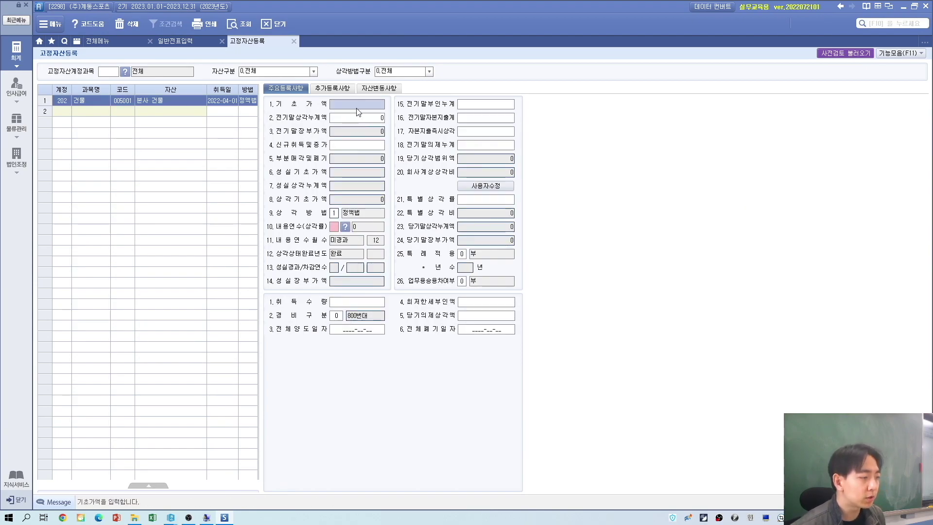
Step: Enter a 30,000,000 base cost and 2,250,000 prior accumulated depreciation for 본사 건물
{"action": "key", "text": "Return"}
{"action": "key", "text": "Return"}
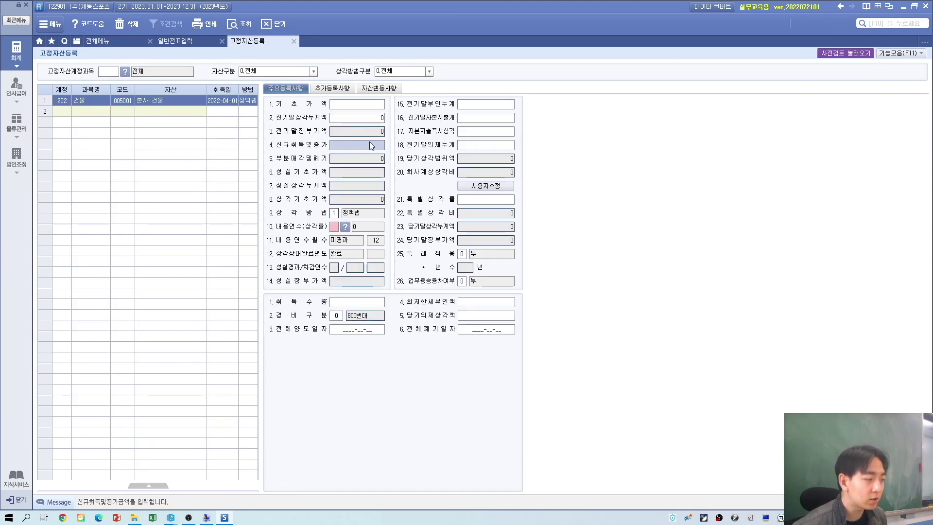
{"action": "left_click", "coordinate": [352, 104]}
{"action": "key", "text": "alt+Tab"}
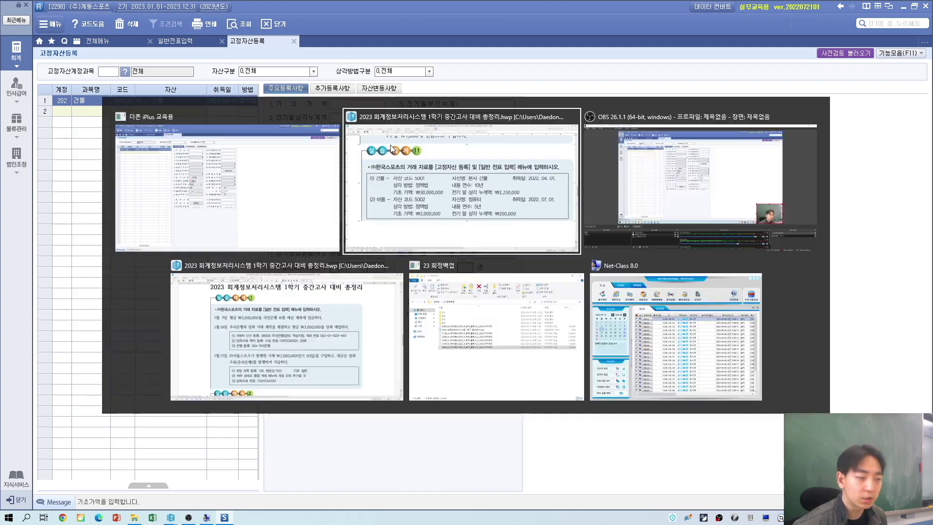
{"action": "key", "text": "alt+Tab"}
{"action": "type", "text": "30000000"}
{"action": "key", "text": "Return"}
{"action": "key", "text": "alt+Tab"}
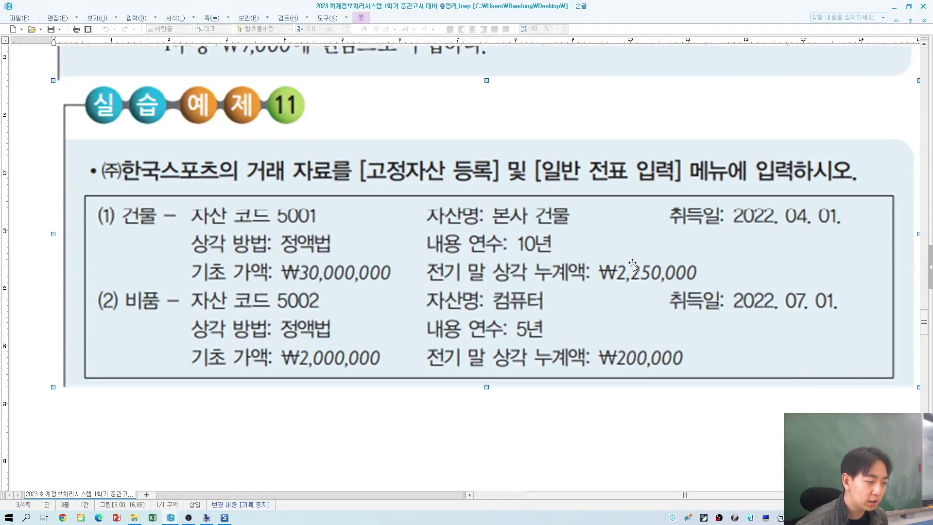
{"action": "key", "text": "alt+Tab"}
{"action": "type", "text": "2,250"}
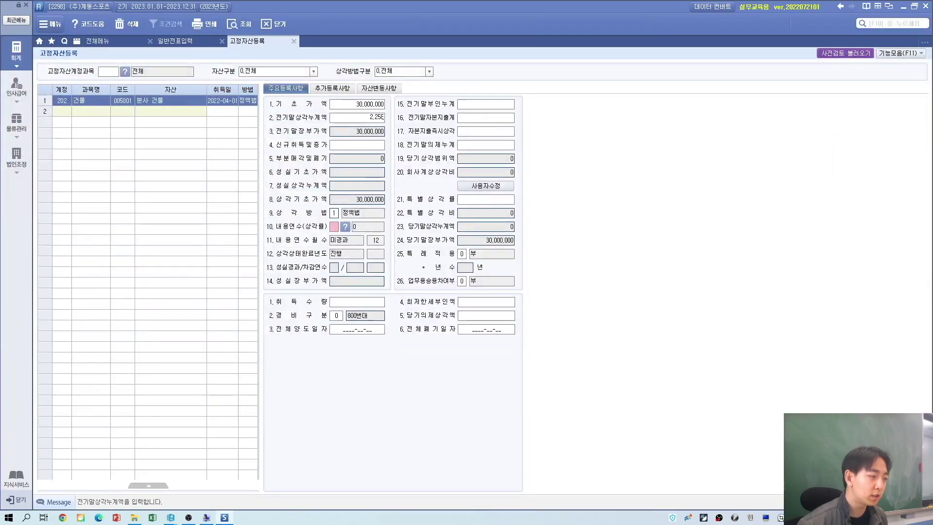
{"action": "type", "text": ",000"}
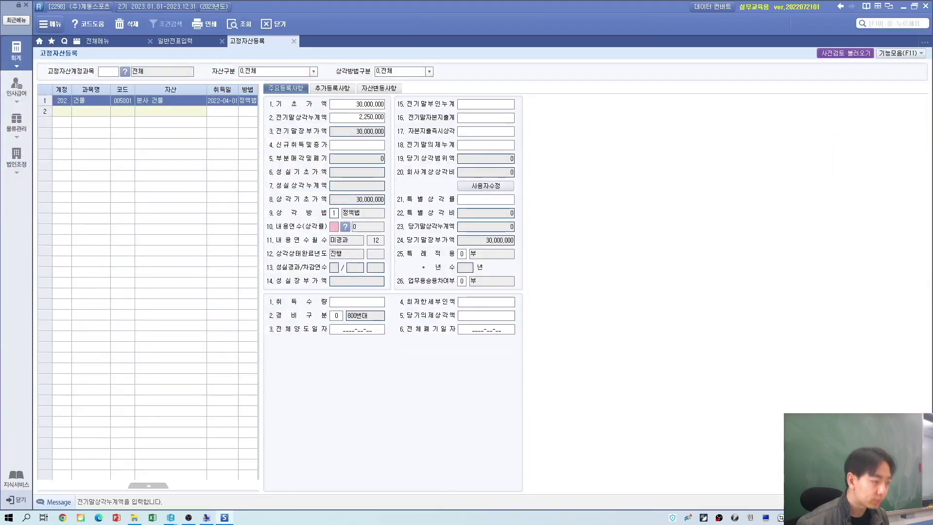
{"action": "key", "text": "Return"}
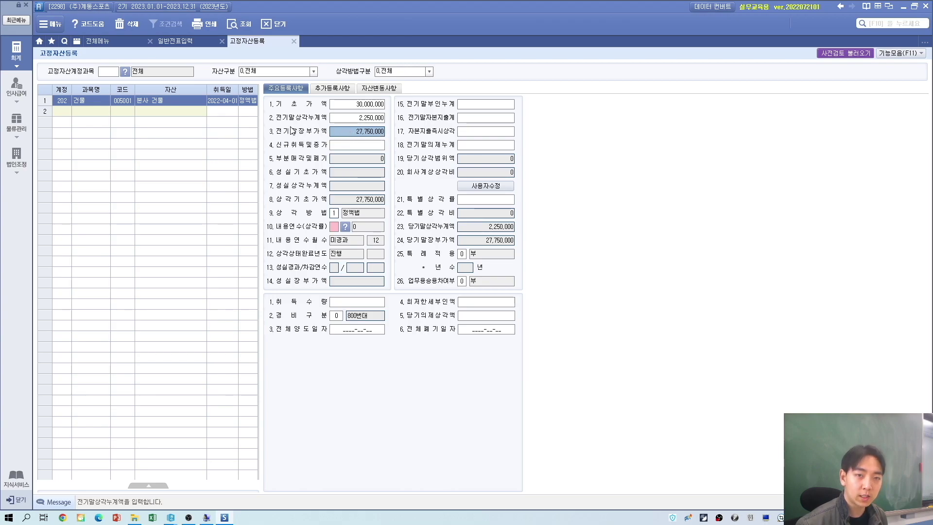
Step: Set 본사 건물's useful life to 10 years and move to grid row 2
{"action": "left_click", "coordinate": [336, 224]}
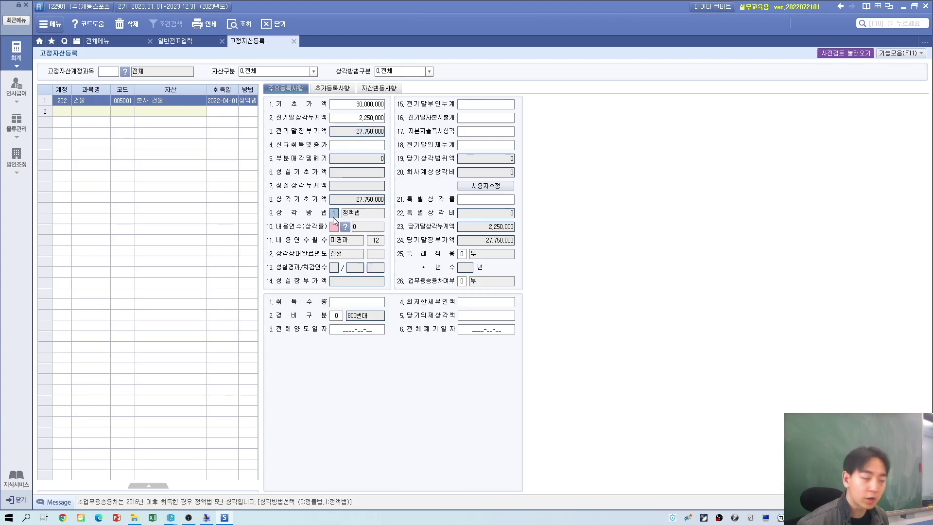
{"action": "key", "text": "alt+Tab"}
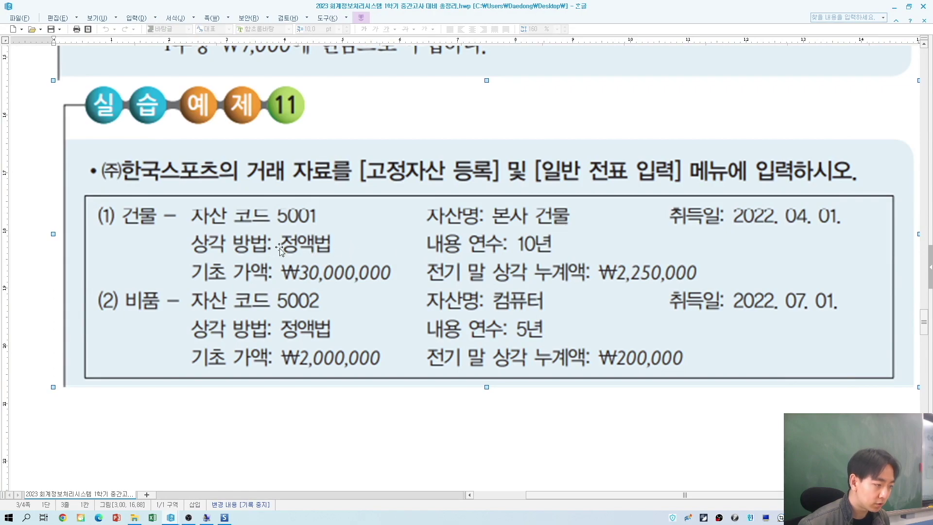
{"action": "key", "text": "alt+Tab"}
{"action": "key", "text": "alt+Tab"}
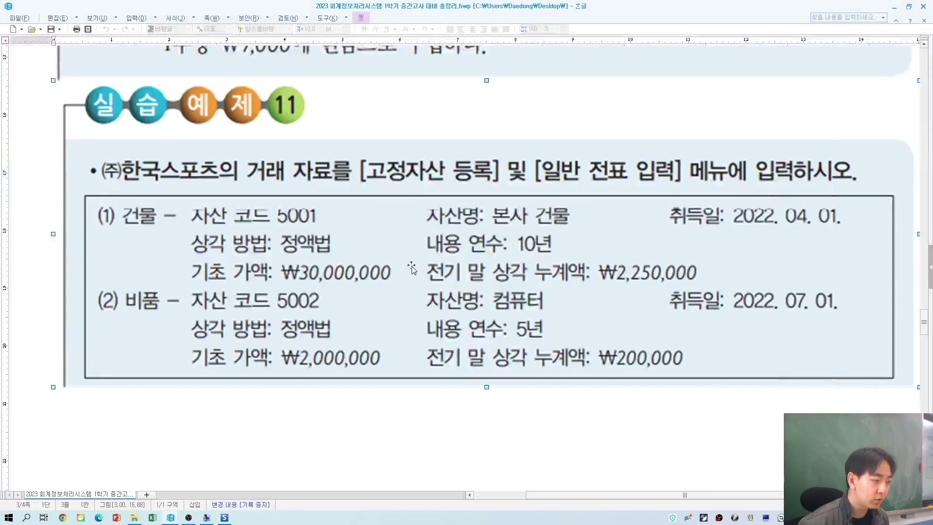
{"action": "key", "text": "alt+Tab"}
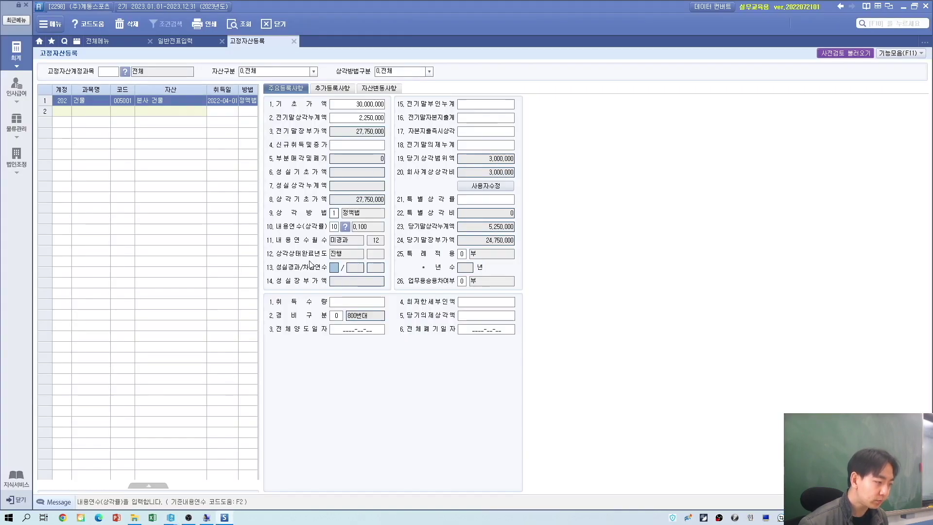
{"action": "left_click", "coordinate": [373, 308]}
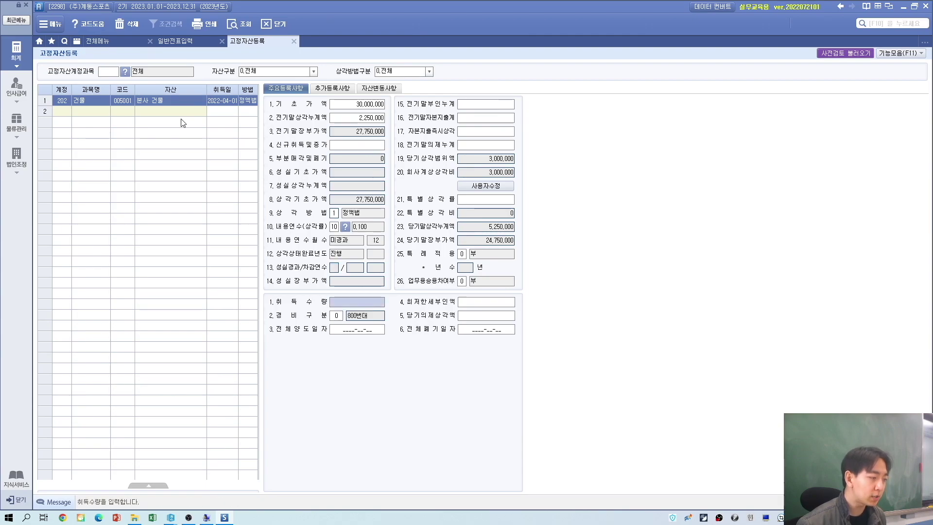
{"action": "left_click", "coordinate": [72, 114]}
{"action": "key", "text": "alt+Tab"}
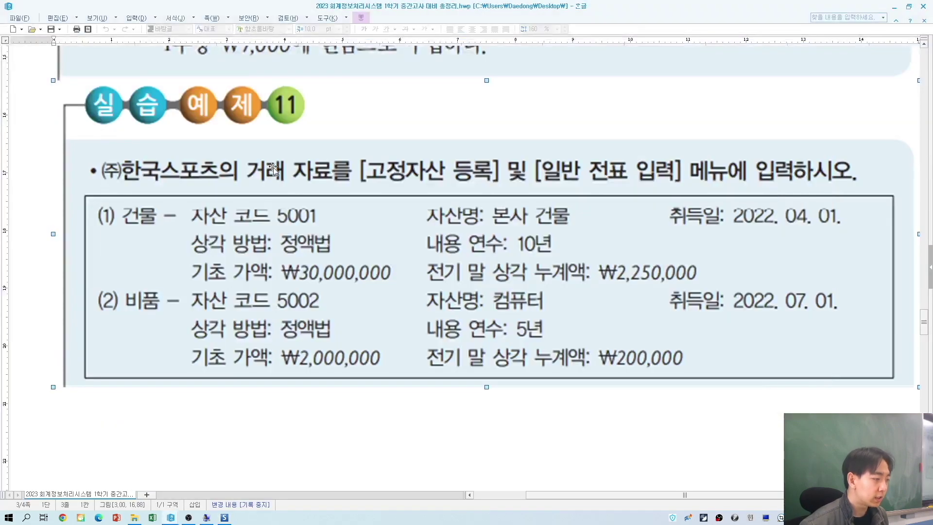
{"action": "key", "text": "alt+Tab"}
{"action": "key", "text": "F2"}
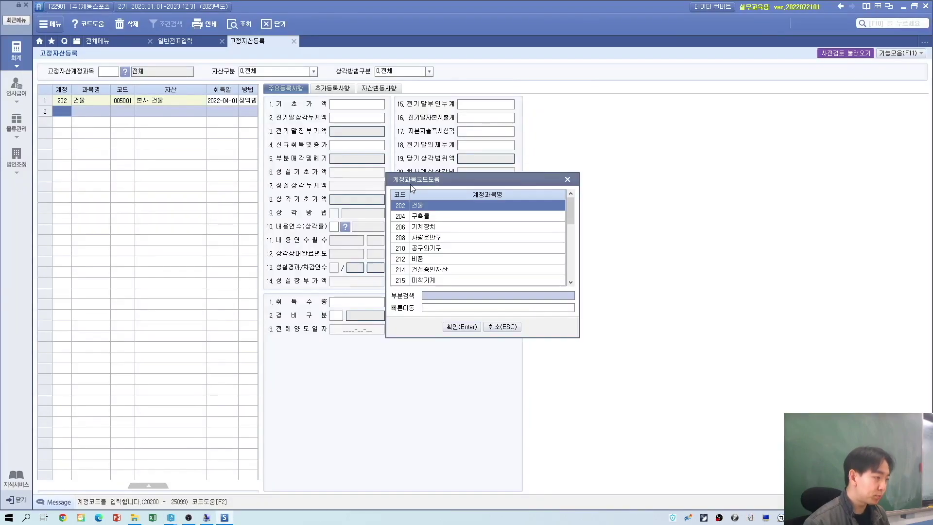
{"action": "key", "text": "Down"}
{"action": "key", "text": "Down"}
{"action": "key", "text": "Down"}
{"action": "key", "text": "Down"}
{"action": "key", "text": "Down"}
{"action": "key", "text": "Return"}
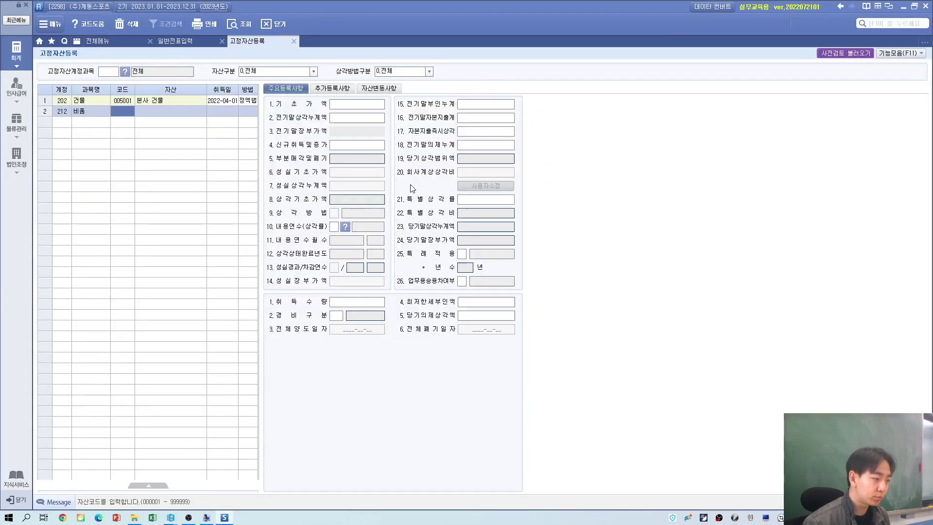
{"action": "key", "text": "alt+Tab"}
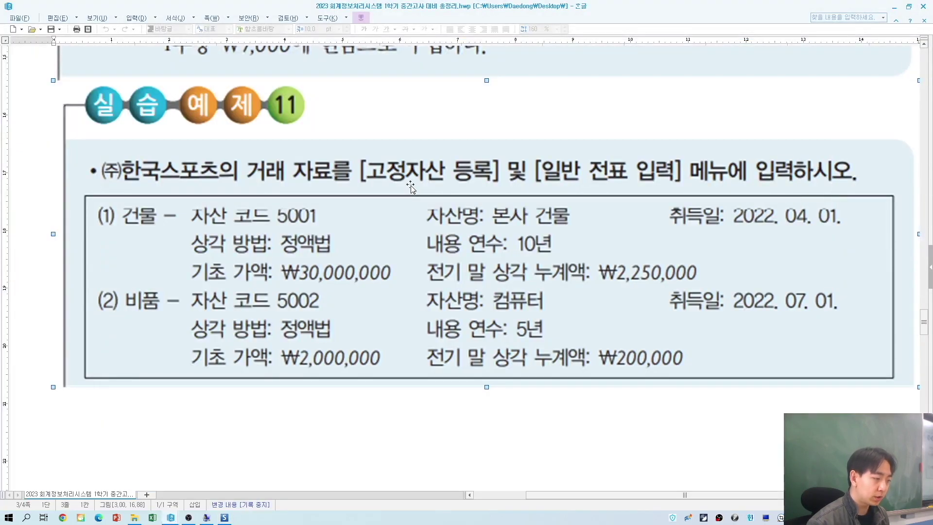
{"action": "key", "text": "alt+Tab"}
{"action": "type", "text": "5002"}
{"action": "key", "text": "Return"}
{"action": "key", "text": "alt+Tab"}
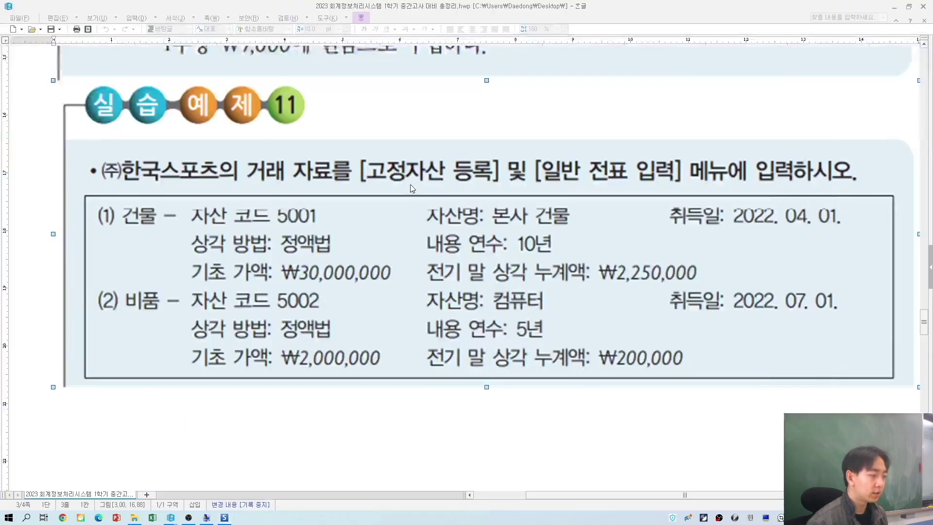
{"action": "key", "text": "alt+Tab"}
{"action": "type", "text": "컴퓨터"}
{"action": "key", "text": "Return"}
{"action": "key", "text": "alt+Tab"}
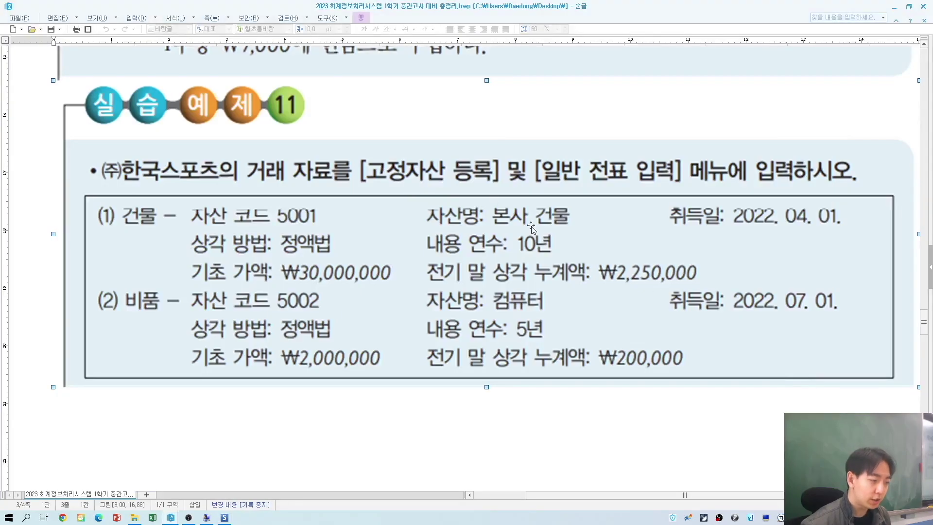
{"action": "key", "text": "alt+Tab"}
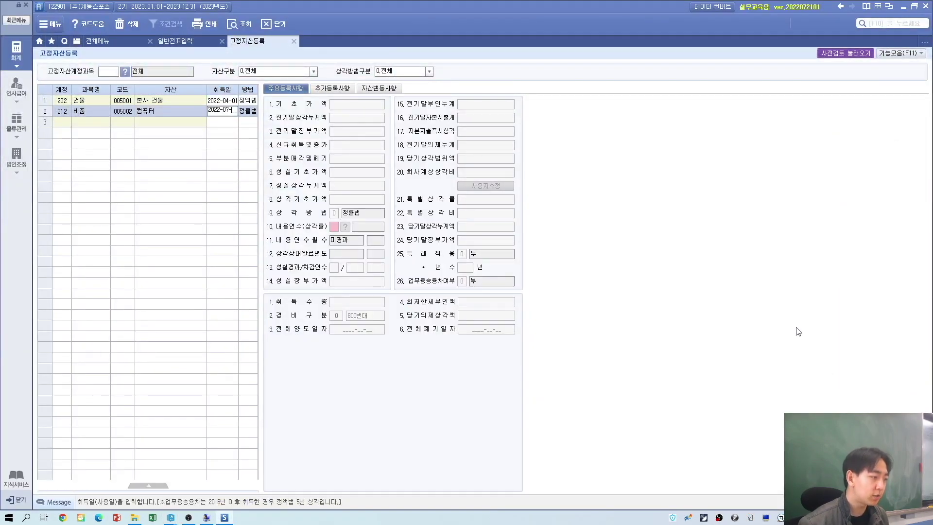
{"action": "key", "text": "Return"}
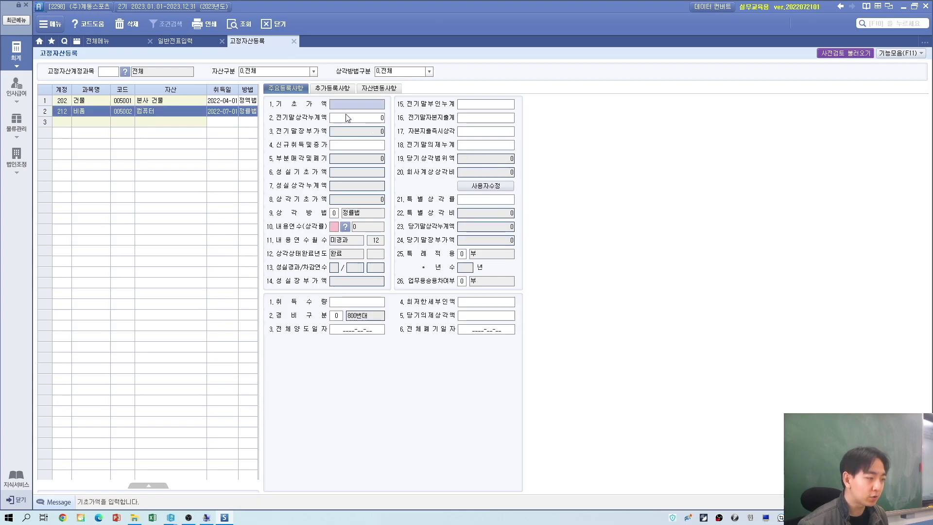
{"action": "key", "text": "alt+Tab"}
{"action": "key", "text": "alt+Tab"}
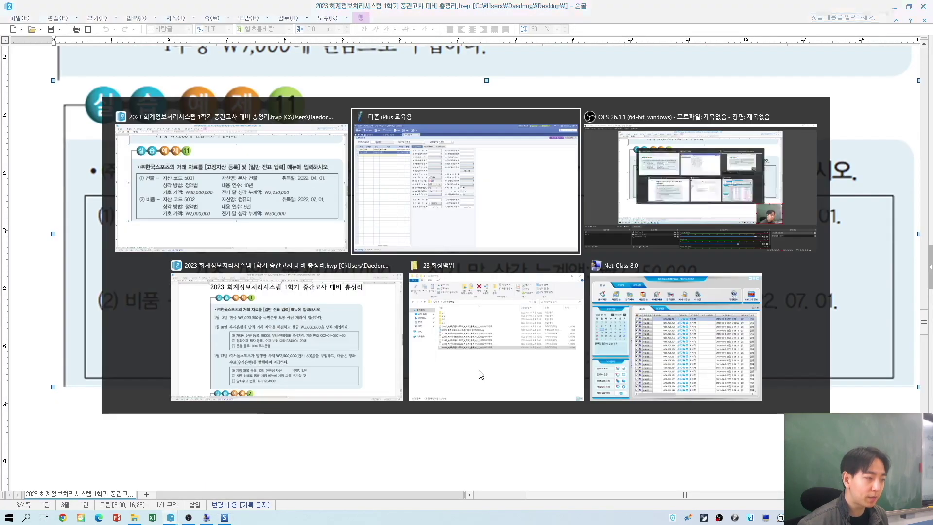
{"action": "type", "text": "2000000"}
{"action": "key", "text": "Return"}
{"action": "key", "text": "alt+Tab"}
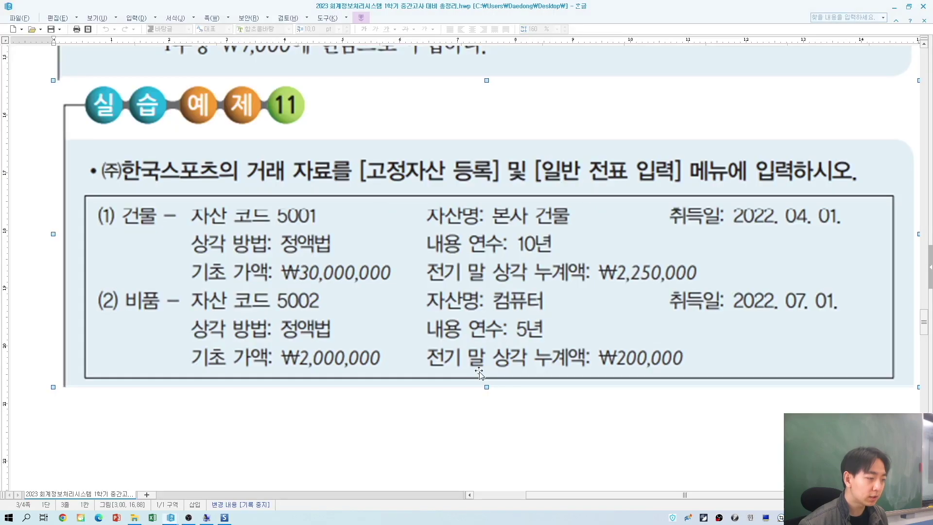
{"action": "key", "text": "alt+Tab"}
{"action": "type", "text": "200000"}
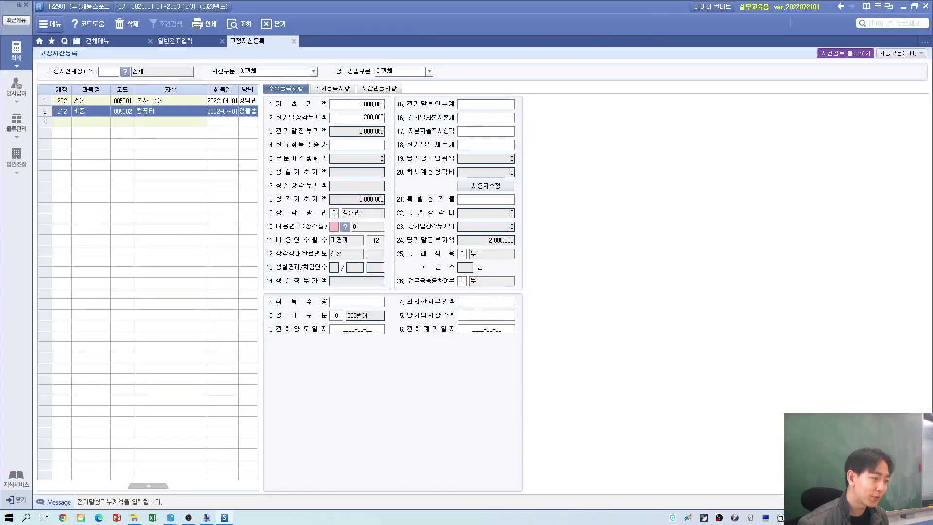
{"action": "key", "text": "Return"}
{"action": "key", "text": "Return"}
{"action": "key", "text": "alt+Tab"}
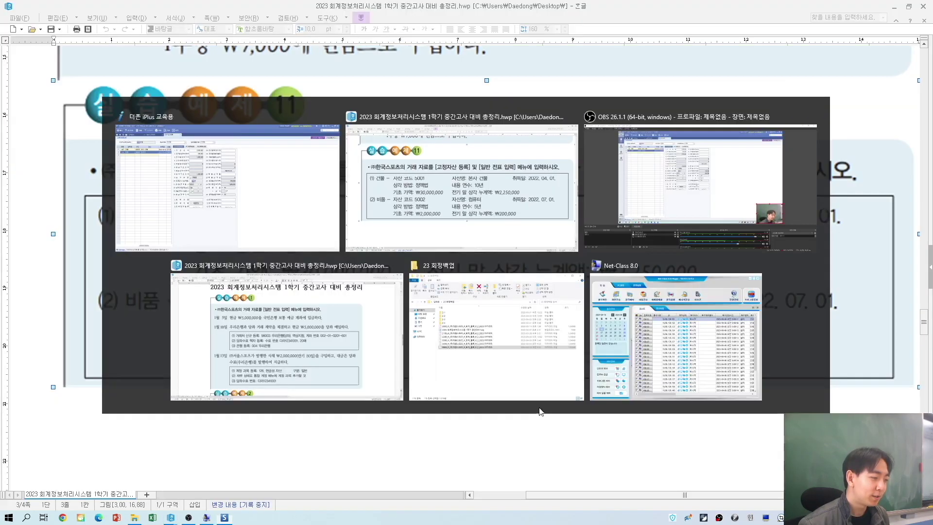
{"action": "key", "text": "alt+Tab"}
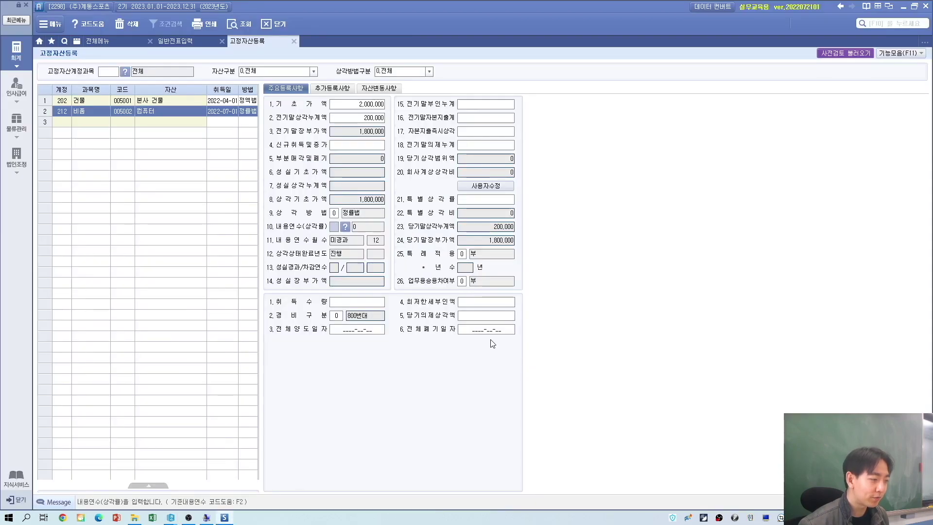
{"action": "left_click", "coordinate": [366, 299]}
{"action": "type", "text": "1"}
{"action": "key", "text": "Return"}
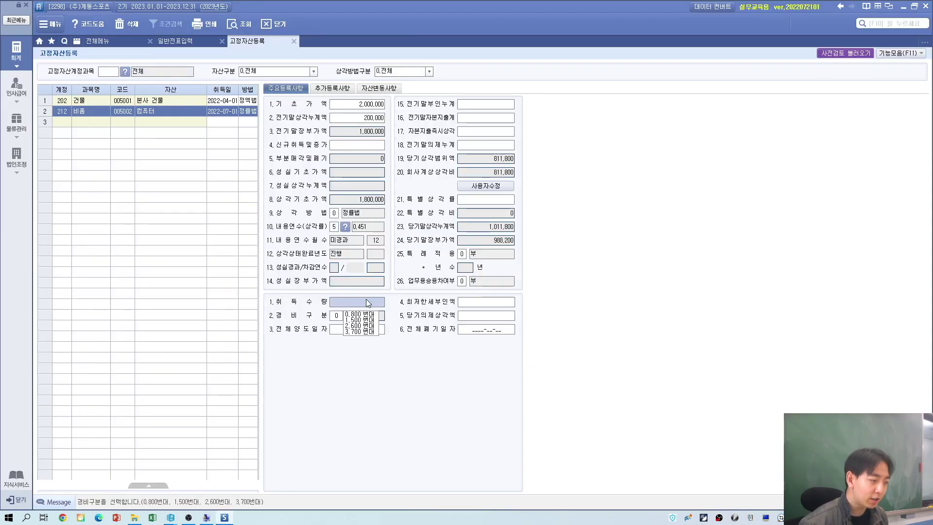
{"action": "key", "text": "Return"}
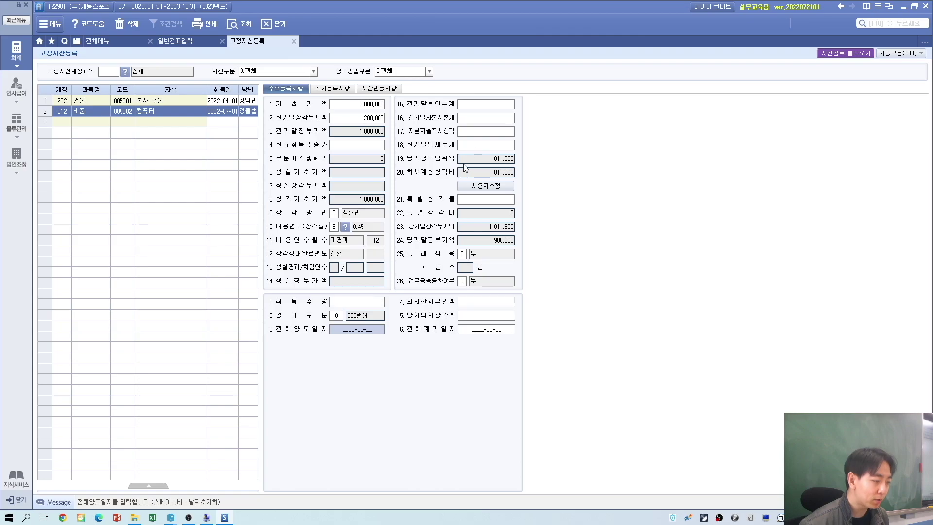
{"action": "left_click", "coordinate": [171, 100]}
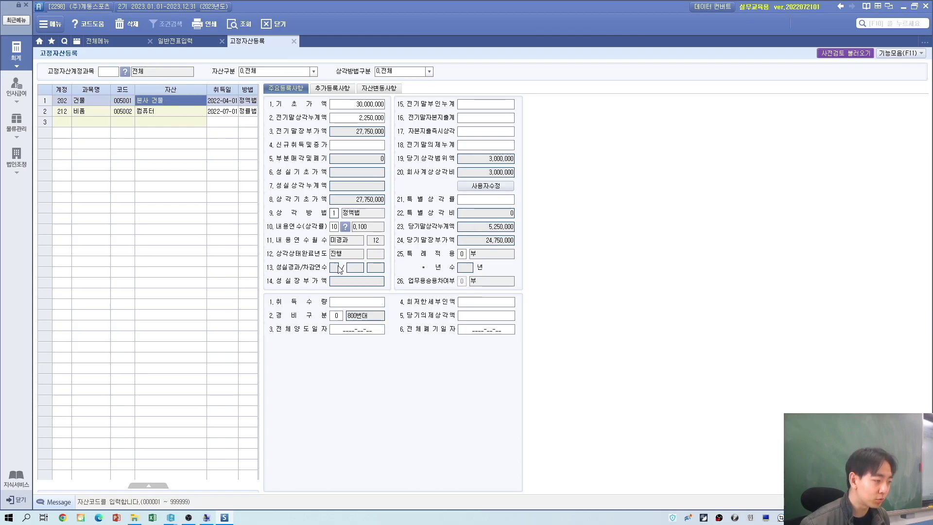
{"action": "left_click", "coordinate": [346, 299]}
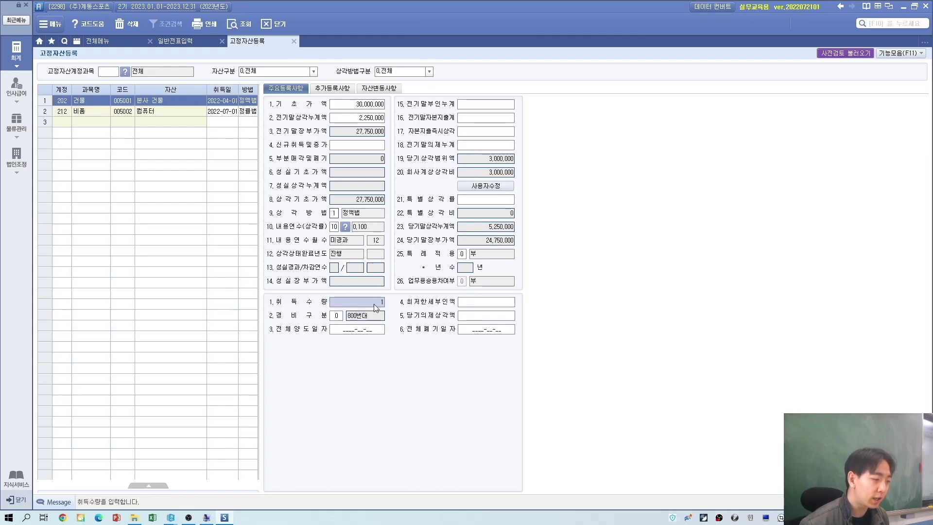
{"action": "left_click", "coordinate": [64, 125]}
Step: Check the July 1 problem and date the voucher entry 2023-07-01
{"action": "key", "text": "alt+Tab"}
{"action": "scroll", "coordinate": [469, 311], "scroll_direction": "down", "scroll_amount": 8}
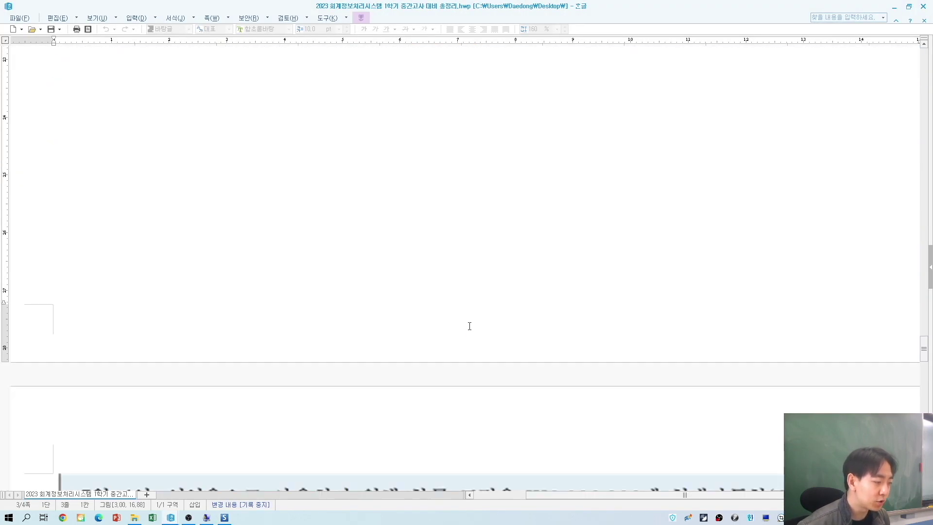
{"action": "scroll", "coordinate": [469, 326], "scroll_direction": "down", "scroll_amount": 8}
{"action": "scroll", "coordinate": [471, 327], "scroll_direction": "up", "scroll_amount": 2}
{"action": "key", "text": "alt+Tab"}
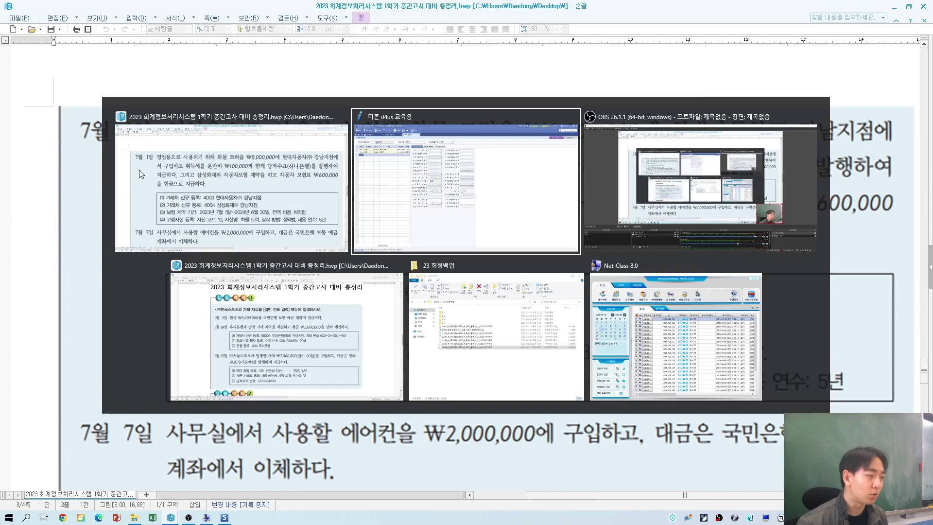
{"action": "left_click", "coordinate": [176, 40]}
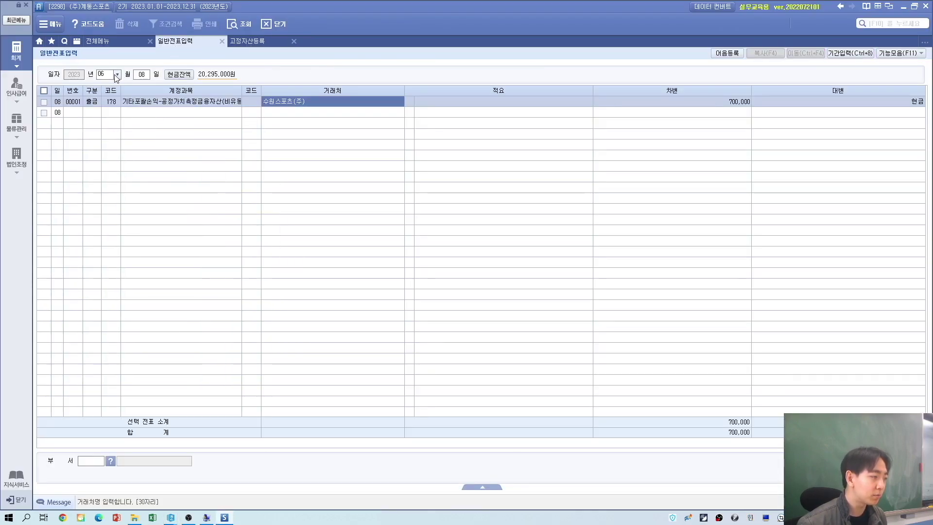
{"action": "left_click", "coordinate": [116, 72]}
{"action": "key", "text": "Return"}
{"action": "key", "text": "Return"}
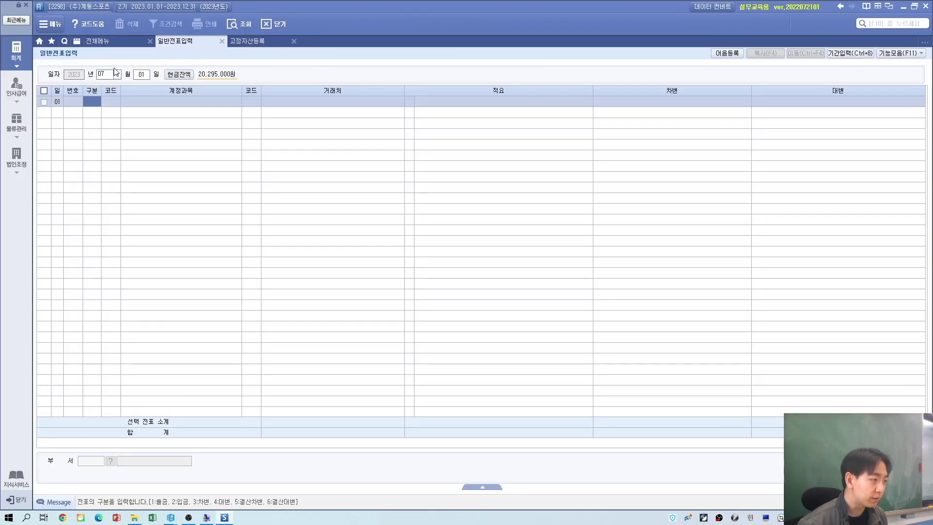
{"action": "key", "text": "alt+Tab"}
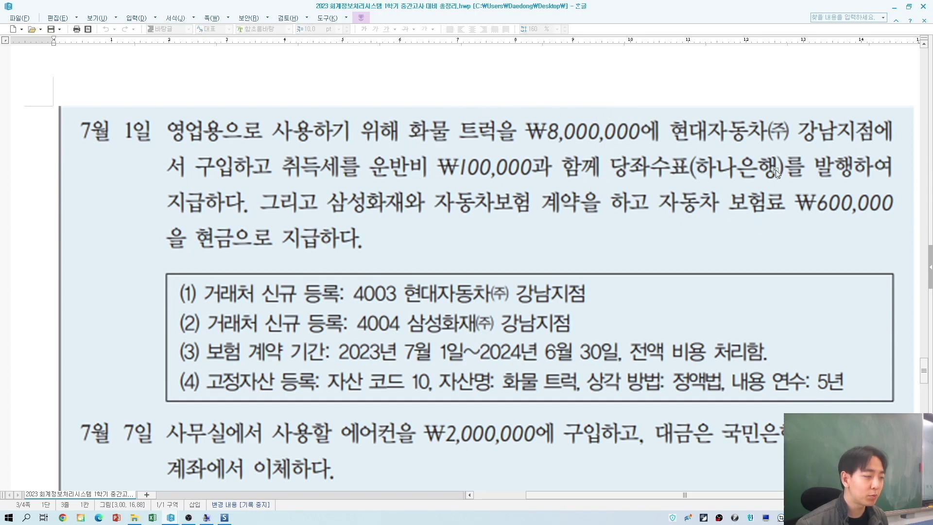
{"action": "key", "text": "alt+Tab"}
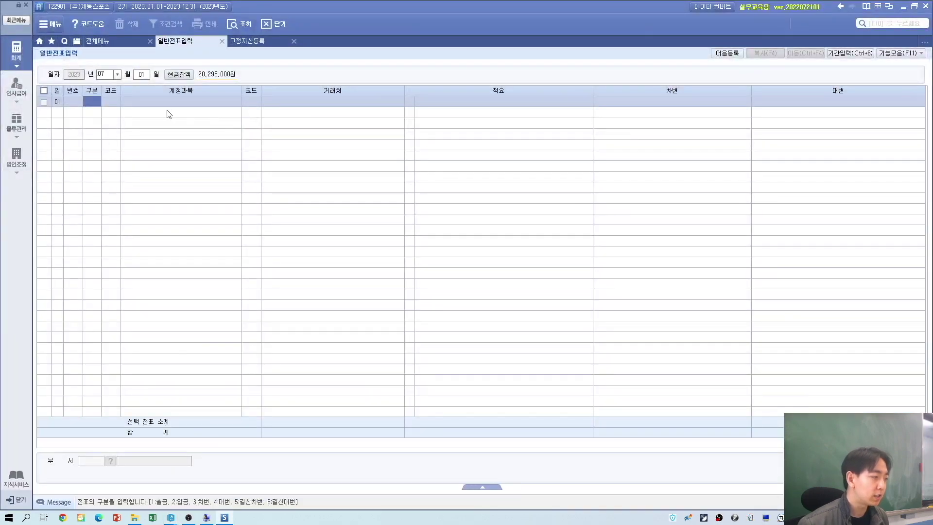
Step: Make the first July 1 line a debit to 208 차량운반구
{"action": "key", "text": "Return"}
{"action": "type", "text": "ㅊ"}
{"action": "type", "text": "량"}
{"action": "key", "text": "Return"}
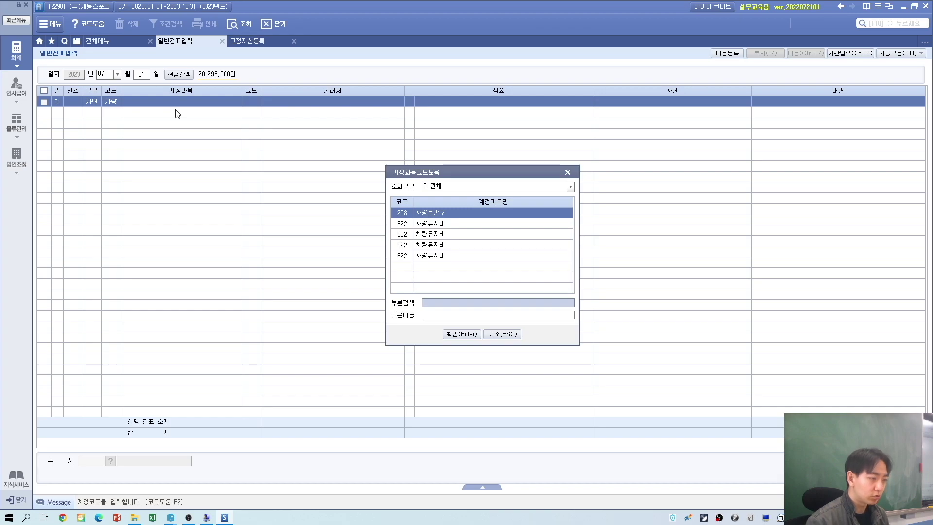
{"action": "key", "text": "Return"}
{"action": "key", "text": "alt+Tab"}
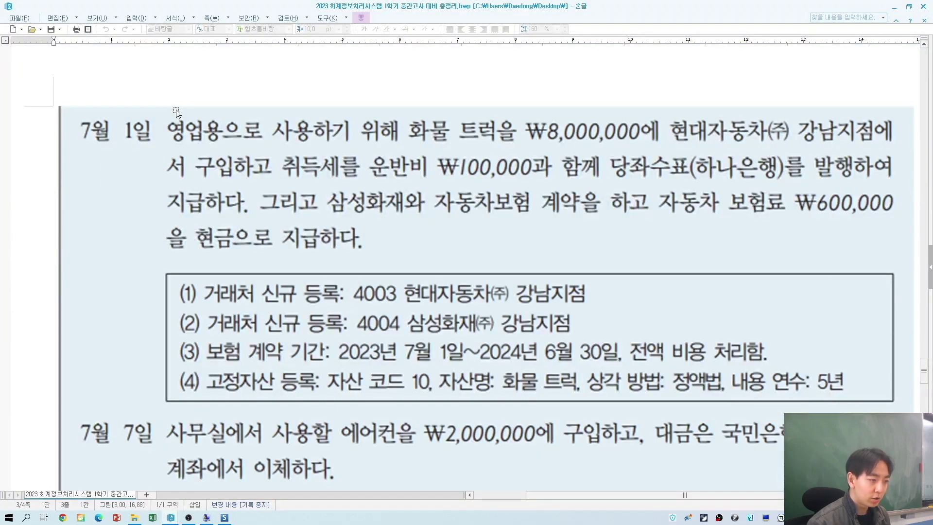
{"action": "key", "text": "alt+Tab"}
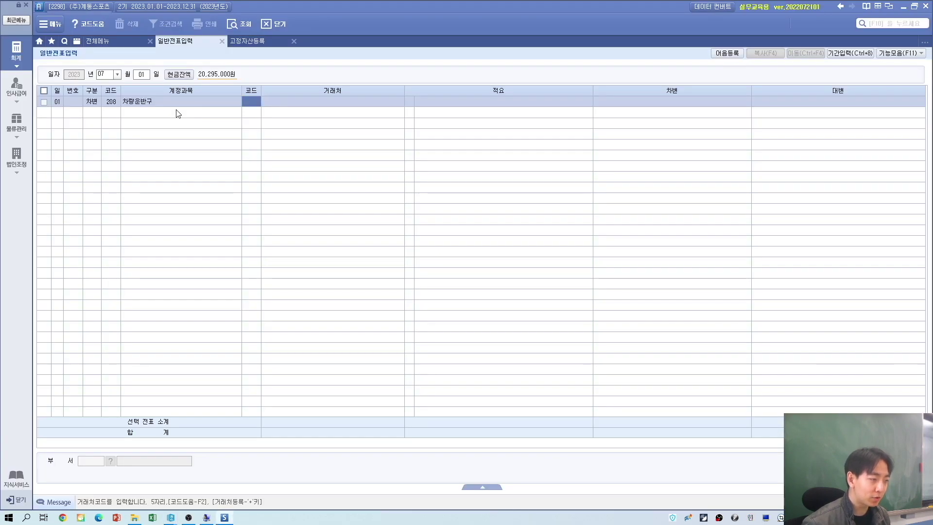
{"action": "key", "text": "alt+Tab"}
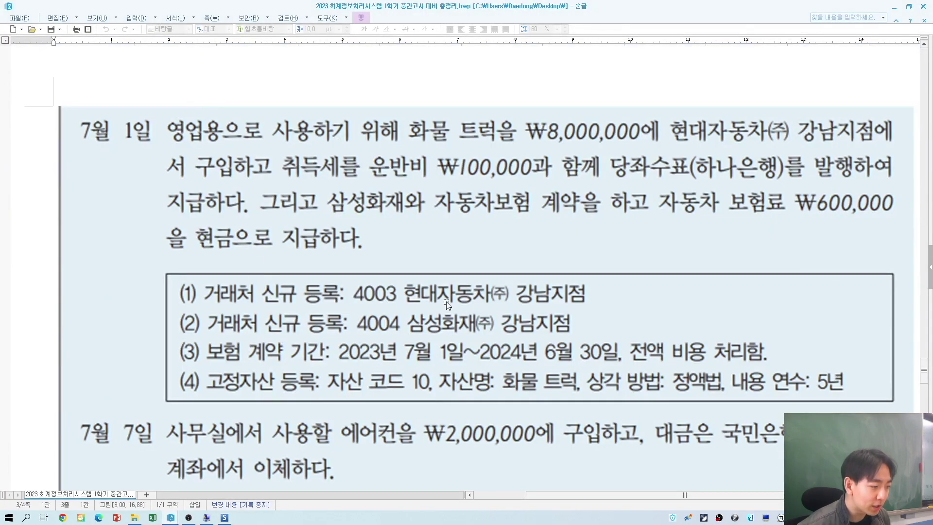
{"action": "key", "text": "alt+Tab"}
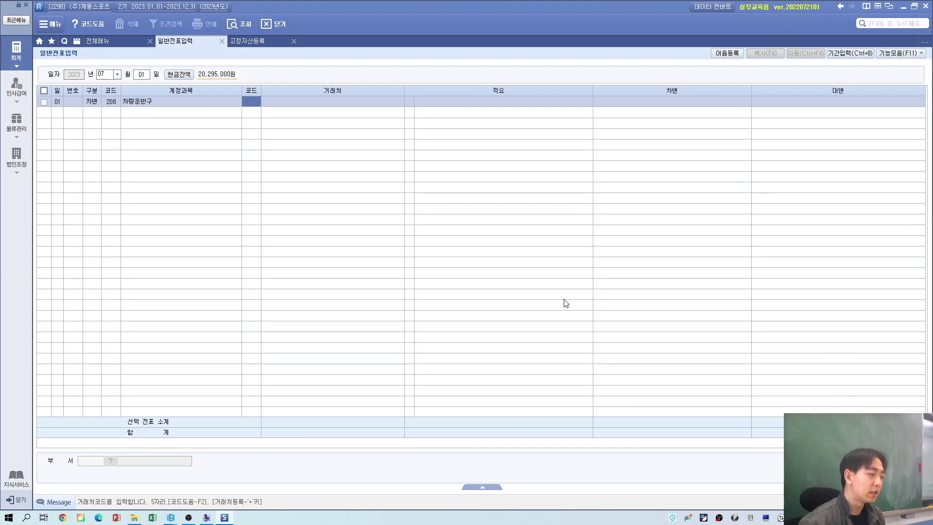
Step: Register new partner 04003 현대자동차(주) 강남지점 on the line
{"action": "key", "text": "Return"}
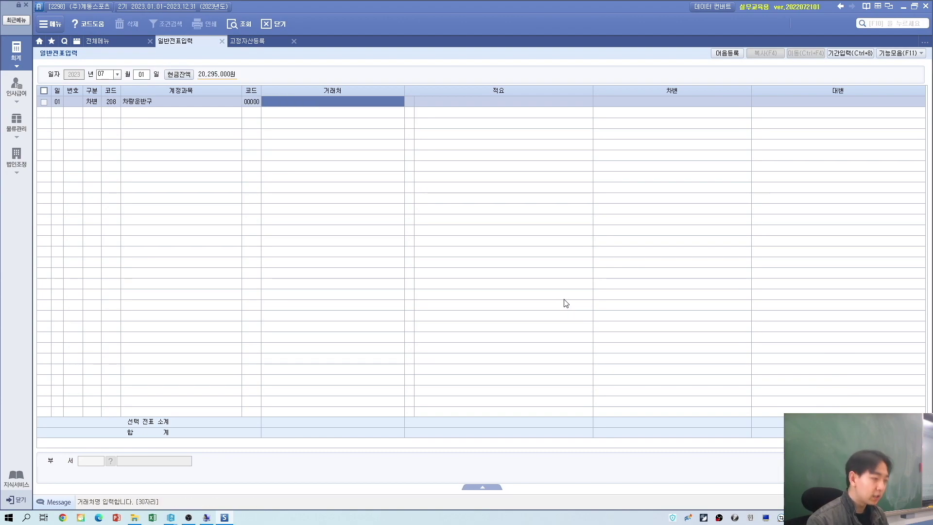
{"action": "type", "text": "해ㄷ"}
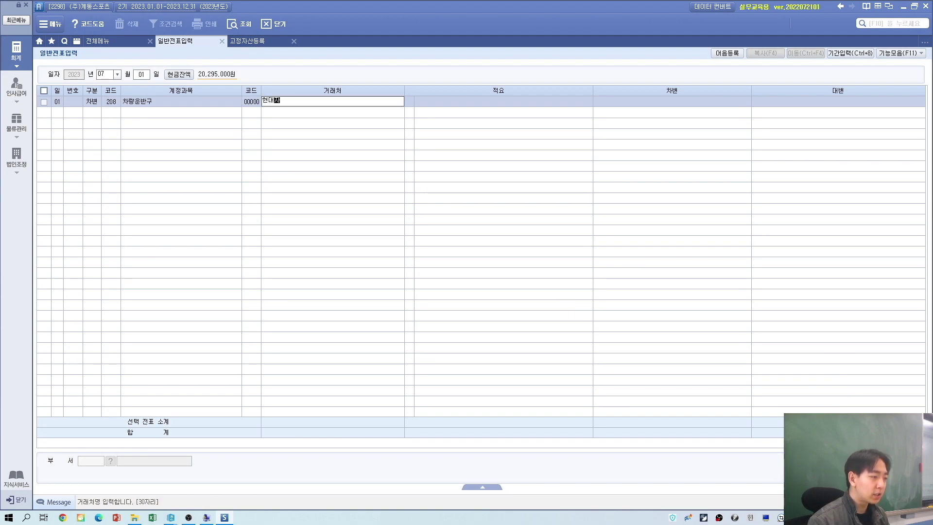
{"action": "type", "text": "대자동차(주) 강남지점"}
{"action": "key", "text": "Return"}
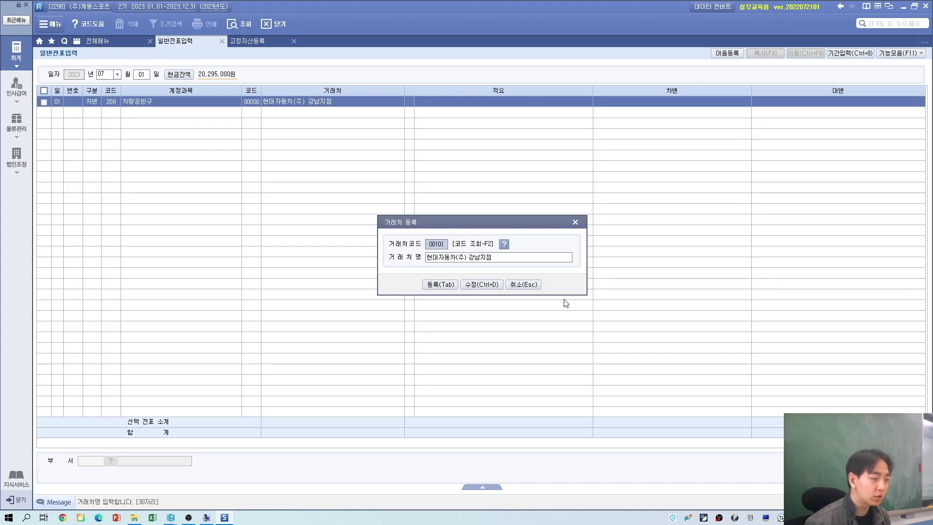
{"action": "key", "text": "alt+Tab"}
{"action": "key", "text": "alt+Tab"}
{"action": "type", "text": "4003"}
{"action": "key", "text": "Return"}
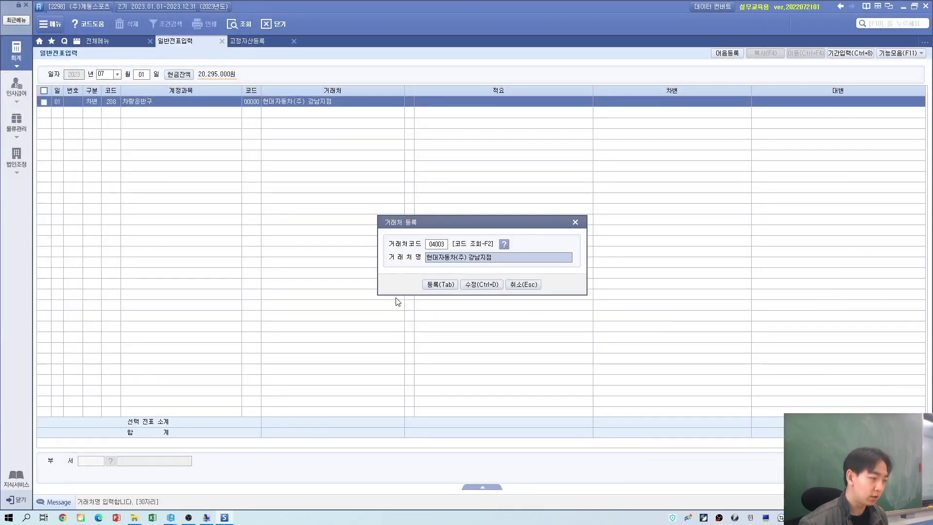
{"action": "key", "text": "Tab"}
{"action": "key", "text": "Return"}
Step: Enter the 8,100,000 debit amount for the truck purchase
{"action": "key", "text": "alt+Tab"}
{"action": "key", "text": "alt+Tab"}
{"action": "type", "text": "8"}
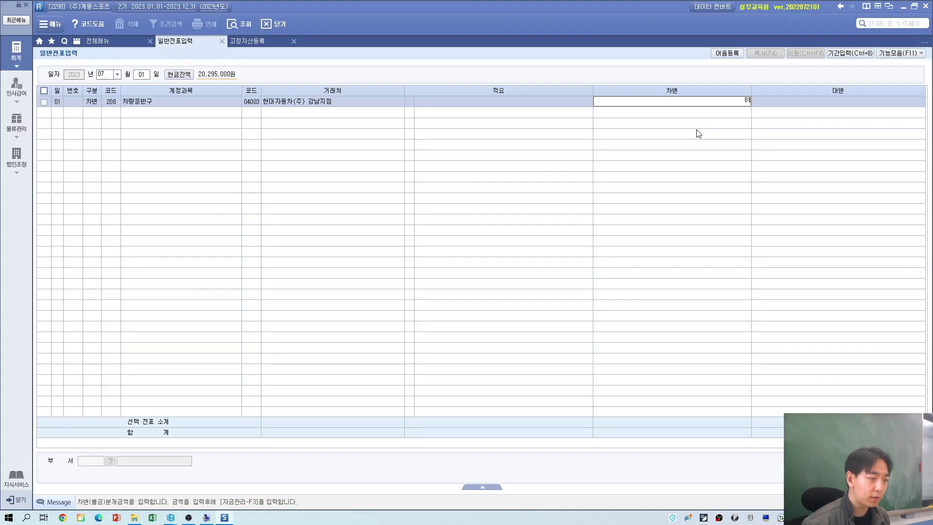
{"action": "type", "text": "1000000"}
{"action": "key", "text": "Return"}
{"action": "key", "text": "alt+Tab"}
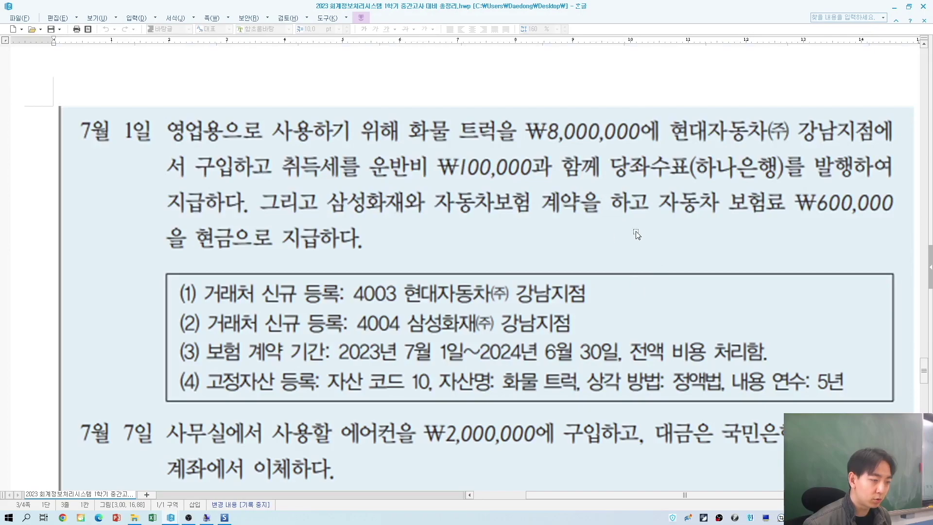
{"action": "key", "text": "alt+Tab"}
Step: Credit 8,100,000 to 102 당좌예금 with partner 하나은행(당좌)
{"action": "type", "text": "4"}
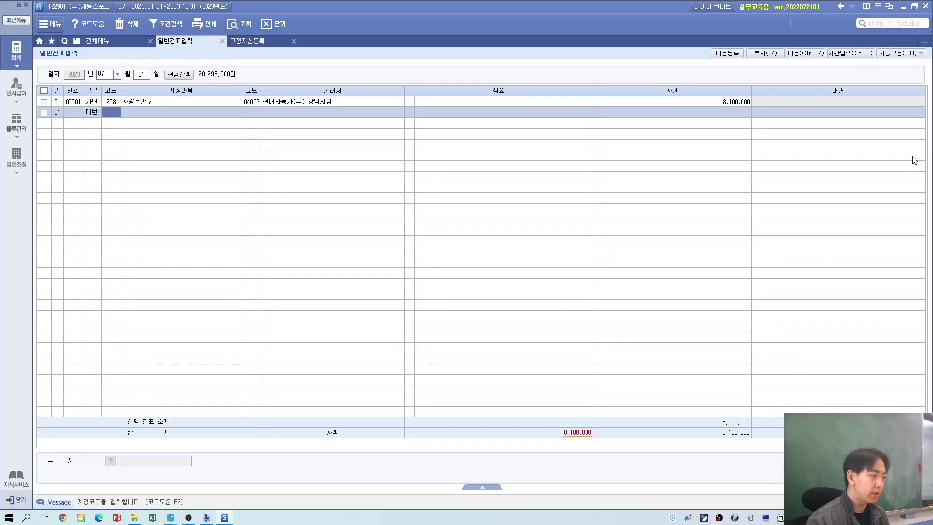
{"action": "type", "text": "당좌"}
{"action": "key", "text": "Return"}
{"action": "type", "text": "하나"}
{"action": "key", "text": "Return"}
{"action": "key", "text": "Return"}
{"action": "key", "text": "Return"}
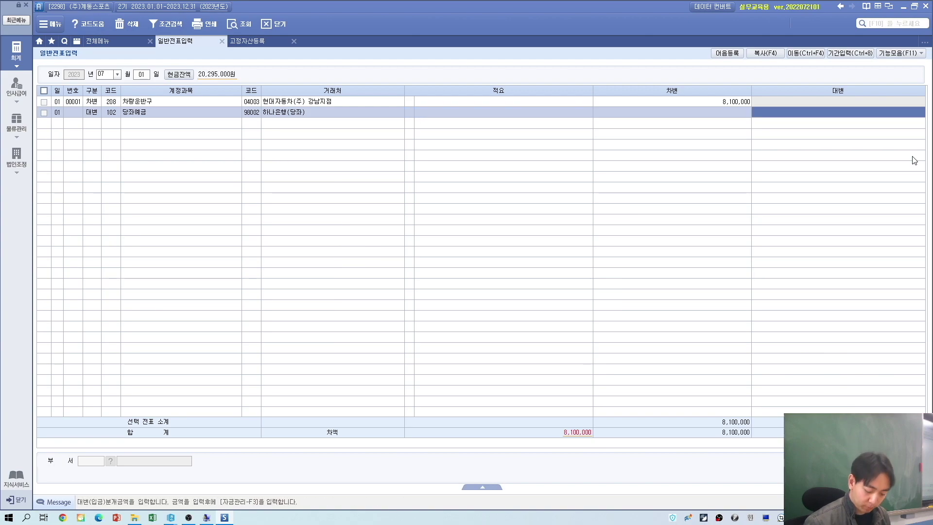
{"action": "type", "text": "8,100,000"}
{"action": "key", "text": "Return"}
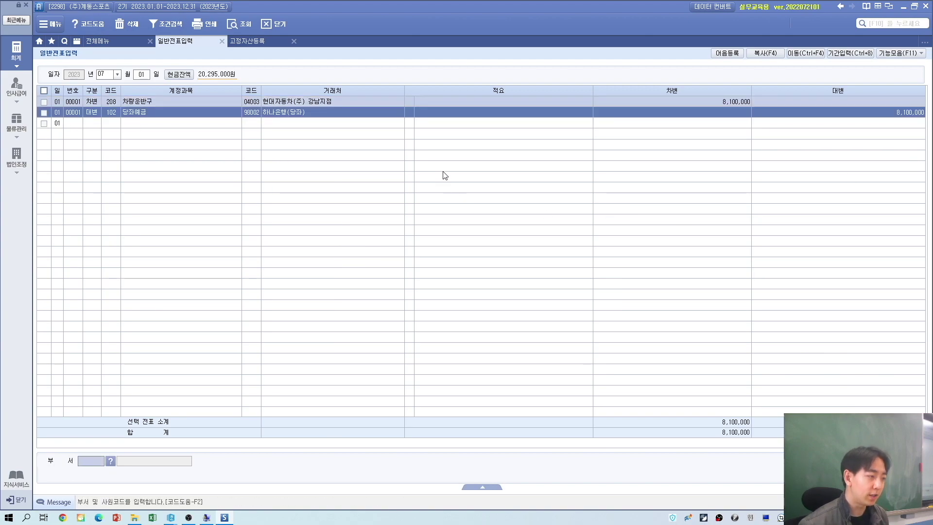
Step: Add a cash payment (1 출금) line on account 821 보험료
{"action": "left_click", "coordinate": [87, 123]}
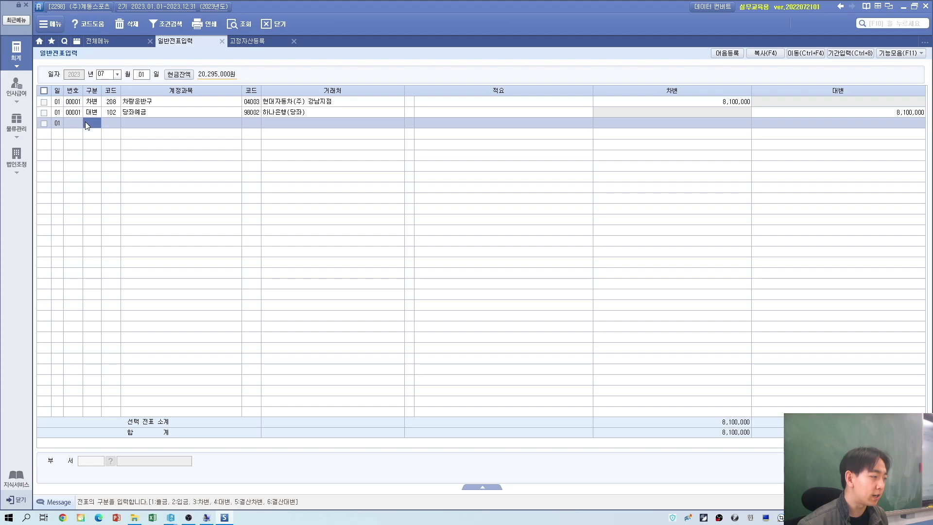
{"action": "key", "text": "alt+Tab"}
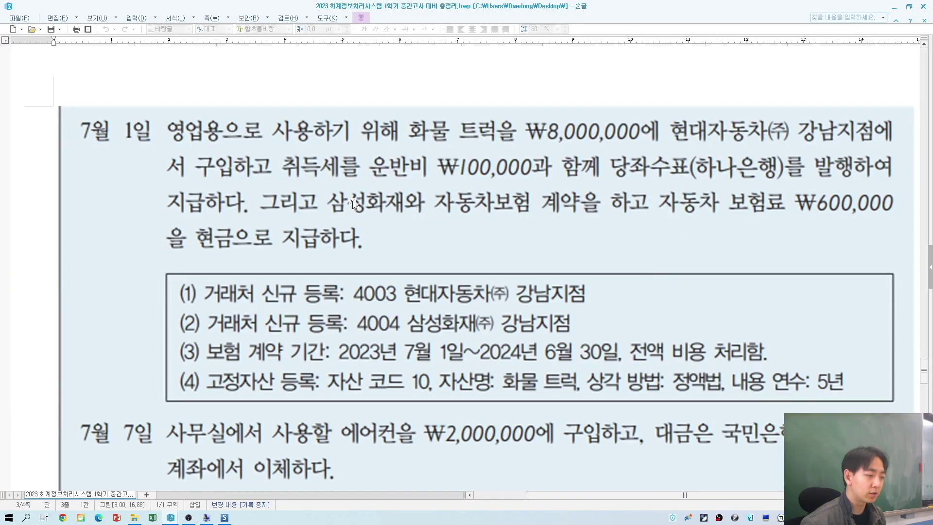
{"action": "key", "text": "alt+Tab"}
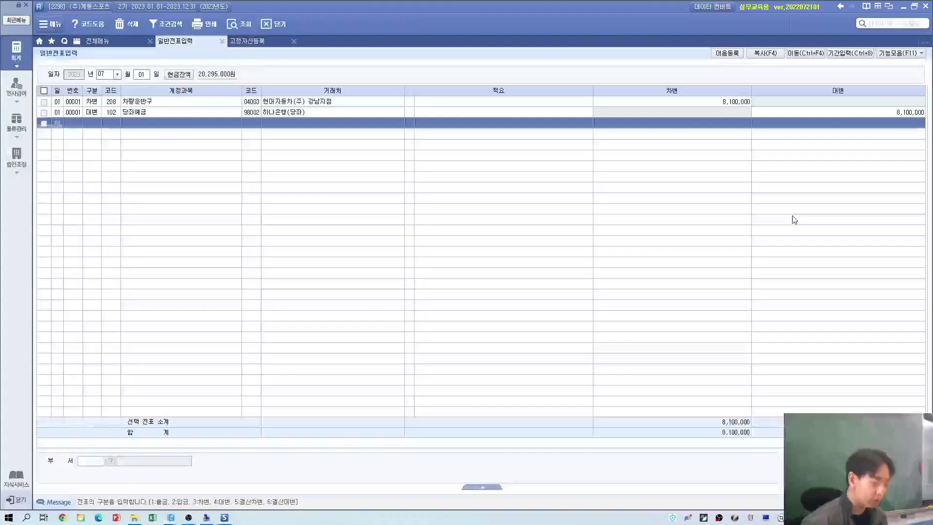
{"action": "key", "text": "alt+Tab"}
{"action": "key", "text": "alt+Tab"}
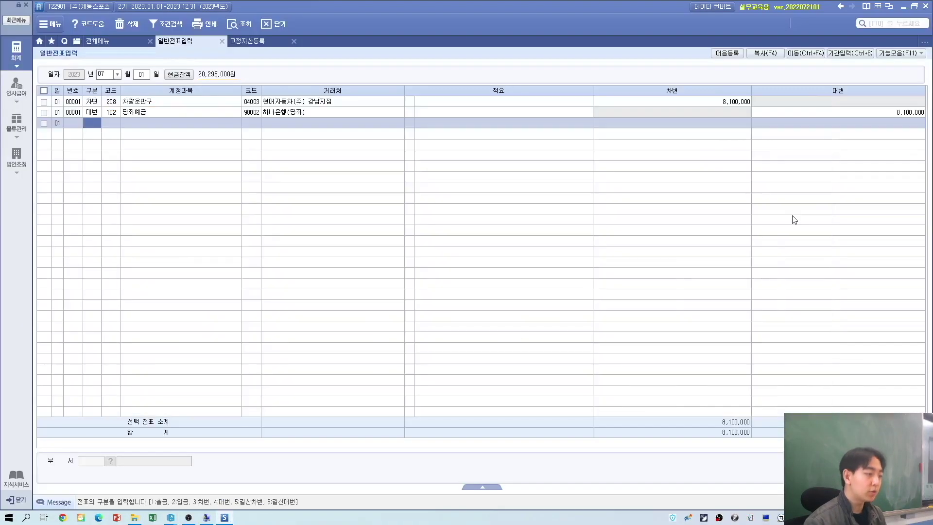
{"action": "type", "text": "1"}
{"action": "type", "text": "ㅂ"}
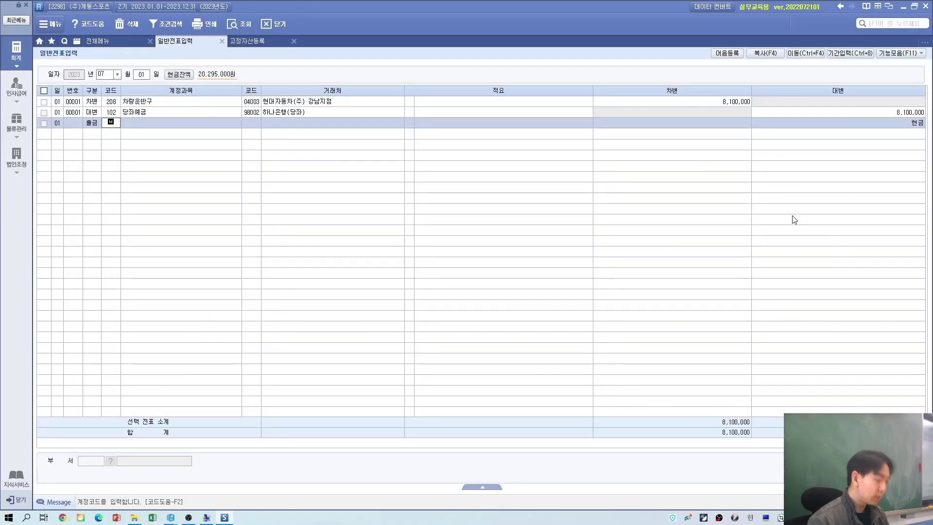
{"action": "key", "text": "Return"}
{"action": "key", "text": "Left"}
{"action": "key", "text": "Left"}
{"action": "key", "text": "Right"}
{"action": "type", "text": "보험"}
{"action": "key", "text": "Return"}
{"action": "key", "text": "Down"}
{"action": "key", "text": "Down"}
{"action": "key", "text": "Down"}
{"action": "key", "text": "Down"}
{"action": "key", "text": "Down"}
{"action": "key", "text": "Return"}
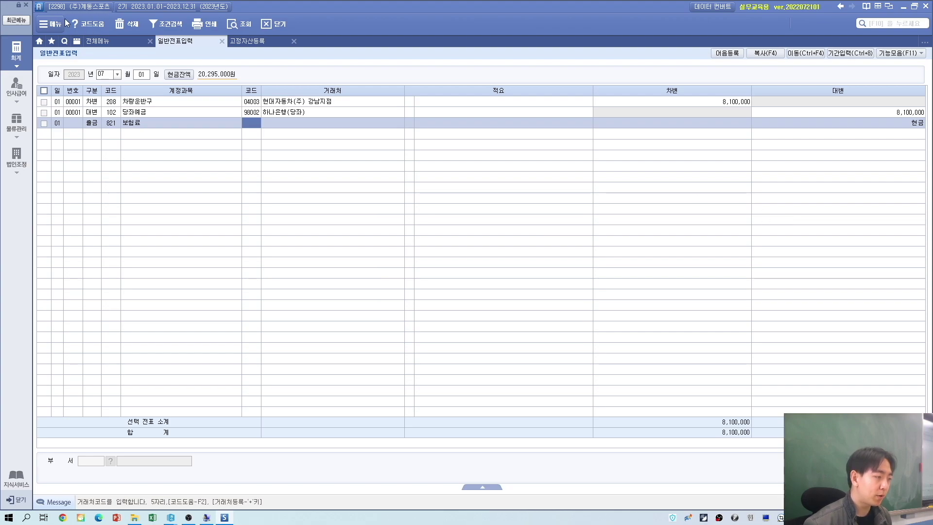
Step: Register new partner 04004 삼성화재(주) 강남지점 on the insurance line
{"action": "key", "text": "alt+Tab"}
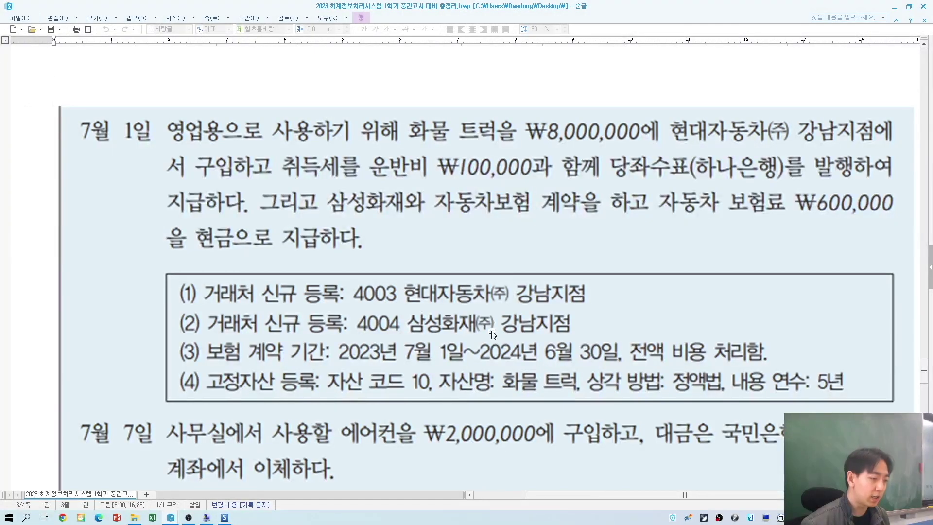
{"action": "key", "text": "alt+Tab"}
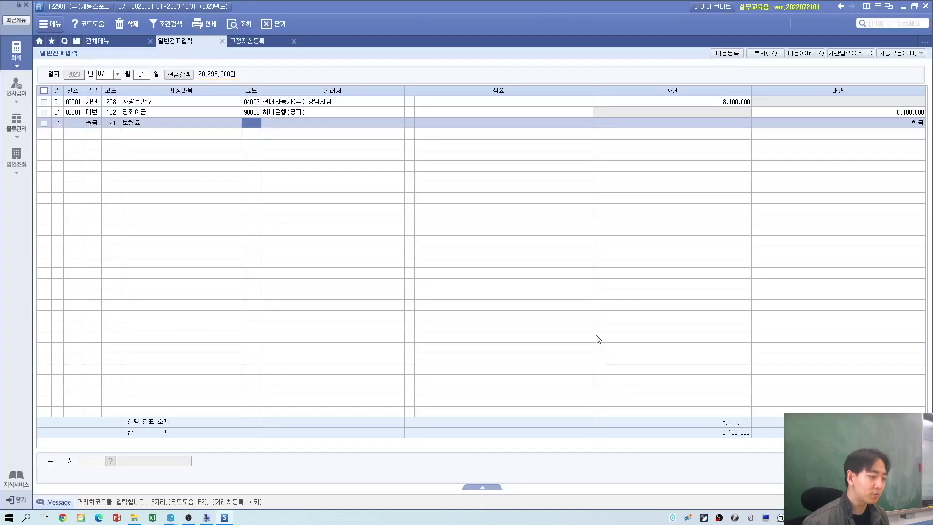
{"action": "key", "text": "Return"}
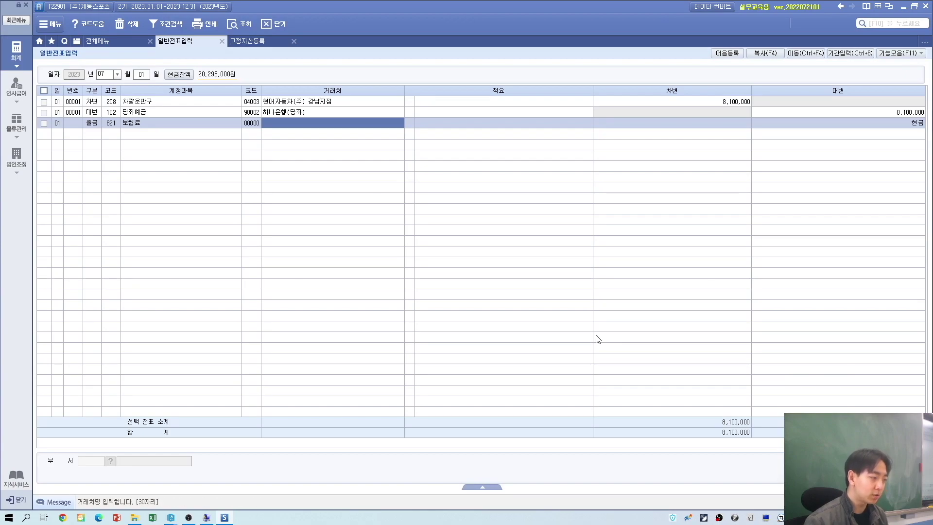
{"action": "type", "text": "삼성화재"}
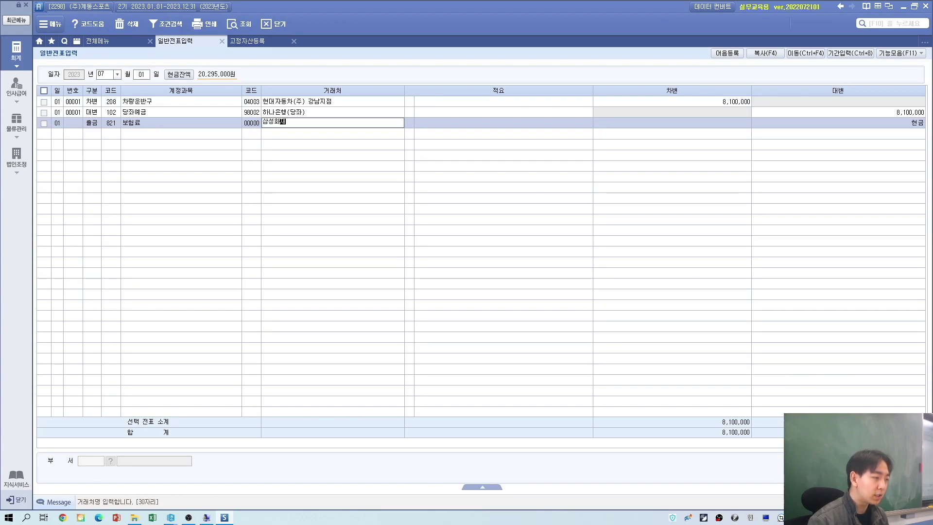
{"action": "type", "text": "(주) 간"}
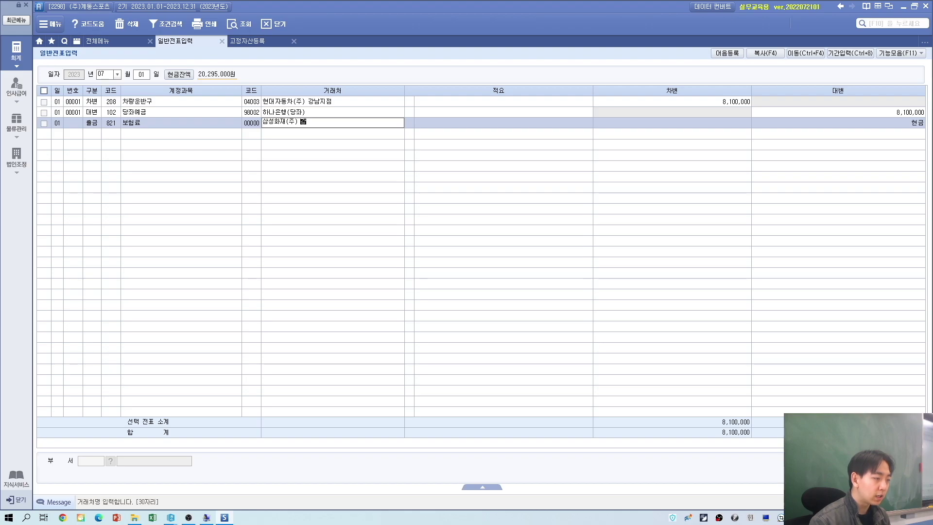
{"action": "type", "text": "남지점"}
{"action": "key", "text": "Return"}
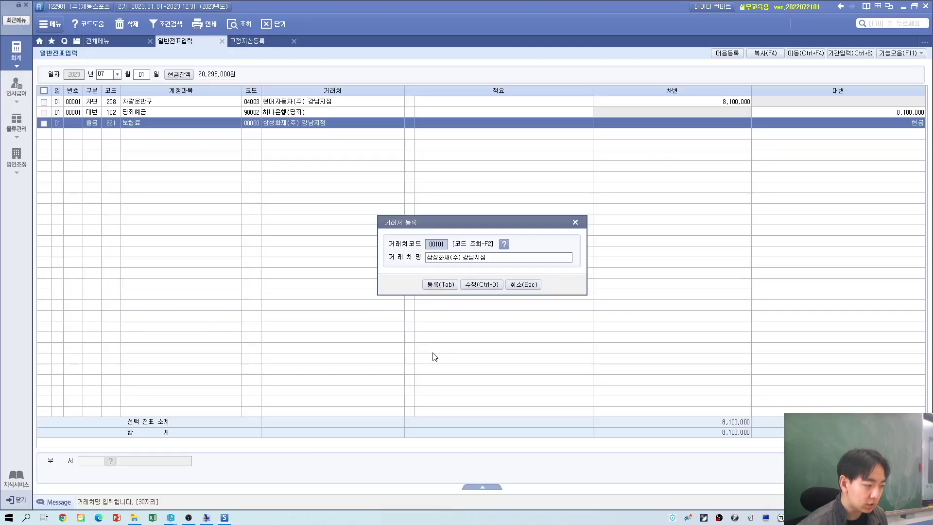
{"action": "type", "text": "40"}
{"action": "key", "text": "Return"}
{"action": "key", "text": "Tab"}
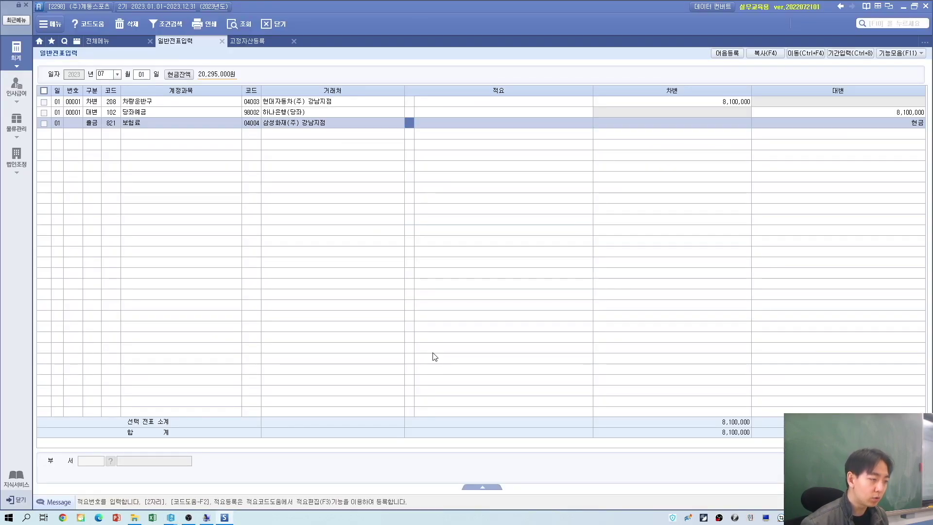
Step: Begin the description with the contract start date 2023.07.01~
{"action": "key", "text": "alt+Tab"}
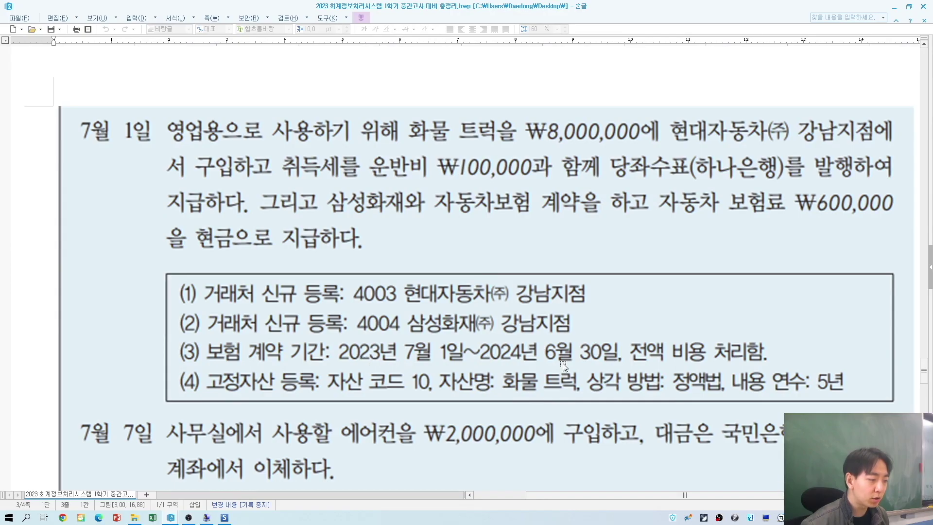
{"action": "key", "text": "alt+Tab"}
{"action": "type", "text": "2023.0"}
{"action": "key", "text": "alt+Tab"}
{"action": "key", "text": "alt+Tab"}
{"action": "type", "text": "7."}
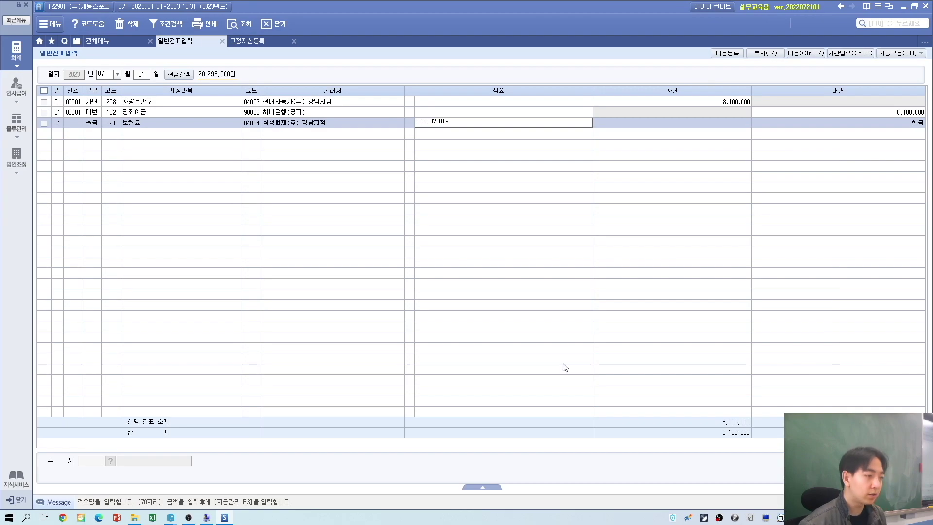
Step: Finish the 보험료 line with description 2023.07.01.~2024.06.30. and 600,000, saving voucher 00002
{"action": "key", "text": "alt+Tab"}
{"action": "key", "text": "alt+Tab"}
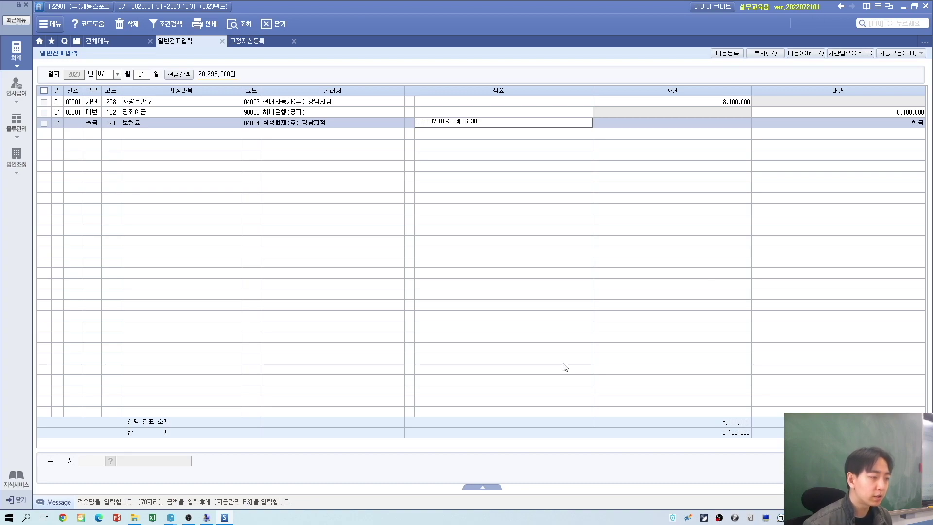
{"action": "type", "text": "."}
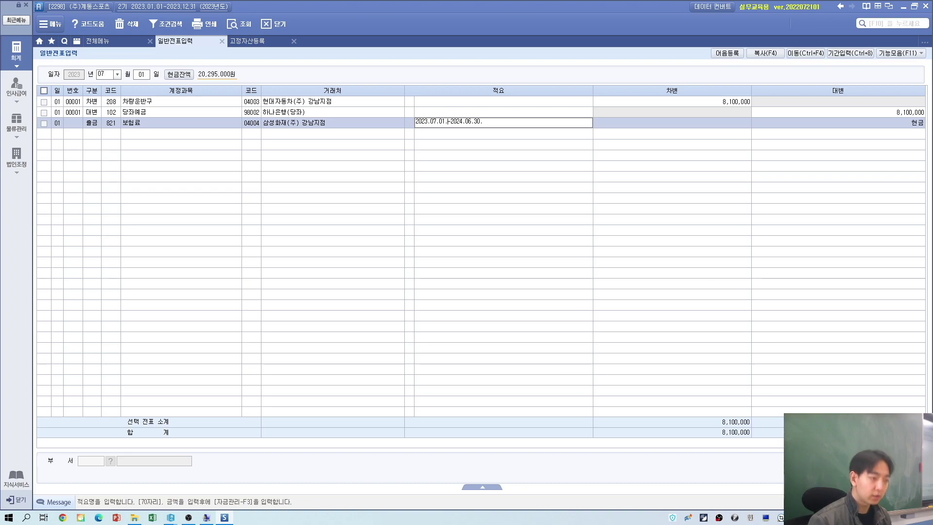
{"action": "key", "text": "Return"}
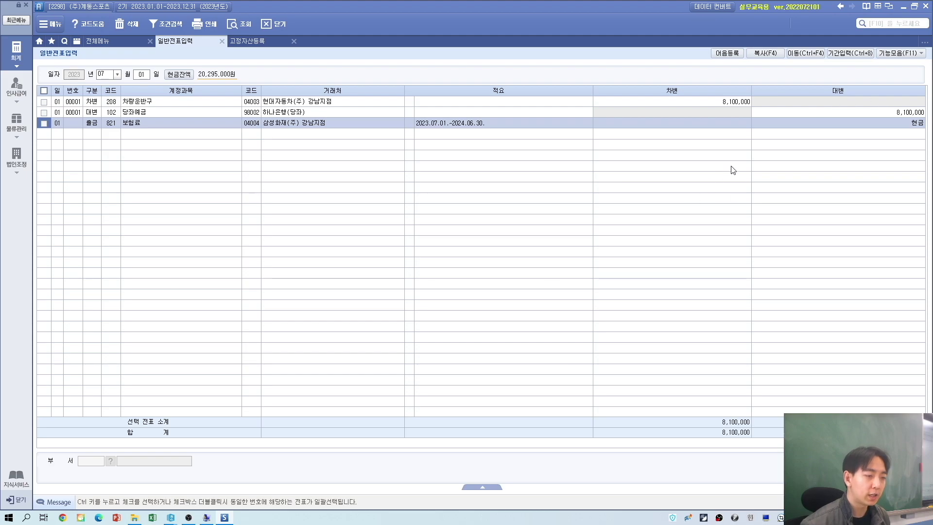
{"action": "key", "text": "alt+Tab"}
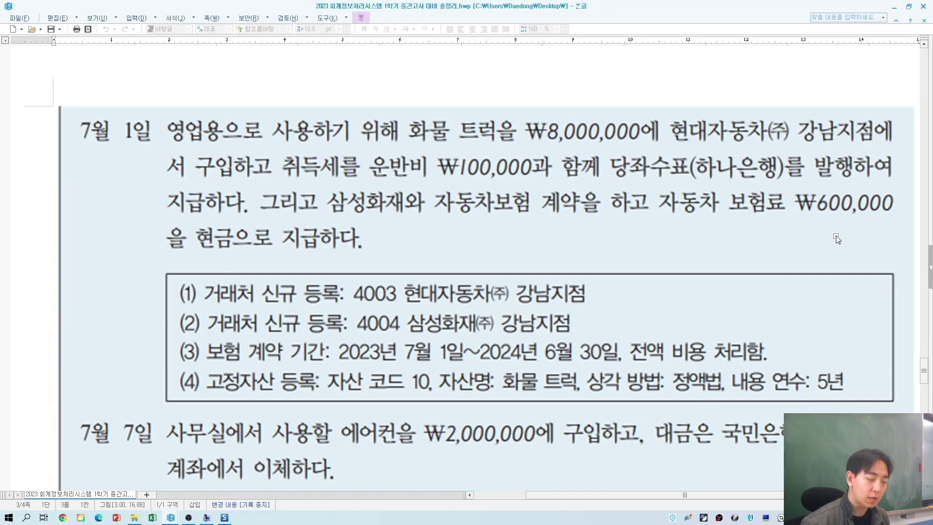
{"action": "key", "text": "alt+Tab"}
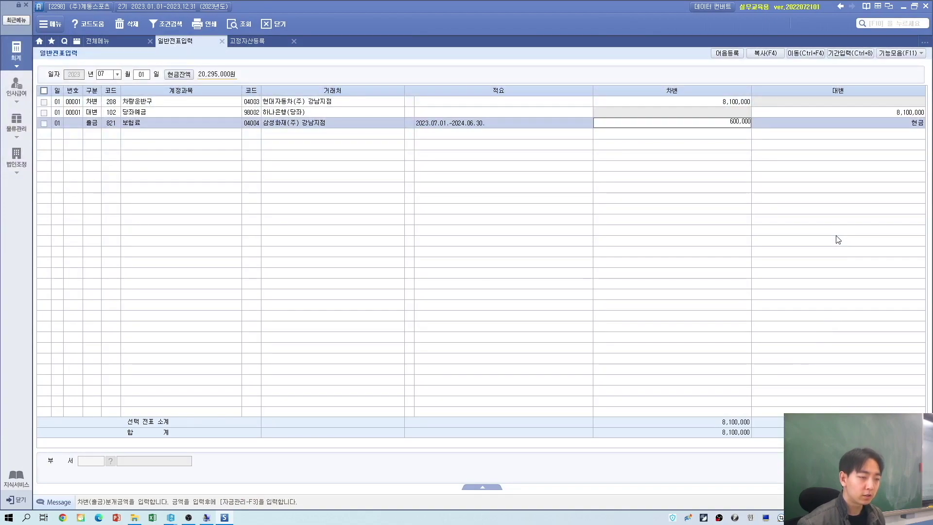
{"action": "key", "text": "Return"}
{"action": "left_click", "coordinate": [432, 124]}
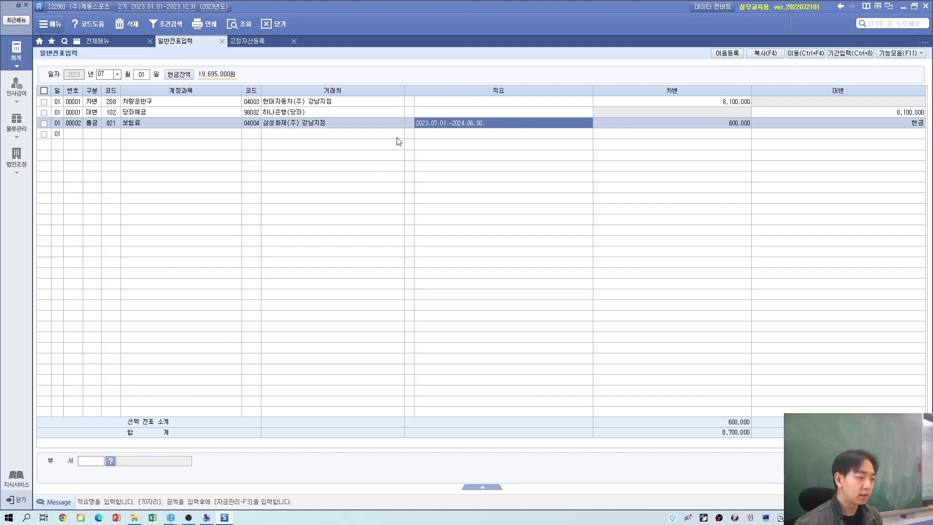
{"action": "key", "text": "alt+Tab"}
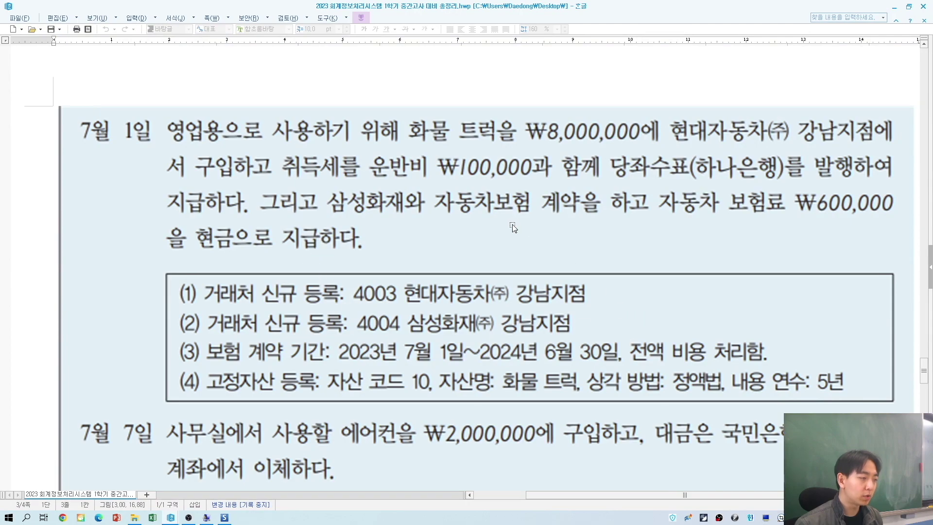
{"action": "key", "text": "alt+Tab"}
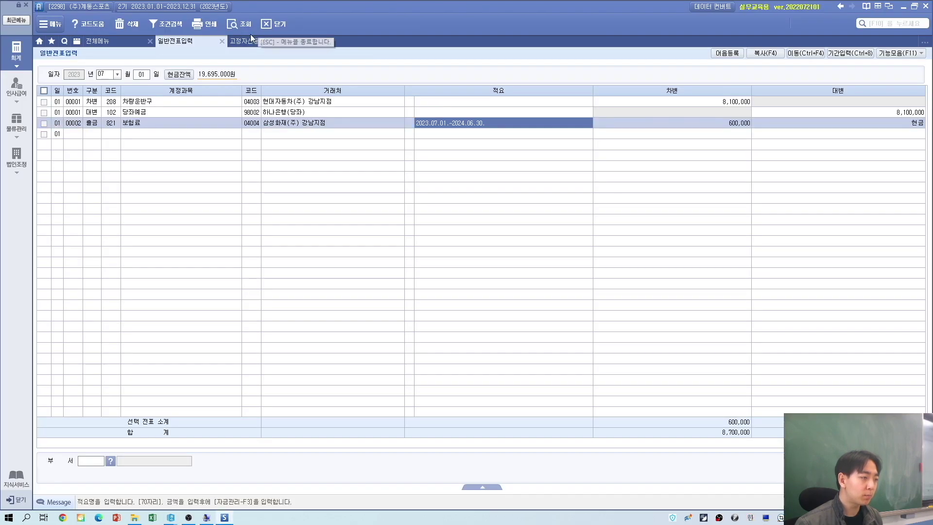
Step: In 고정자산등록, start a new 208 차량운반구 asset with code 000010
{"action": "left_click", "coordinate": [250, 40]}
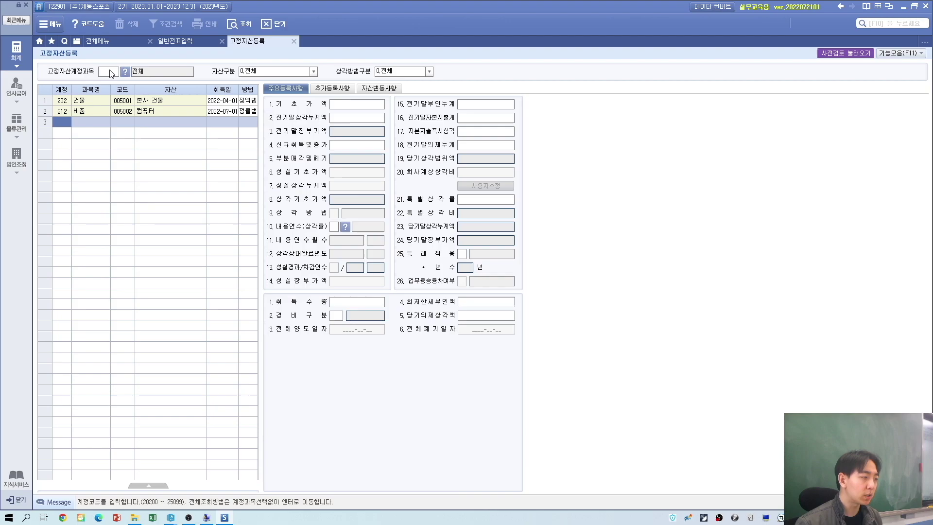
{"action": "left_click", "coordinate": [111, 71]}
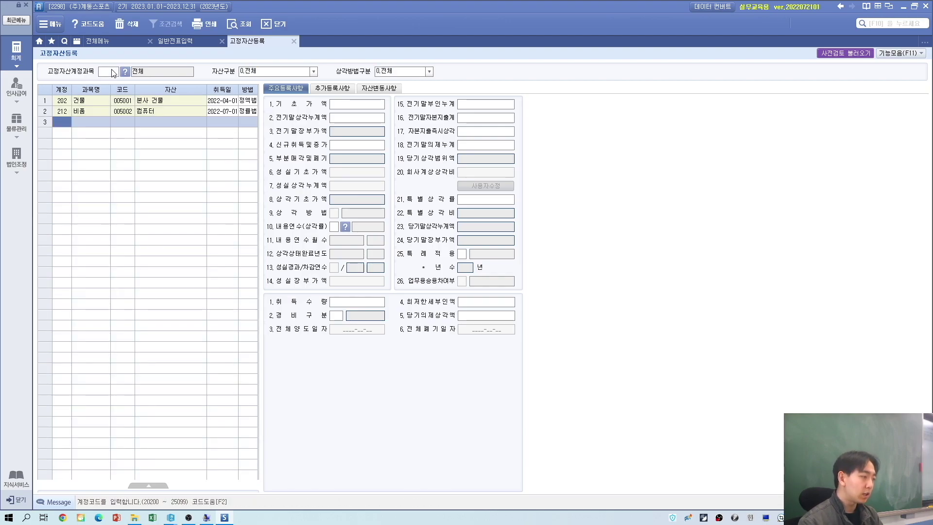
{"action": "key", "text": "F2"}
{"action": "key", "text": "Down"}
{"action": "key", "text": "Down"}
{"action": "key", "text": "Down"}
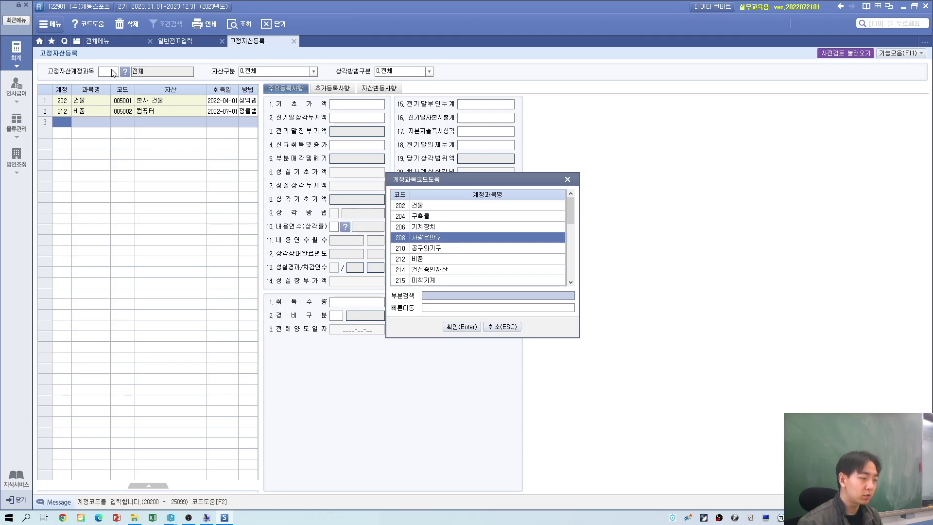
{"action": "key", "text": "Return"}
{"action": "key", "text": "alt+Tab"}
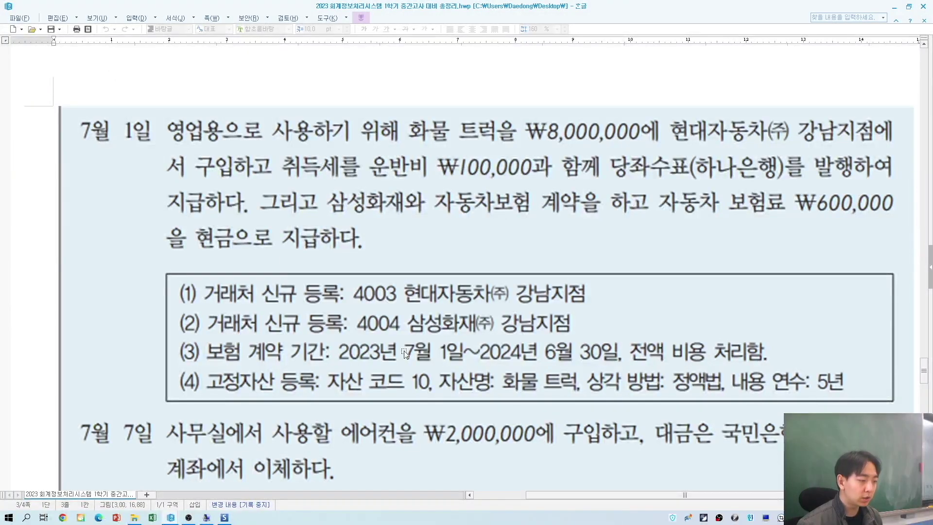
{"action": "key", "text": "alt+Tab"}
{"action": "type", "text": "10"}
{"action": "key", "text": "Return"}
Step: Name the asset 화물 트럭 and set its acquisition date to 2023-07-01, correcting 07-04
{"action": "key", "text": "alt+Tab"}
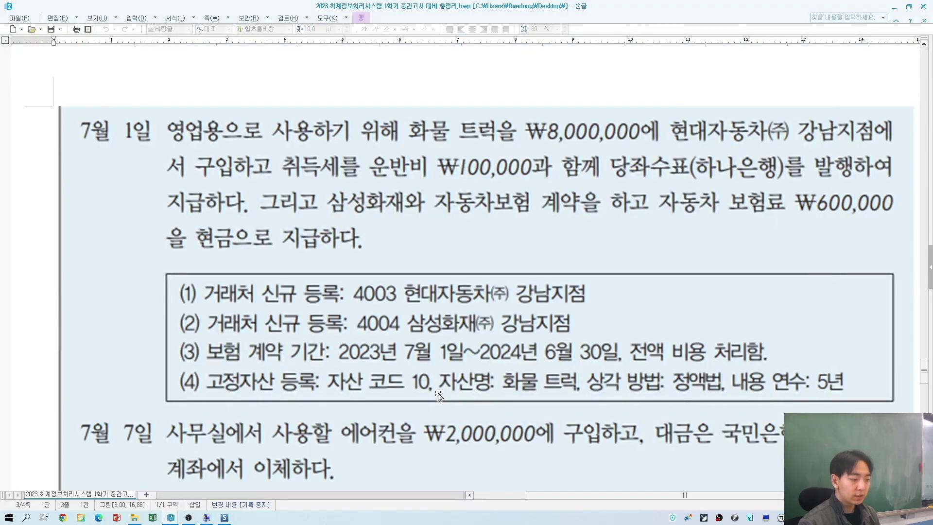
{"action": "key", "text": "alt+Tab"}
{"action": "type", "text": "화물 트럭"}
{"action": "key", "text": "Return"}
{"action": "key", "text": "alt+Tab"}
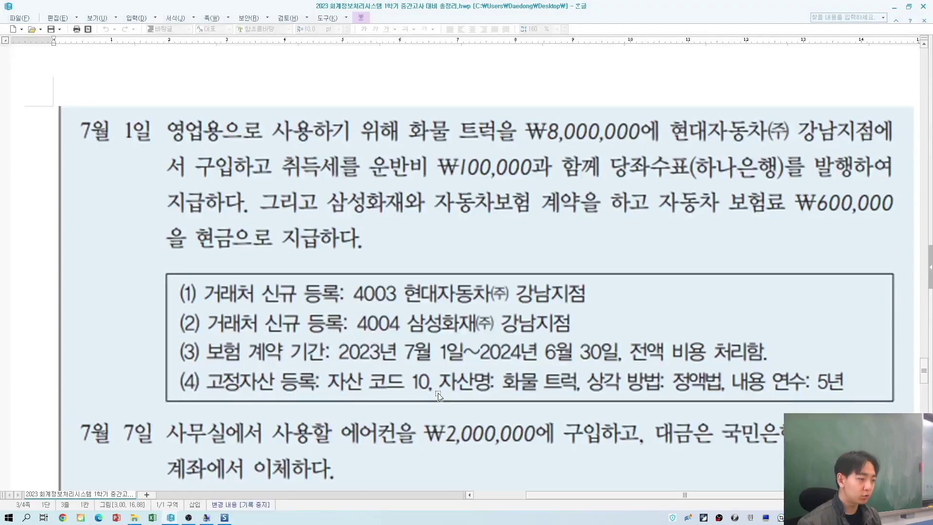
{"action": "key", "text": "alt+Tab"}
{"action": "type", "text": "20"}
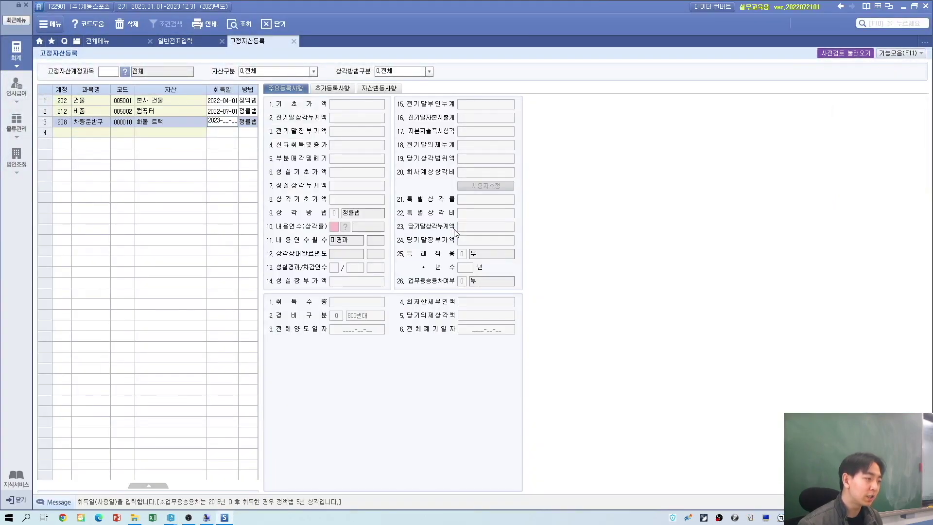
{"action": "type", "text": "23-07-04"}
{"action": "key", "text": "Return"}
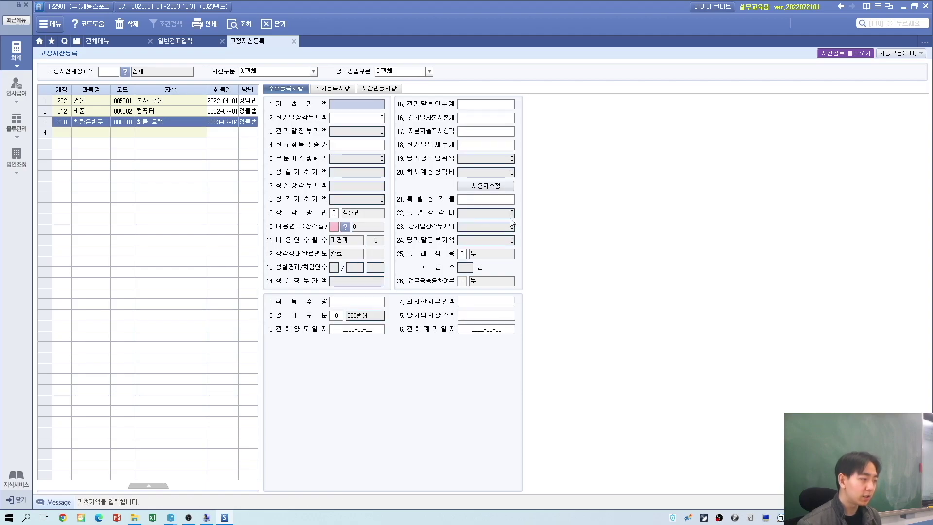
{"action": "left_click", "coordinate": [222, 123]}
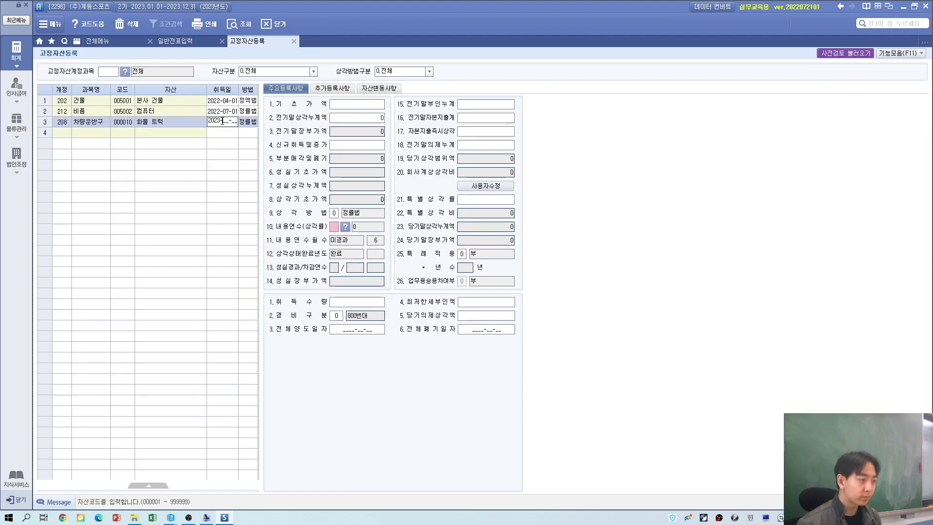
{"action": "type", "text": "1"}
{"action": "key", "text": "Return"}
{"action": "key", "text": "Return"}
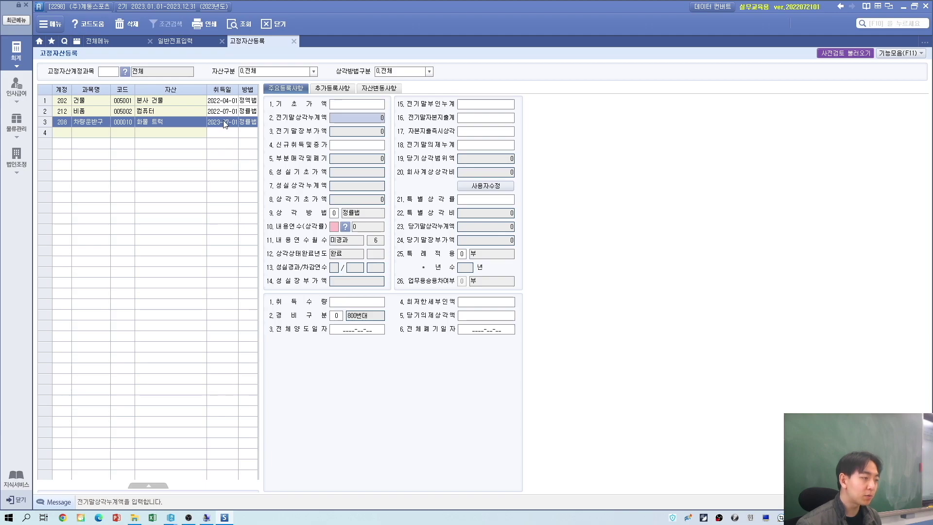
{"action": "left_click", "coordinate": [342, 145]}
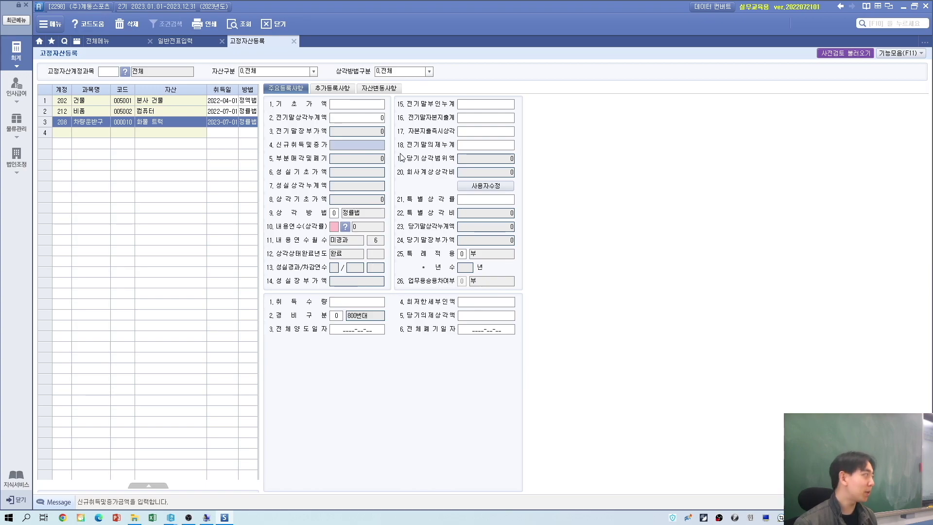
Step: Give the 화물 트럭 an 8,100,000 new acquisition amount and 정액법 depreciation
{"action": "type", "text": "81"}
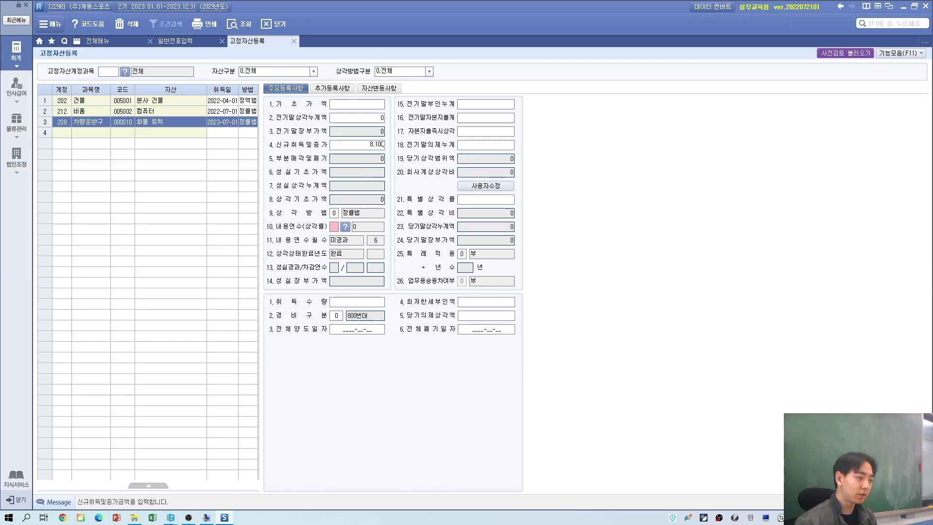
{"action": "key", "text": "Return"}
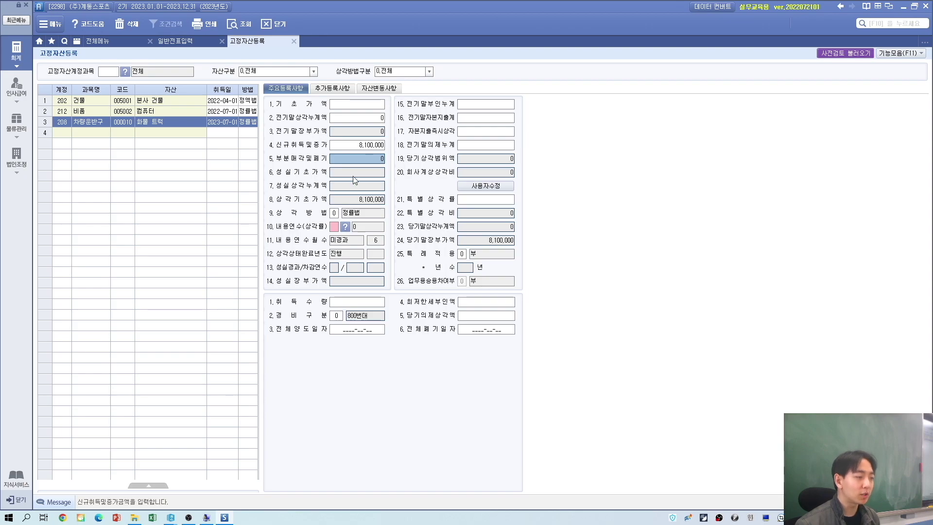
{"action": "key", "text": "Return"}
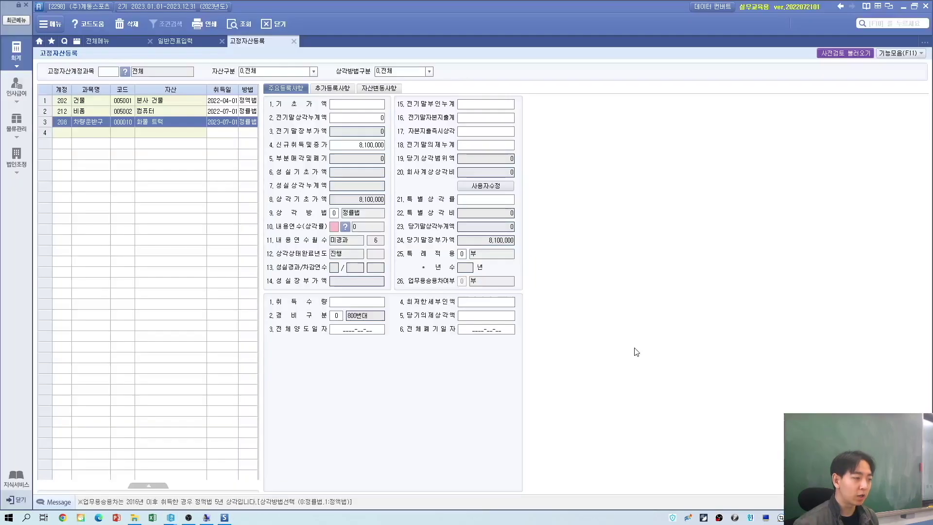
{"action": "type", "text": "1"}
{"action": "key", "text": "Return"}
{"action": "left_click", "coordinate": [331, 212]}
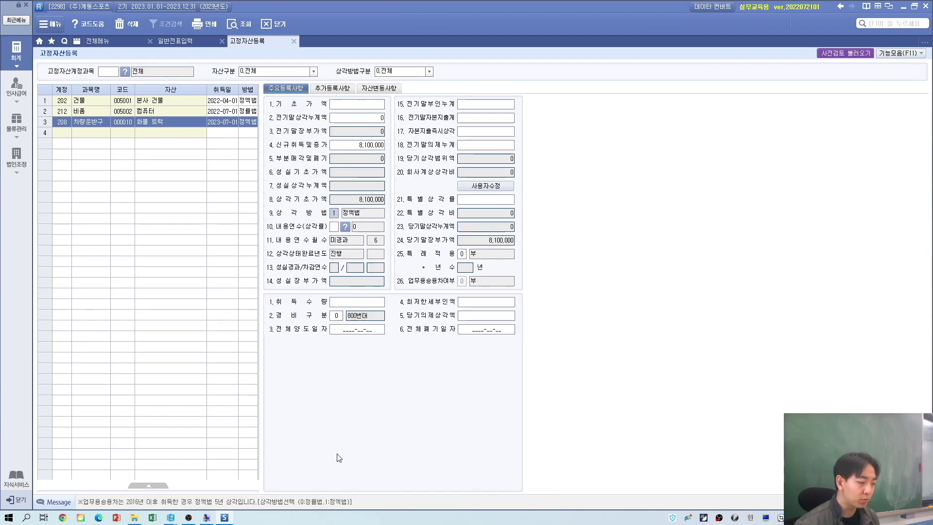
{"action": "left_click", "coordinate": [336, 229]}
Step: Set the truck's useful life to 5 years and acquisition quantity to 1
{"action": "key", "text": "alt+Tab"}
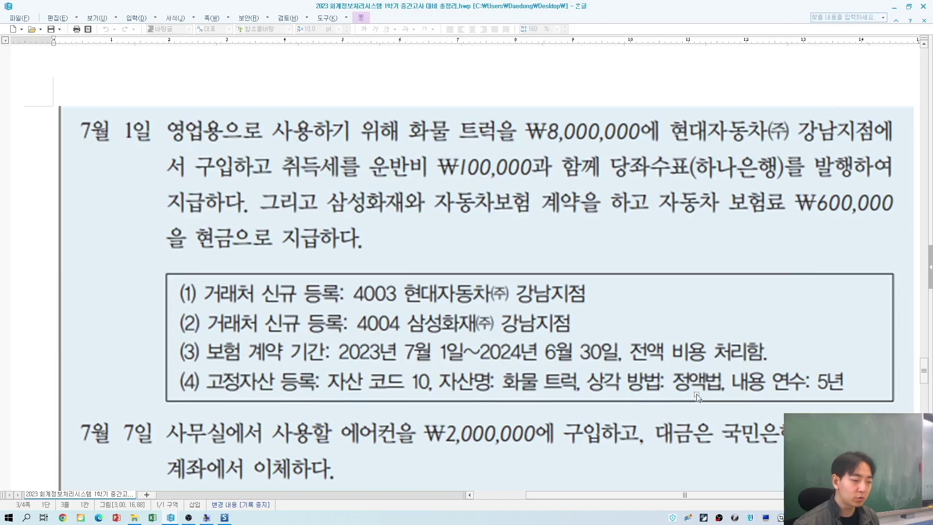
{"action": "key", "text": "alt+Tab"}
{"action": "type", "text": "5"}
{"action": "key", "text": "Return"}
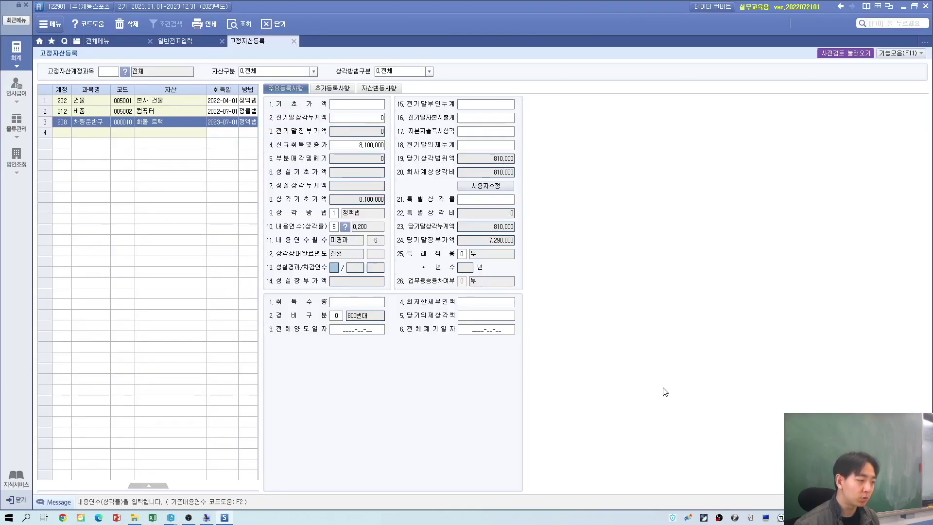
{"action": "left_click", "coordinate": [355, 304]}
{"action": "type", "text": "1"}
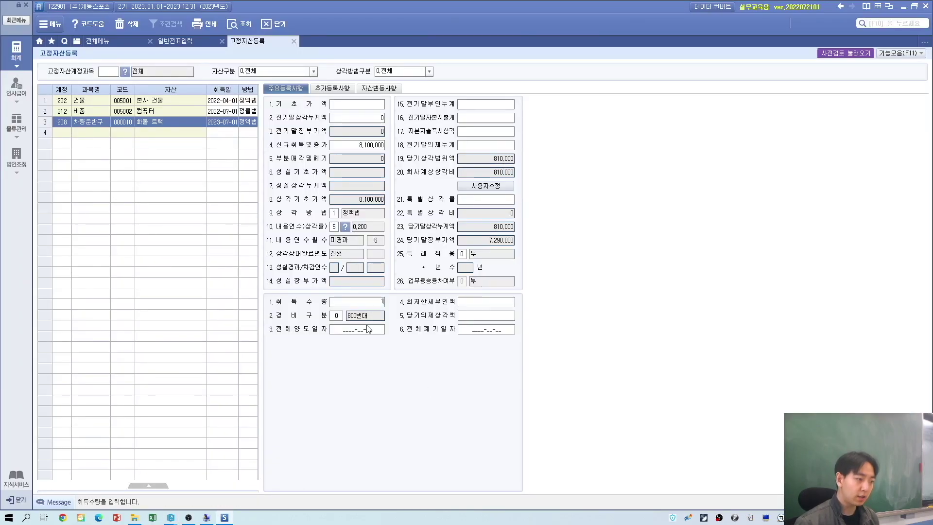
{"action": "key", "text": "Return"}
{"action": "left_click", "coordinate": [368, 329]}
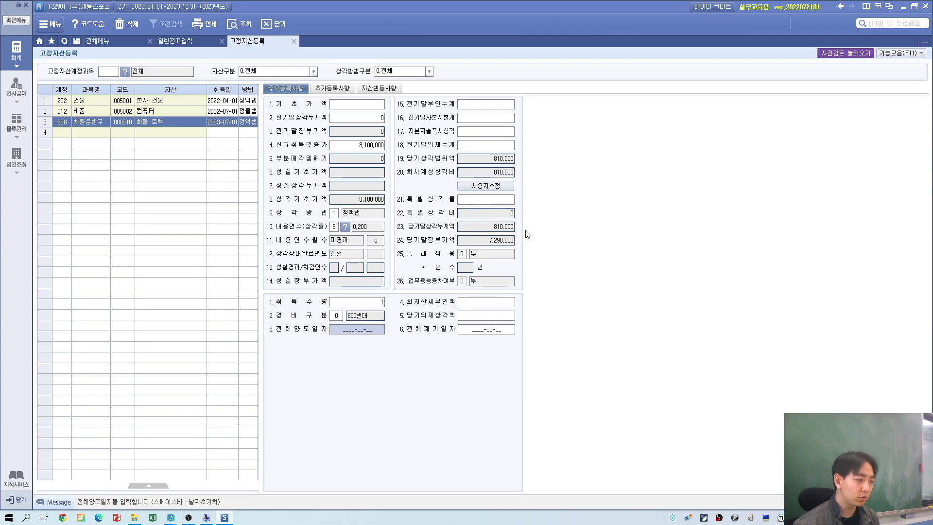
{"action": "key", "text": "alt+Tab"}
{"action": "scroll", "coordinate": [204, 159], "scroll_direction": "down", "scroll_amount": 5}
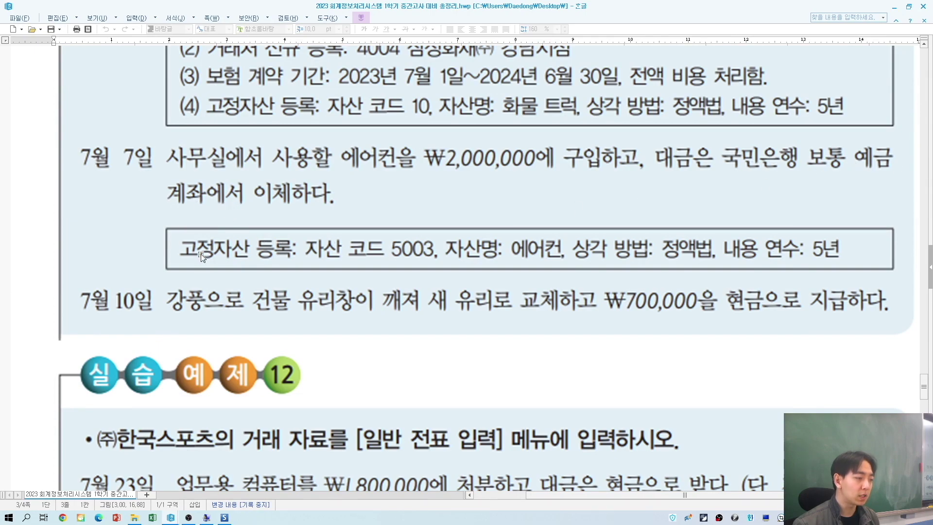
{"action": "key", "text": "alt+Tab"}
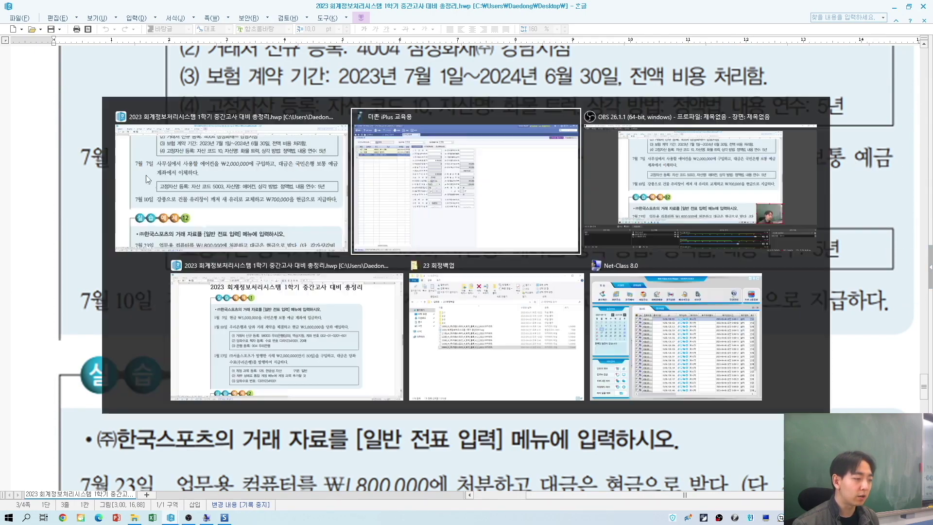
Step: Add asset 005003 에어컨 under 212 비품, acquired 2023-07-07, in row 4
{"action": "left_click", "coordinate": [69, 134]}
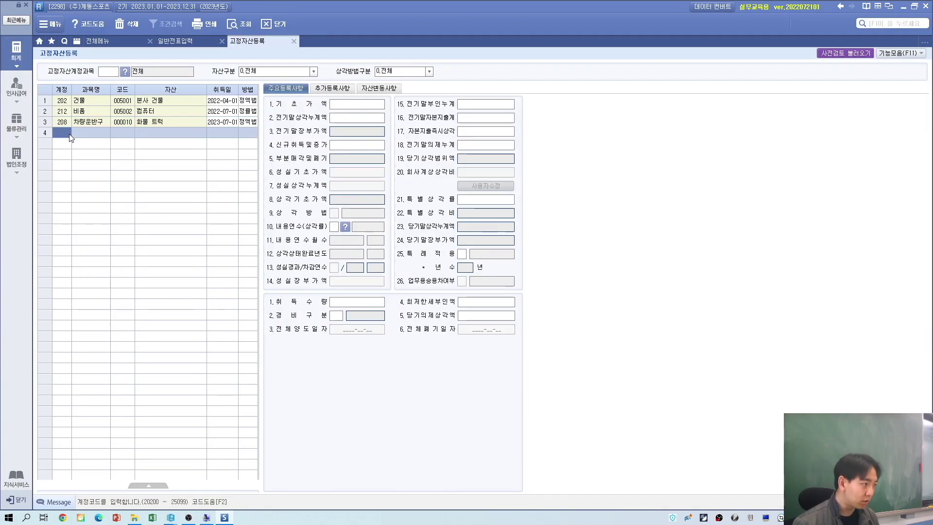
{"action": "key", "text": "F2"}
{"action": "key", "text": "Down"}
{"action": "key", "text": "Down"}
{"action": "key", "text": "Down"}
{"action": "key", "text": "Down"}
{"action": "key", "text": "Down"}
{"action": "key", "text": "Return"}
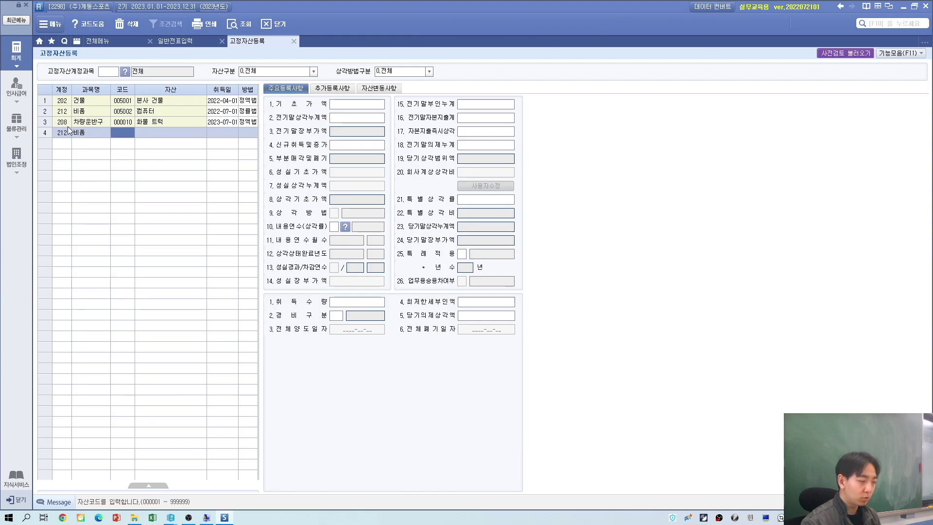
{"action": "key", "text": "alt+Tab"}
{"action": "key", "text": "alt+Tab"}
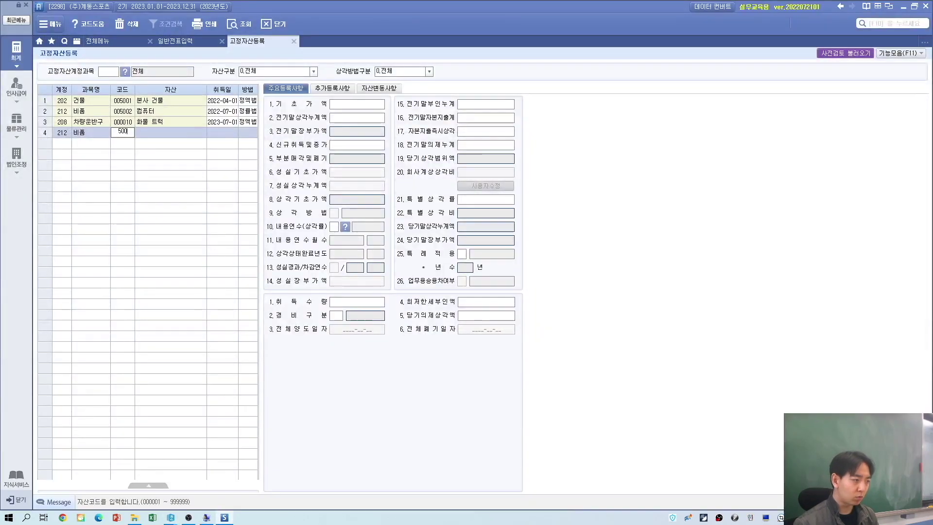
{"action": "type", "text": "5003"}
{"action": "key", "text": "Return"}
{"action": "type", "text": "에어컨"}
{"action": "key", "text": "Return"}
{"action": "key", "text": "alt+Tab"}
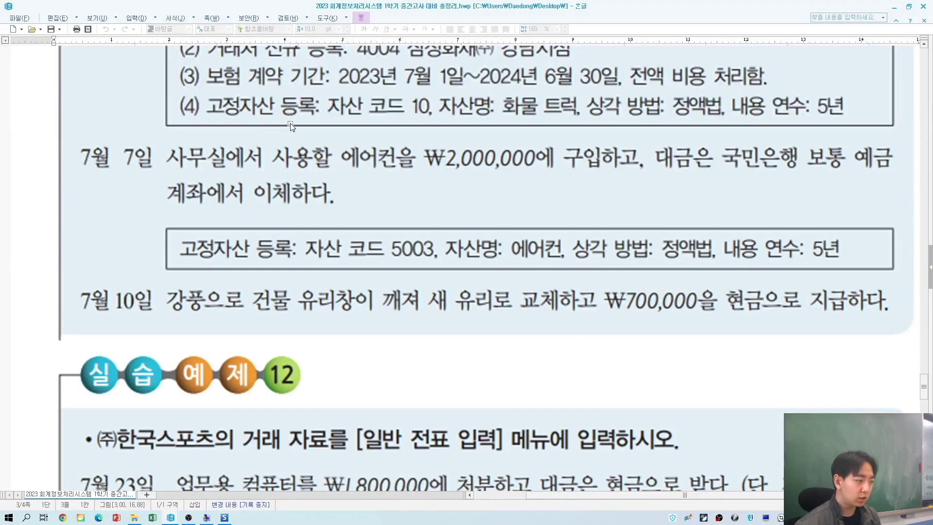
{"action": "key", "text": "alt+Tab"}
{"action": "type", "text": "2023-07-0"}
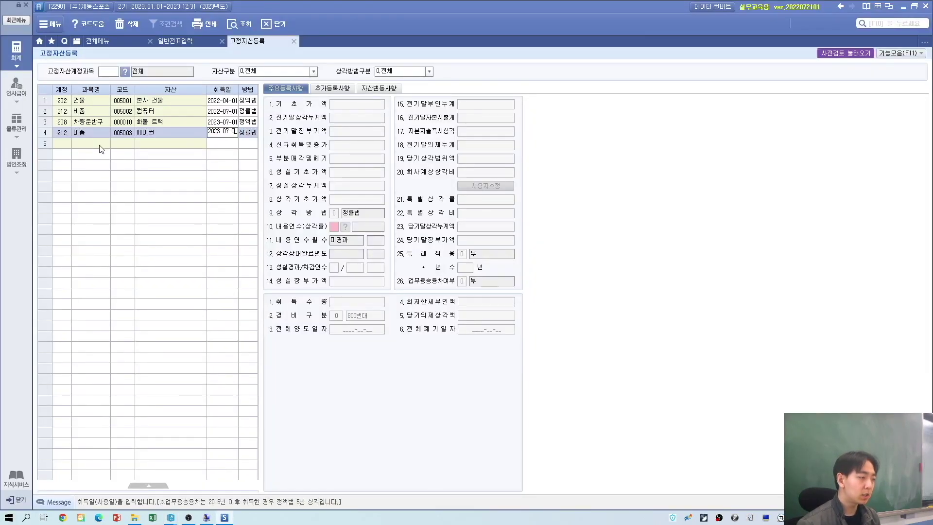
{"action": "type", "text": "7"}
{"action": "key", "text": "Return"}
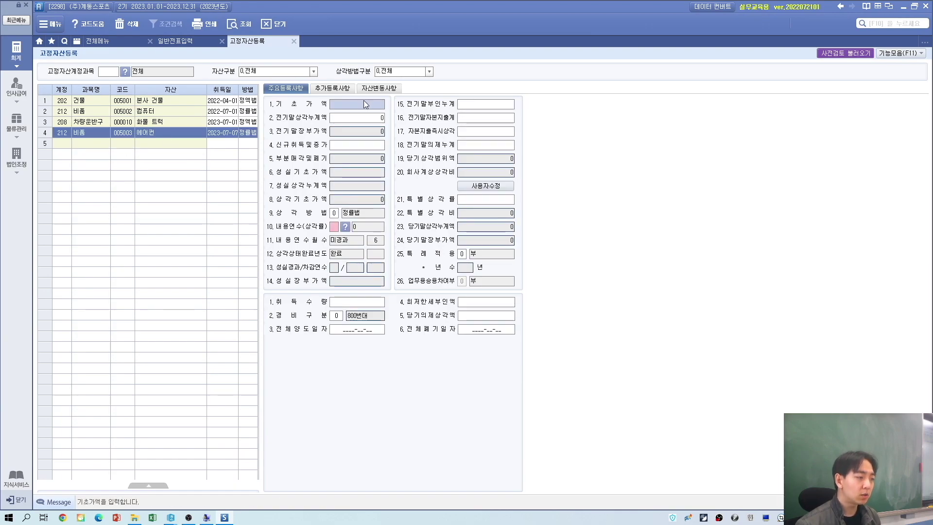
Step: Give the 에어컨 a 2,000,000 acquisition amount and quantity 1, with 정액법 over 5 years
{"action": "left_click", "coordinate": [355, 150]}
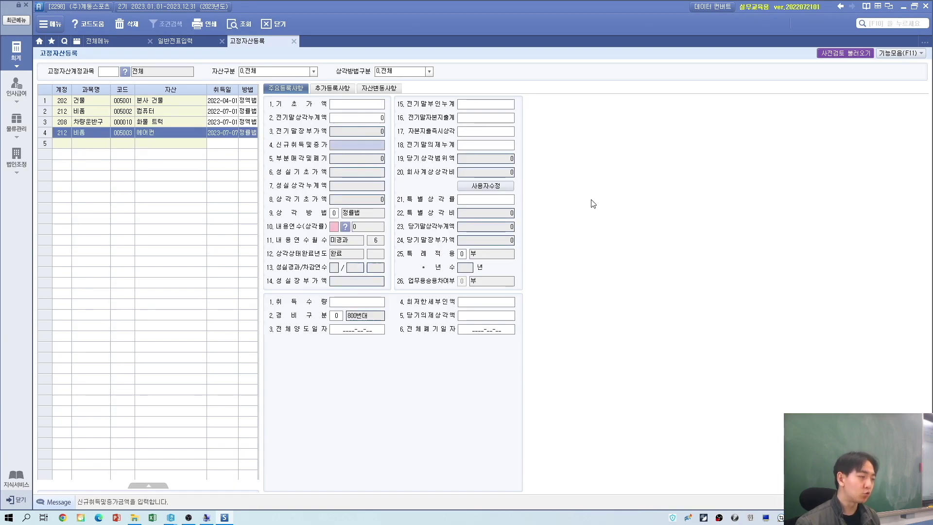
{"action": "key", "text": "alt+Tab"}
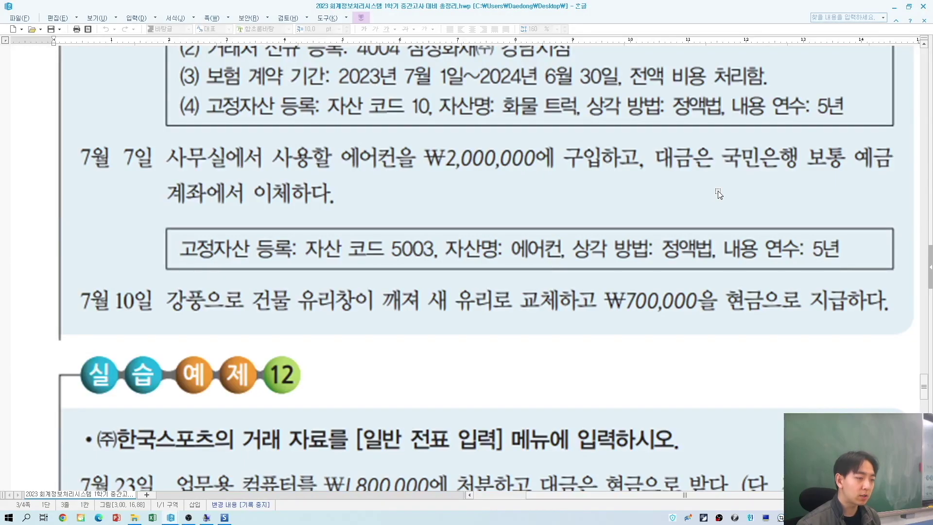
{"action": "key", "text": "alt+Tab"}
{"action": "type", "text": "2000000"}
{"action": "key", "text": "Return"}
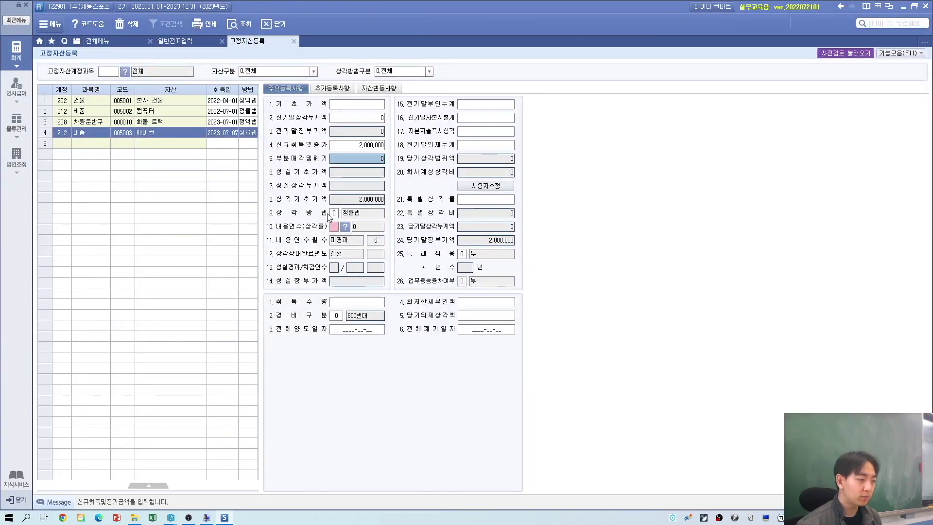
{"action": "key", "text": "alt+Tab"}
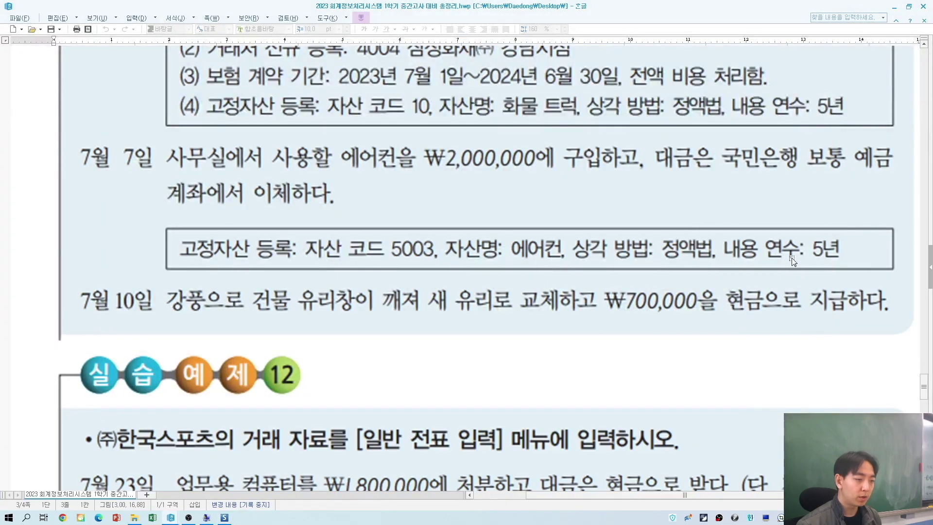
{"action": "key", "text": "alt+Tab"}
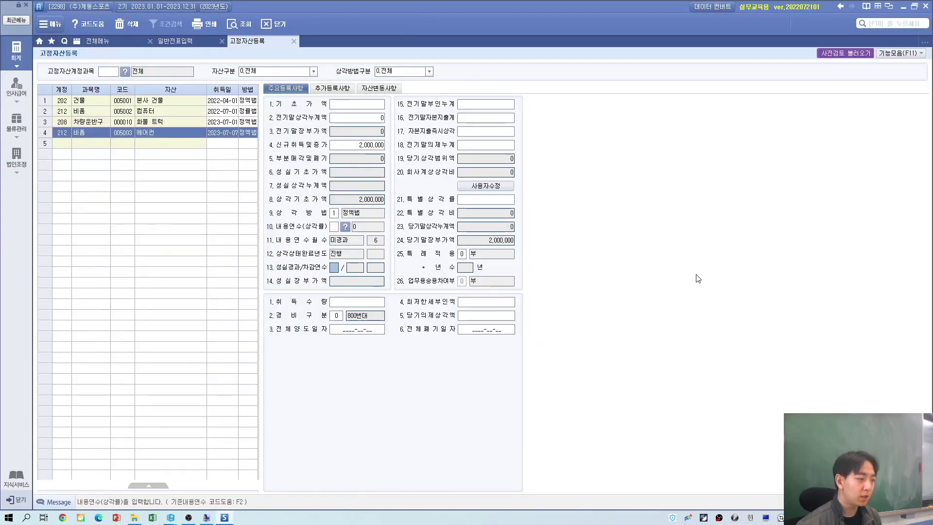
{"action": "key", "text": "alt+Tab"}
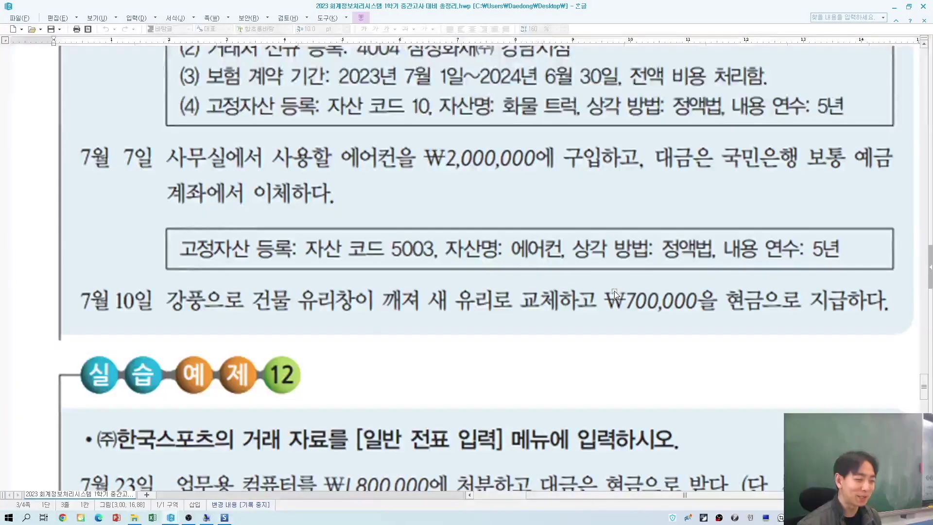
{"action": "key", "text": "alt+Tab"}
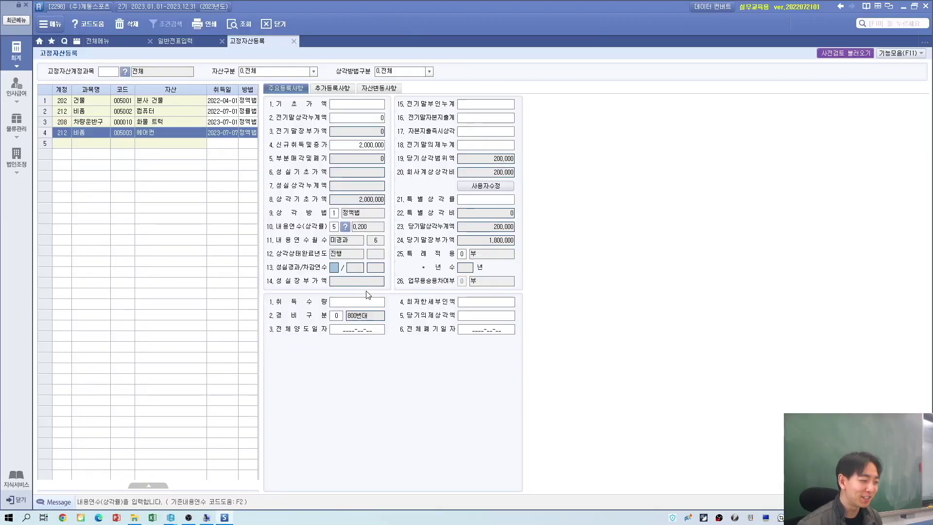
{"action": "left_click", "coordinate": [366, 305]}
{"action": "type", "text": "1"}
{"action": "key", "text": "Return"}
{"action": "key", "text": "Return"}
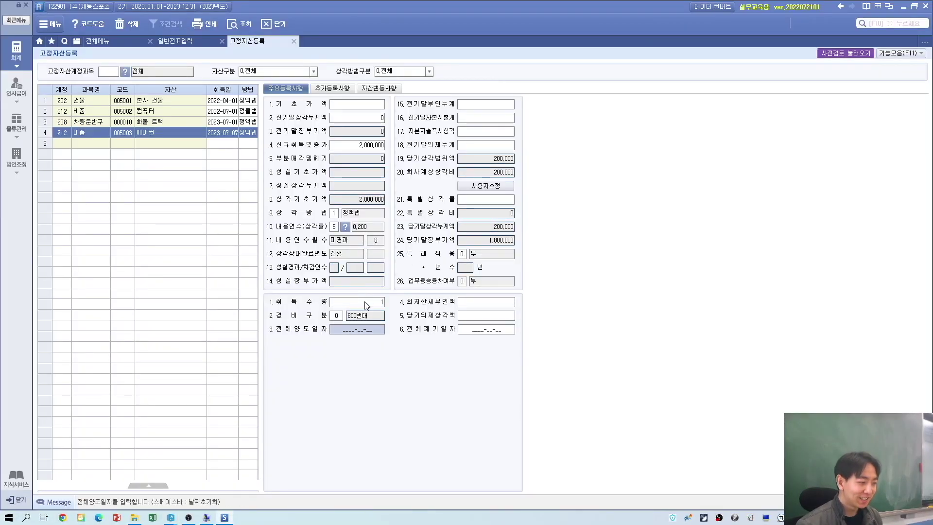
{"action": "left_click", "coordinate": [349, 145]}
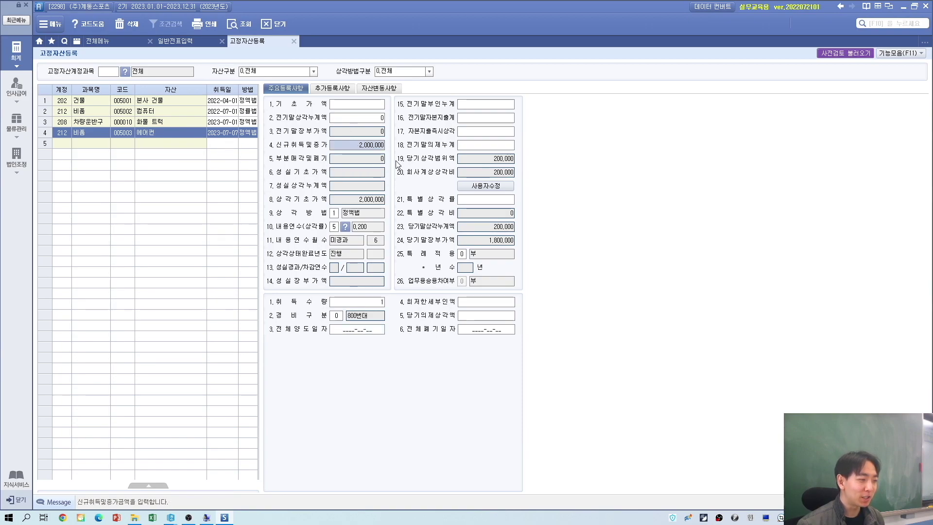
{"action": "key", "text": "alt+Tab"}
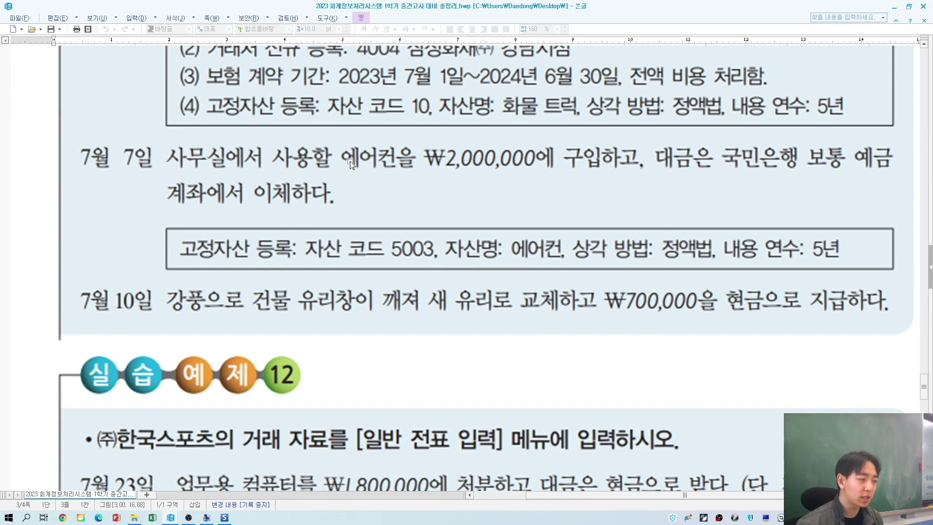
{"action": "key", "text": "alt+Tab"}
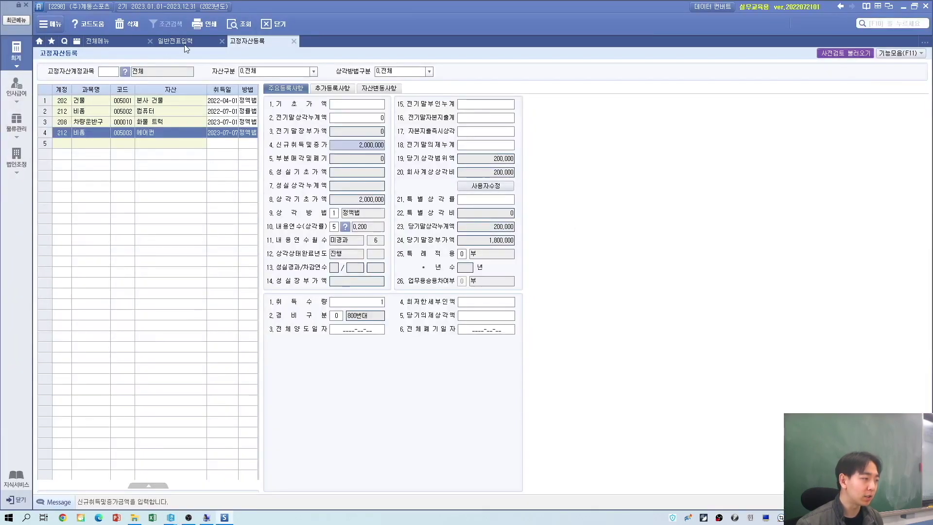
{"action": "left_click", "coordinate": [180, 42]}
Step: Start a July 7 voucher with 구분 3 and 212 비품 as the debit account
{"action": "key", "text": "alt+Tab"}
{"action": "key", "text": "alt+Tab"}
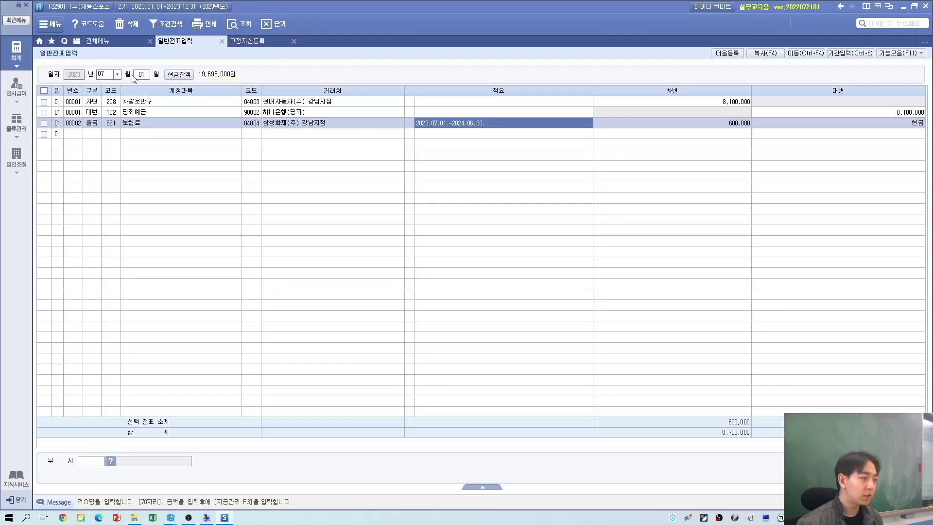
{"action": "left_click", "coordinate": [140, 74]}
{"action": "type", "text": "7"}
{"action": "key", "text": "Return"}
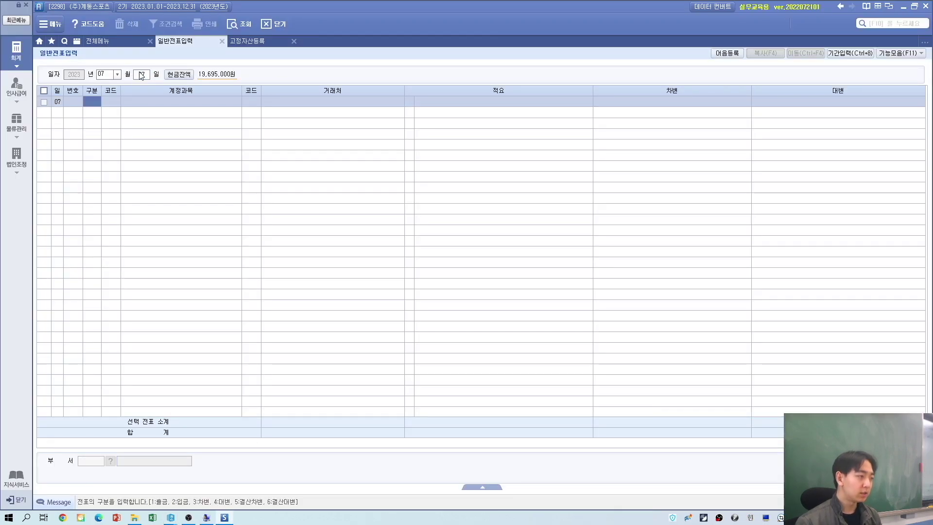
{"action": "type", "text": "3"}
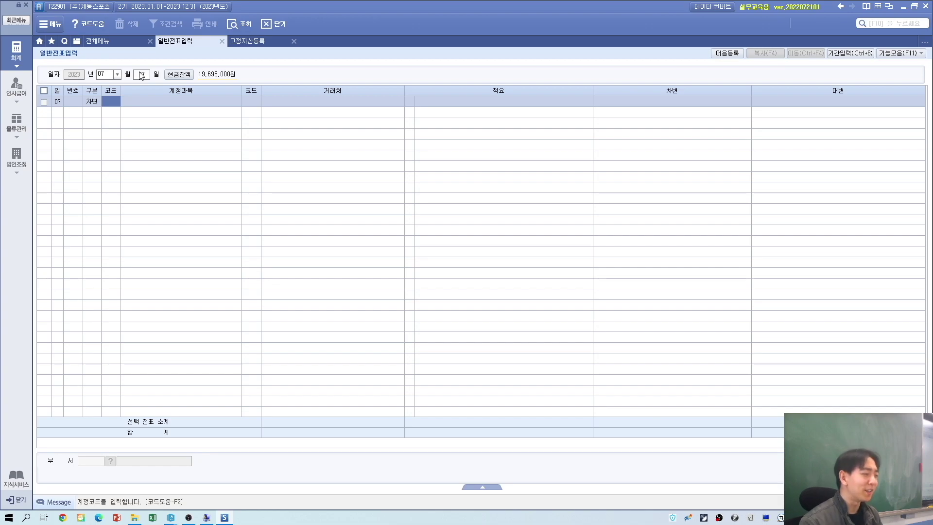
{"action": "key", "text": "alt+Tab"}
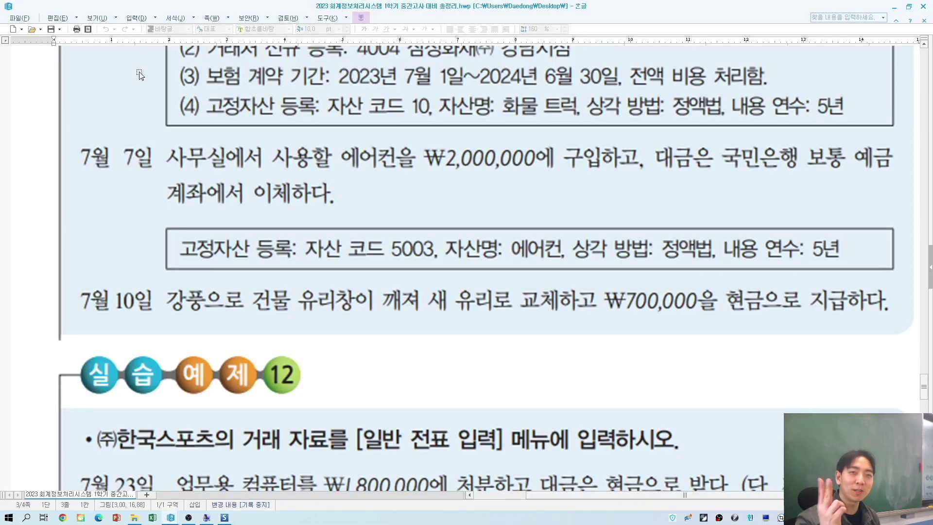
{"action": "key", "text": "alt+Tab"}
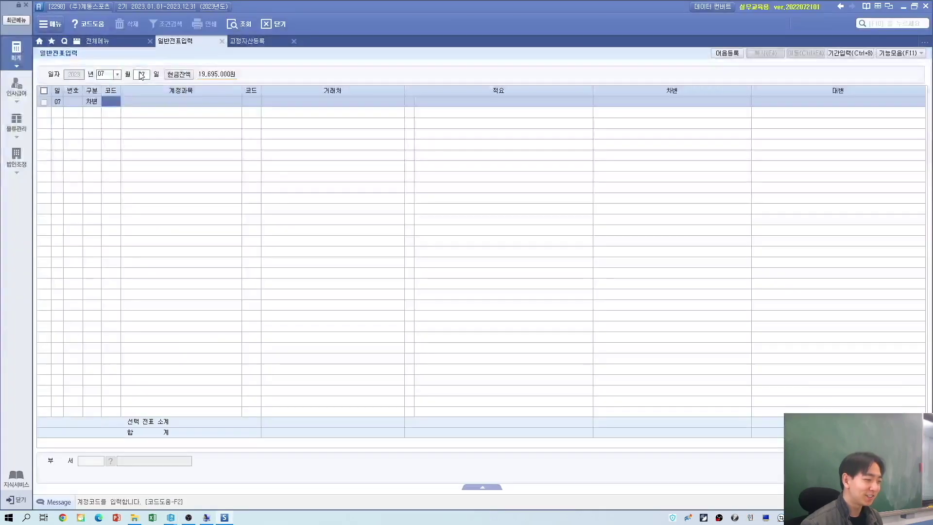
{"action": "key", "text": "alt+Tab"}
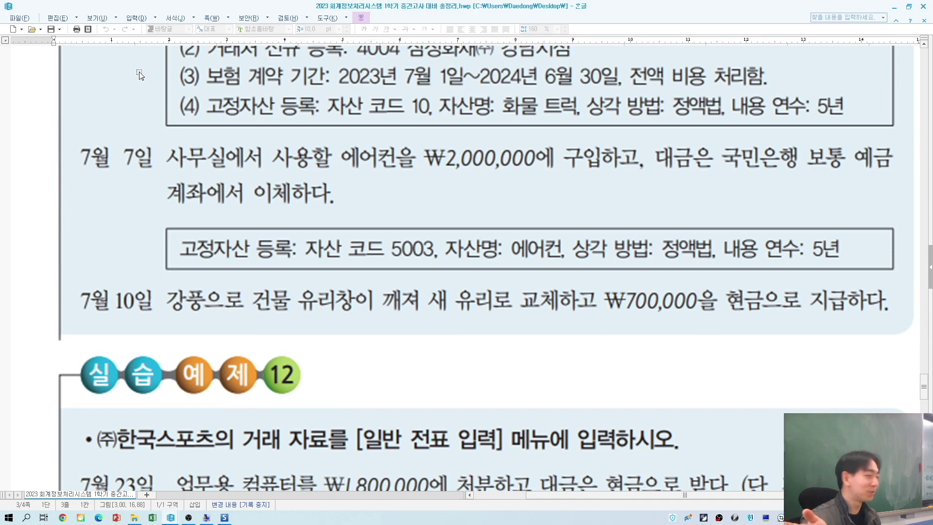
{"action": "key", "text": "alt+Tab"}
{"action": "key", "text": "alt+Tab"}
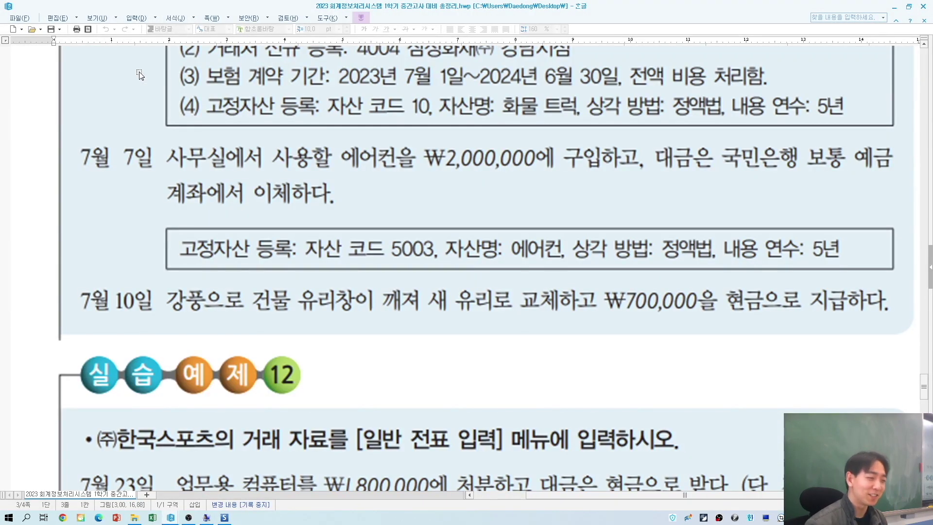
{"action": "key", "text": "alt+Tab"}
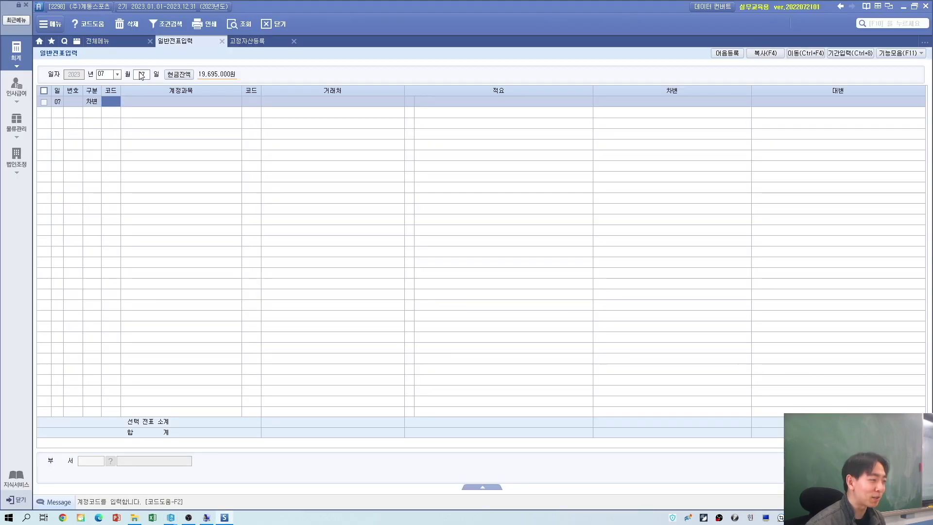
{"action": "key", "text": "alt+Tab"}
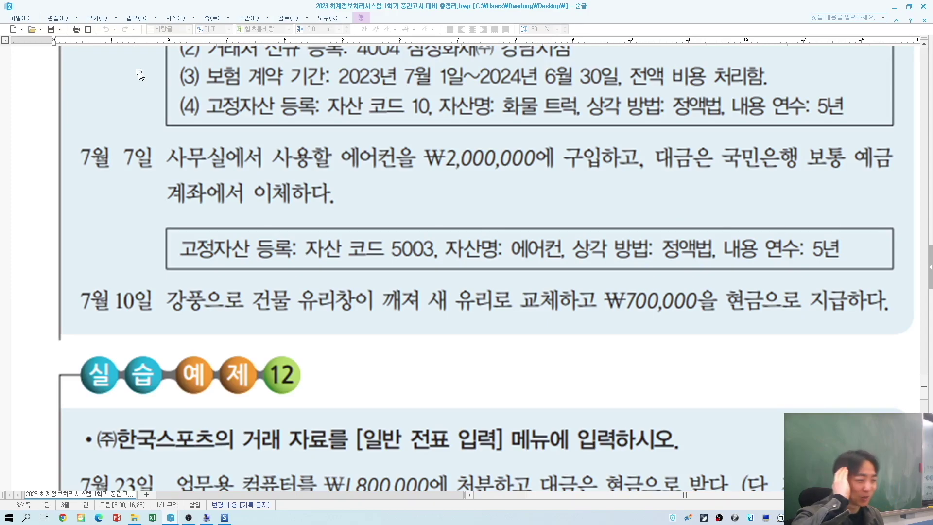
{"action": "key", "text": "alt+Tab"}
{"action": "type", "text": "212"}
{"action": "key", "text": "Return"}
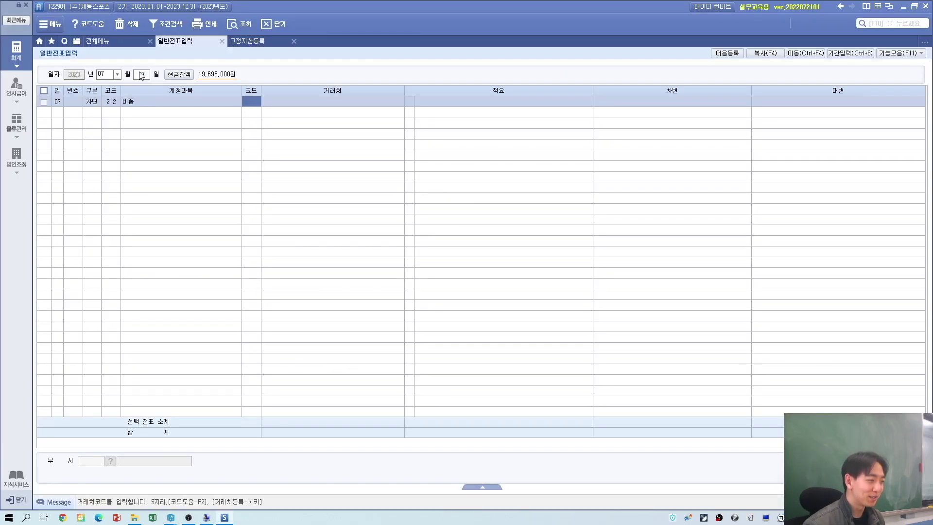
Step: Enter 2,000,000 as the 비품 debit amount
{"action": "key", "text": "alt+Tab"}
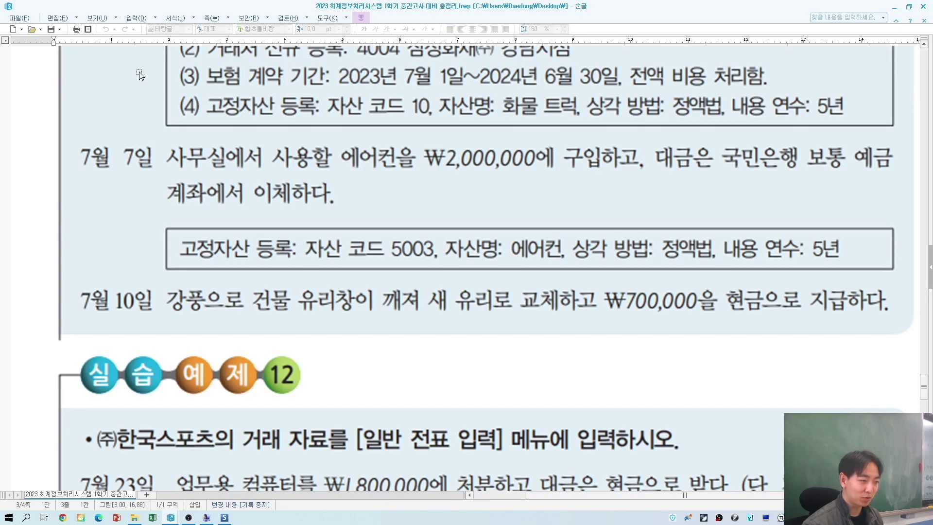
{"action": "key", "text": "alt+Tab"}
{"action": "key", "text": "Return"}
{"action": "key", "text": "Return"}
{"action": "type", "text": "20"}
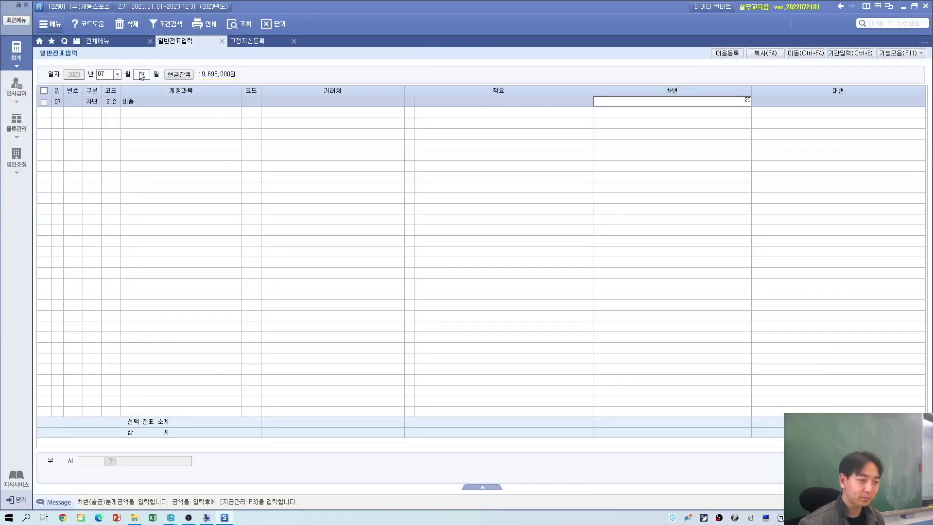
{"action": "key", "text": "Return"}
{"action": "type", "text": "4"}
{"action": "key", "text": "Return"}
Step: Credit 103 보통예금 with partner 98001 국민은행(보통) for 2,000,000
{"action": "key", "text": "alt+Tab"}
{"action": "key", "text": "alt+Tab"}
{"action": "type", "text": "보통"}
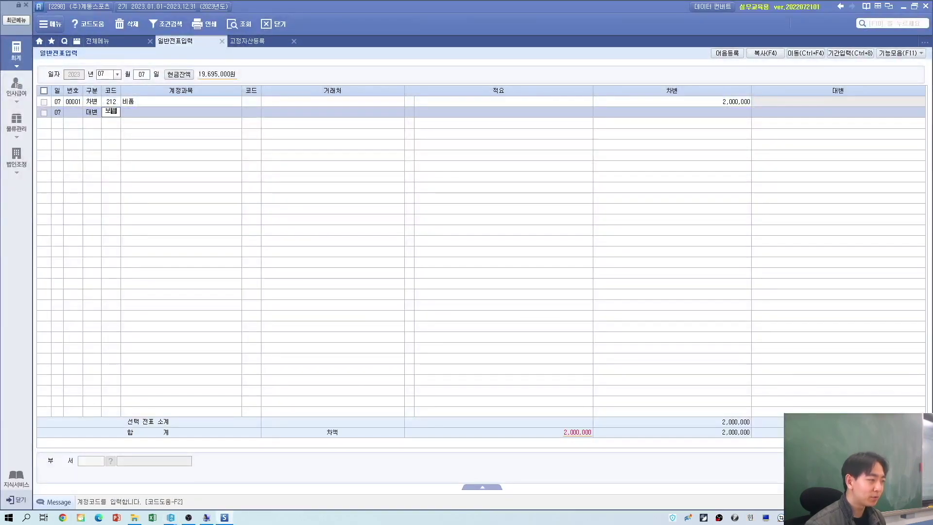
{"action": "key", "text": "Return"}
{"action": "key", "text": "Return"}
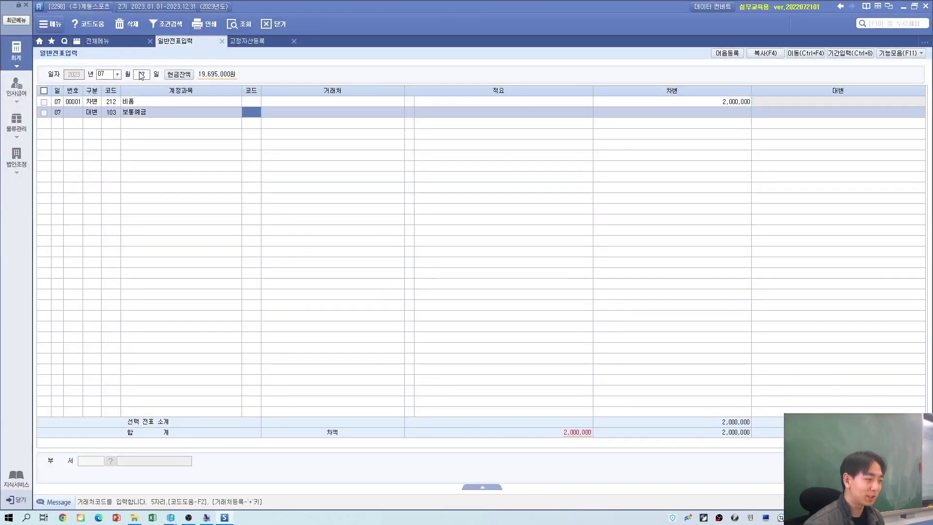
{"action": "type", "text": "98001"}
{"action": "key", "text": "Return"}
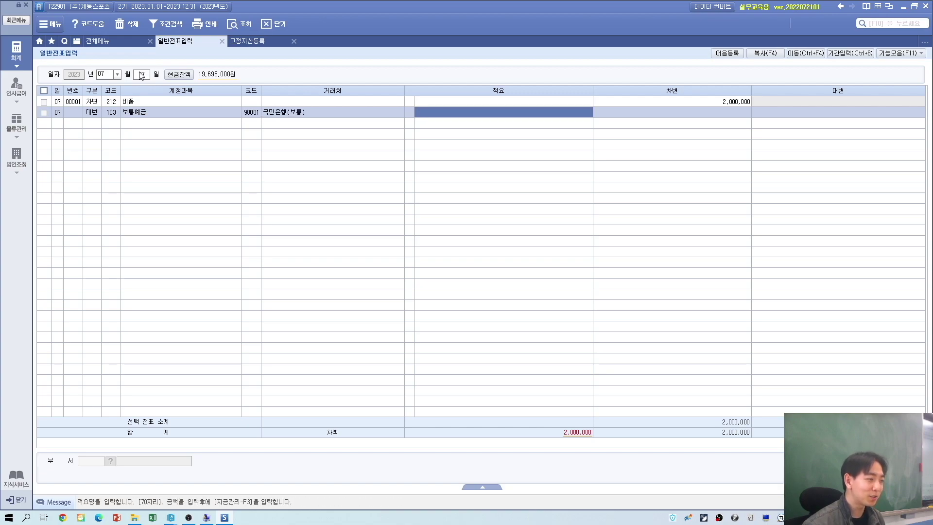
{"action": "key", "text": "Return"}
{"action": "type", "text": "2000000"}
{"action": "key", "text": "Return"}
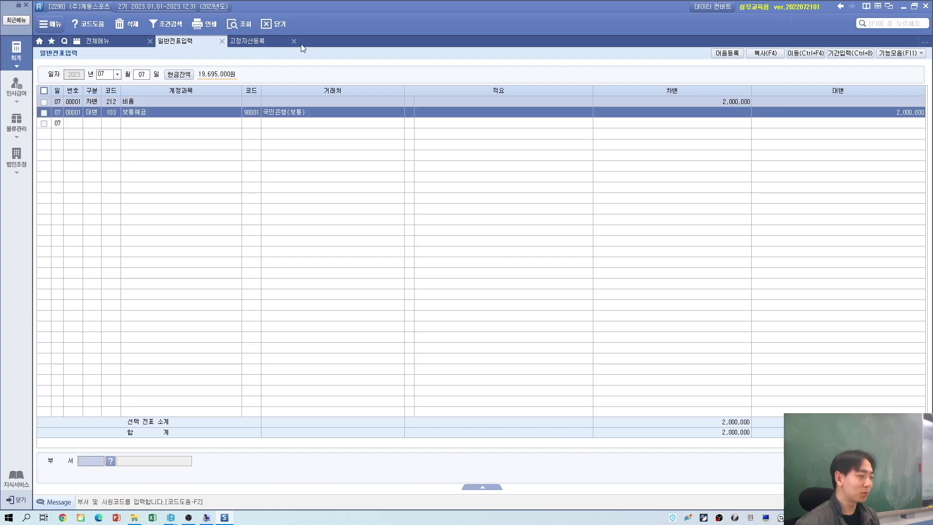
{"action": "left_click", "coordinate": [115, 111]}
{"action": "key", "text": "alt+Tab"}
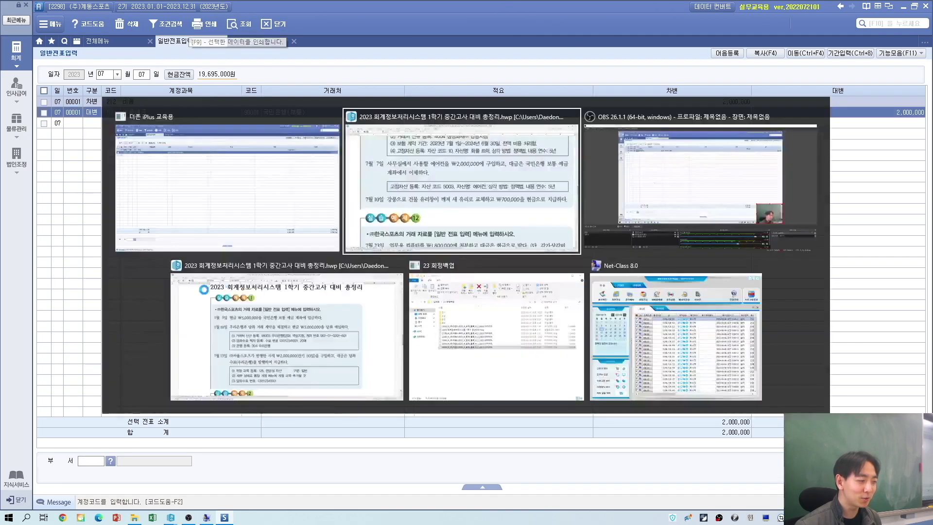
{"action": "scroll", "coordinate": [165, 299], "scroll_direction": "down", "scroll_amount": 2}
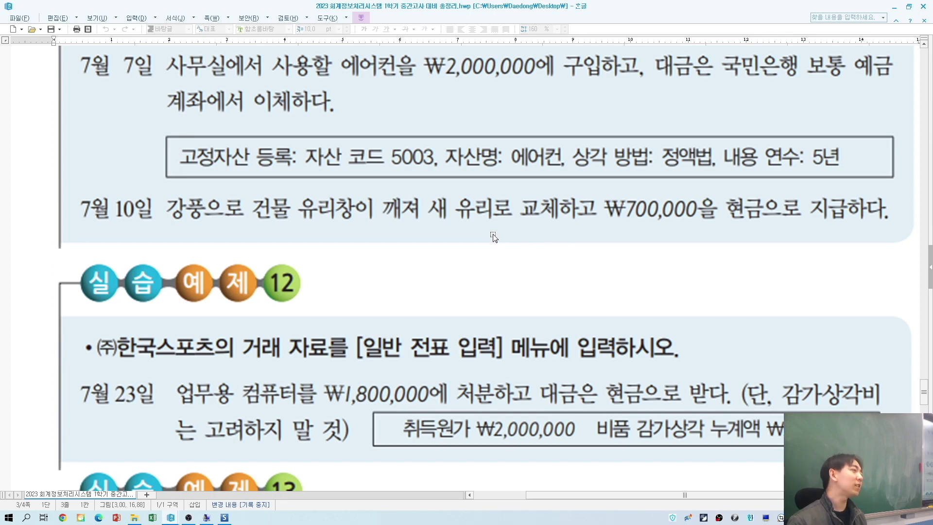
{"action": "key", "text": "alt+Tab"}
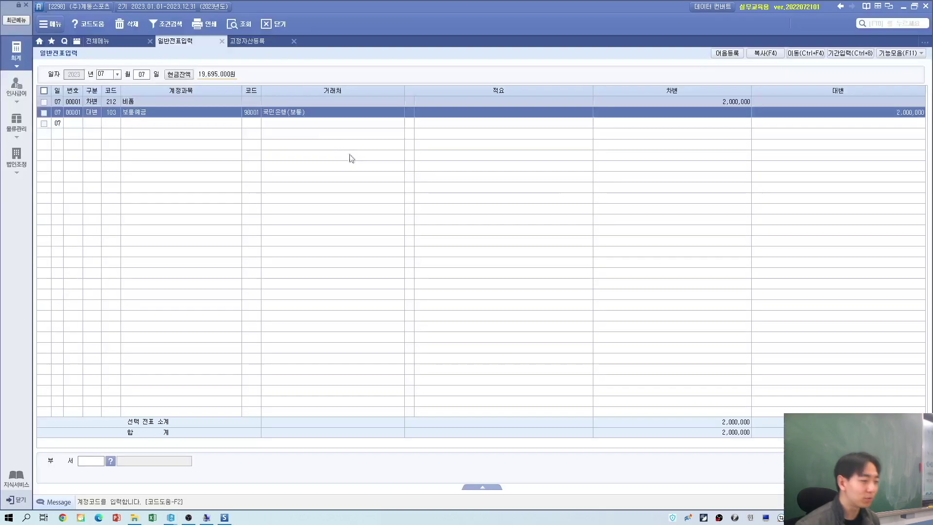
Step: Start a July 10 voucher debiting account 820 수선비
{"action": "left_click", "coordinate": [138, 75]}
{"action": "key", "text": "alt+Tab"}
{"action": "key", "text": "alt+Tab"}
{"action": "type", "text": "10"}
{"action": "key", "text": "Return"}
{"action": "type", "text": "3수선"}
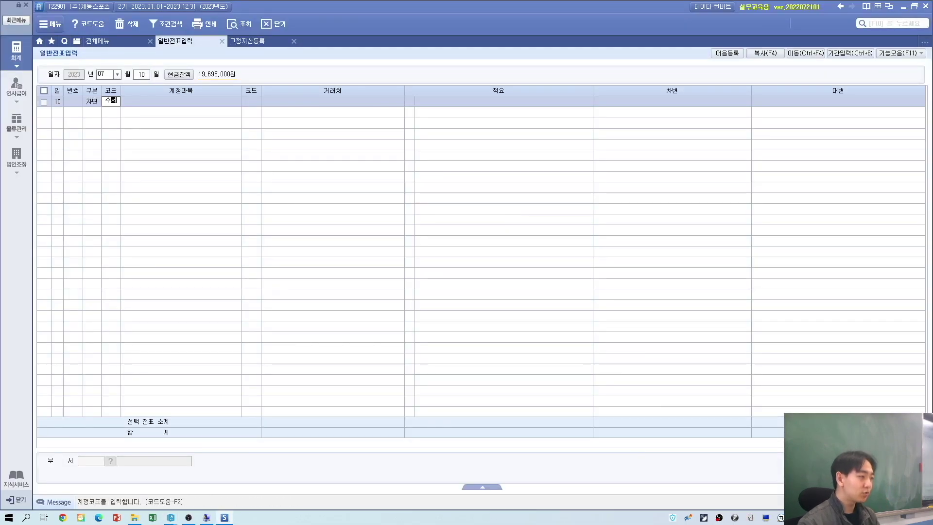
{"action": "key", "text": "Return"}
{"action": "key", "text": "Down"}
{"action": "key", "text": "Down"}
{"action": "key", "text": "Down"}
{"action": "key", "text": "Return"}
{"action": "key", "text": "Return"}
{"action": "key", "text": "Return"}
{"action": "key", "text": "Return"}
Step: Enter the 700,000 repair amount and mark the line as 1 출금 cash payment
{"action": "key", "text": "alt+Tab"}
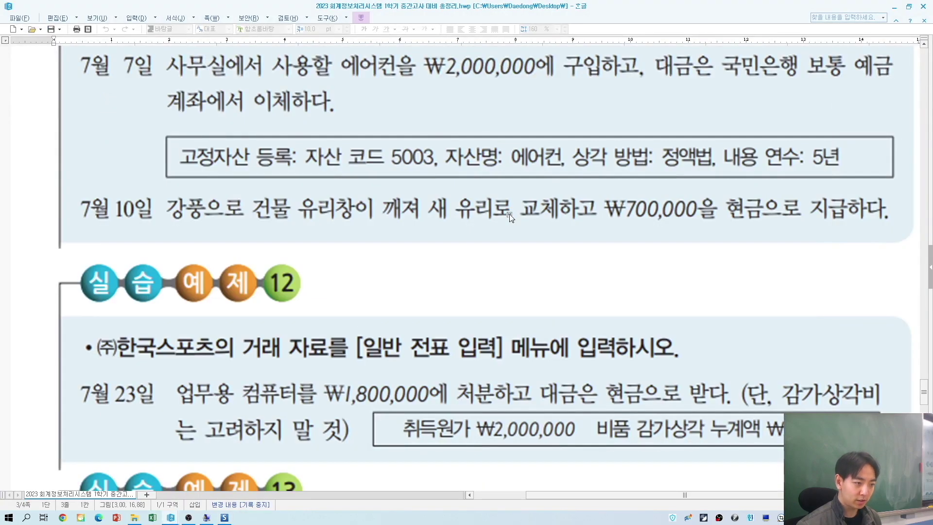
{"action": "key", "text": "alt+Tab"}
{"action": "key", "text": "Return"}
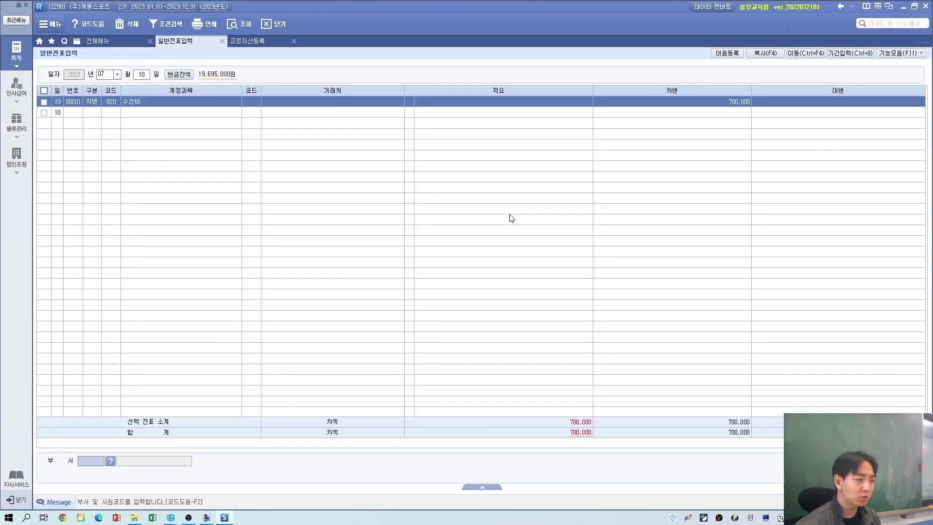
{"action": "left_click", "coordinate": [93, 102]}
{"action": "type", "text": "1"}
{"action": "key", "text": "Return"}
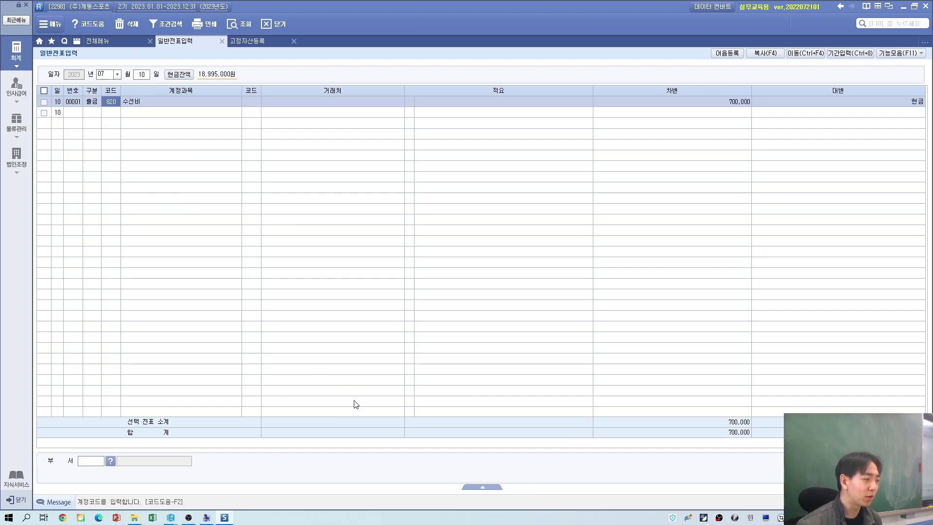
{"action": "key", "text": "alt+Tab"}
Step: Set the voucher date to July 23
{"action": "scroll", "coordinate": [490, 296], "scroll_direction": "down", "scroll_amount": 3}
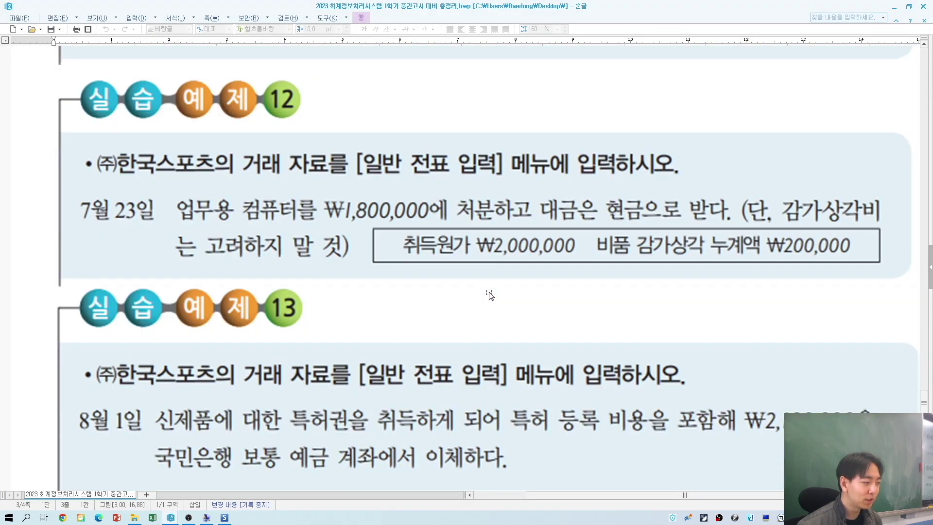
{"action": "scroll", "coordinate": [295, 272], "scroll_direction": "down", "scroll_amount": 3}
{"action": "scroll", "coordinate": [243, 286], "scroll_direction": "up", "scroll_amount": 3}
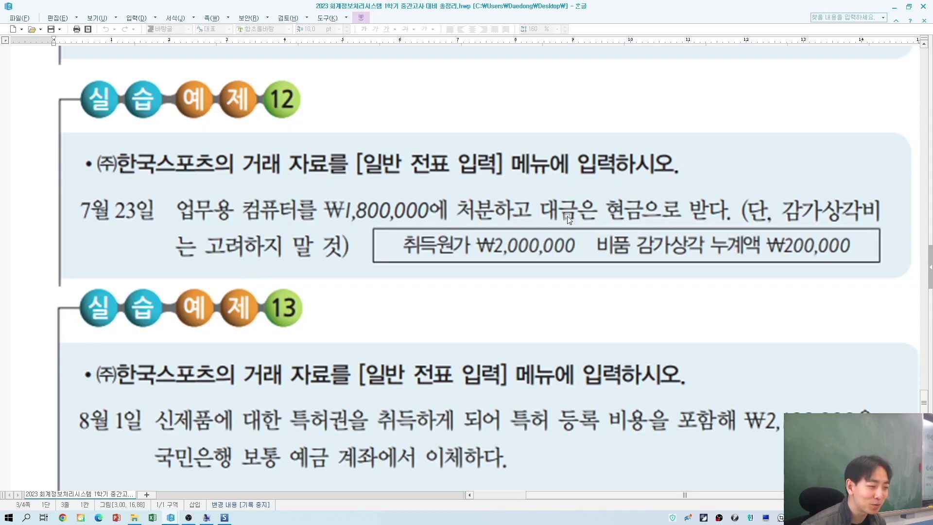
{"action": "left_click", "coordinate": [502, 256]}
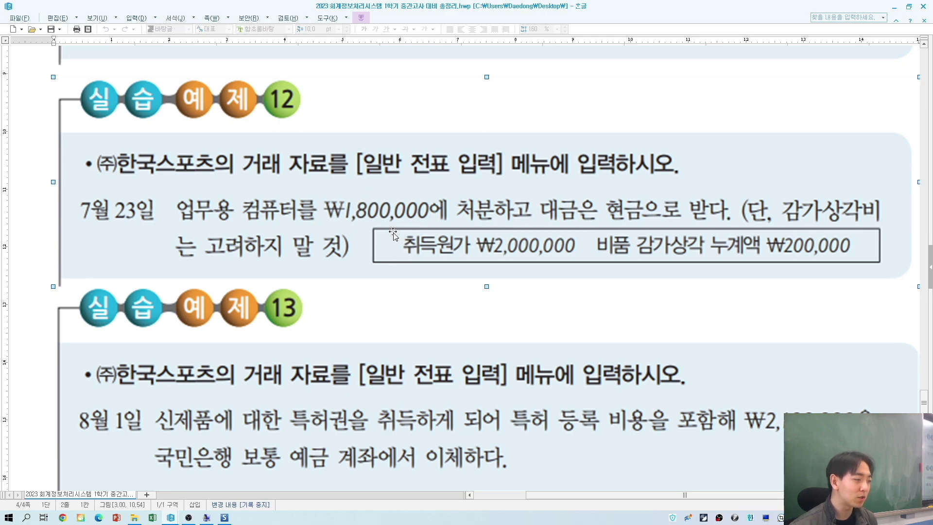
{"action": "key", "text": "alt+Tab"}
{"action": "left_click", "coordinate": [140, 77]}
{"action": "type", "text": "2"}
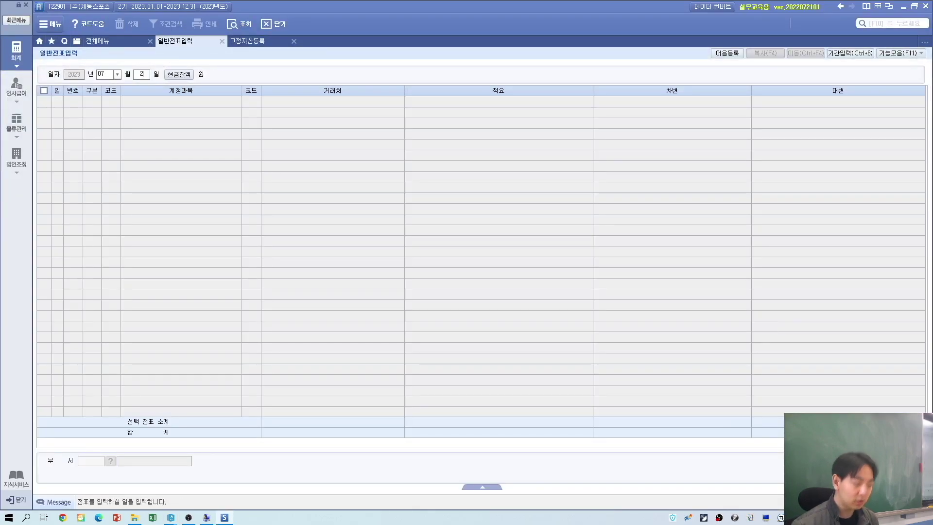
{"action": "type", "text": "3"}
{"action": "key", "text": "Return"}
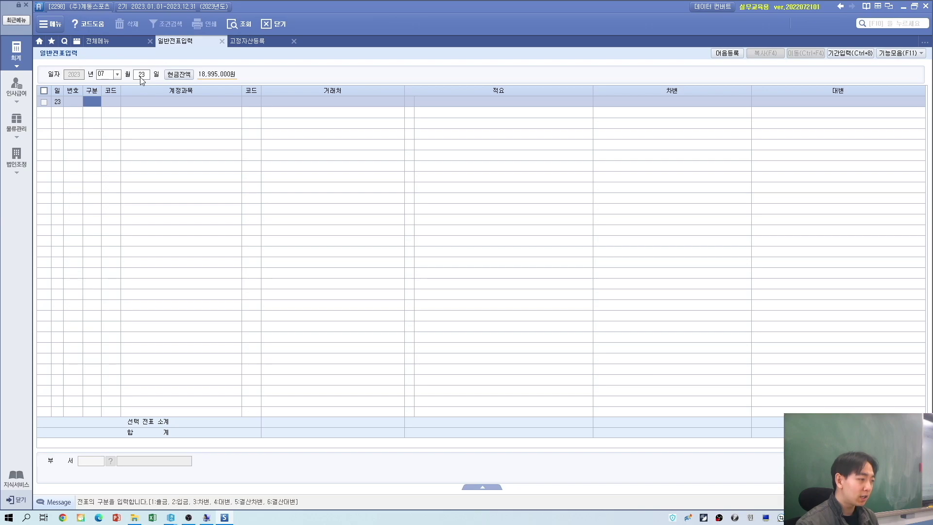
{"action": "key", "text": "alt+Tab"}
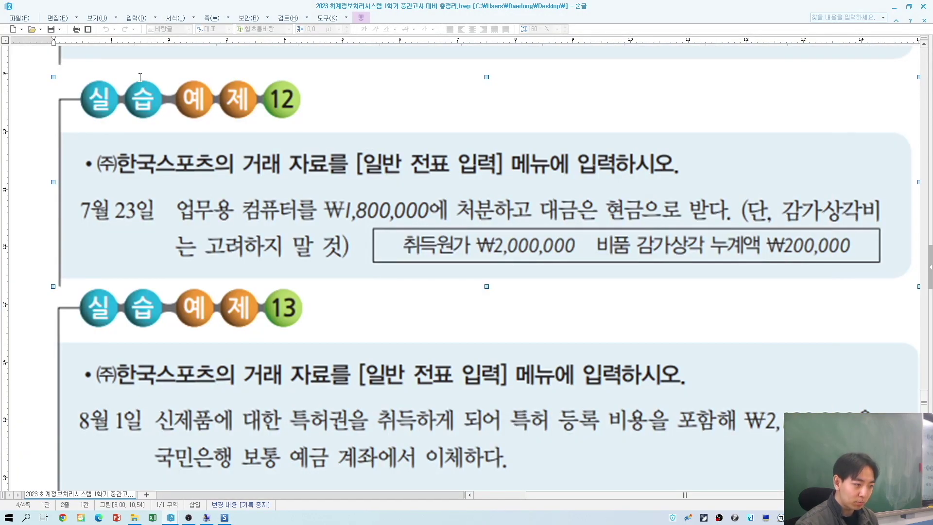
{"action": "key", "text": "alt+Tab"}
Step: Debit 101 현금 1,800,000 on the first voucher line
{"action": "type", "text": "3"}
{"action": "key", "text": "Return"}
{"action": "type", "text": "현금"}
{"action": "key", "text": "Return"}
{"action": "key", "text": "Return"}
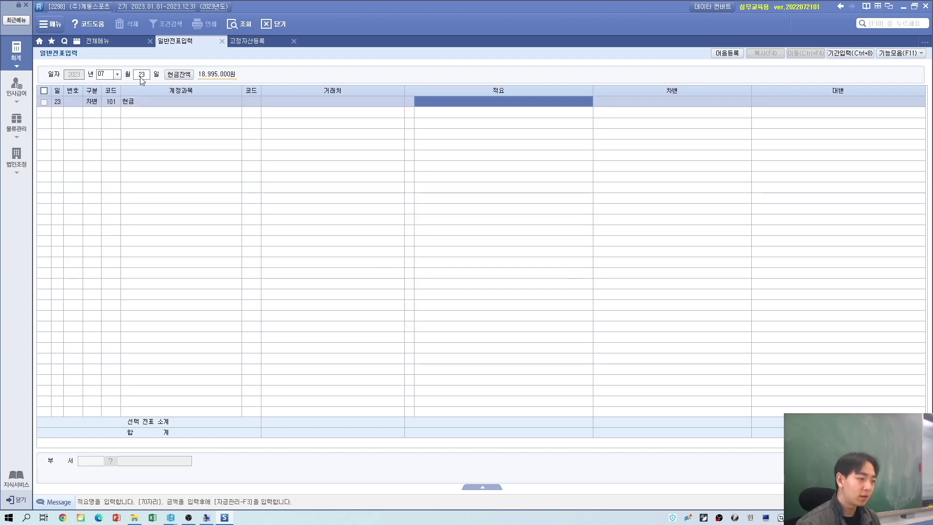
{"action": "key", "text": "Return"}
{"action": "type", "text": "1,8"}
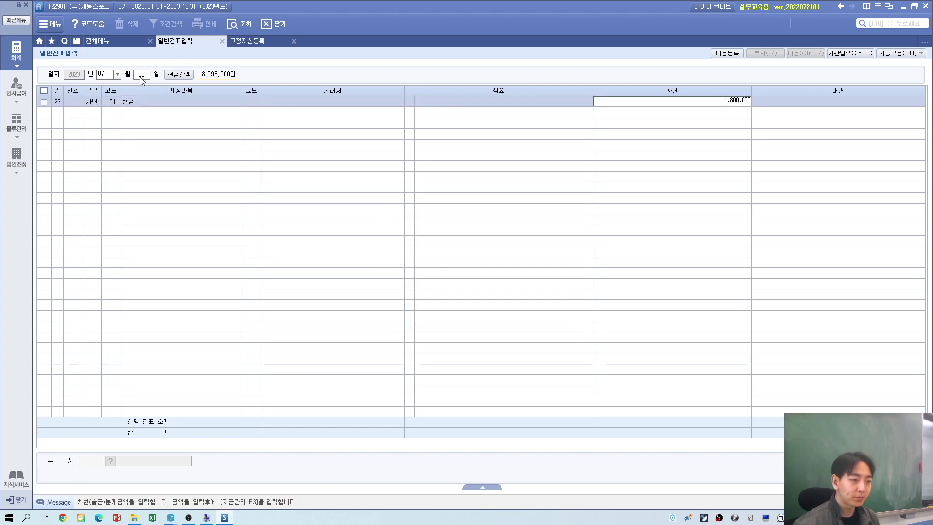
{"action": "type", "text": "00,000"}
{"action": "key", "text": "Return"}
Step: Credit 212 비품 2,000,000 on the second line
{"action": "type", "text": "4"}
{"action": "key", "text": "Return"}
{"action": "type", "text": "ㅂㅣ품"}
{"action": "key", "text": "Return"}
{"action": "key", "text": "Return"}
{"action": "key", "text": "Return"}
{"action": "key", "text": "Return"}
{"action": "type", "text": "2,0"}
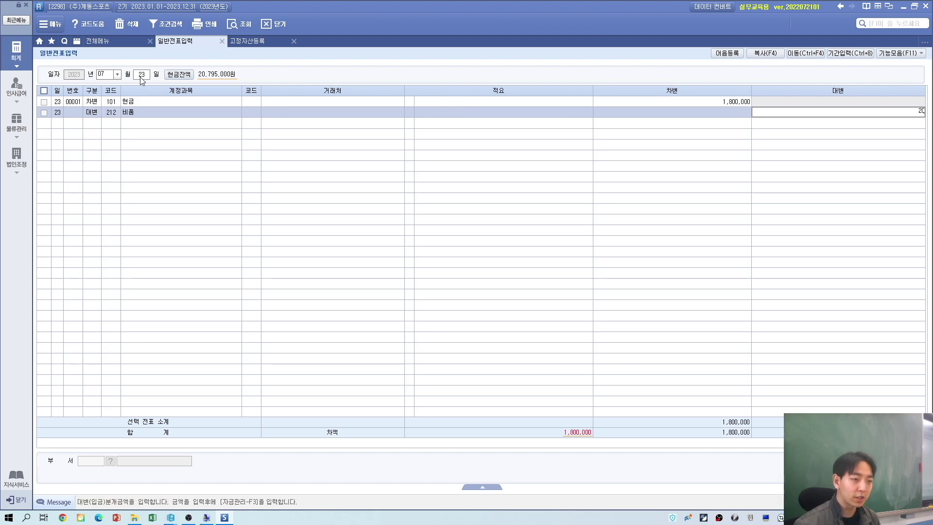
{"action": "type", "text": "00,000"}
{"action": "key", "text": "Return"}
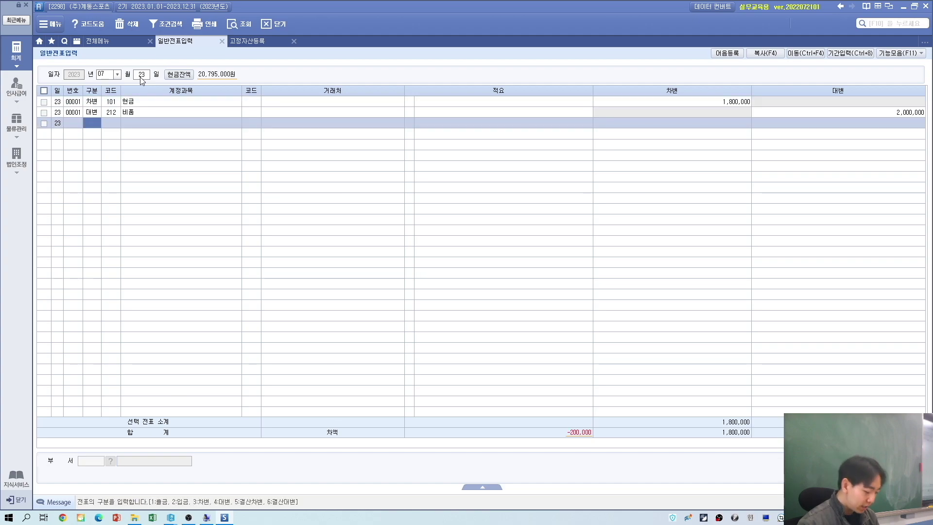
Step: Debit 213 감가상각누계액 200,000 on the third line, found via account lookup, balancing the voucher
{"action": "type", "text": "3"}
{"action": "key", "text": "Return"}
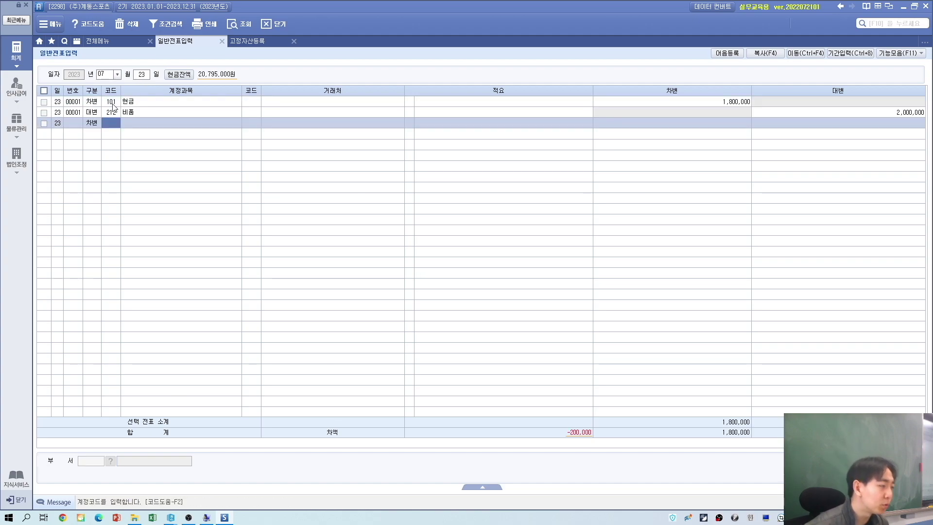
{"action": "left_click", "coordinate": [95, 112]}
{"action": "left_click", "coordinate": [108, 123]}
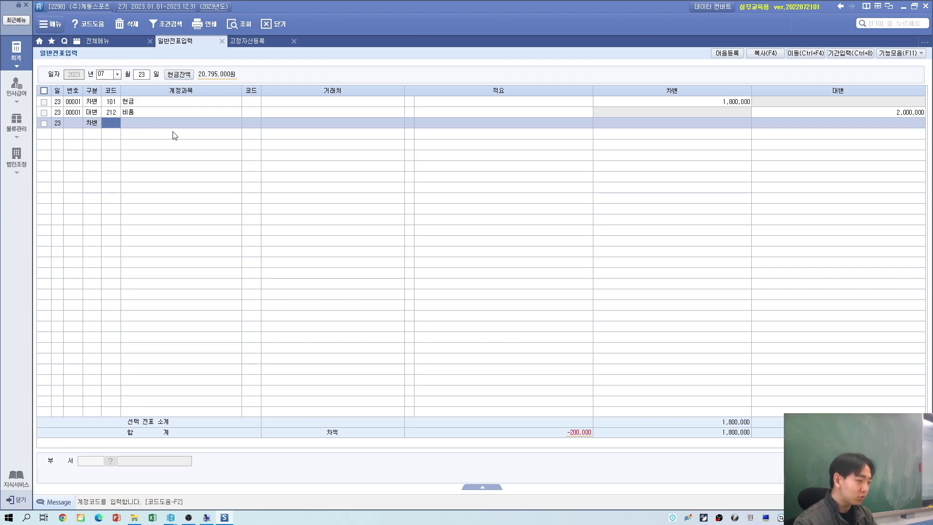
{"action": "type", "text": "기"}
{"action": "type", "text": "가"}
{"action": "key", "text": "Return"}
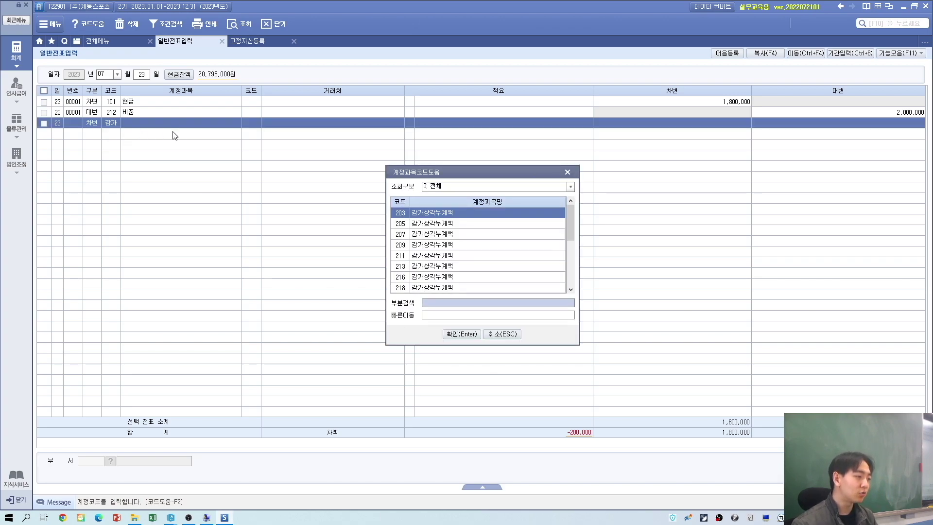
{"action": "left_click_drag", "start_coordinate": [429, 176], "coordinate": [131, 127]}
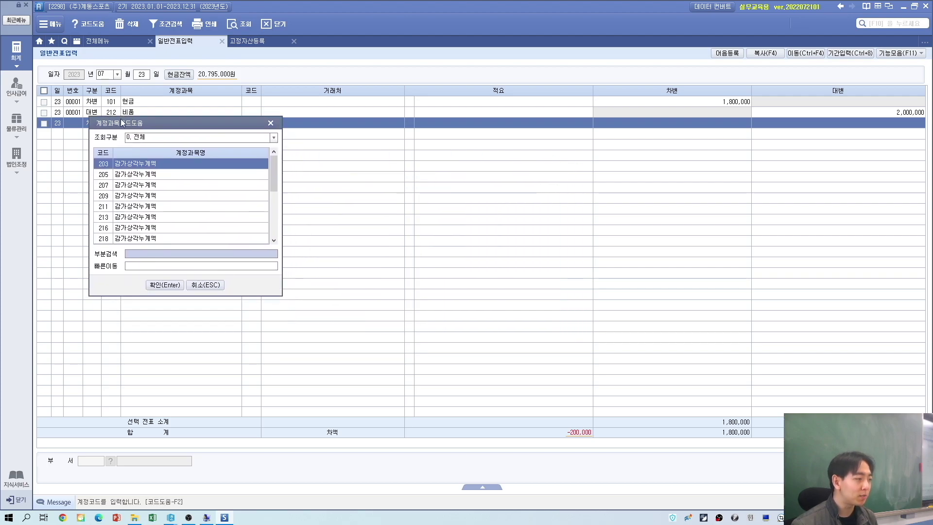
{"action": "left_click", "coordinate": [108, 217]}
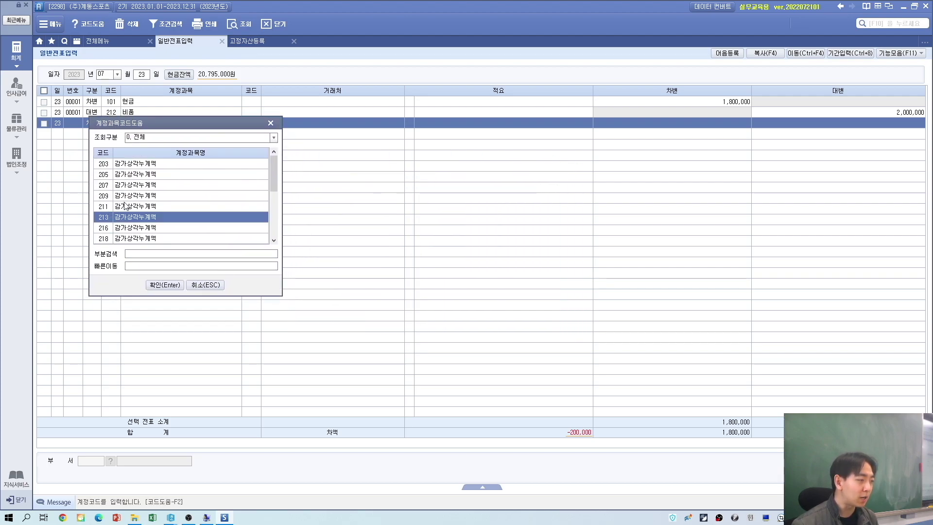
{"action": "left_click", "coordinate": [166, 285]}
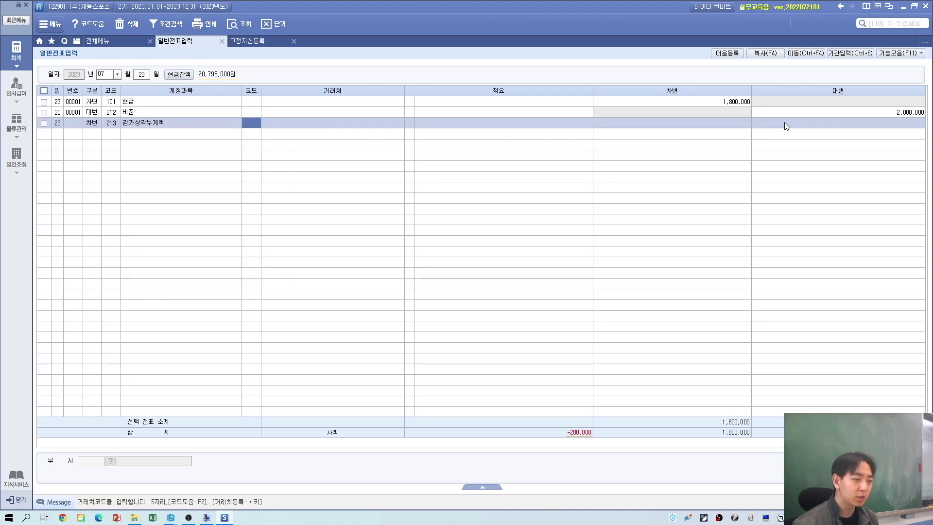
{"action": "left_click", "coordinate": [729, 125]}
{"action": "type", "text": "200"}
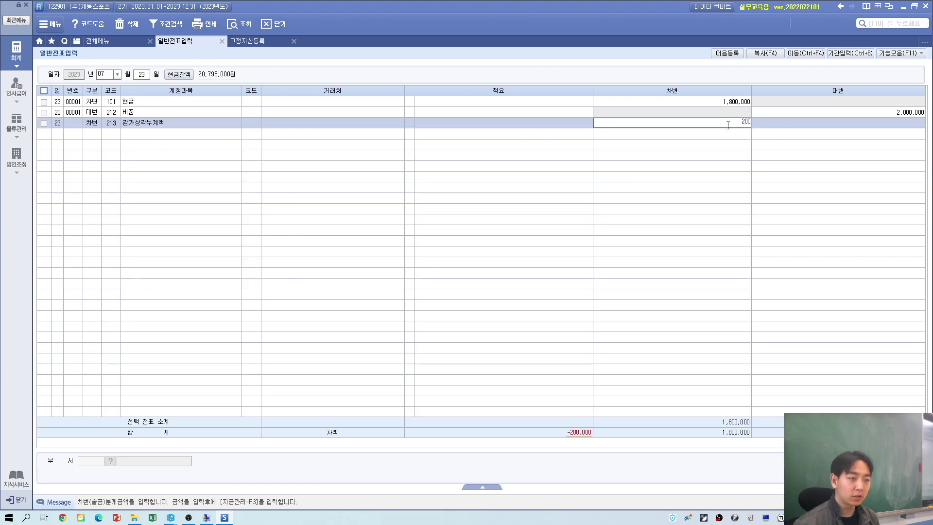
{"action": "key", "text": "Return"}
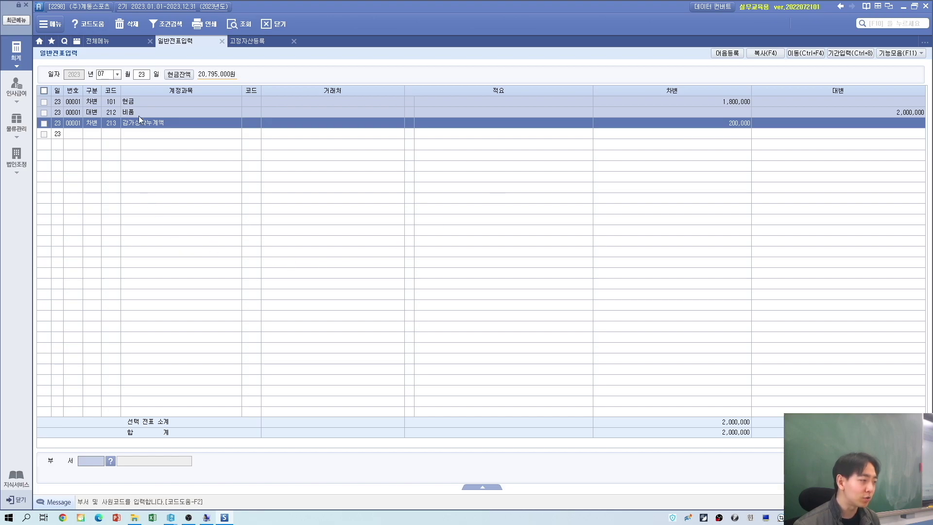
{"action": "key", "text": "Up"}
Step: Scroll the HWP document to 실습예제 13, the August 1 특허권 purchase for 2,100,000
{"action": "key", "text": "alt+Tab"}
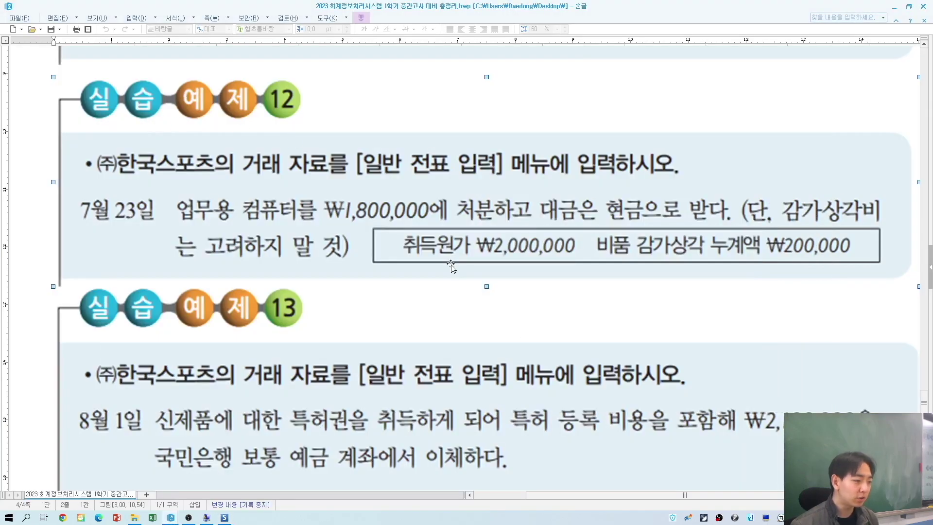
{"action": "scroll", "coordinate": [451, 269], "scroll_direction": "down", "scroll_amount": 5}
{"action": "scroll", "coordinate": [452, 269], "scroll_direction": "down", "scroll_amount": 3}
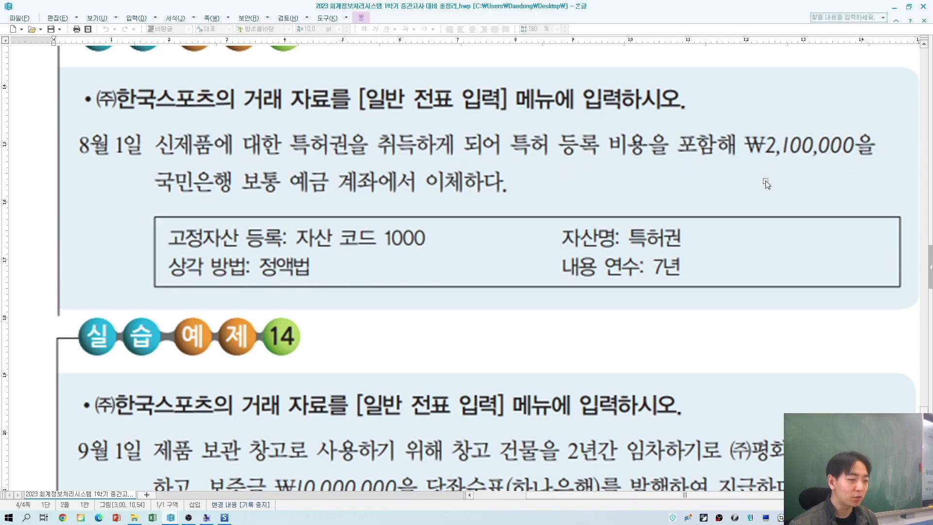
Step: Start an August 1 voucher debiting 232 특허권 2,100,000
{"action": "key", "text": "alt+Tab"}
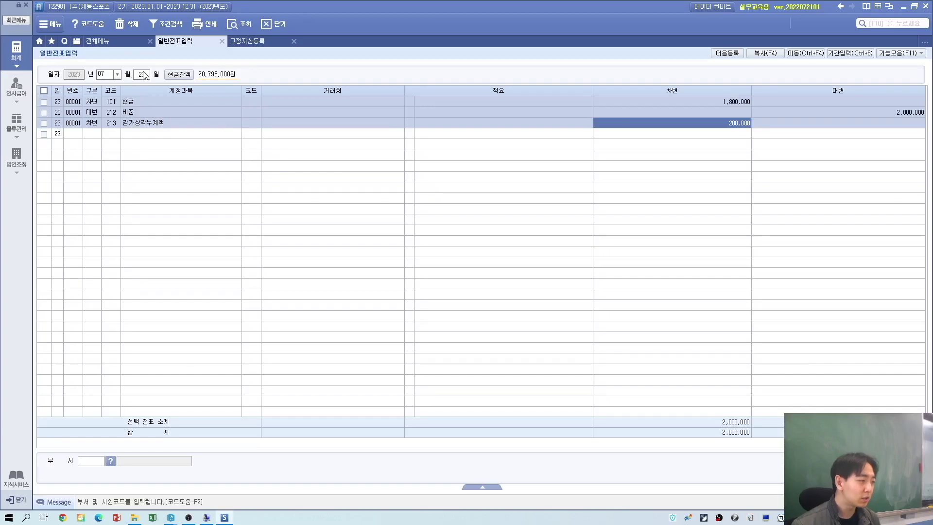
{"action": "left_click", "coordinate": [101, 74]}
{"action": "key", "text": "Return"}
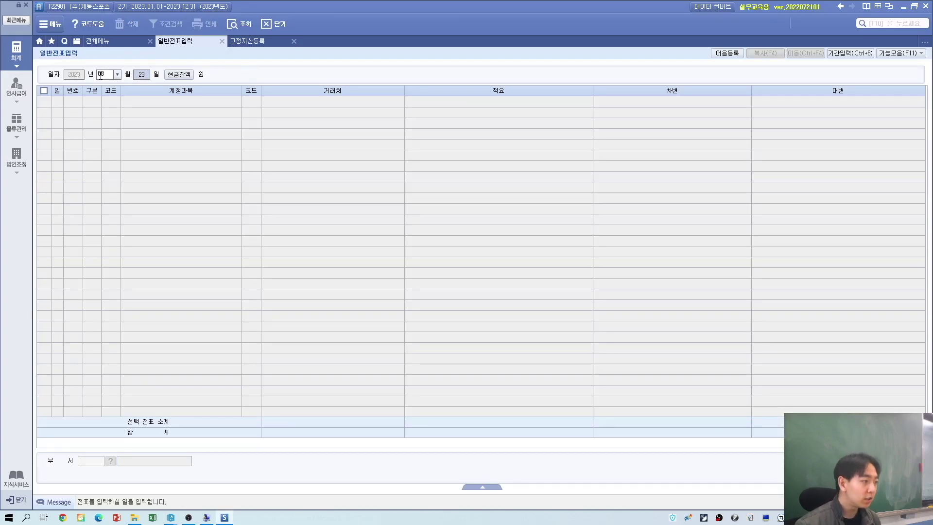
{"action": "type", "text": "1"}
{"action": "key", "text": "Return"}
{"action": "type", "text": "3"}
{"action": "key", "text": "Return"}
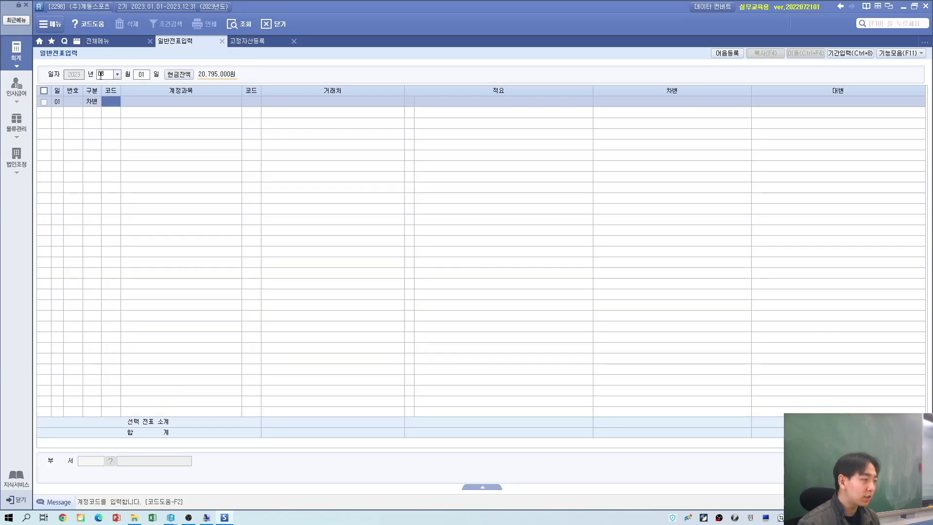
{"action": "key", "text": "alt+Tab"}
{"action": "key", "text": "alt+Tab"}
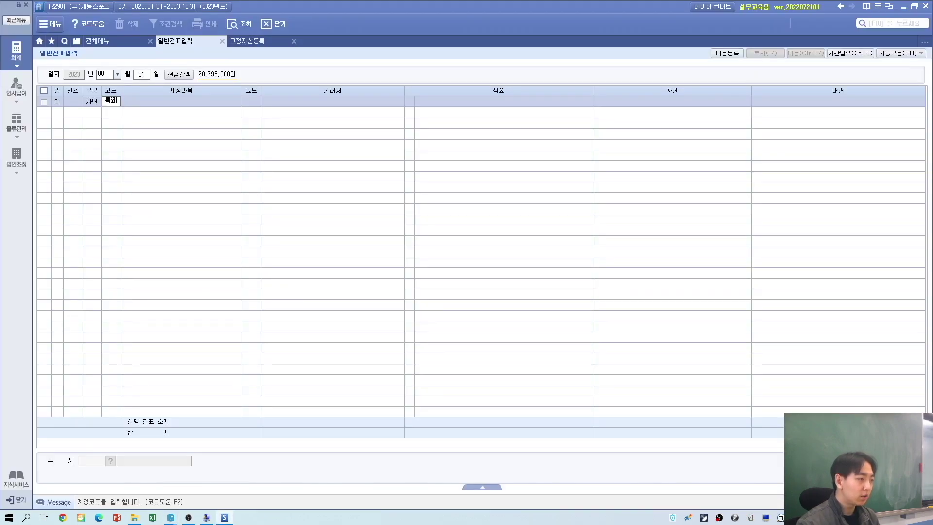
{"action": "type", "text": "특허"}
{"action": "key", "text": "Return"}
{"action": "key", "text": "Return"}
{"action": "key", "text": "Return"}
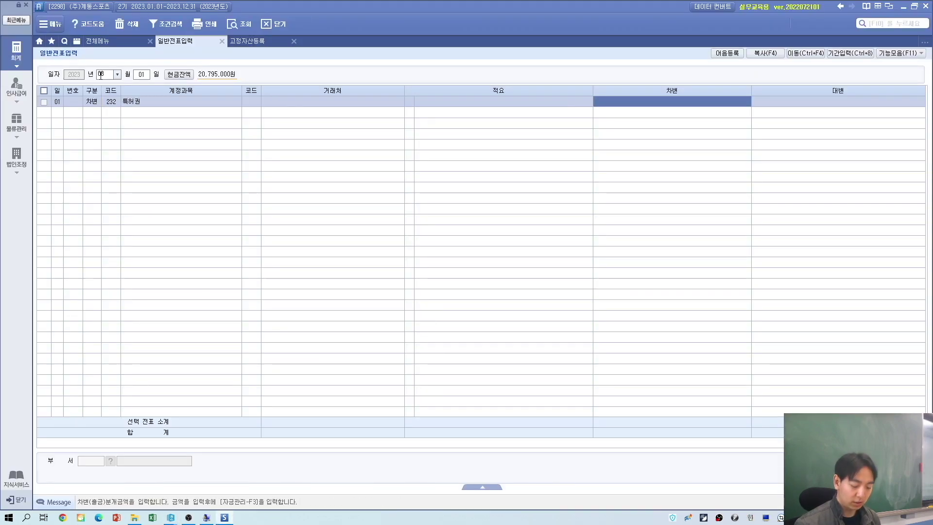
{"action": "type", "text": "210"}
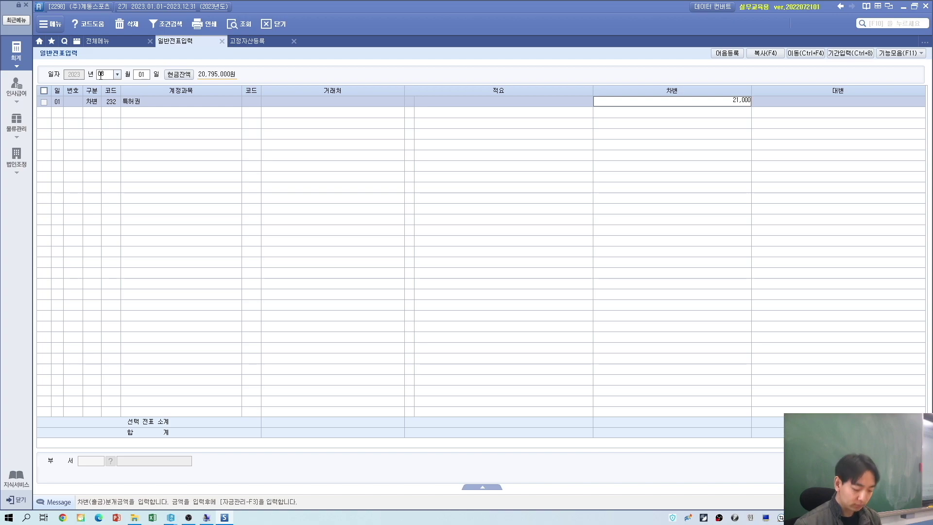
{"action": "key", "text": "Return"}
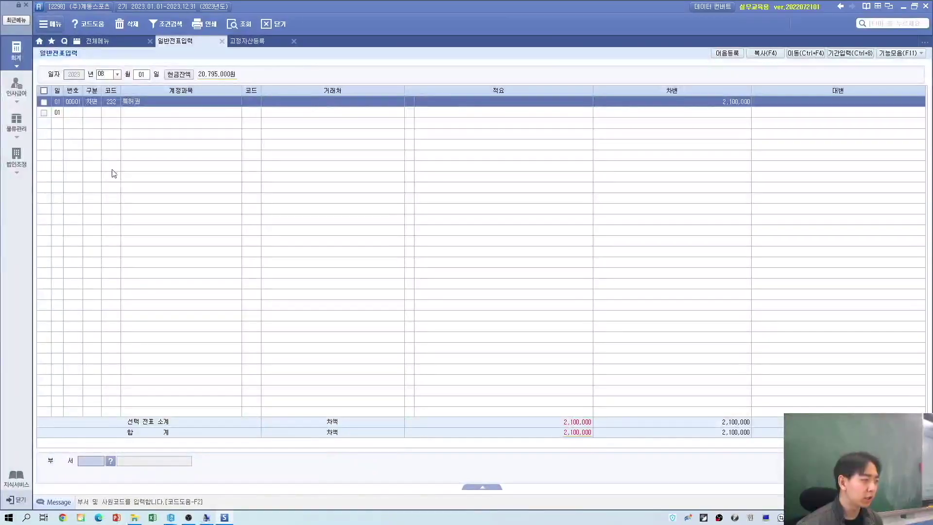
Step: Credit 103 보통예금 with partner 국민은행(보통) for 2,100,000
{"action": "left_click", "coordinate": [95, 112]}
{"action": "type", "text": "4"}
{"action": "type", "text": "보통"}
{"action": "key", "text": "Return"}
{"action": "key", "text": "Return"}
{"action": "type", "text": "국민"}
{"action": "key", "text": "Return"}
{"action": "key", "text": "Return"}
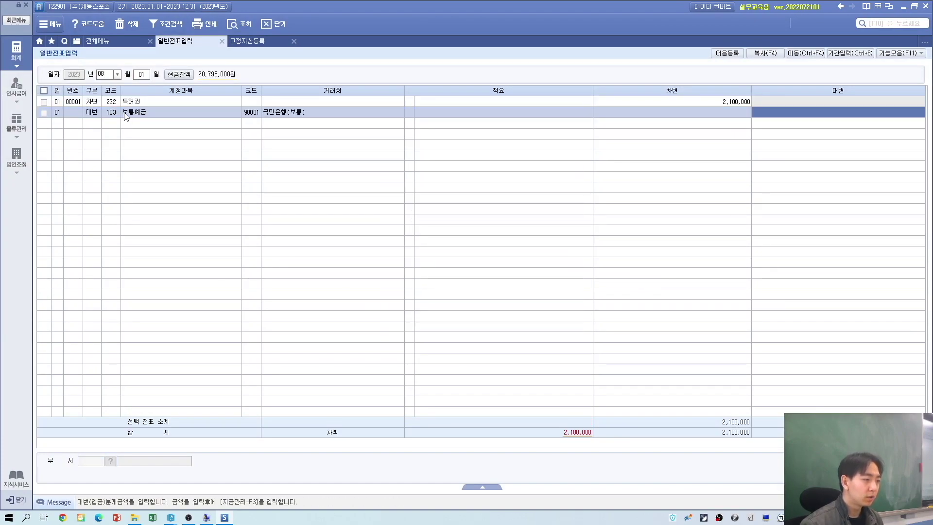
{"action": "type", "text": "21000000"}
{"action": "key", "text": "BackSpace"}
{"action": "key", "text": "Return"}
Step: Add asset row 5 under account 232 특허권 with code 001000 and name 특허권
{"action": "left_click", "coordinate": [265, 43]}
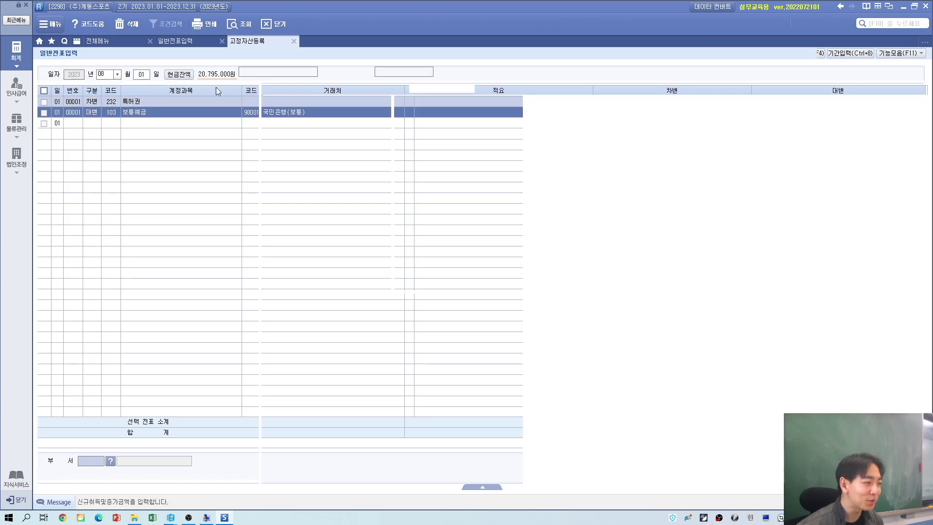
{"action": "left_click", "coordinate": [59, 145]}
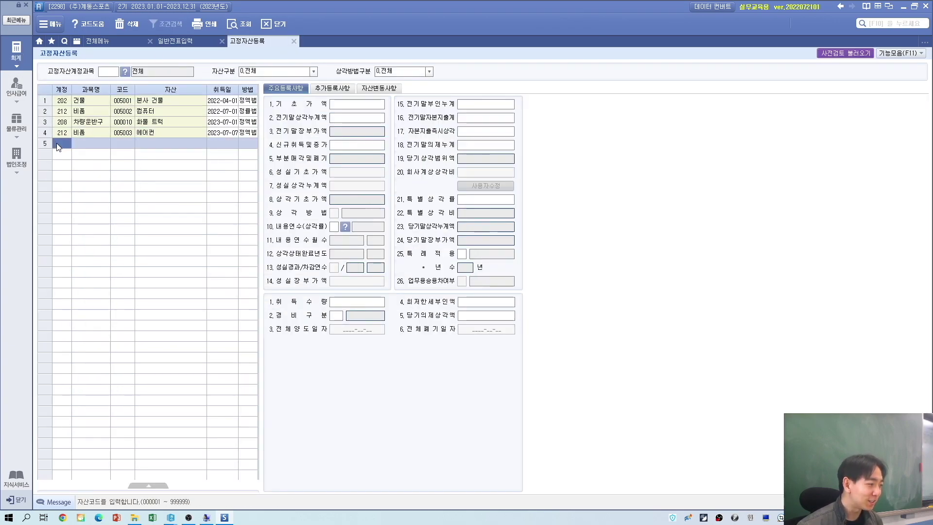
{"action": "key", "text": "F2"}
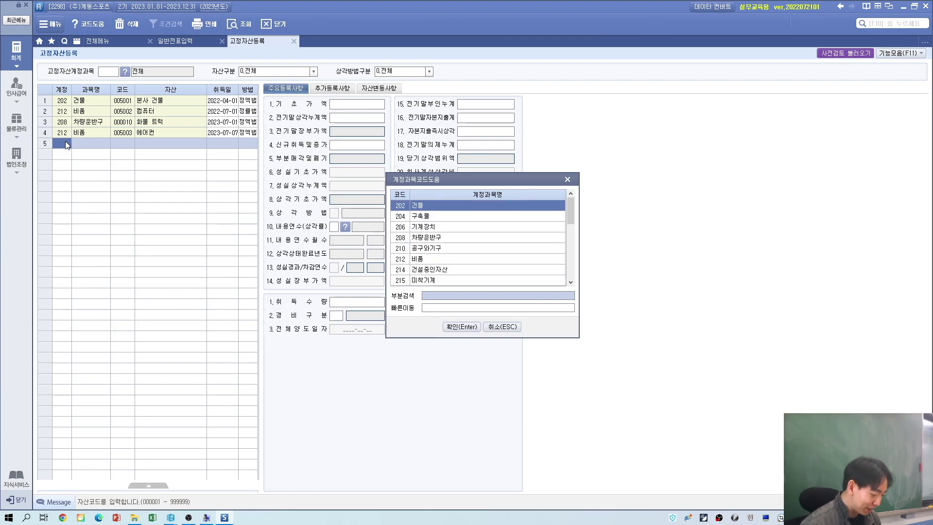
{"action": "type", "text": "ㅊ"}
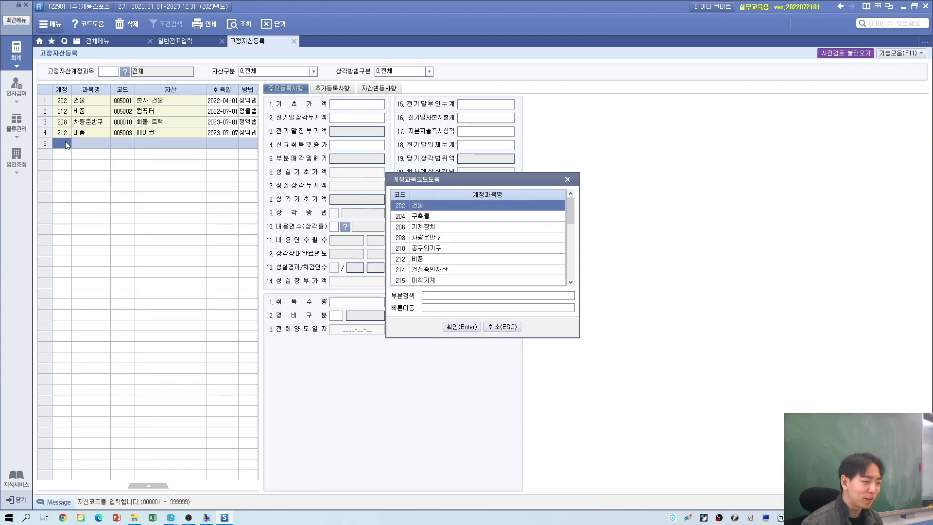
{"action": "type", "text": "특허"}
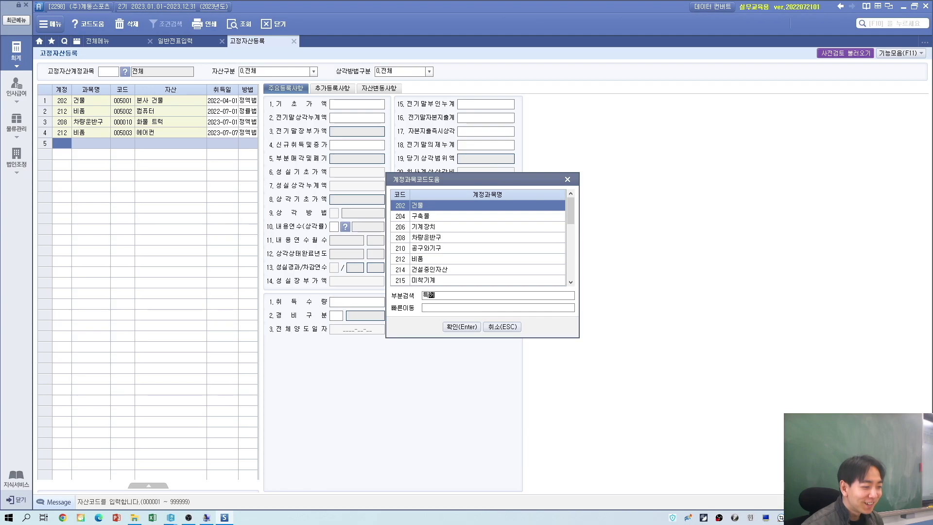
{"action": "key", "text": "Return"}
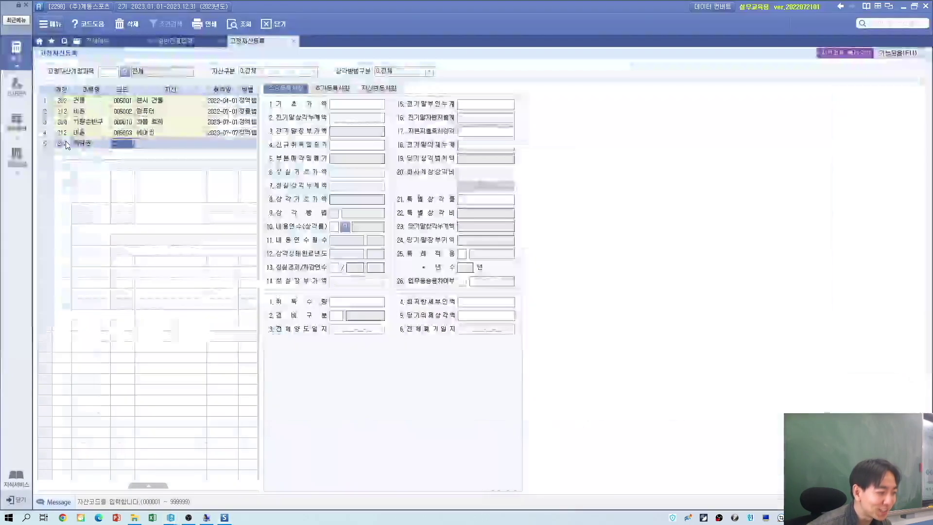
{"action": "type", "text": "1000"}
{"action": "key", "text": "Return"}
{"action": "key", "text": "alt+Tab"}
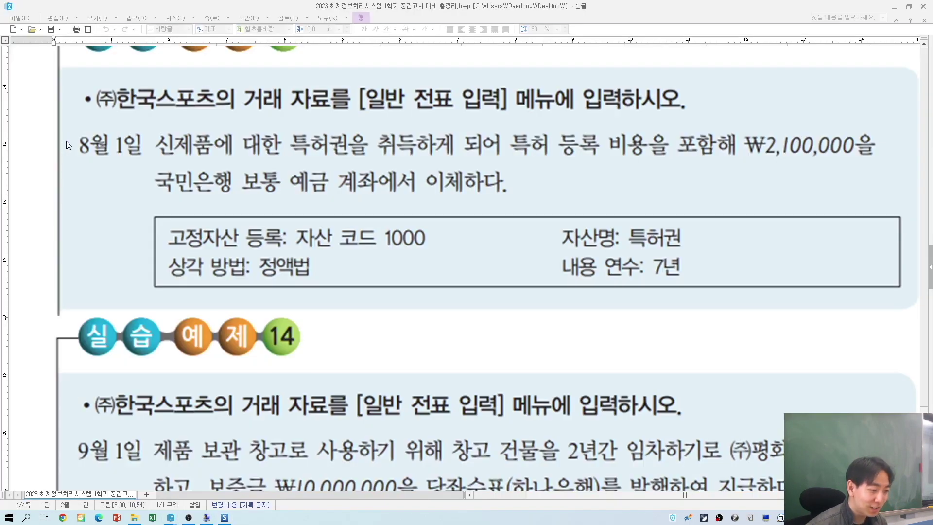
{"action": "key", "text": "alt+Tab"}
{"action": "type", "text": "특허권"}
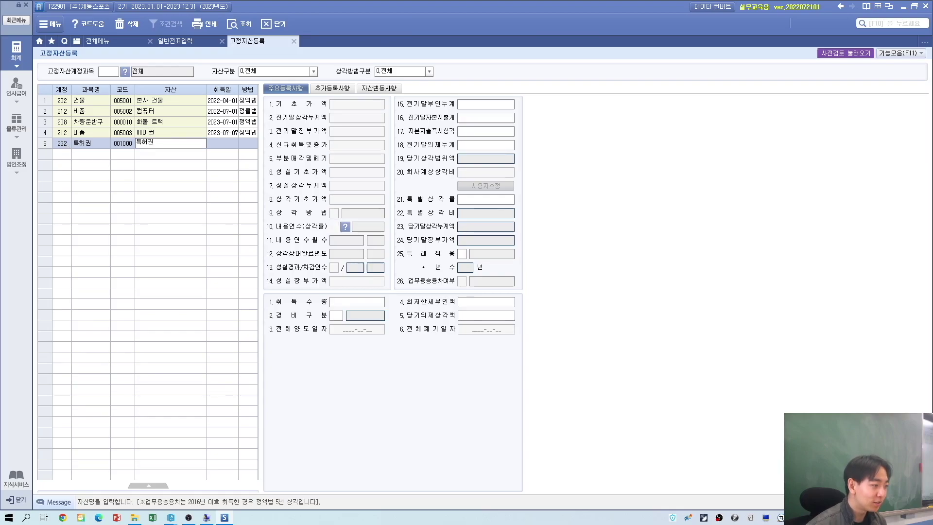
{"action": "key", "text": "Return"}
Step: Enter acquisition date 2023-08-01, cost 2,100,000 and a 7-year useful life
{"action": "key", "text": "alt+Tab"}
{"action": "key", "text": "alt+Tab"}
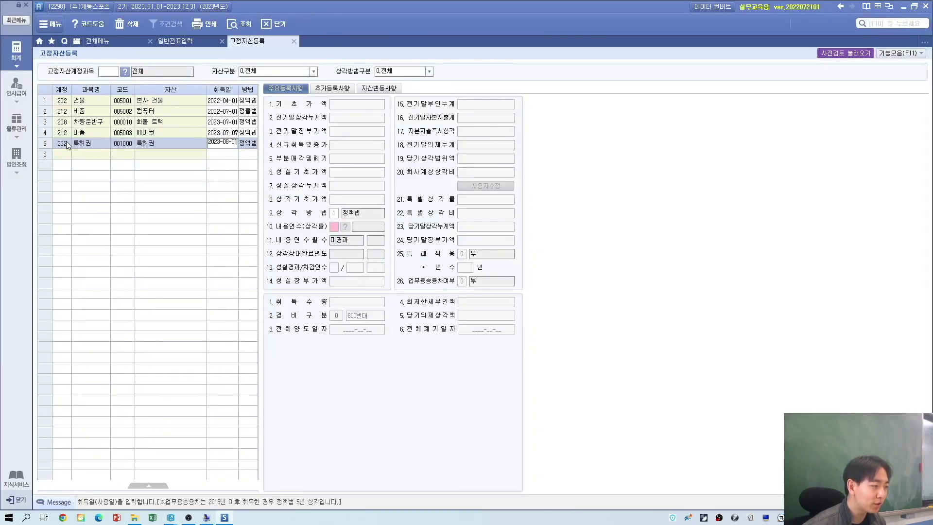
{"action": "key", "text": "Return"}
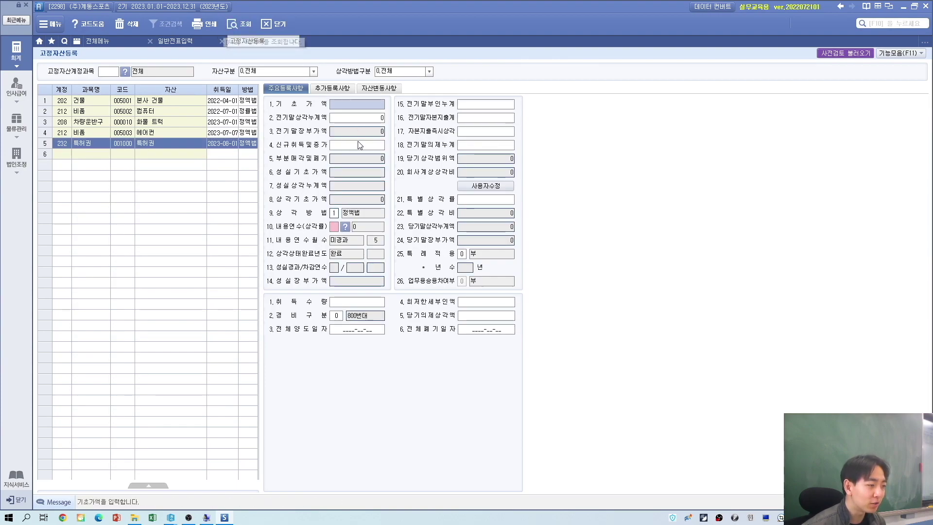
{"action": "left_click", "coordinate": [360, 144]}
{"action": "type", "text": "4100000"}
{"action": "key", "text": "Return"}
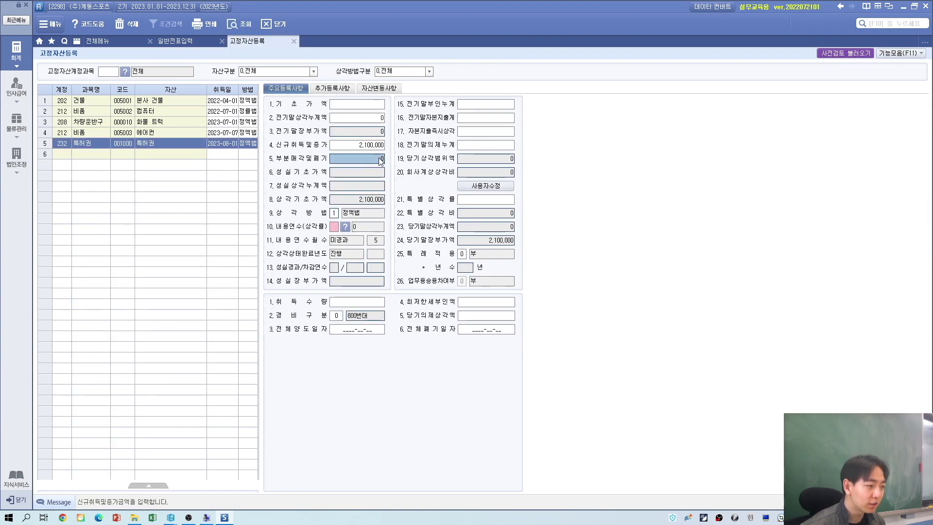
{"action": "left_click", "coordinate": [334, 212]}
{"action": "left_click", "coordinate": [334, 227]}
{"action": "type", "text": "7"}
{"action": "key", "text": "Return"}
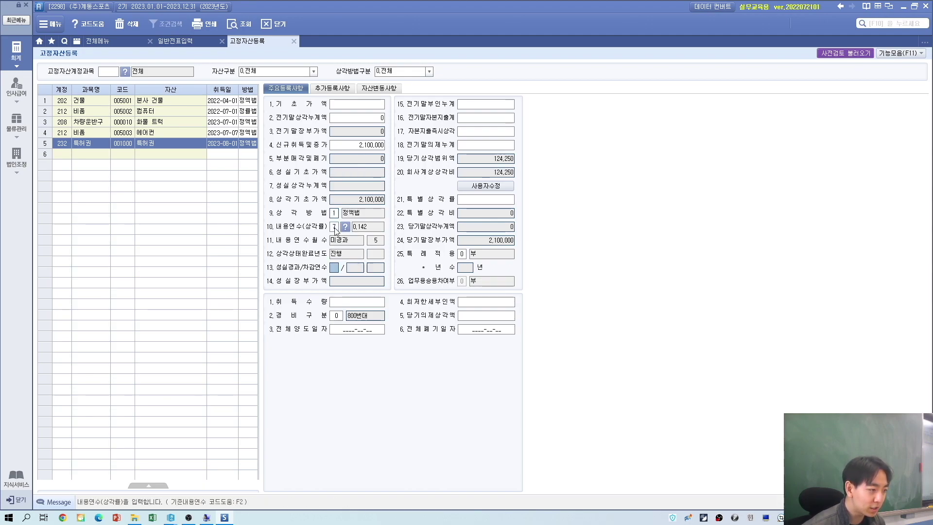
Step: Close 고정자산등록 and check 실습예제 14, the September 1 warehouse lease deposit
{"action": "left_click", "coordinate": [293, 41]}
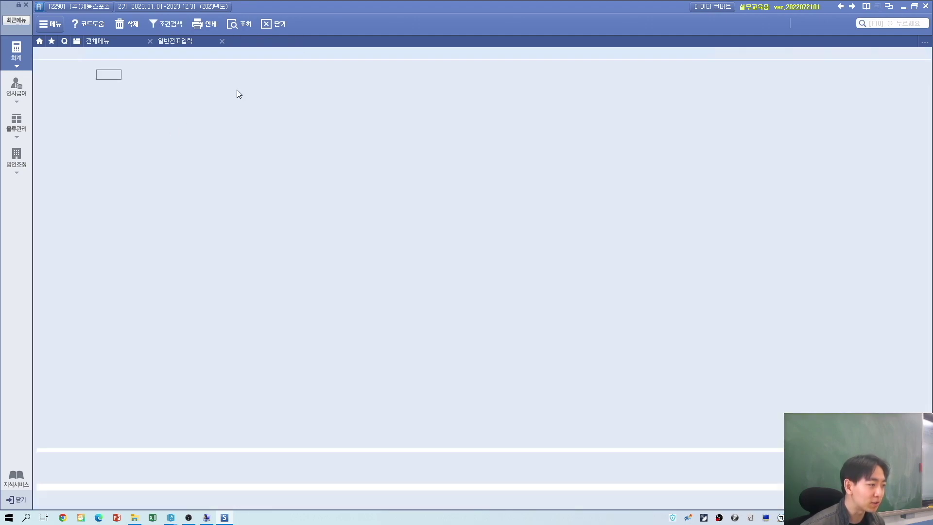
{"action": "key", "text": "alt+Tab"}
{"action": "scroll", "coordinate": [285, 362], "scroll_direction": "down", "scroll_amount": 5}
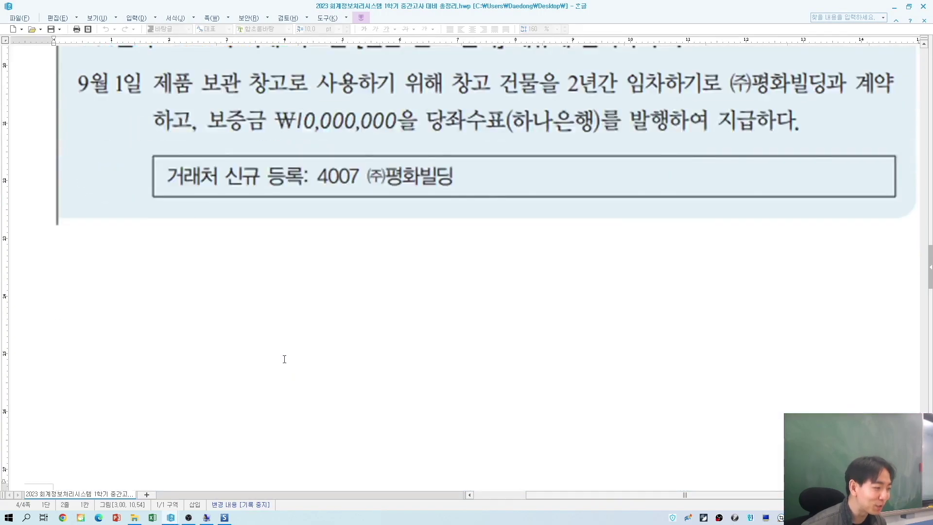
{"action": "scroll", "coordinate": [179, 180], "scroll_direction": "up", "scroll_amount": 2}
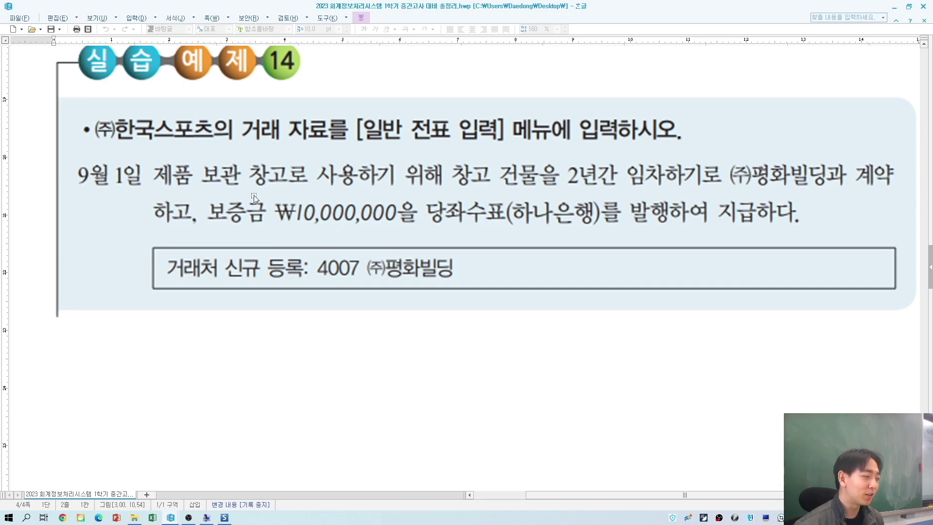
{"action": "key", "text": "alt+Tab"}
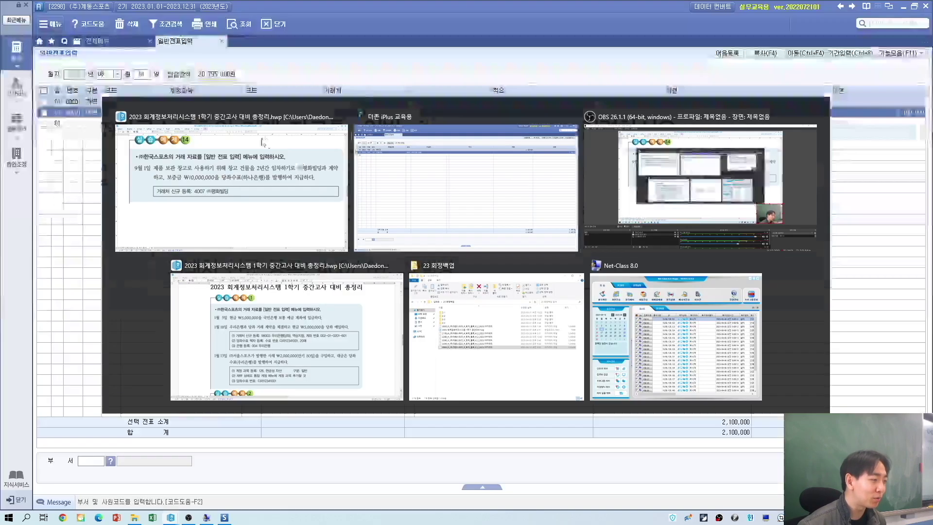
Step: Switch to September and debit 962 임차보증금 on the first line
{"action": "left_click", "coordinate": [108, 75]}
{"action": "type", "text": "09"}
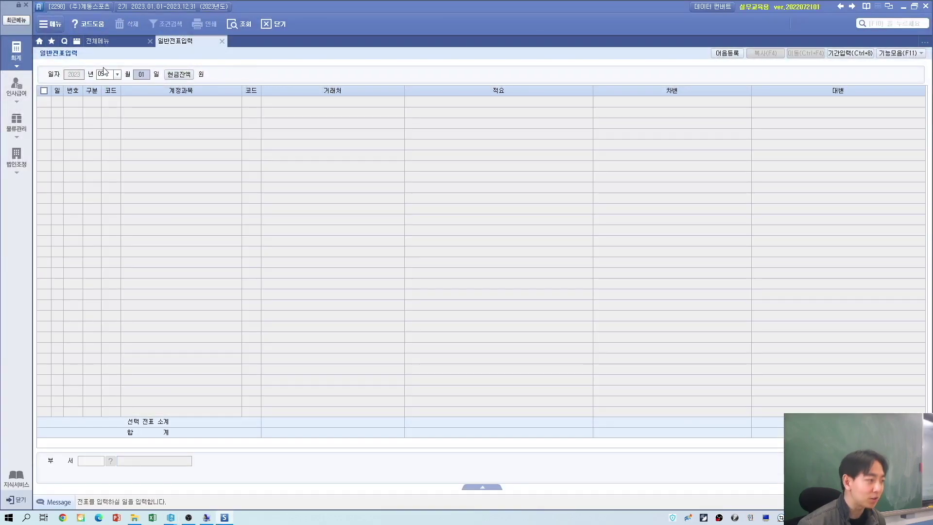
{"action": "key", "text": "Return"}
{"action": "type", "text": "3"}
{"action": "key", "text": "Return"}
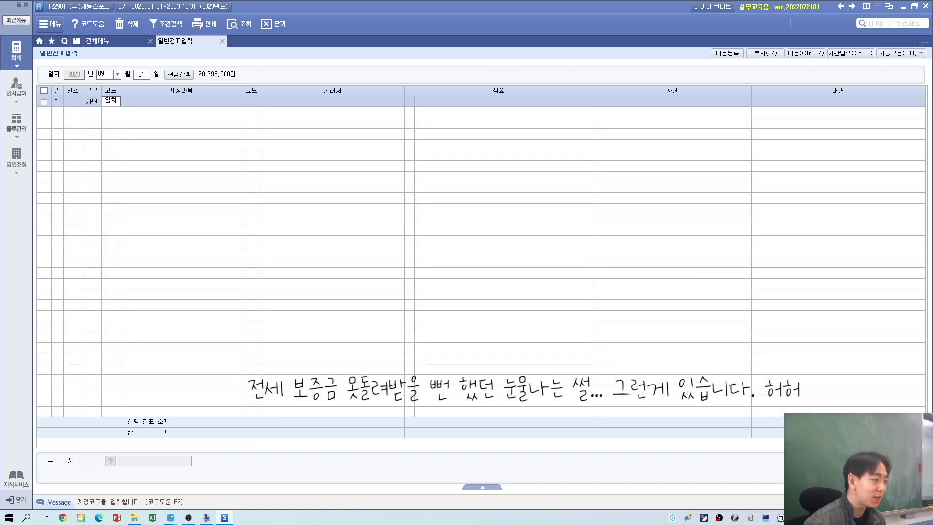
{"action": "type", "text": "임차"}
{"action": "key", "text": "Return"}
{"action": "key", "text": "Down"}
{"action": "key", "text": "Down"}
{"action": "key", "text": "Down"}
{"action": "key", "text": "Down"}
{"action": "key", "text": "Return"}
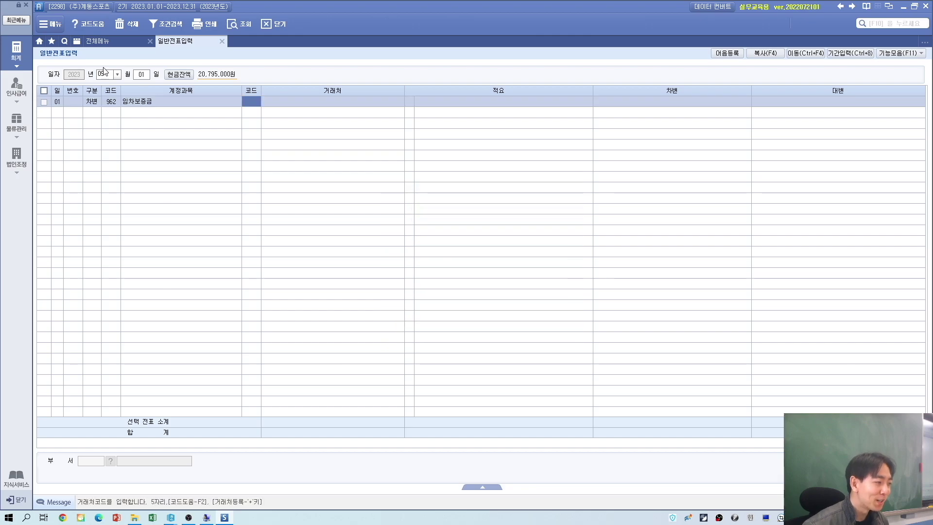
Step: Register (주)평화빌딩 as new partner 4007 on the debit line
{"action": "key", "text": "alt+Tab"}
{"action": "key", "text": "alt+Tab"}
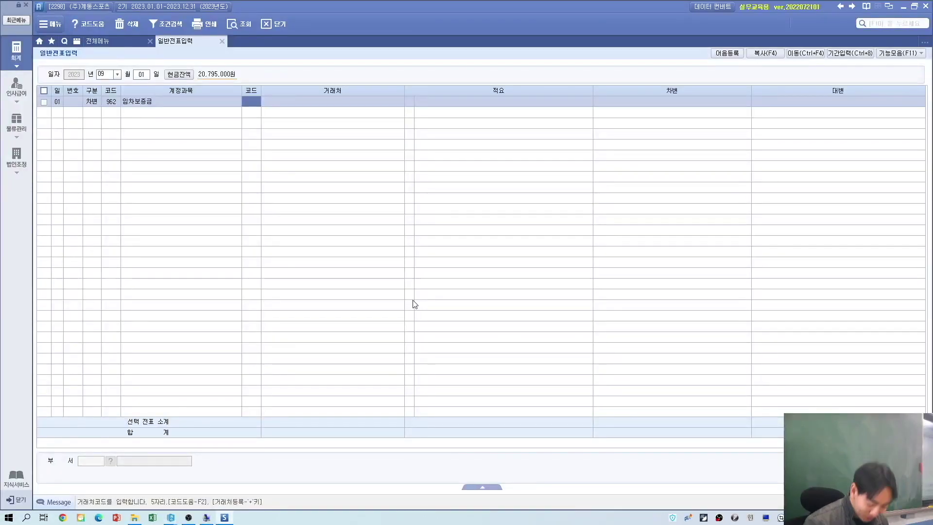
{"action": "key", "text": "plus"}
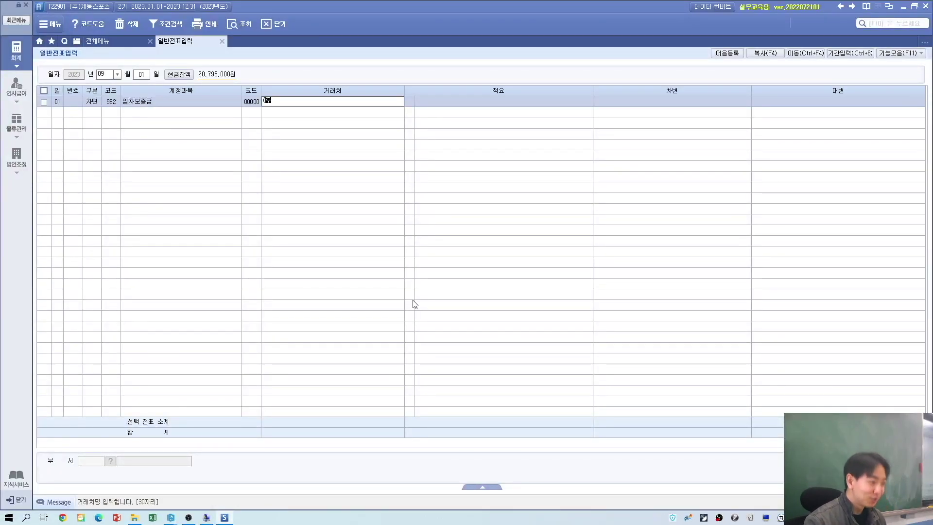
{"action": "type", "text": "(주)평화빌"}
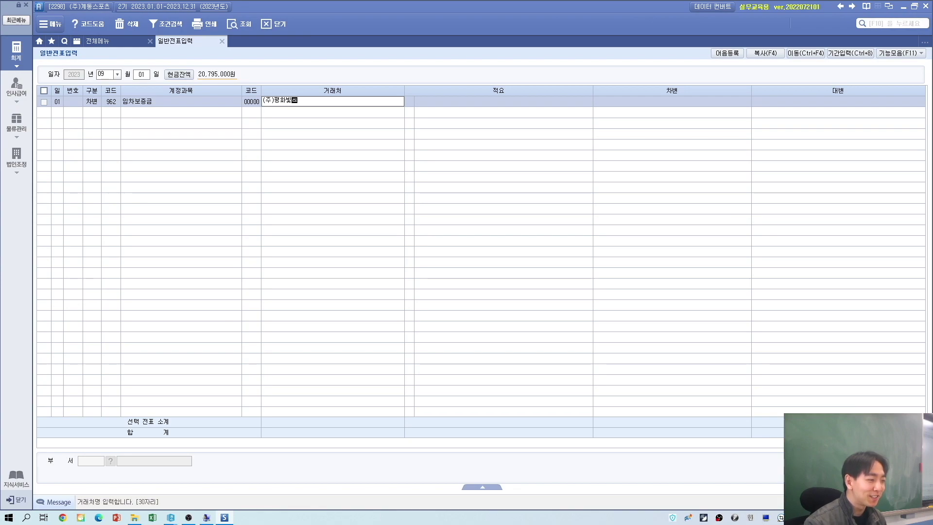
{"action": "type", "text": "딩"}
{"action": "key", "text": "Return"}
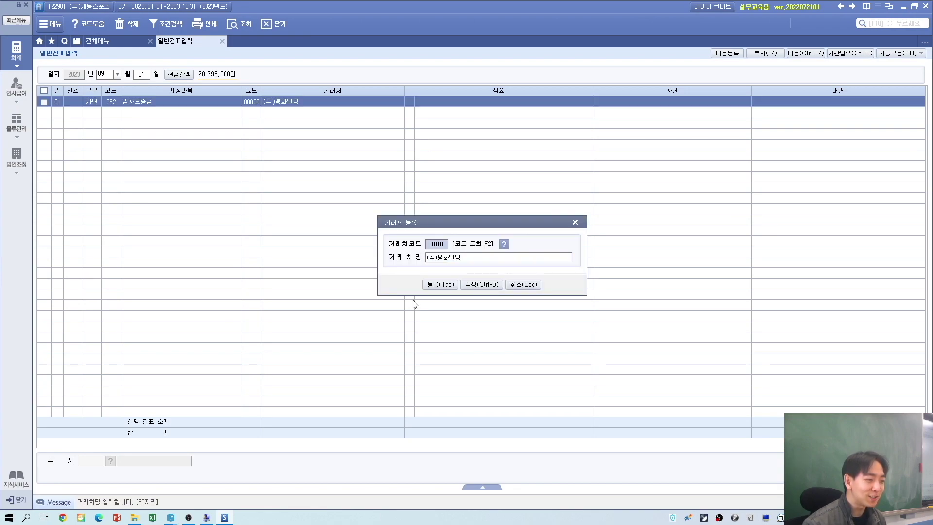
{"action": "type", "text": "4007"}
{"action": "key", "text": "Tab"}
{"action": "key", "text": "Return"}
{"action": "key", "text": "Return"}
{"action": "key", "text": "alt+Tab"}
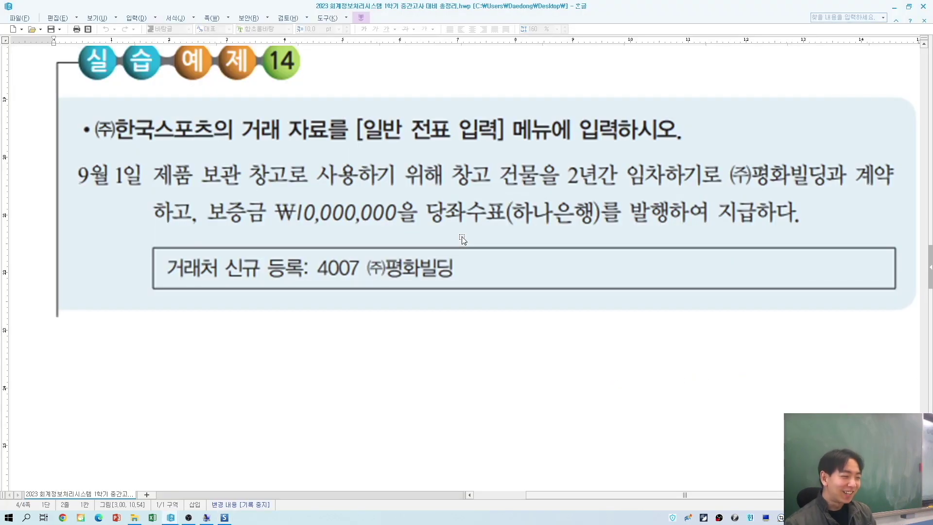
Step: Enter 10,000,000 as the 임차보증금 debit amount
{"action": "key", "text": "alt+Tab"}
{"action": "type", "text": "10000"}
{"action": "key", "text": "Return"}
{"action": "key", "text": "alt+Tab"}
Step: Credit 102 당좌예금 with partner 98002 하나은행(당좌) for 10,000,000
{"action": "key", "text": "alt+Tab"}
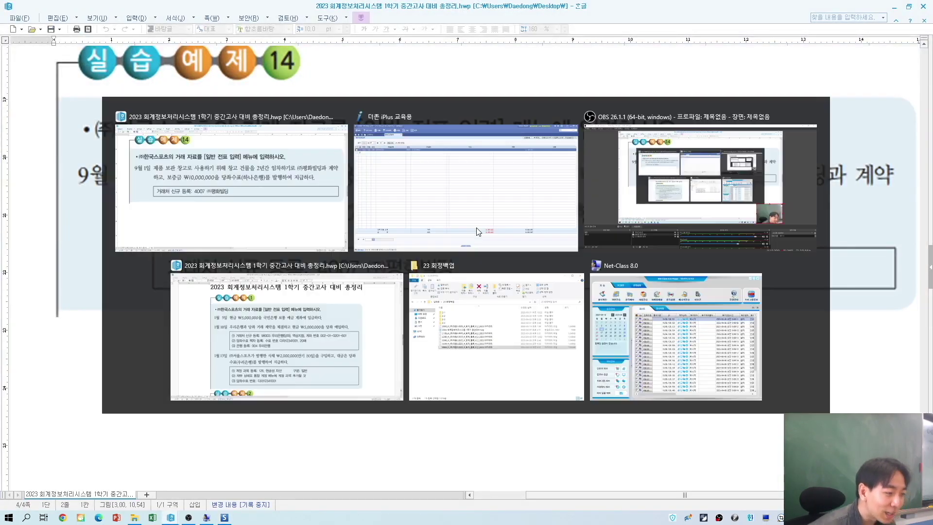
{"action": "type", "text": "4"}
{"action": "key", "text": "Return"}
{"action": "type", "text": "102"}
{"action": "key", "text": "Return"}
{"action": "key", "text": "Return"}
{"action": "key", "text": "Left"}
{"action": "type", "text": "98"}
{"action": "key", "text": "Return"}
{"action": "key", "text": "Return"}
{"action": "key", "text": "Return"}
{"action": "key", "text": "Return"}
{"action": "type", "text": "10000000"}
{"action": "key", "text": "Return"}
{"action": "key", "text": "alt+Tab"}
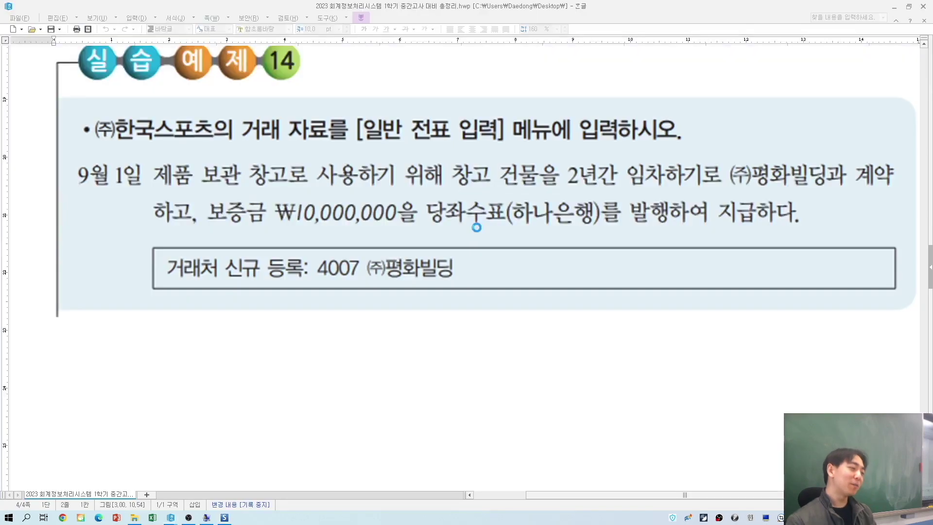